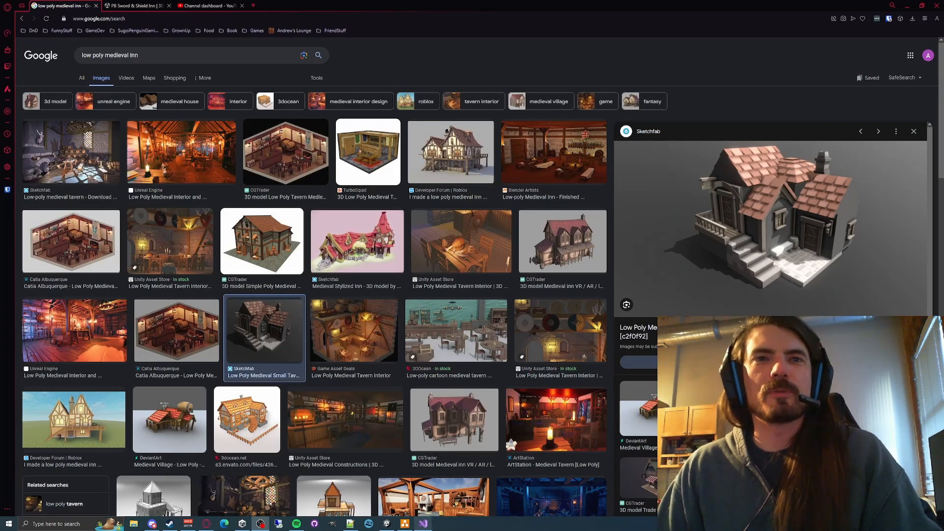
# - Switch to the Unity editor and survey the castle, village houses and surrounding forest in the Scenario_1 scene
pyautogui.click(387, 523)
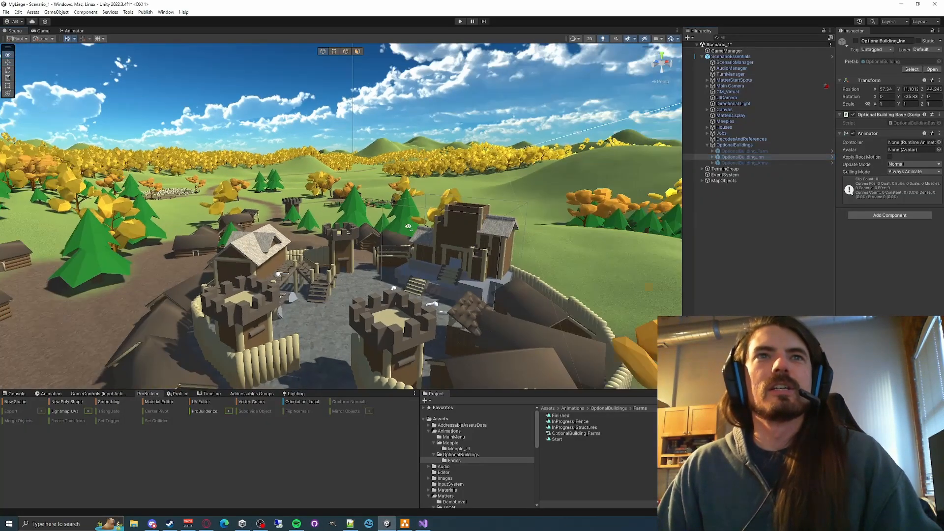
pyautogui.moveTo(408, 226); pyautogui.dragTo(122, 240, button='right')
pyautogui.press('w')
pyautogui.press('s')
pyautogui.press('w')
pyautogui.press('s')
pyautogui.press('w')
pyautogui.press('d')
pyautogui.press('w')
pyautogui.moveTo(80, 211); pyautogui.dragTo(133, 205, button='right')
pyautogui.press('s')
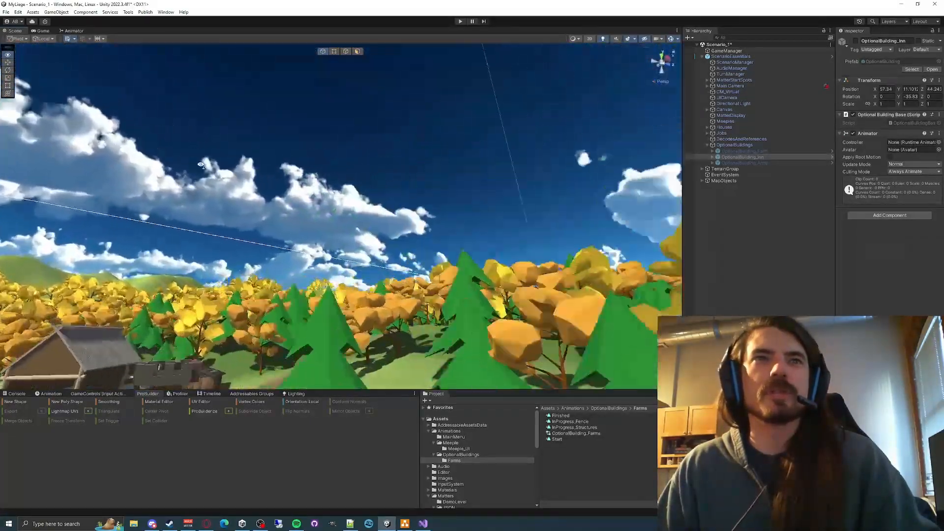
pyautogui.moveTo(201, 164); pyautogui.dragTo(271, 185, button='right')
pyautogui.moveTo(343, 271); pyautogui.dragTo(358, 275, button='right')
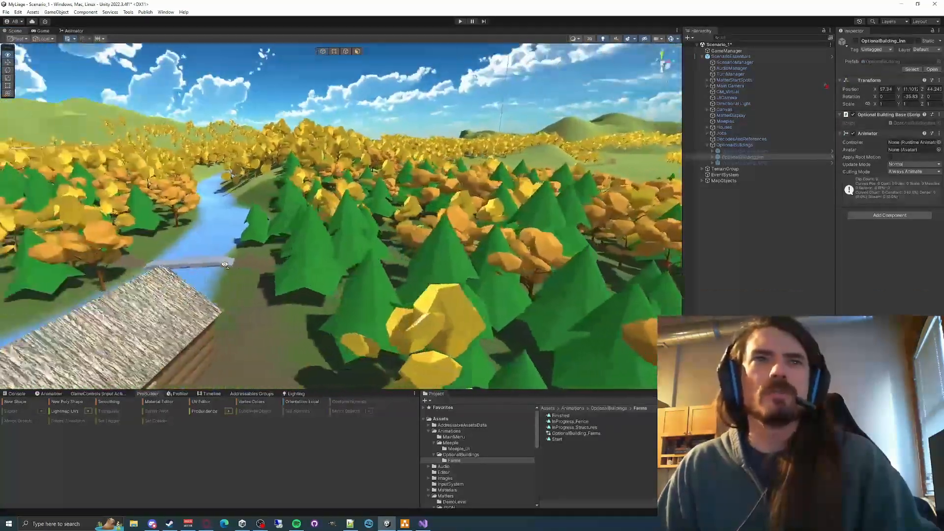
# - Examine the watermill by the river and the raised house with stairs inside the castle courtyard
pyautogui.moveTo(224, 265); pyautogui.dragTo(224, 320, button='right')
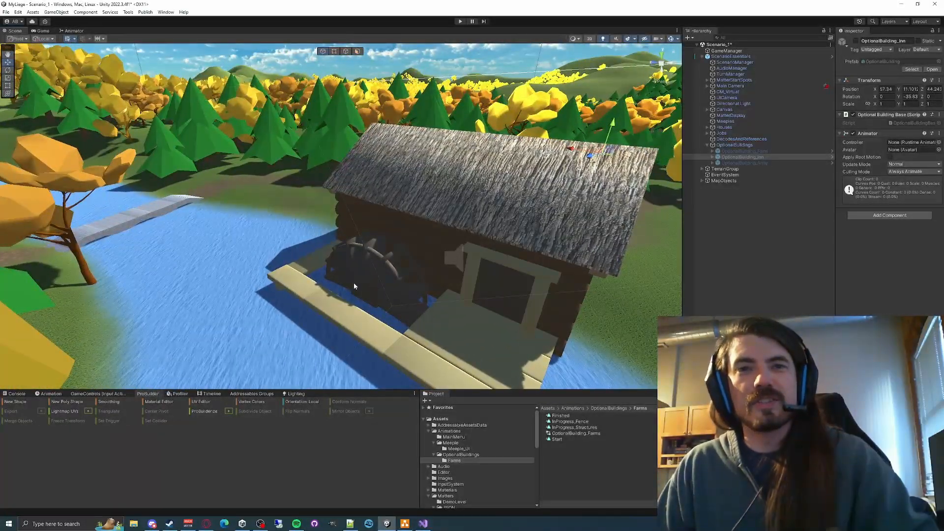
pyautogui.moveTo(345, 283); pyautogui.dragTo(223, 243, button='right')
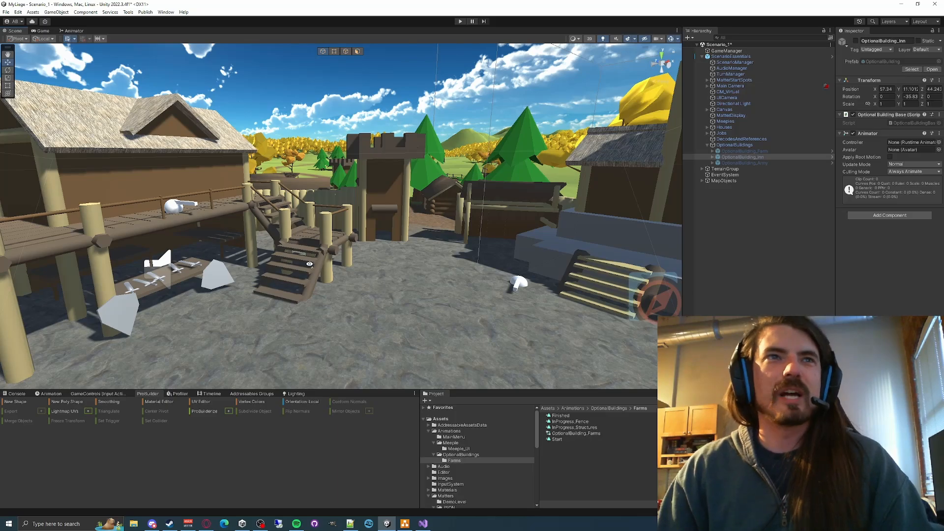
pyautogui.moveTo(309, 264); pyautogui.dragTo(261, 273, button='right')
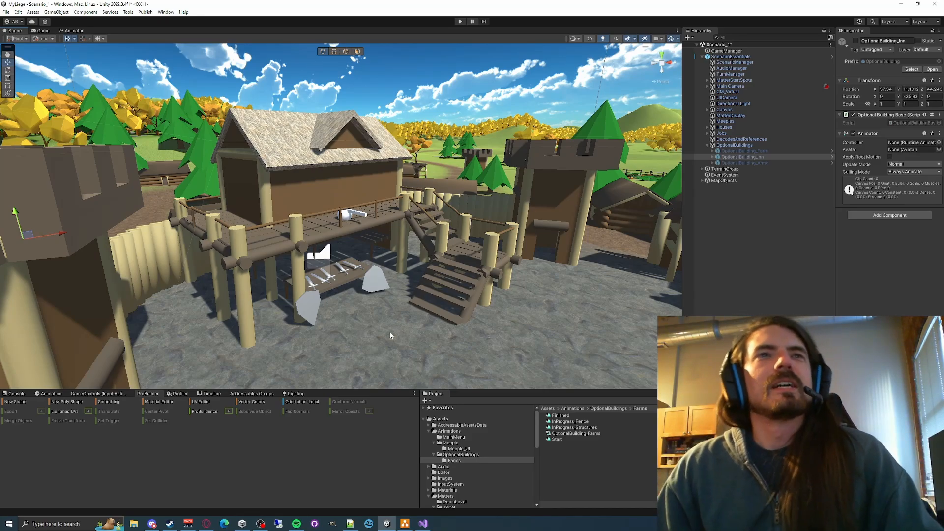
pyautogui.moveTo(390, 335); pyautogui.dragTo(416, 320, button='right')
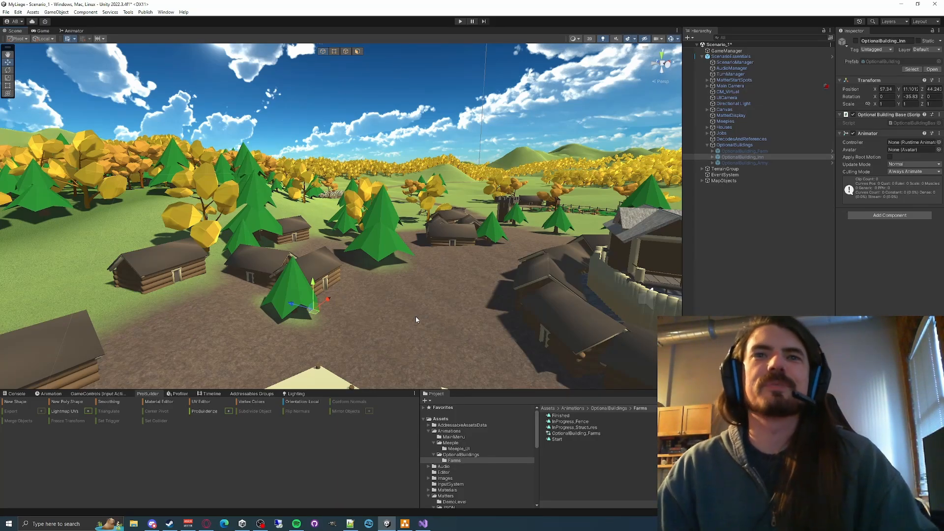
# - Locate OptionalBuilding_Farm in the scene and activate it
pyautogui.click(765, 152)
pyautogui.moveTo(387, 301); pyautogui.dragTo(413, 256, button='right')
pyautogui.press('w')
pyautogui.press('f')
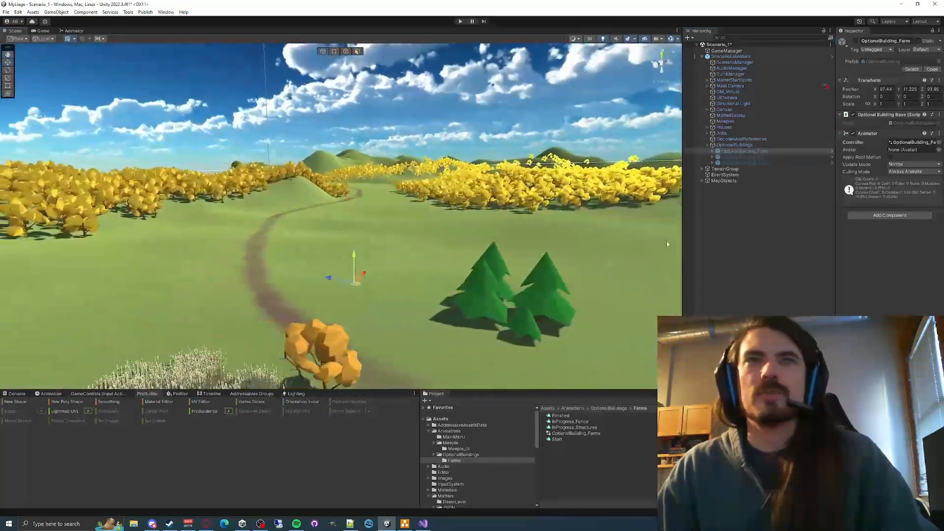
pyautogui.click(856, 41)
# - Examine the farm's fences and open wooden shelters across the grass field from several angles
pyautogui.moveTo(295, 265); pyautogui.dragTo(345, 307, button='right')
pyautogui.press('a')
pyautogui.press('w')
pyautogui.click(273, 283)
pyautogui.press('w')
pyautogui.press('a')
pyautogui.moveTo(509, 268); pyautogui.dragTo(408, 191, button='right')
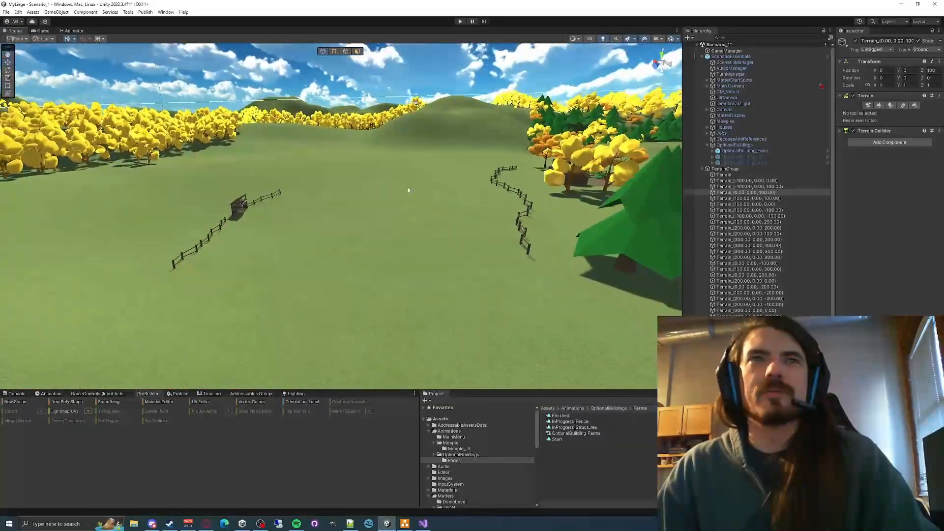
pyautogui.moveTo(400, 241); pyautogui.dragTo(423, 325, button='right')
pyautogui.press('s')
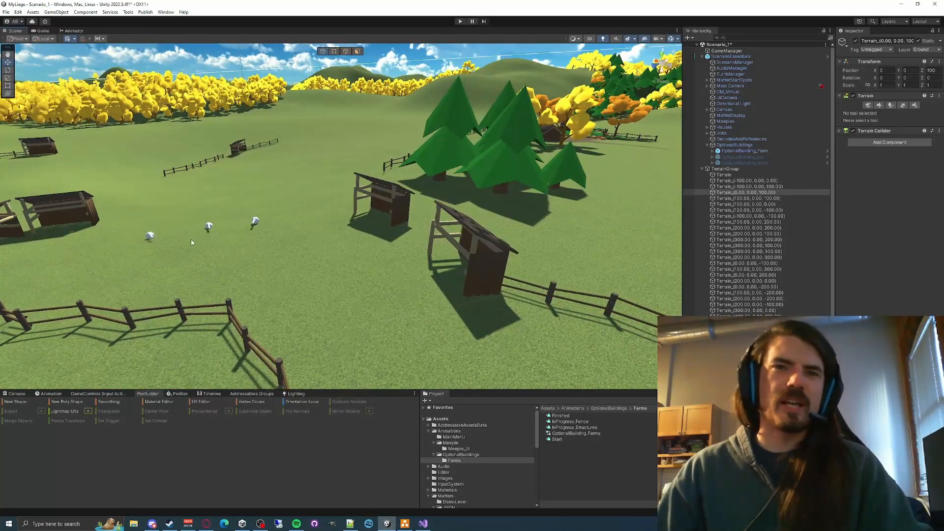
pyautogui.moveTo(269, 249); pyautogui.dragTo(180, 207, button='right')
pyautogui.moveTo(278, 187); pyautogui.dragTo(254, 204, button='right')
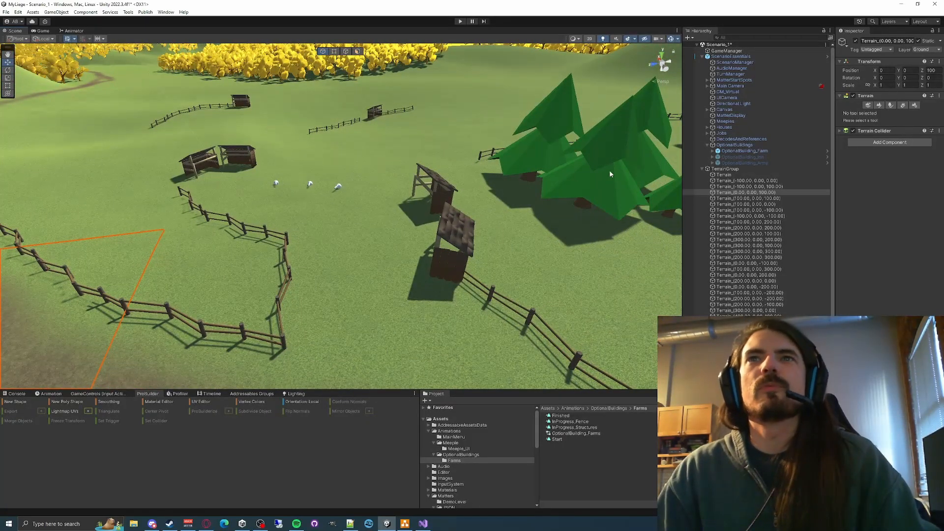
# - Collapse the TerrainGroup children and deactivate OptionalBuilding_Farm
pyautogui.click(702, 168)
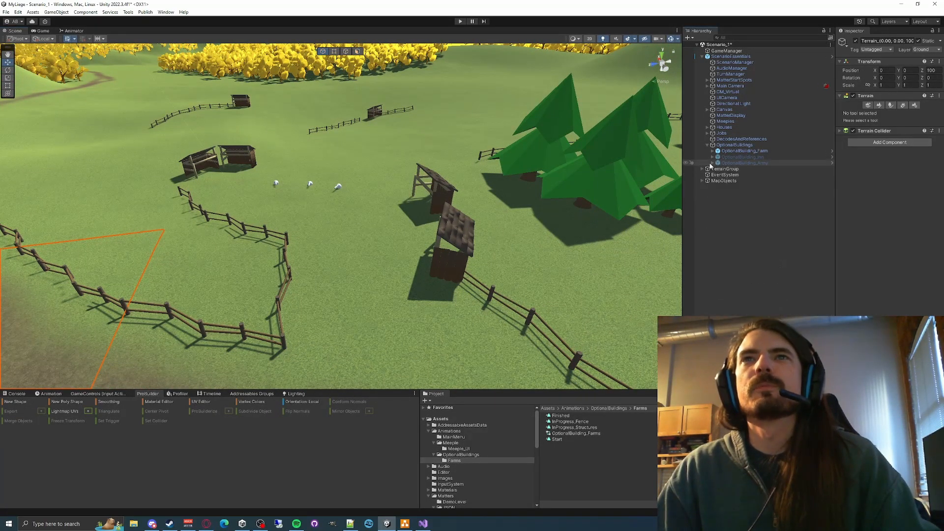
pyautogui.click(733, 157)
pyautogui.click(744, 151)
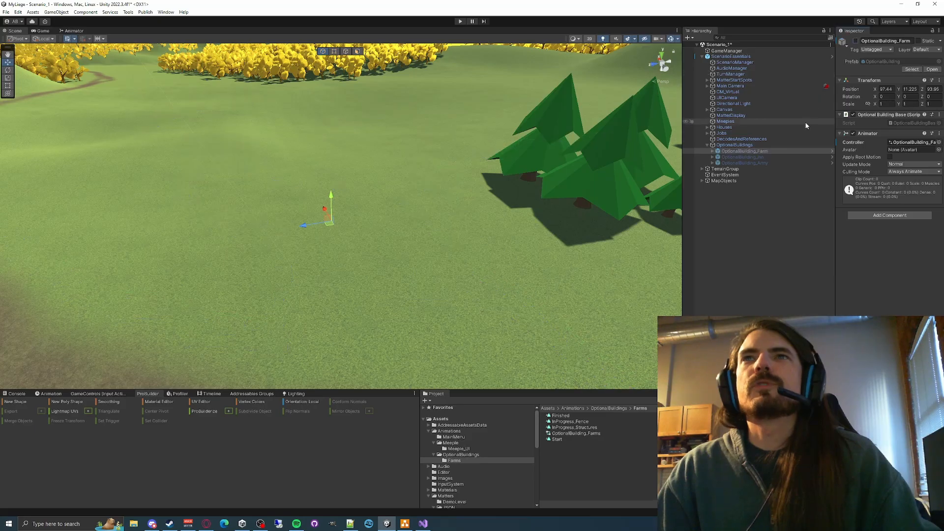
# - Locate OptionalBuilding_Army in the scene and activate it
pyautogui.click(761, 157)
pyautogui.moveTo(386, 261); pyautogui.dragTo(791, 172, button='right')
pyautogui.press('w')
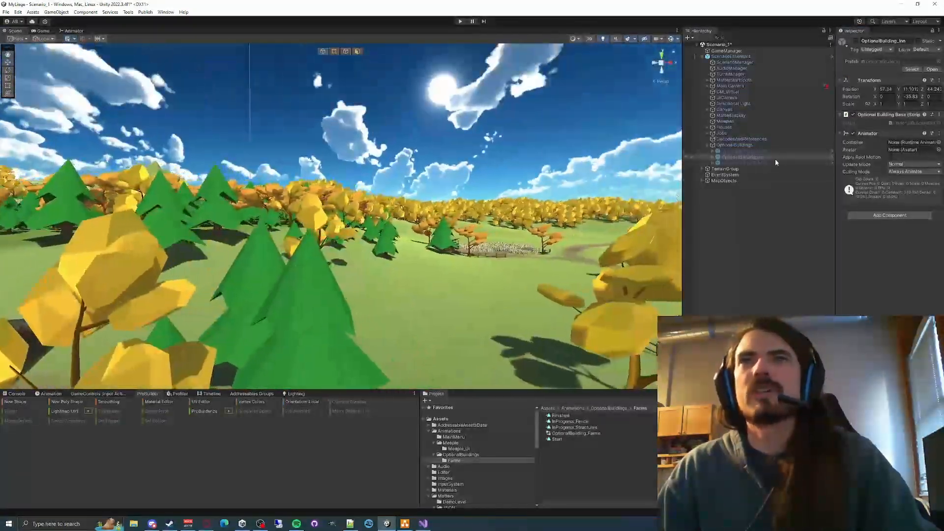
pyautogui.click(774, 163)
pyautogui.moveTo(513, 226); pyautogui.dragTo(593, 173, button='right')
pyautogui.click(855, 41)
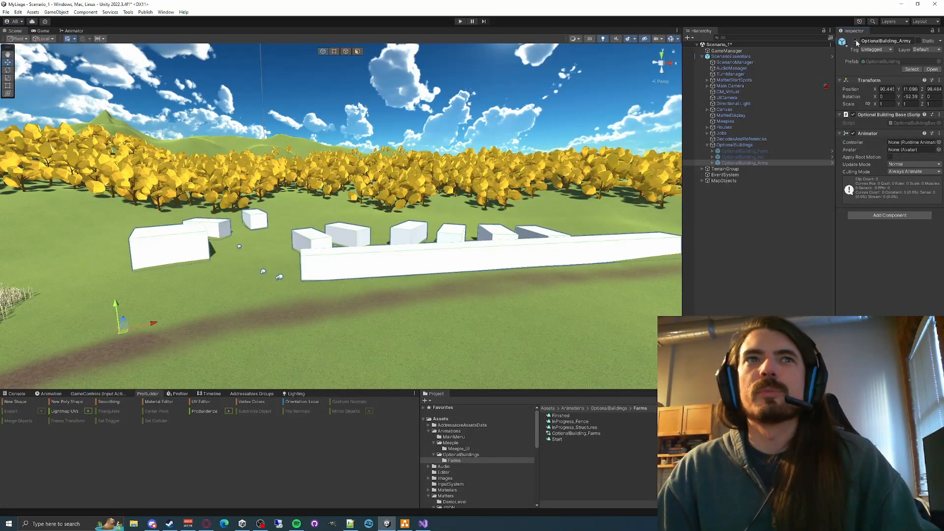
# - Examine the army building's placeholder blocks and long wall beside the dirt road from several angles
pyautogui.moveTo(464, 284); pyautogui.dragTo(315, 304, button='right')
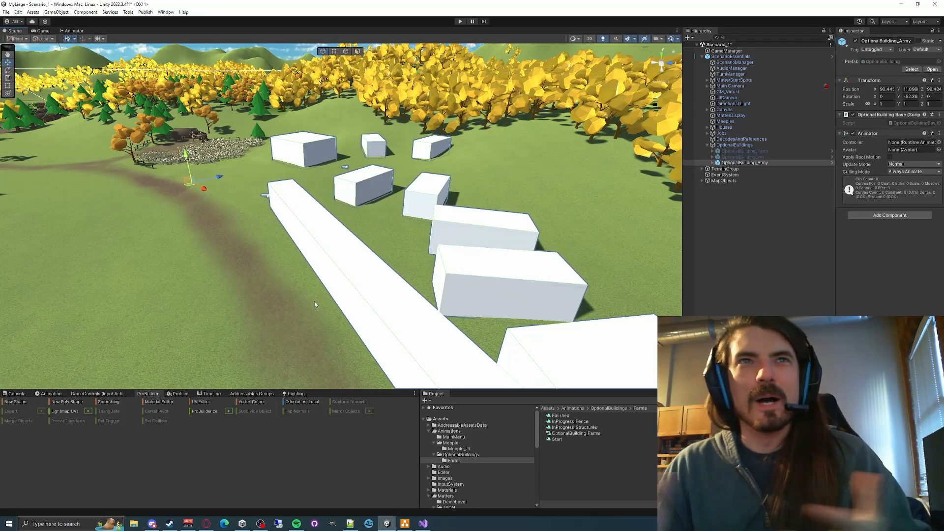
pyautogui.moveTo(280, 275); pyautogui.dragTo(311, 273, button='right')
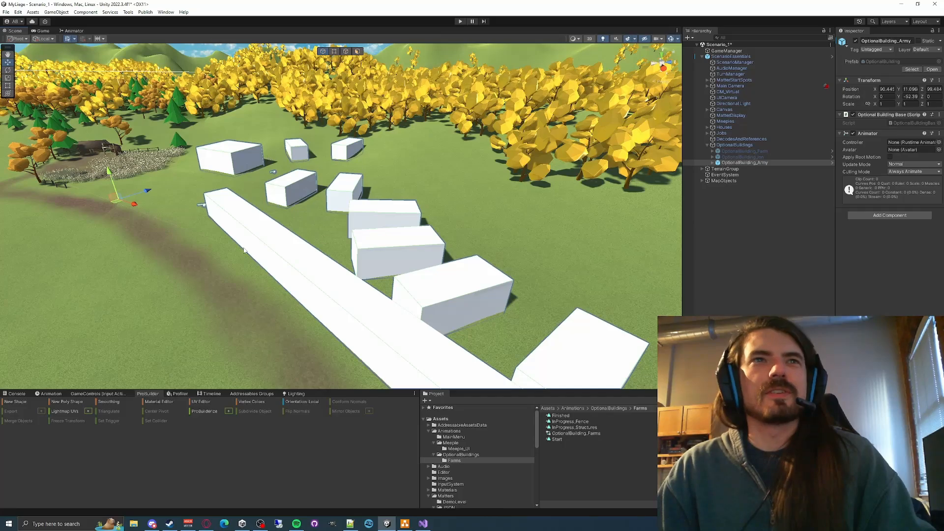
pyautogui.moveTo(245, 251); pyautogui.dragTo(329, 215, button='right')
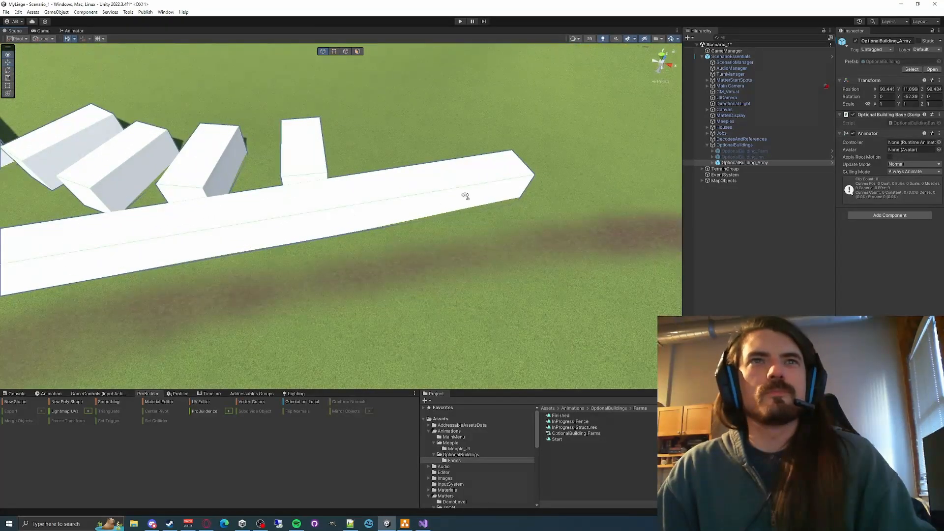
pyautogui.moveTo(465, 197); pyautogui.dragTo(221, 150, button='right')
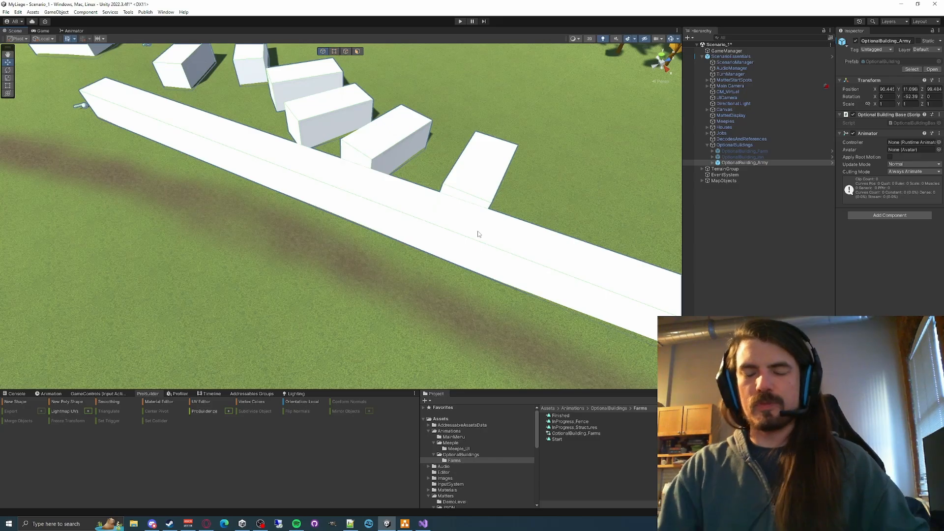
pyautogui.moveTo(437, 213); pyautogui.dragTo(515, 257, button='right')
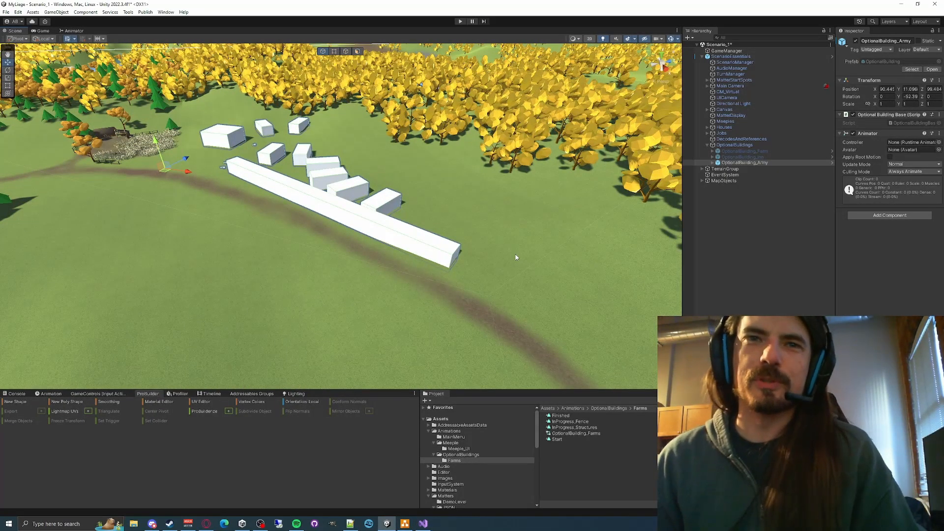
# - Inspect the army building's long wall block, collapse its Mesh Renderer and Mesh Filter components, and clear the selection
pyautogui.click(448, 250)
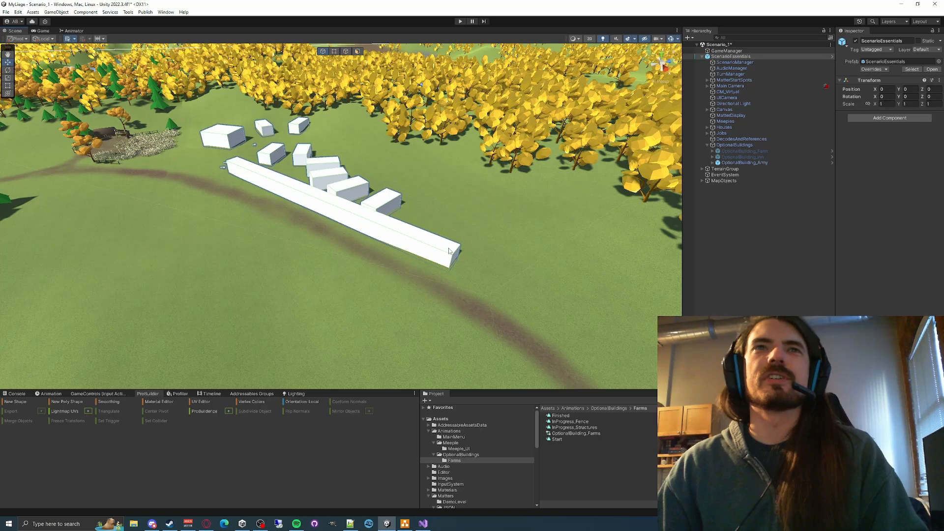
pyautogui.click(406, 243)
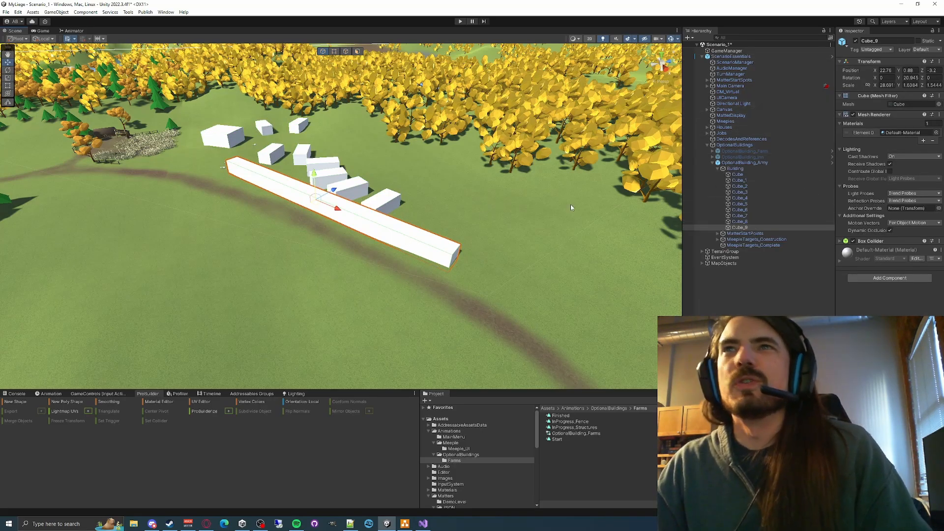
pyautogui.click(840, 116)
pyautogui.click(840, 96)
pyautogui.keyDown('alt'); pyautogui.moveTo(551, 242); pyautogui.dragTo(516, 216); pyautogui.keyUp('alt')
pyautogui.click(517, 217)
pyautogui.moveTo(366, 218); pyautogui.dragTo(395, 204, button='right')
pyautogui.click(398, 64)
pyautogui.click(389, 50)
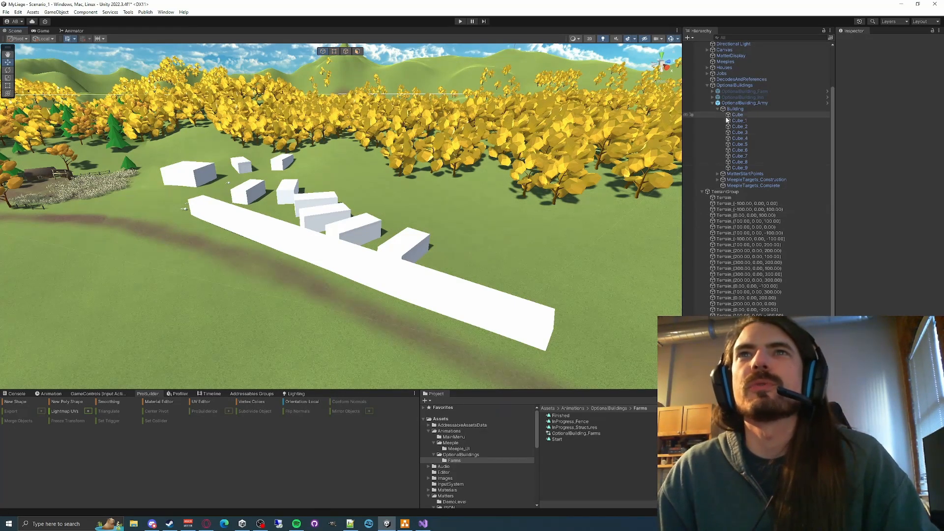
# - Deactivate OptionalBuilding_Army, collapse its children, and bring the OptionalBuilding_Inn site among the log houses into view
pyautogui.click(738, 103)
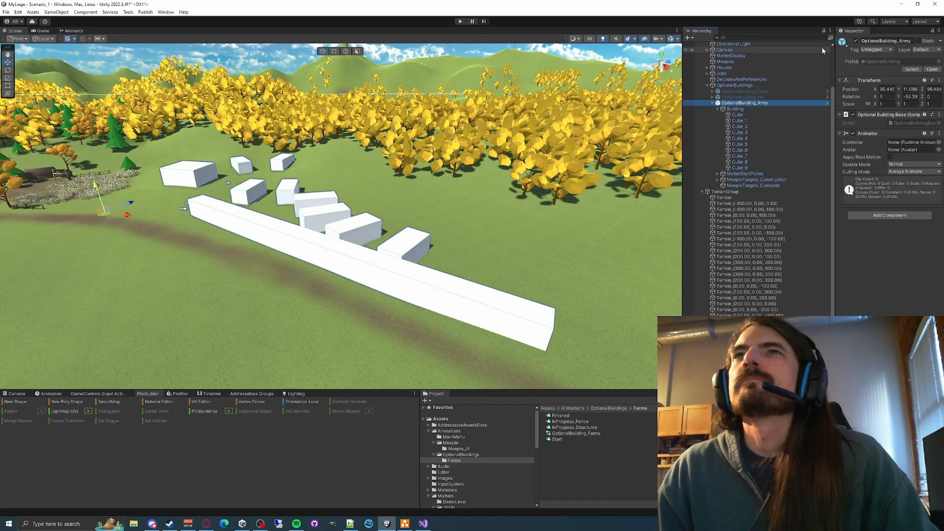
pyautogui.click(856, 41)
pyautogui.click(772, 96)
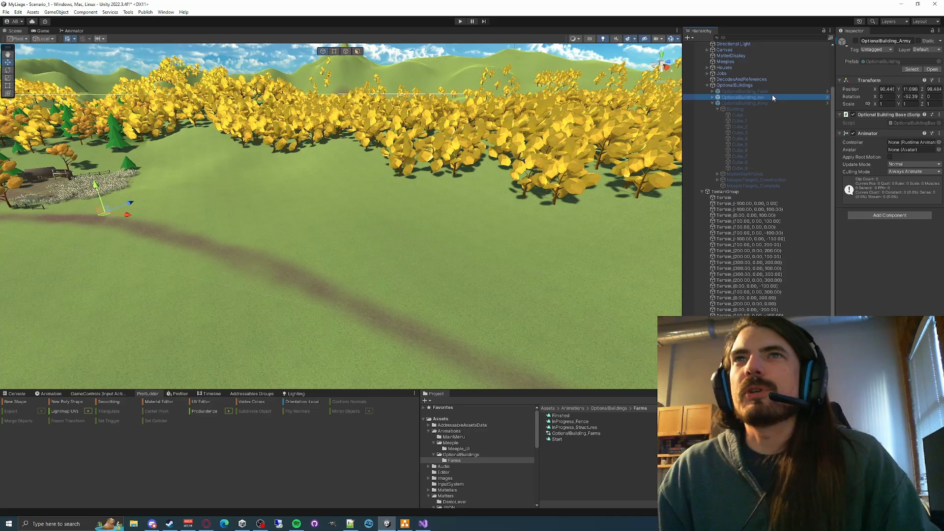
pyautogui.click(712, 103)
pyautogui.moveTo(521, 202); pyautogui.dragTo(462, 239, button='right')
pyautogui.press('w')
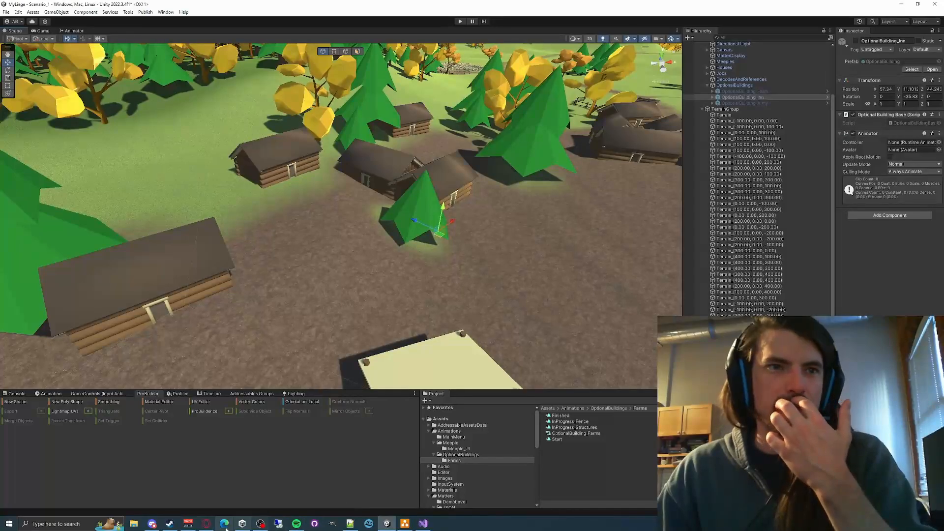
# - Switch to the browser and preview the CGTrader, Sketchfab, Roblox and DeviantArt medieval inn exteriors as design references
pyautogui.click(206, 525)
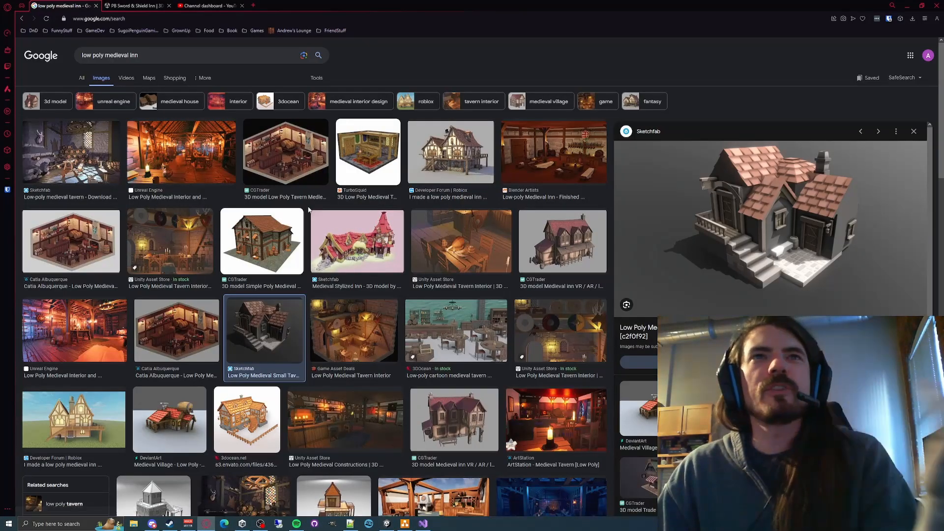
pyautogui.click(531, 244)
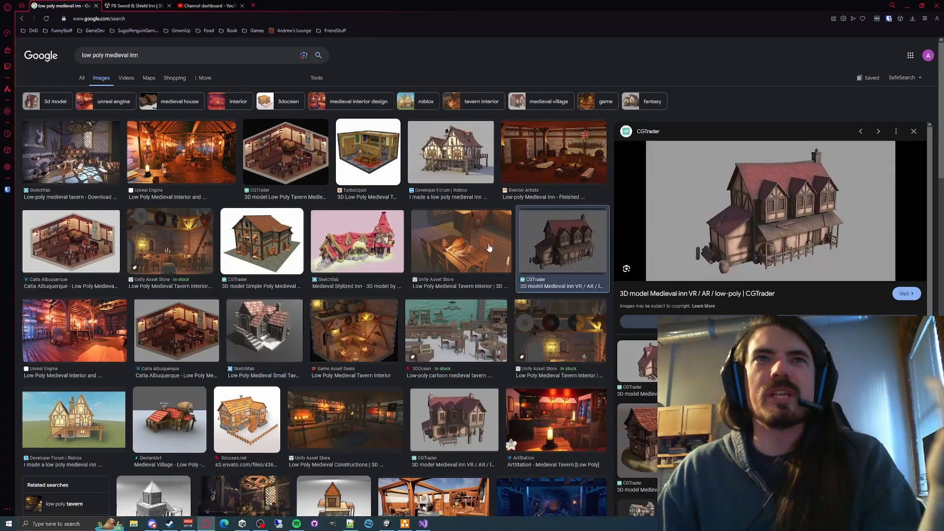
pyautogui.click(357, 241)
pyautogui.click(278, 251)
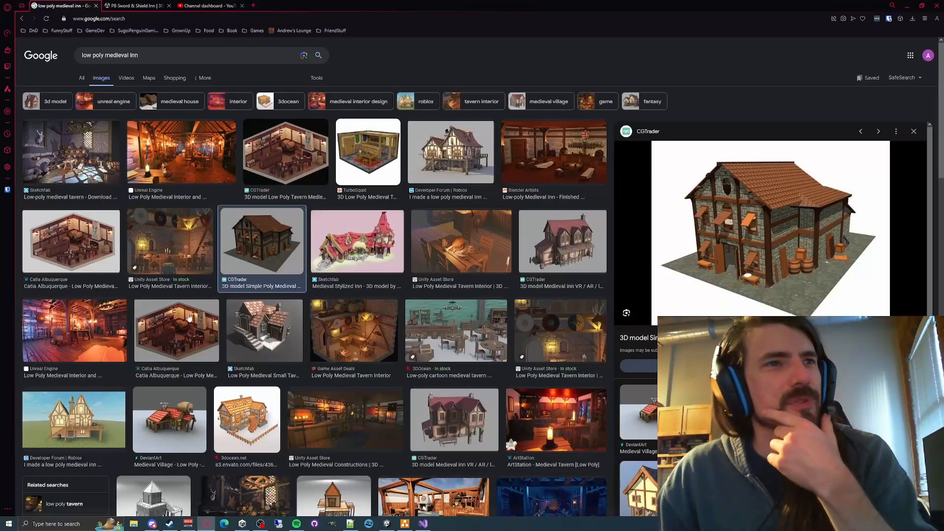
pyautogui.click(76, 431)
pyautogui.click(246, 420)
pyautogui.click(187, 429)
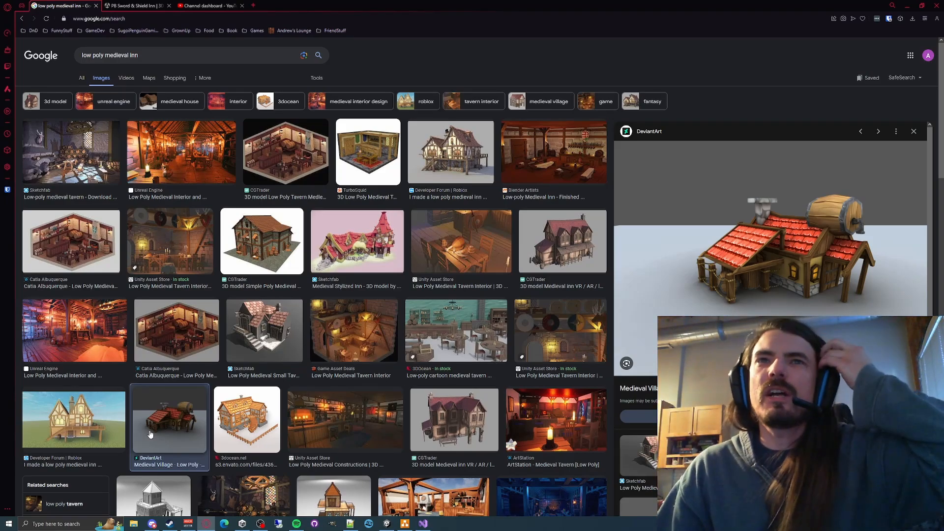
# - Compare the CGTrader inn, Sketchfab small tavern and Roblox Developer Forum inn images, and return to the Unity editor
pyautogui.click(574, 250)
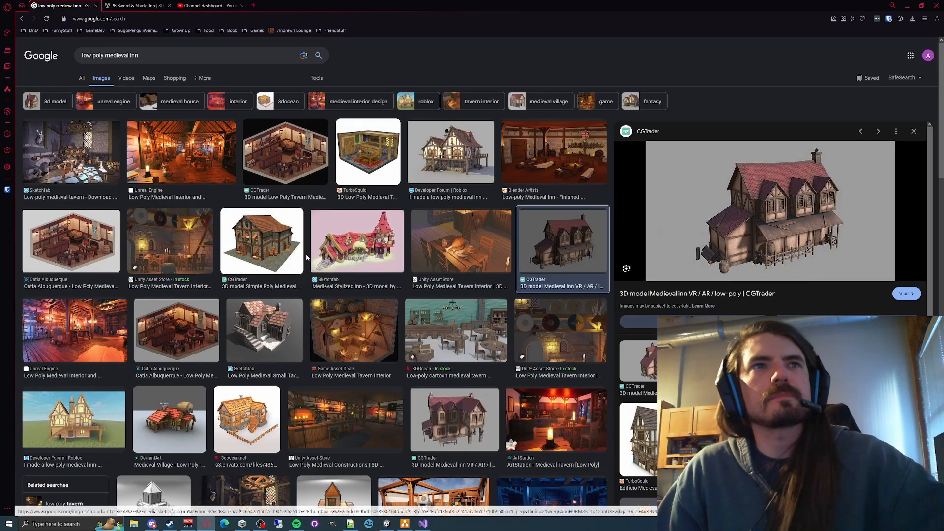
pyautogui.click(249, 325)
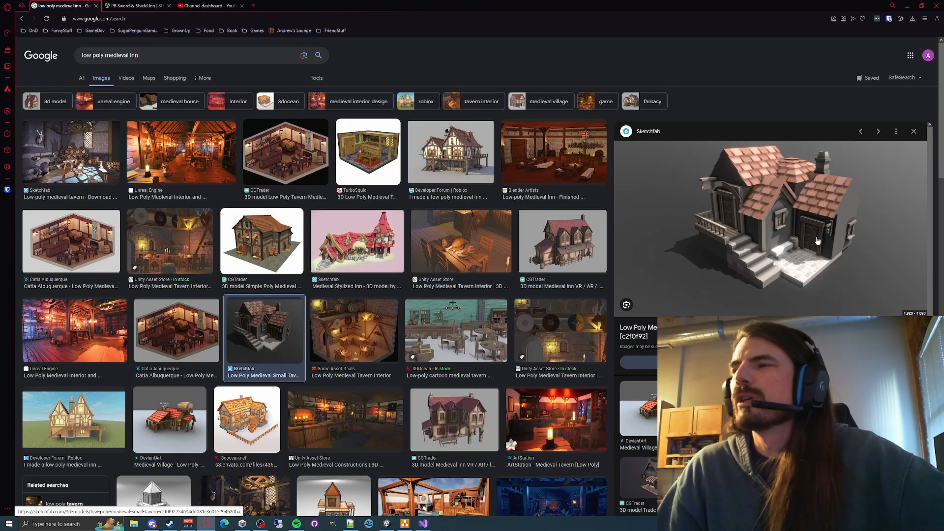
pyautogui.scroll(-2, 85, 315)
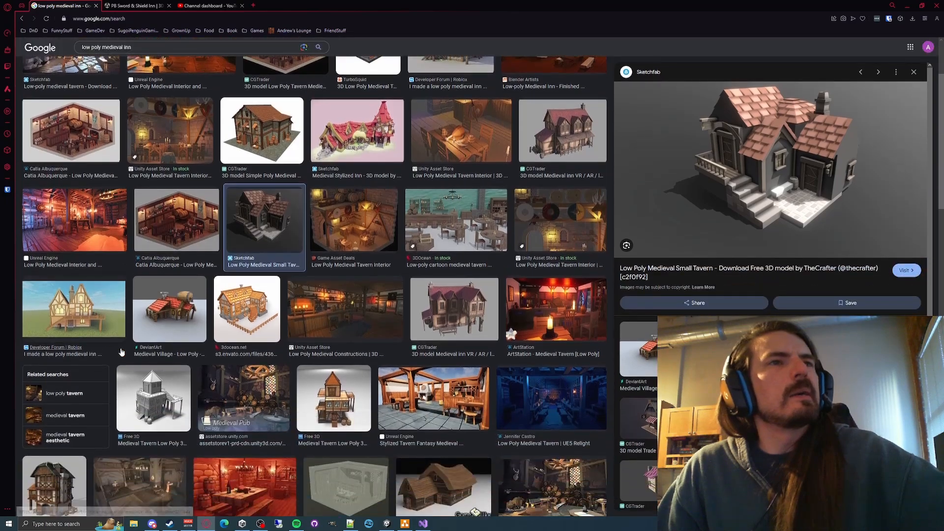
pyautogui.click(85, 315)
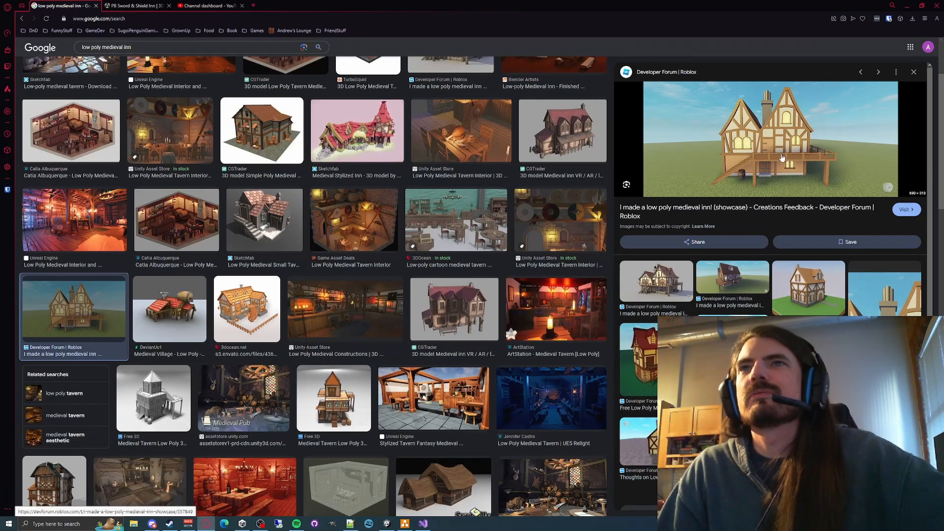
pyautogui.click(386, 525)
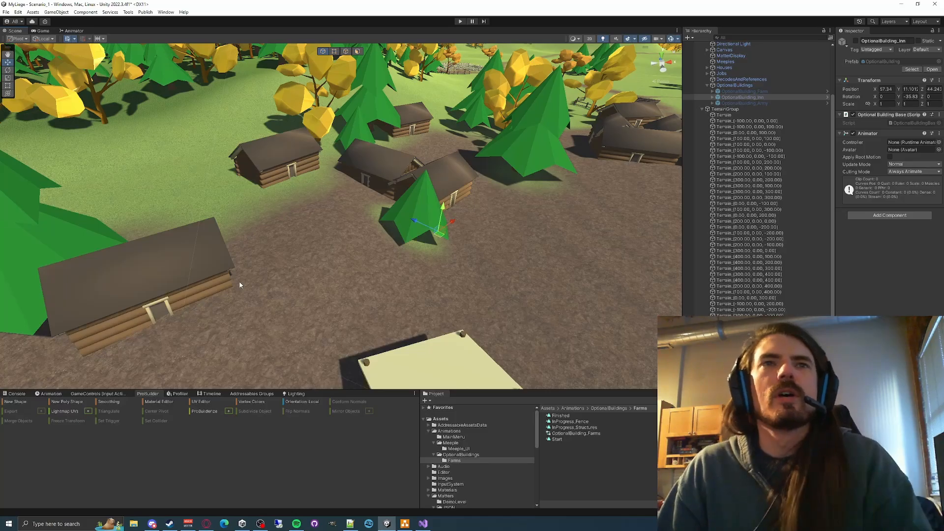
# - Examine the fort's raised wooden walkway and stairs, and the log houses around the inn site
pyautogui.moveTo(238, 283); pyautogui.dragTo(443, 248, button='right')
pyautogui.press('w')
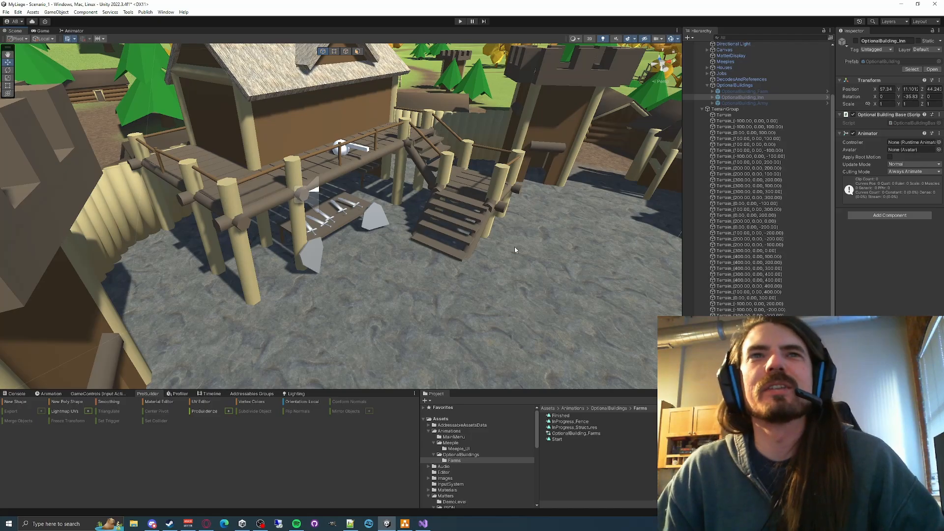
pyautogui.moveTo(514, 246); pyautogui.dragTo(300, 199, button='right')
pyautogui.press('w')
pyautogui.moveTo(351, 225); pyautogui.dragTo(335, 264, button='right')
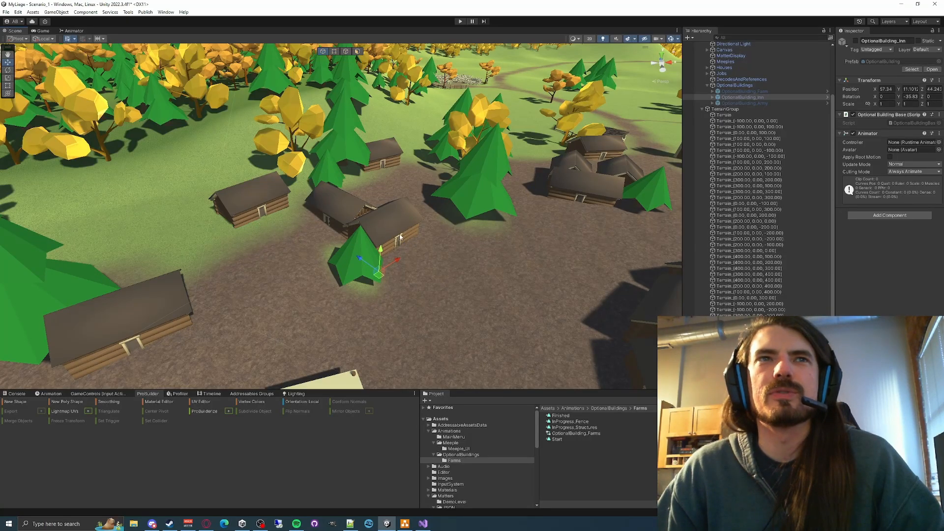
# - Examine the open ground between the stone tower, the farm plots and the rows of log houses
pyautogui.moveTo(443, 280); pyautogui.dragTo(356, 271, button='right')
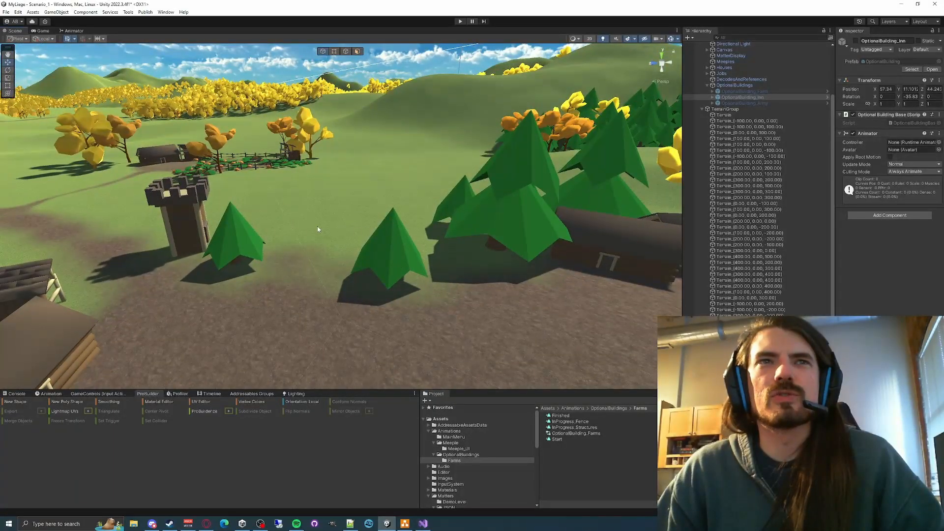
pyautogui.press('w')
pyautogui.moveTo(459, 266); pyautogui.dragTo(529, 267, button='right')
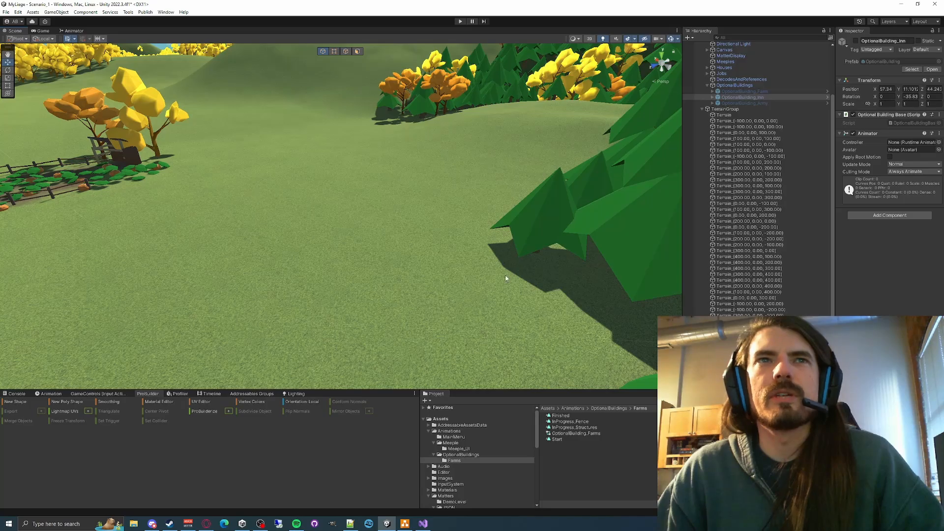
pyautogui.press('s')
pyautogui.moveTo(454, 236); pyautogui.dragTo(291, 193, button='right')
pyautogui.press('w')
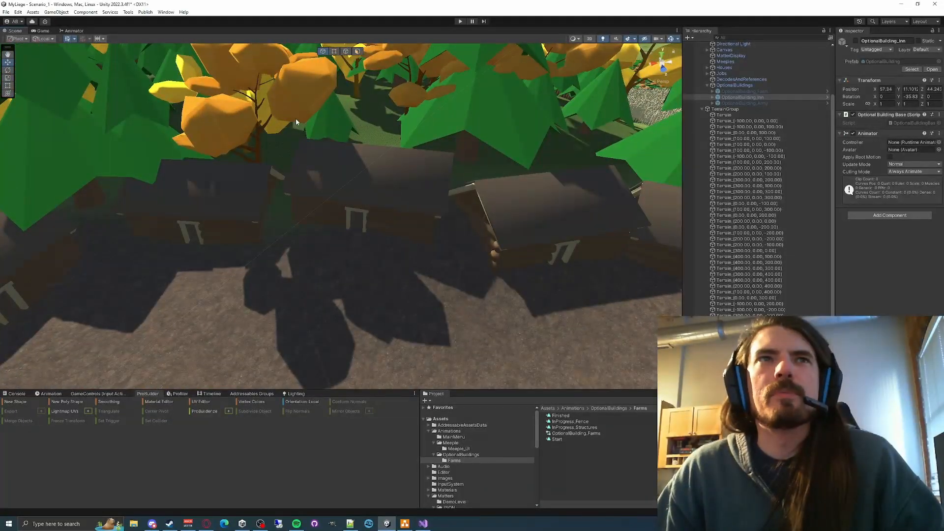
# - Survey the whole village from above, comparing the inn site with the market stalls, fort and surrounding fields
pyautogui.moveTo(438, 226); pyautogui.dragTo(265, 211, button='right')
pyautogui.press('s')
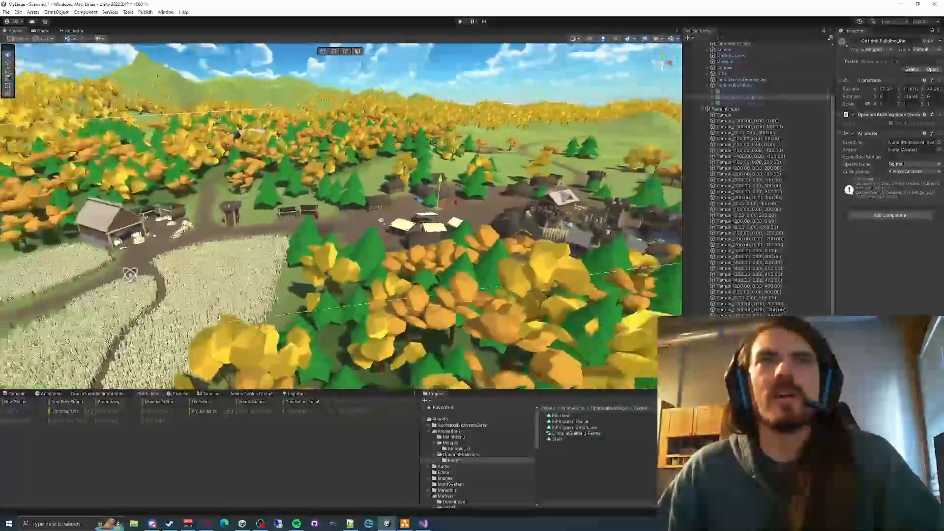
pyautogui.moveTo(130, 273); pyautogui.dragTo(301, 173, button='right')
pyautogui.moveTo(416, 217); pyautogui.dragTo(391, 236, button='right')
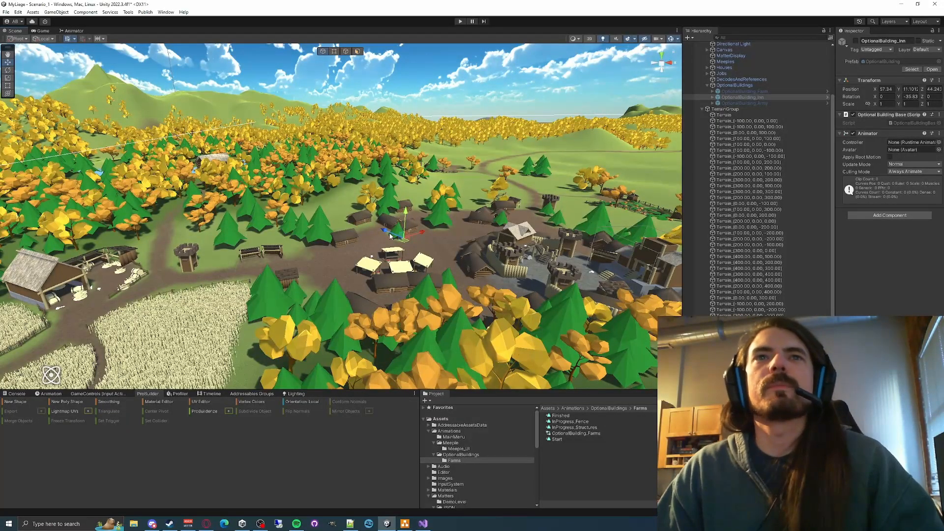
pyautogui.moveTo(439, 333); pyautogui.dragTo(521, 307, button='right')
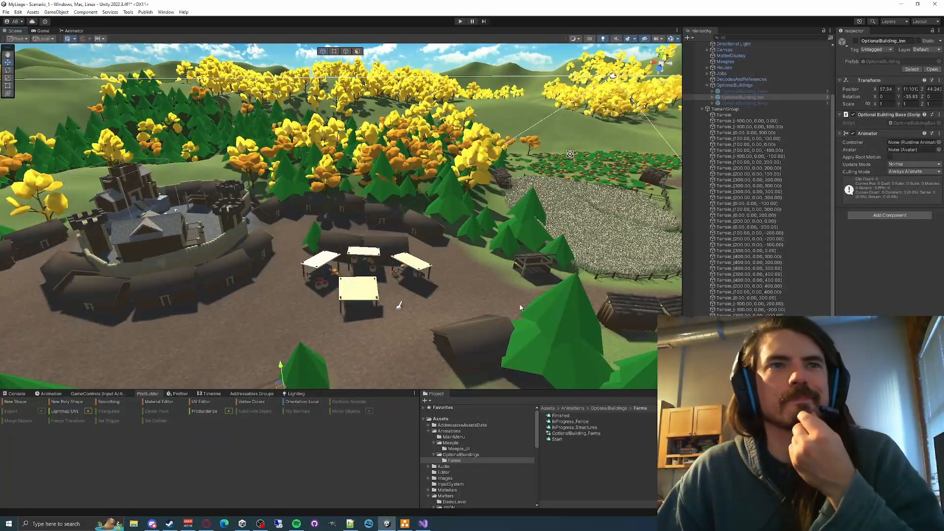
pyautogui.moveTo(290, 216); pyautogui.dragTo(620, 263, button='right')
# - Switch to the browser and view the Unity Asset Store page for PB Sword & Shield Inn
pyautogui.click(207, 524)
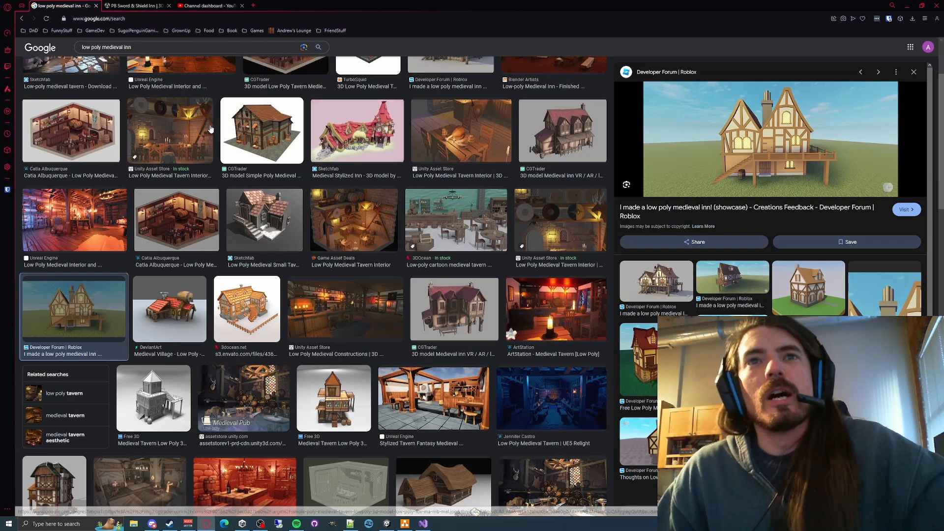
pyautogui.click(132, 6)
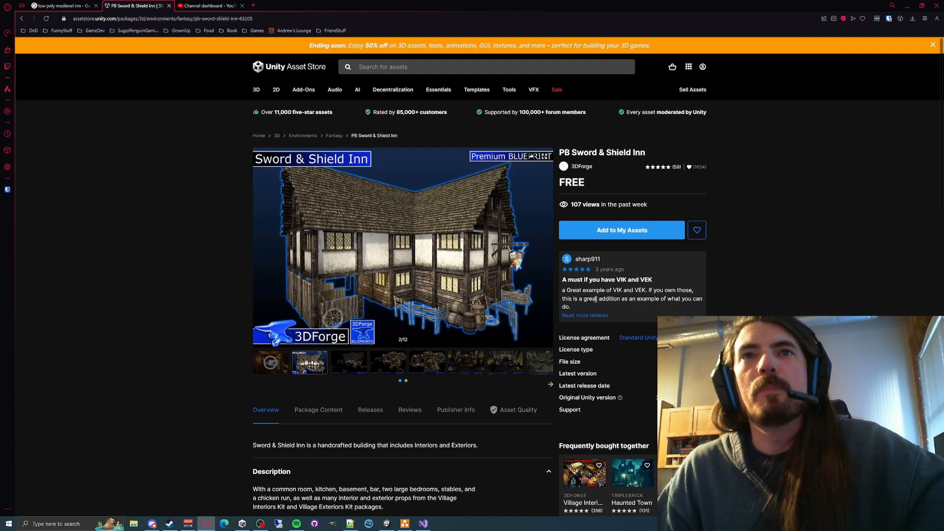
pyautogui.moveTo(597, 292); pyautogui.dragTo(653, 303)
pyautogui.click(652, 302)
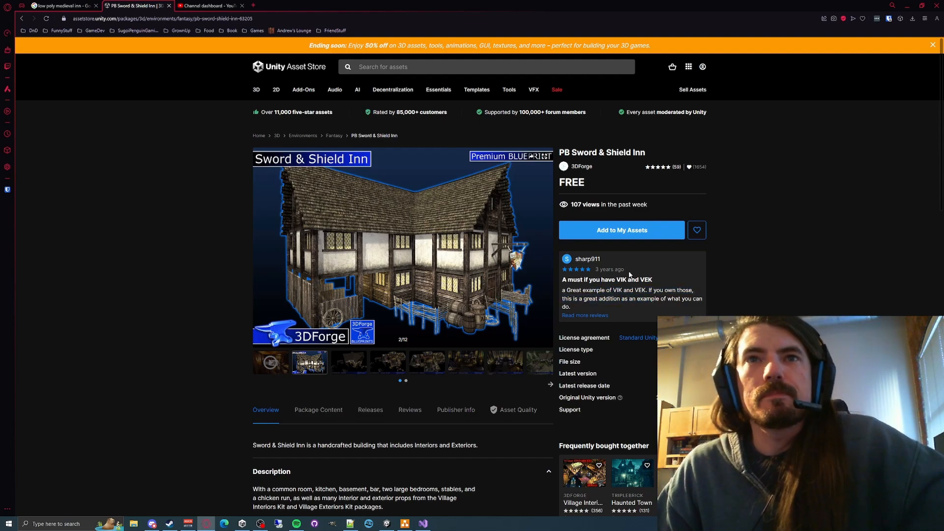
# - Browse the Sword & Shield Inn gallery through the interior and common room images, return to the exterior, and read the description
pyautogui.click(547, 248)
pyautogui.click(547, 248)
pyautogui.click(546, 247)
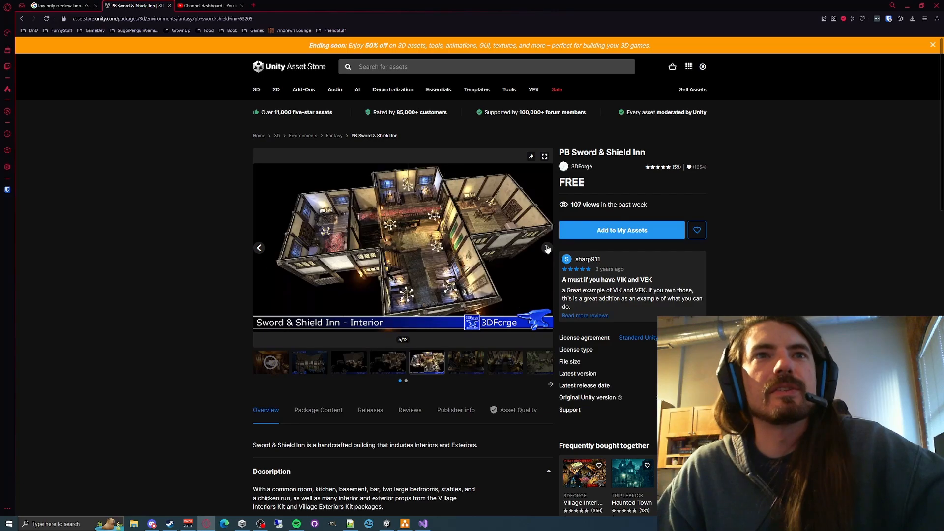
pyautogui.click(546, 247)
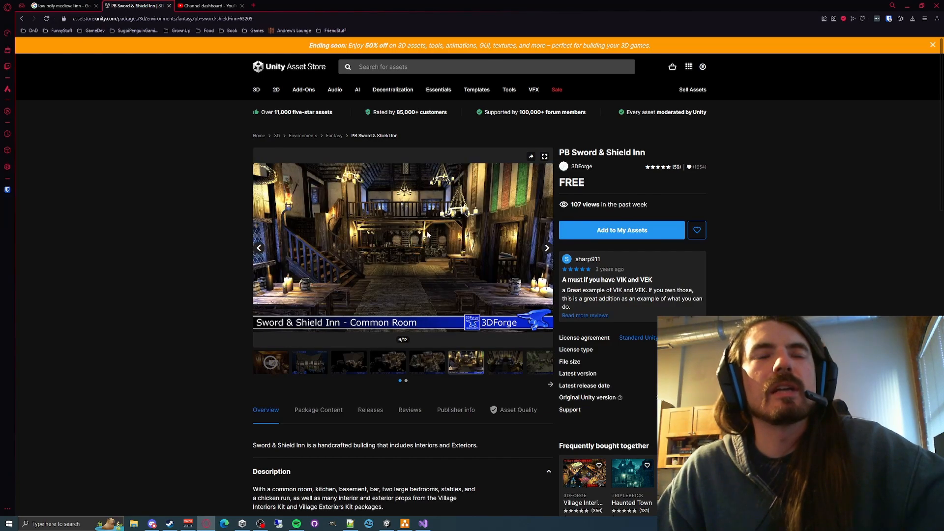
pyautogui.click(260, 248)
pyautogui.click(260, 249)
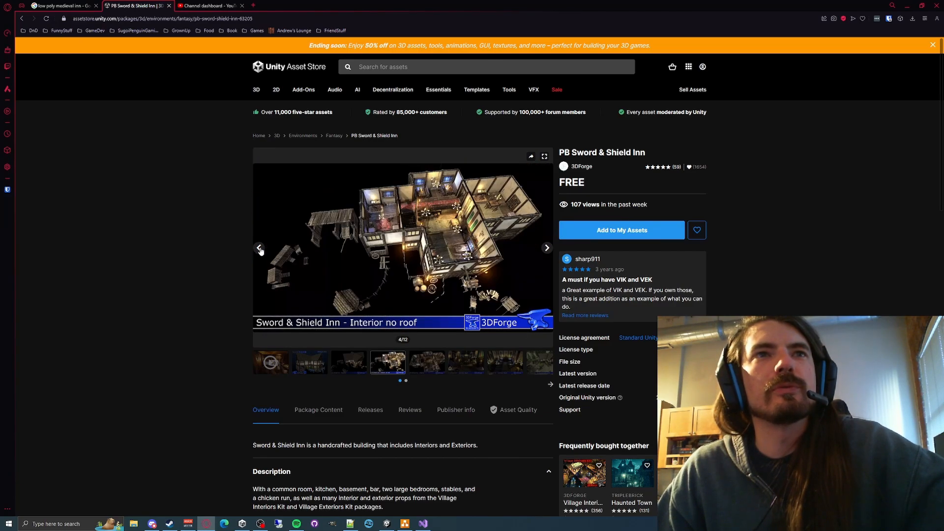
pyautogui.click(260, 248)
pyautogui.click(260, 248)
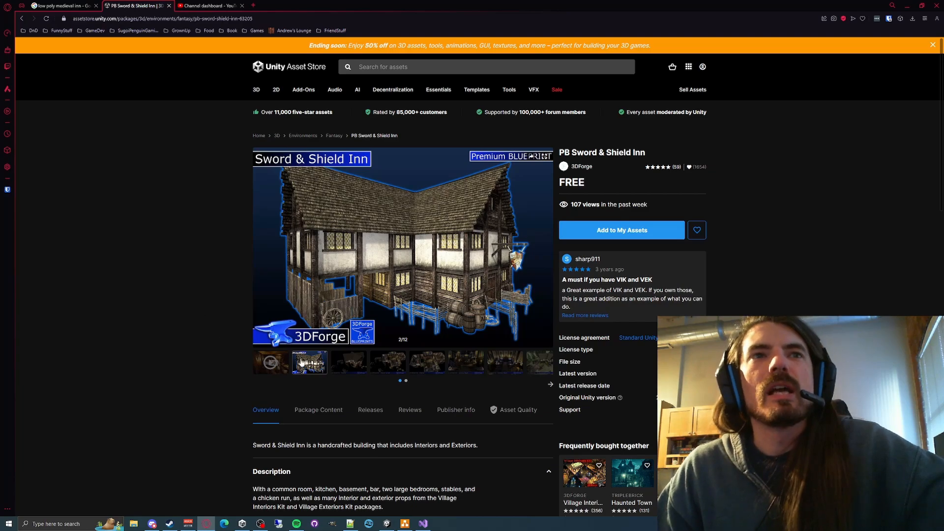
pyautogui.scroll(-2, 797, 311)
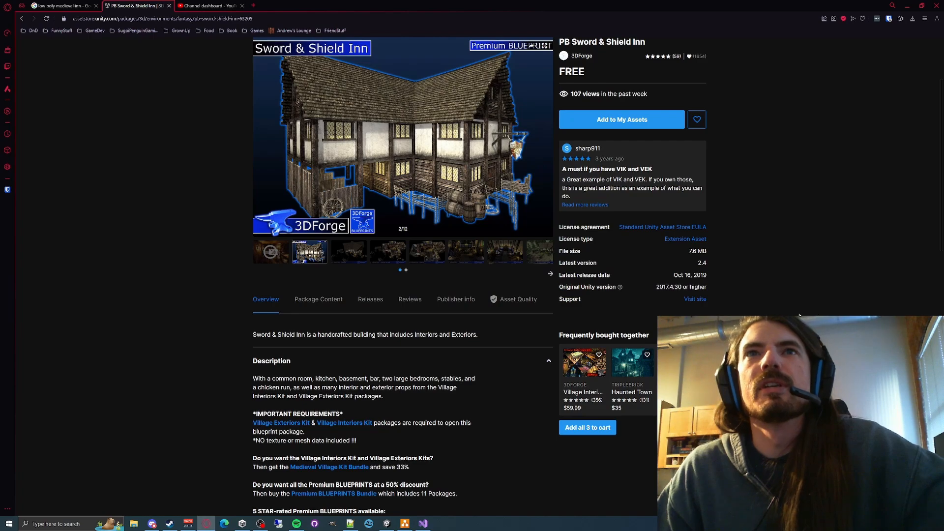
pyautogui.scroll(2, 787, 308)
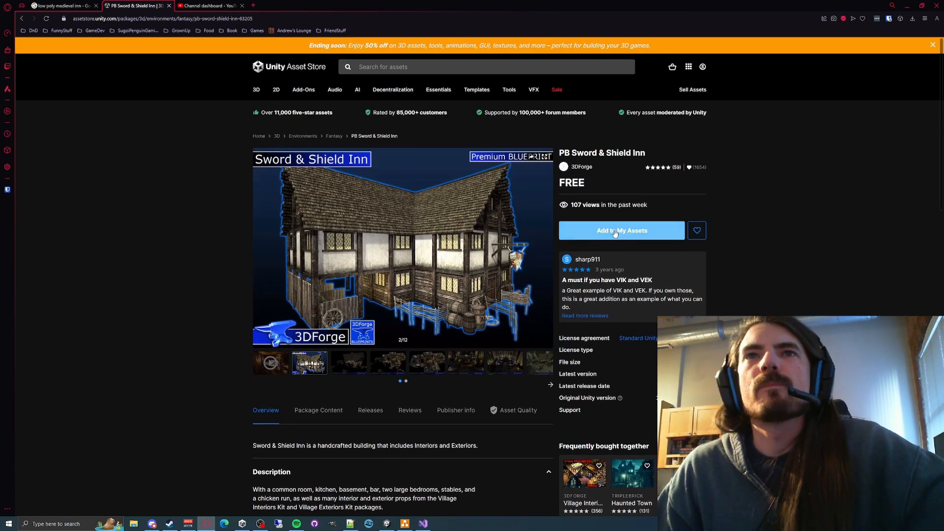
# - Check the store's account options, dismiss the sale banner, and return to the Unity editor
pyautogui.click(703, 66)
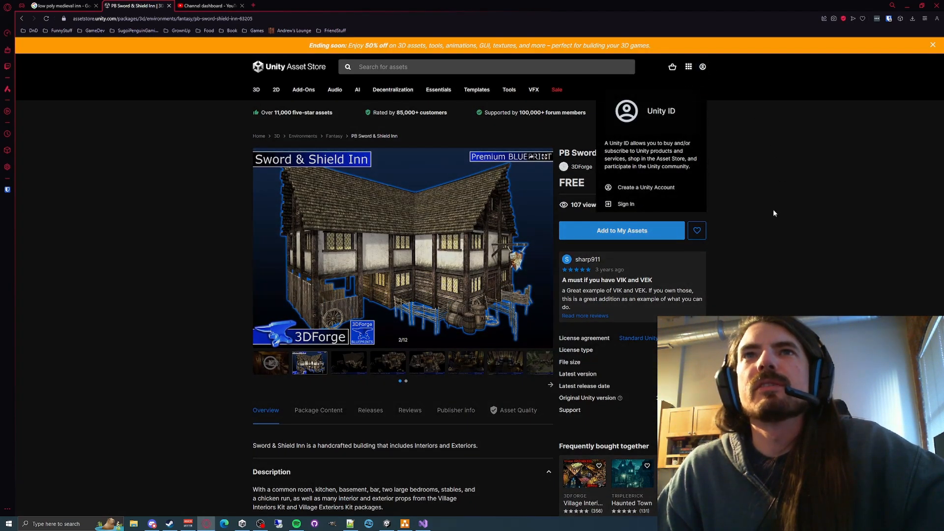
pyautogui.click(624, 204)
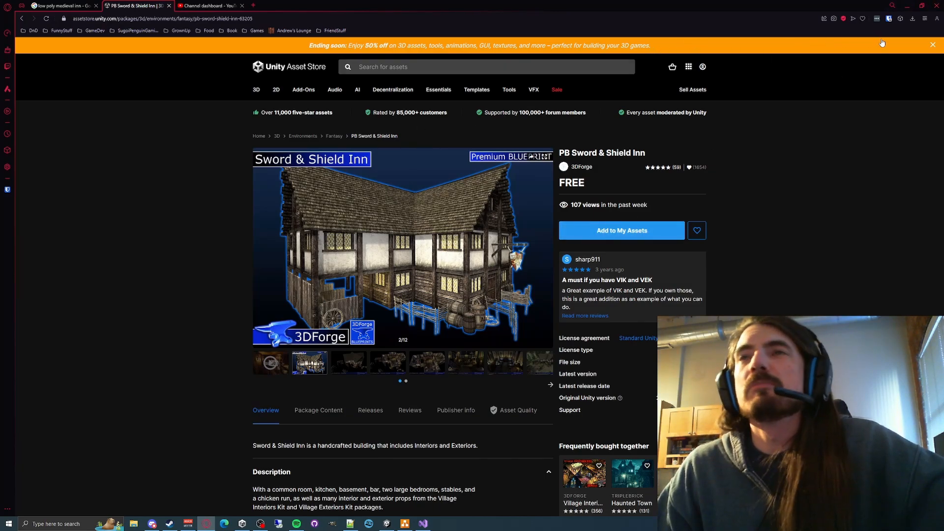
pyautogui.click(930, 46)
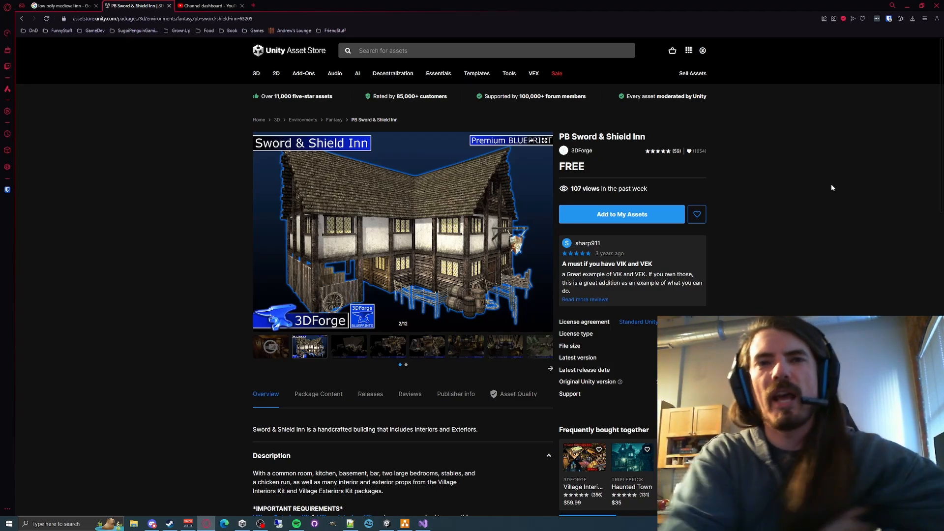
pyautogui.click(906, 6)
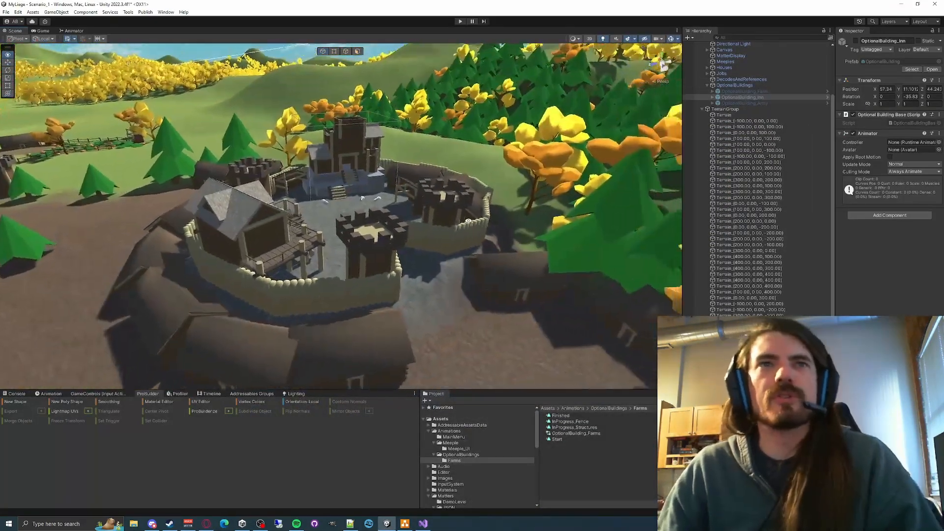
# - Examine the village and fort, selecting a Wall_Large palisade segment beside the gate tower to inspect it
pyautogui.moveTo(469, 222); pyautogui.dragTo(443, 196, button='right')
pyautogui.moveTo(386, 300)
pyautogui.mouseDown(button='right')
pyautogui.moveTo(327, 222)
pyautogui.moveTo(314, 354)
pyautogui.moveTo(387, 300)
pyautogui.mouseUp(button='right')
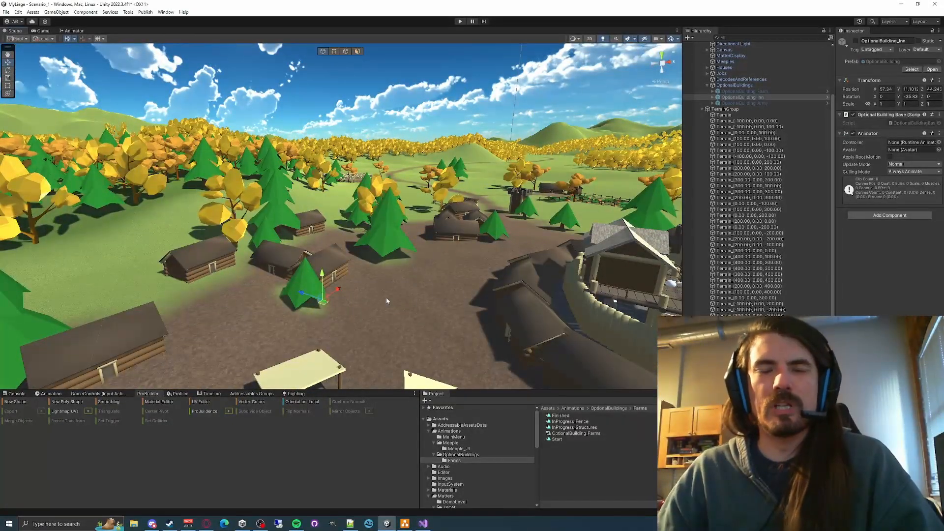
pyautogui.moveTo(386, 301); pyautogui.dragTo(435, 323, button='right')
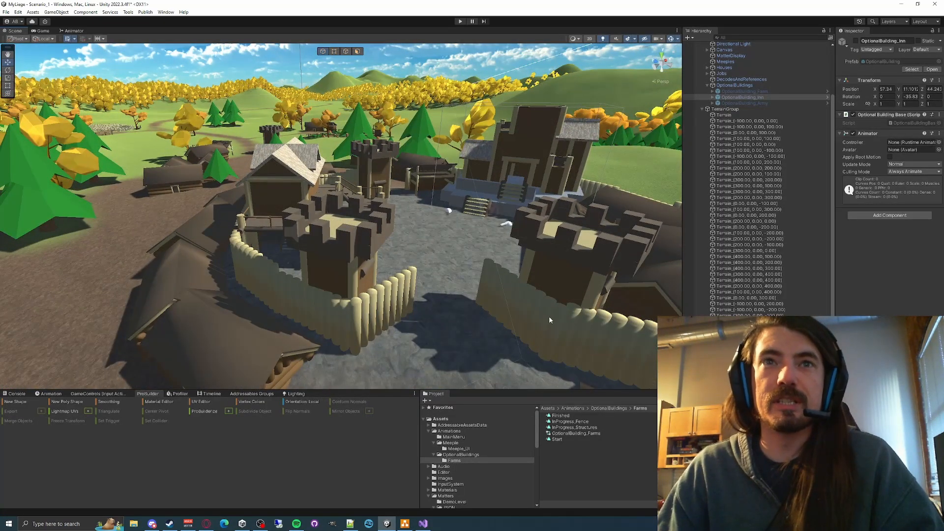
pyautogui.click(393, 299)
pyautogui.click(261, 286)
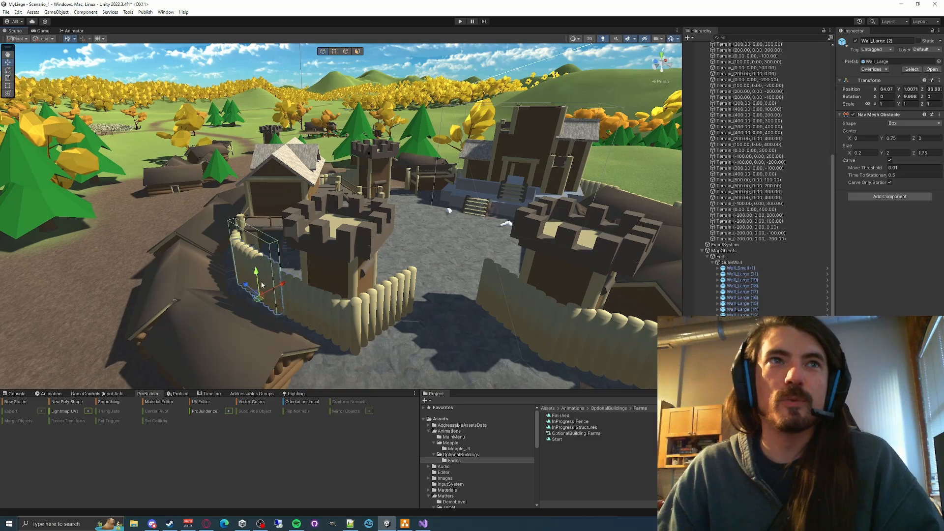
pyautogui.moveTo(449, 298); pyautogui.dragTo(361, 288, button='right')
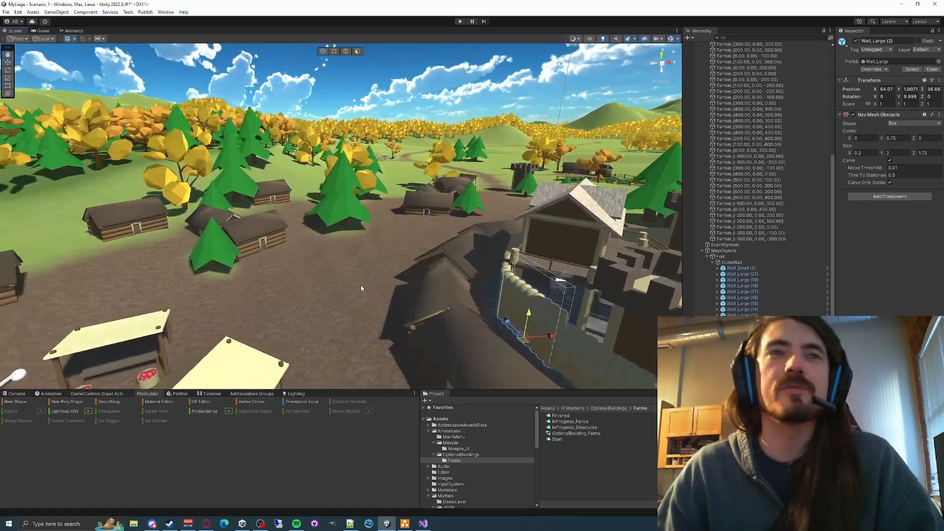
# - Select the ground Terrain near the market stalls, look over the inn site among the log houses, and clear the selection
pyautogui.click(360, 288)
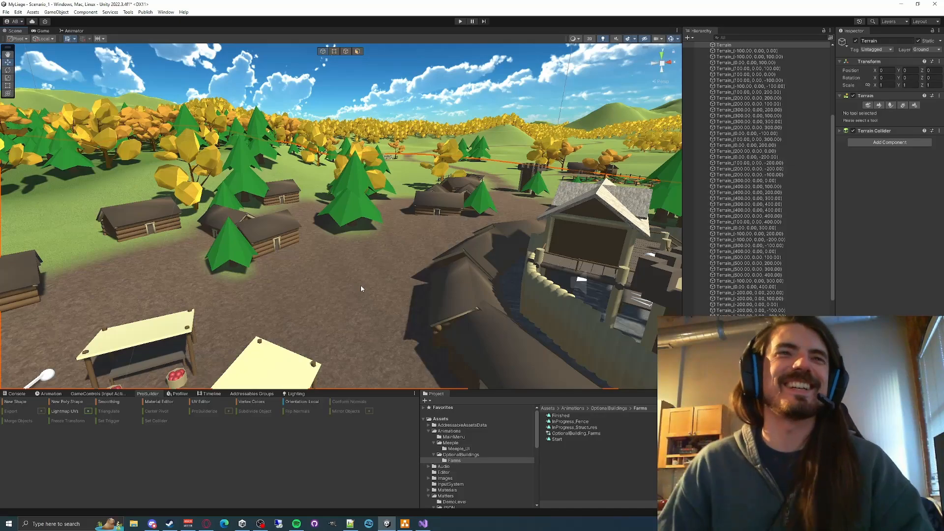
pyautogui.press('s')
pyautogui.moveTo(430, 279)
pyautogui.mouseDown(button='right')
pyautogui.moveTo(388, 293)
pyautogui.moveTo(438, 275)
pyautogui.moveTo(436, 284)
pyautogui.mouseUp(button='right')
pyautogui.press('w')
pyautogui.press('s')
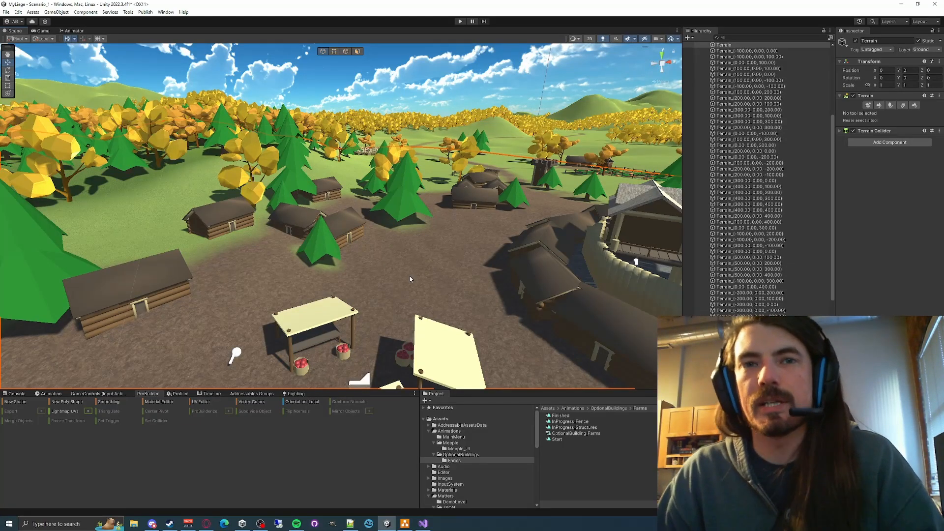
pyautogui.moveTo(409, 279); pyautogui.dragTo(400, 252, button='right')
pyautogui.press('w')
pyautogui.click(406, 172)
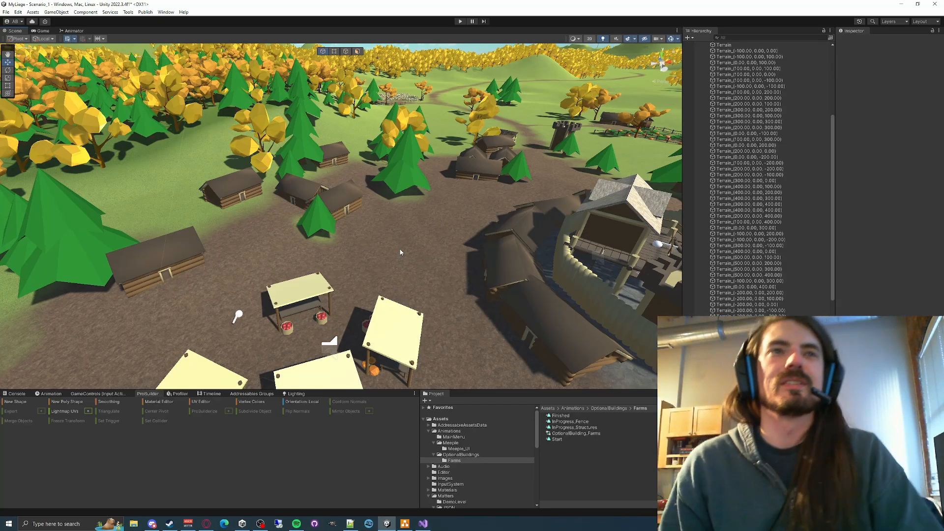
# - Switch to the browser's low poly medieval inn image results and preview the red-roofed CGTrader inn
pyautogui.moveTo(399, 249); pyautogui.dragTo(354, 263, button='right')
pyautogui.click(205, 522)
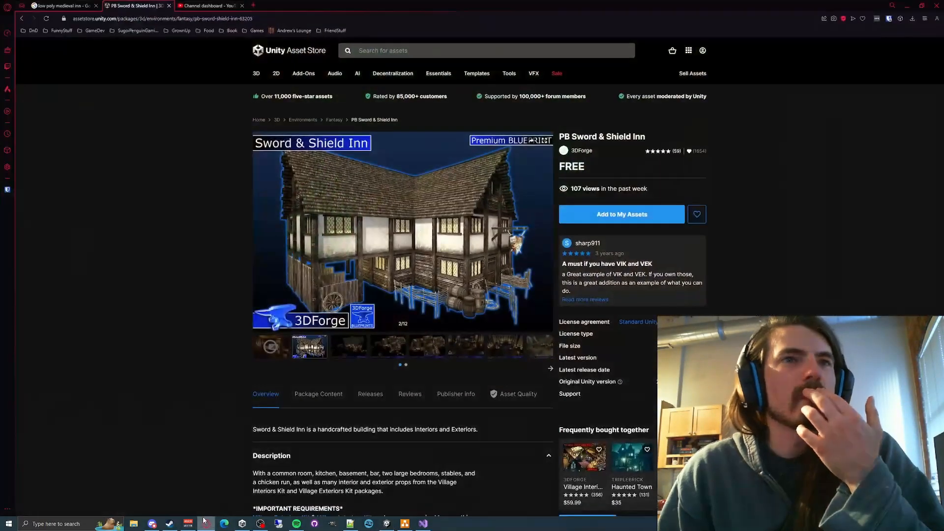
pyautogui.click(61, 5)
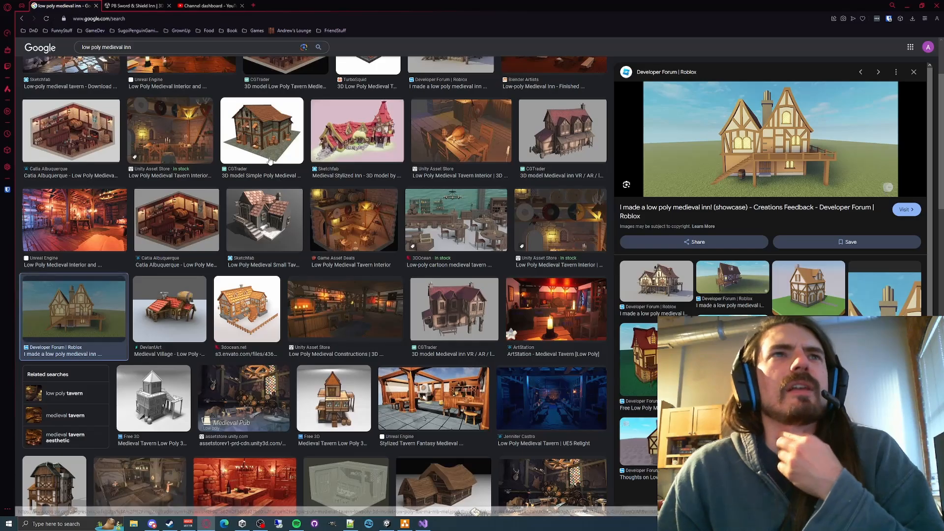
pyautogui.scroll(2, 464, 199)
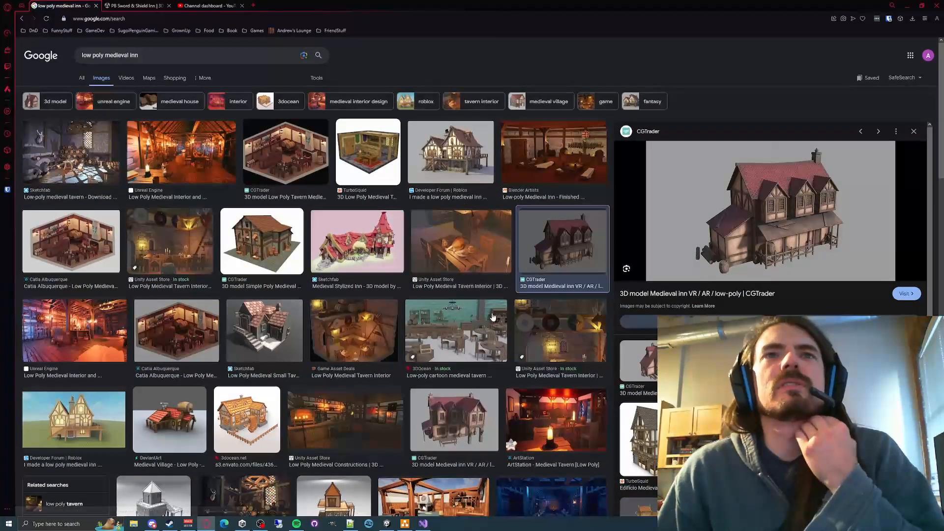
pyautogui.scroll(-2, 491, 352)
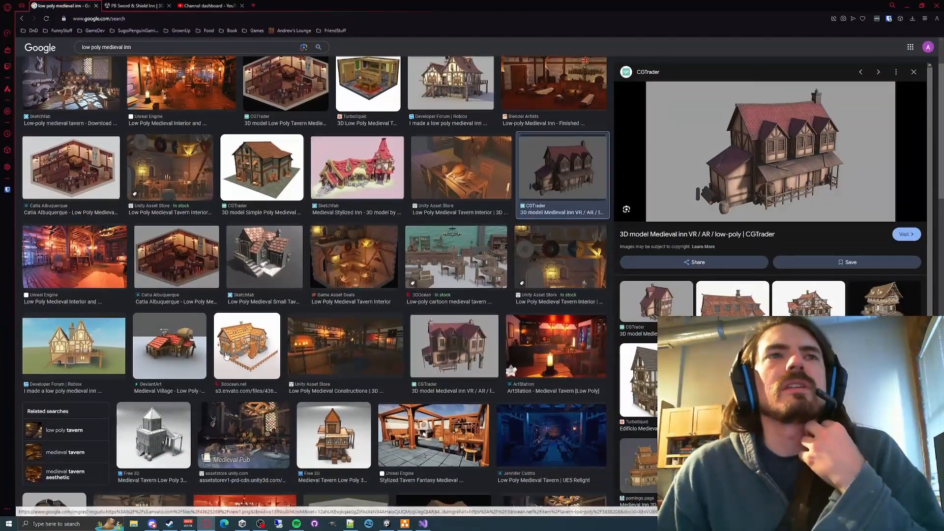
# - Preview the DeviantArt Medieval Village and Free 3D Medieval Tavern images, and look through further tavern results for references
pyautogui.click(226, 354)
pyautogui.click(169, 347)
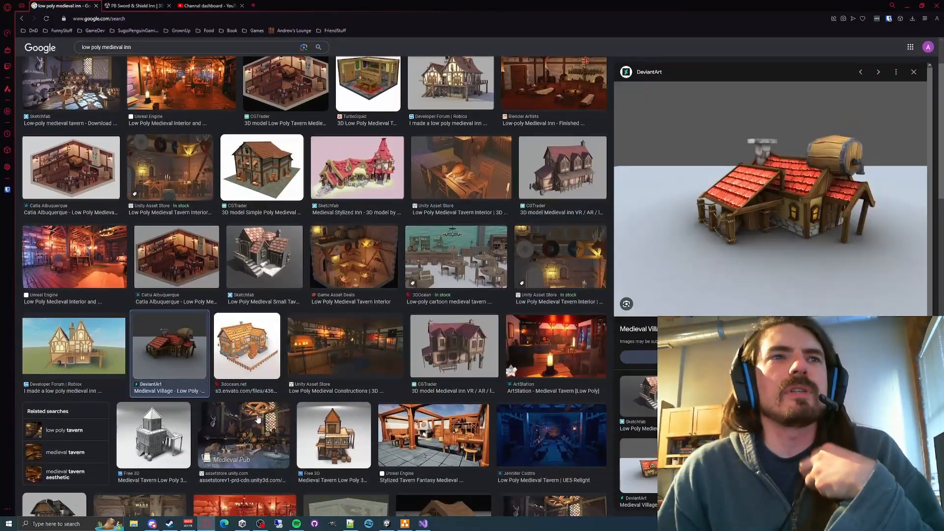
pyautogui.click(333, 433)
pyautogui.scroll(2, 229, 290)
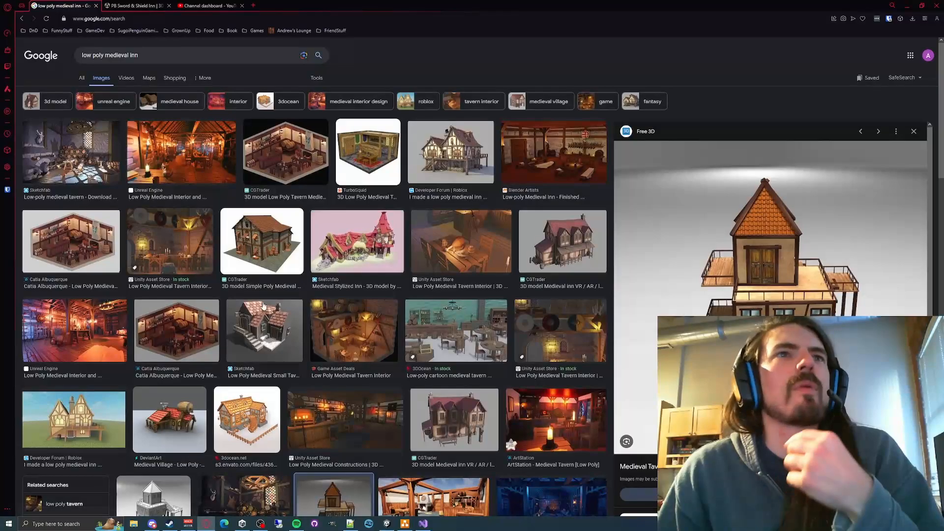
pyautogui.scroll(-3, 310, 299)
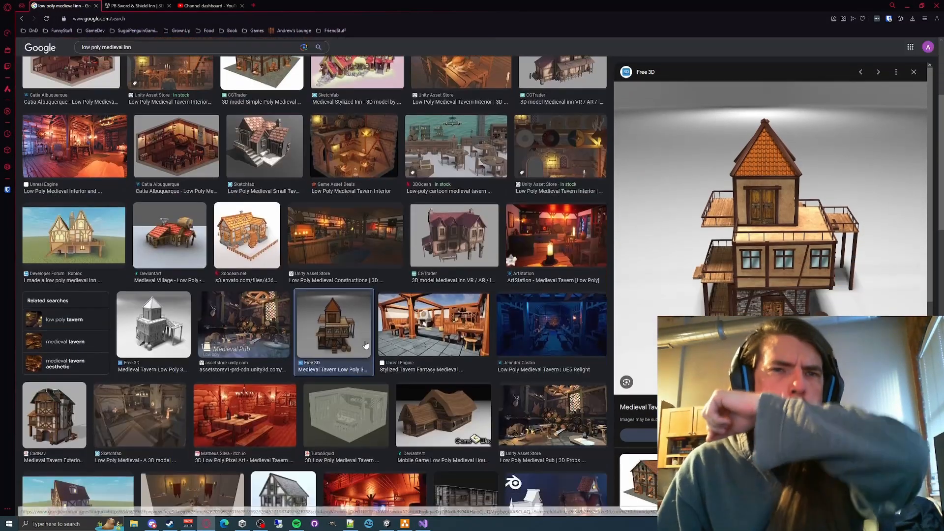
pyautogui.scroll(-3, 365, 346)
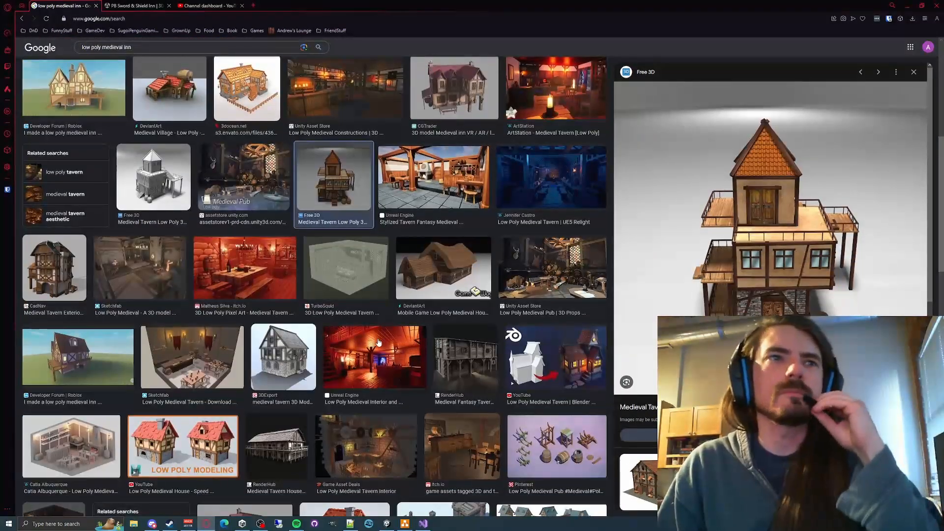
# - Preview the Sketchfab Low Poly Medieval Small Tavern image among the earlier search results
pyautogui.scroll(4, 272, 248)
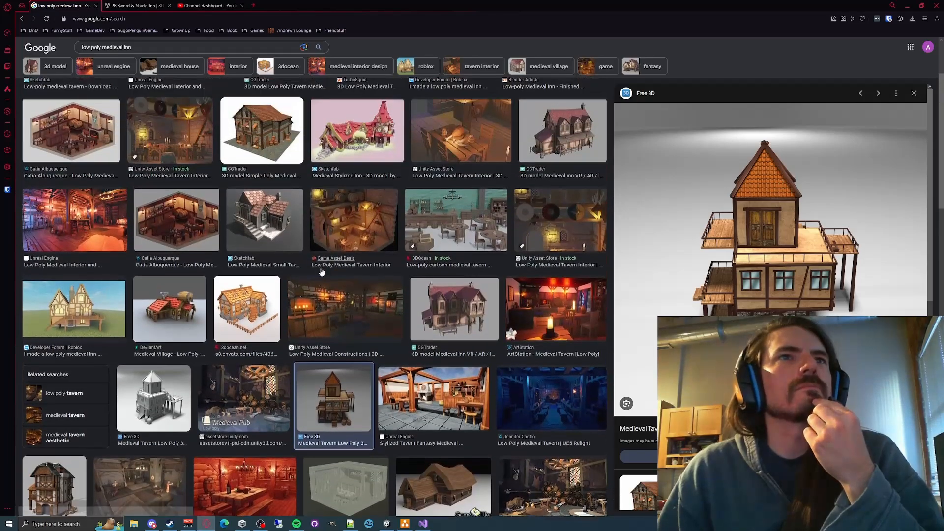
pyautogui.click(272, 248)
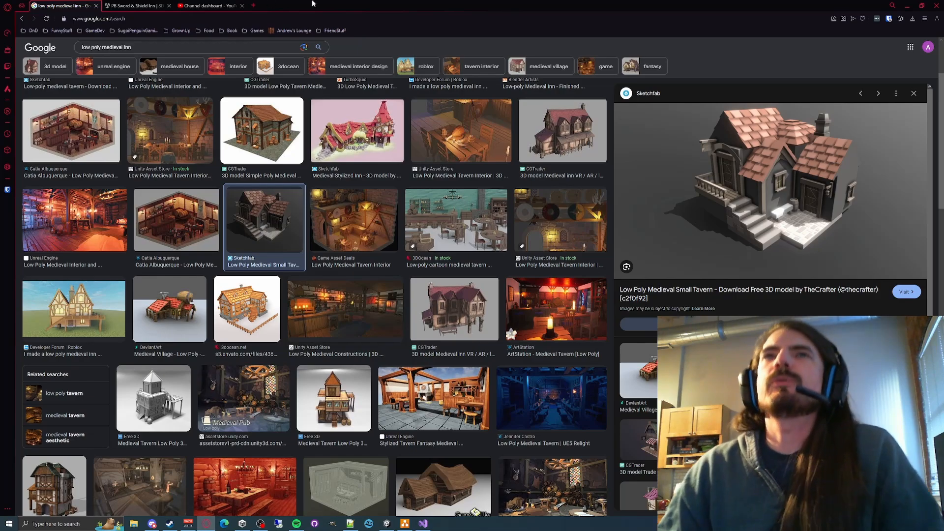
# - Switch to Unity and examine the inn site, selecting the log house behind the small evergreen tree
pyautogui.moveTo(424, 524)
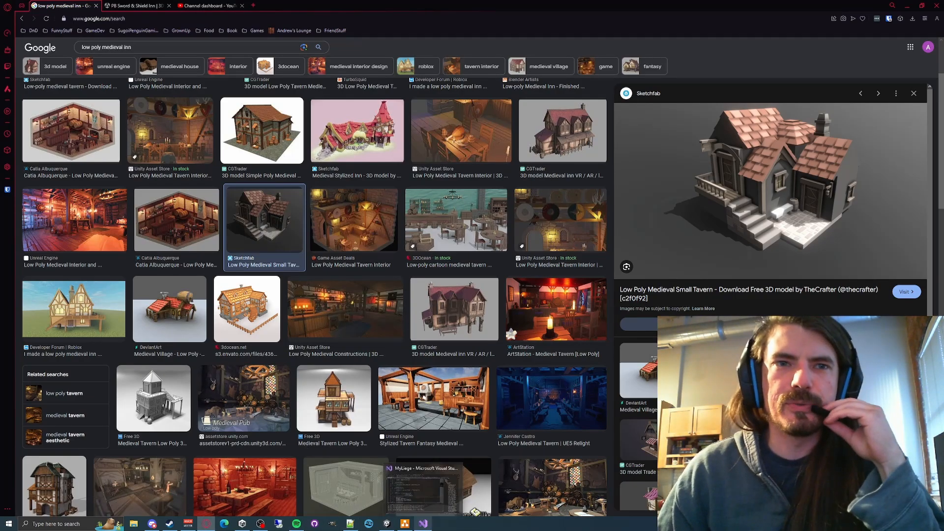
pyautogui.click(387, 524)
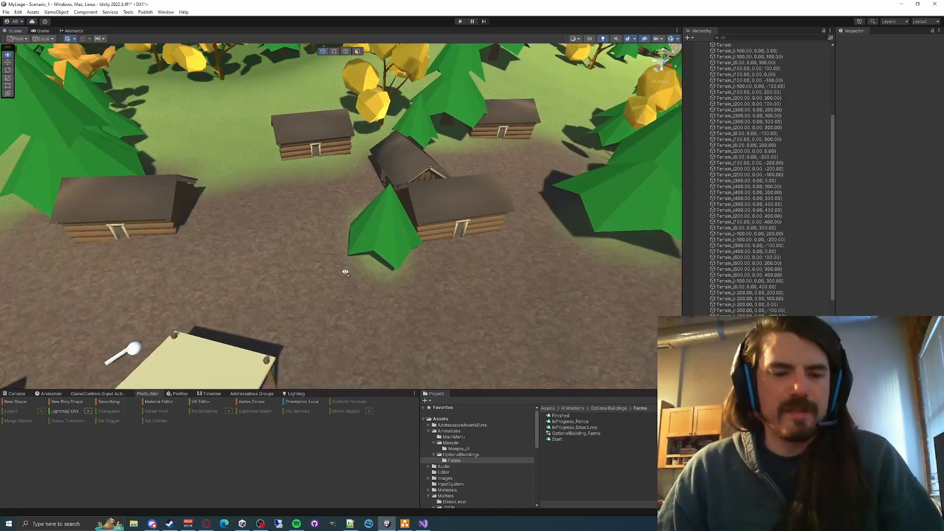
pyautogui.moveTo(345, 272); pyautogui.dragTo(411, 317, button='right')
pyautogui.click(376, 208)
pyautogui.click(382, 239)
pyautogui.click(338, 211)
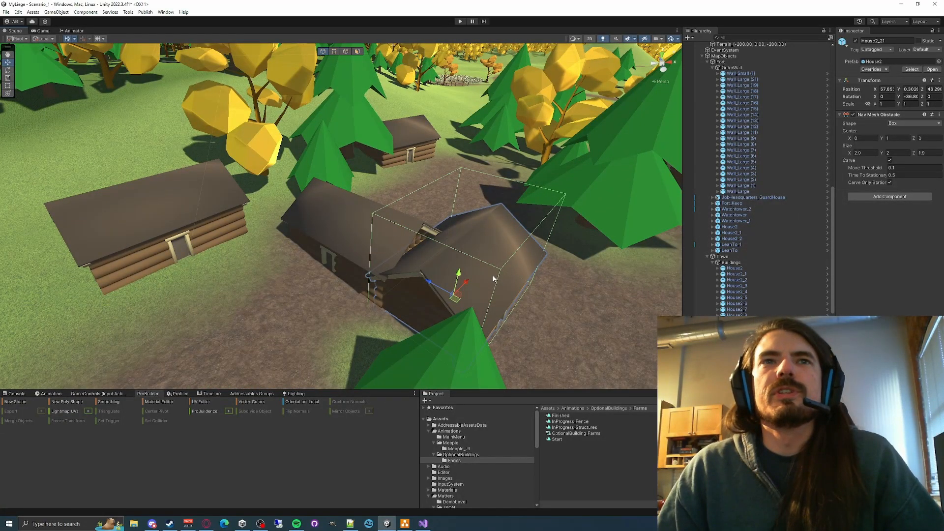
pyautogui.moveTo(494, 278); pyautogui.dragTo(453, 273, button='right')
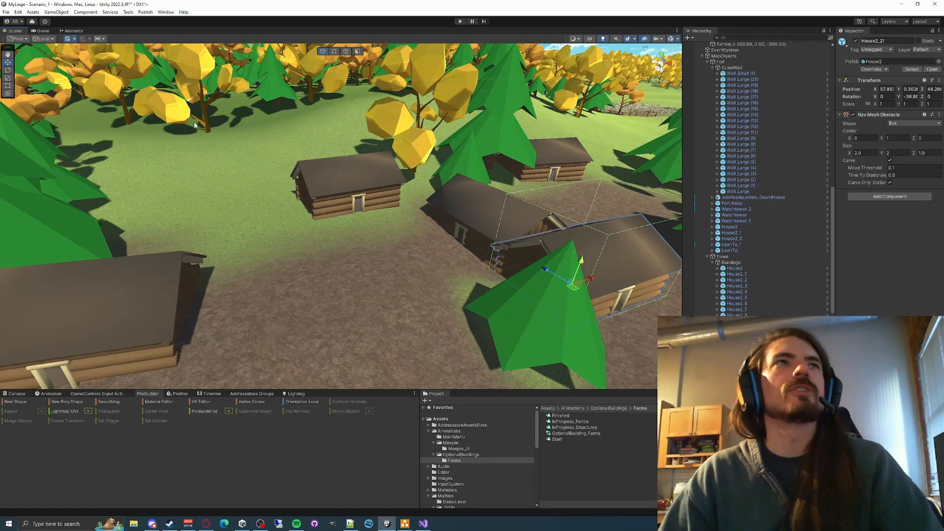
pyautogui.hotkey('alt', 'Tab')
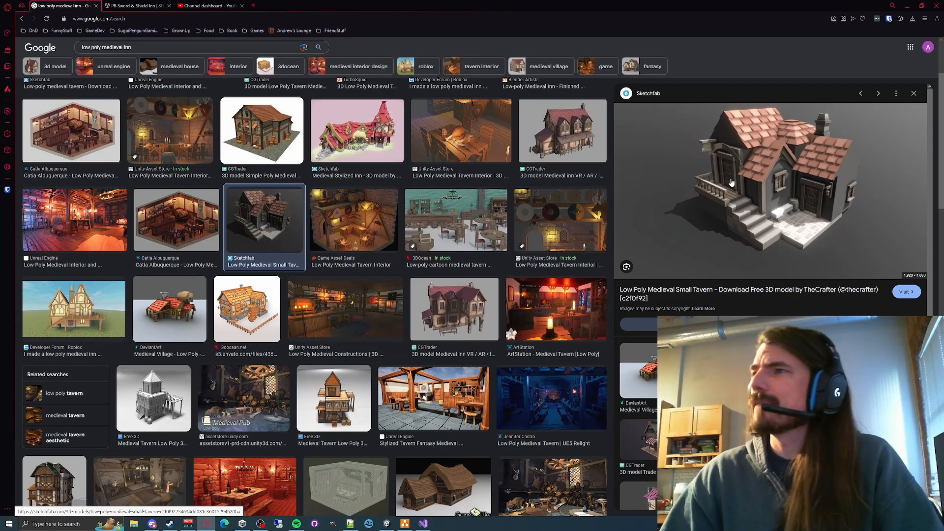
pyautogui.click(908, 5)
pyautogui.moveTo(412, 304); pyautogui.dragTo(429, 279, button='right')
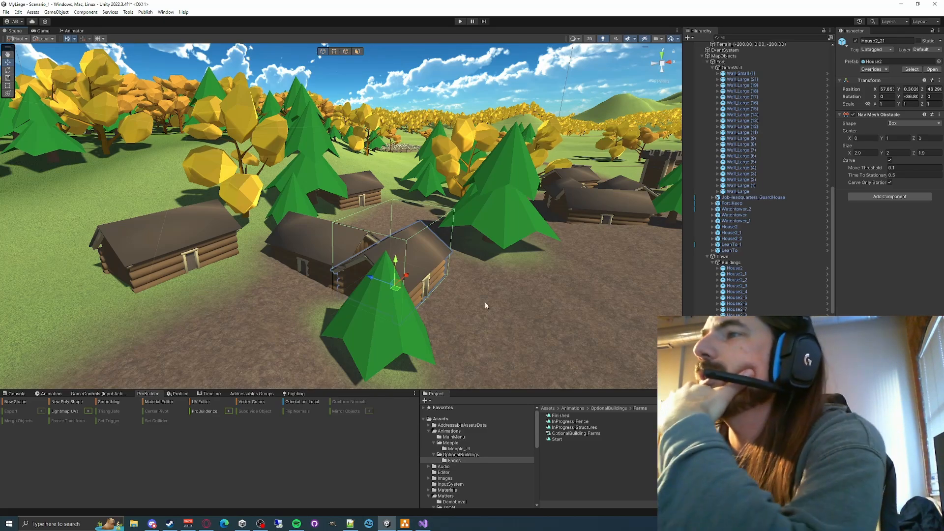
# - Collapse the Fort's OuterWall group in the Hierarchy
pyautogui.click(711, 73)
pyautogui.click(712, 68)
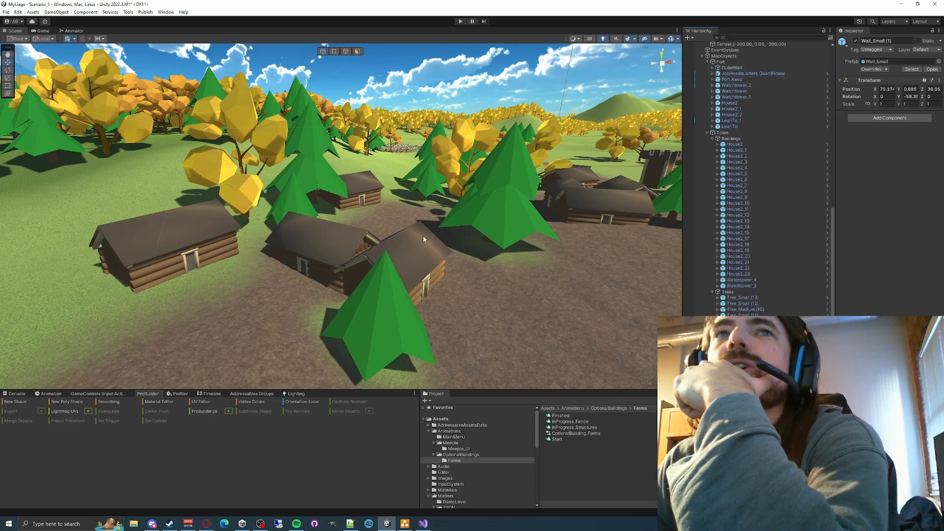
pyautogui.moveTo(421, 63); pyautogui.dragTo(420, 74, button='right')
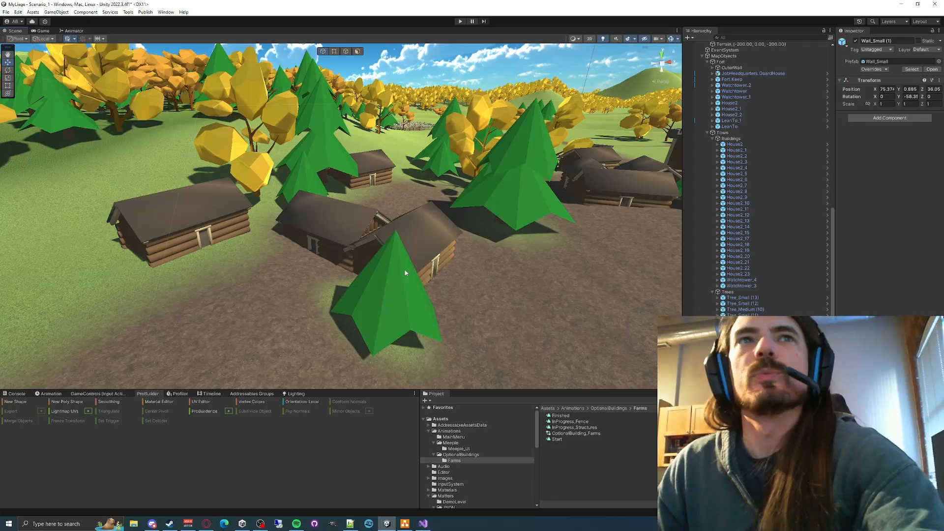
# - Select the two adjoining log houses behind the small evergreen in turn to identify their Hierarchy entries
pyautogui.click(355, 243)
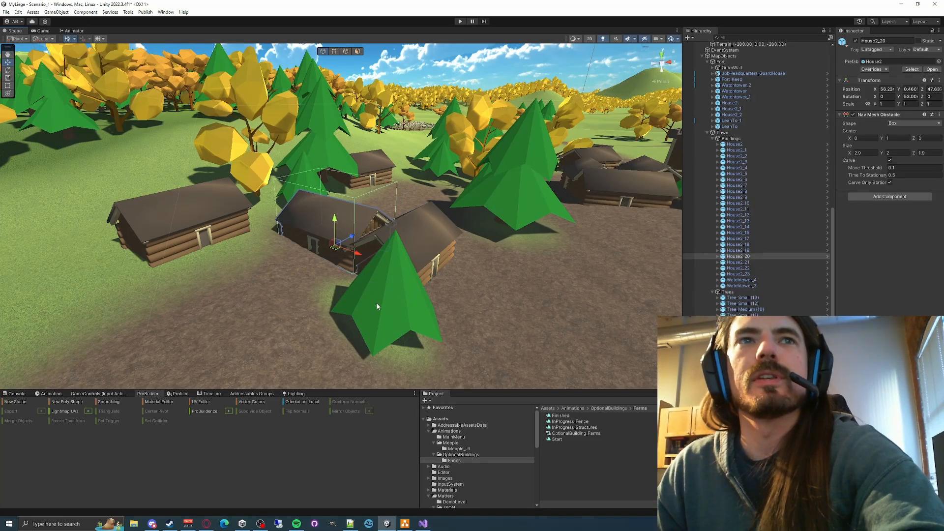
pyautogui.click(377, 306)
pyautogui.click(414, 241)
pyautogui.click(325, 223)
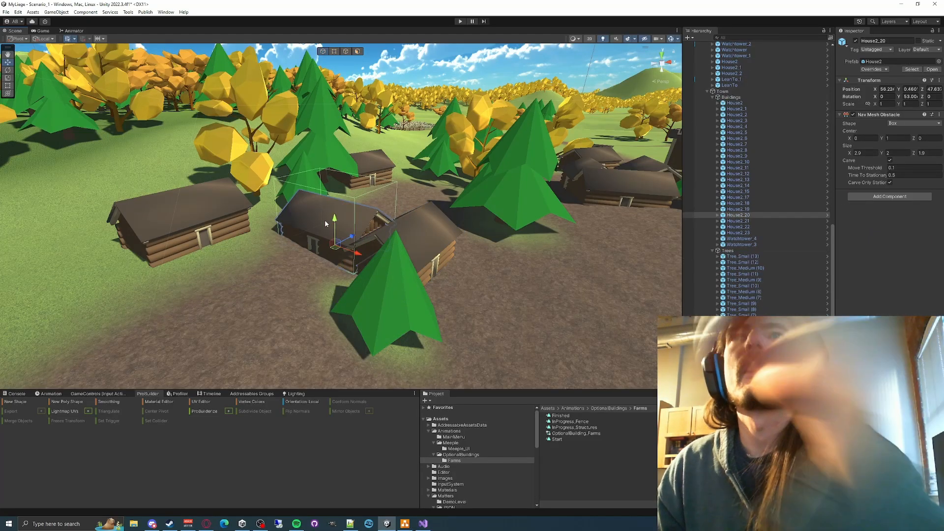
pyautogui.click(456, 241)
pyautogui.click(421, 238)
pyautogui.click(337, 228)
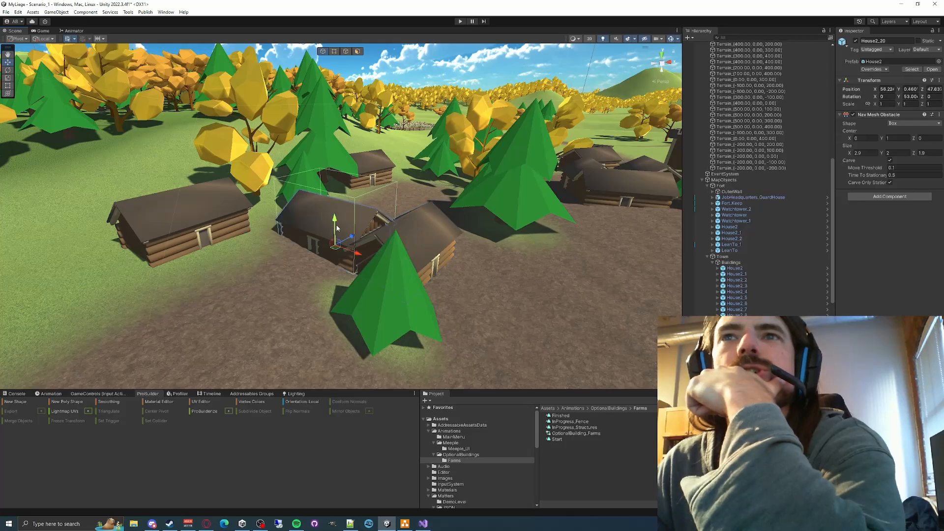
pyautogui.click(414, 241)
pyautogui.click(339, 229)
pyautogui.click(414, 241)
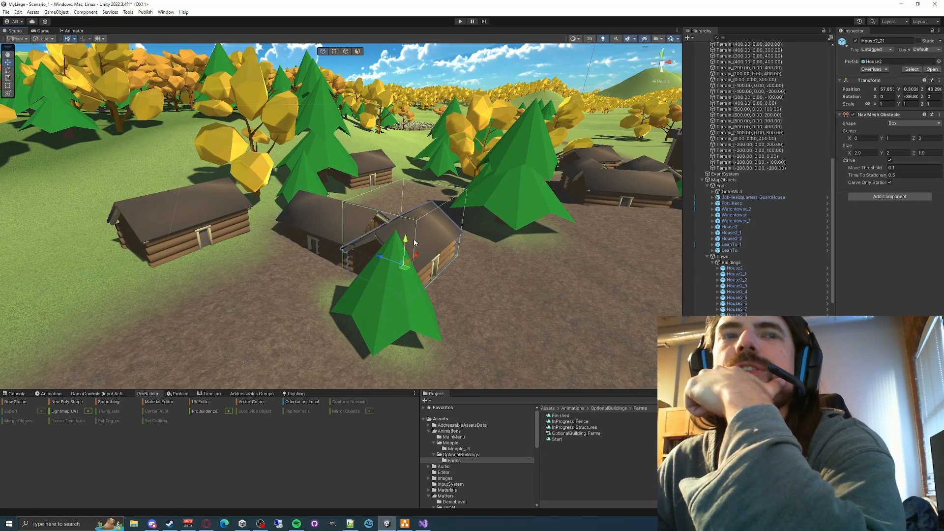
# - Rename House2_21 in the Town's Buildings group as House2_21_Inn
pyautogui.scroll(-5, 736, 301)
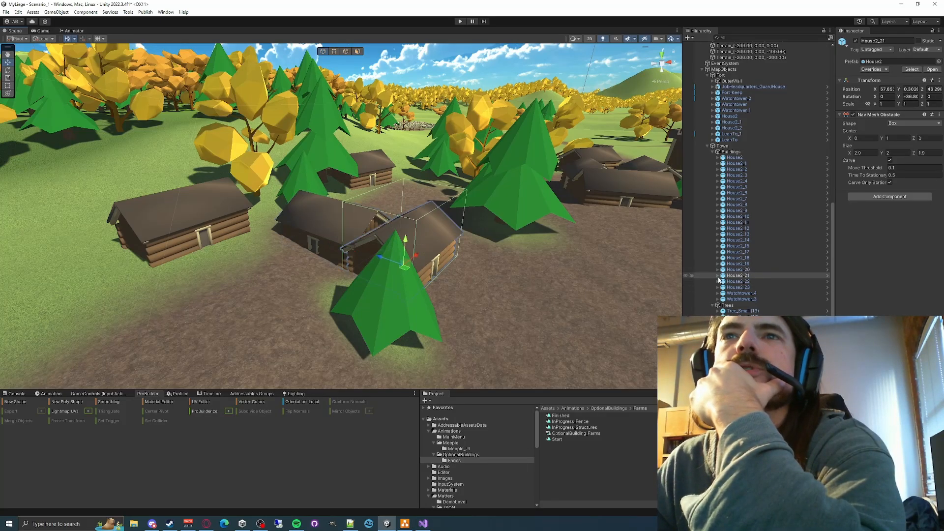
pyautogui.click(754, 276)
pyautogui.press('F2')
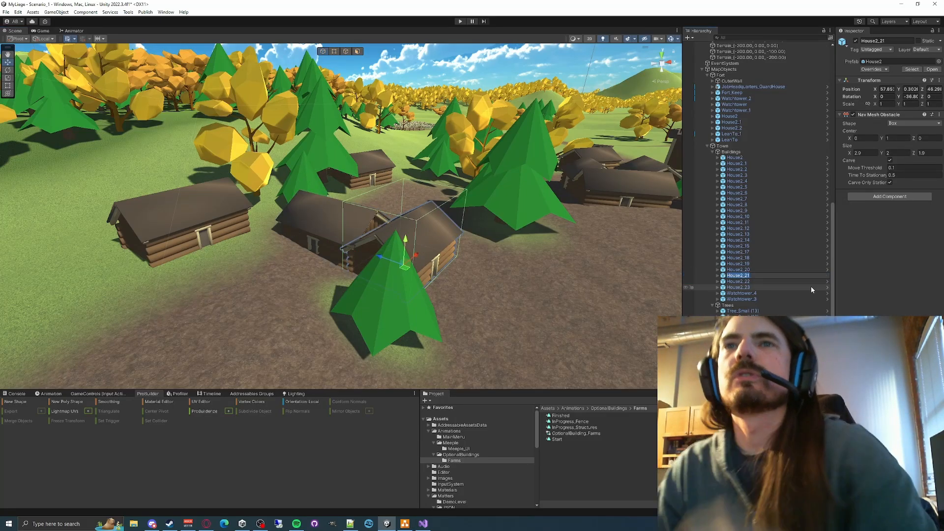
pyautogui.press('End')
pyautogui.write('_')
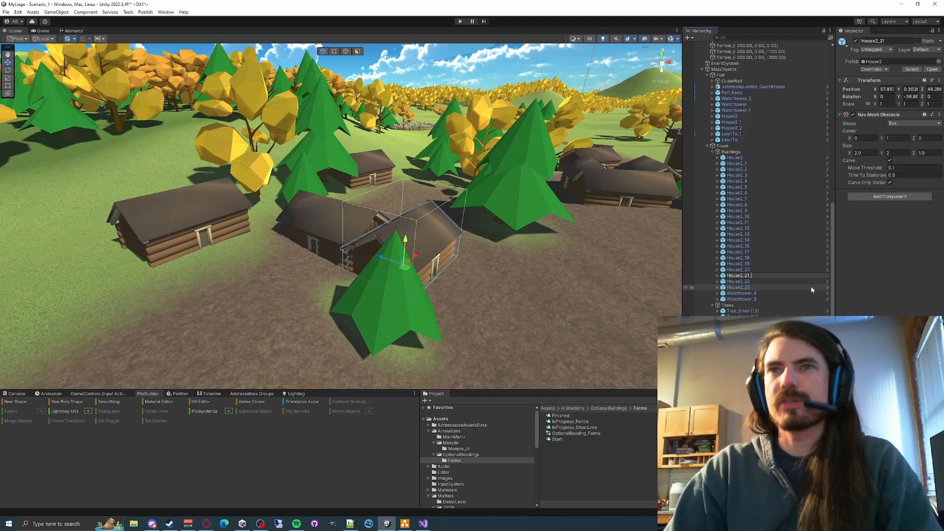
pyautogui.write('InnRe')
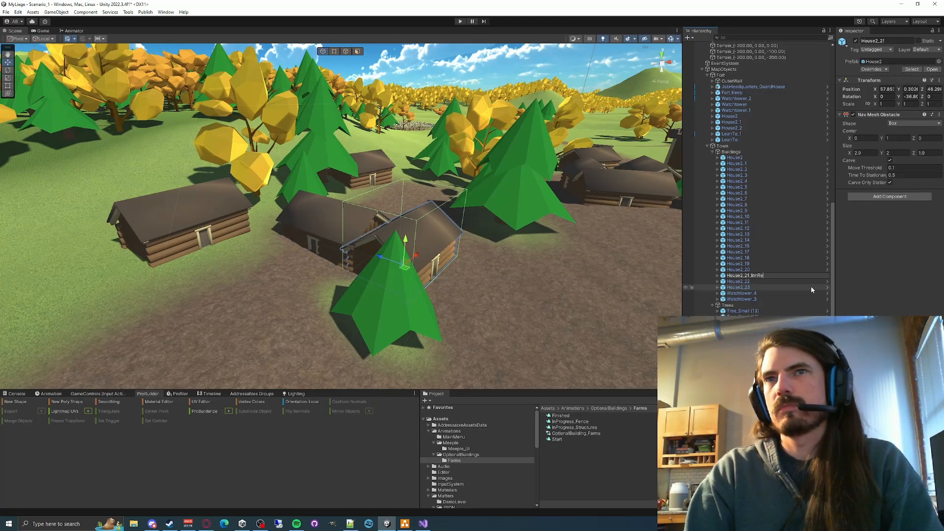
pyautogui.press('BackSpace')
pyautogui.press('BackSpace')
pyautogui.write('nn')
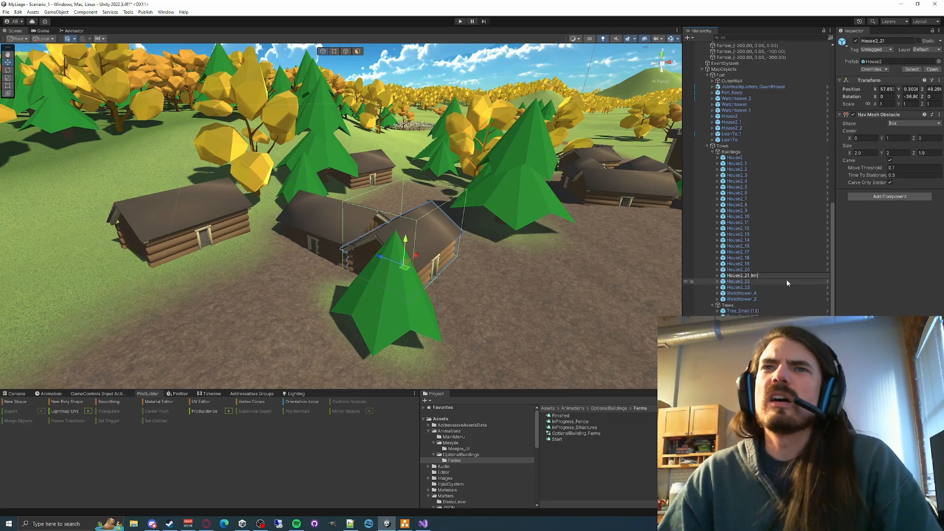
# - Rename House2_20 as House2_20_Inn and deactivate it together with House2_21_Inn
pyautogui.click(757, 269)
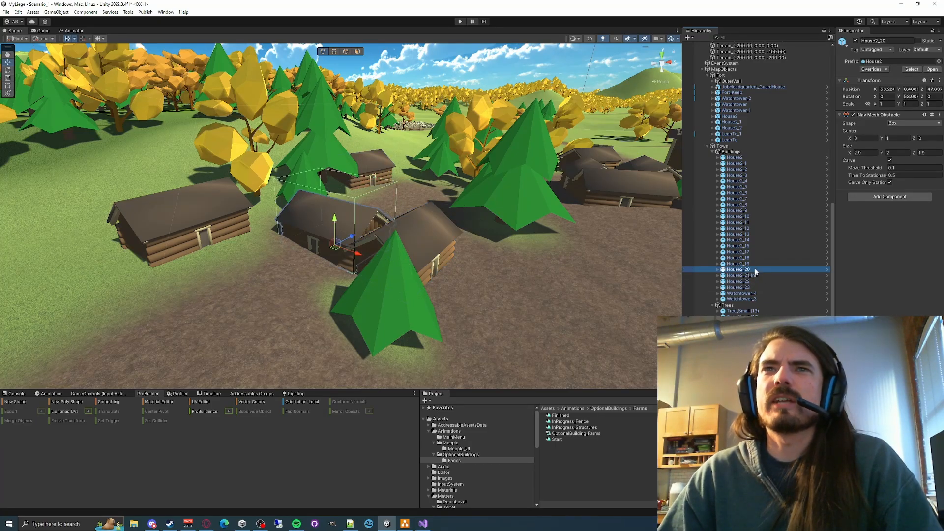
pyautogui.click(755, 269)
pyautogui.write('_Inn')
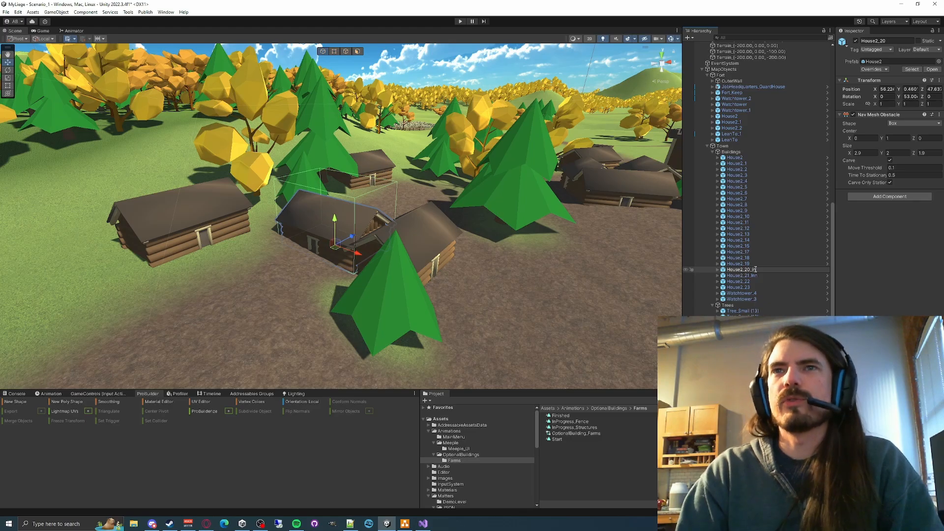
pyautogui.press('Return')
pyautogui.keyDown('ctrl'); pyautogui.click(742, 275); pyautogui.keyUp('ctrl')
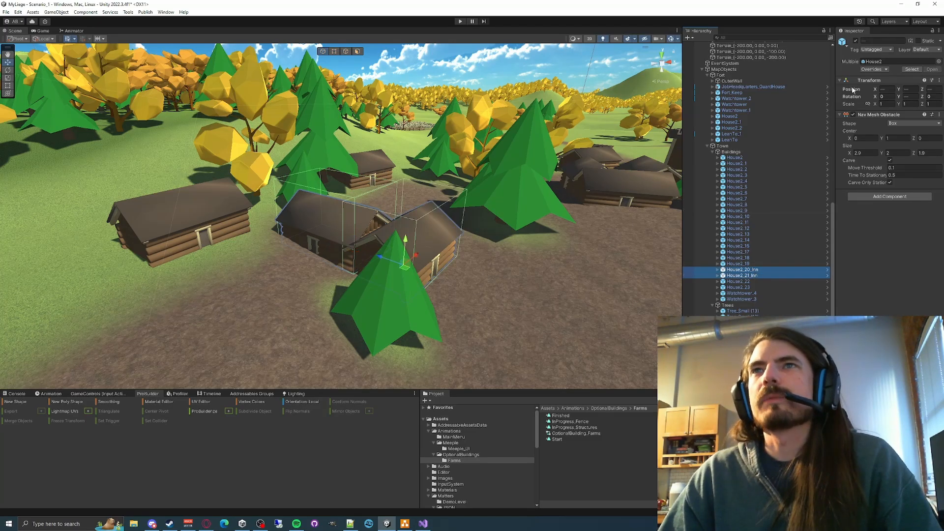
pyautogui.click(856, 42)
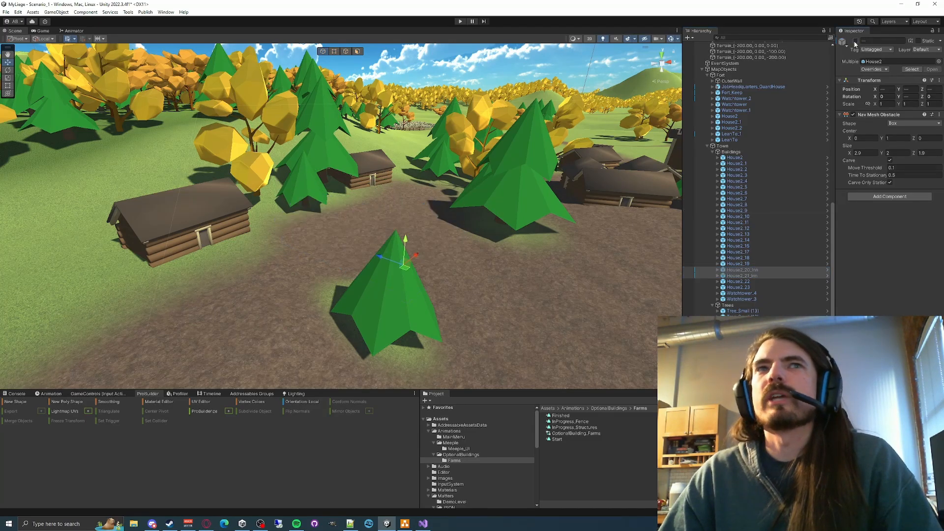
# - Rename the small evergreen tree on the inn site as Tree_Small_Inn and deactivate it
pyautogui.click(376, 339)
pyautogui.scroll(-2, 746, 270)
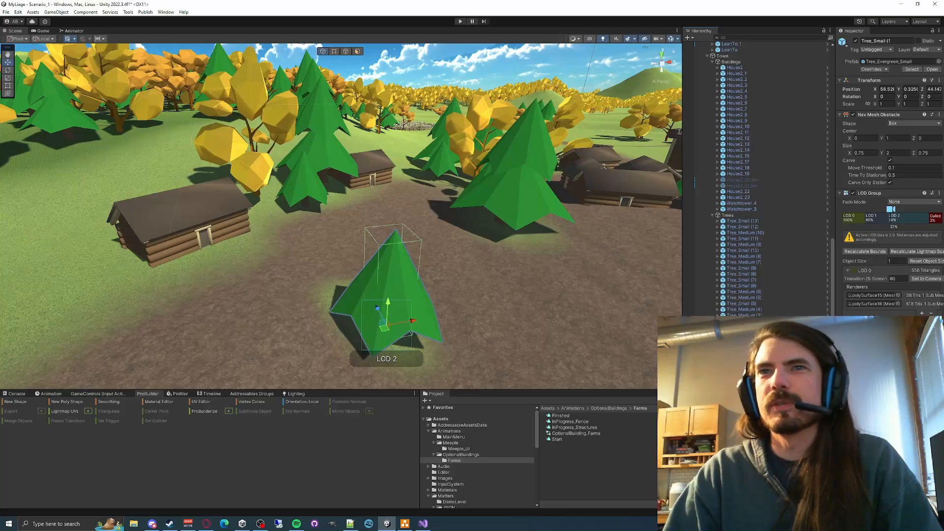
pyautogui.press('BackSpace')
pyautogui.press('BackSpace')
pyautogui.press('BackSpace')
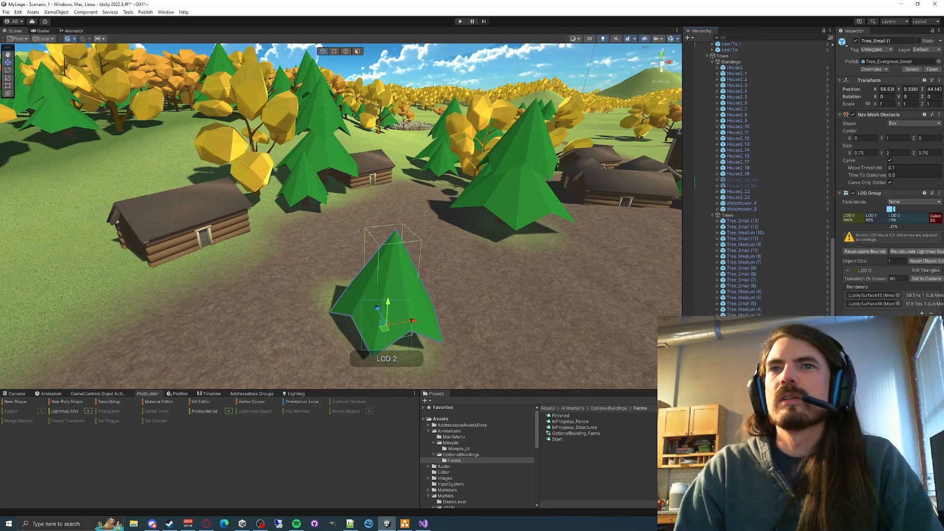
pyautogui.write('_Inn')
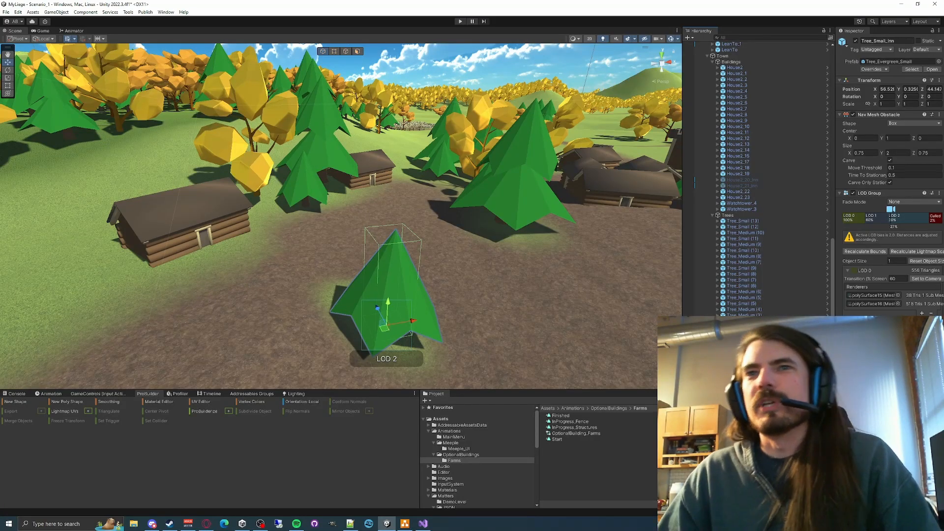
pyautogui.click(855, 41)
pyautogui.moveTo(473, 270); pyautogui.dragTo(324, 297, button='right')
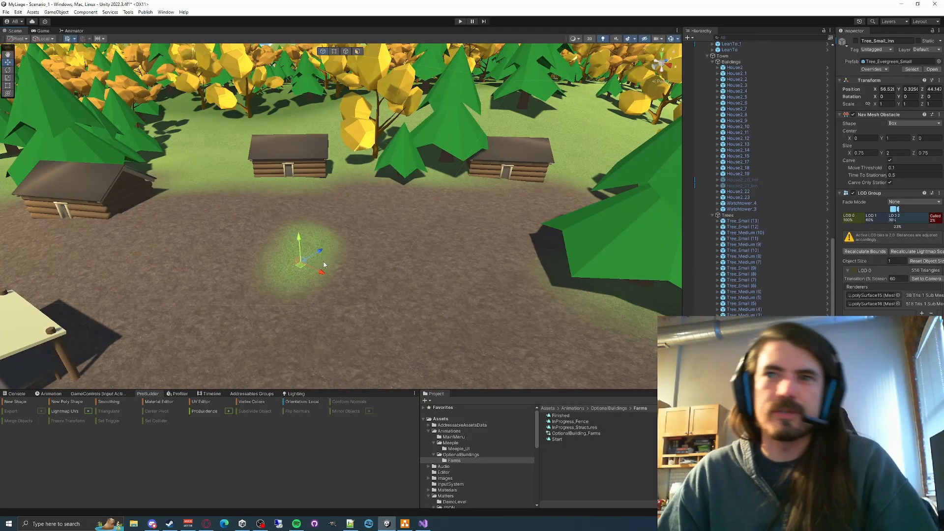
pyautogui.moveTo(280, 254); pyautogui.dragTo(423, 249, button='right')
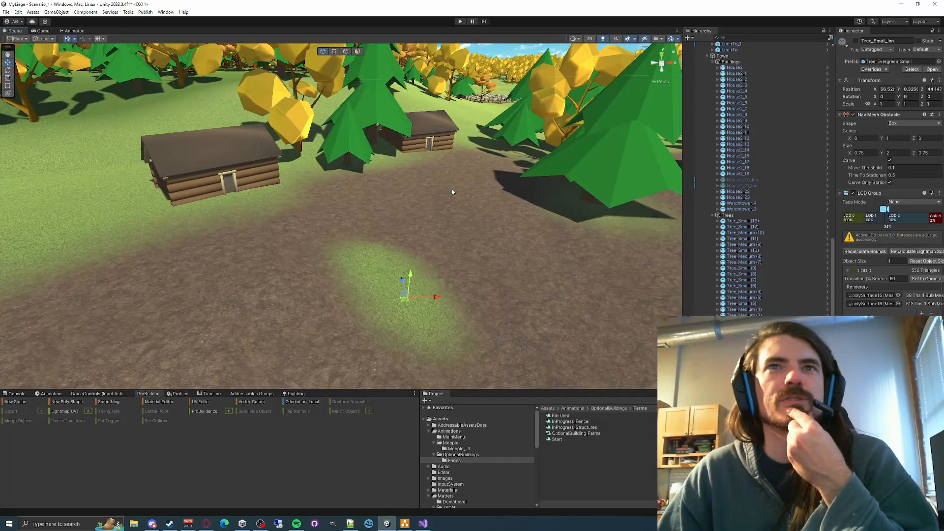
pyautogui.moveTo(454, 195); pyautogui.dragTo(468, 236, button='right')
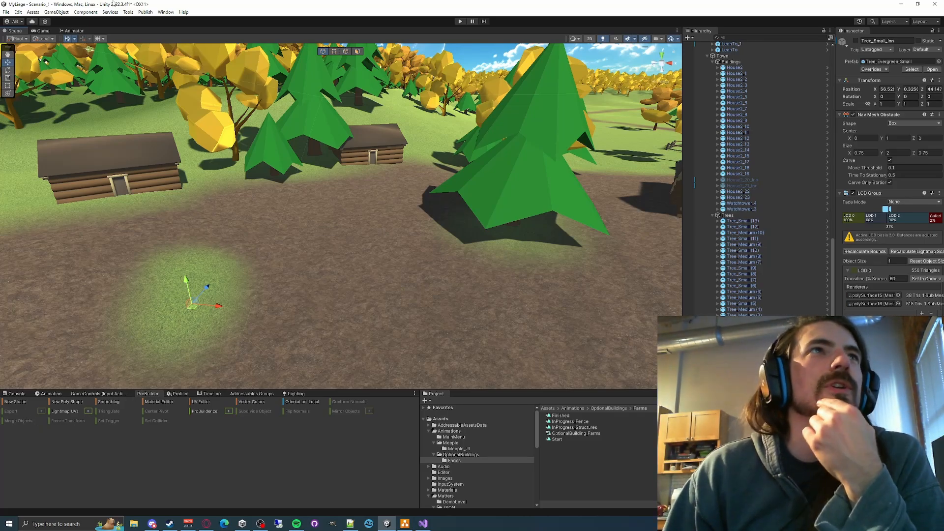
pyautogui.click(166, 12)
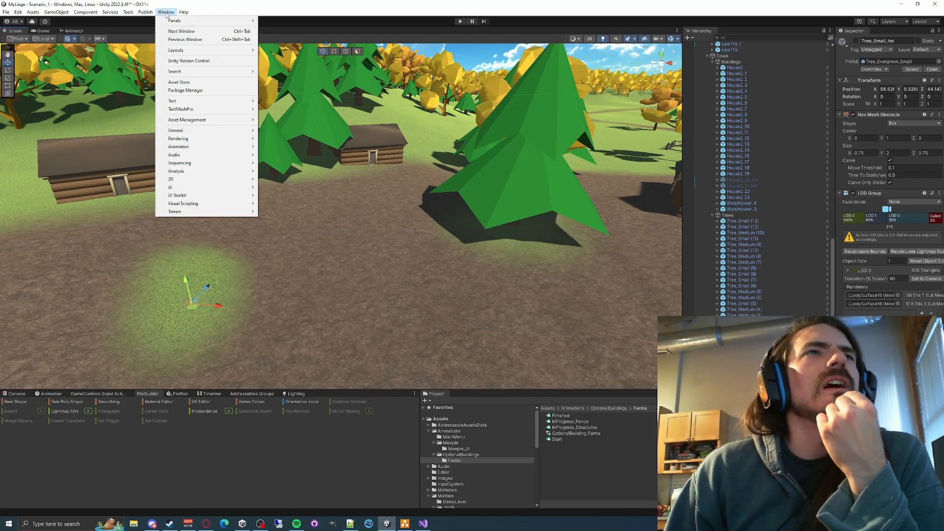
pyautogui.click(110, 13)
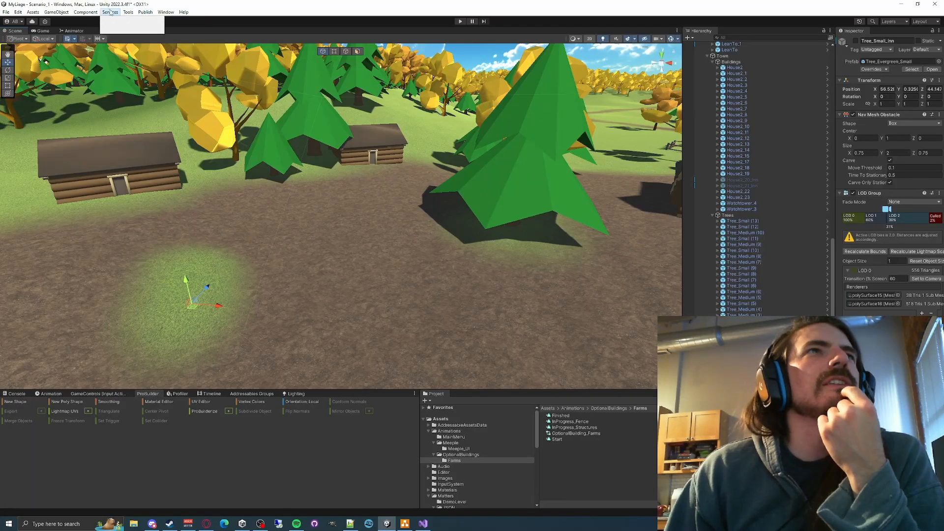
pyautogui.moveTo(66, 14)
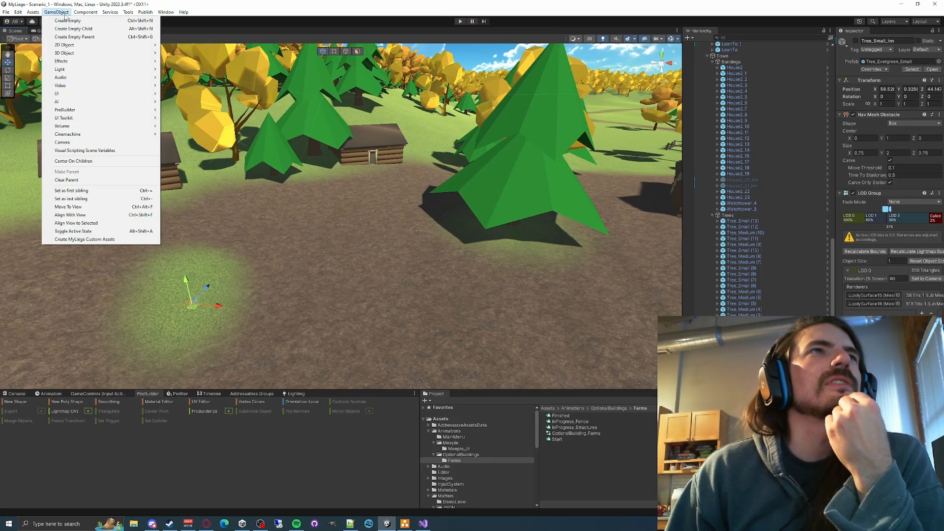
pyautogui.moveTo(32, 14)
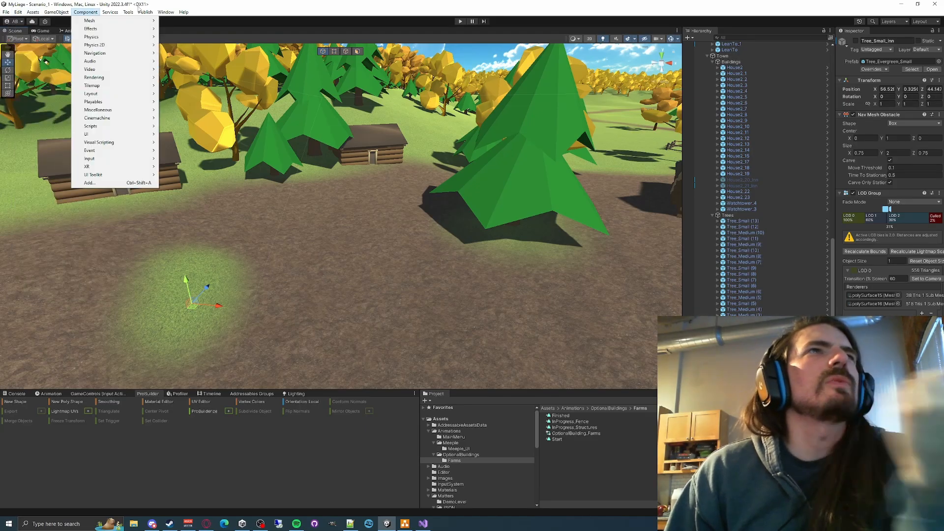
pyautogui.moveTo(131, 15)
pyautogui.moveTo(95, 13)
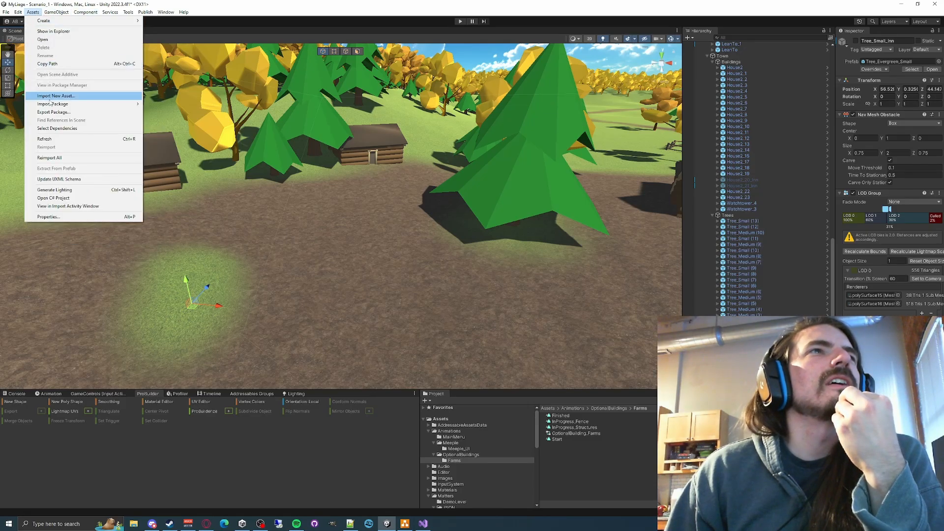
pyautogui.moveTo(50, 106)
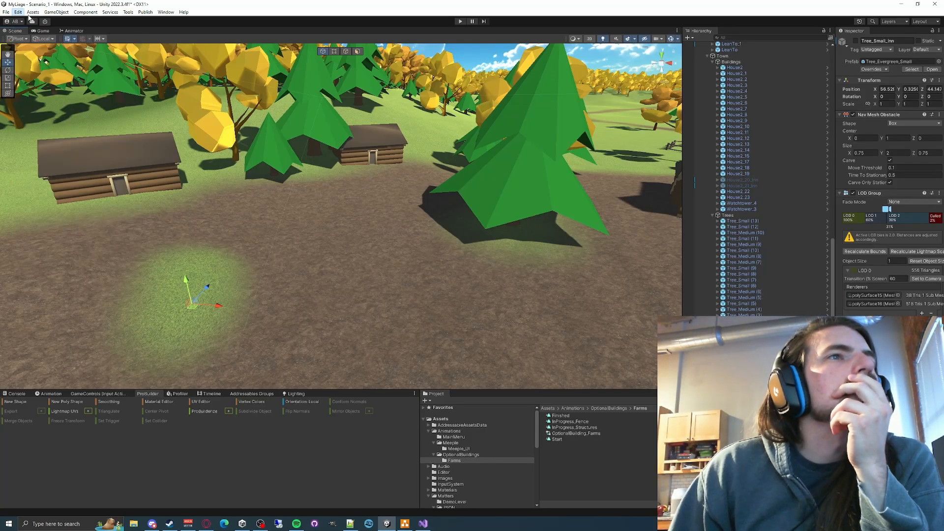
# - Check the ProBuilder package's version history in the Package Manager and read the 5.1.1 changelog
pyautogui.click(149, 13)
pyautogui.moveTo(164, 15)
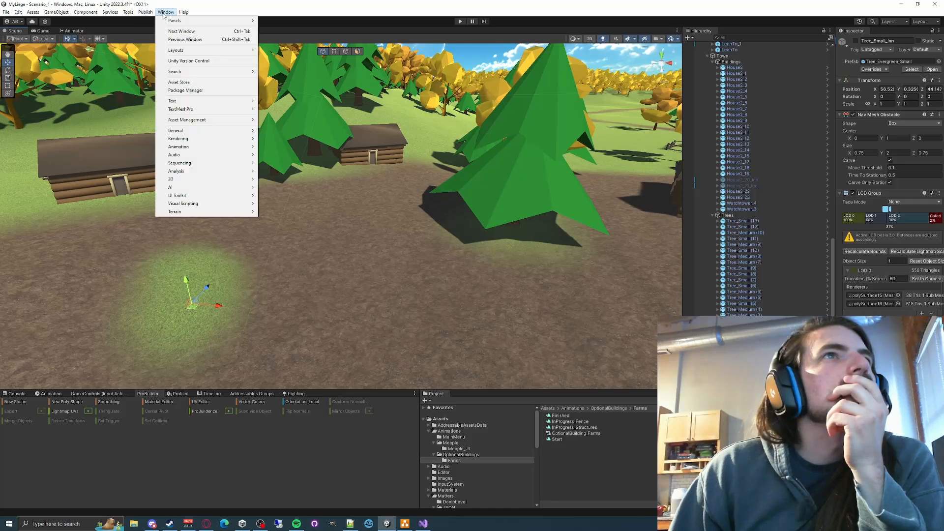
pyautogui.click(202, 92)
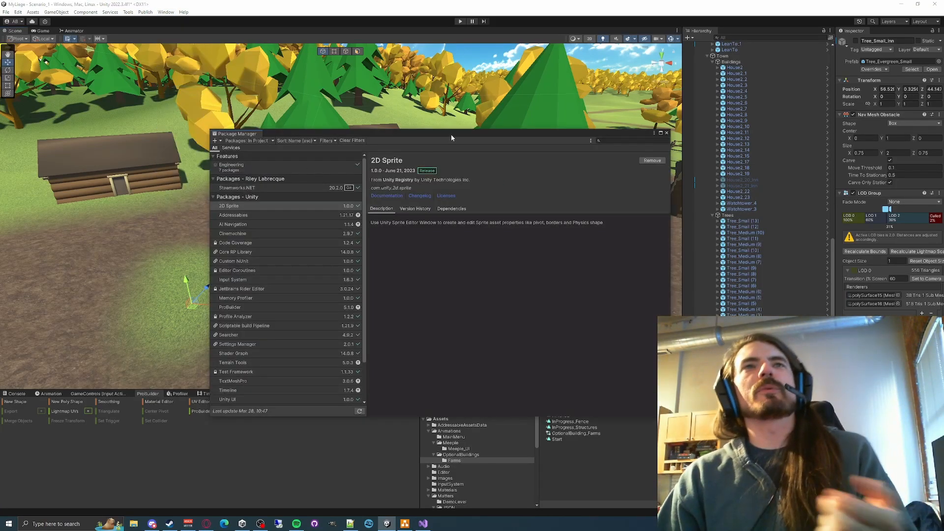
pyautogui.moveTo(450, 135); pyautogui.dragTo(271, 65)
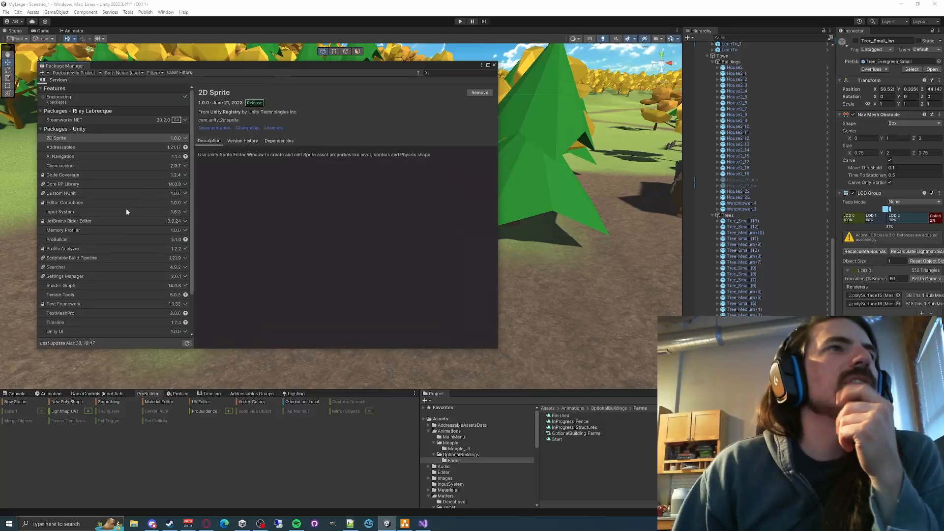
pyautogui.click(70, 238)
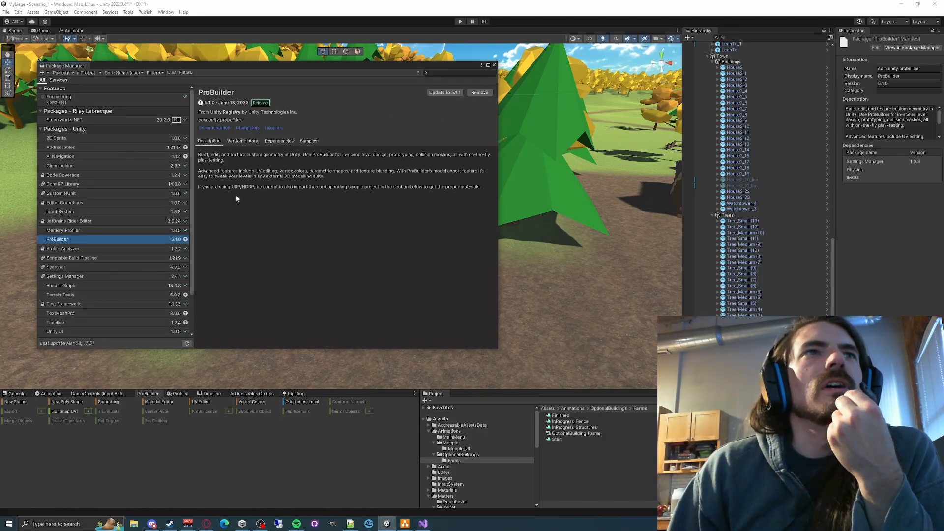
pyautogui.click(244, 142)
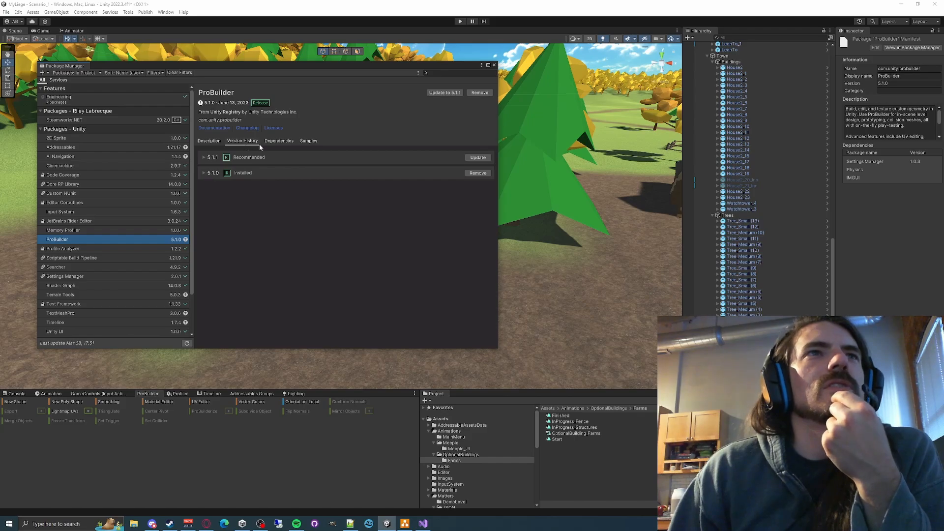
pyautogui.click(203, 157)
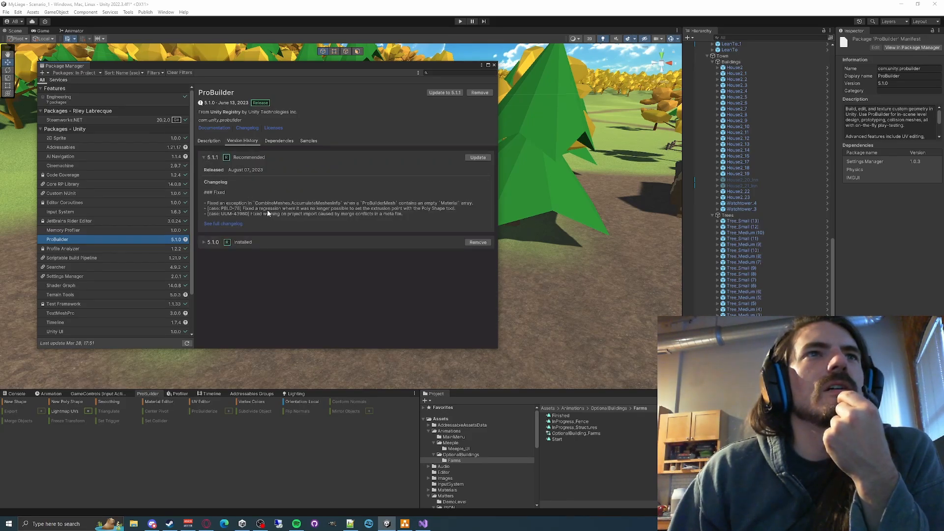
pyautogui.click(204, 157)
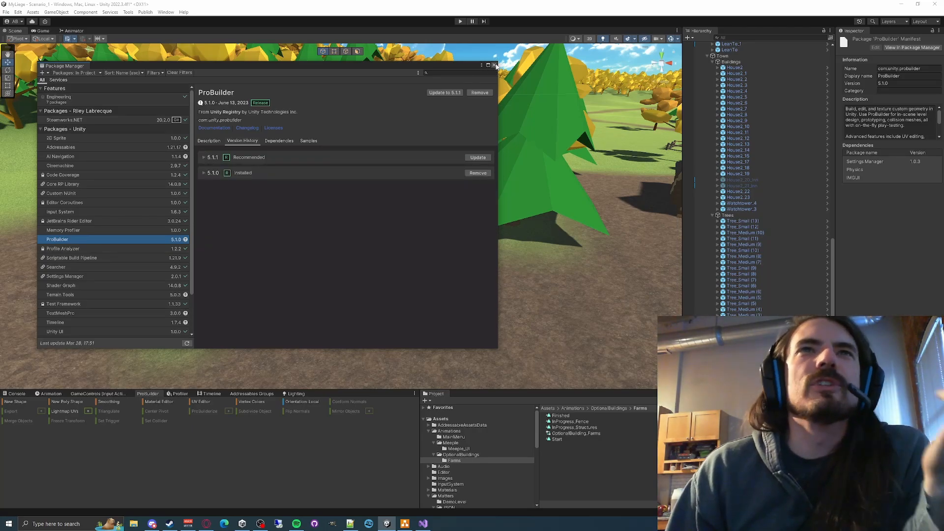
pyautogui.click(494, 65)
# - Enlarge the ProBuilder tool area and start a new shape, browsing Cone, Door and Prism before choosing Cube
pyautogui.click(268, 168)
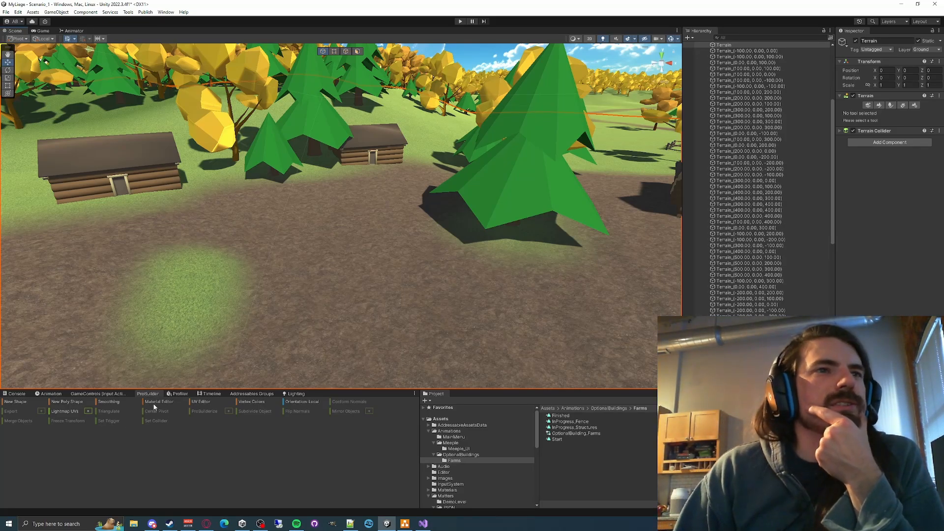
pyautogui.moveTo(337, 389); pyautogui.dragTo(333, 365)
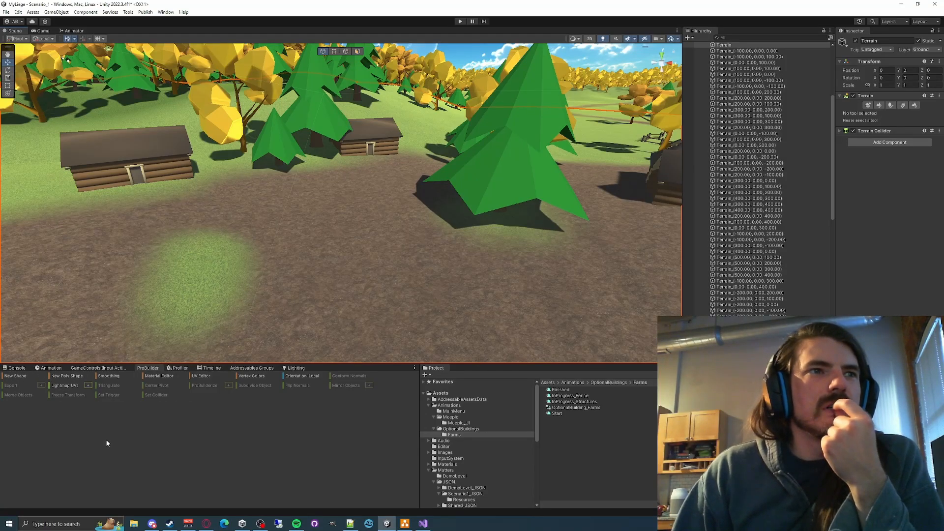
pyautogui.moveTo(300, 247)
pyautogui.mouseDown(button='right')
pyautogui.moveTo(264, 258)
pyautogui.moveTo(317, 246)
pyautogui.mouseUp(button='right')
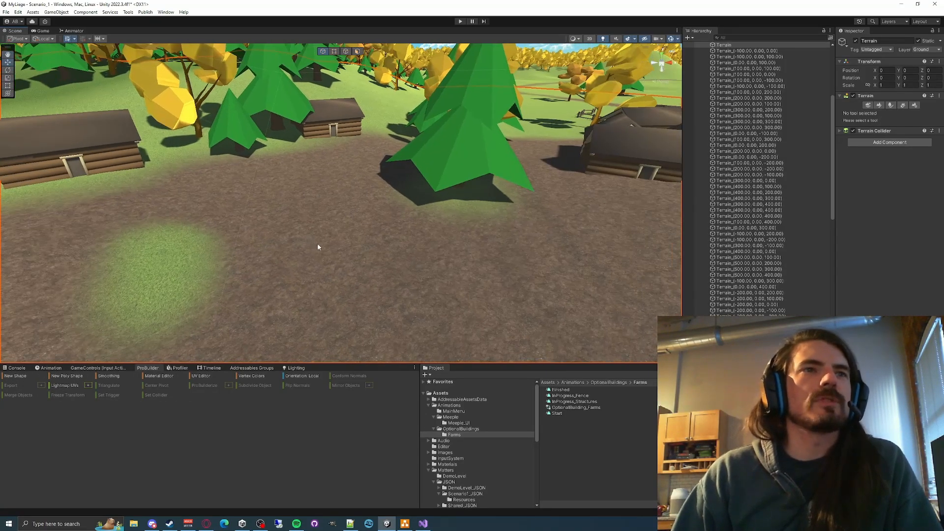
pyautogui.click(17, 376)
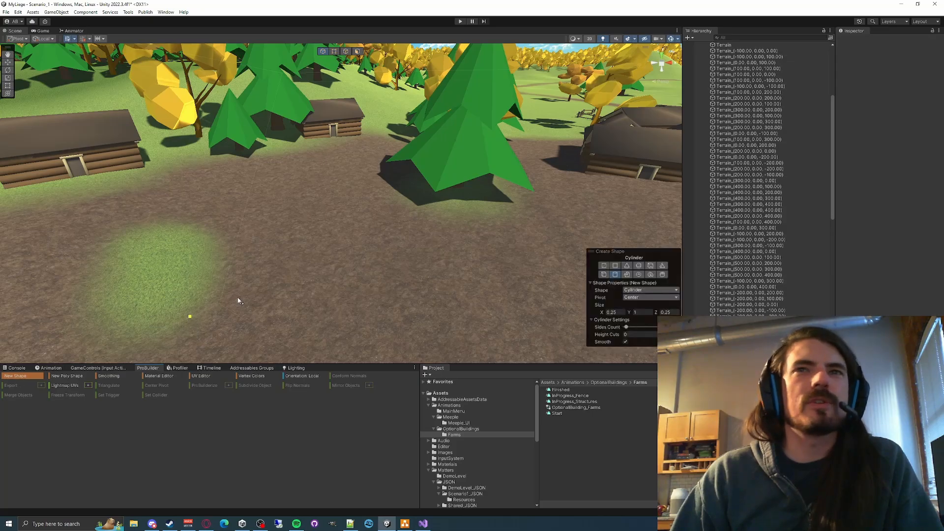
pyautogui.moveTo(409, 249); pyautogui.dragTo(362, 247, button='right')
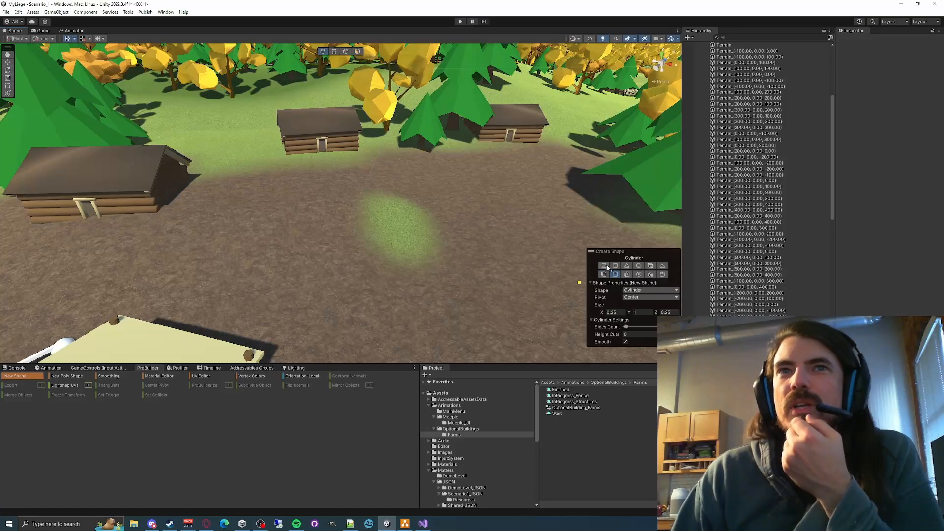
pyautogui.click(638, 265)
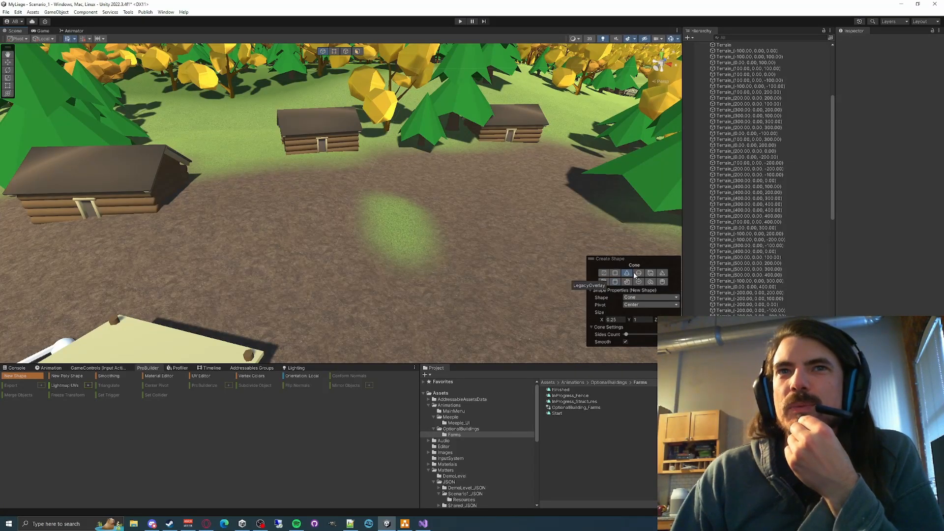
pyautogui.click(650, 274)
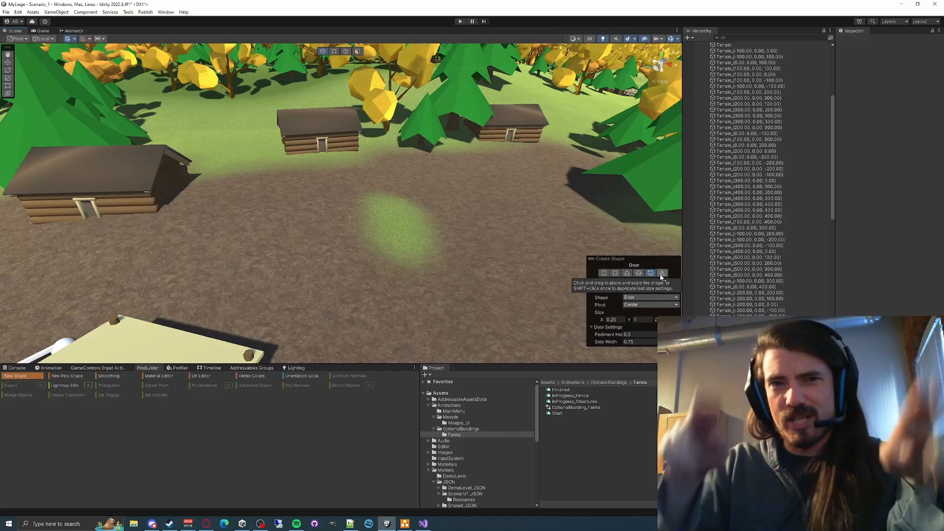
pyautogui.click(662, 273)
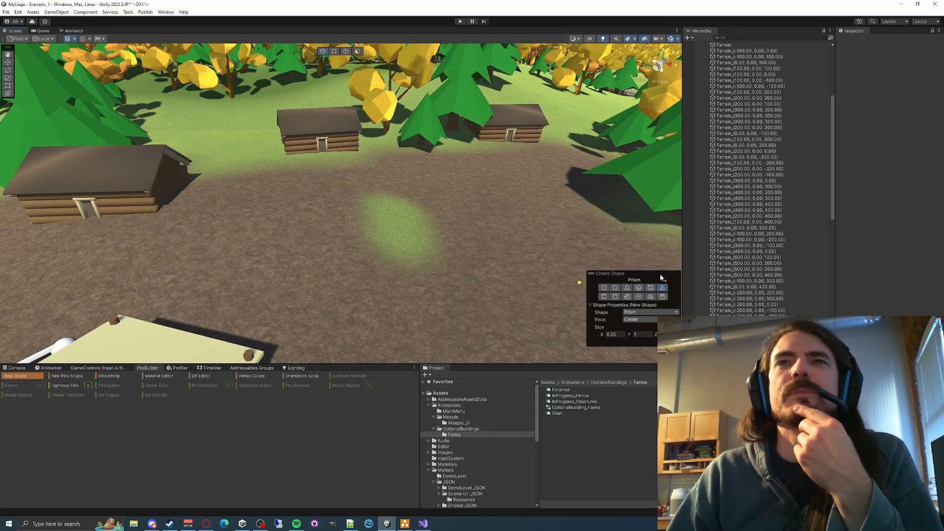
pyautogui.click(603, 297)
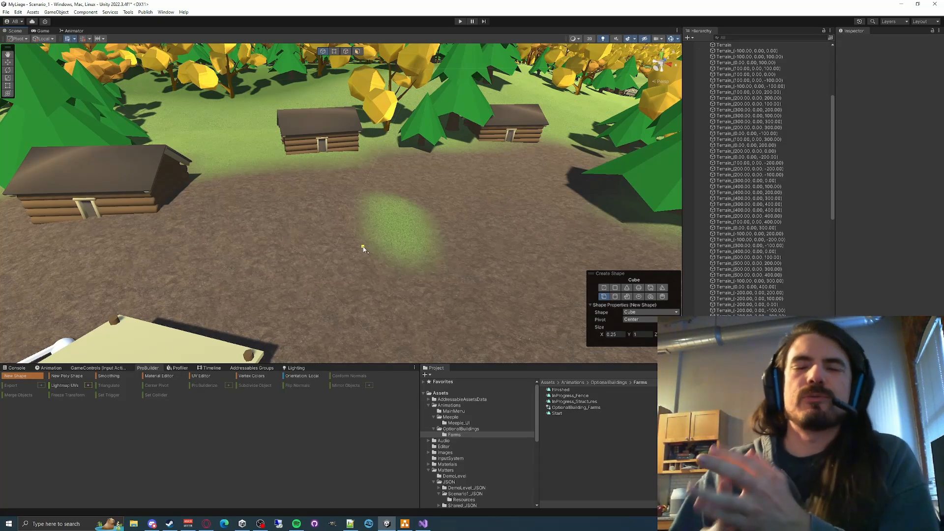
# - Draw a ProBuilder cube about 1.06 by 0.92 by 0.99 on the grass patch of the inn site
pyautogui.press('Escape')
pyautogui.moveTo(390, 237); pyautogui.dragTo(444, 215, button='right')
pyautogui.click(38, 376)
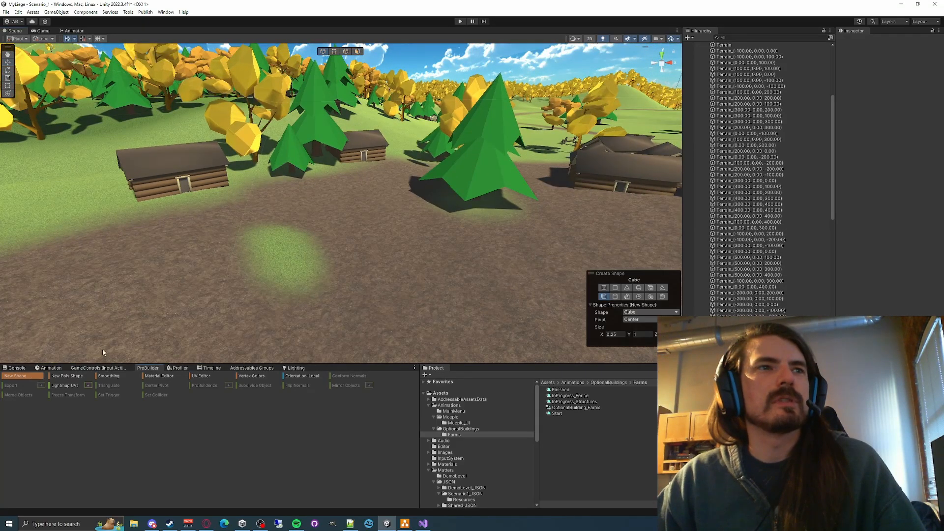
pyautogui.moveTo(347, 265); pyautogui.dragTo(362, 268, button='right')
pyautogui.moveTo(436, 311); pyautogui.dragTo(345, 273)
pyautogui.click(348, 224)
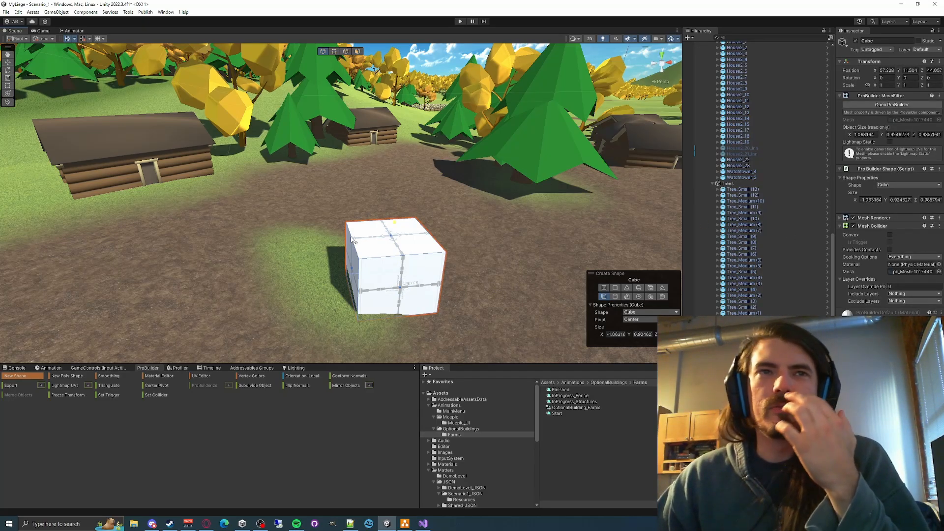
# - Set the cube's shape size to 1 in X, Y and Z
pyautogui.moveTo(353, 240); pyautogui.dragTo(421, 246, button='right')
pyautogui.press('a')
pyautogui.press('w')
pyautogui.press('d')
pyautogui.press('a')
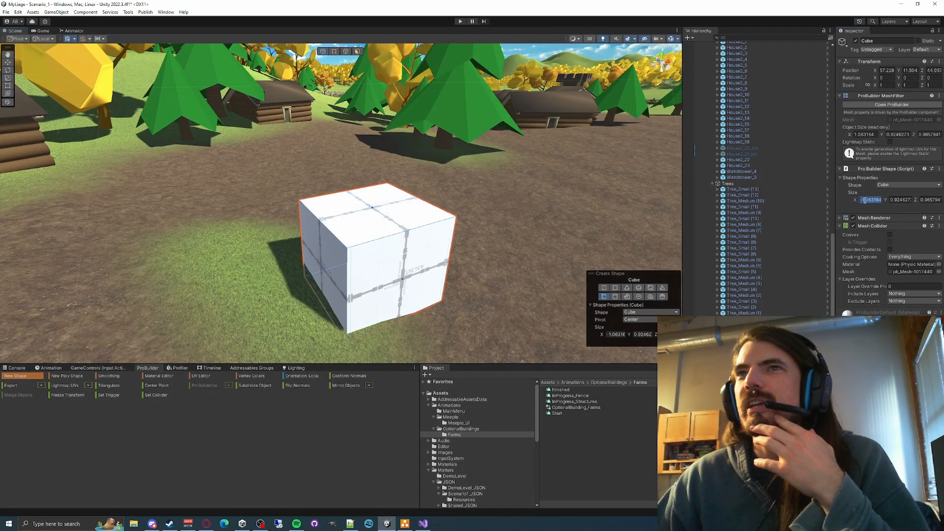
pyautogui.click(928, 200)
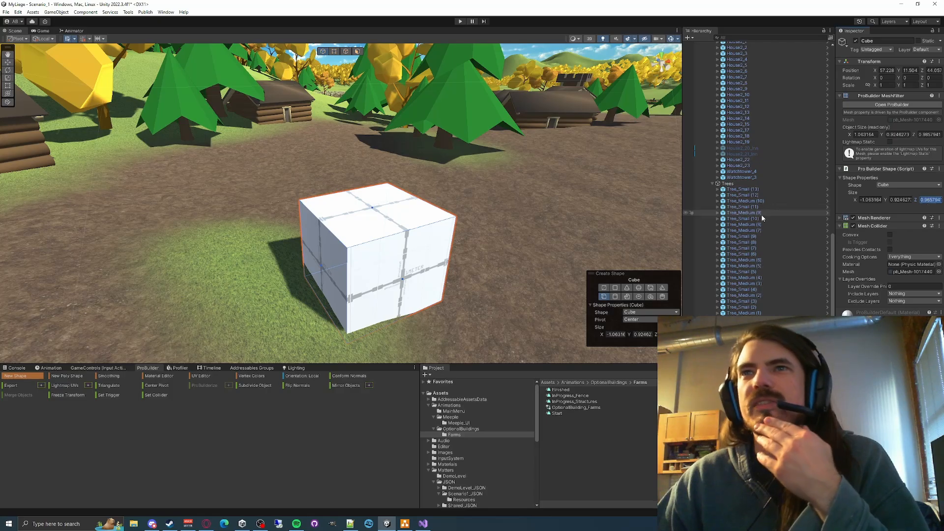
pyautogui.click(870, 200)
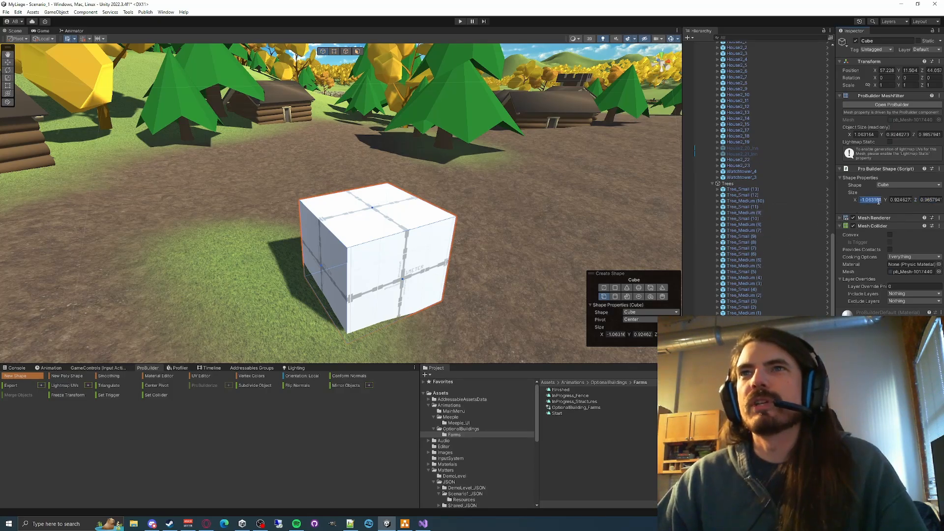
pyautogui.write('1')
pyautogui.press('Tab')
pyautogui.write('1')
pyautogui.press('Tab')
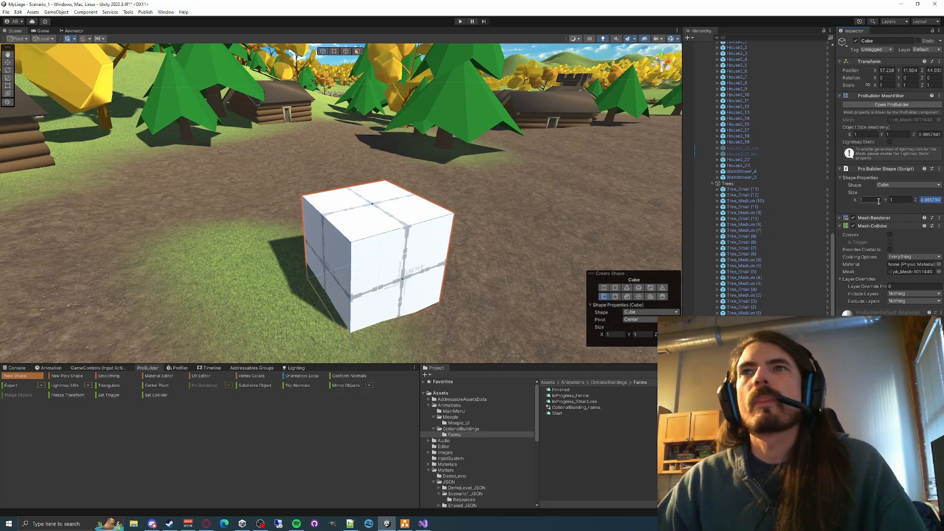
pyautogui.write('1')
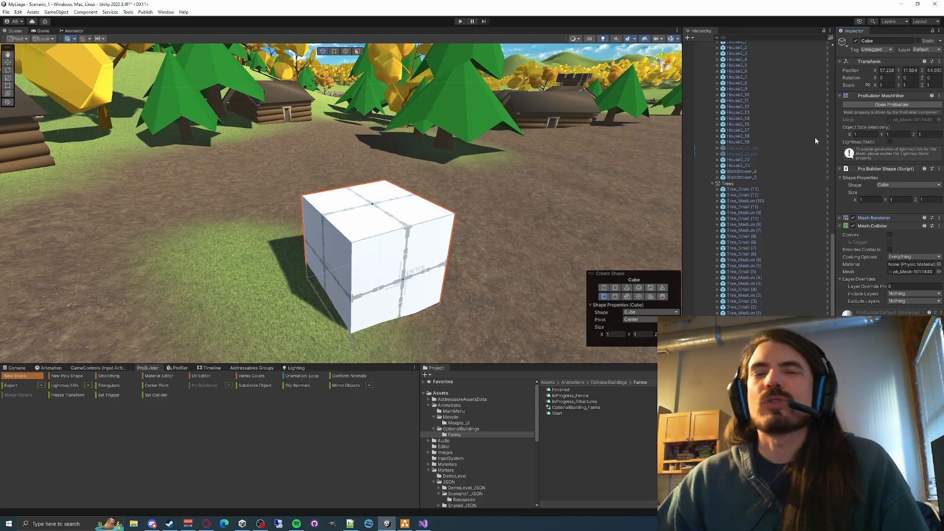
# - Examine the cube from several angles to judge its scale against the surrounding log houses and trees
pyautogui.moveTo(435, 222); pyautogui.dragTo(518, 193, button='right')
pyautogui.press('w')
pyautogui.press('d')
pyautogui.press('a')
pyautogui.press('w')
pyautogui.press('d')
pyautogui.press('s')
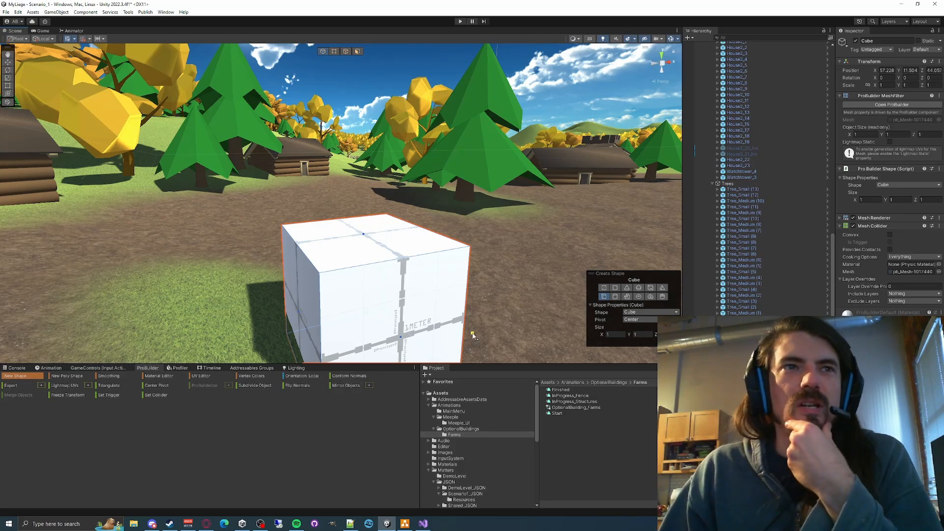
pyautogui.moveTo(475, 245); pyautogui.dragTo(525, 252, button='right')
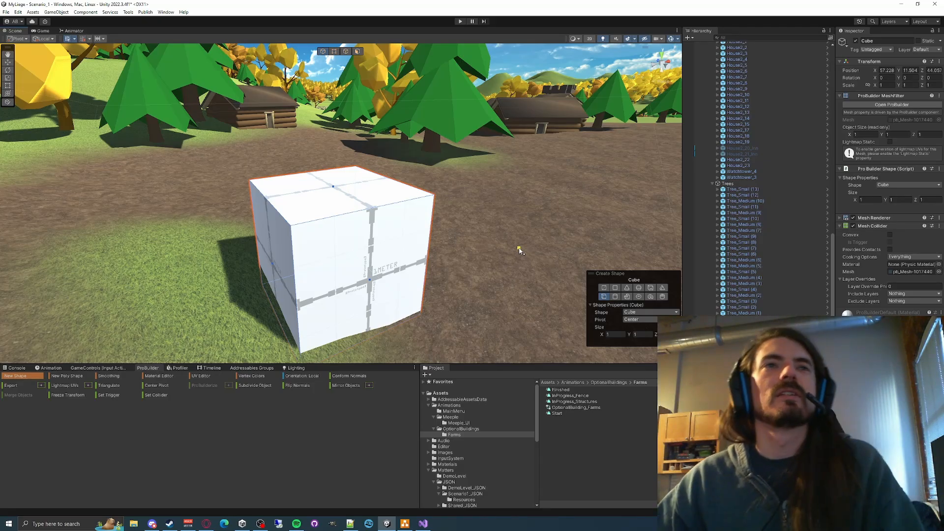
pyautogui.moveTo(540, 230); pyautogui.dragTo(514, 297, button='right')
pyautogui.press('w')
pyautogui.press('d')
pyautogui.press('s')
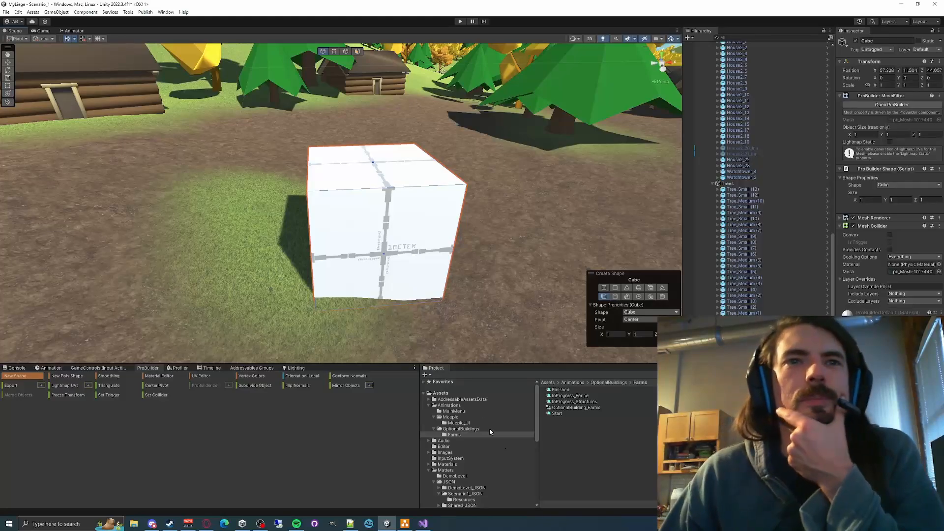
# - Collapse the Animations and Matters folders, widen the Project area and open the Buildings folder inside Models
pyautogui.click(427, 405)
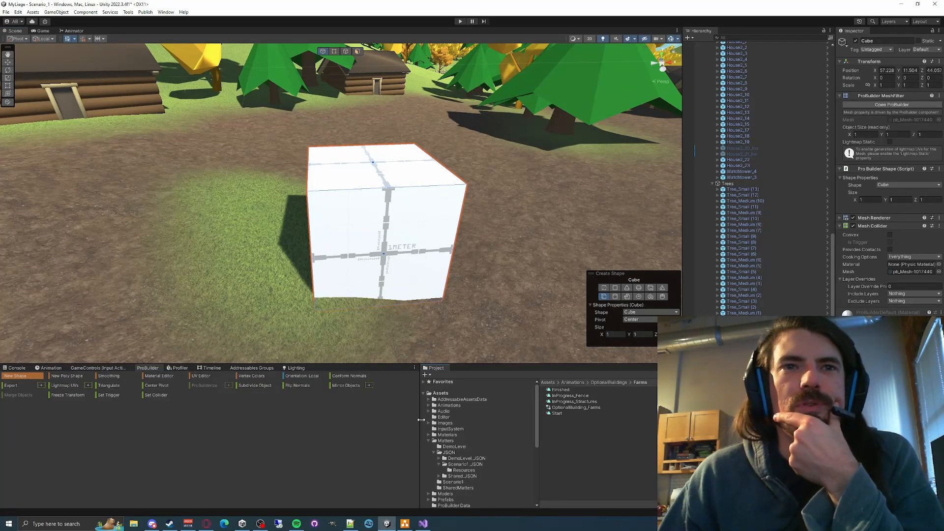
pyautogui.click(429, 441)
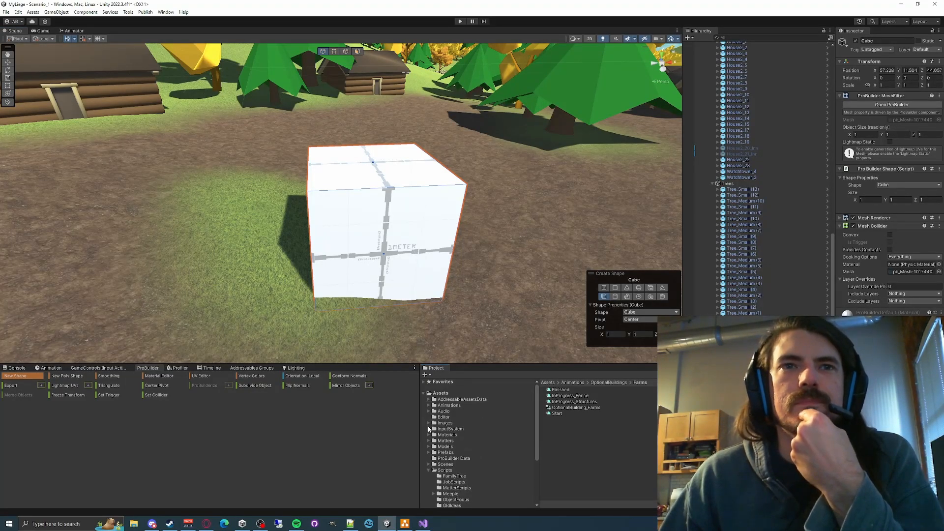
pyautogui.click(428, 446)
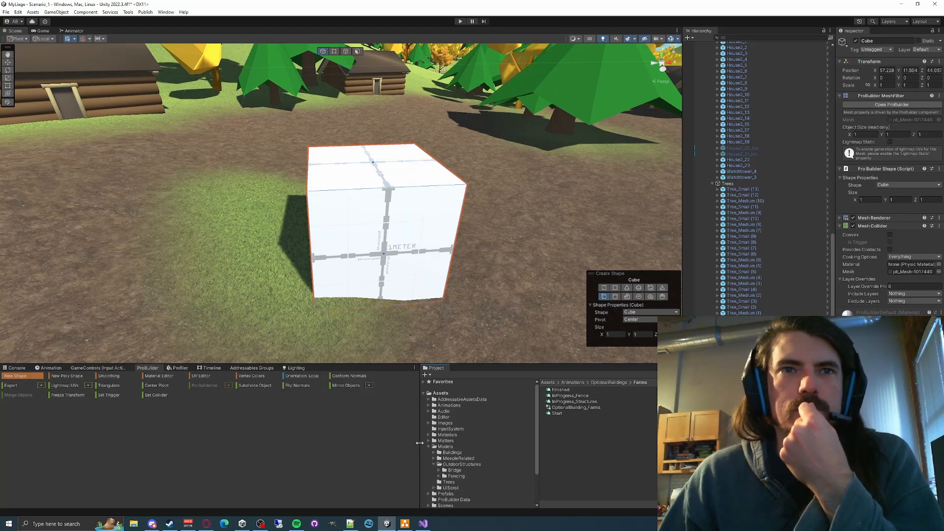
pyautogui.moveTo(420, 443); pyautogui.dragTo(353, 435)
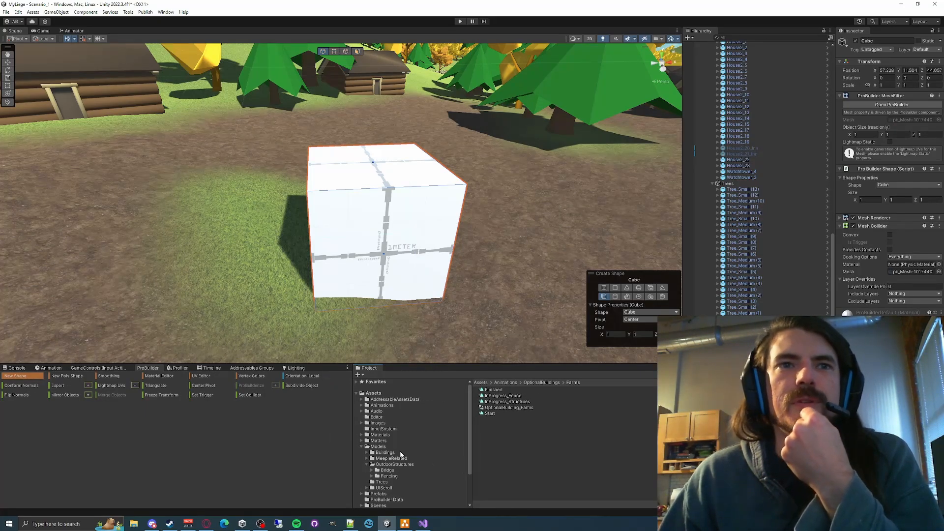
pyautogui.click(380, 447)
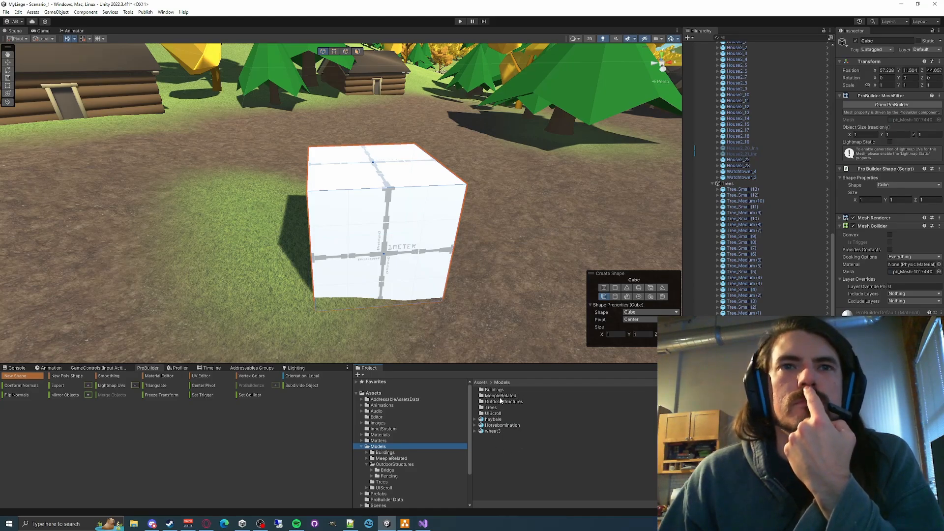
pyautogui.doubleClick(493, 390)
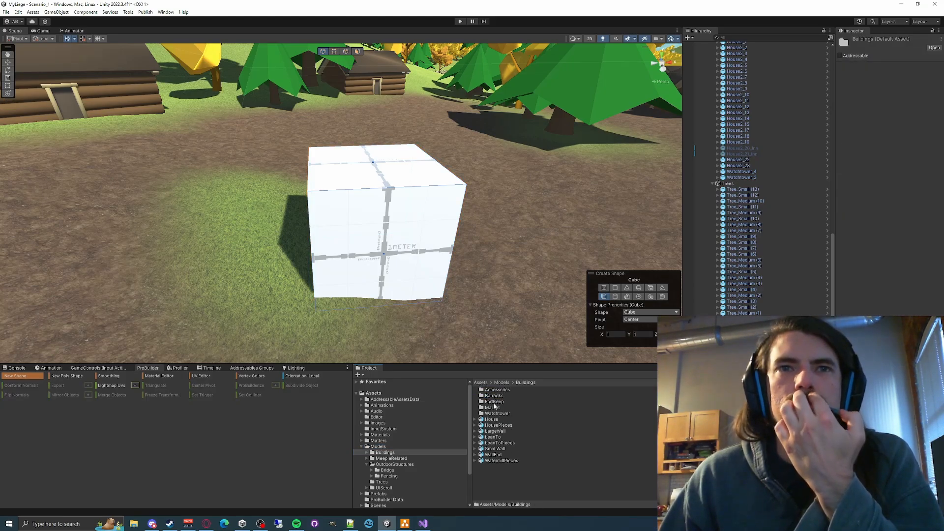
# - Look through the Market folder and its Unmerged subfolder, and select the Market prefab to inspect it
pyautogui.click(493, 407)
pyautogui.doubleClick(494, 408)
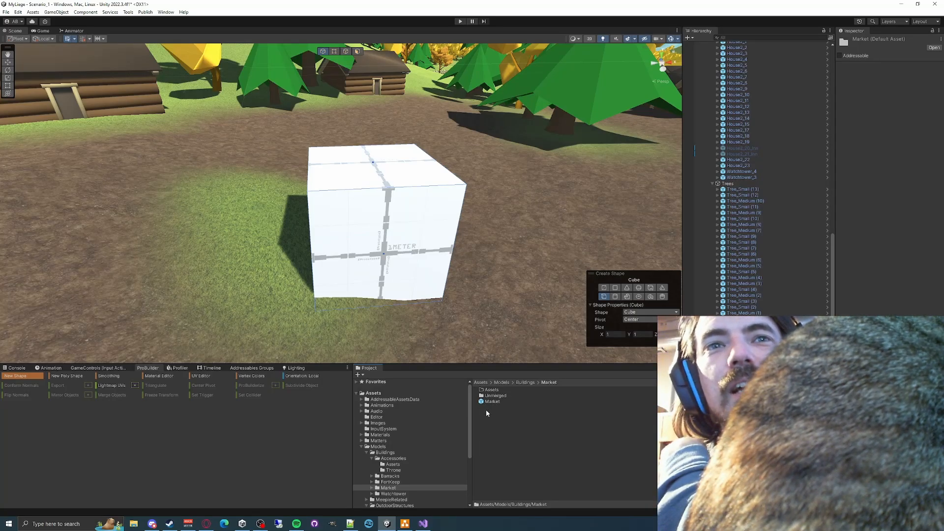
pyautogui.doubleClick(493, 397)
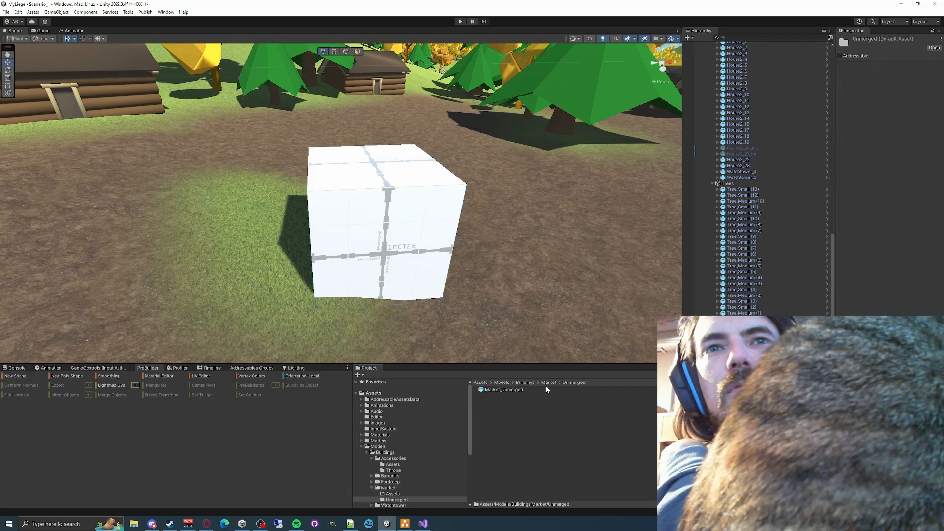
pyautogui.click(548, 383)
pyautogui.click(493, 401)
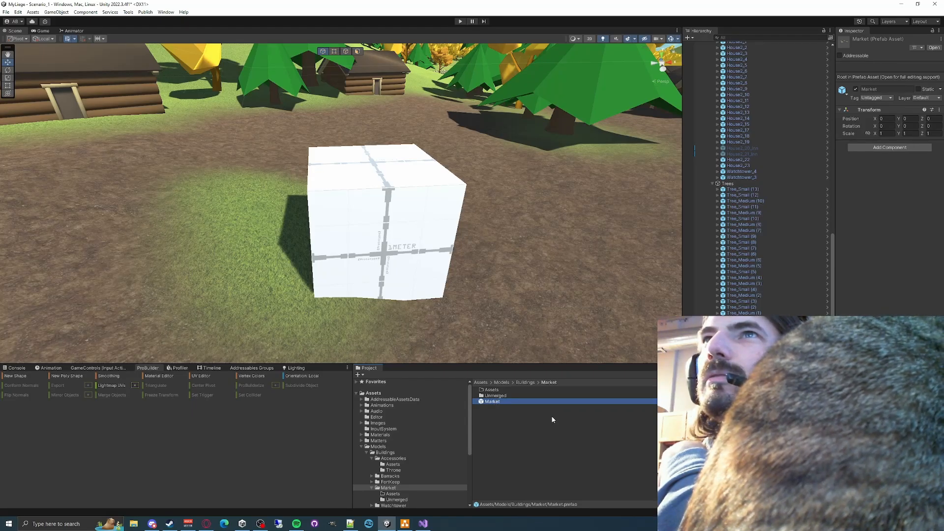
# - Browse the FortKeep building folder and its Assets subfolder, then open the Fort_Keep prefab and view the whole keep
pyautogui.click(492, 389)
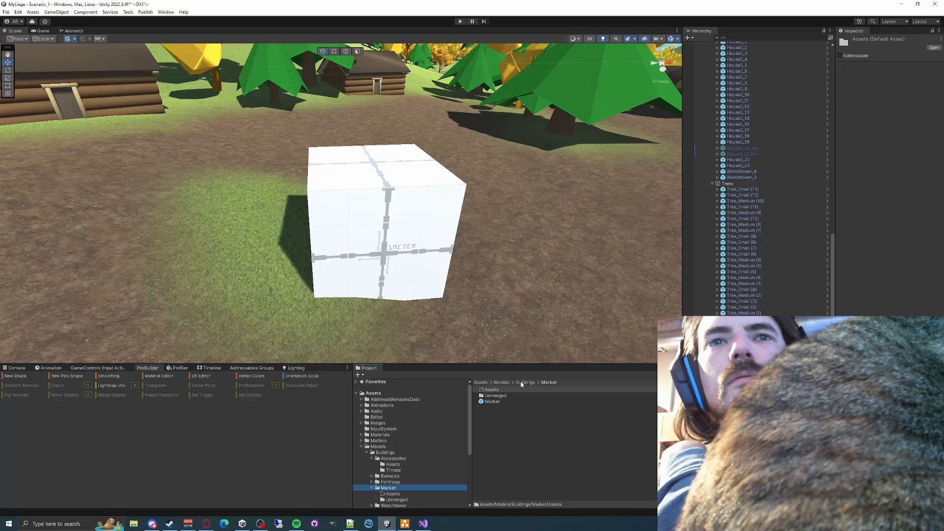
pyautogui.click(525, 382)
pyautogui.doubleClick(493, 400)
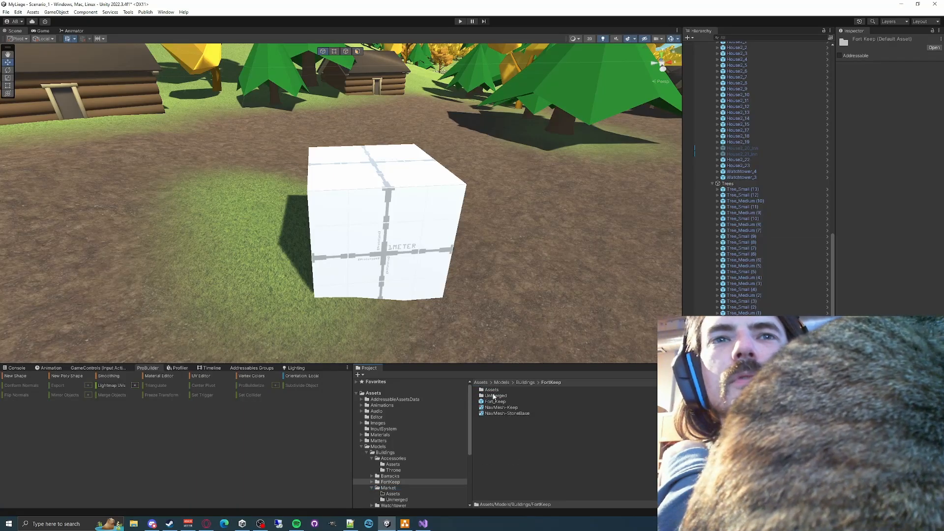
pyautogui.doubleClick(492, 389)
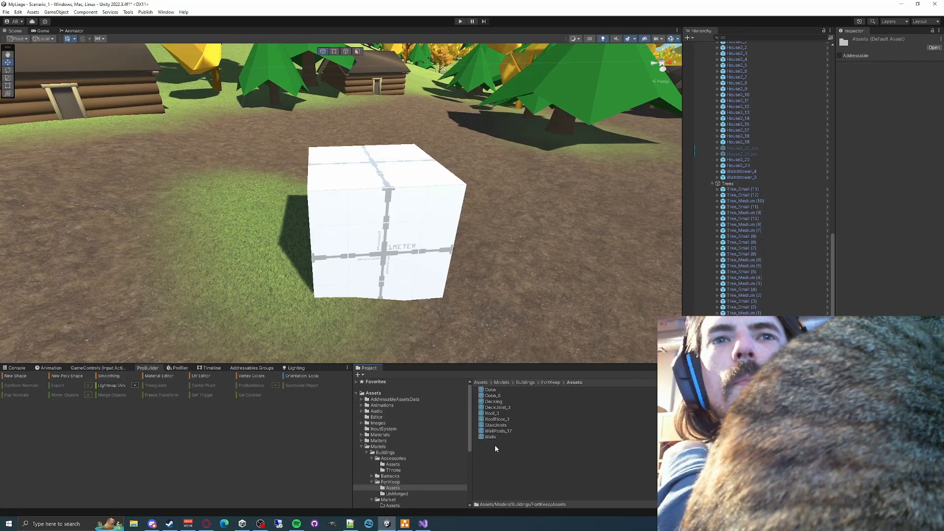
pyautogui.click(551, 383)
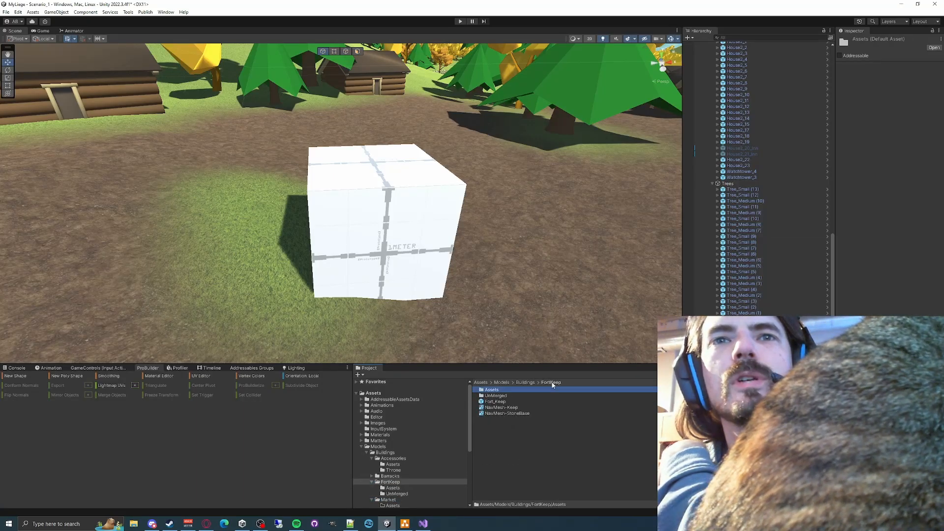
pyautogui.doubleClick(498, 401)
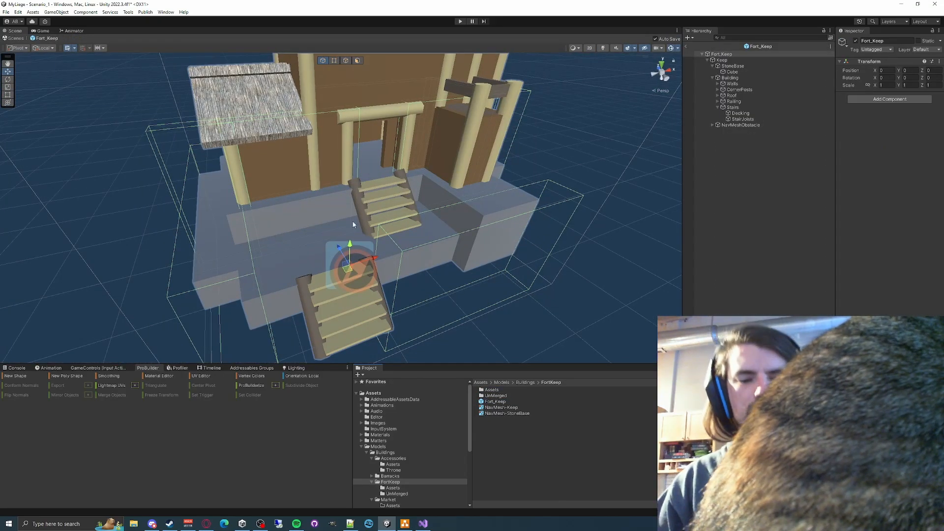
pyautogui.keyDown('alt'); pyautogui.moveTo(358, 227); pyautogui.dragTo(334, 216); pyautogui.keyUp('alt')
pyautogui.scroll(-4, 342, 221)
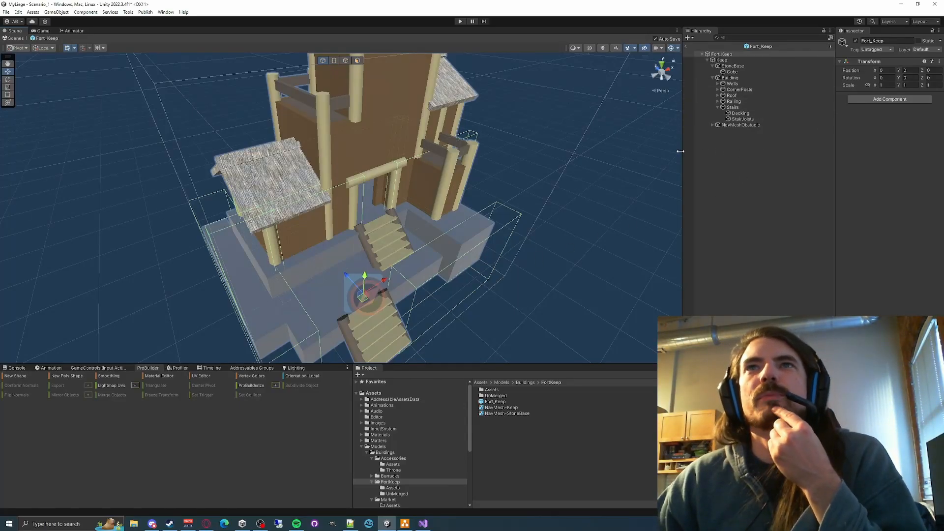
# - Open the unmerged Keep prefab and inspect the shape settings of several of its wall and corner post pieces
pyautogui.doubleClick(486, 395)
pyautogui.doubleClick(489, 389)
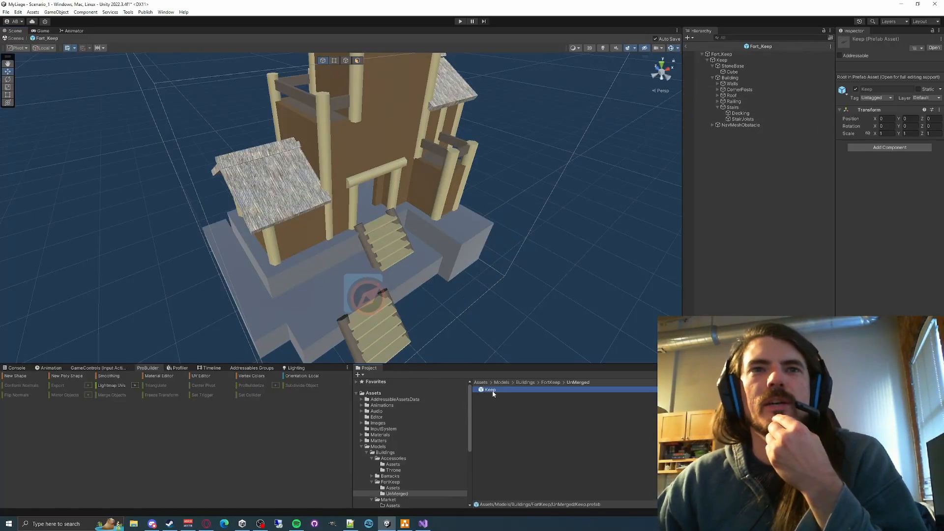
pyautogui.click(735, 160)
pyautogui.click(712, 196)
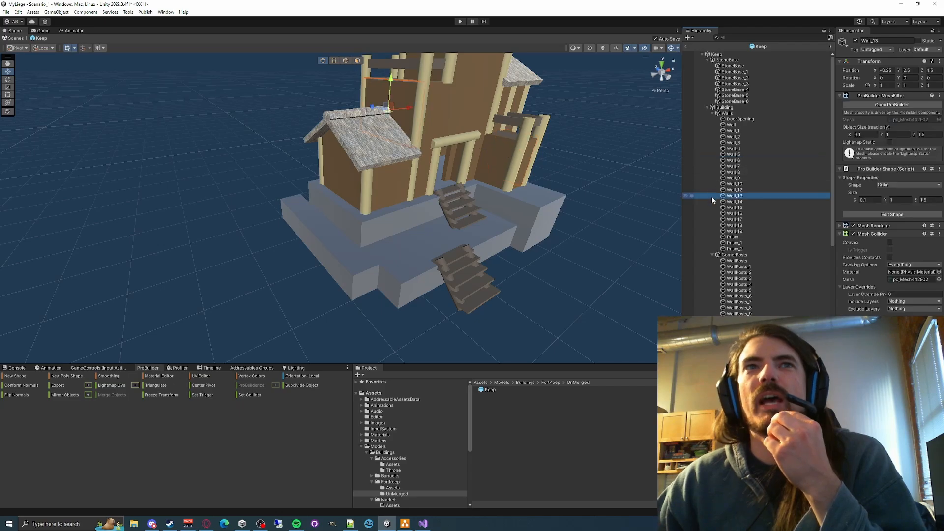
pyautogui.click(734, 219)
pyautogui.click(743, 195)
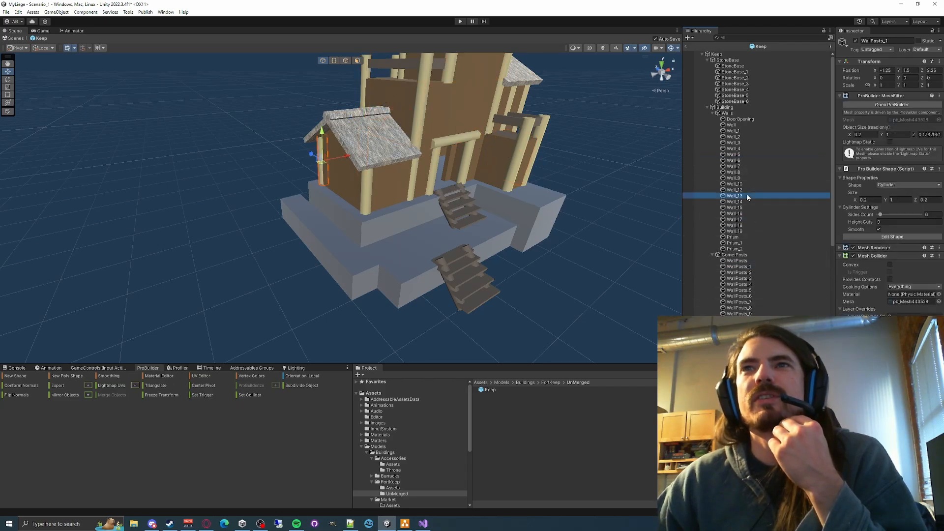
pyautogui.click(745, 162)
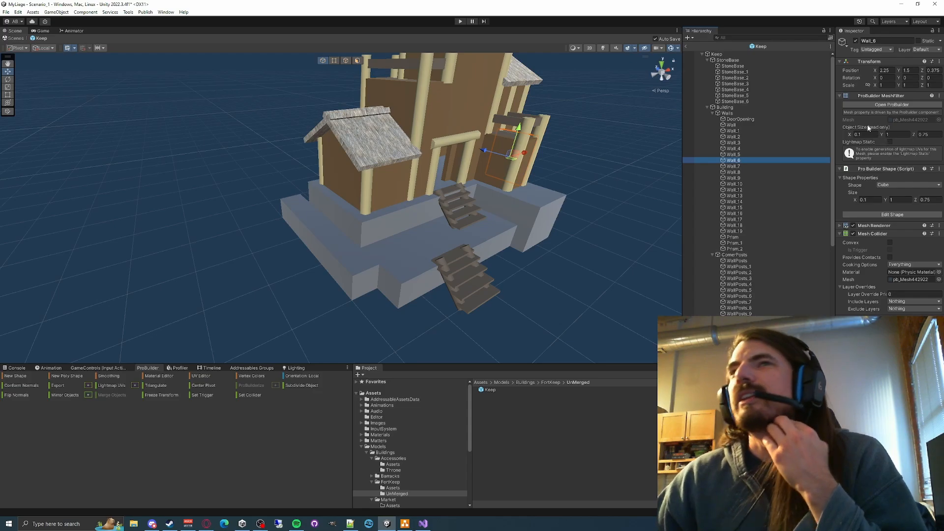
pyautogui.click(741, 219)
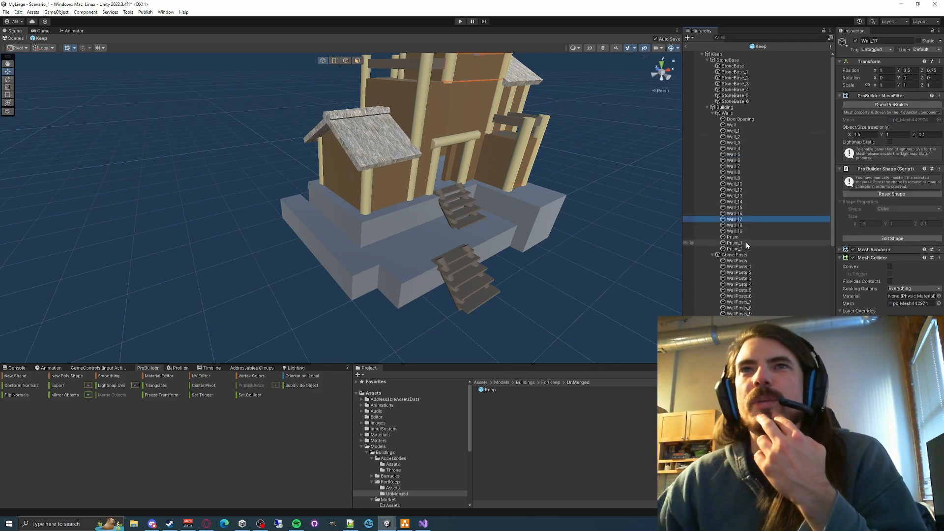
pyautogui.click(740, 278)
pyautogui.click(752, 160)
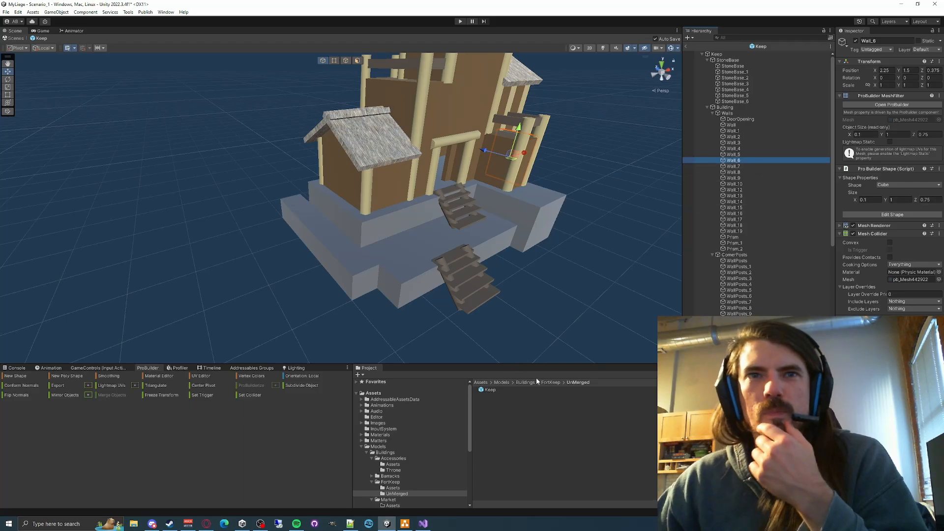
# - Reopen the Fort_Keep prefab, inspect the stair Decking's mesh renderer and mesh filter, and locate its mesh asset in the project
pyautogui.click(551, 382)
pyautogui.doubleClick(495, 401)
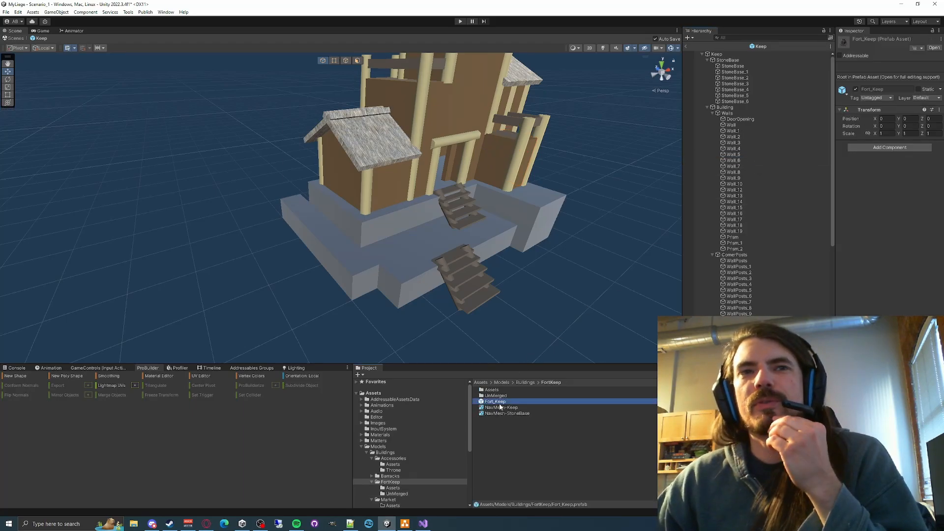
pyautogui.click(740, 113)
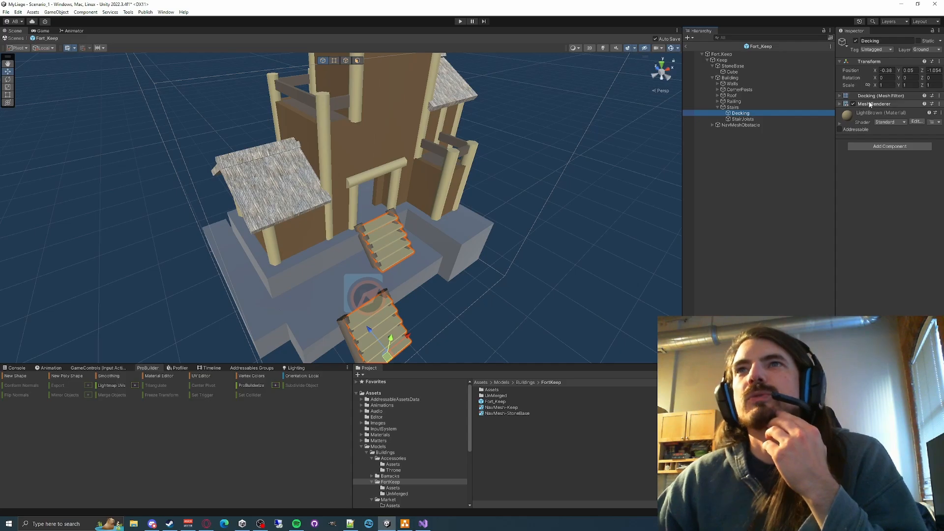
pyautogui.click(839, 104)
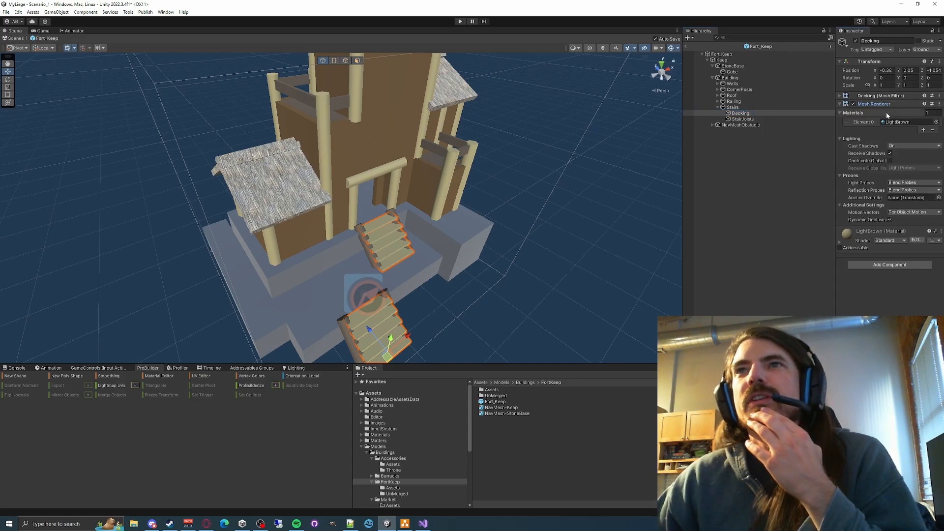
pyautogui.click(839, 95)
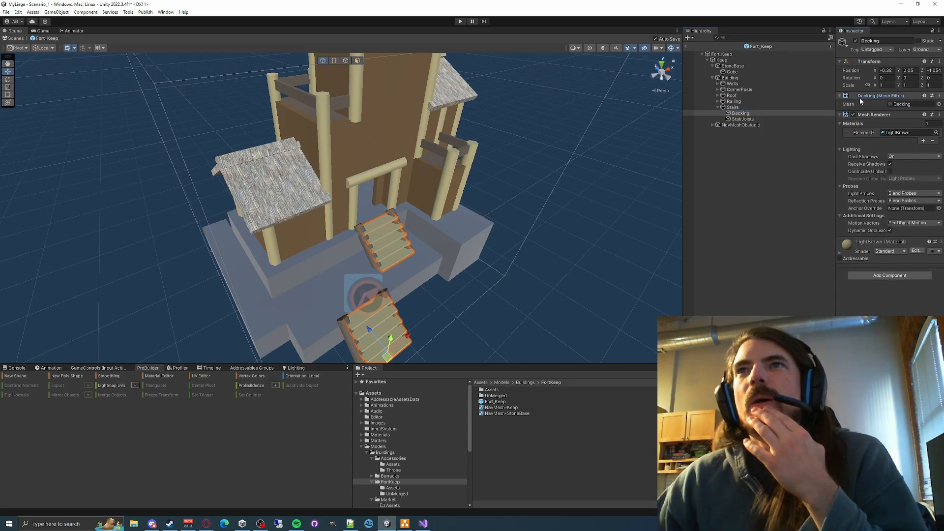
pyautogui.click(915, 105)
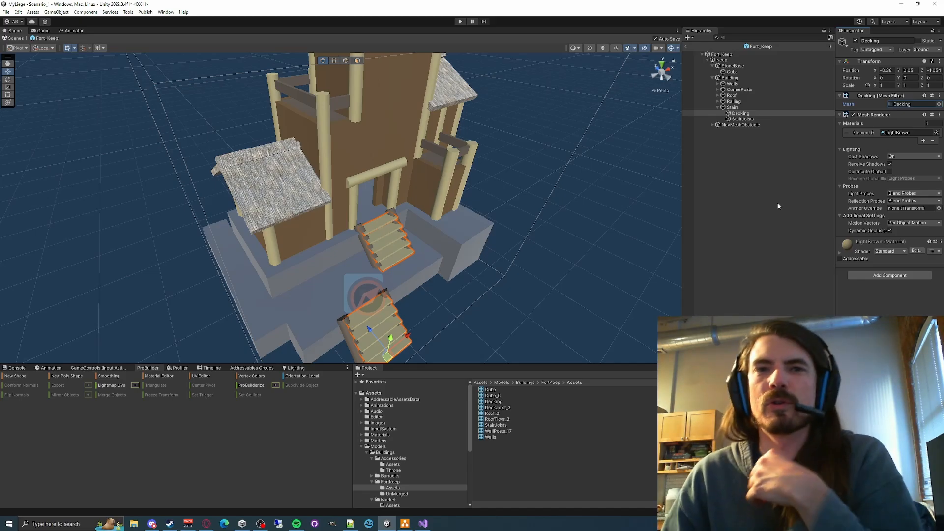
# - Examine the merged keep model from several angles, then leave prefab editing and return to the village scene
pyautogui.moveTo(480, 209); pyautogui.dragTo(592, 215, button='right')
pyautogui.click(534, 209)
pyautogui.moveTo(535, 210); pyautogui.dragTo(526, 227, button='right')
pyautogui.scroll(-5, 526, 227)
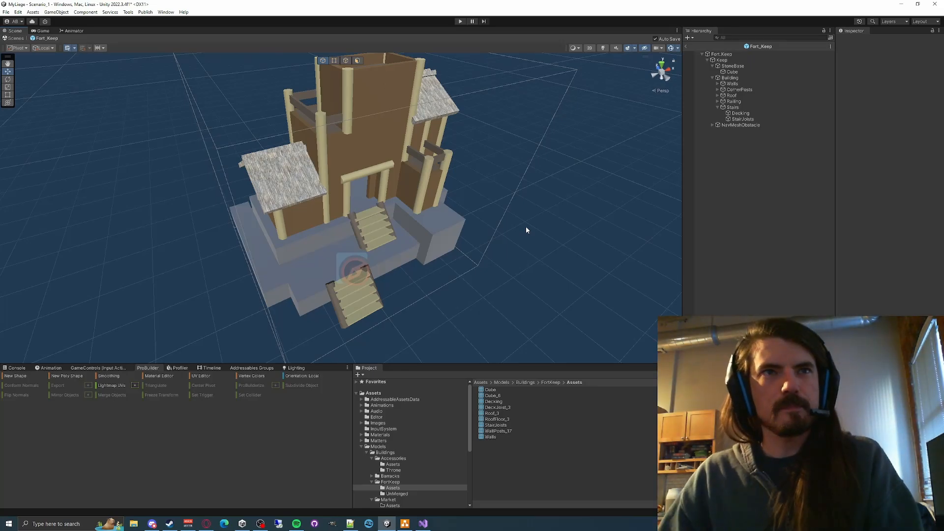
pyautogui.press('a')
pyautogui.moveTo(526, 229); pyautogui.dragTo(525, 186, button='right')
pyautogui.press('w')
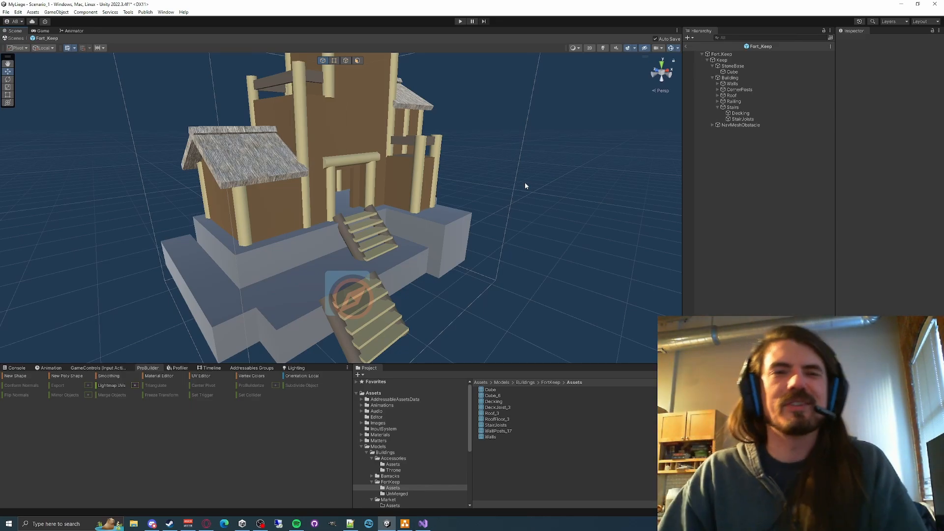
pyautogui.moveTo(547, 202); pyautogui.dragTo(531, 216, button='right')
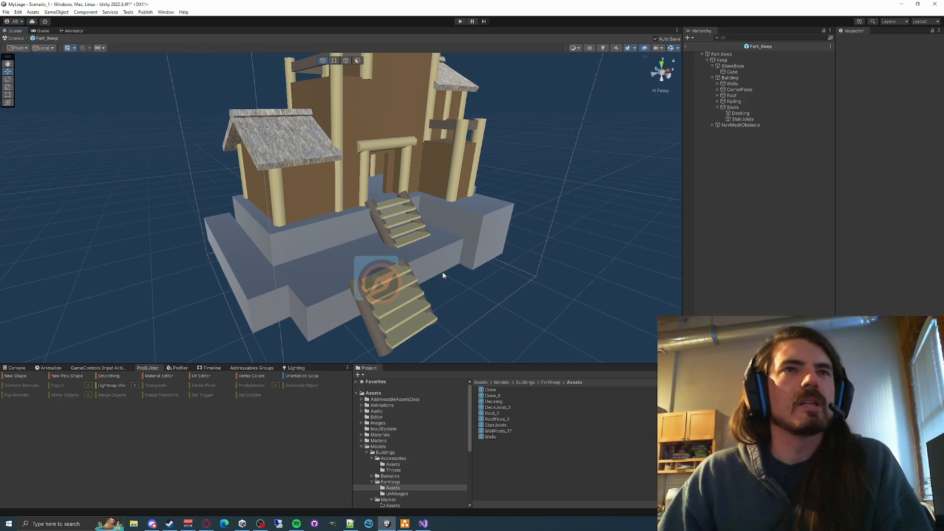
pyautogui.click(687, 47)
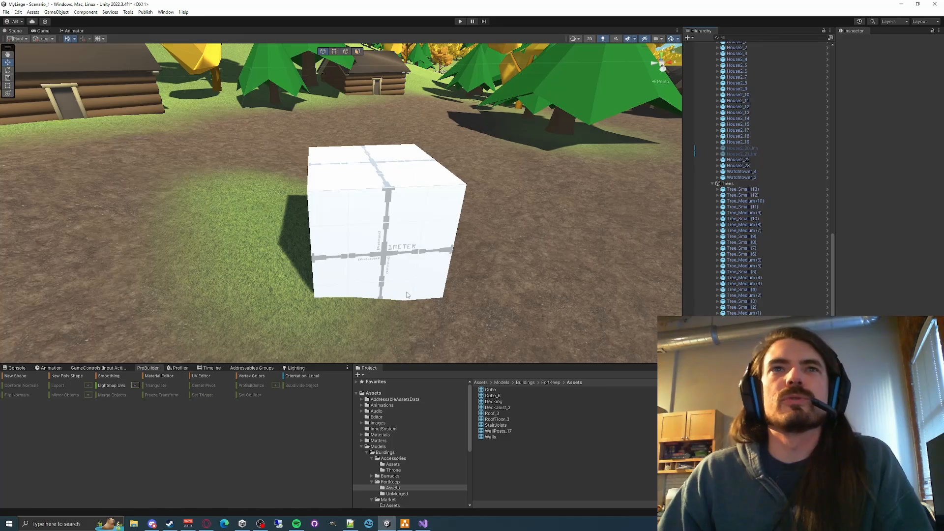
# - Create a folder named Inn inside Models/Buildings
pyautogui.click(385, 452)
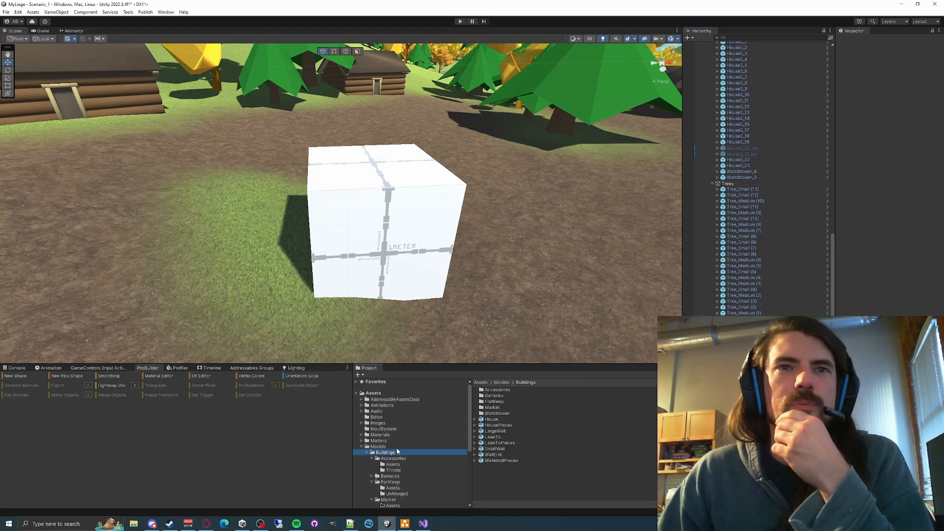
pyautogui.rightClick(501, 486)
pyautogui.moveTo(559, 286)
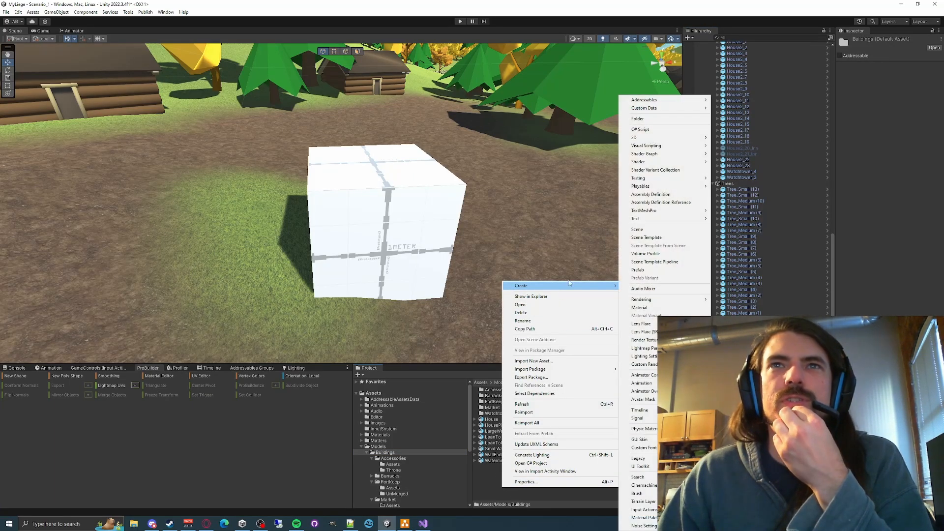
pyautogui.click(670, 120)
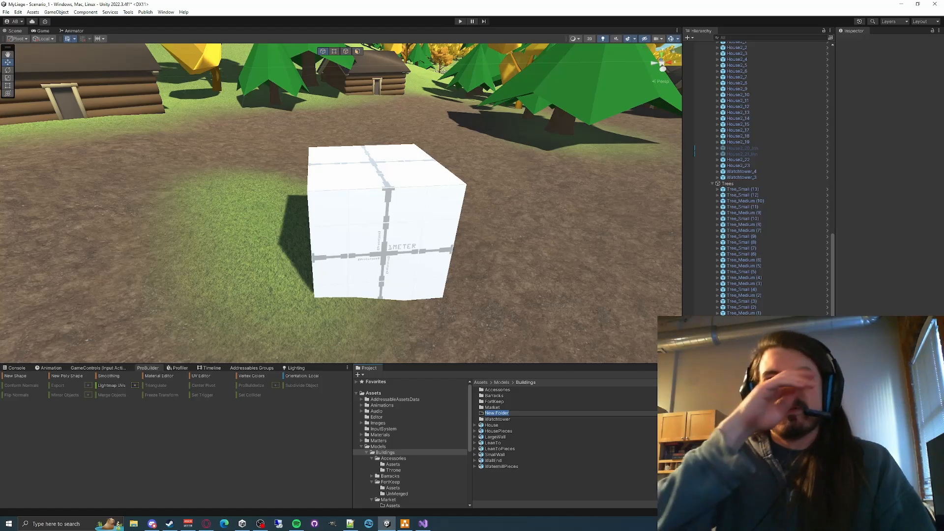
pyautogui.write('Inn')
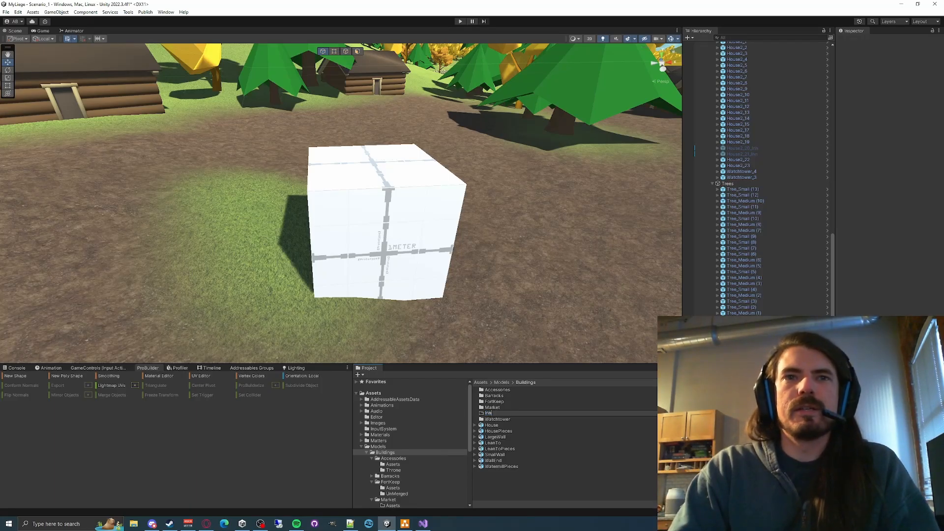
pyautogui.press('Return')
# - Open the Inn folder and create a subfolder named Assets in it
pyautogui.doubleClick(506, 412)
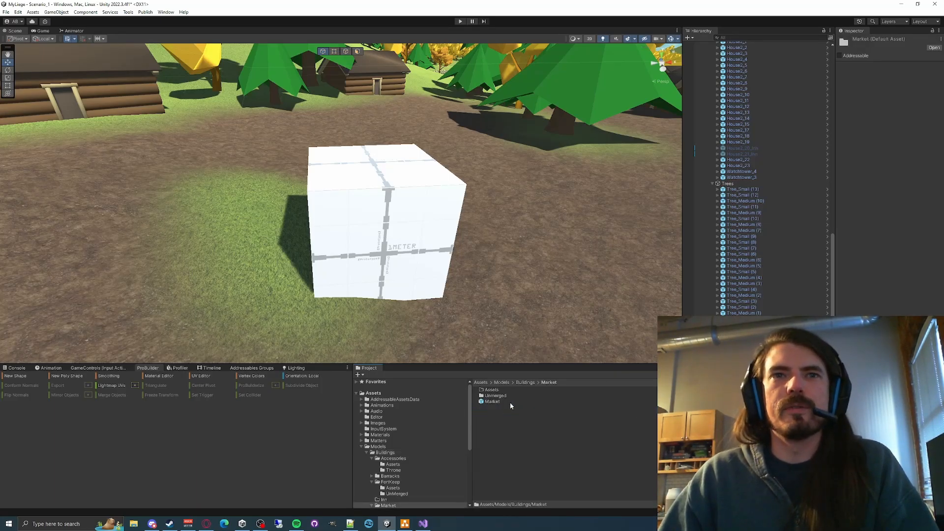
pyautogui.click(525, 382)
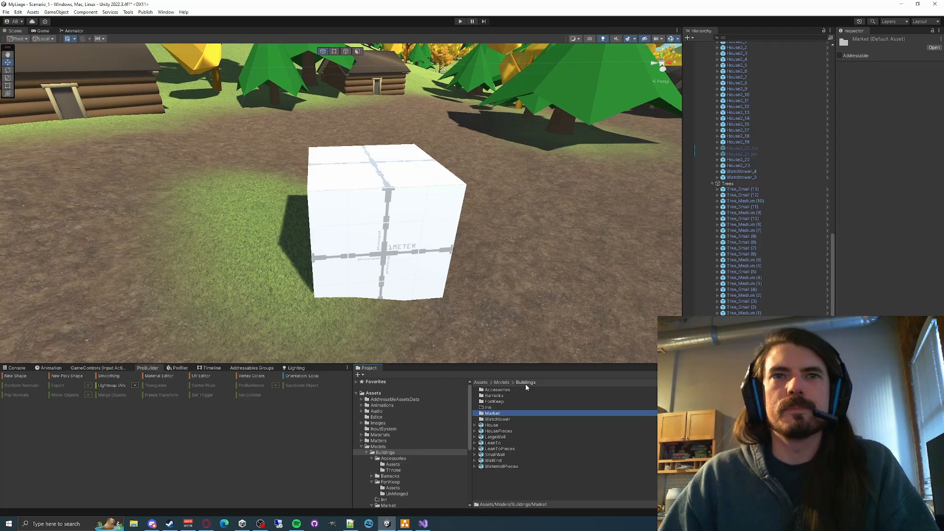
pyautogui.doubleClick(492, 407)
pyautogui.rightClick(497, 407)
pyautogui.moveTo(526, 206)
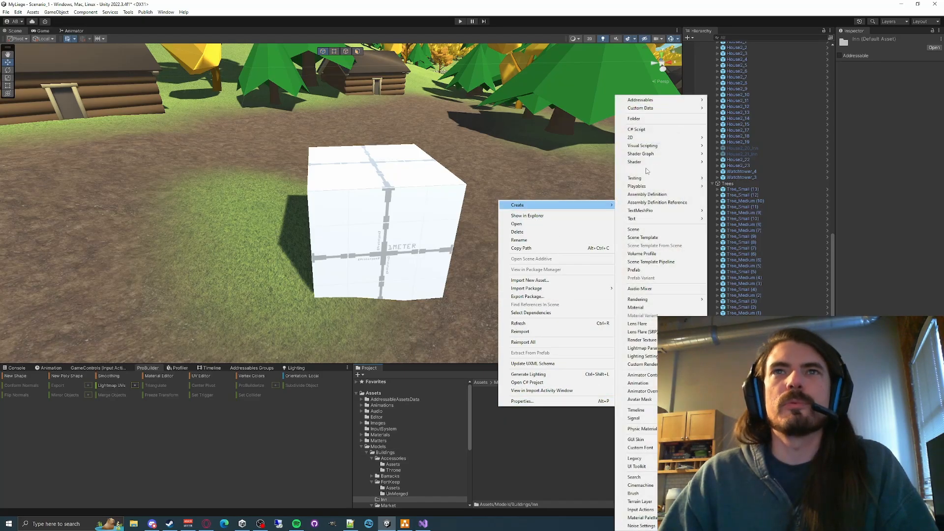
pyautogui.click(667, 119)
pyautogui.write('As')
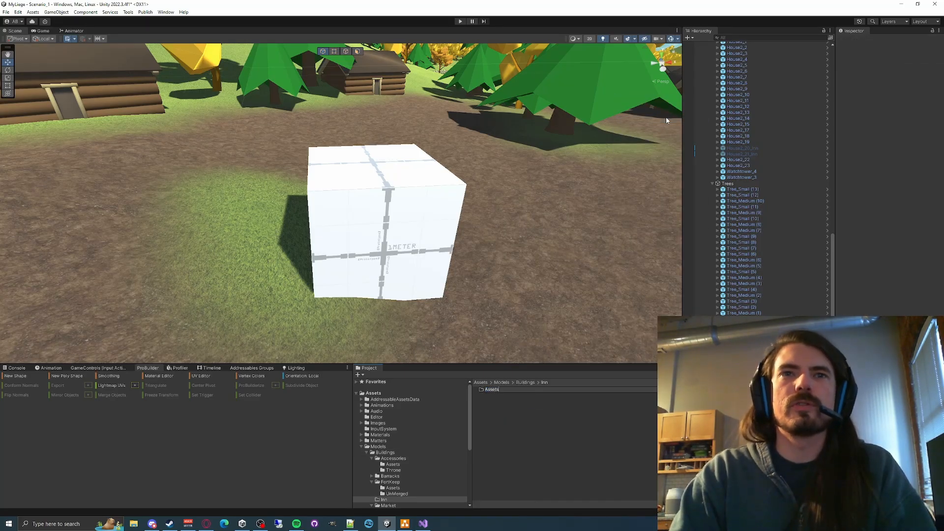
pyautogui.write('sets')
pyautogui.press('Return')
# - Add a second subfolder named Unmerged to the Inn folder
pyautogui.rightClick(558, 431)
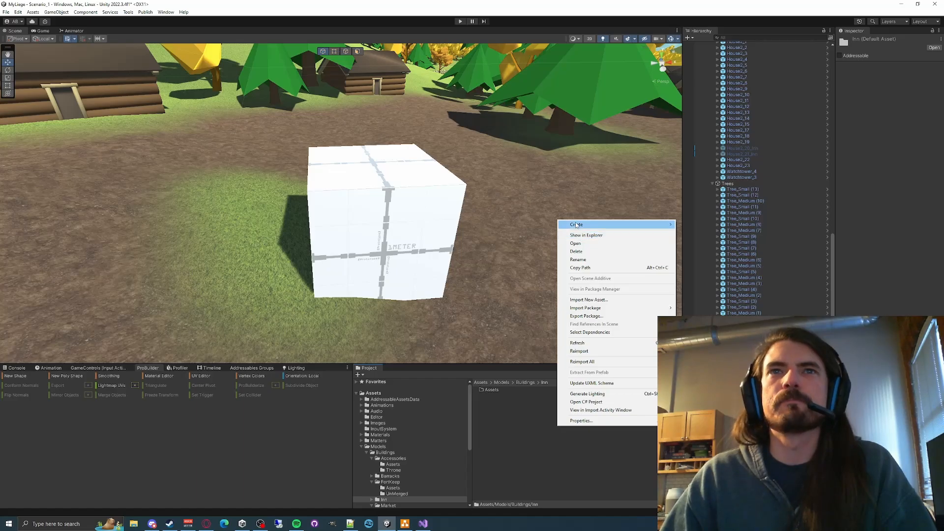
pyautogui.moveTo(639, 225)
pyautogui.click(703, 119)
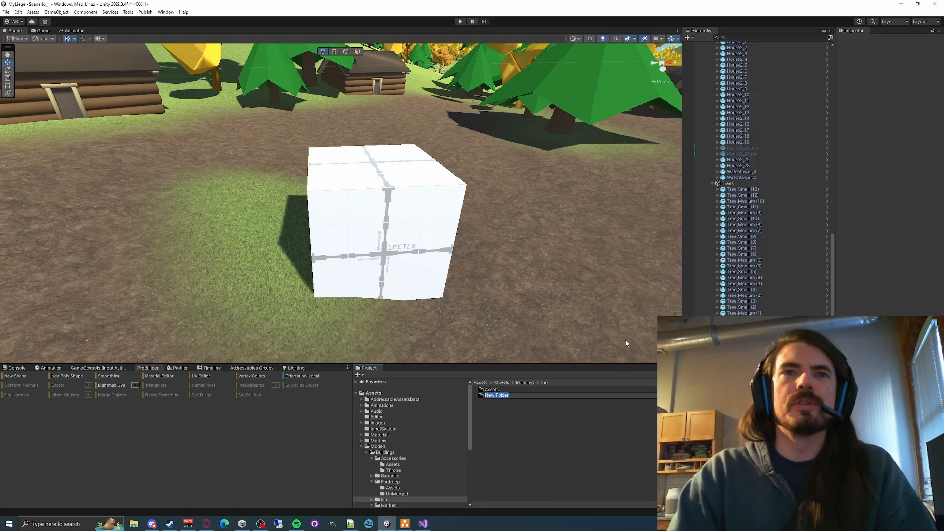
pyautogui.write('Unmerged')
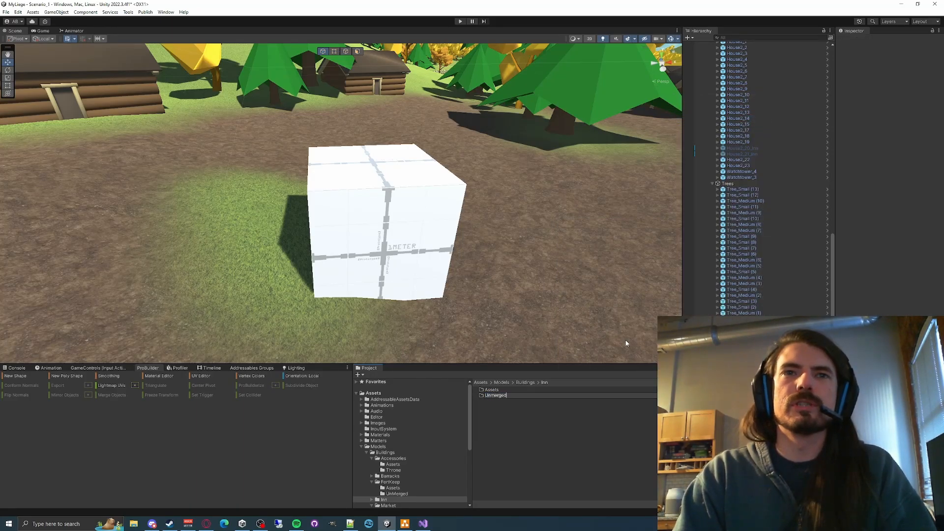
pyautogui.press('Return')
pyautogui.click(562, 425)
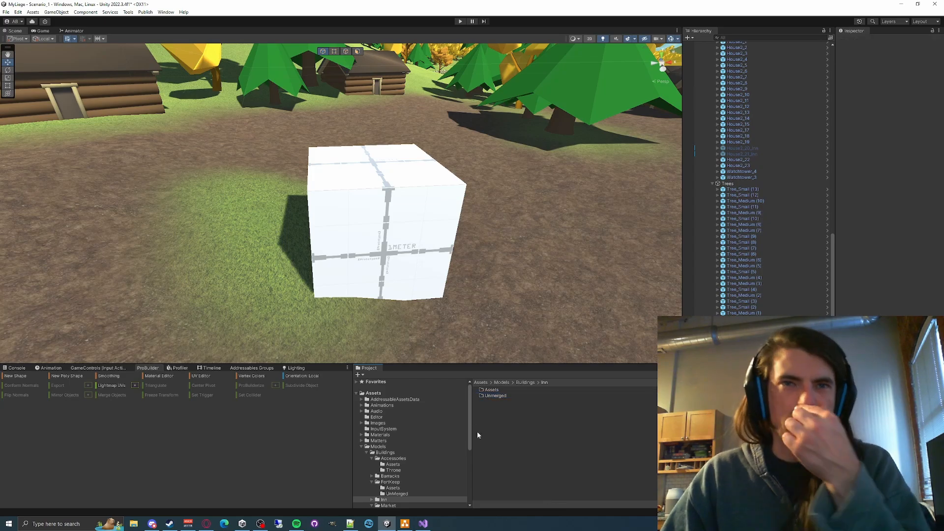
# - Review the FortKeep folder and its Assets subfolder for reference, then collapse FortKeep in the project tree
pyautogui.click(390, 481)
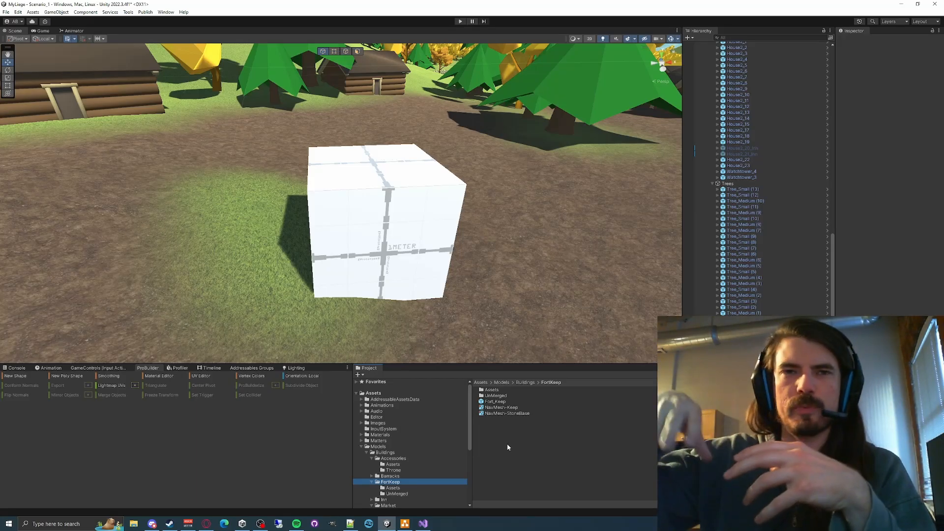
pyautogui.click(397, 488)
pyautogui.click(371, 483)
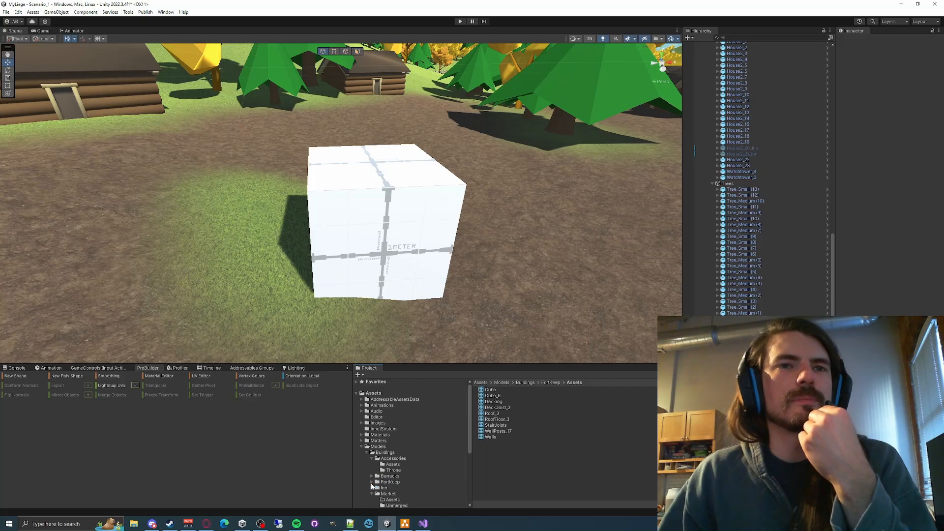
# - Select the Inn folder and collapse the Market and Accessories folders in the project tree
pyautogui.click(380, 490)
pyautogui.click(376, 493)
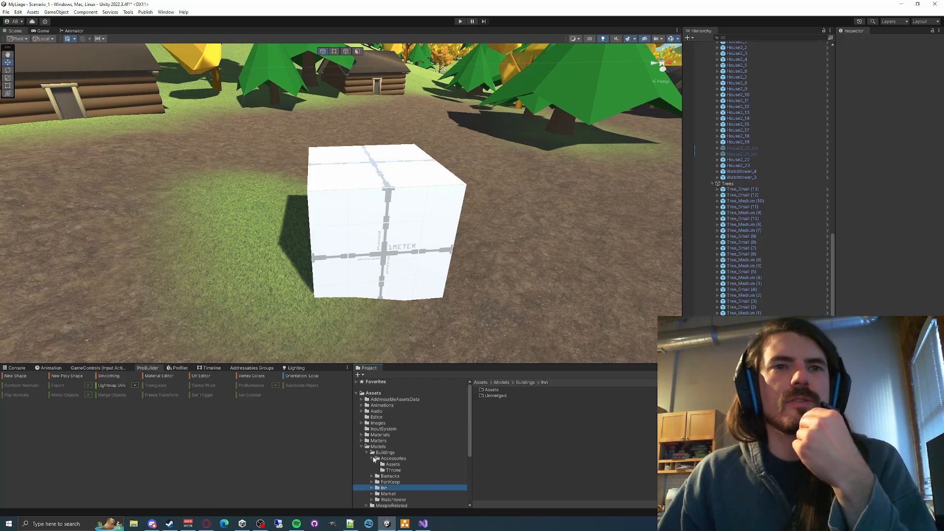
pyautogui.click(371, 458)
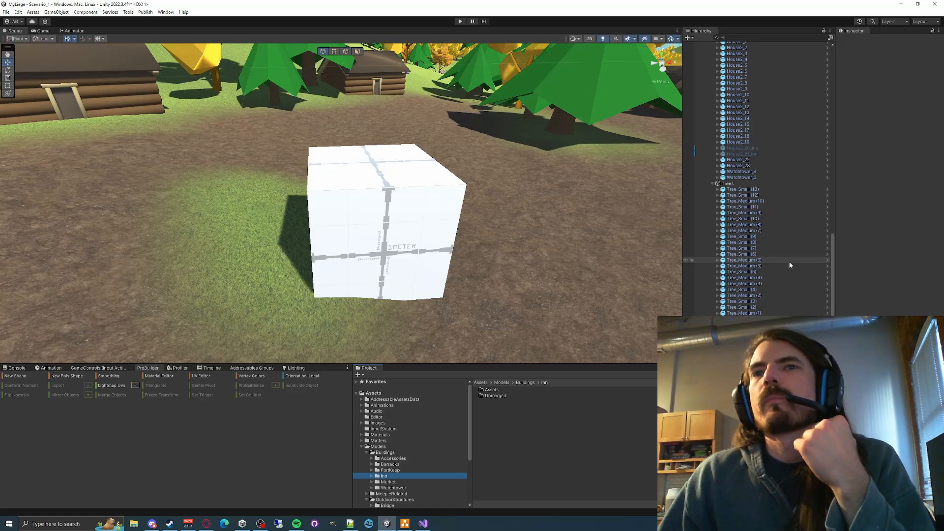
# - Create an empty parent named Inn for the cube and save it as a prefab in the Unmerged folder
pyautogui.scroll(10, 789, 265)
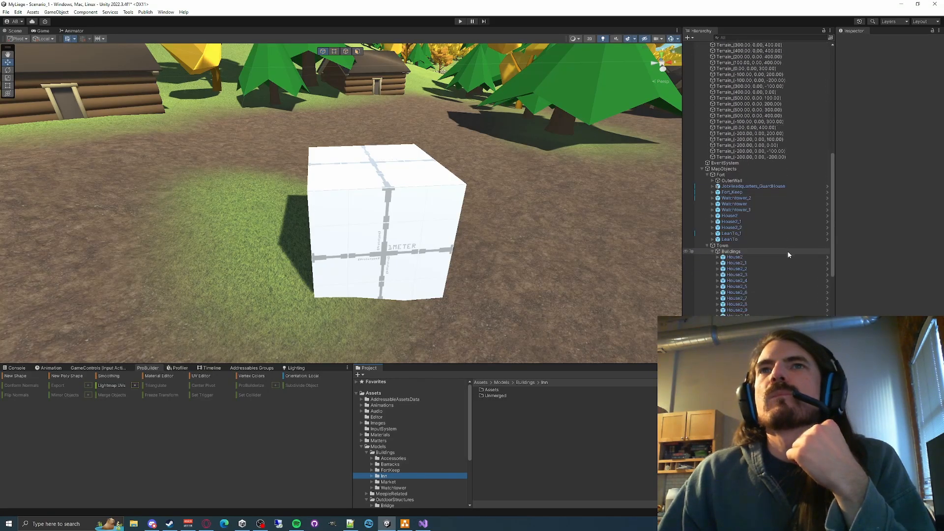
pyautogui.scroll(-12, 788, 254)
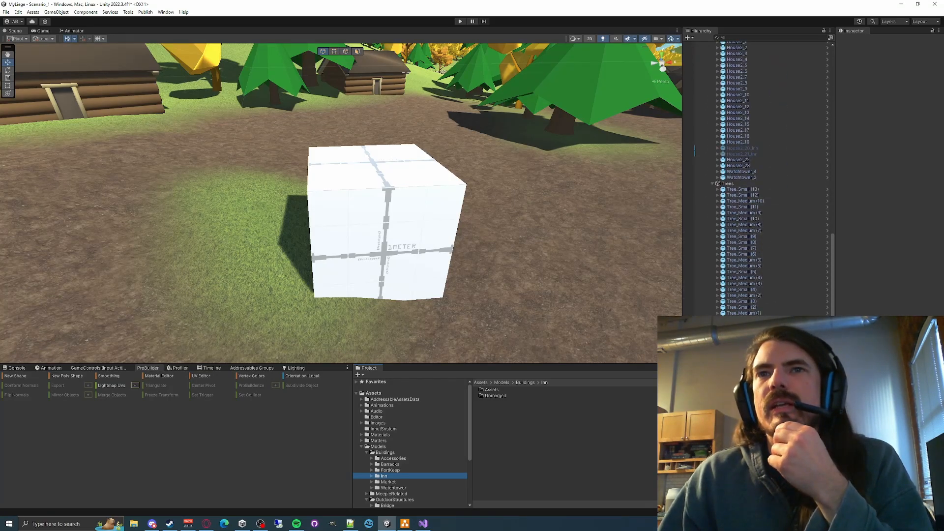
pyautogui.click(752, 492)
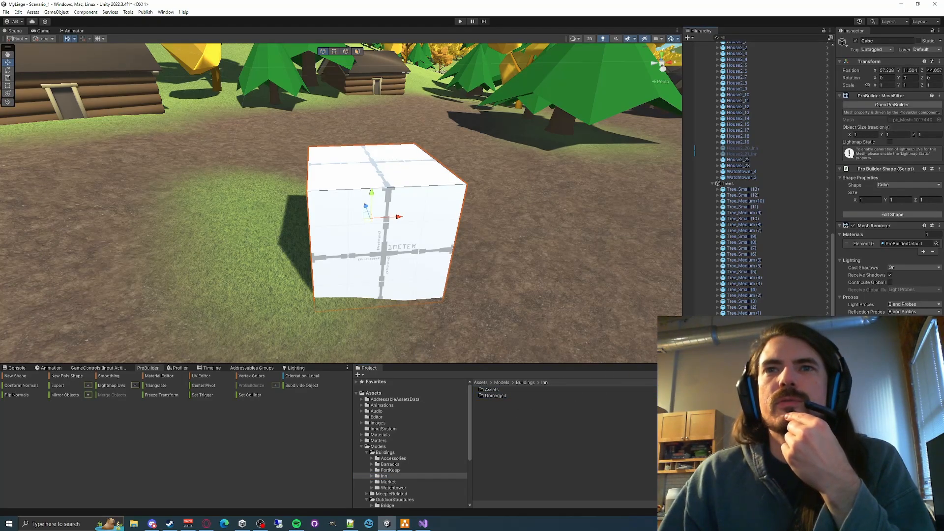
pyautogui.rightClick(711, 72)
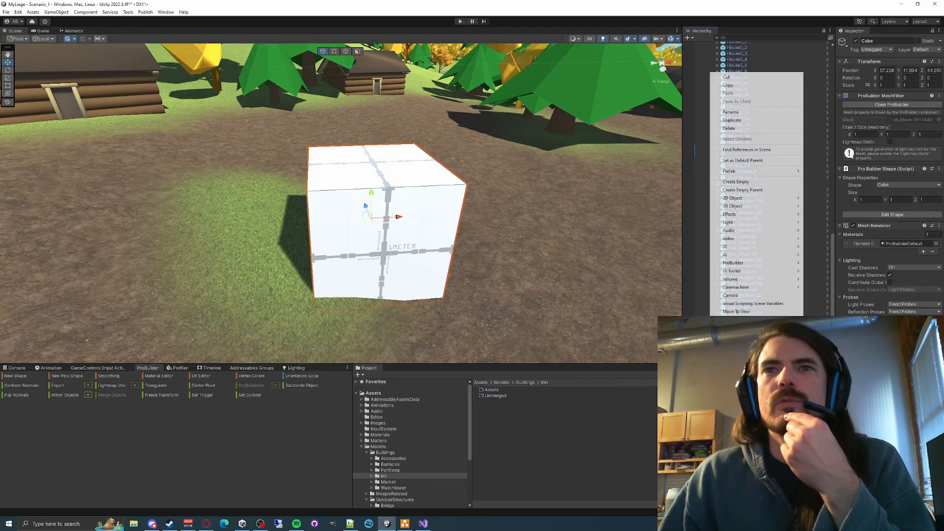
pyautogui.click(738, 185)
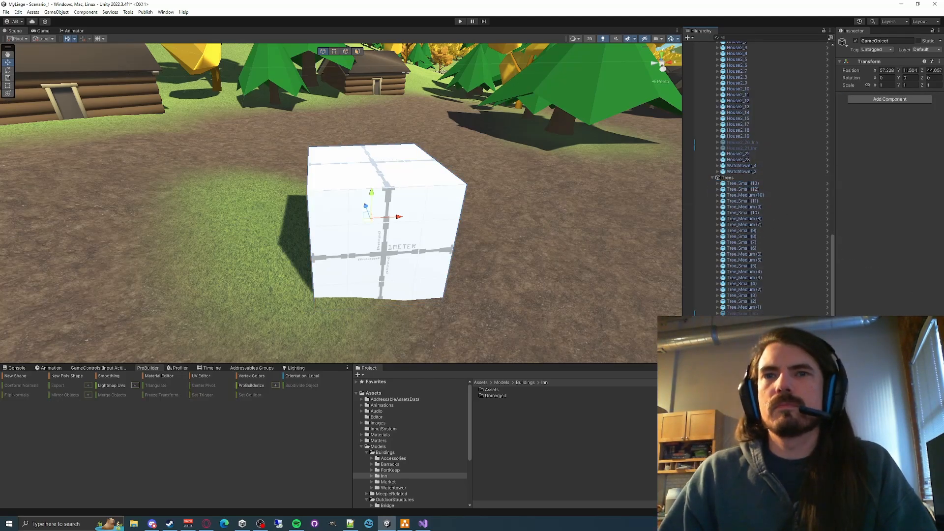
pyautogui.write('Inn')
pyautogui.press('Return')
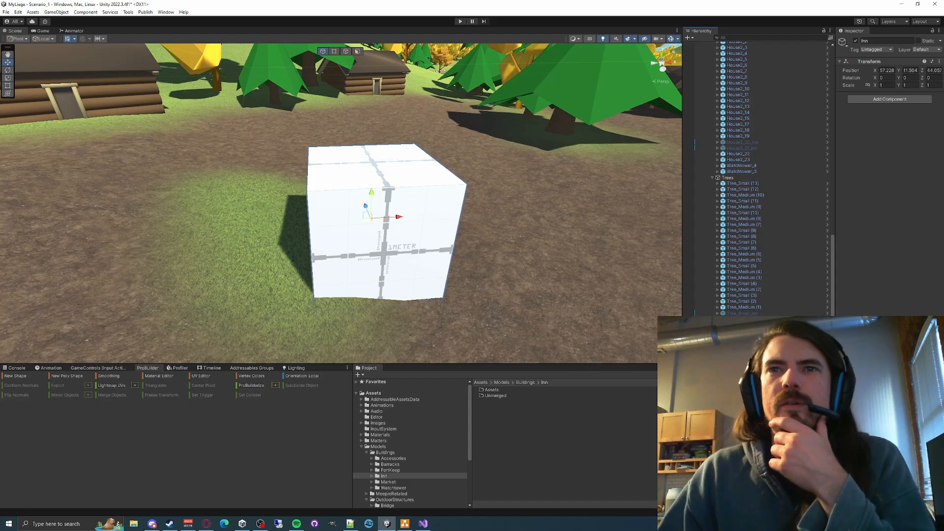
pyautogui.moveTo(732, 496); pyautogui.dragTo(498, 394)
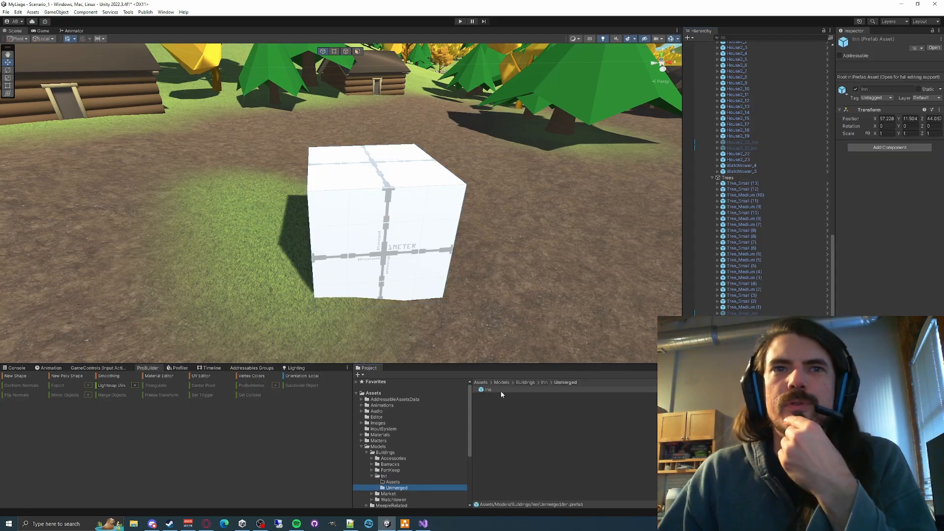
# - Move the Inn object in the scene to about X 57.67, Z 44.78 and rotate it about -14 degrees around Y
pyautogui.doubleClick(732, 496)
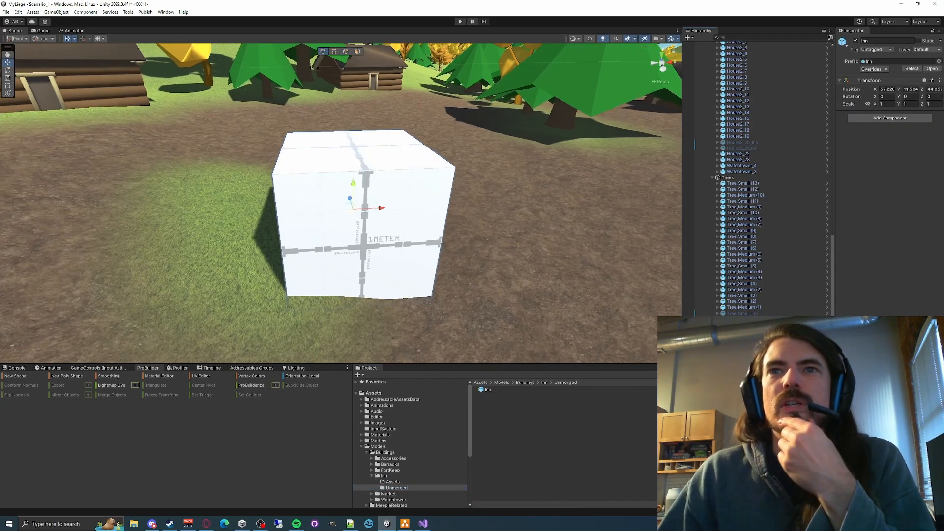
pyautogui.moveTo(332, 203); pyautogui.dragTo(429, 244, button='right')
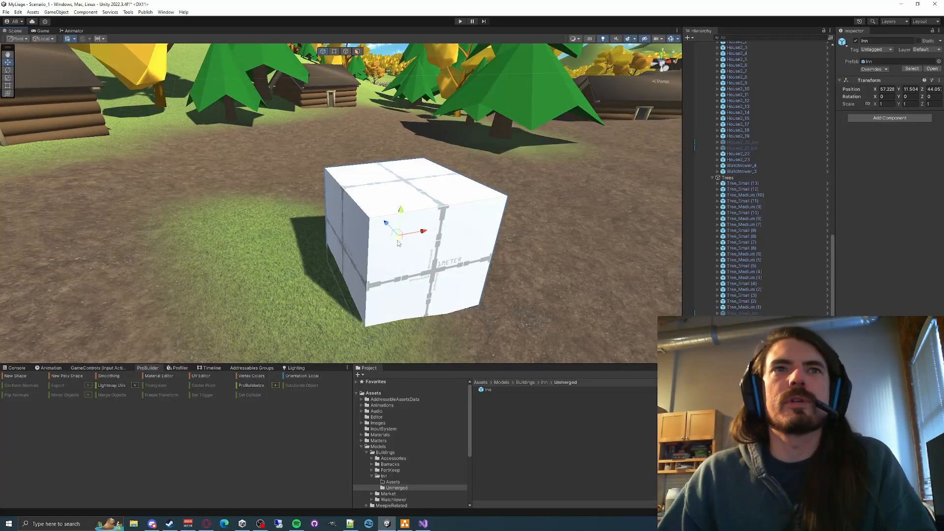
pyautogui.moveTo(398, 240); pyautogui.dragTo(446, 276)
pyautogui.press('e')
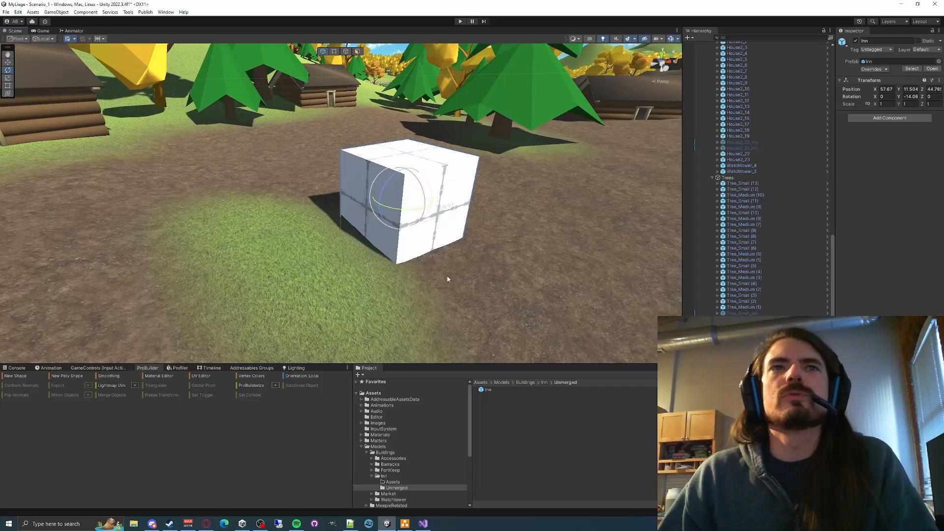
pyautogui.click(735, 482)
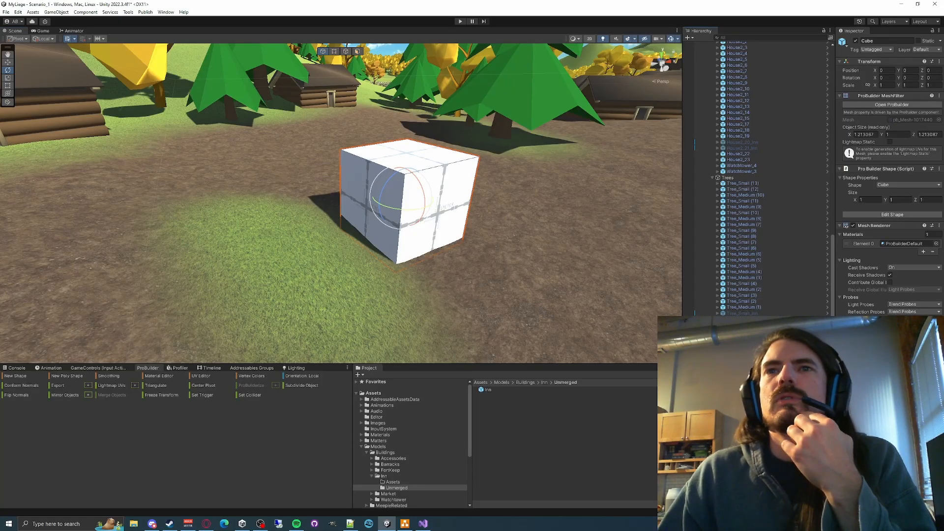
pyautogui.click(732, 476)
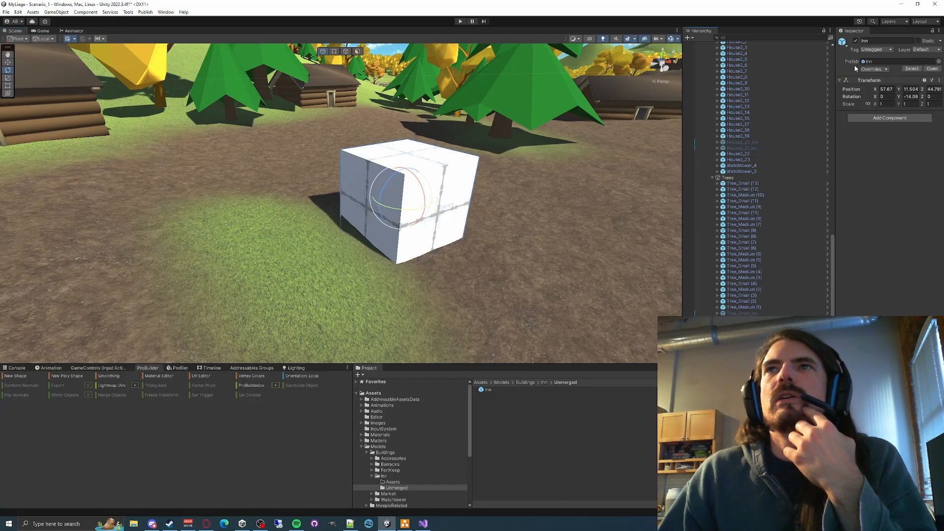
# - Collapse the MapObjects, TerrainGroup and ScenarioEssentials groups in the scene hierarchy
pyautogui.scroll(10, 720, 161)
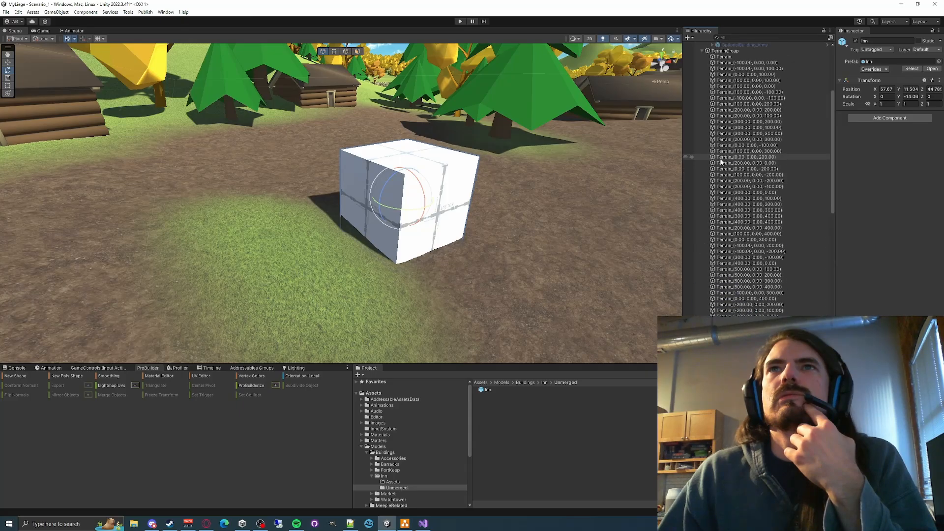
pyautogui.scroll(-5, 721, 161)
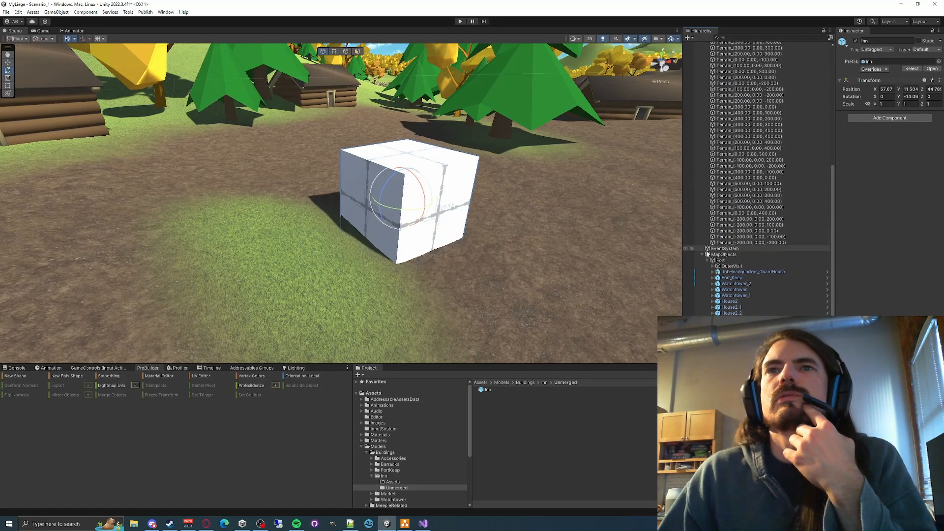
pyautogui.click(706, 259)
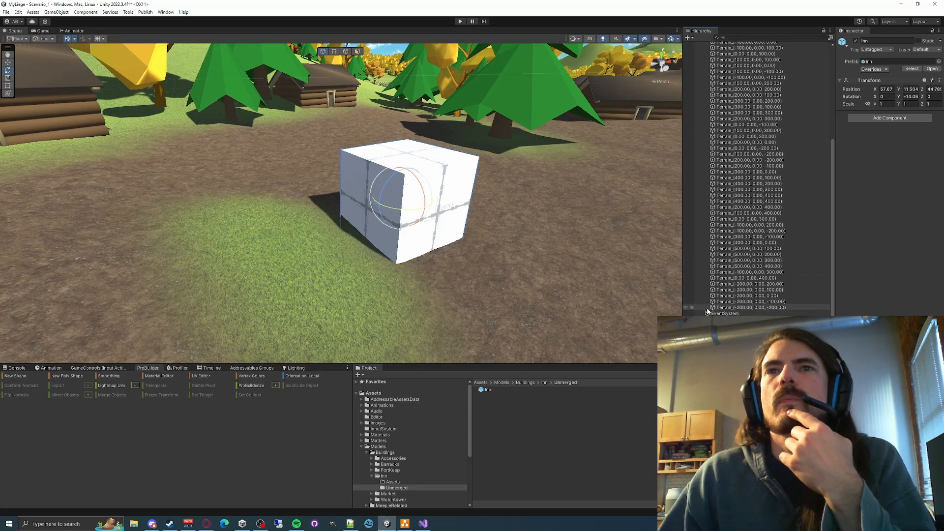
pyautogui.scroll(10, 703, 236)
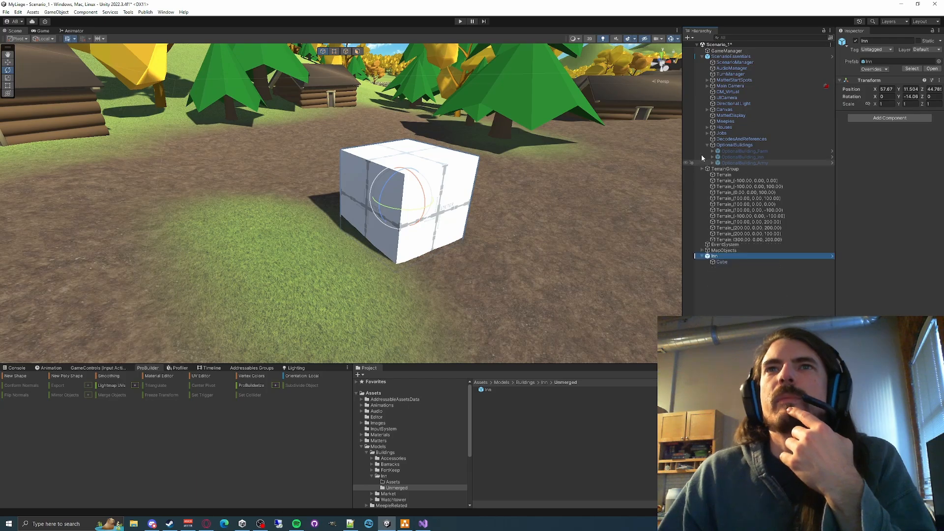
pyautogui.click(702, 169)
pyautogui.click(708, 56)
pyautogui.click(702, 56)
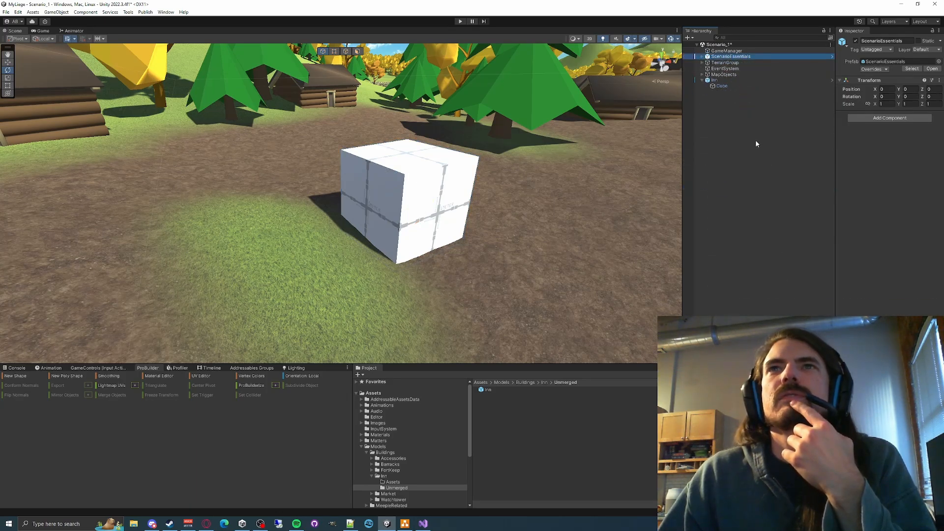
pyautogui.click(756, 143)
# - Open the Inn prefab in context from its scene instance and examine the cube against the surrounding town
pyautogui.click(714, 80)
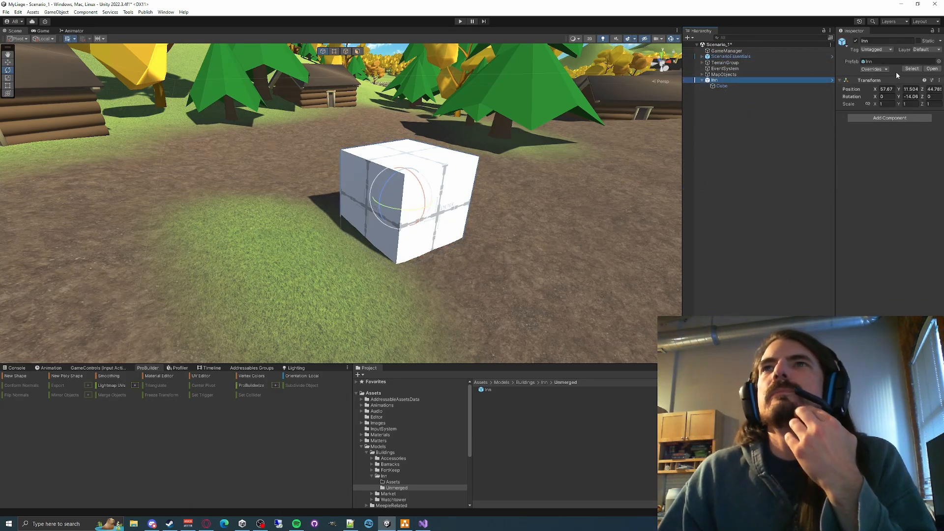
pyautogui.click(931, 69)
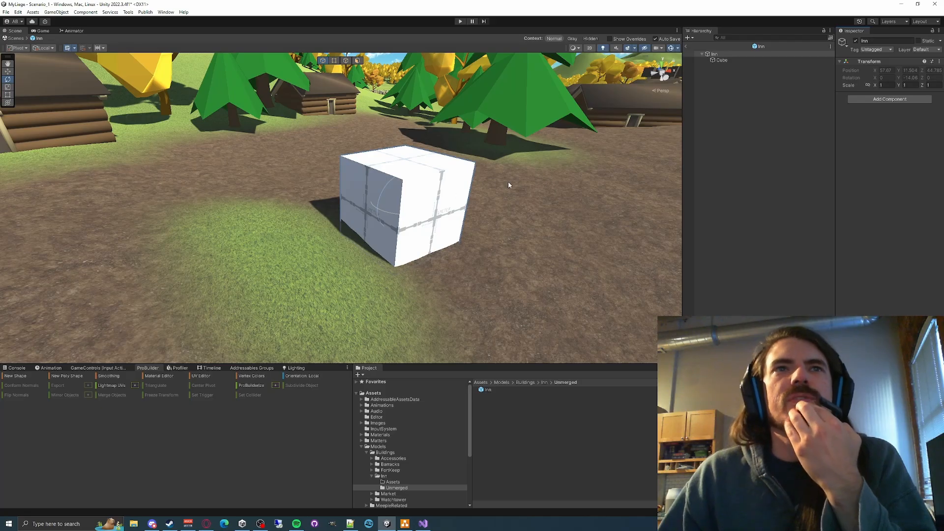
pyautogui.moveTo(412, 204); pyautogui.dragTo(406, 230, button='right')
pyautogui.press('s')
pyautogui.press('a')
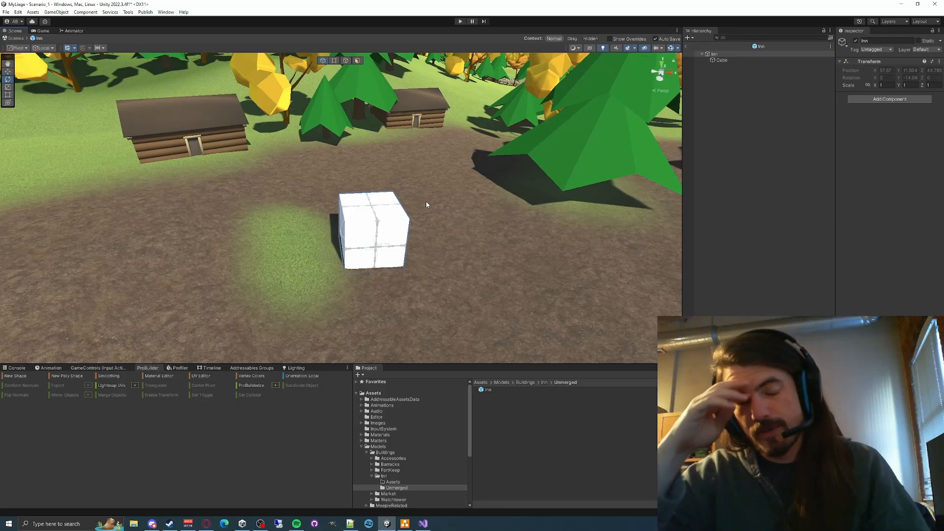
pyautogui.press('w')
pyautogui.moveTo(450, 200); pyautogui.dragTo(506, 196, button='right')
pyautogui.press('s')
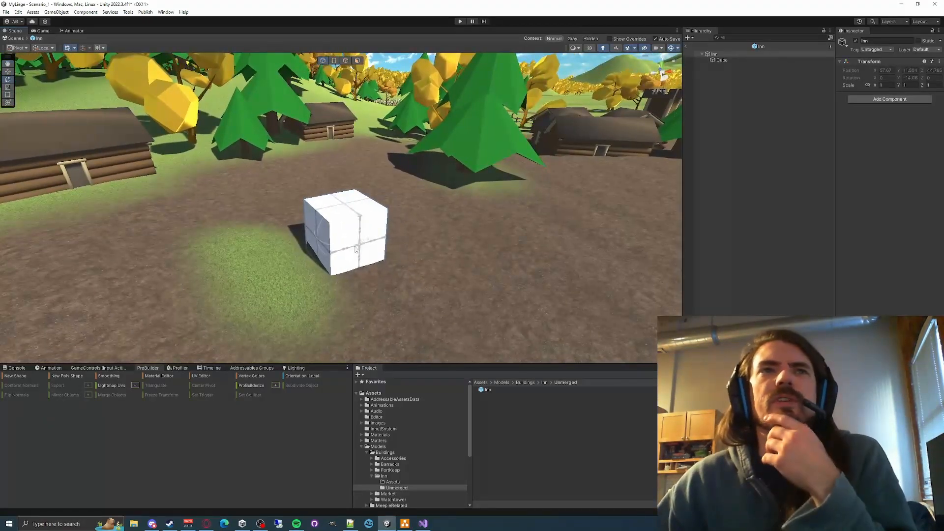
pyautogui.doubleClick(741, 61)
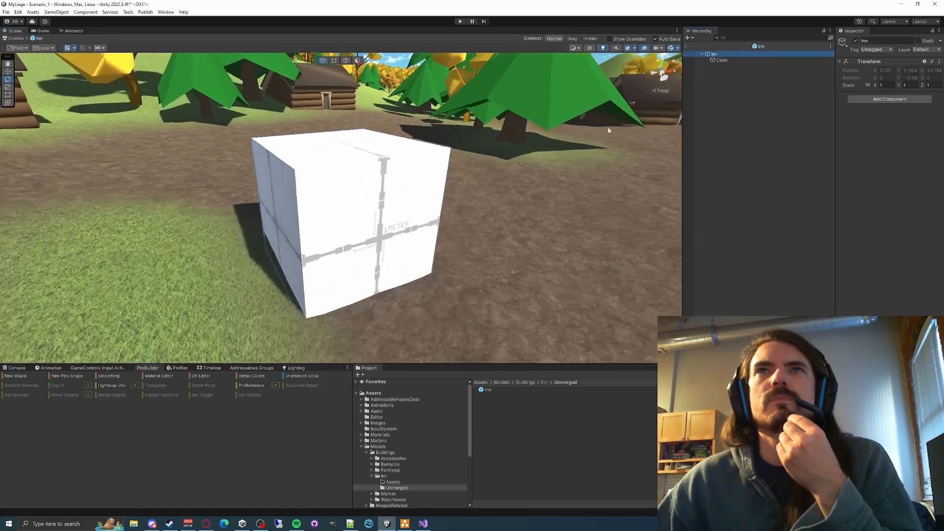
# - Open the Inn prefab asset in isolation to view the cube alone, and return to the scene
pyautogui.doubleClick(482, 389)
pyautogui.moveTo(464, 204); pyautogui.dragTo(538, 187, button='right')
pyautogui.press('s')
pyautogui.press('d')
pyautogui.press('a')
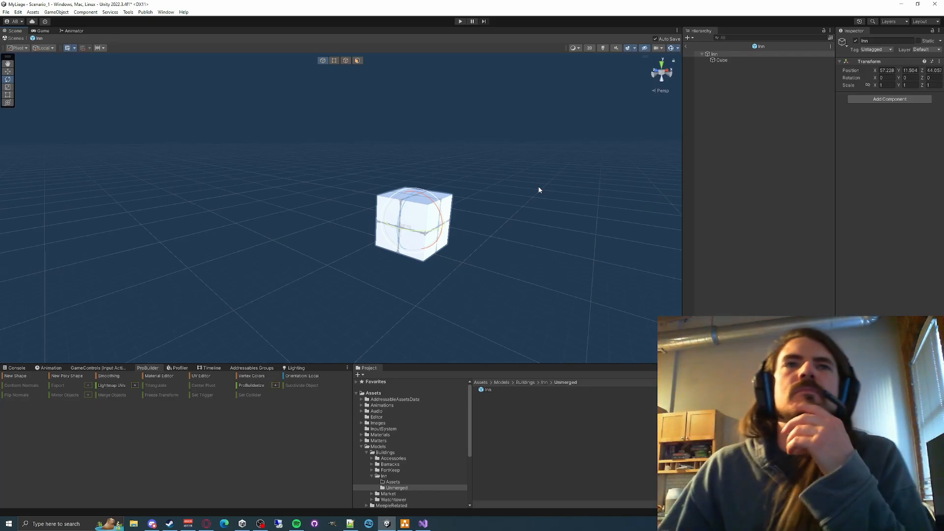
pyautogui.click(687, 48)
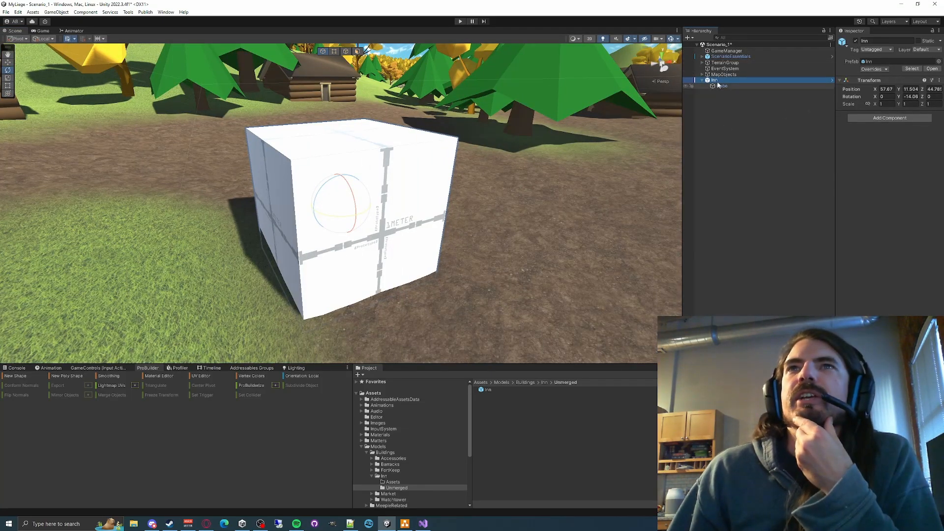
# - Compare opening the Inn prefab in context and in isolation, and reopen it in context for editing
pyautogui.click(931, 68)
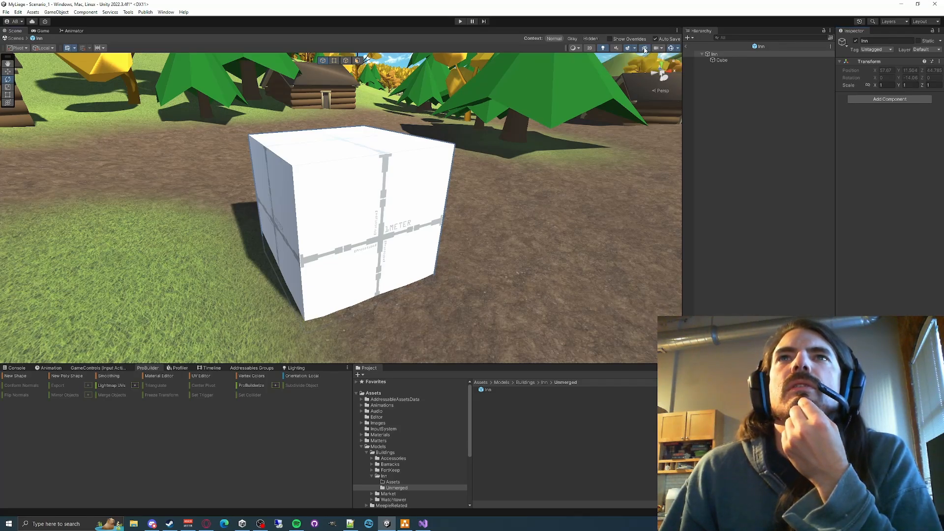
pyautogui.click(685, 46)
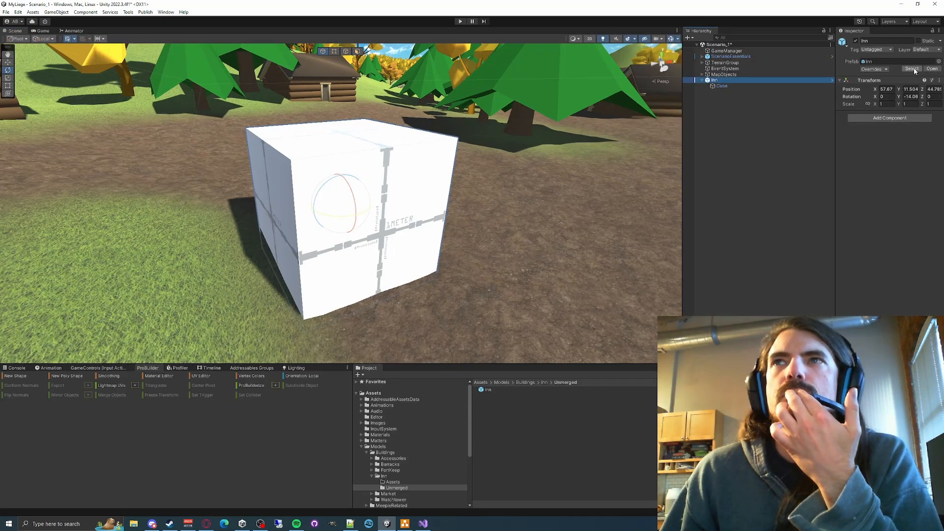
pyautogui.click(915, 71)
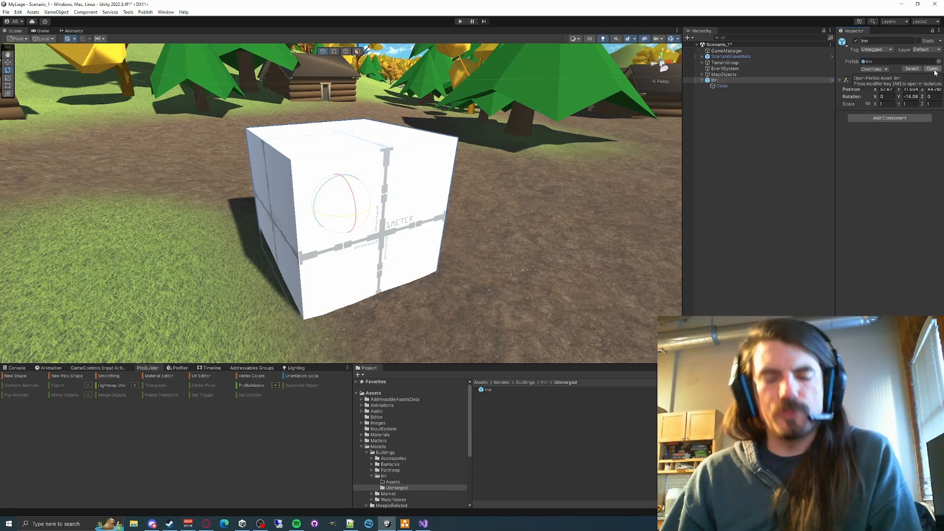
pyautogui.click(933, 69)
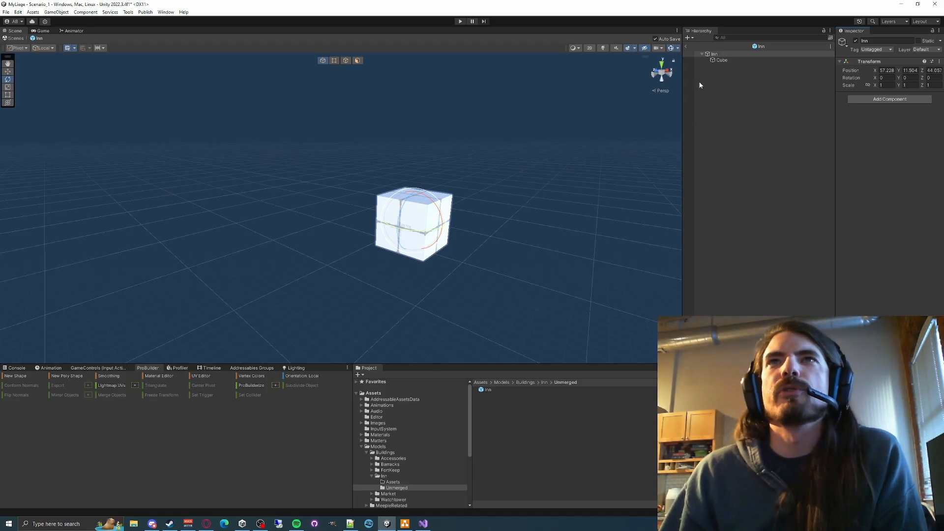
pyautogui.click(687, 47)
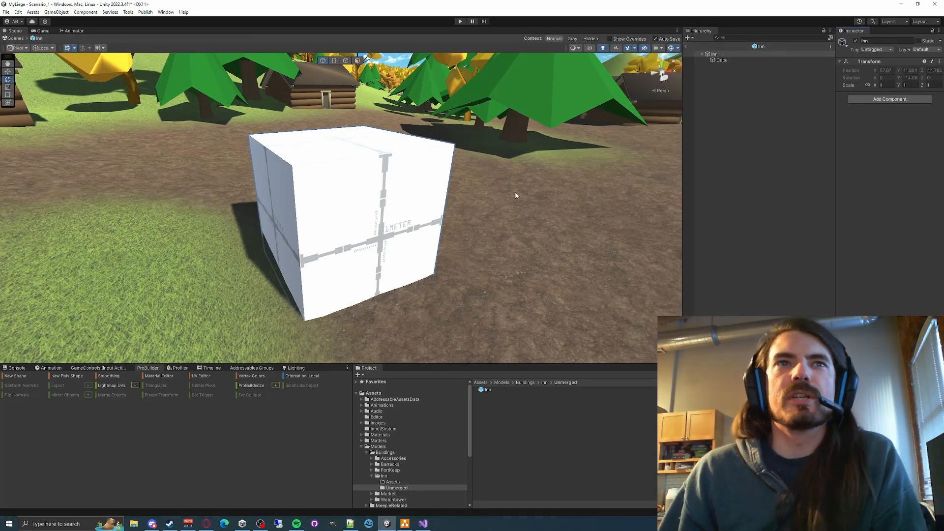
pyautogui.keyDown('alt'); pyautogui.moveTo(515, 196); pyautogui.dragTo(441, 184); pyautogui.keyUp('alt')
pyautogui.scroll(-4, 442, 186)
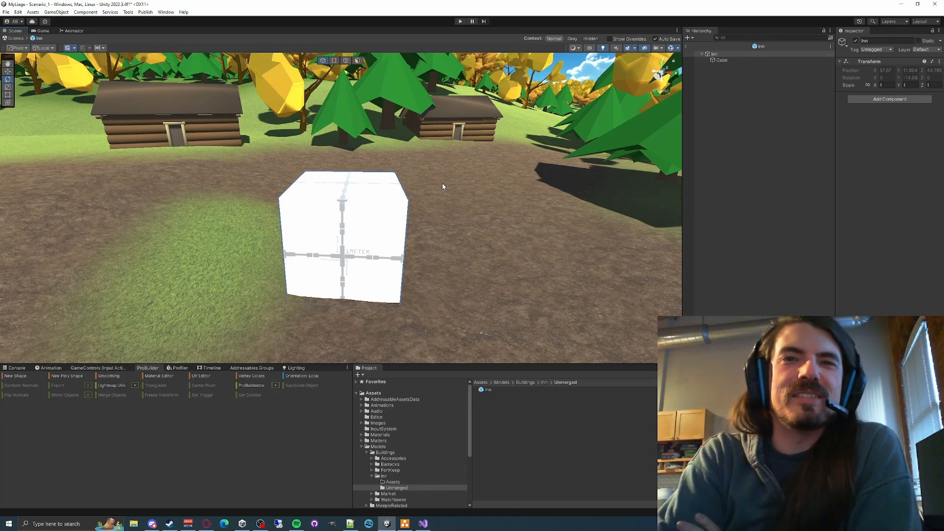
# - Select the cube inside the Inn prefab and examine it from a raised, angled viewpoint
pyautogui.click(767, 60)
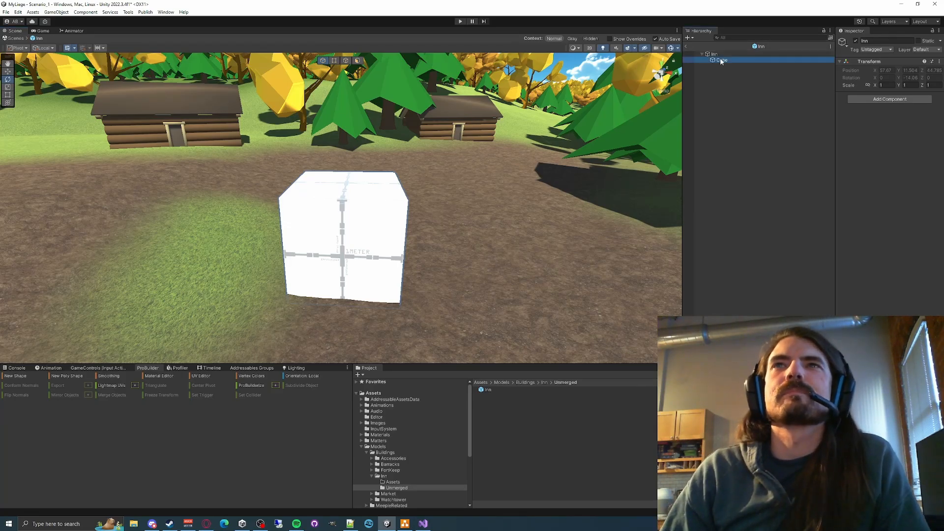
pyautogui.moveTo(428, 236); pyautogui.dragTo(437, 254, button='right')
pyautogui.press('w')
pyautogui.press('s')
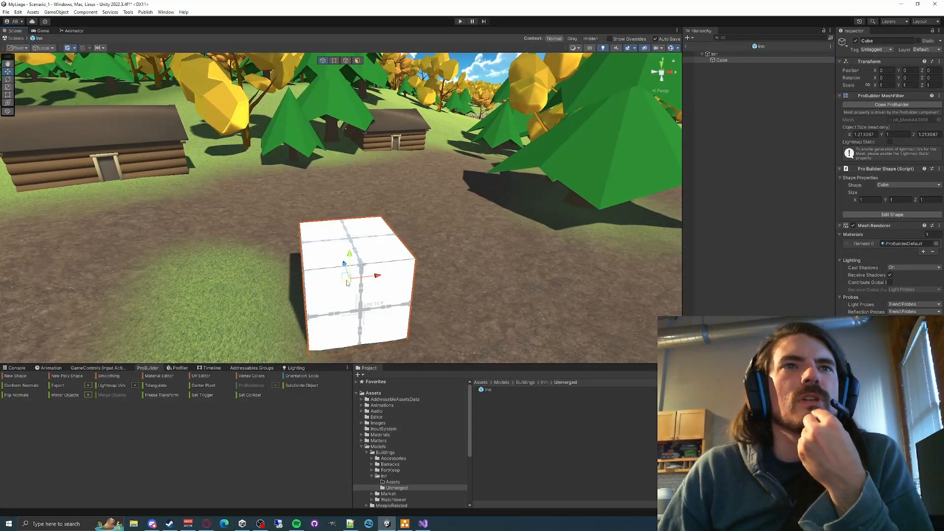
pyautogui.moveTo(354, 299); pyautogui.dragTo(410, 296, button='right')
pyautogui.press('a')
pyautogui.press('e')
pyautogui.press('w')
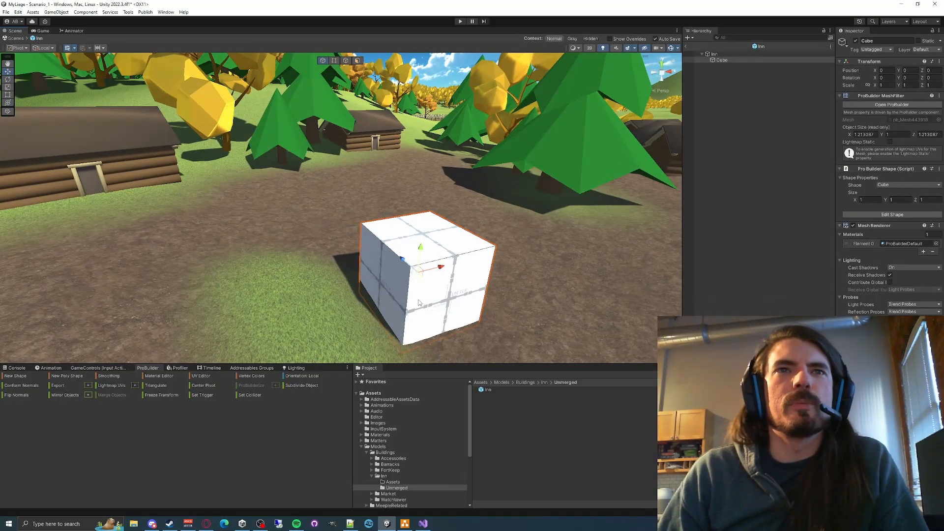
# - Compare the Rotate, Scale, Rect and Move tool gizmos on the selected cube
pyautogui.press('e')
pyautogui.press('r')
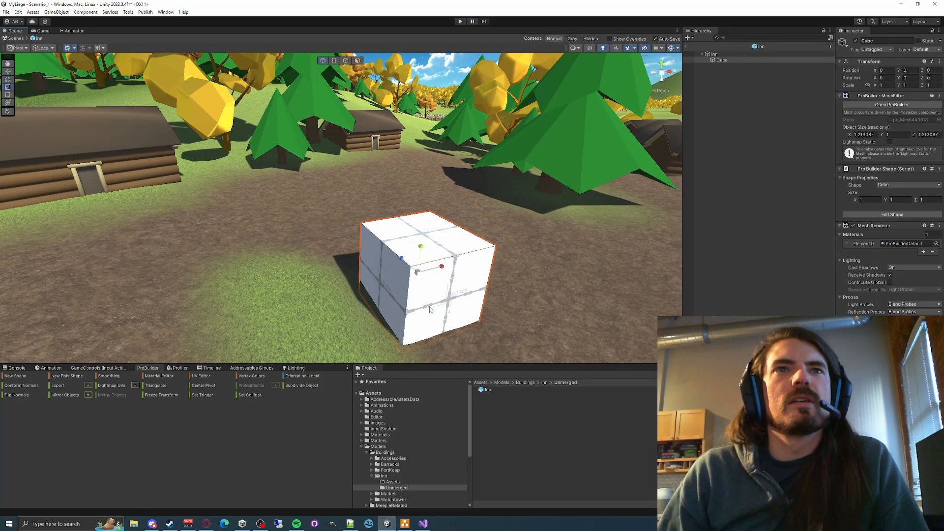
pyautogui.press('t')
pyautogui.press('r')
pyautogui.moveTo(424, 288); pyautogui.dragTo(411, 279, button='right')
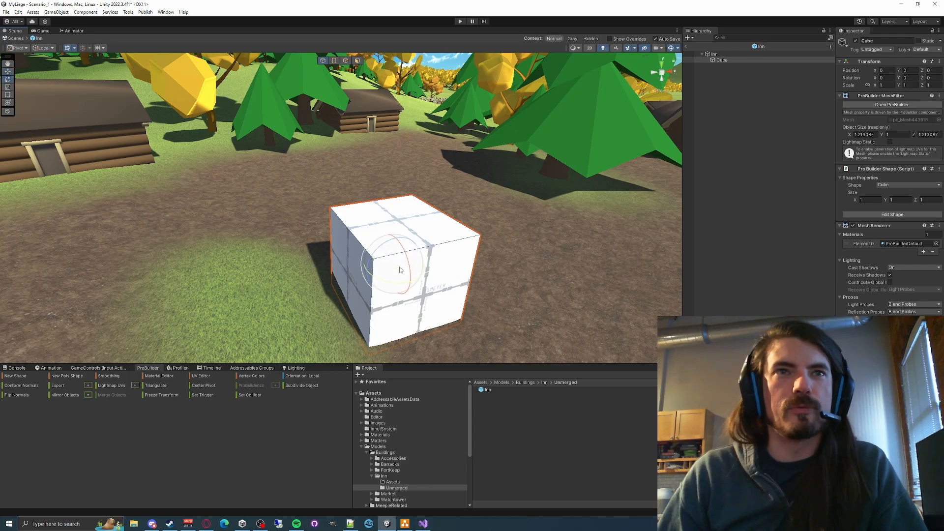
pyautogui.press('t')
pyautogui.press('w')
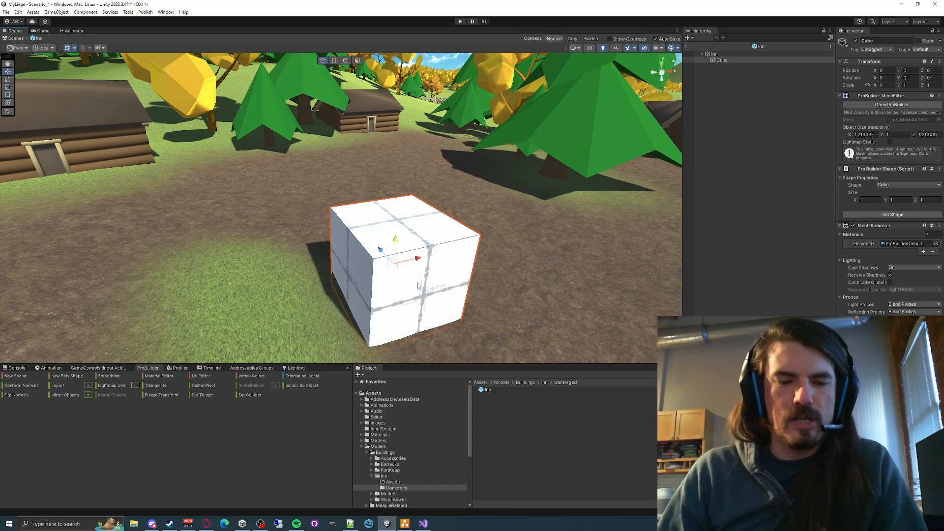
# - Move the cube along Z to about 0.444 and rotate it about Y to about -11.33 degrees
pyautogui.moveTo(382, 251); pyautogui.dragTo(361, 235)
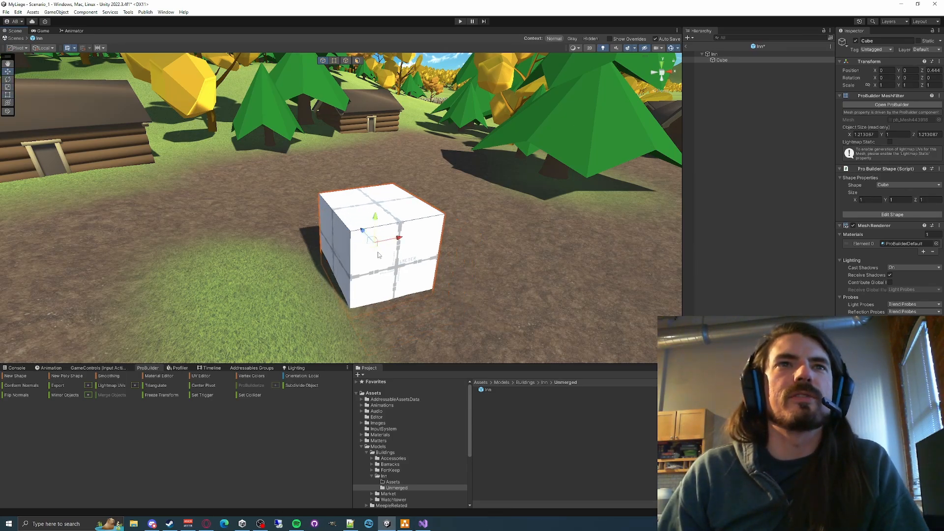
pyautogui.press('e')
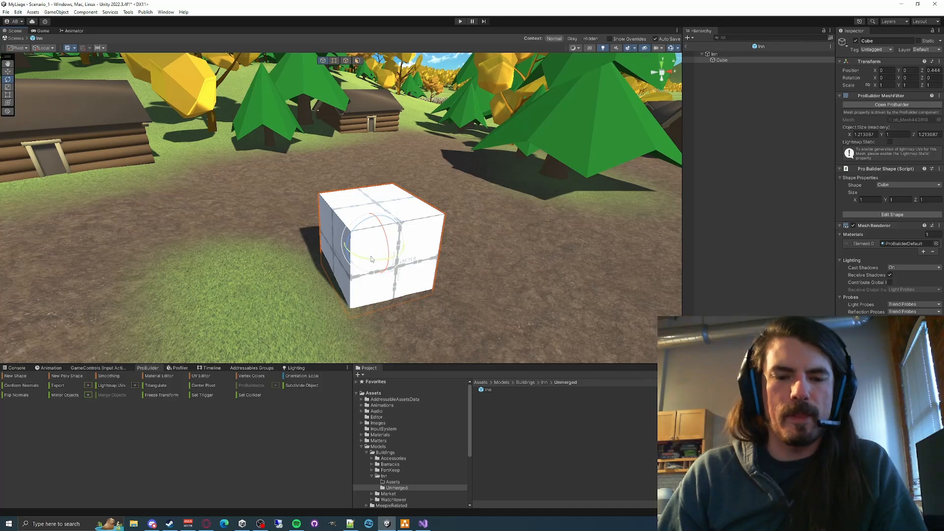
pyautogui.moveTo(364, 260)
pyautogui.mouseDown()
pyautogui.moveTo(461, 249)
pyautogui.moveTo(378, 268)
pyautogui.mouseUp()
# - Try scaling the cube's height to about 2.78 on Y, and undo the change
pyautogui.press('r')
pyautogui.moveTo(382, 223); pyautogui.dragTo(377, 168)
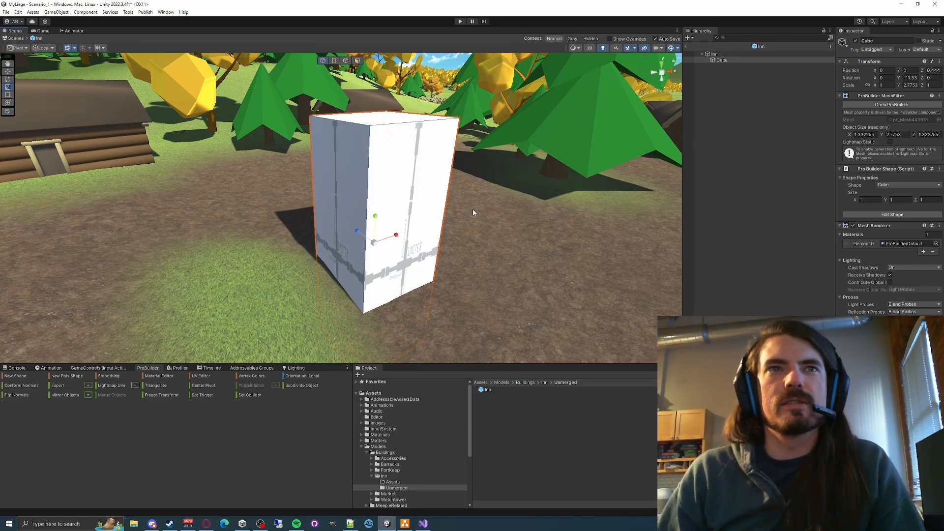
pyautogui.hotkey('ctrl', 'z')
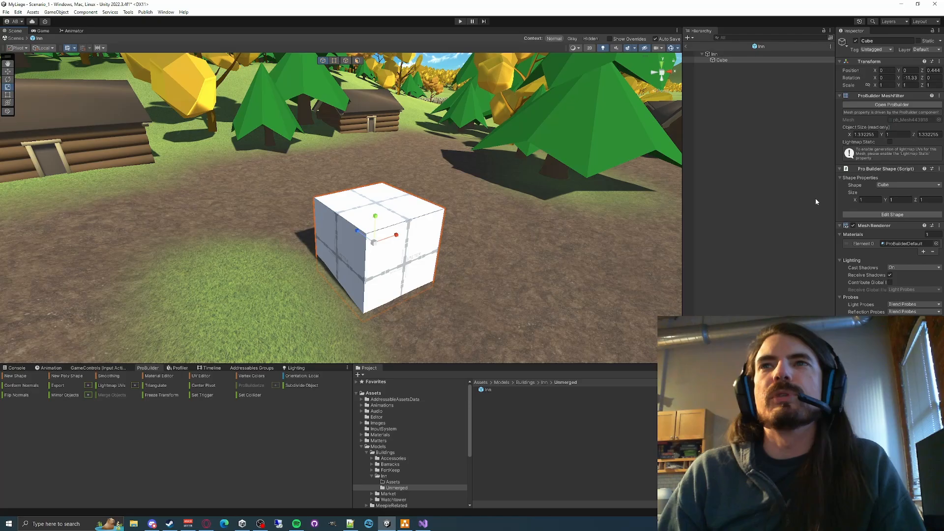
# - Try resizing the cube with the Rect tool, and undo the changes
pyautogui.click(893, 200)
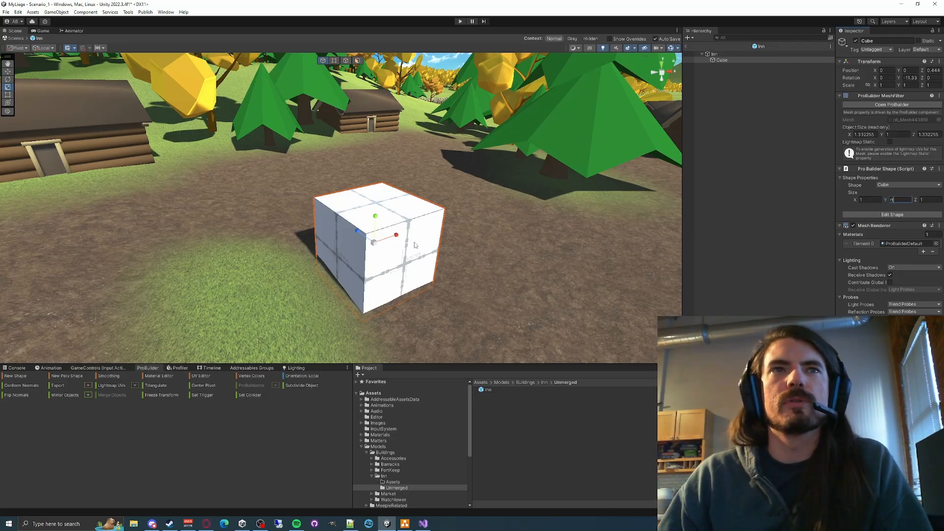
pyautogui.click(398, 236)
pyautogui.press('t')
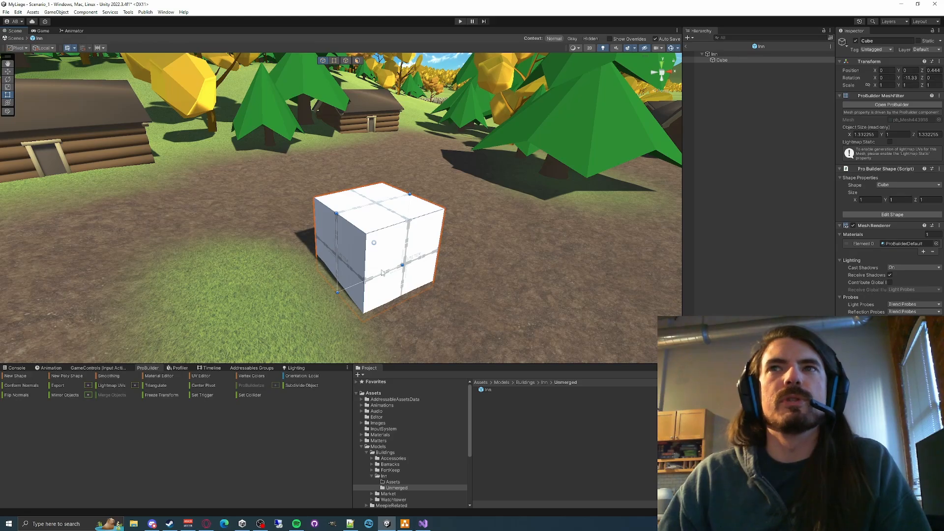
pyautogui.moveTo(383, 272); pyautogui.dragTo(371, 269, button='right')
pyautogui.moveTo(376, 257); pyautogui.dragTo(320, 276)
pyautogui.moveTo(389, 210); pyautogui.dragTo(391, 164)
pyautogui.hotkey('ctrl', 'z')
pyautogui.hotkey('ctrl', 'z')
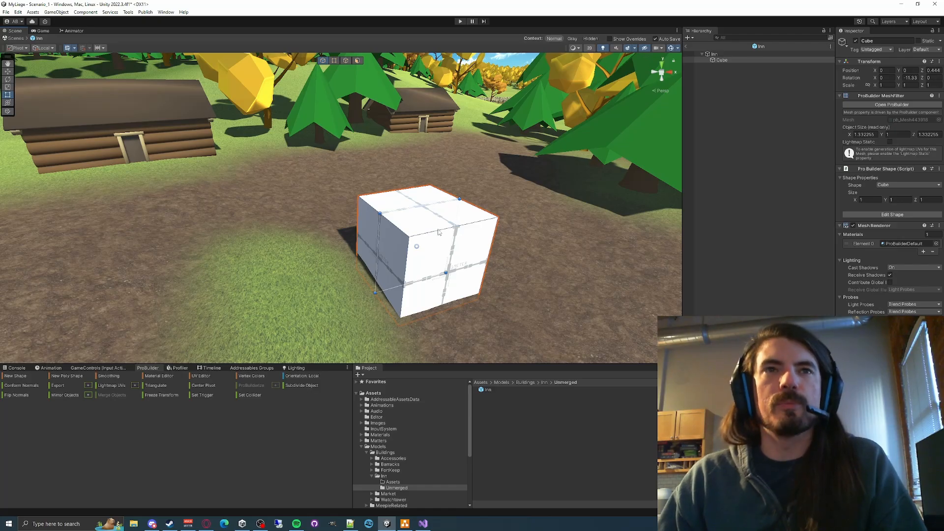
# - Collapse the cube's Mesh Renderer and Mesh Collider components and review its ProBuilder shape size values
pyautogui.press('w')
pyautogui.click(870, 199)
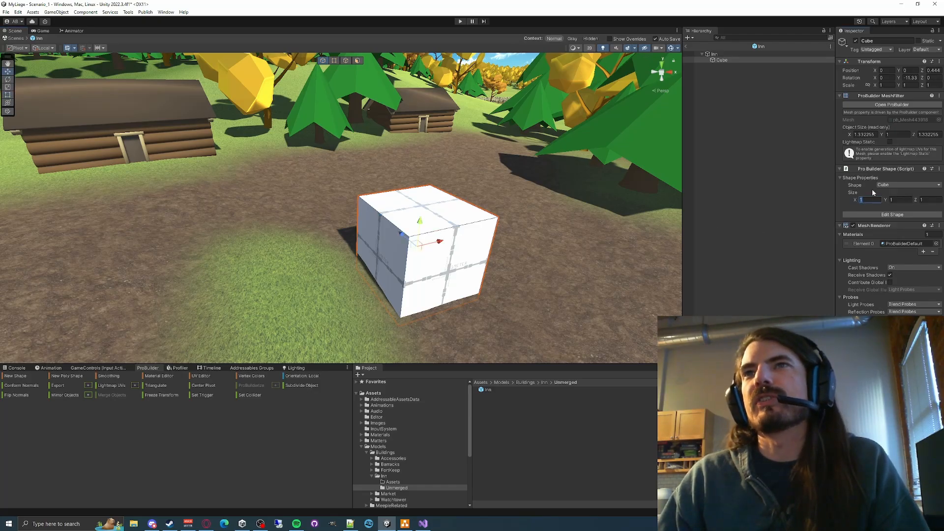
pyautogui.click(902, 199)
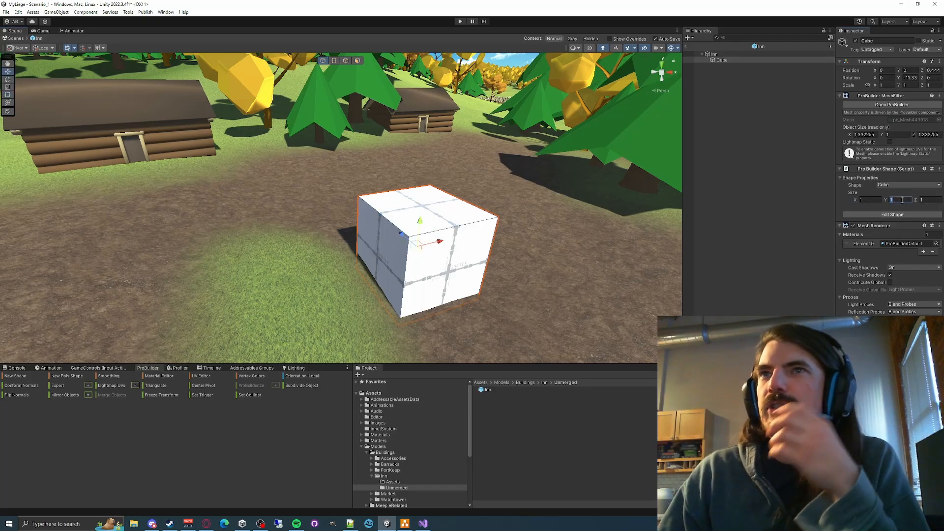
pyautogui.click(839, 226)
pyautogui.click(839, 234)
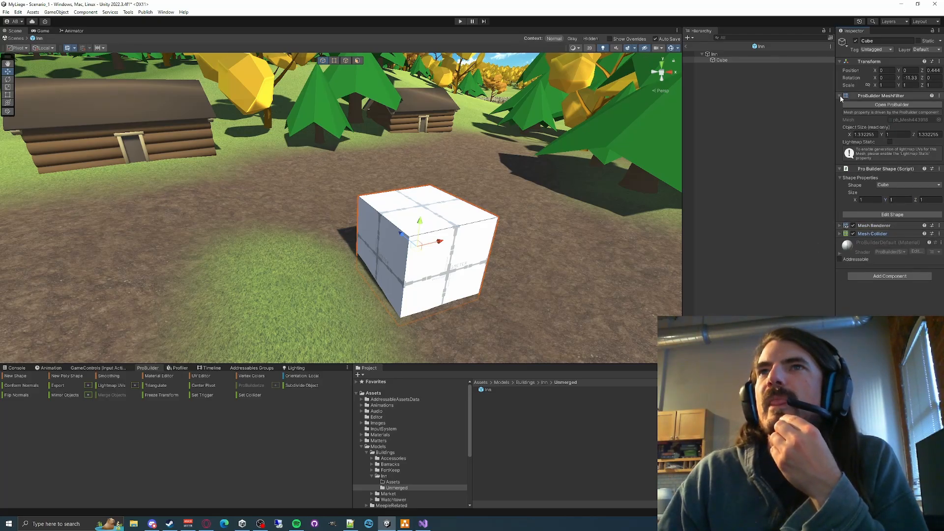
pyautogui.click(929, 200)
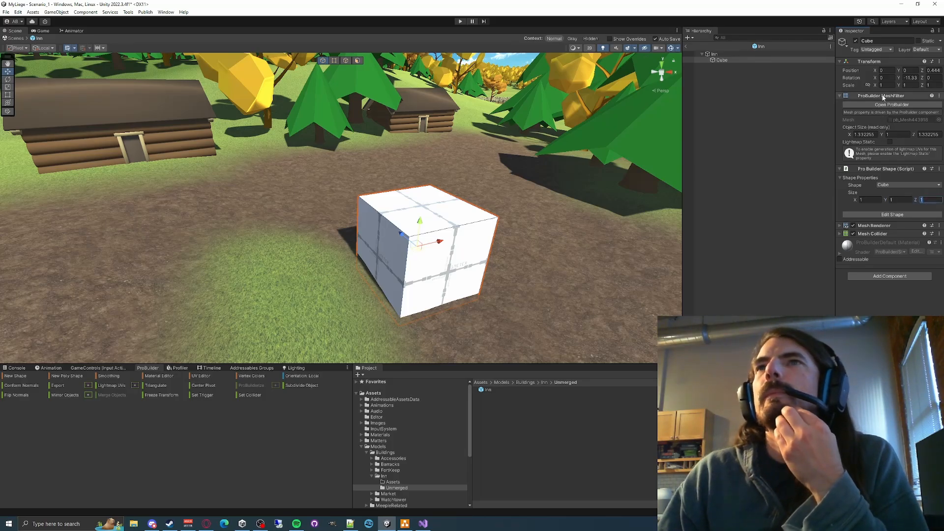
pyautogui.write('tree')
pyautogui.click(447, 256)
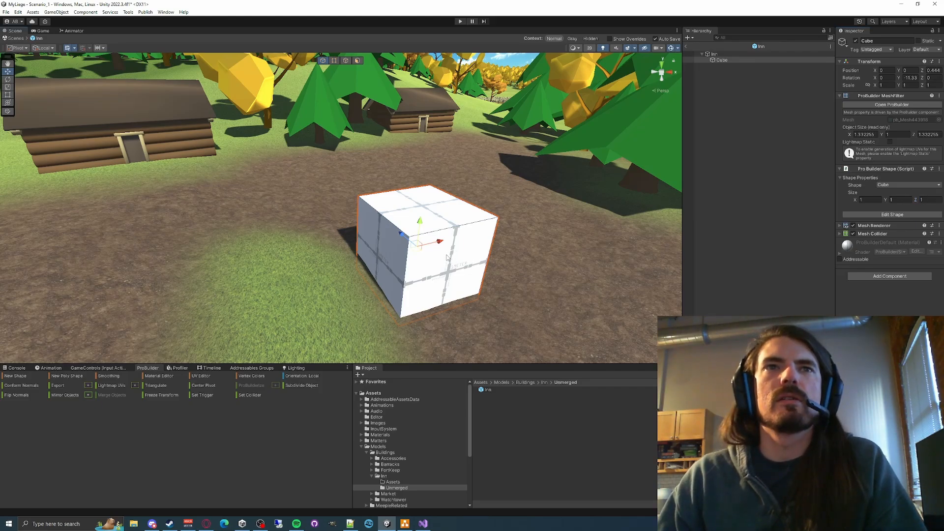
# - Try scaling the cube along X to about 3.29, enter Edit Shape mode, and undo the scaling
pyautogui.press('r')
pyautogui.moveTo(440, 241); pyautogui.dragTo(490, 225)
pyautogui.click(883, 216)
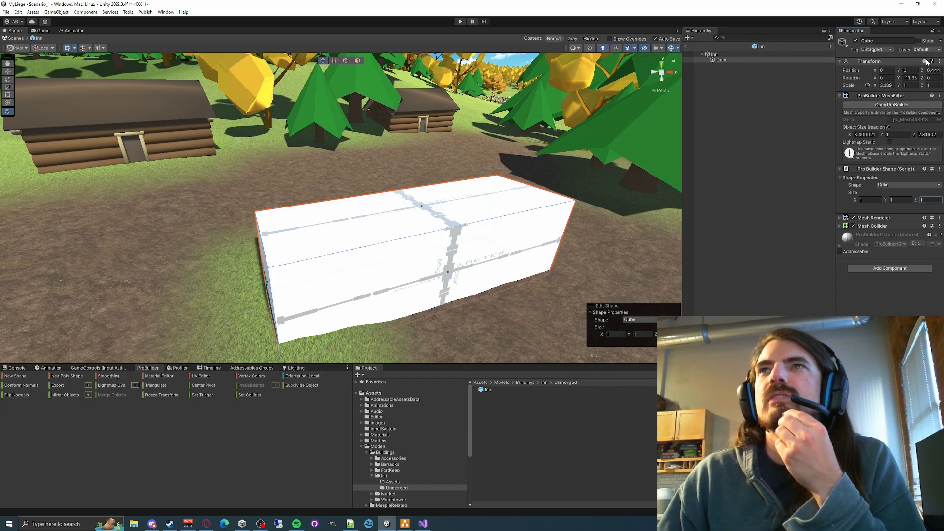
pyautogui.rightClick(881, 169)
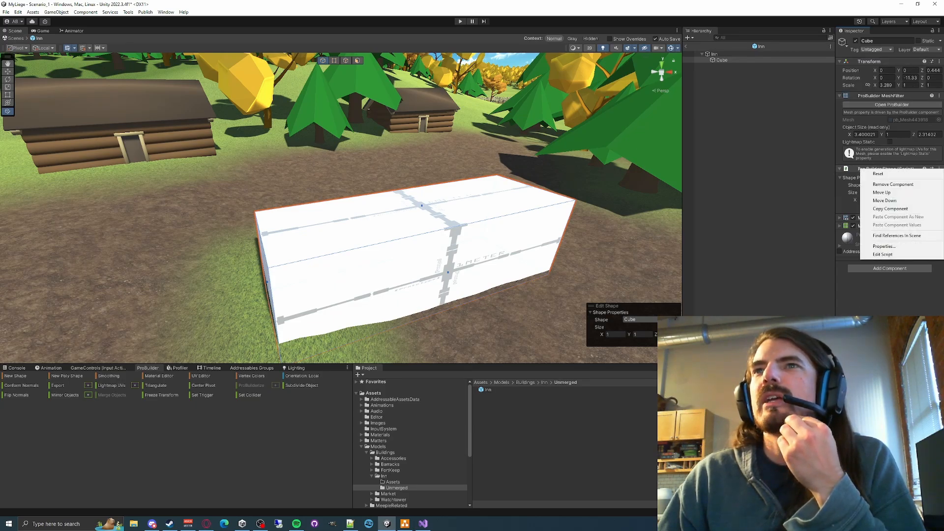
pyautogui.press('Escape')
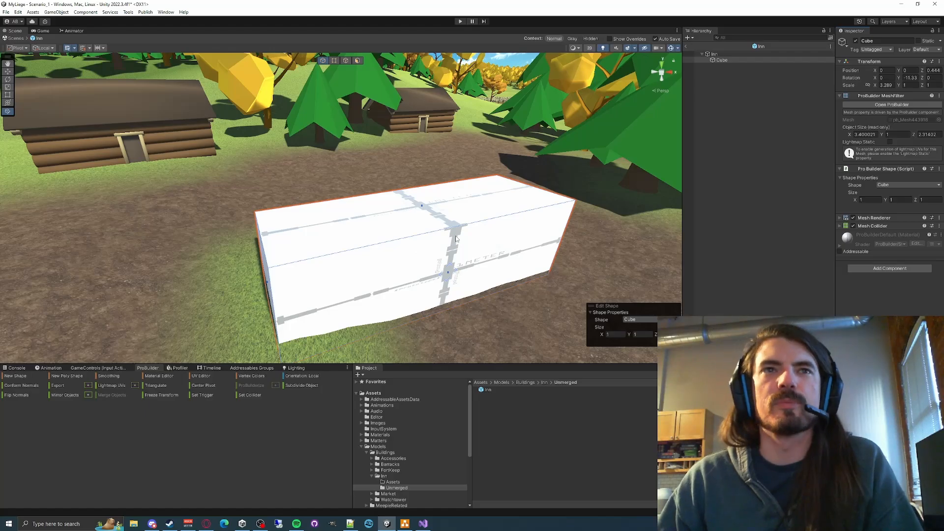
pyautogui.hotkey('ctrl', 'z')
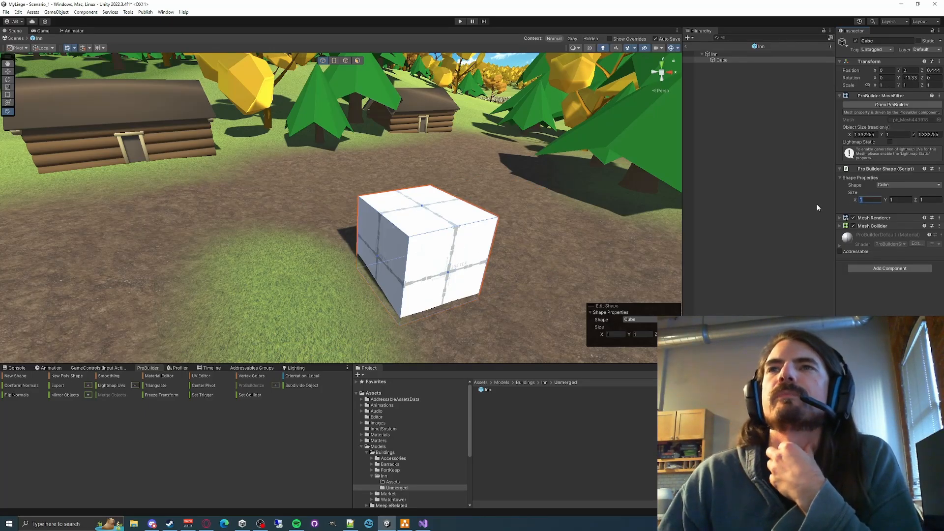
pyautogui.moveTo(441, 262); pyautogui.dragTo(349, 292, button='right')
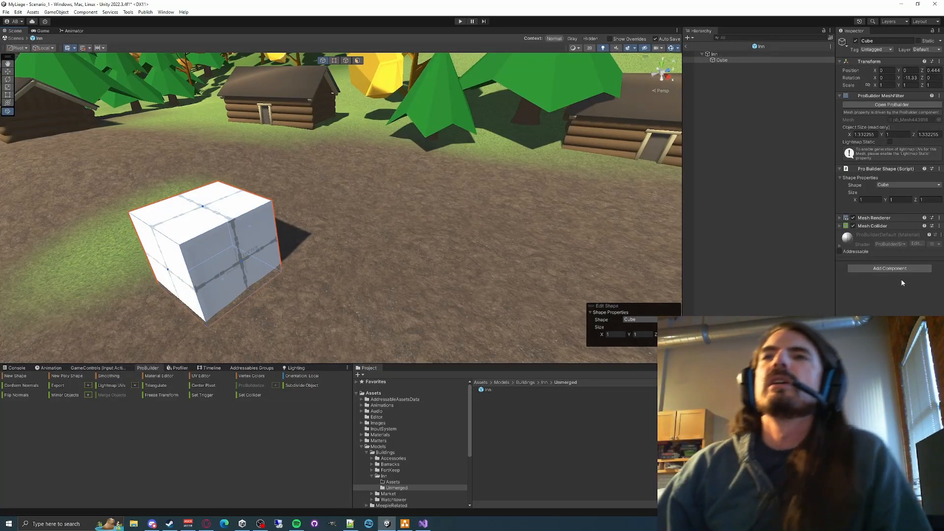
pyautogui.click(869, 199)
pyautogui.moveTo(355, 265); pyautogui.dragTo(474, 220, button='right')
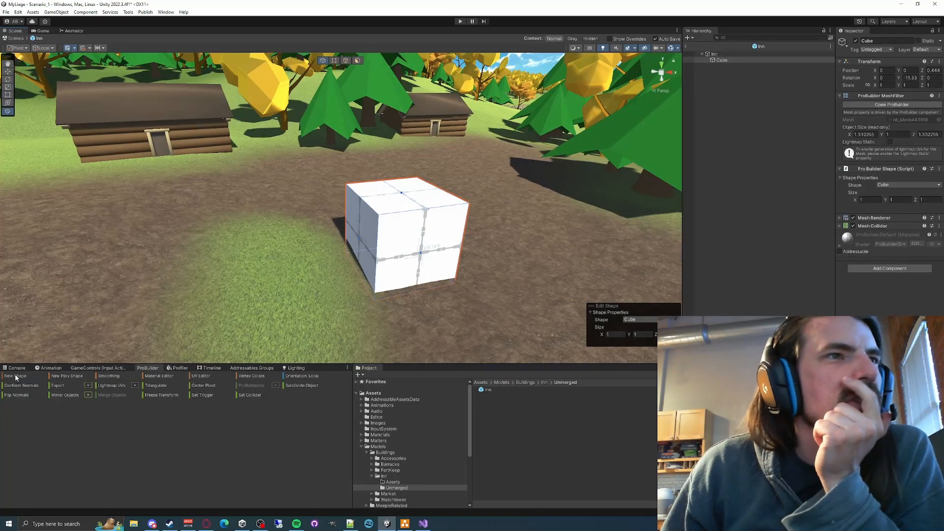
# - Place the Meeple prefab from the Prefabs/Meeples folder on the ground beside the cube in the Inn prefab
pyautogui.click(378, 446)
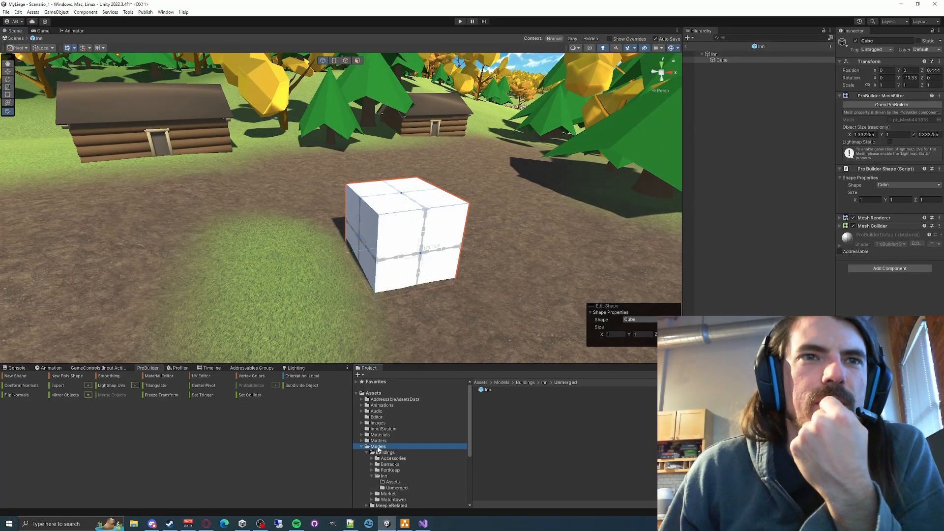
pyautogui.click(385, 452)
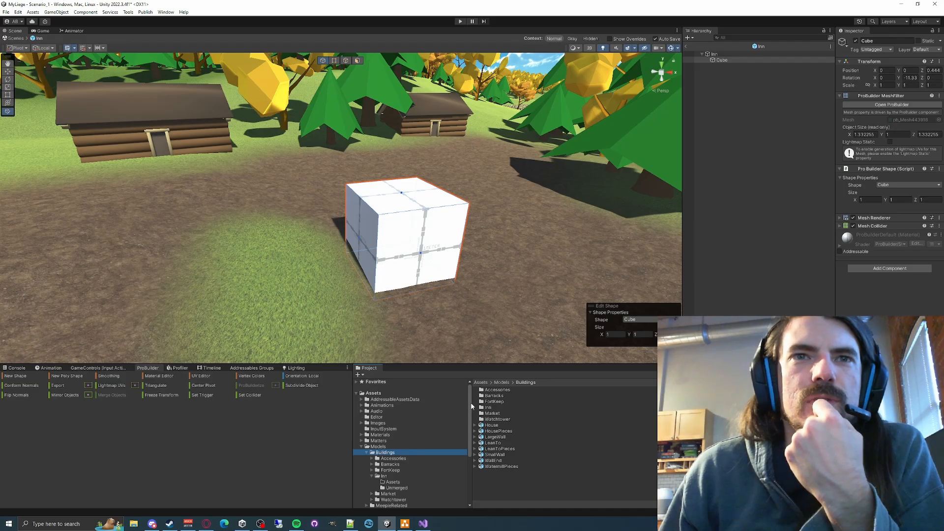
pyautogui.scroll(-2, 393, 457)
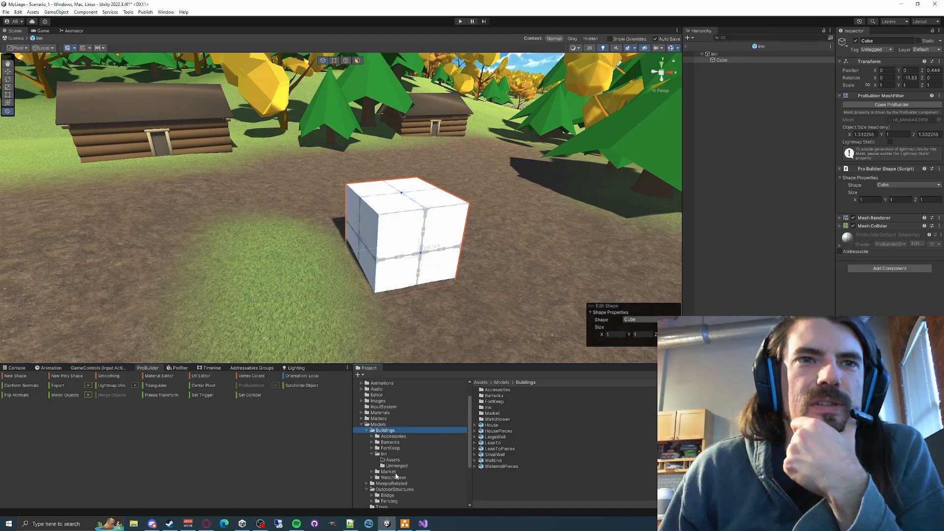
pyautogui.scroll(-2, 381, 450)
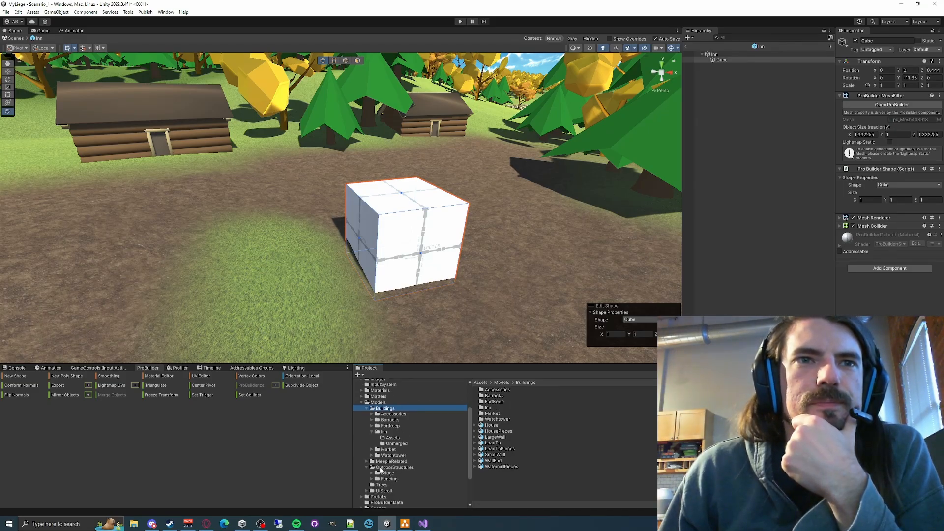
pyautogui.click(384, 462)
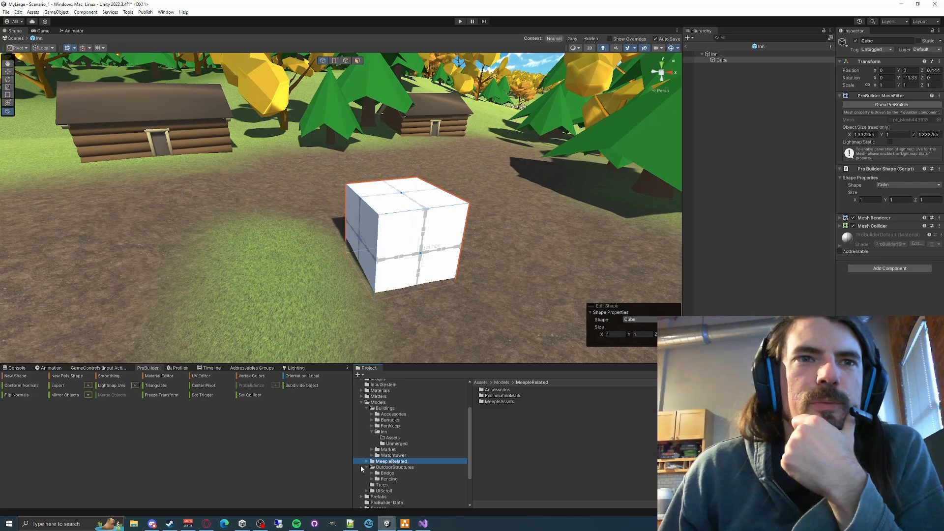
pyautogui.click(369, 468)
pyautogui.click(362, 497)
pyautogui.click(378, 497)
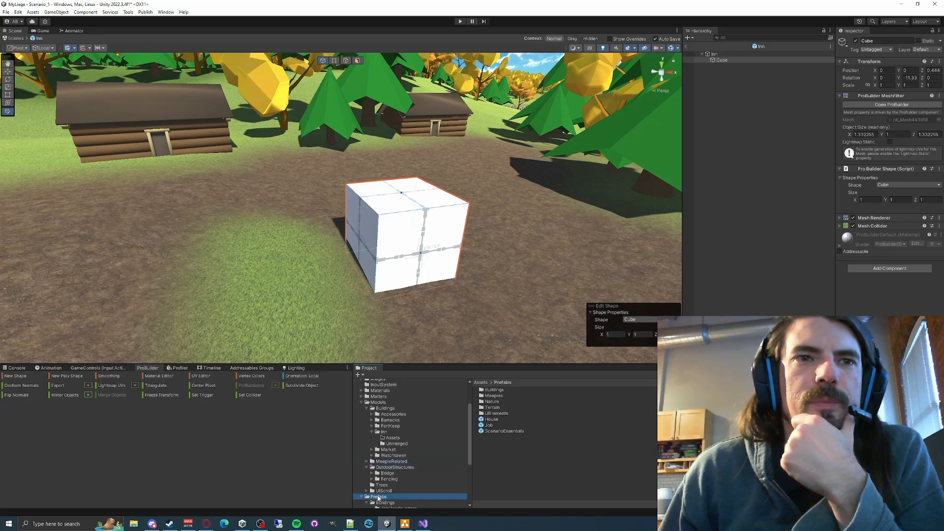
pyautogui.doubleClick(494, 396)
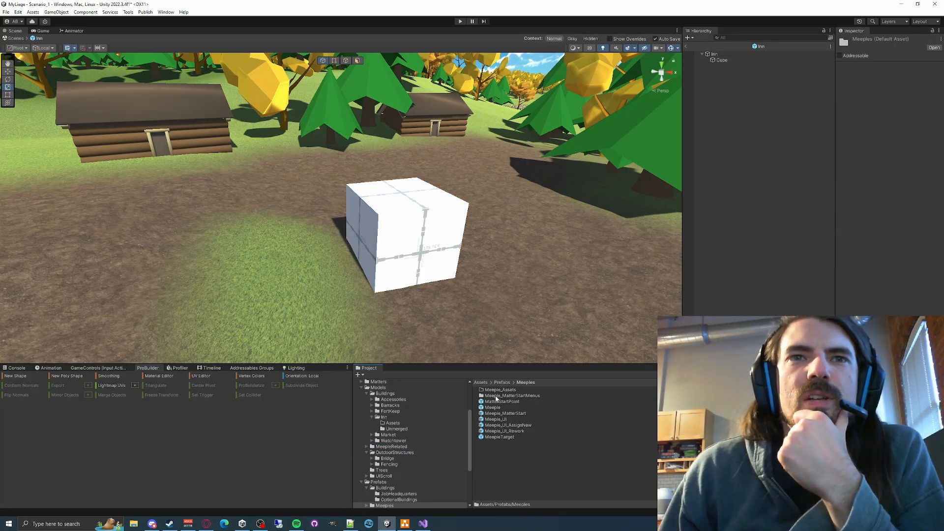
pyautogui.moveTo(492, 407); pyautogui.dragTo(502, 317)
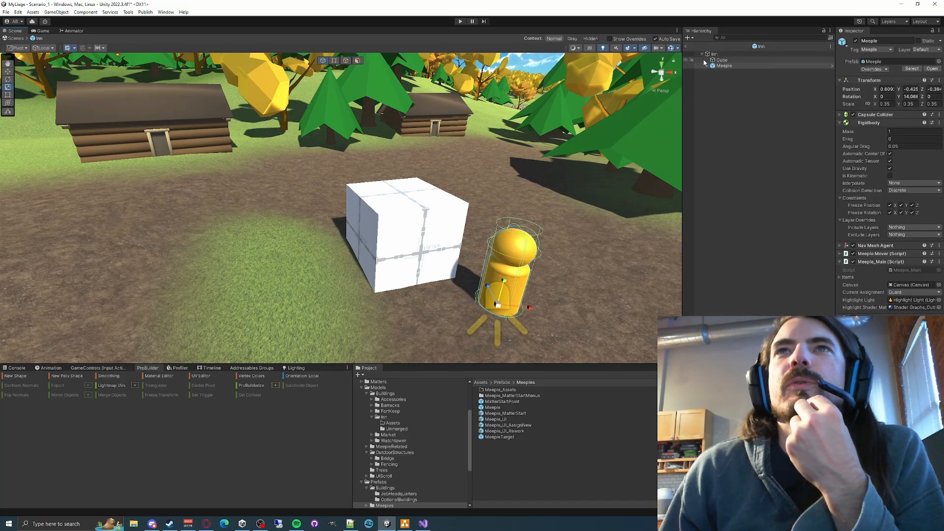
# - Set the cube's ProBuilder shape size to 1.5 on Y
pyautogui.click(720, 60)
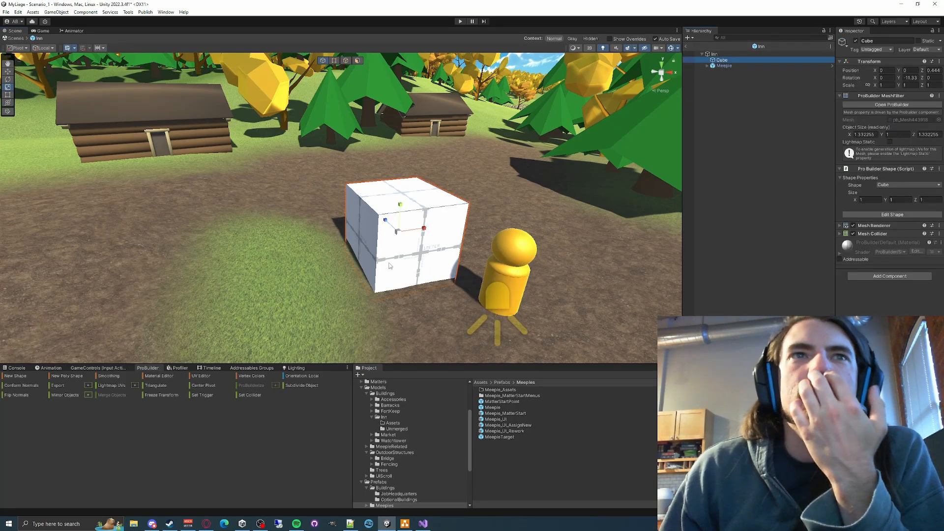
pyautogui.click(898, 200)
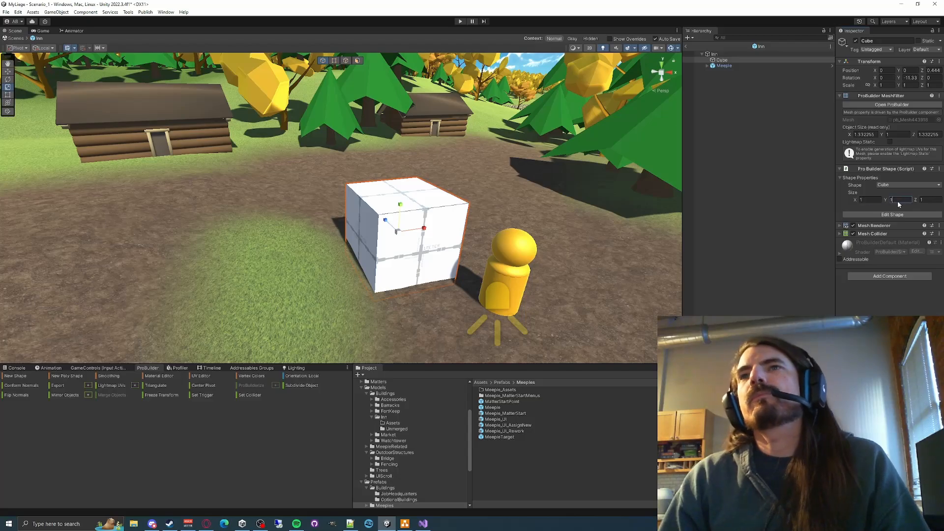
pyautogui.write('.5')
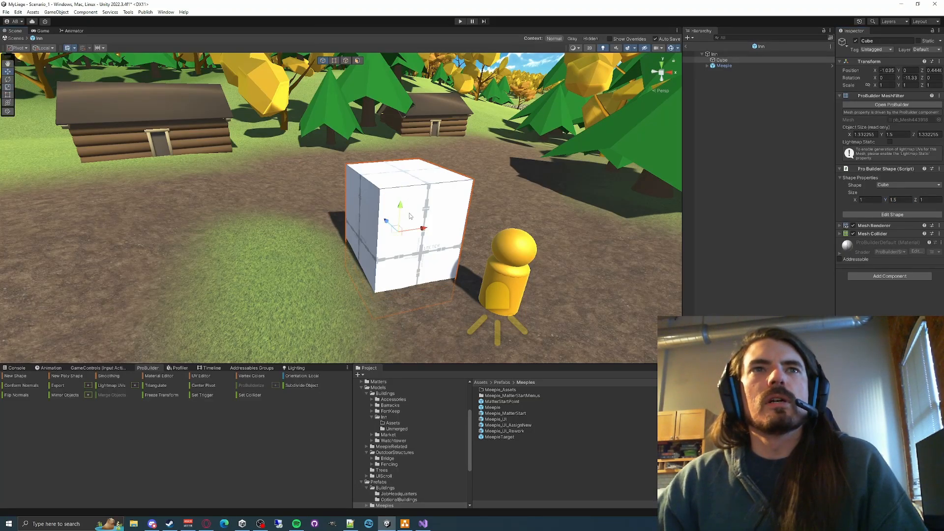
# - Raise the cube so its base rests at ground level and move the Meeple directly in front of it
pyautogui.moveTo(401, 210); pyautogui.dragTo(402, 189)
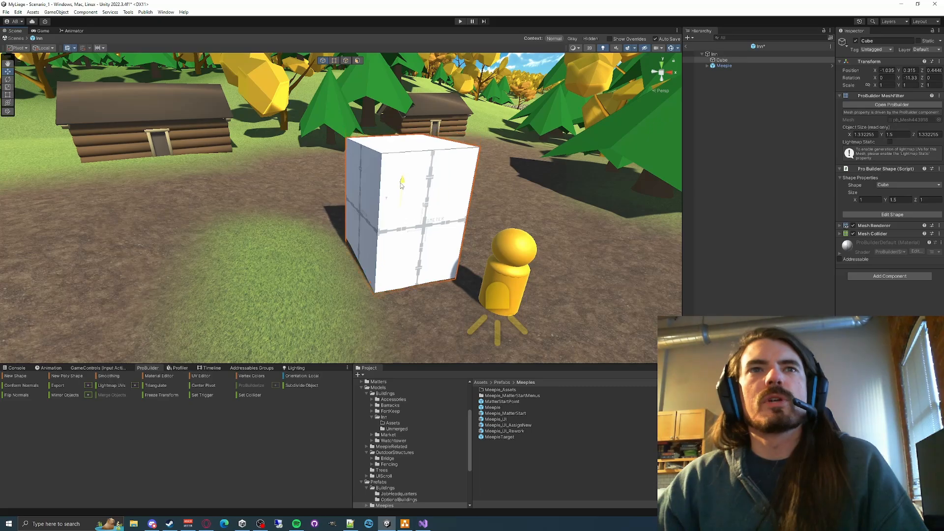
pyautogui.click(503, 281)
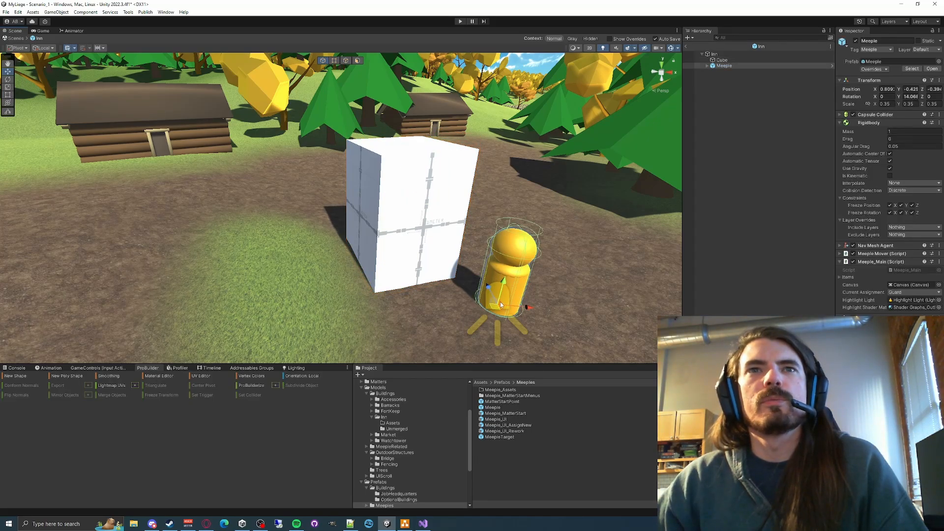
pyautogui.moveTo(496, 309); pyautogui.dragTo(428, 303)
# - Set the cube's ProBuilder shape size to 1.25 on Y and lower the cube to about 0.236 on Y
pyautogui.click(372, 223)
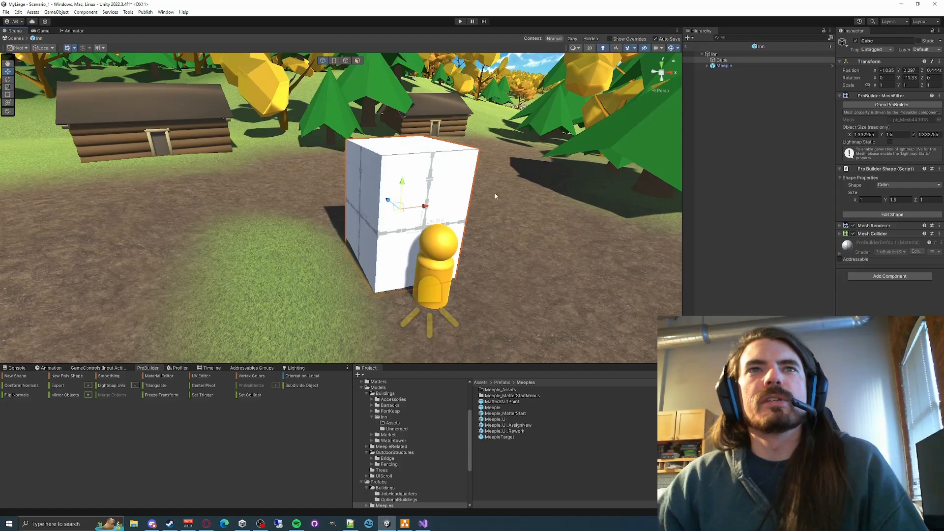
pyautogui.write('1.25')
pyautogui.press('Return')
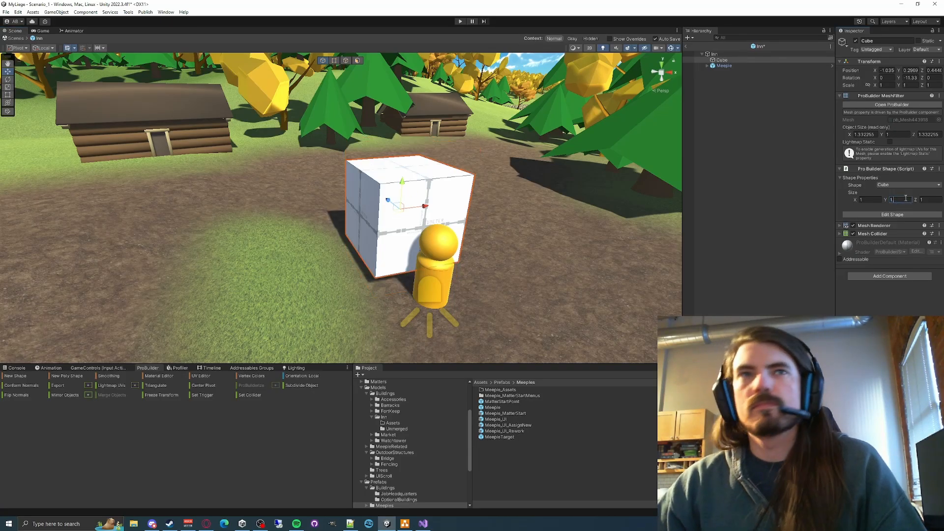
pyautogui.press('s')
pyautogui.moveTo(331, 193); pyautogui.dragTo(404, 207, button='right')
pyautogui.press('a')
pyautogui.press('w')
pyautogui.press('d')
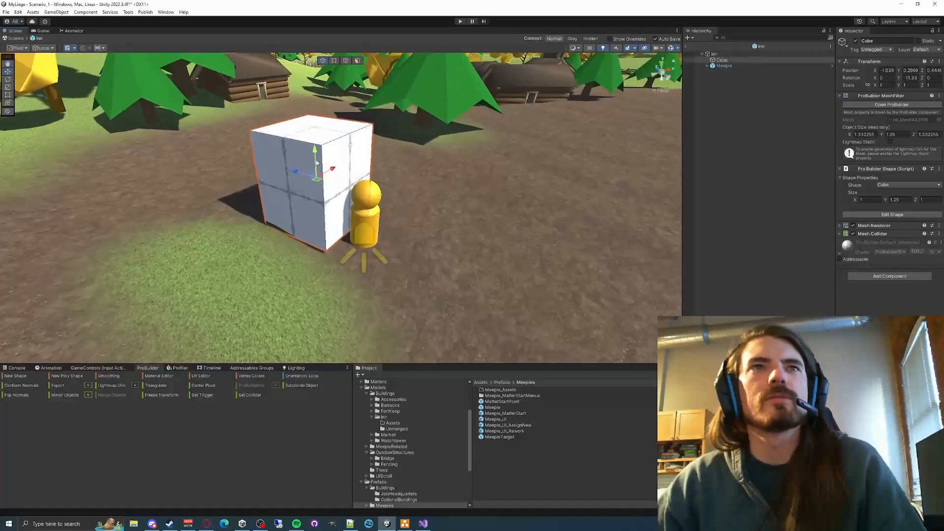
pyautogui.moveTo(315, 154); pyautogui.dragTo(323, 173)
# - Move the Meeple next to the nearby log cabin's doorway and compare its height with the building
pyautogui.click(736, 66)
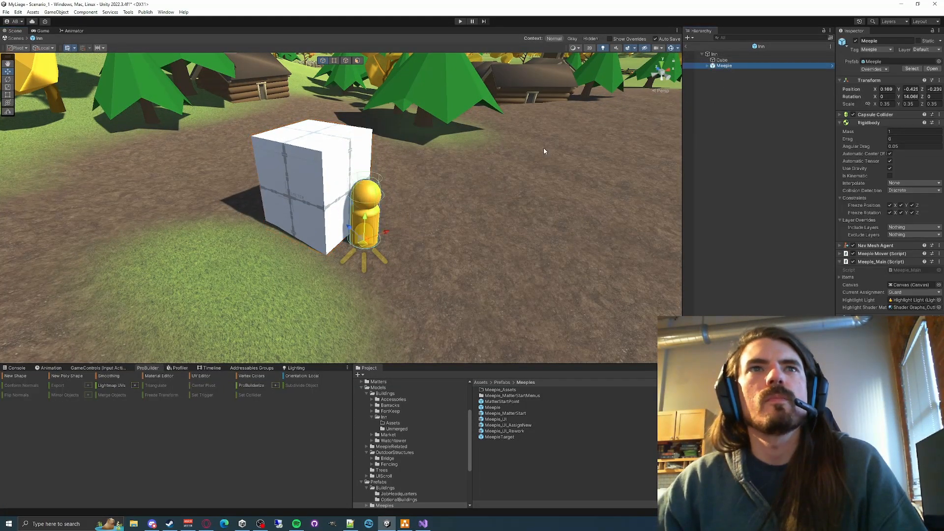
pyautogui.press('f')
pyautogui.moveTo(436, 273); pyautogui.dragTo(49, 190)
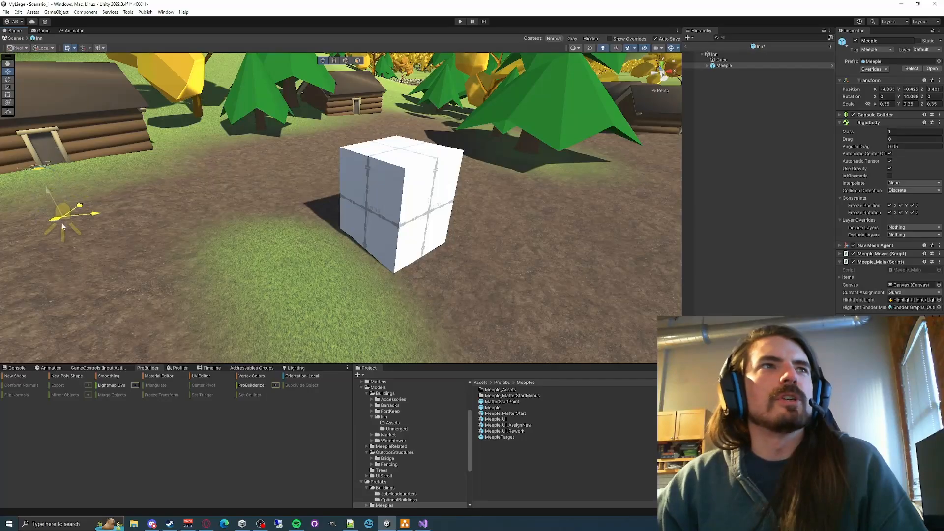
pyautogui.moveTo(62, 226); pyautogui.dragTo(75, 232)
pyautogui.moveTo(62, 201); pyautogui.dragTo(50, 146)
pyautogui.moveTo(241, 148); pyautogui.dragTo(204, 134, button='right')
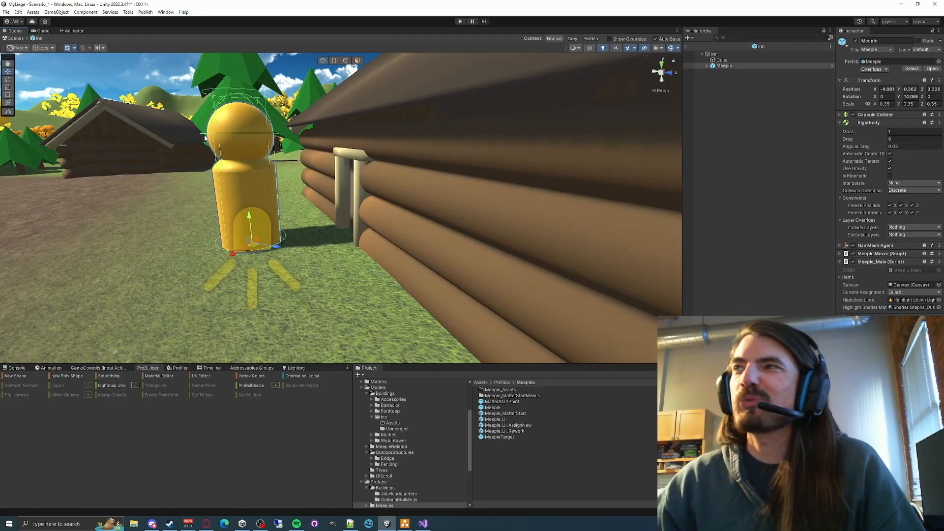
pyautogui.moveTo(205, 138); pyautogui.dragTo(255, 209, button='right')
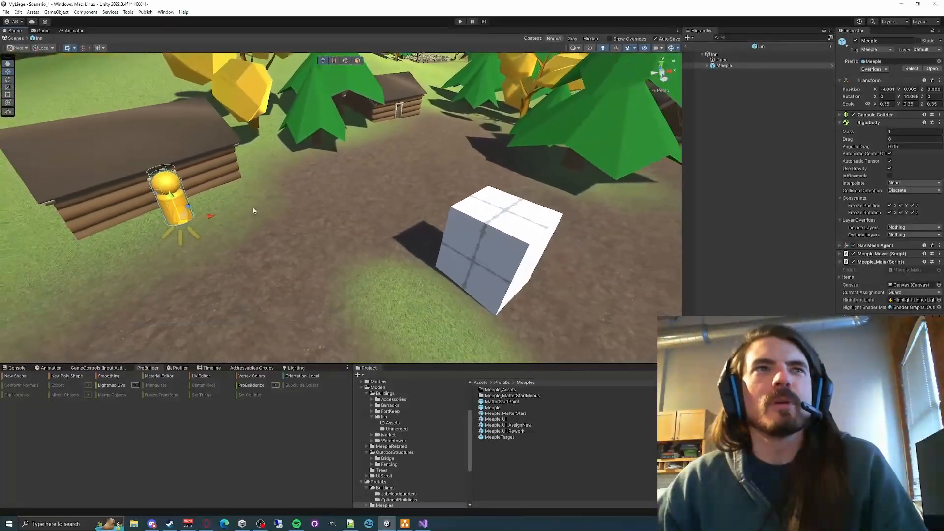
# - Move the Meeple back onto the ground in front of the cube
pyautogui.moveTo(182, 225); pyautogui.dragTo(580, 295)
pyautogui.moveTo(579, 295); pyautogui.dragTo(421, 195, button='right')
pyautogui.moveTo(436, 207); pyautogui.dragTo(422, 269)
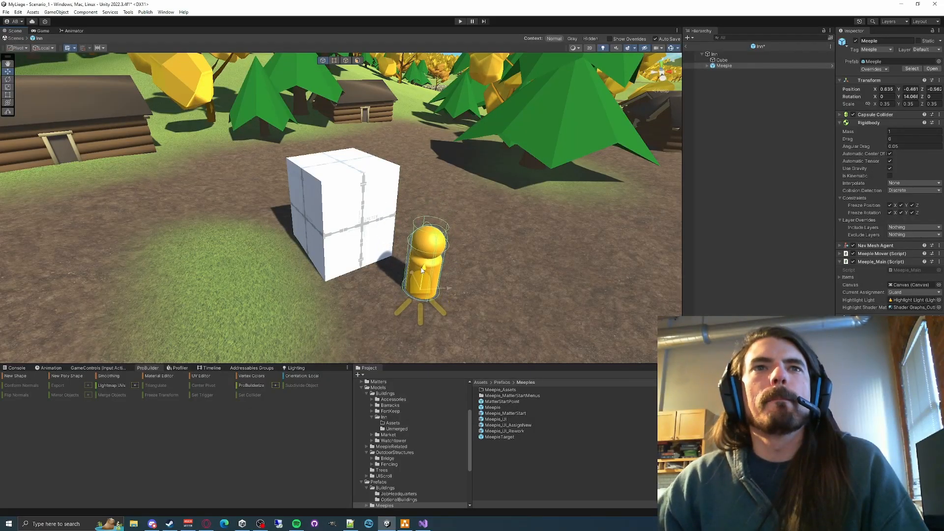
# - Try moving the cube beside the log cabin to compare their sizes, and undo the move
pyautogui.click(347, 232)
pyautogui.moveTo(340, 213); pyautogui.dragTo(153, 92)
pyautogui.moveTo(269, 130); pyautogui.dragTo(308, 99, button='right')
pyautogui.press('w')
pyautogui.press('a')
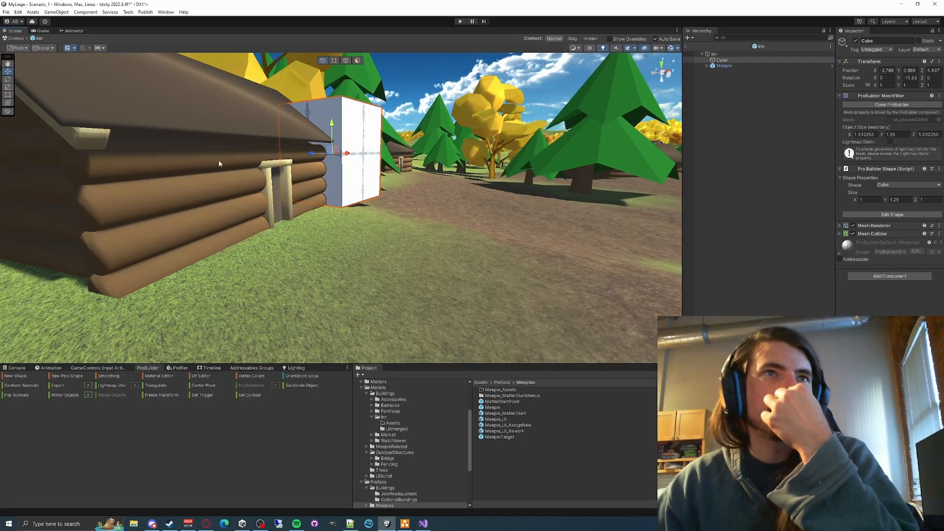
pyautogui.moveTo(218, 161); pyautogui.dragTo(384, 202, button='right')
pyautogui.hotkey('ctrl', 'z')
pyautogui.hotkey('ctrl', 'z')
# - Set the cube's ProBuilder shape size to 3 on X and 2 on Z
pyautogui.moveTo(394, 168); pyautogui.dragTo(686, 140, button='right')
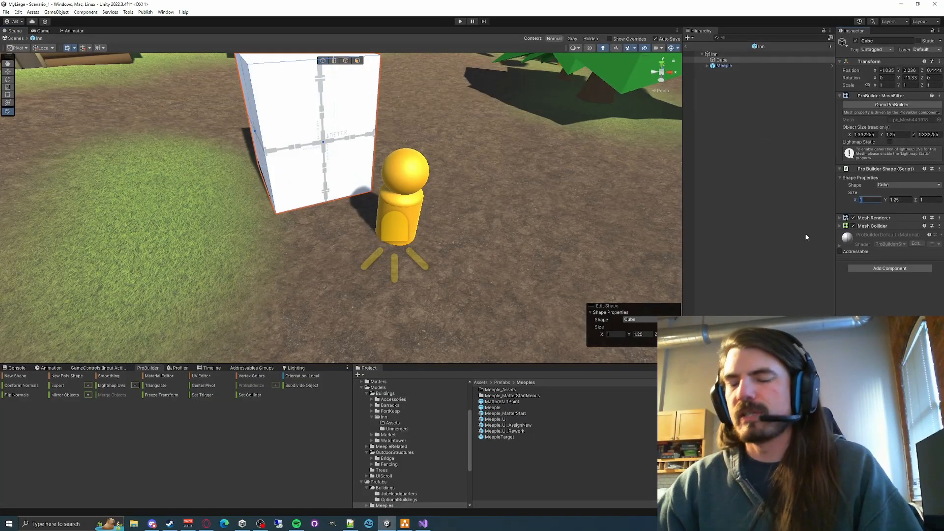
pyautogui.write('3')
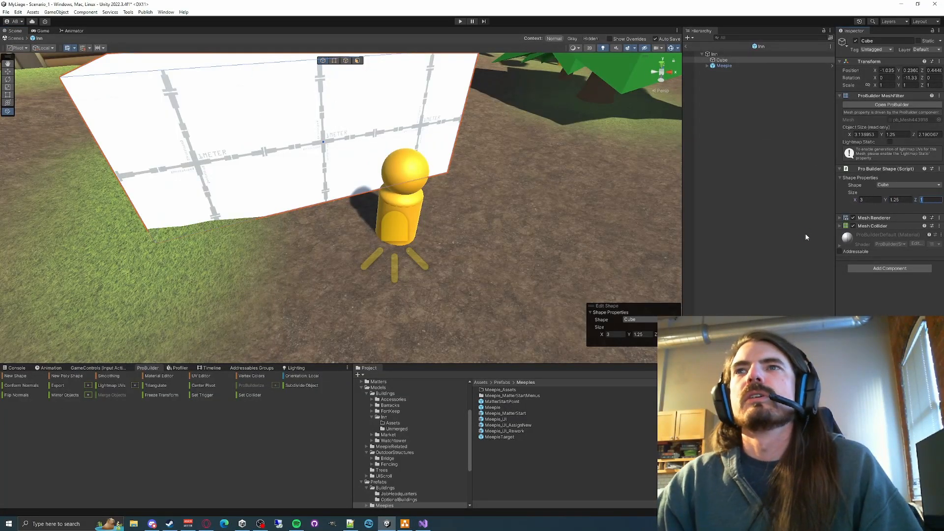
pyautogui.write('2')
# - Move the enlarged cube to about 1.228 on X and 0.825 on Z behind the Meeple, lowering it to about 0.139 on Y
pyautogui.moveTo(383, 162); pyautogui.dragTo(387, 183, button='right')
pyautogui.press('w')
pyautogui.moveTo(364, 175); pyautogui.dragTo(407, 153)
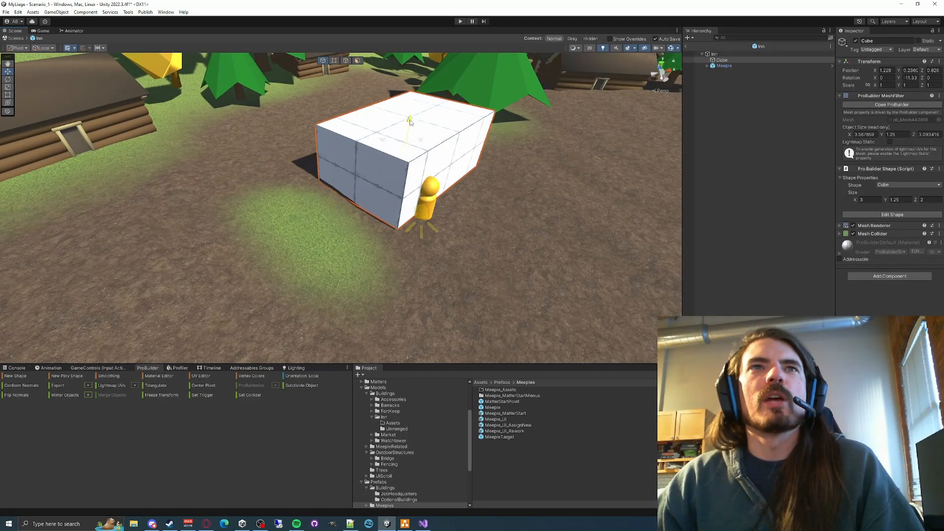
pyautogui.moveTo(409, 121); pyautogui.dragTo(408, 123)
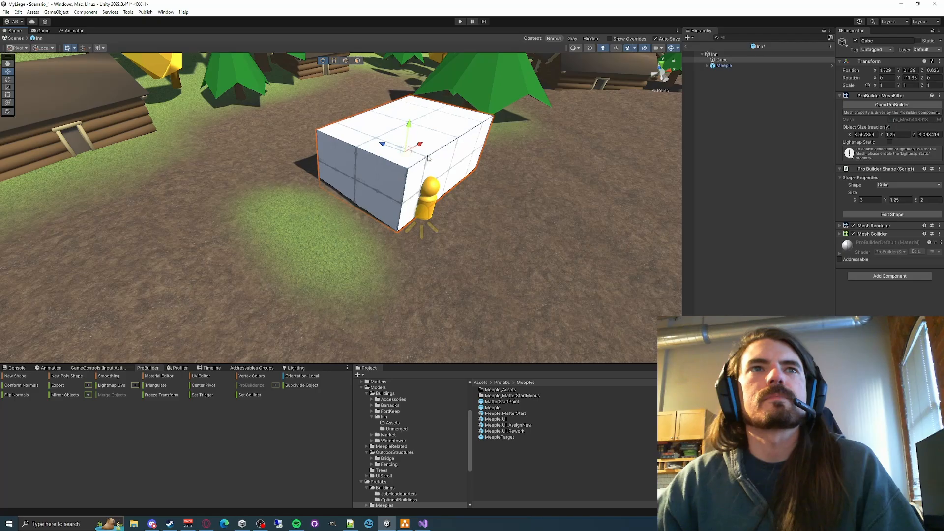
# - Duplicate the cube and place the copy directly below the original in the object hierarchy
pyautogui.moveTo(427, 158); pyautogui.dragTo(676, 124, button='right')
pyautogui.hotkey('ctrl', 'd')
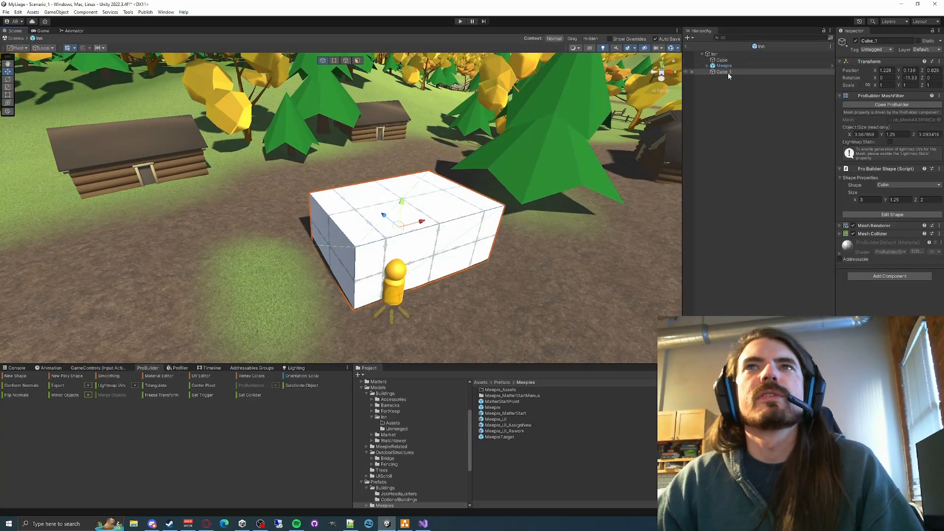
pyautogui.moveTo(726, 65); pyautogui.dragTo(724, 63)
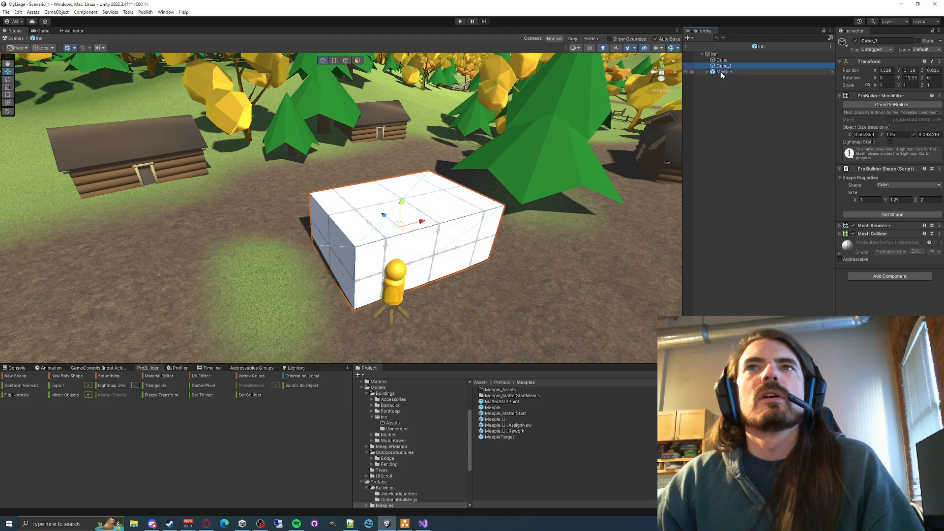
# - Create an empty child object named FrontEntry under Inn and parent both cubes to it
pyautogui.rightClick(714, 54)
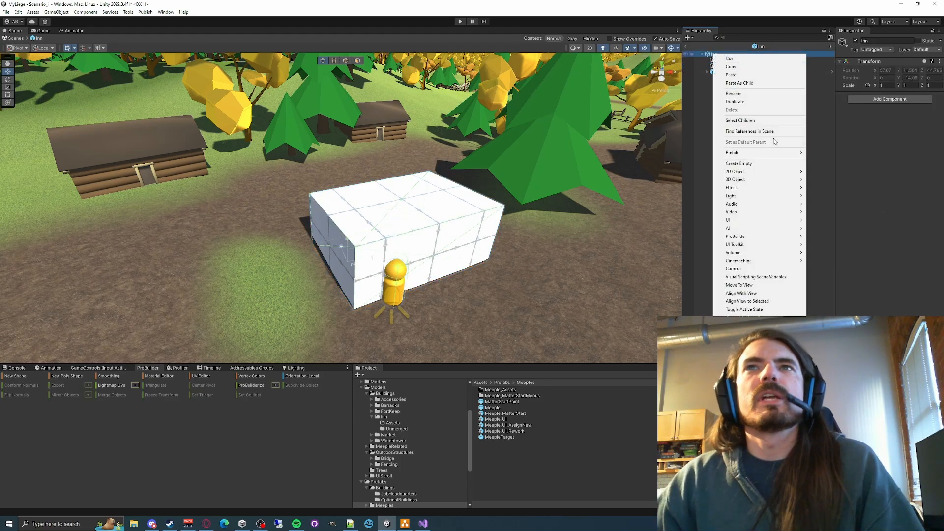
pyautogui.click(738, 163)
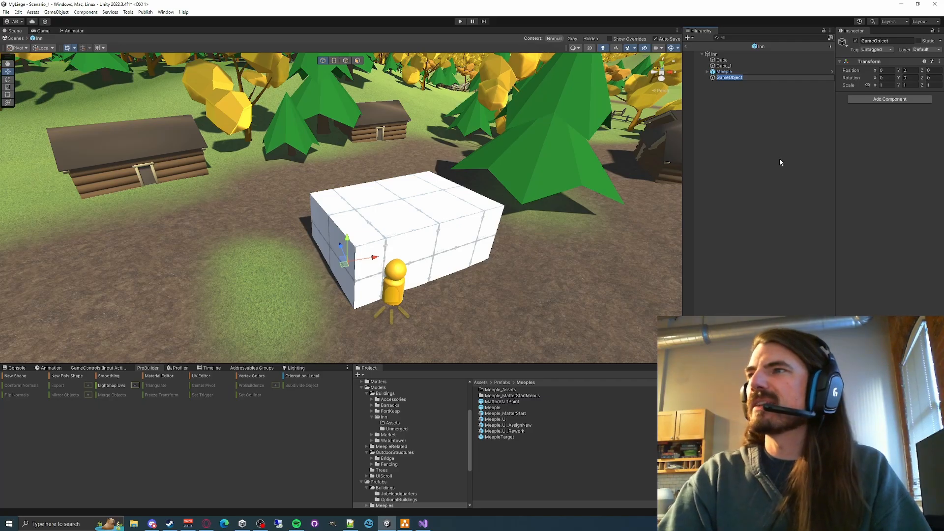
pyautogui.write('Front')
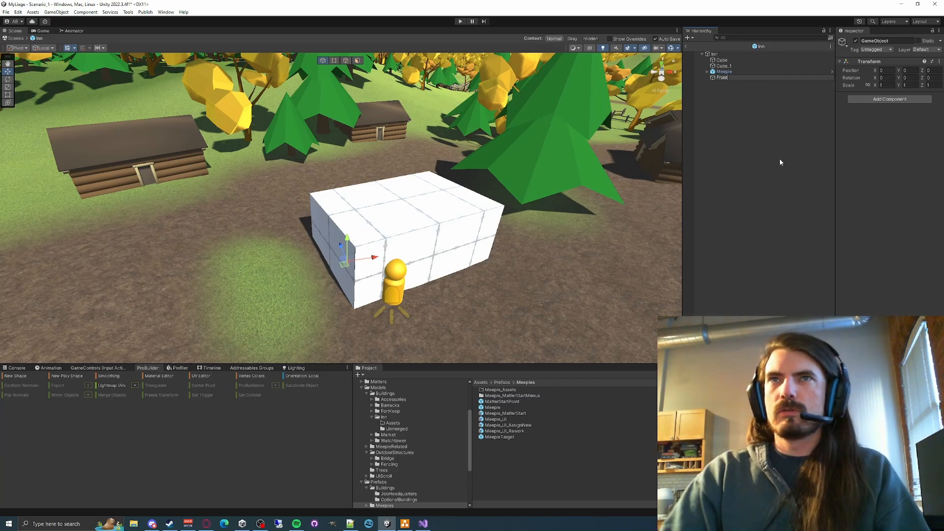
pyautogui.write('Entry')
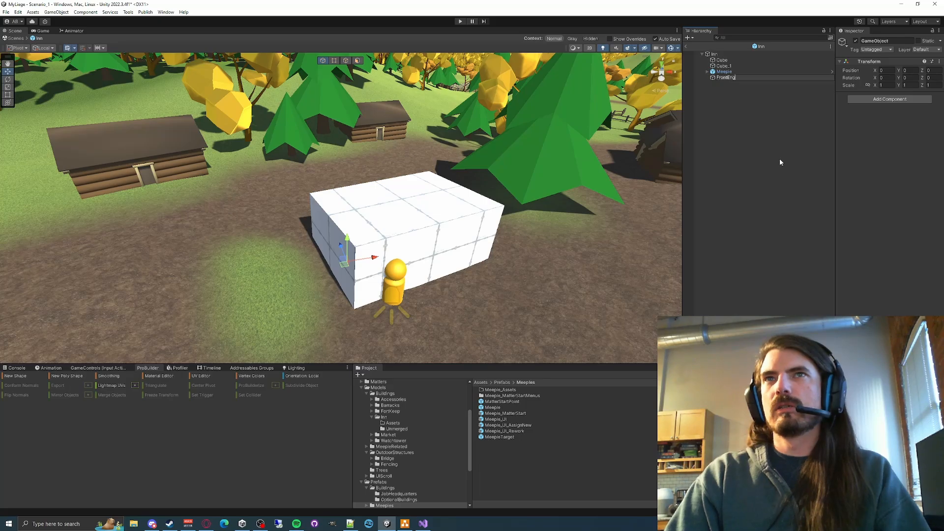
pyautogui.press('Return')
pyautogui.click(722, 61)
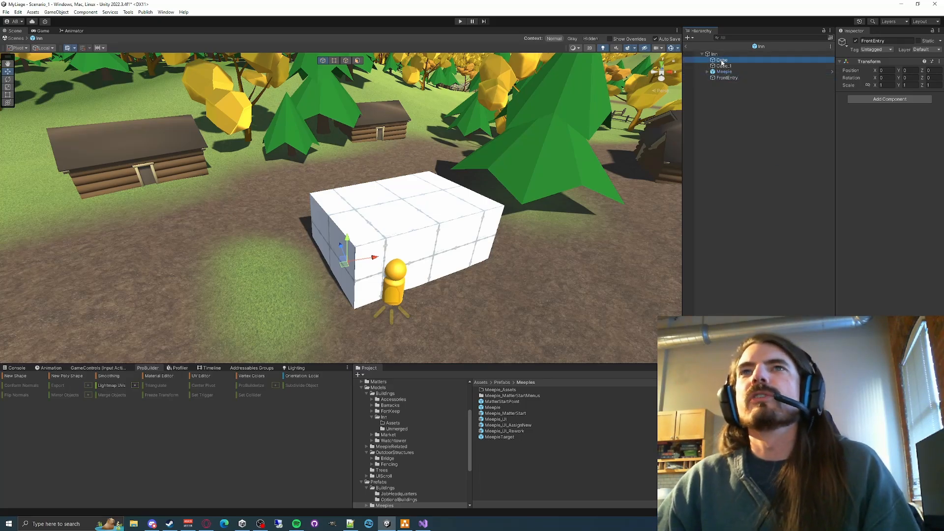
pyautogui.keyDown('shift'); pyautogui.click(725, 66); pyautogui.keyUp('shift')
pyautogui.moveTo(722, 61); pyautogui.dragTo(726, 79)
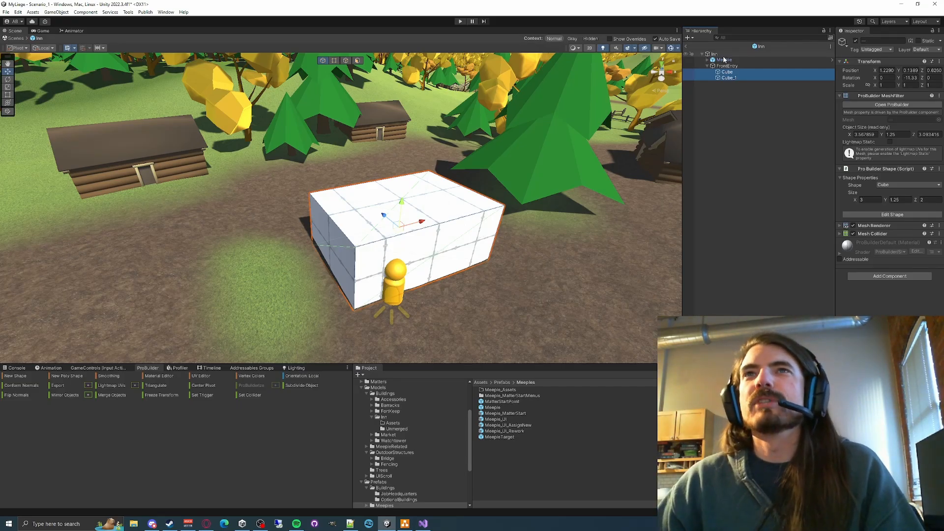
# - Create an empty child object named MainBuilding under Inn and reorder it above FrontEntry
pyautogui.click(727, 66)
pyautogui.click(716, 55)
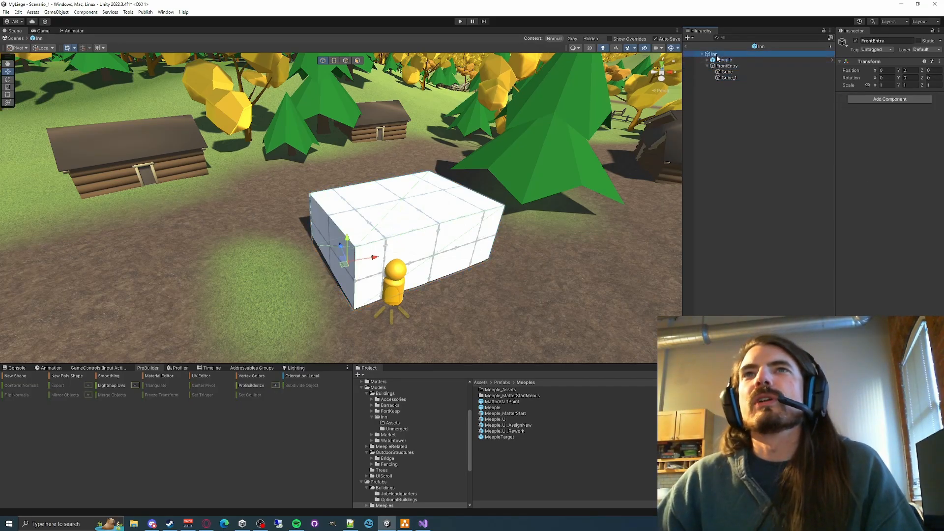
pyautogui.rightClick(717, 56)
pyautogui.click(751, 163)
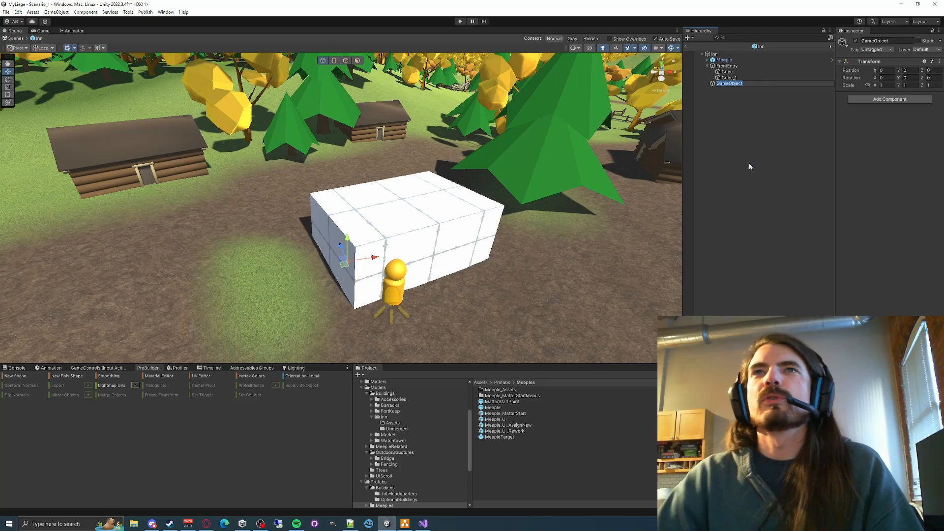
pyautogui.press('BackSpace')
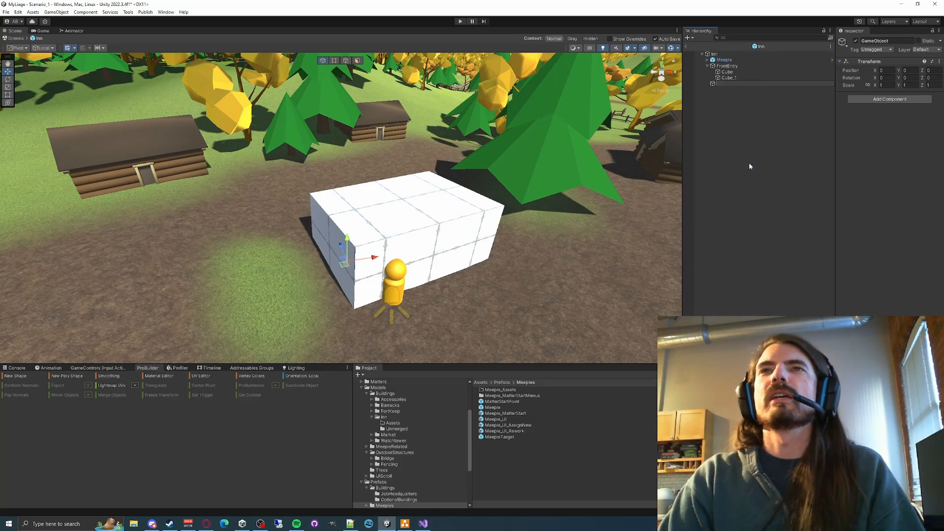
pyautogui.write('MainBuilding')
pyautogui.press('Return')
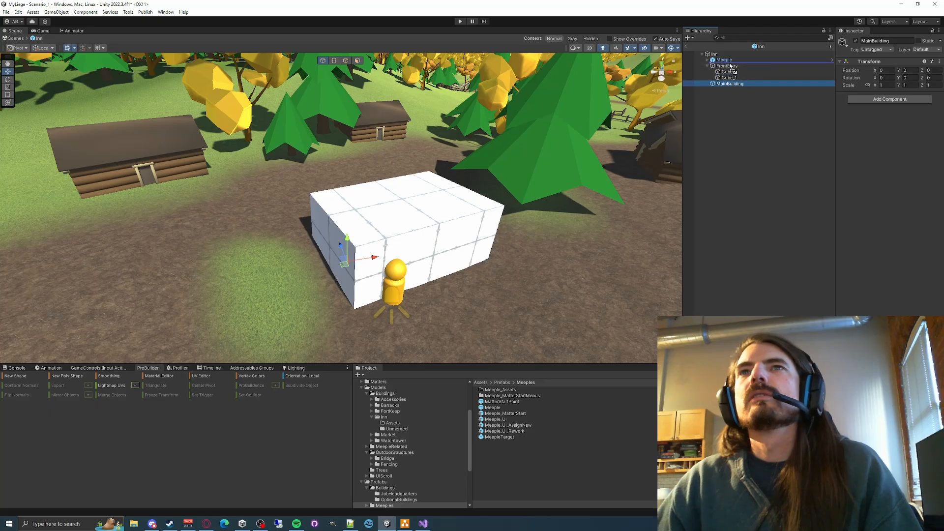
pyautogui.moveTo(730, 64); pyautogui.dragTo(731, 65)
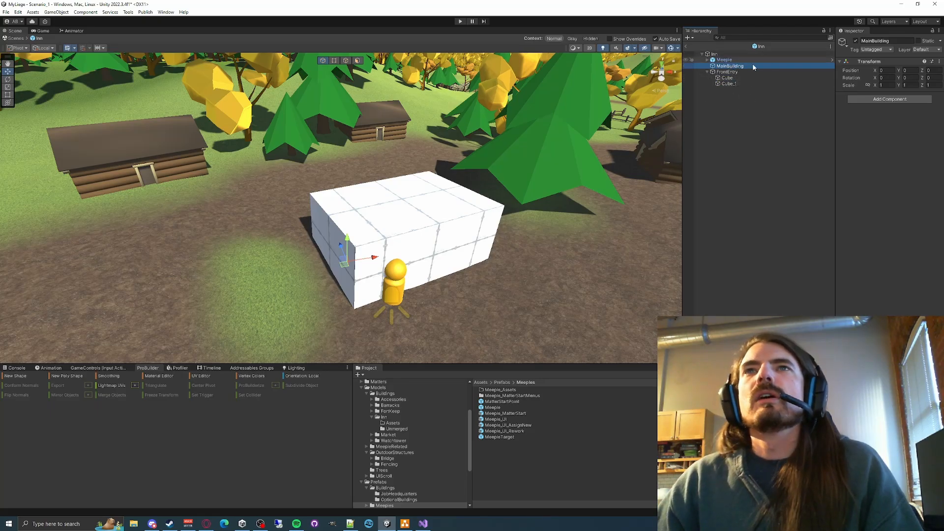
# - Parent Cube_1 to MainBuilding and move it behind the front cube, to about 0.664 on X and 3.448 on Z
pyautogui.click(730, 84)
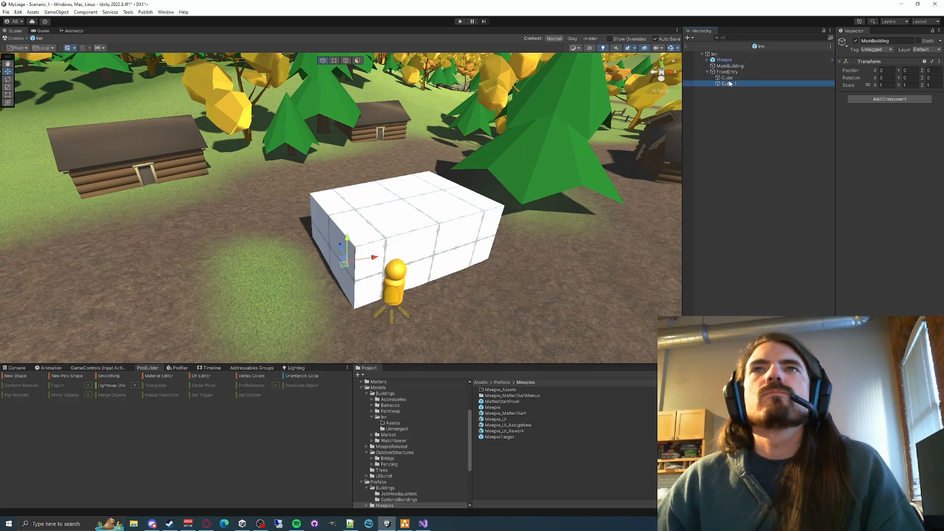
pyautogui.click(733, 85)
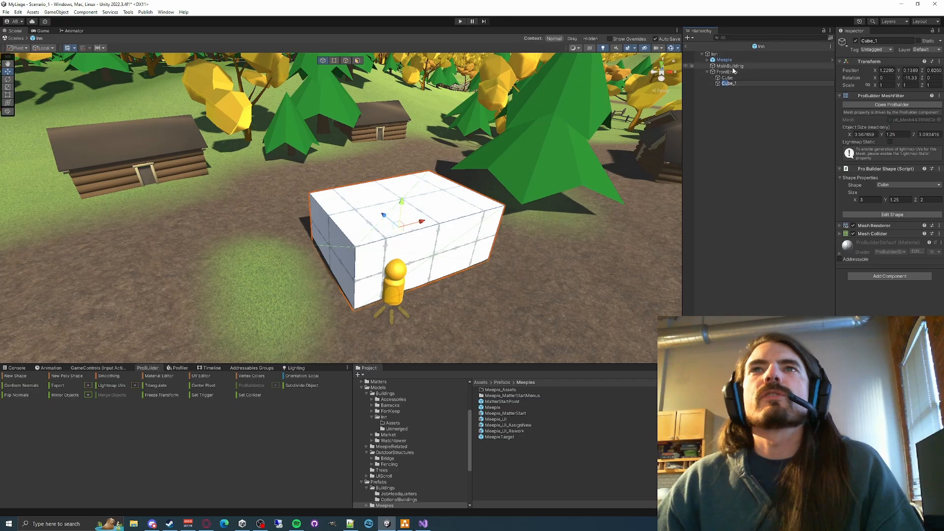
pyautogui.click(731, 84)
pyautogui.moveTo(731, 83); pyautogui.dragTo(729, 65)
pyautogui.moveTo(504, 212)
pyautogui.mouseDown(button='right')
pyautogui.moveTo(464, 170)
pyautogui.moveTo(502, 216)
pyautogui.mouseUp(button='right')
pyautogui.moveTo(472, 207); pyautogui.dragTo(359, 165)
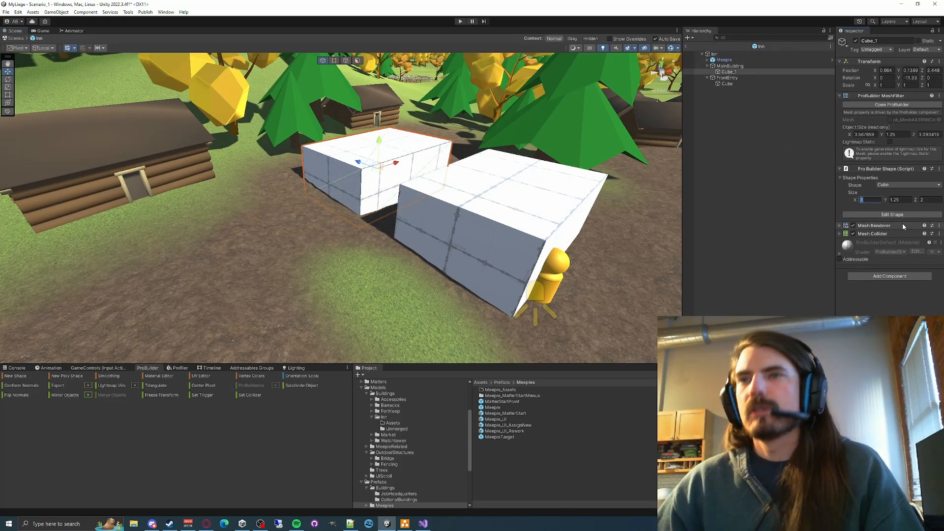
# - Set Cube_1's ProBuilder shape size to 5 on X, 2.5 on Y and 4 on Z
pyautogui.write('5')
pyautogui.press('Tab')
pyautogui.press('Tab')
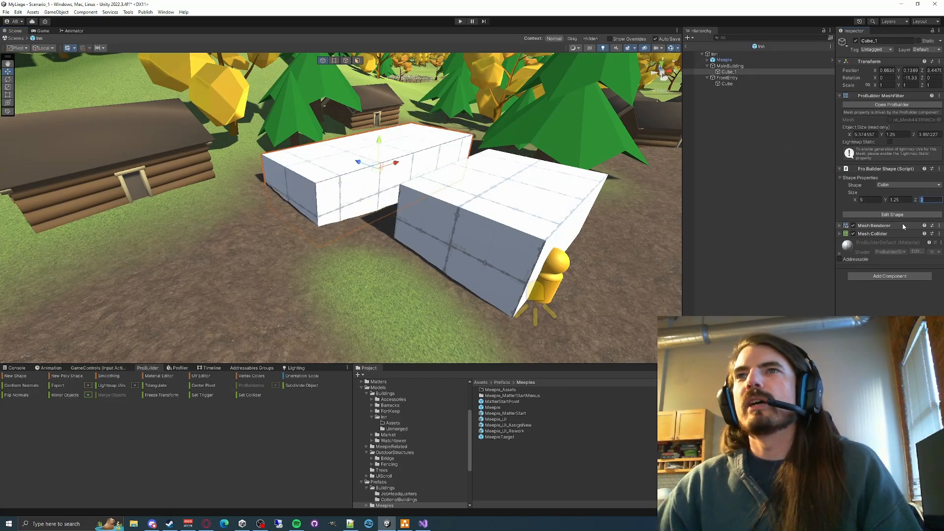
pyautogui.write('4')
pyautogui.press('Return')
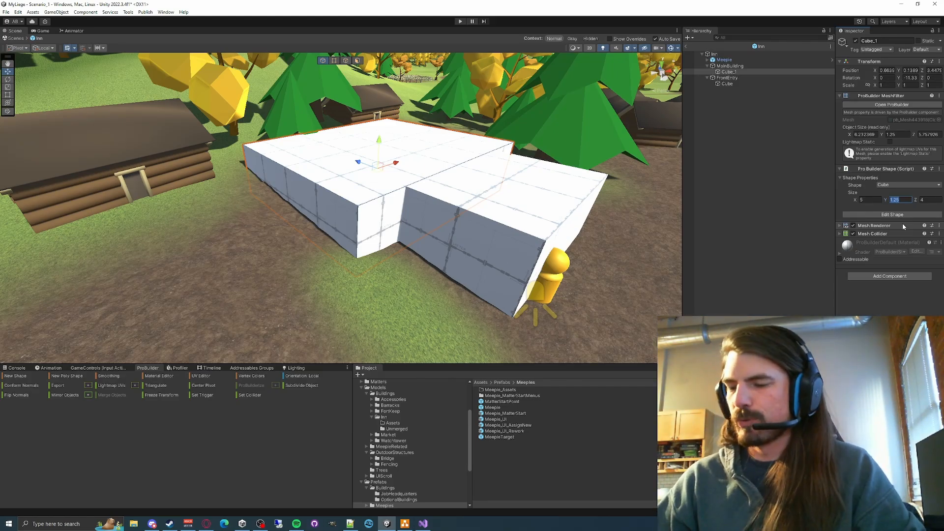
pyautogui.write('20')
pyautogui.press('BackSpace')
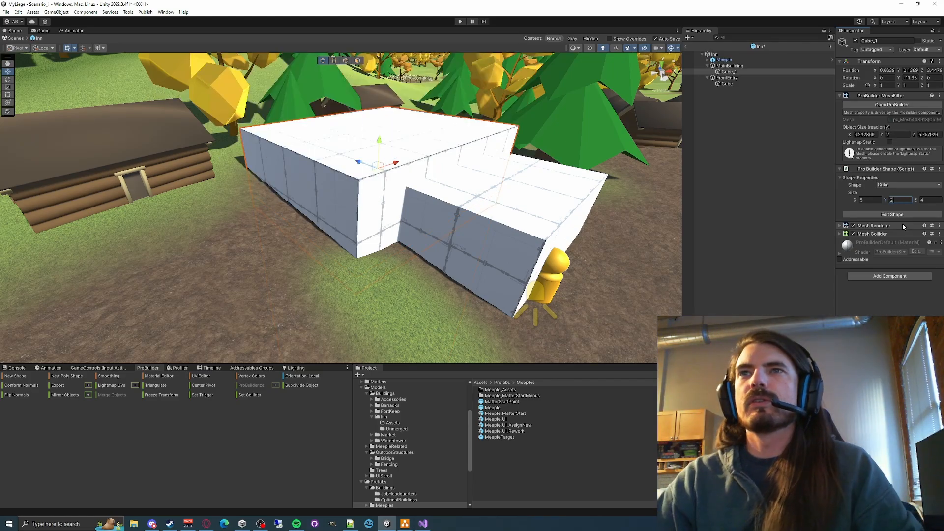
pyautogui.write('.5')
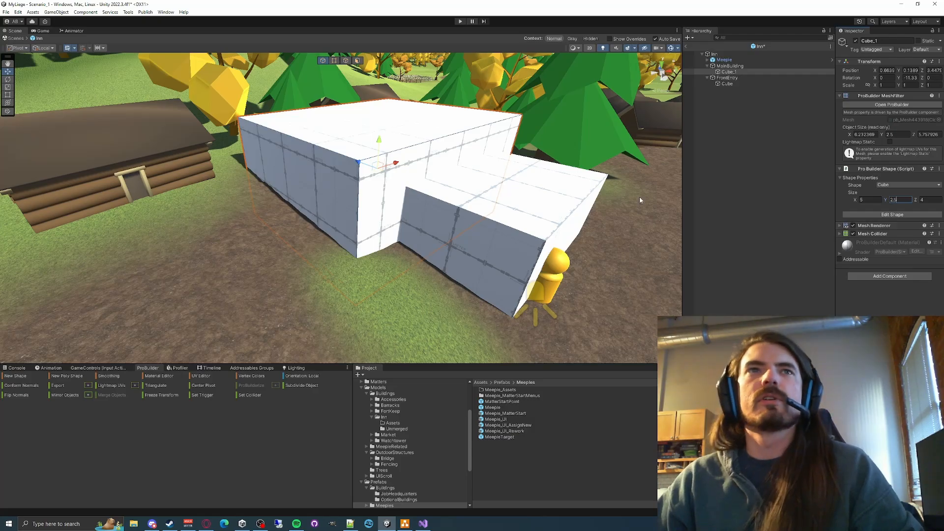
# - Raise Cube_1 in the main building to about 1.042 on Y
pyautogui.moveTo(378, 136); pyautogui.dragTo(381, 101)
pyautogui.moveTo(340, 190); pyautogui.dragTo(301, 151, button='right')
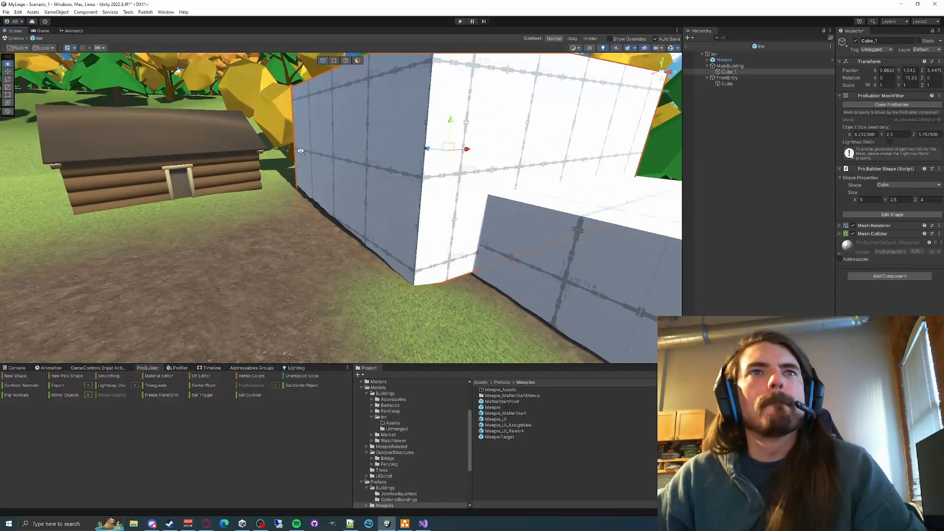
pyautogui.moveTo(390, 148); pyautogui.dragTo(441, 190, button='right')
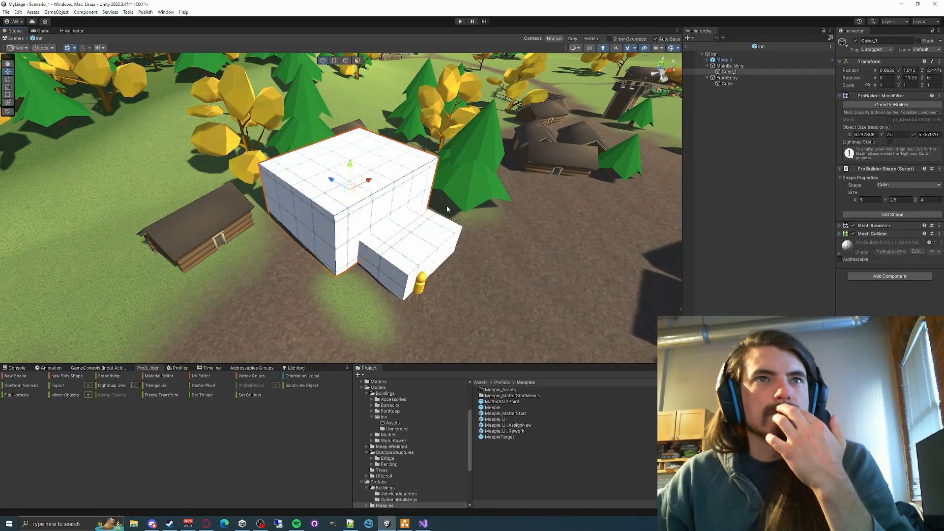
# - Set Cube_1's shape size to 4 on X and 3 on Z, and move it toward the front cube, to about 0.76 X and 2.97 Z
pyautogui.click(874, 201)
pyautogui.write('4')
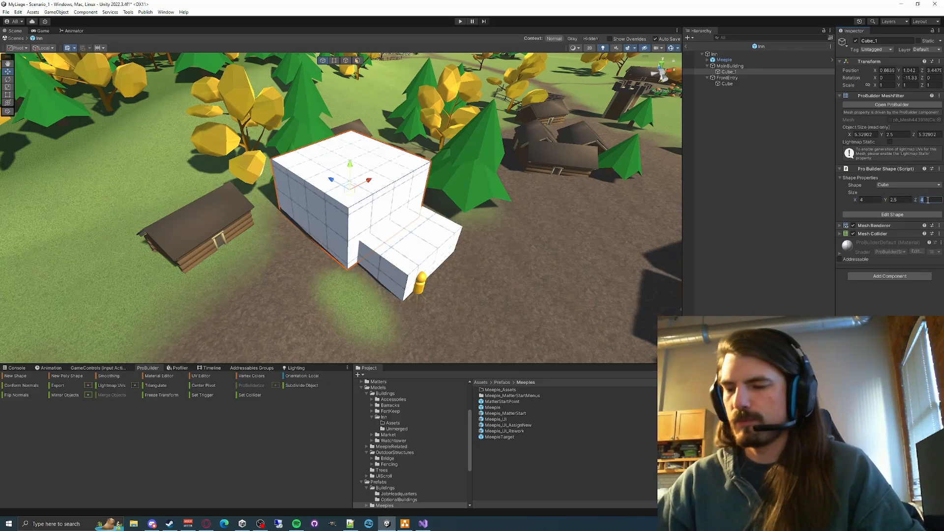
pyautogui.write('3')
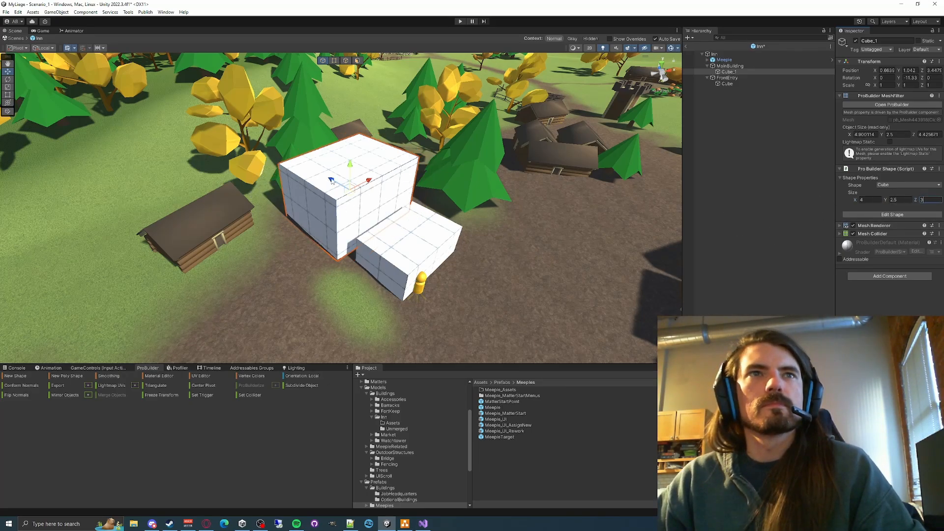
pyautogui.moveTo(331, 182); pyautogui.dragTo(341, 188)
pyautogui.moveTo(425, 235); pyautogui.dragTo(466, 214, button='right')
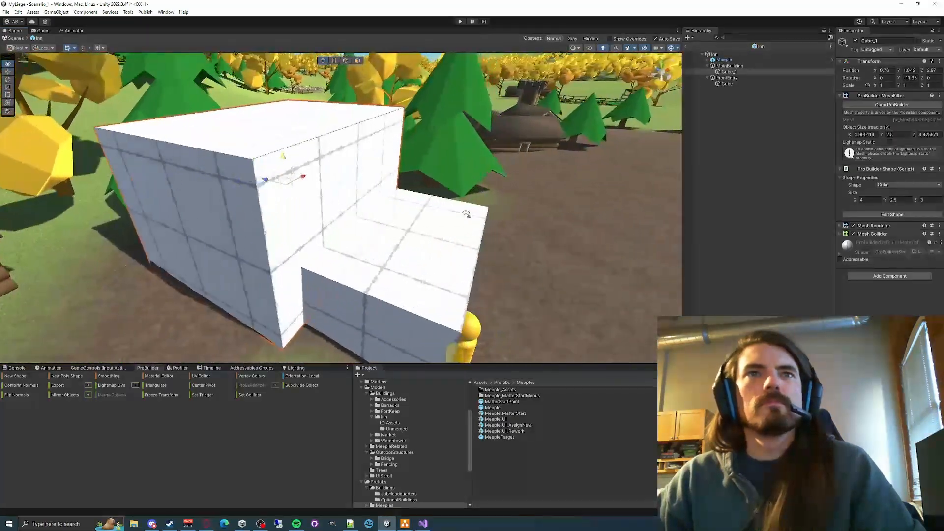
# - Examine the main building cube's proportions against the front entry cube and the Meeple from several angles
pyautogui.click(725, 54)
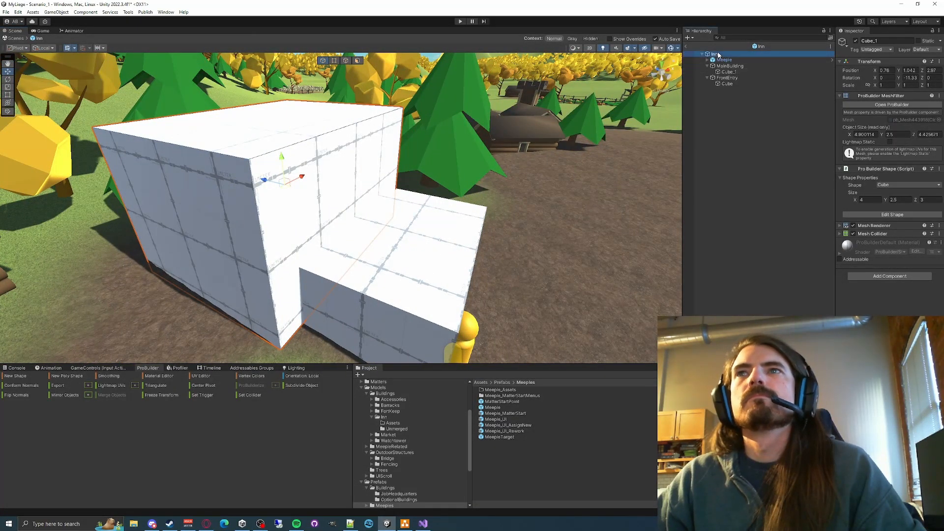
pyautogui.click(734, 60)
pyautogui.click(739, 66)
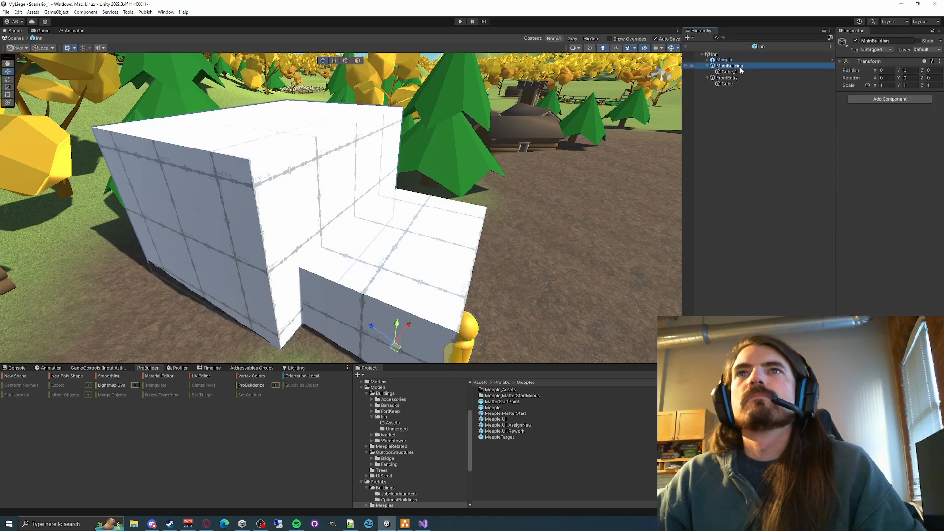
pyautogui.click(730, 74)
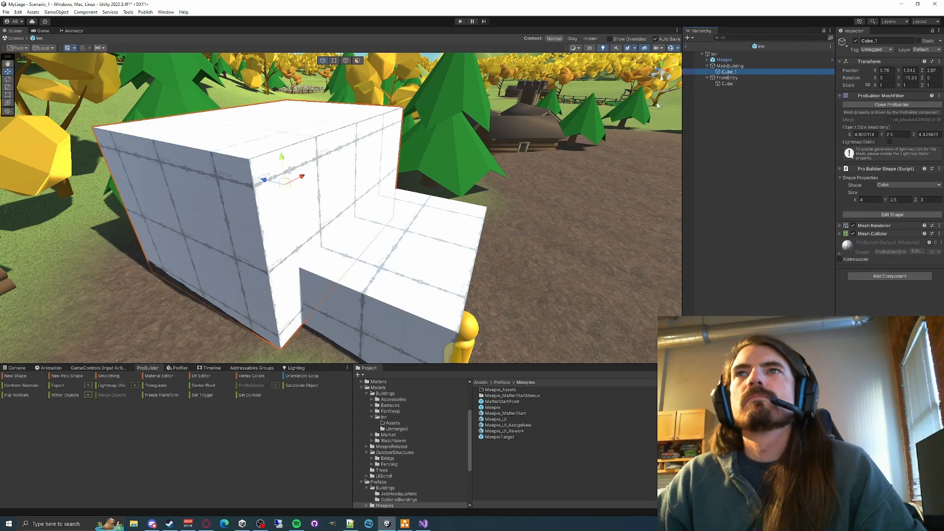
pyautogui.press('d')
pyautogui.moveTo(580, 130); pyautogui.dragTo(457, 168, button='right')
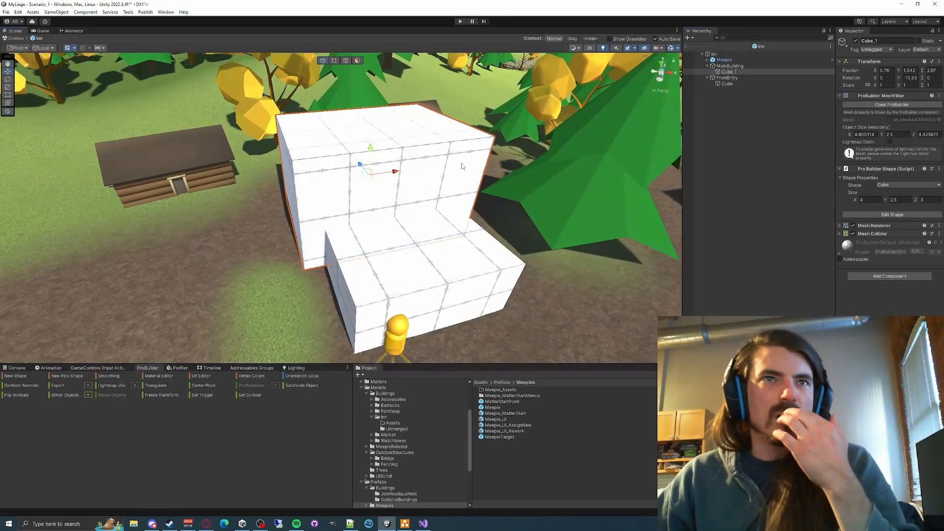
pyautogui.click(723, 59)
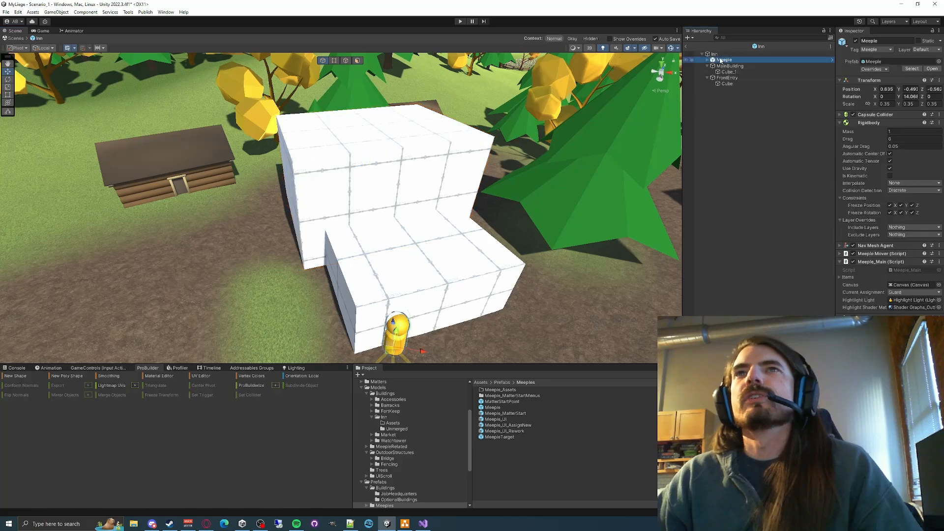
pyautogui.click(729, 65)
pyautogui.click(725, 72)
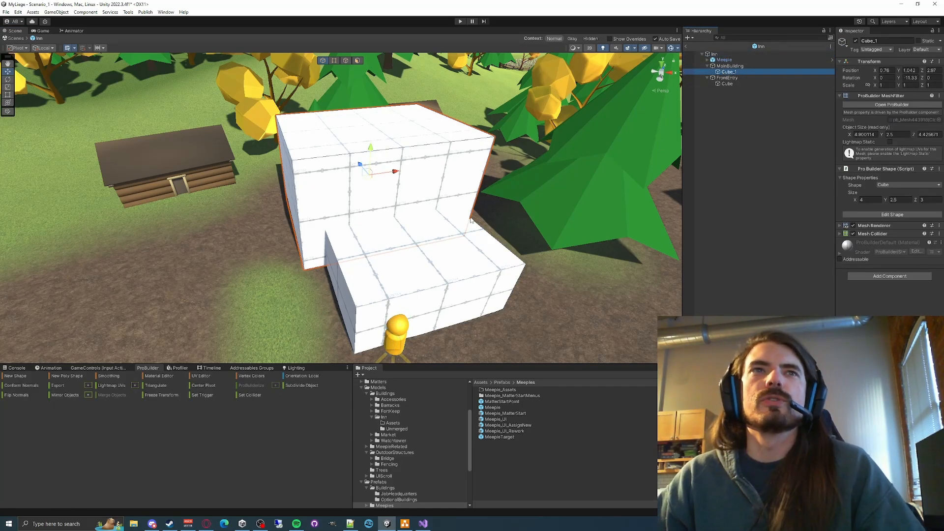
pyautogui.moveTo(511, 180); pyautogui.dragTo(493, 209, button='right')
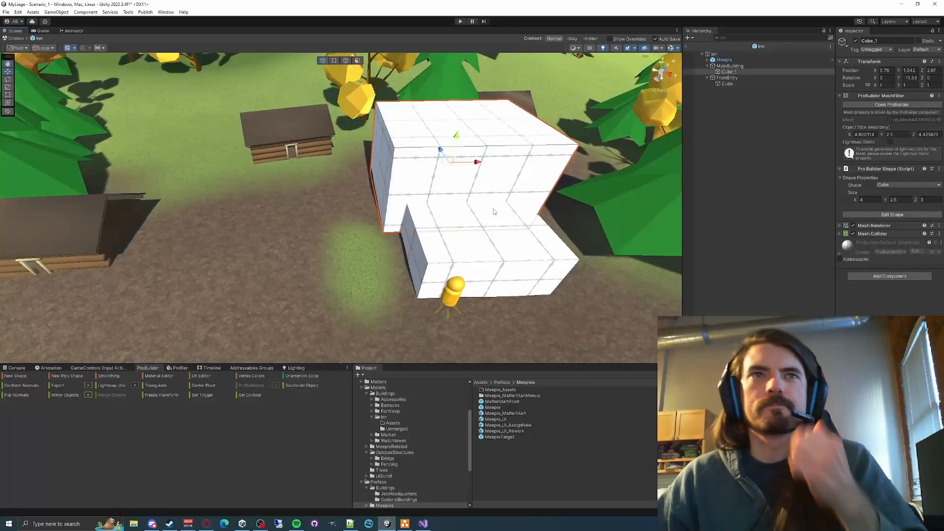
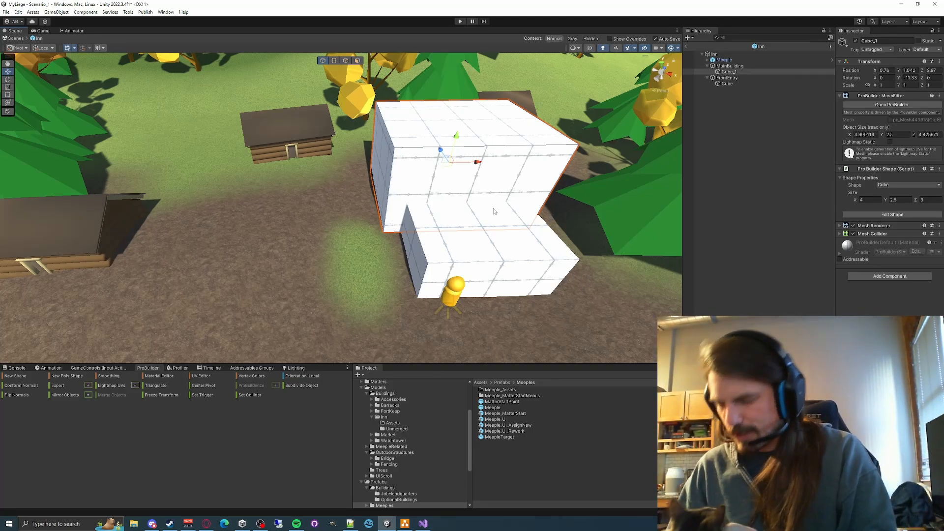
# - Draw a ProBuilder Prism about 1.41 by 0.88 by 0.89 on the ground beside the front entry cube
pyautogui.click(502, 242)
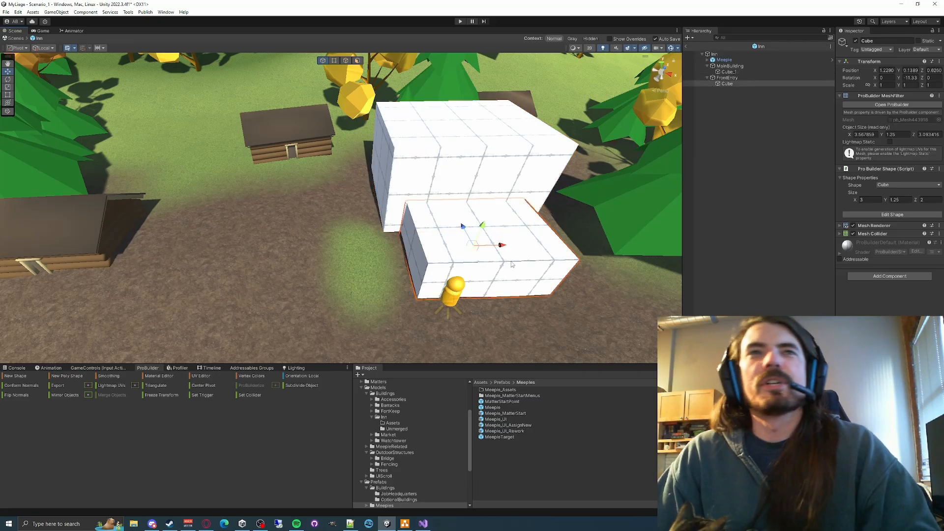
pyautogui.keyDown('alt'); pyautogui.moveTo(511, 264); pyautogui.dragTo(452, 287); pyautogui.keyUp('alt')
pyautogui.moveTo(391, 260); pyautogui.dragTo(448, 179, button='right')
pyautogui.press('f')
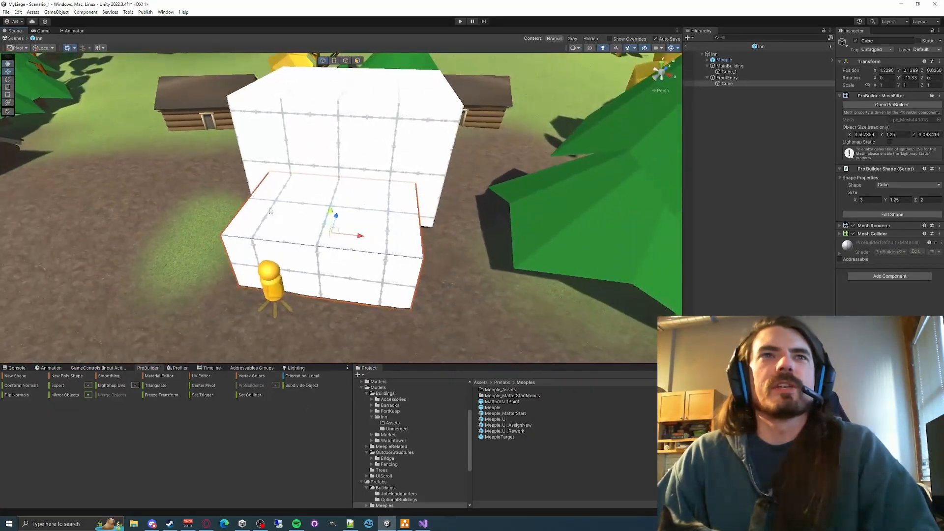
pyautogui.keyDown('alt'); pyautogui.moveTo(295, 153); pyautogui.dragTo(273, 236); pyautogui.keyUp('alt')
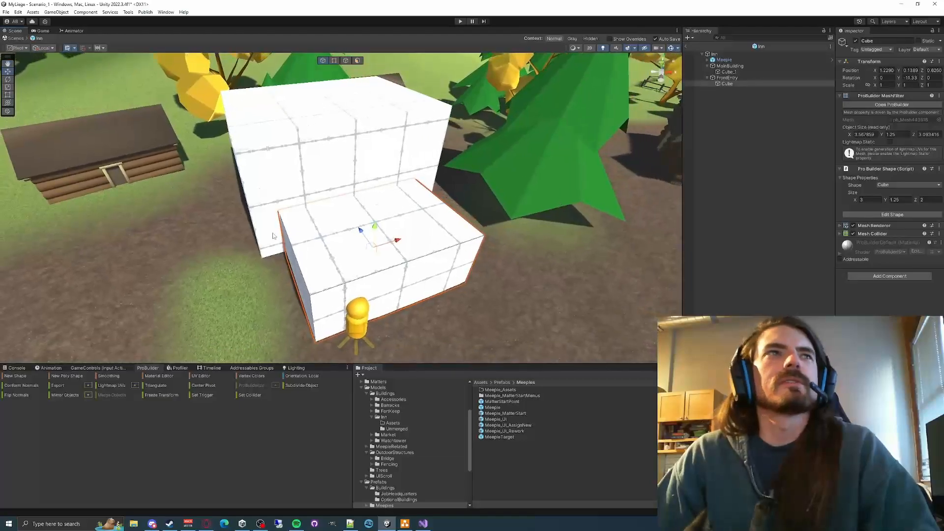
pyautogui.click(729, 72)
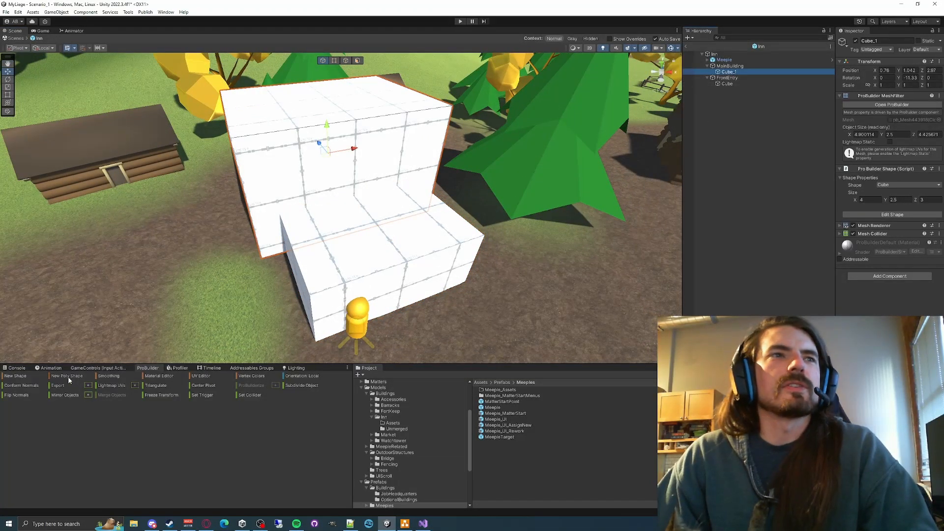
pyautogui.click(33, 377)
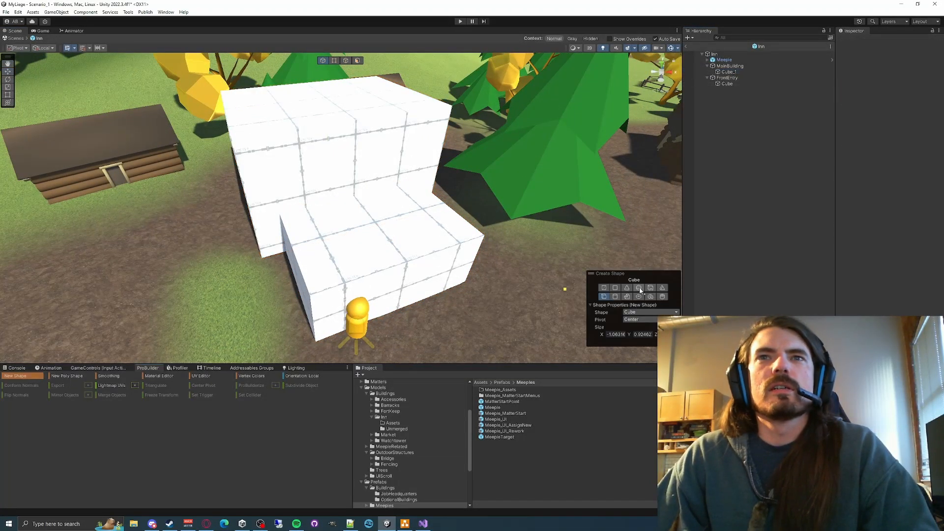
pyautogui.keyDown('alt'); pyautogui.moveTo(384, 257); pyautogui.dragTo(348, 267); pyautogui.keyUp('alt')
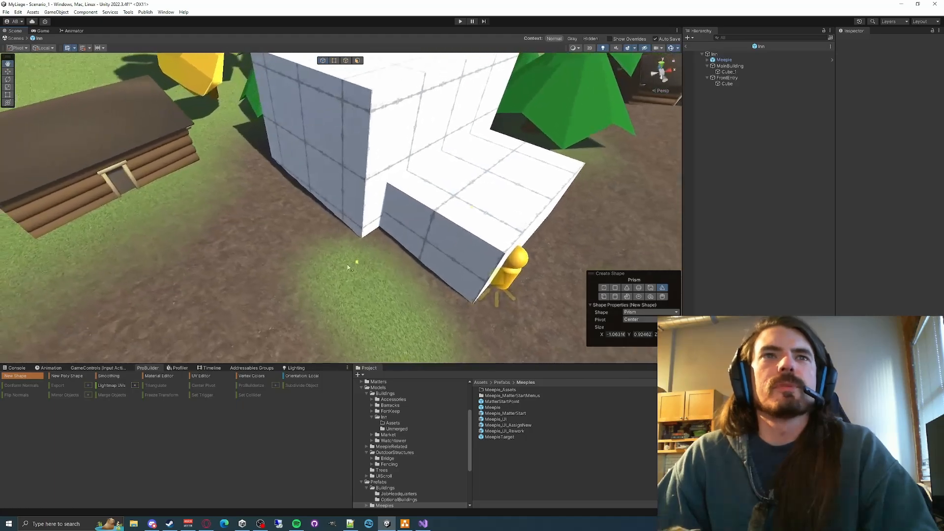
pyautogui.click(419, 266)
pyautogui.moveTo(389, 278); pyautogui.dragTo(364, 255, button='right')
pyautogui.press('s')
pyautogui.press('d')
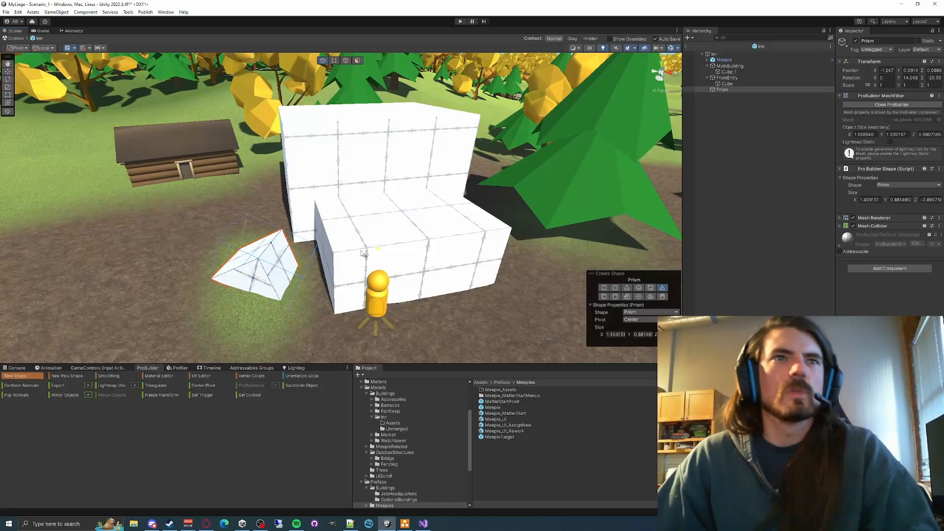
# - Raise the prism beside the main building to about 1.715 on Y and set its Y and Z rotation to 0
pyautogui.press('w')
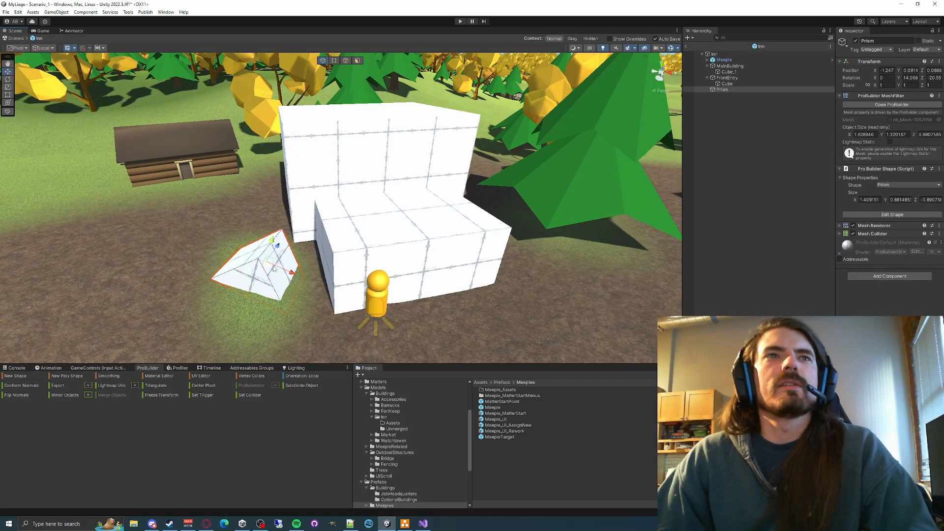
pyautogui.moveTo(275, 237); pyautogui.dragTo(301, 155)
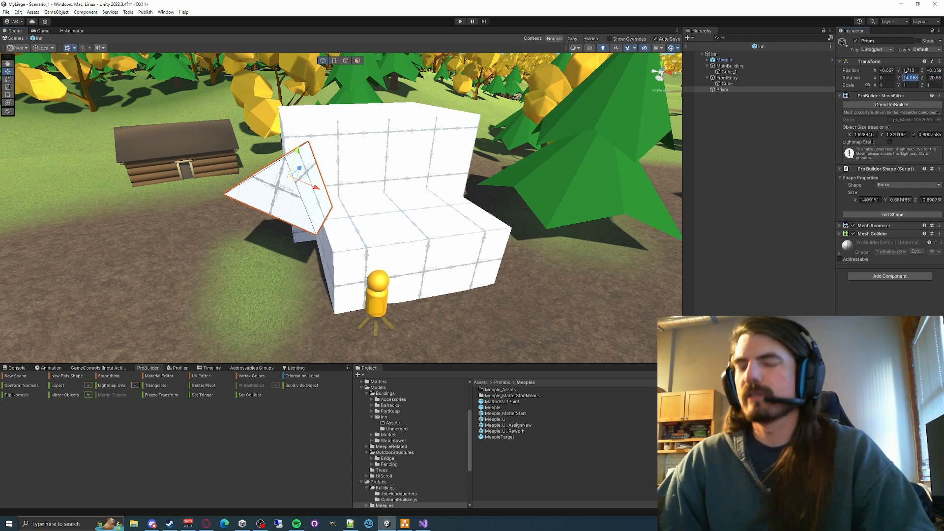
pyautogui.write('0')
pyautogui.press('Tab')
pyautogui.write('0')
pyautogui.press('Tab')
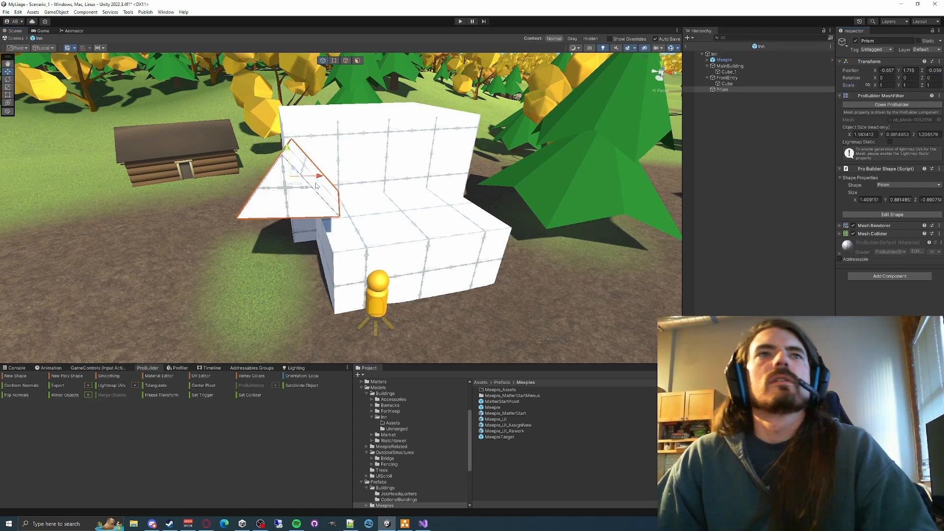
# - Move the prism over the front entry cube to about 0.423 on X and lower it to about 1.028 on Y
pyautogui.press('a')
pyautogui.moveTo(403, 176); pyautogui.dragTo(464, 200, button='right')
pyautogui.moveTo(335, 176); pyautogui.dragTo(449, 150)
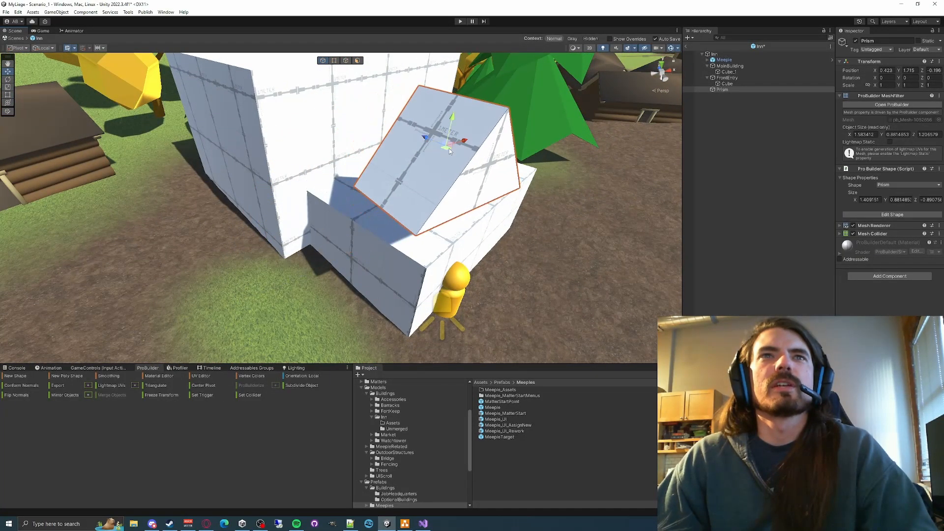
pyautogui.moveTo(453, 116); pyautogui.dragTo(450, 184)
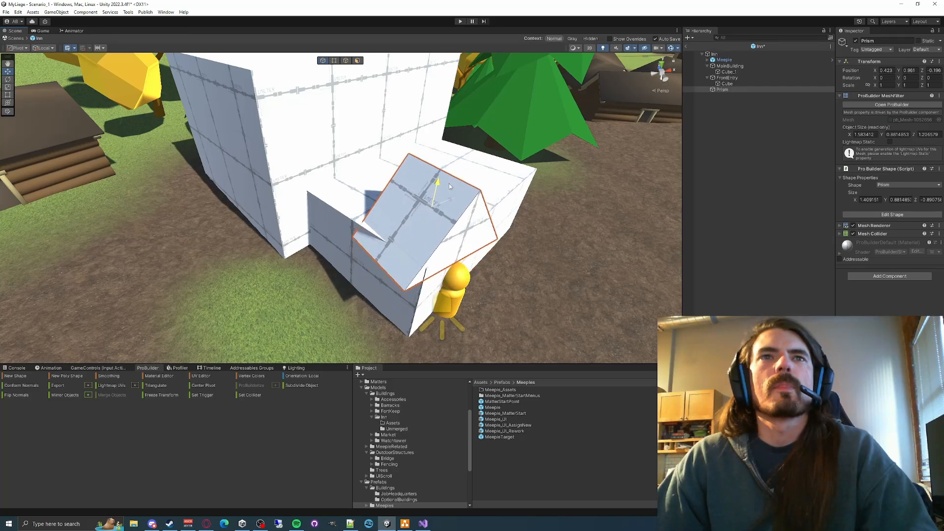
# - Set the front entry cube's Y rotation to 0
pyautogui.click(335, 225)
pyautogui.click(910, 78)
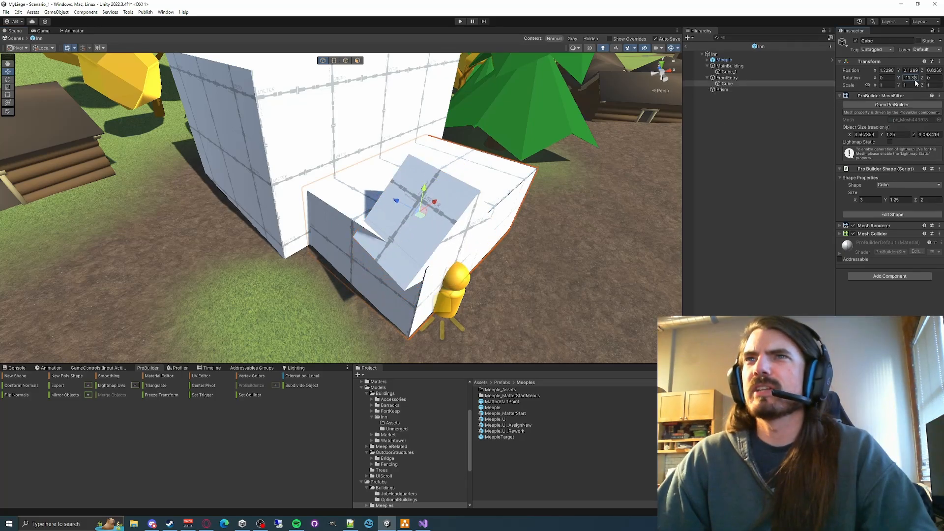
pyautogui.write('0')
pyautogui.press('Tab')
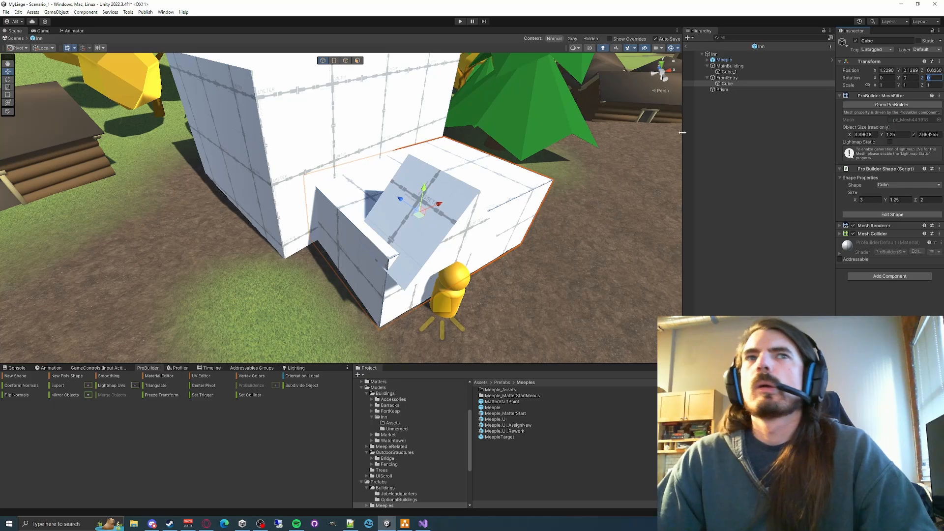
pyautogui.click(519, 207)
pyautogui.click(495, 196)
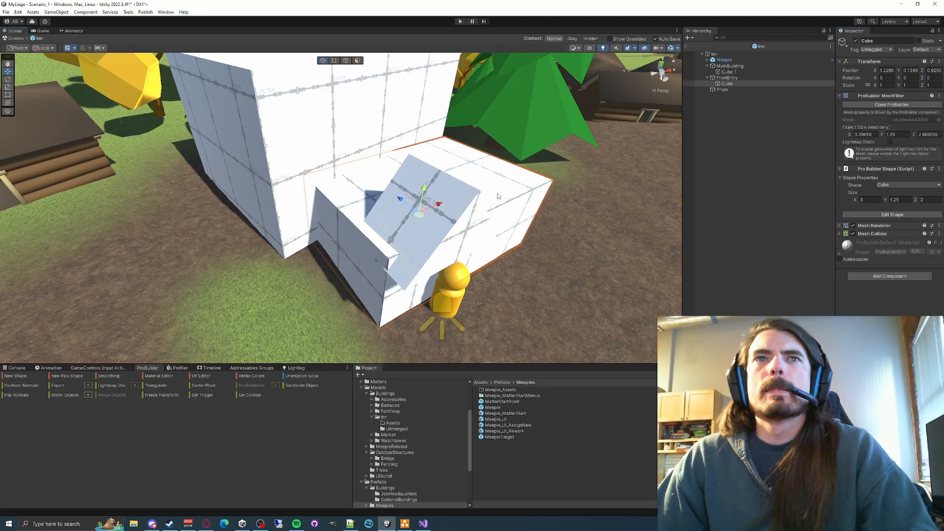
# - Examine how the front entry cube, main building and prism align, comparing the transforms of MainBuilding, Inn and Cube_1
pyautogui.keyDown('alt'); pyautogui.moveTo(497, 196); pyautogui.dragTo(497, 171); pyautogui.keyUp('alt')
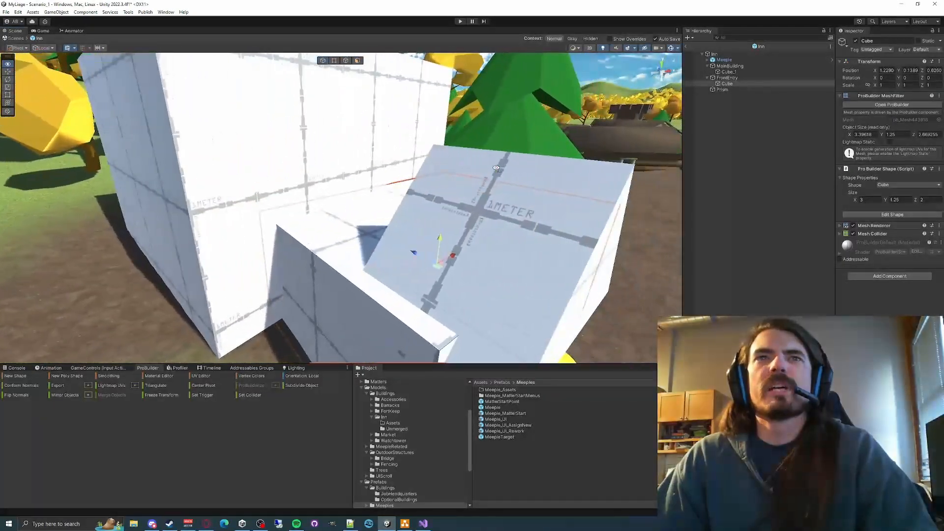
pyautogui.scroll(-4, 497, 171)
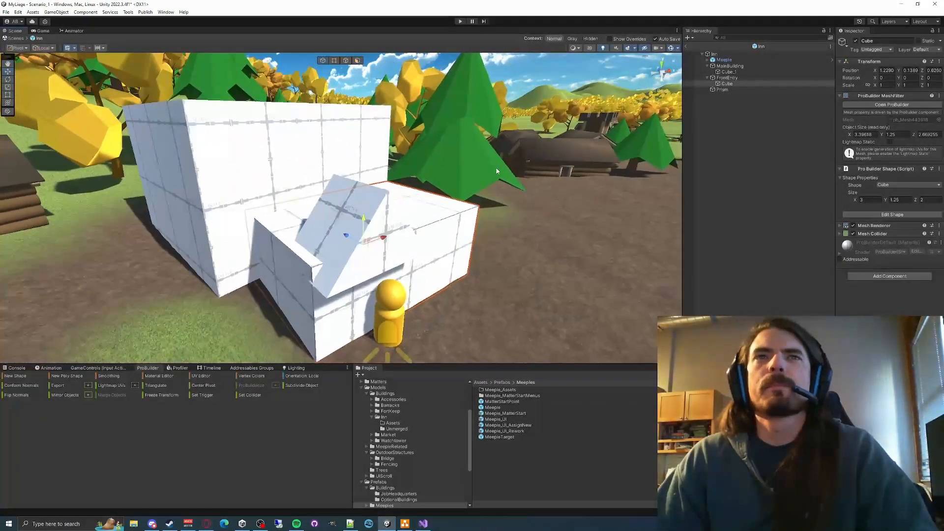
pyautogui.click(726, 78)
pyautogui.click(730, 66)
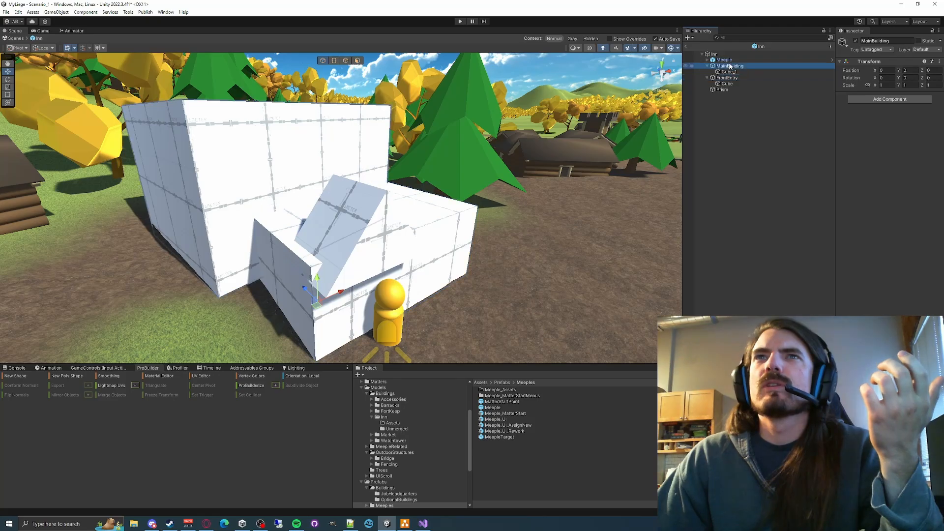
pyautogui.click(713, 54)
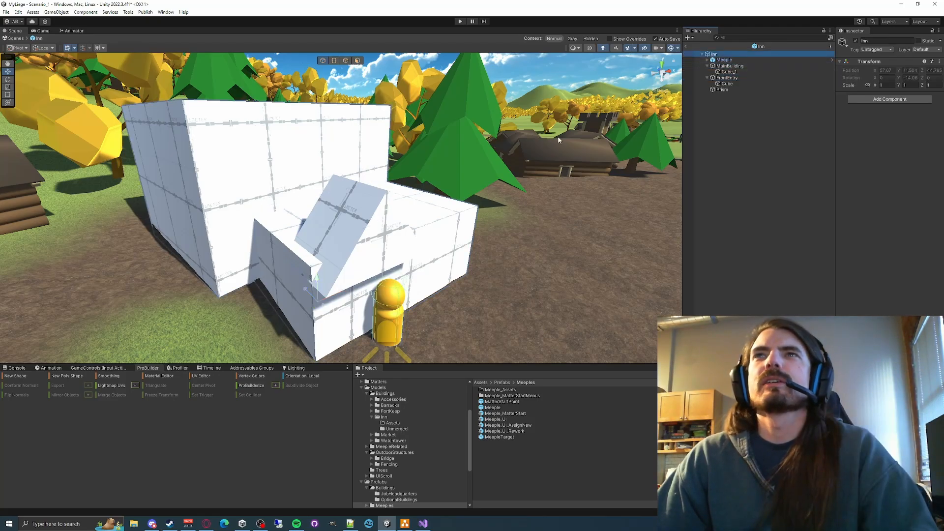
pyautogui.keyDown('alt'); pyautogui.moveTo(557, 136); pyautogui.dragTo(361, 199); pyautogui.keyUp('alt')
pyautogui.moveTo(360, 200); pyautogui.dragTo(368, 164, button='right')
pyautogui.click(400, 176)
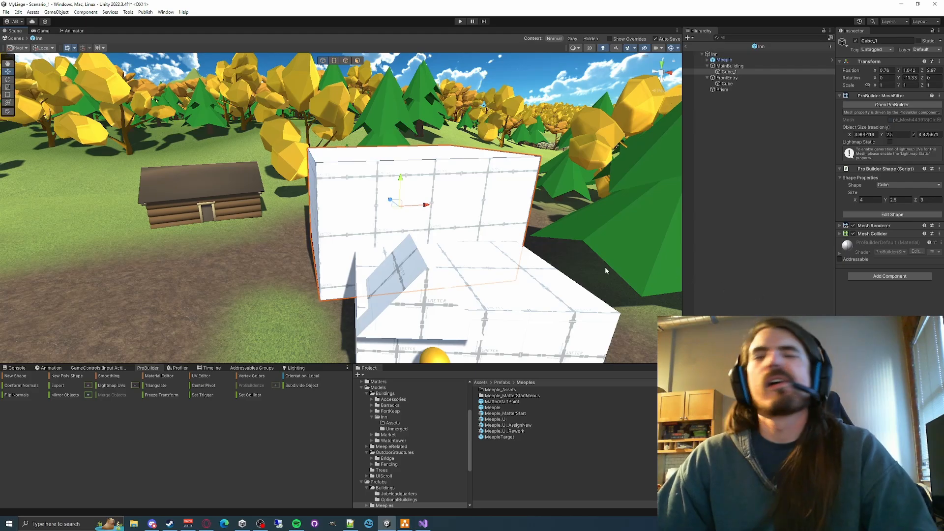
pyautogui.moveTo(474, 264); pyautogui.dragTo(497, 289, button='right')
pyautogui.moveTo(499, 236); pyautogui.dragTo(495, 209, button='right')
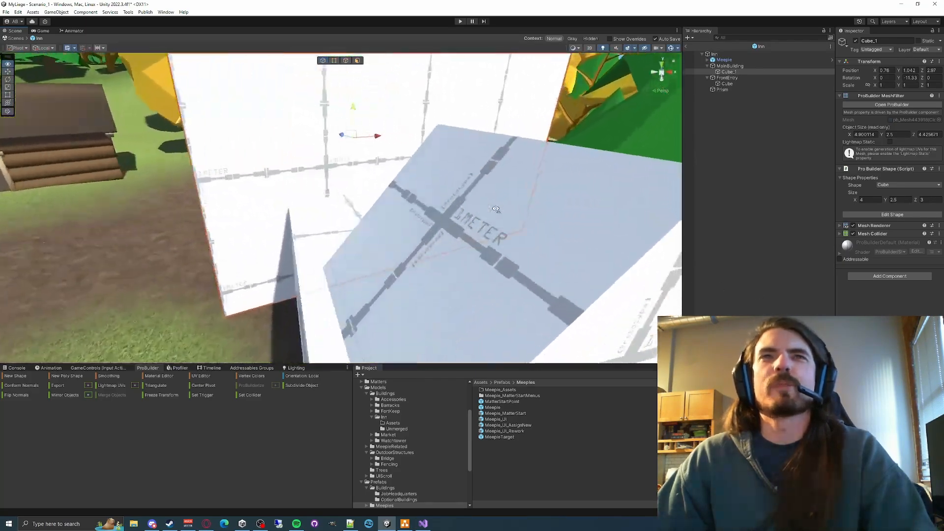
pyautogui.press('f')
pyautogui.keyDown('alt'); pyautogui.moveTo(470, 253); pyautogui.dragTo(505, 279); pyautogui.keyUp('alt')
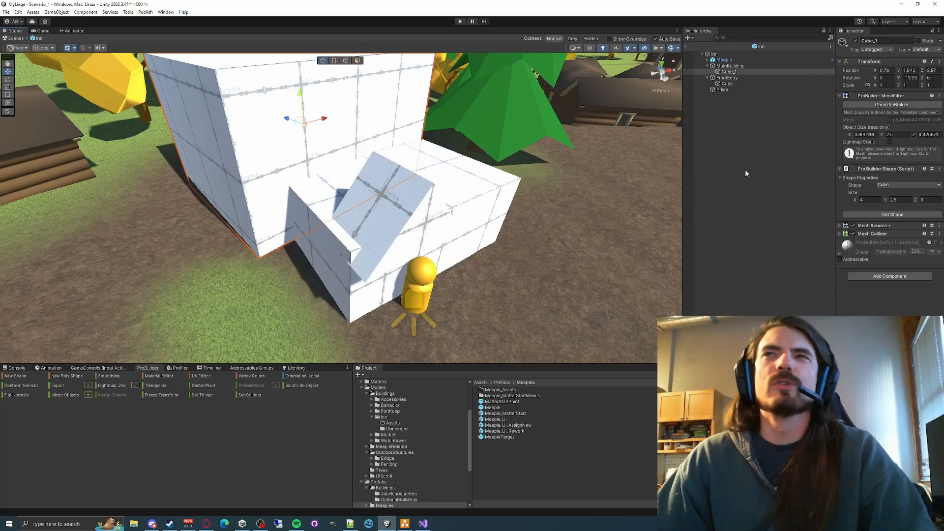
# - Undo the front entry cube's rotation change and the lowering of the prism
pyautogui.hotkey('ctrl', 'z')
pyautogui.hotkey('ctrl', 'z')
pyautogui.hotkey('ctrl', 'z')
pyautogui.hotkey('ctrl', 'z')
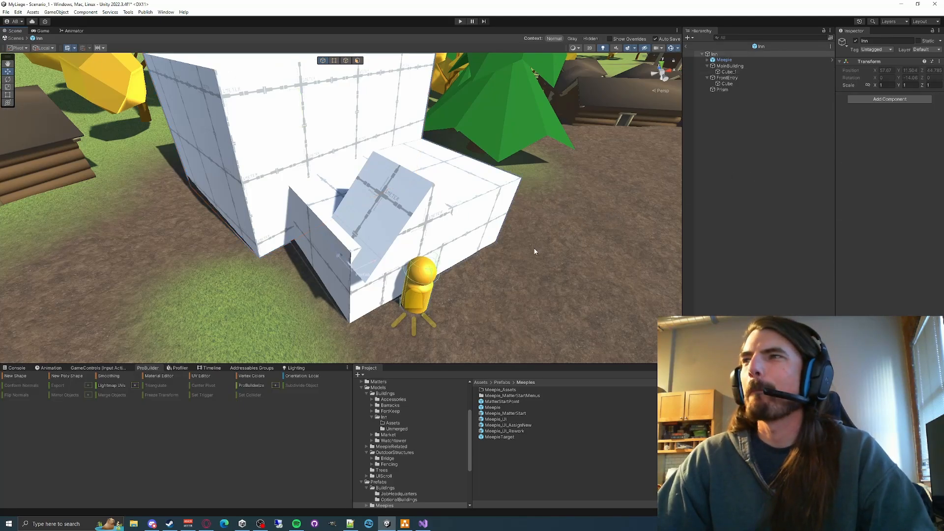
pyautogui.hotkey('ctrl', 'z')
pyautogui.hotkey('ctrl', 'z')
pyautogui.hotkey('ctrl', 'z')
pyautogui.hotkey('ctrl', 'z')
pyautogui.hotkey('ctrl', 'z')
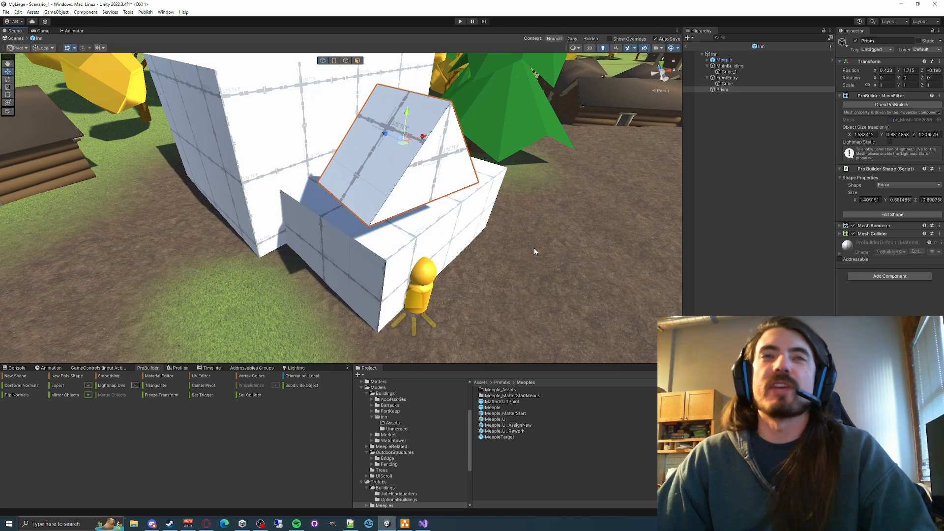
# - Inspect the prism's orientation against the building cubes and check the Inn root object's transform
pyautogui.moveTo(502, 241); pyautogui.dragTo(471, 213, button='right')
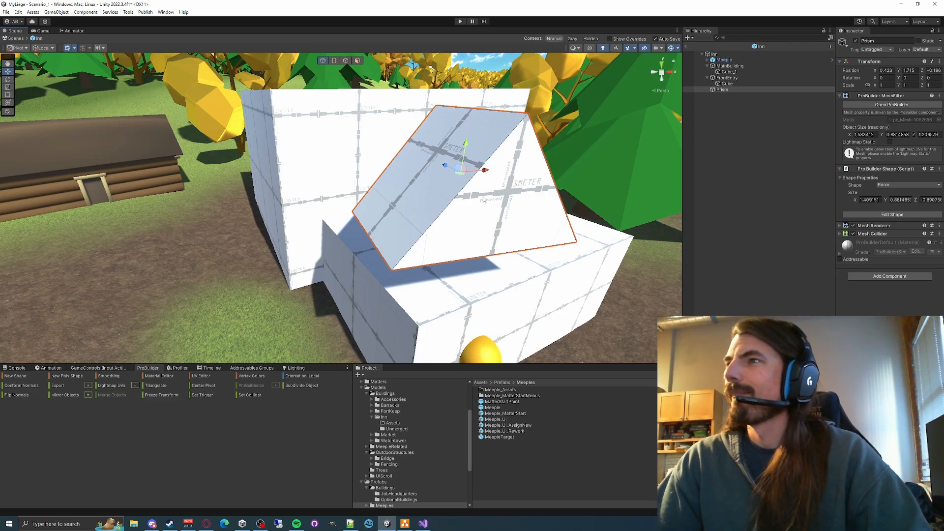
pyautogui.moveTo(594, 208); pyautogui.dragTo(556, 209, button='right')
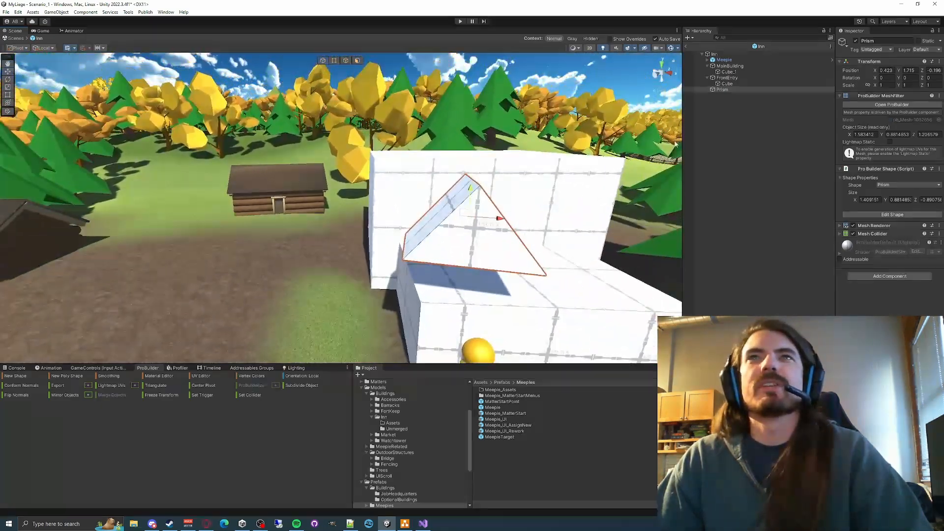
pyautogui.click(721, 54)
pyautogui.click(724, 60)
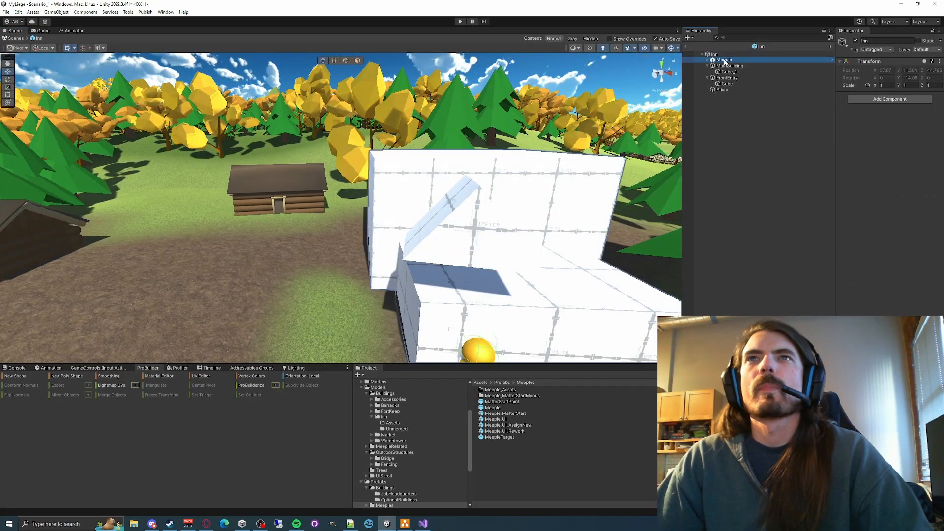
pyautogui.click(715, 54)
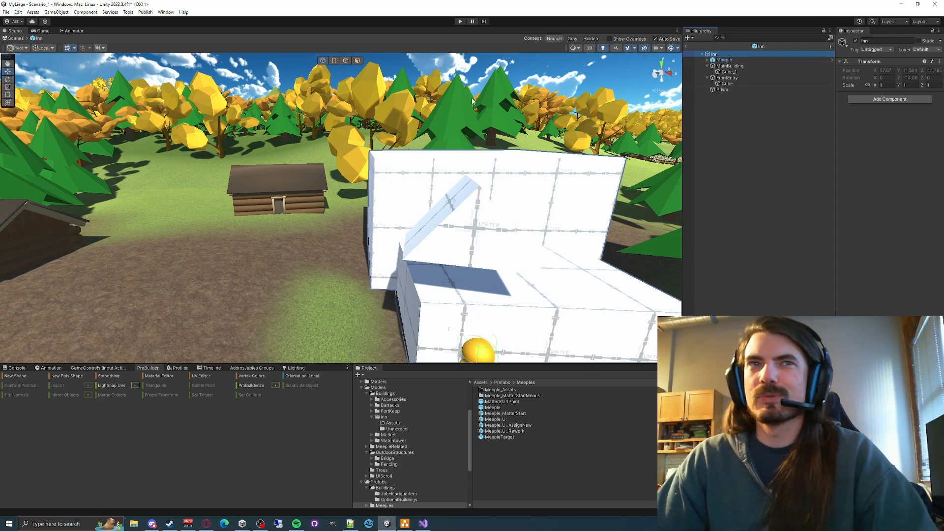
pyautogui.press('f')
# - Undo the prism's placement, rotation changes and creation so that only the building cubes and the Meeple remain
pyautogui.hotkey('ctrl', 'z')
pyautogui.hotkey('ctrl', 'z')
pyautogui.hotkey('ctrl', 'z')
pyautogui.hotkey('ctrl', 'z')
pyautogui.hotkey('ctrl', 'z')
pyautogui.hotkey('ctrl', 'z')
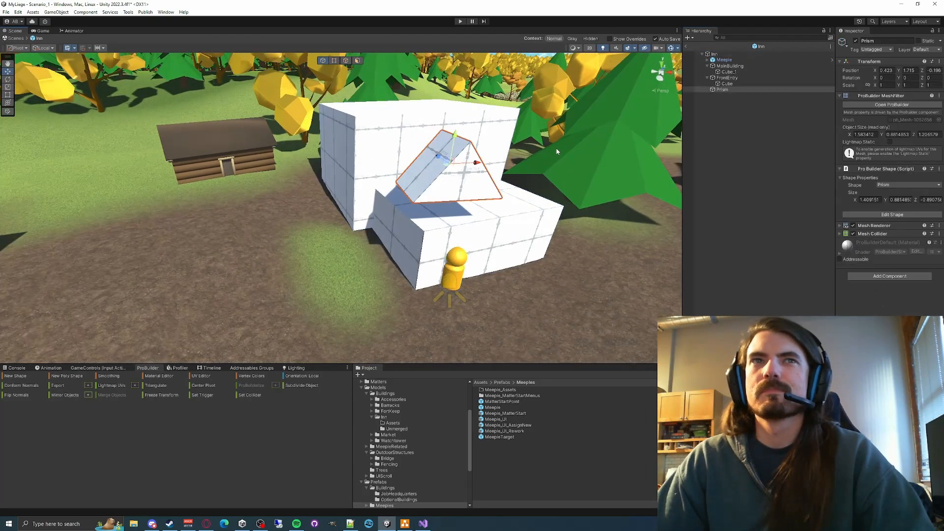
pyautogui.hotkey('ctrl', 'z')
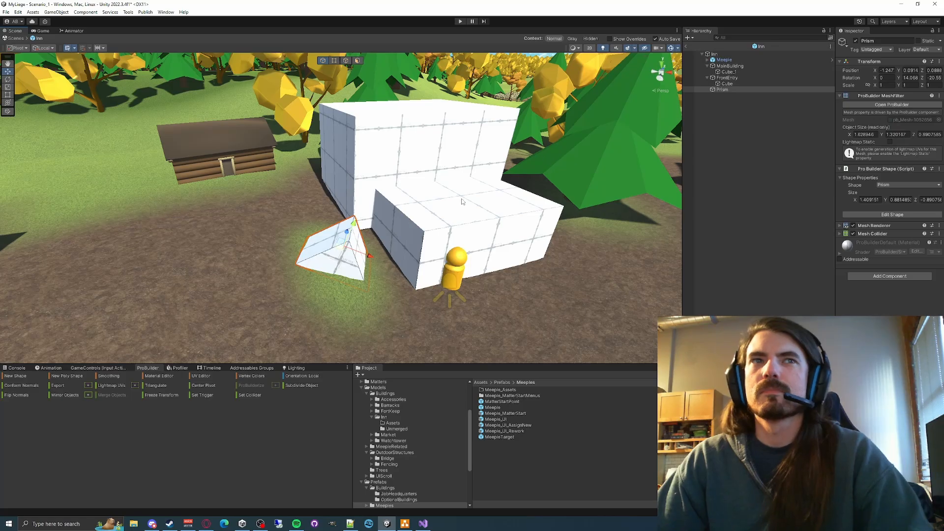
pyautogui.hotkey('ctrl', 'z')
pyautogui.hotkey('ctrl', 'z')
# - Exit the in-context editing of the Inn prefab and reopen the prefab in isolation
pyautogui.keyDown('alt'); pyautogui.moveTo(427, 214); pyautogui.dragTo(414, 242); pyautogui.keyUp('alt')
pyautogui.scroll(-3, 460, 223)
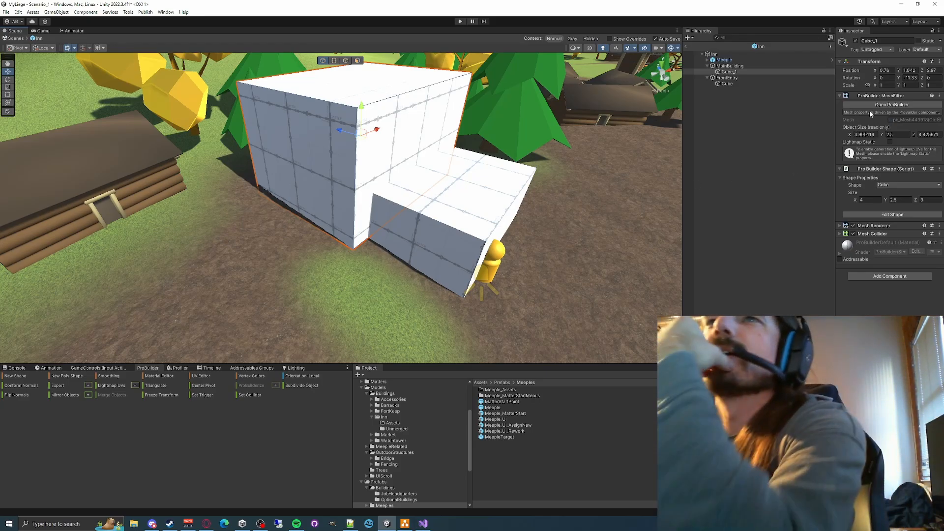
pyautogui.click(717, 54)
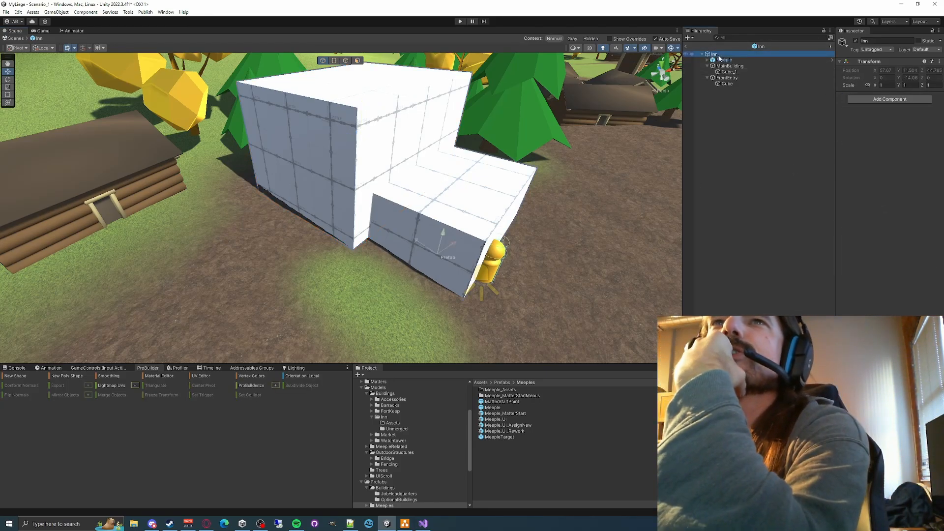
pyautogui.click(686, 46)
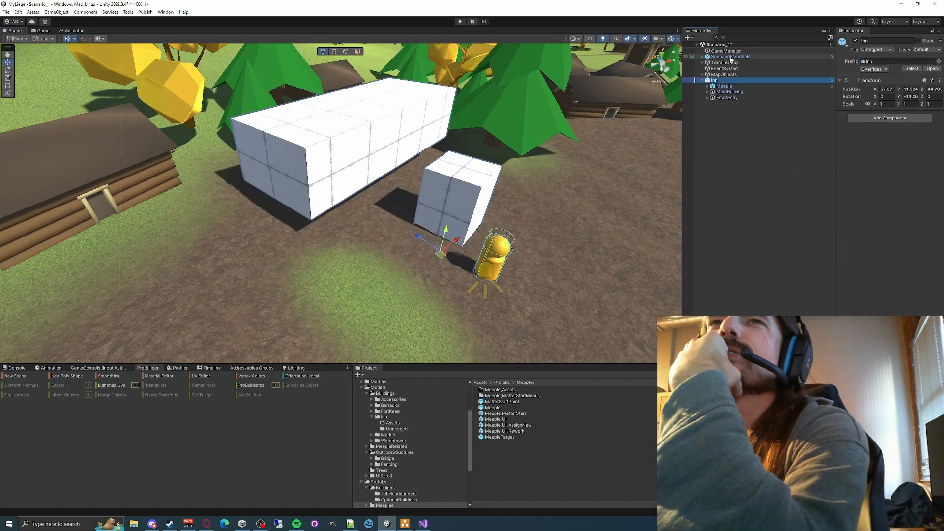
pyautogui.click(931, 69)
pyautogui.moveTo(480, 234); pyautogui.dragTo(457, 221, button='right')
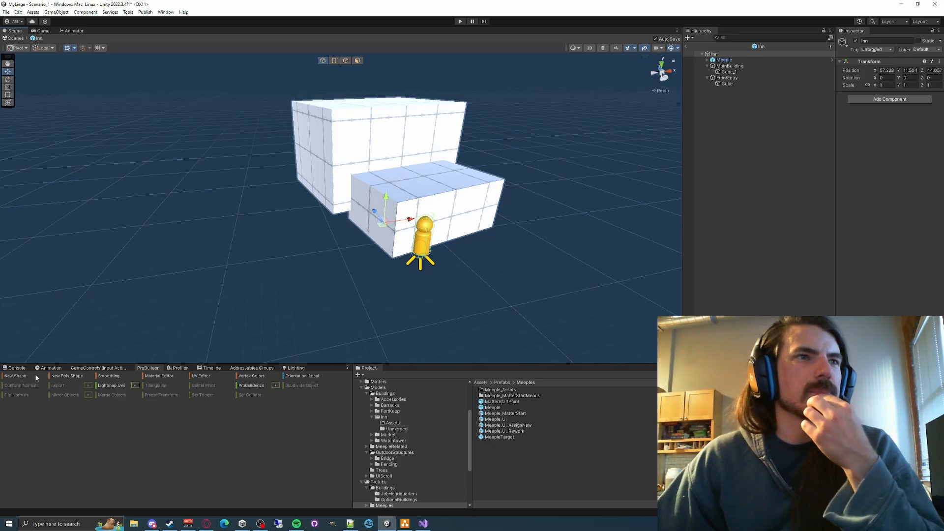
# - Add a 3D cube to the Inn prefab and scale it to 10, 0.01, 10 as a thin ground slab
pyautogui.rightClick(739, 142)
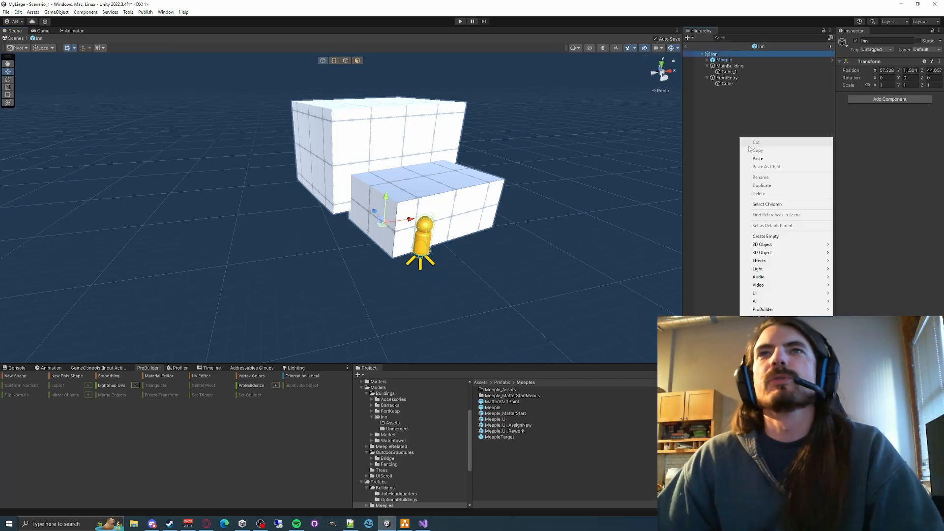
pyautogui.moveTo(761, 254)
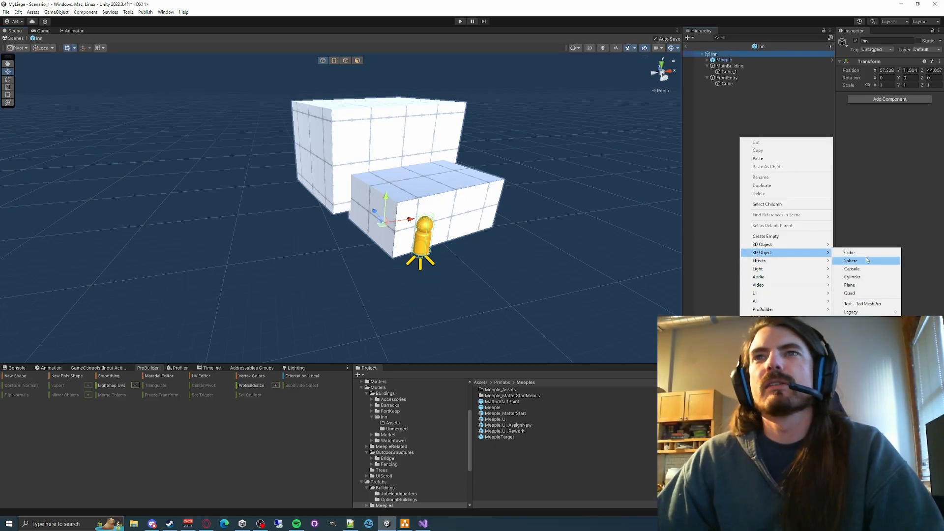
pyautogui.click(849, 252)
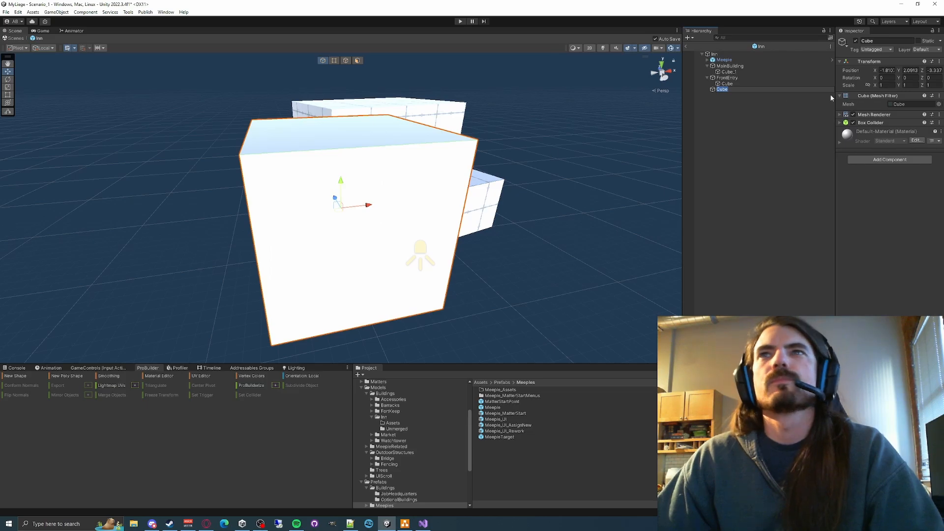
pyautogui.click(884, 86)
pyautogui.write('100')
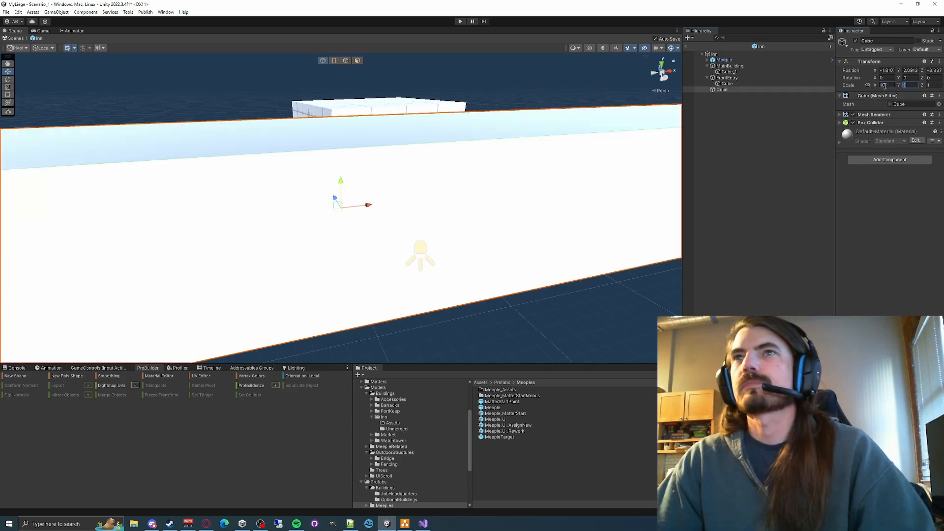
pyautogui.press('BackSpace')
pyautogui.press('Tab')
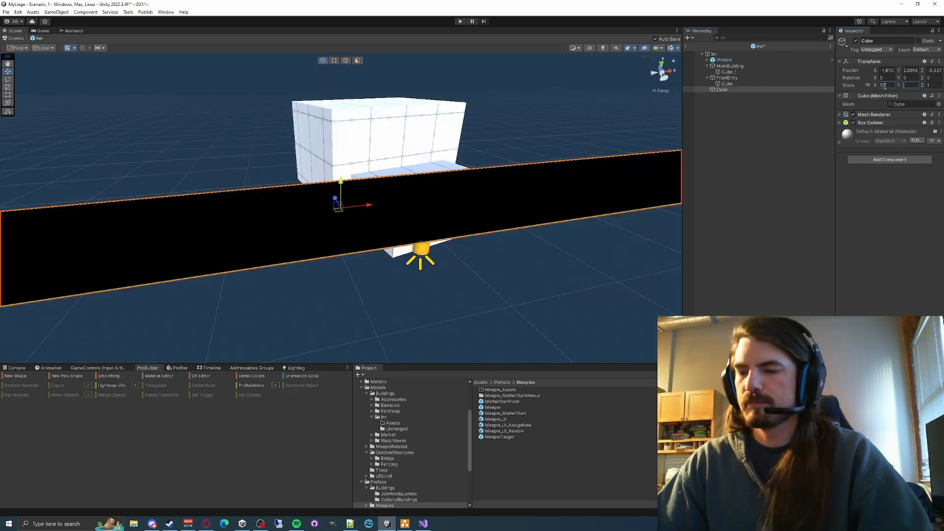
pyautogui.write('0.1')
pyautogui.write('0.01')
pyautogui.press('Return')
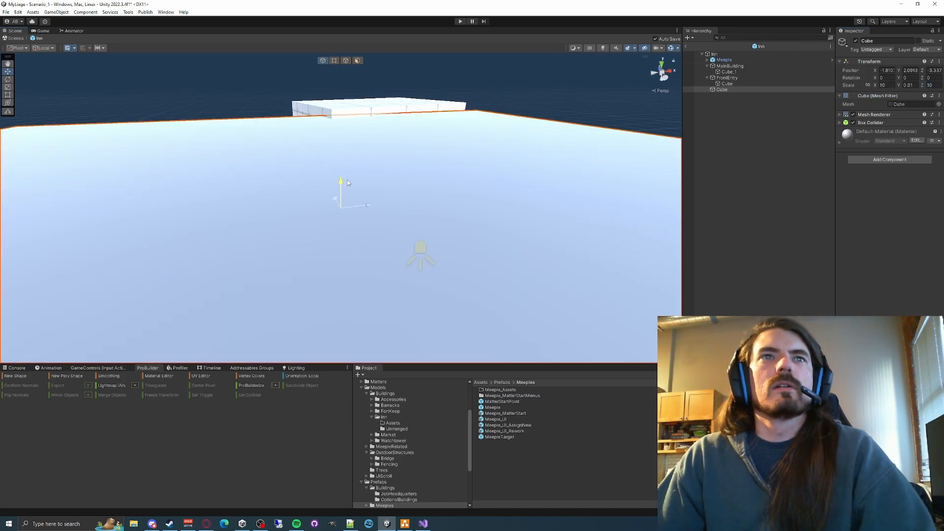
# - Set the ground slab's position to 0, 0, 0
pyautogui.moveTo(347, 182); pyautogui.dragTo(348, 232)
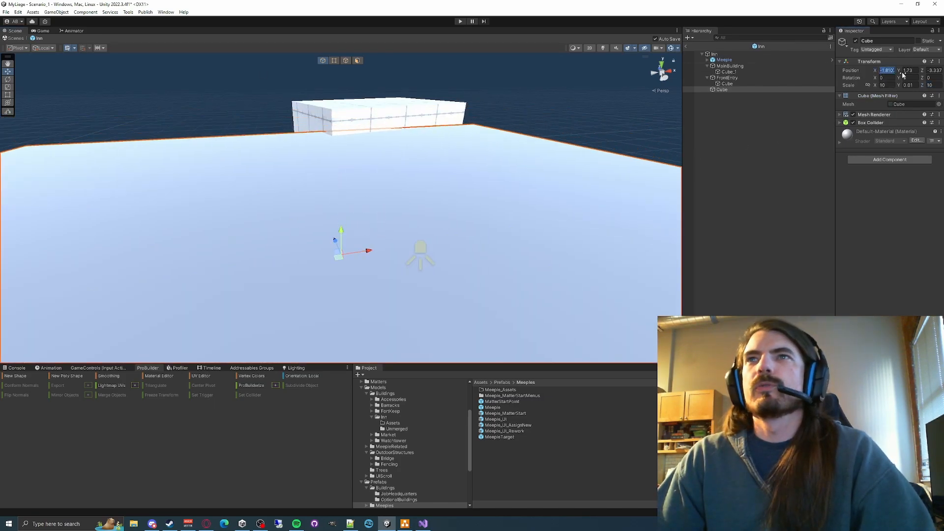
pyautogui.write('0')
pyautogui.press('Tab')
pyautogui.write('0')
pyautogui.press('Tab')
pyautogui.write('0')
pyautogui.press('Return')
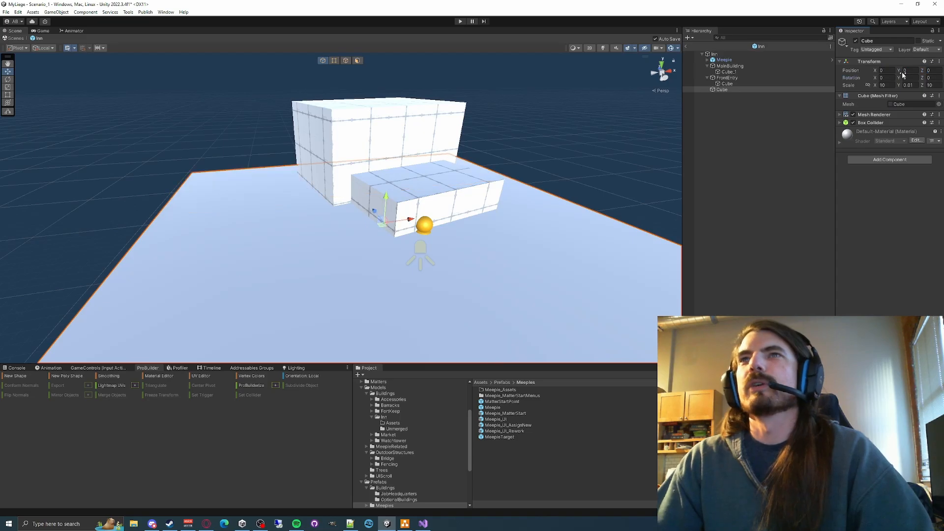
pyautogui.moveTo(290, 226); pyautogui.dragTo(305, 270, button='right')
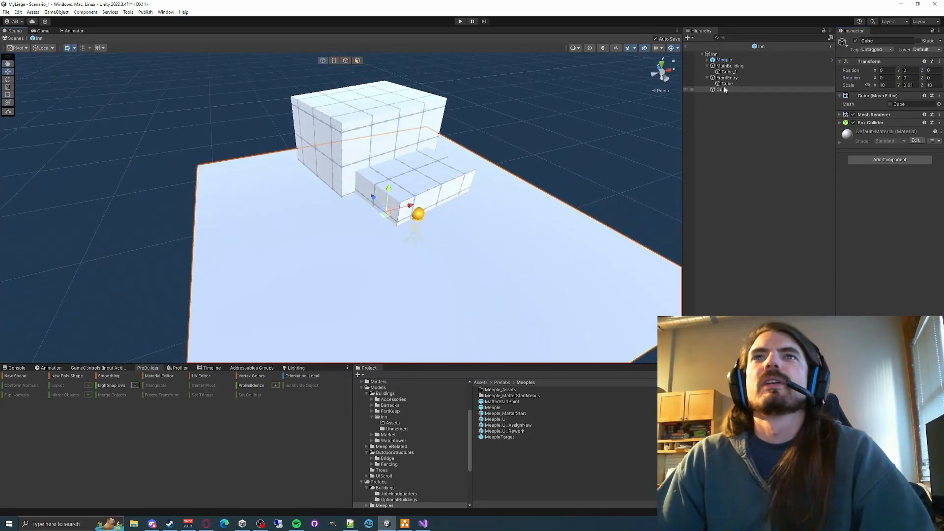
# - Set the front entry cube's position to 0, 0, 0
pyautogui.click(729, 72)
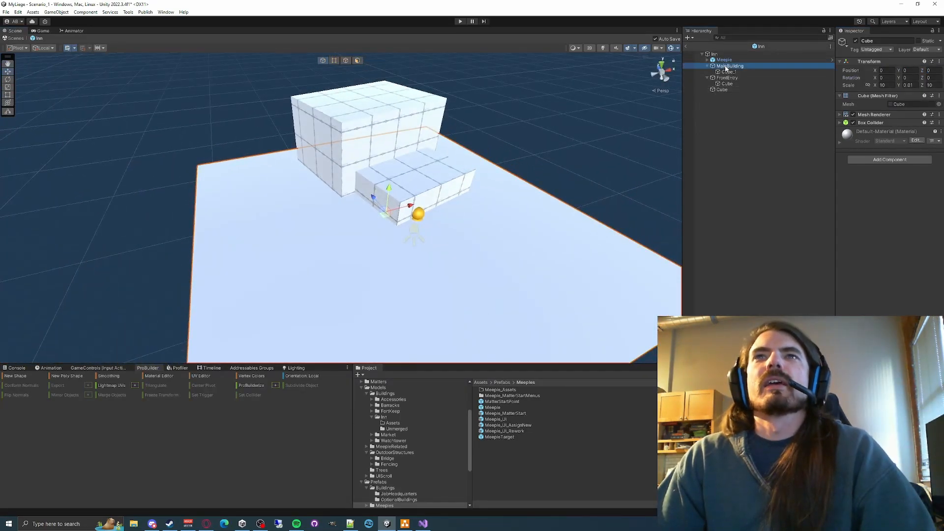
pyautogui.click(400, 187)
pyautogui.moveTo(491, 188); pyautogui.dragTo(515, 158, button='right')
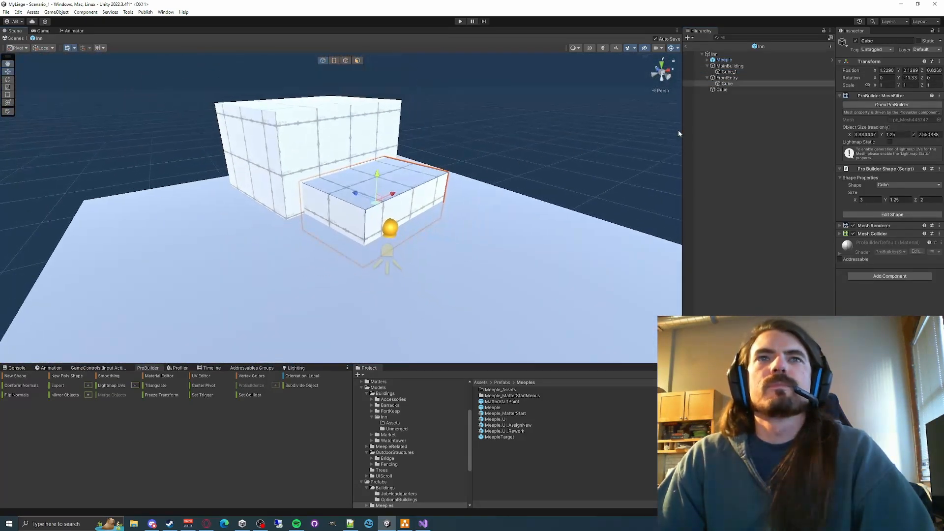
pyautogui.write('0')
pyautogui.press('Tab')
pyautogui.write('0')
pyautogui.press('Tab')
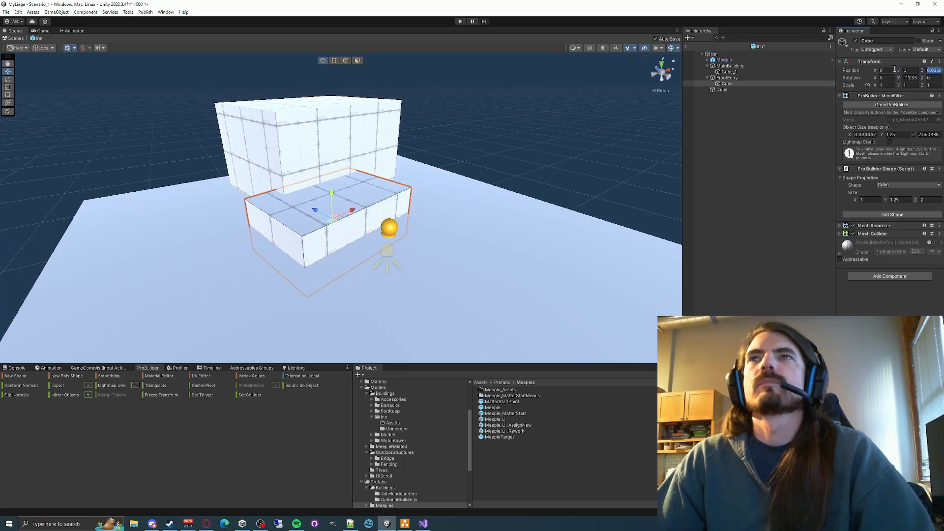
pyautogui.write('0')
pyautogui.press('Return')
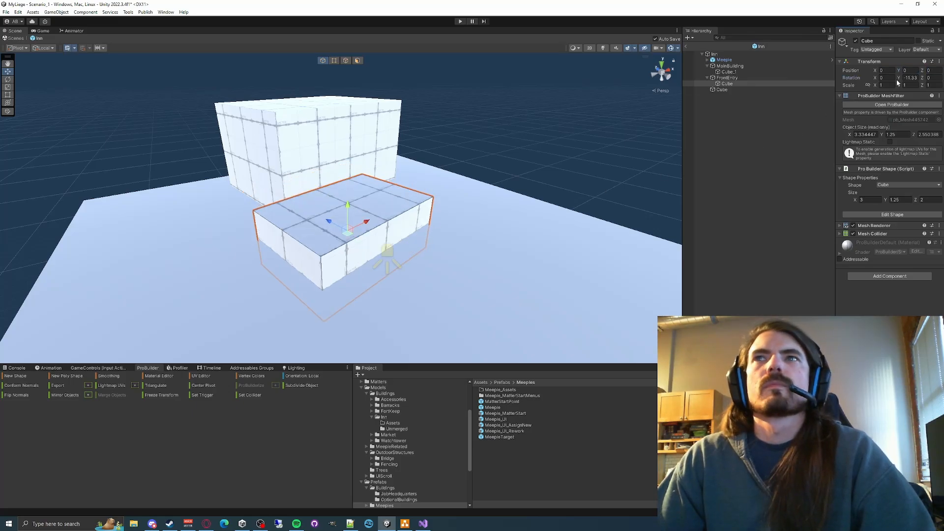
# - Set the front entry cube's Y rotation to 0
pyautogui.write('1.35')
pyautogui.press('Tab')
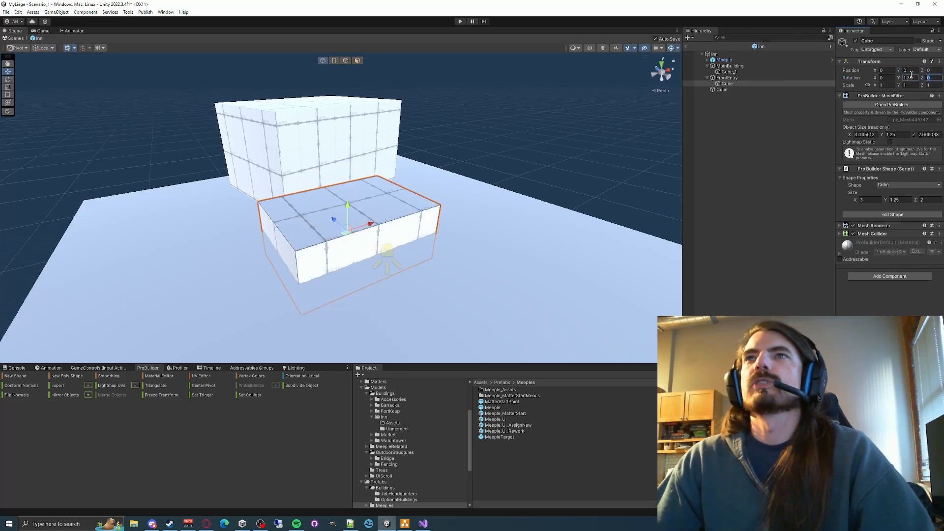
pyautogui.write('0')
pyautogui.press('Tab')
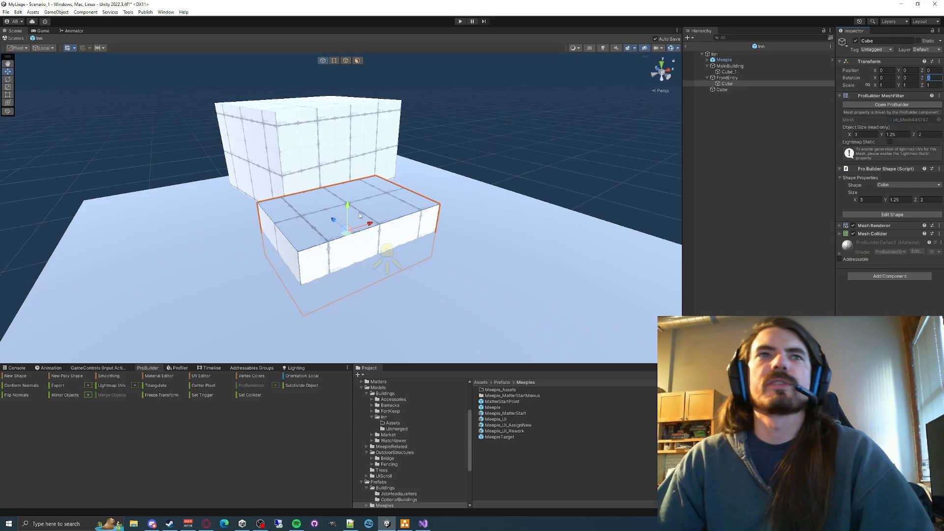
# - Raise the front entry cube to a Y position of 0.6125
pyautogui.press('a')
pyautogui.moveTo(486, 187); pyautogui.dragTo(565, 174, button='right')
pyautogui.press('s')
pyautogui.click(713, 54)
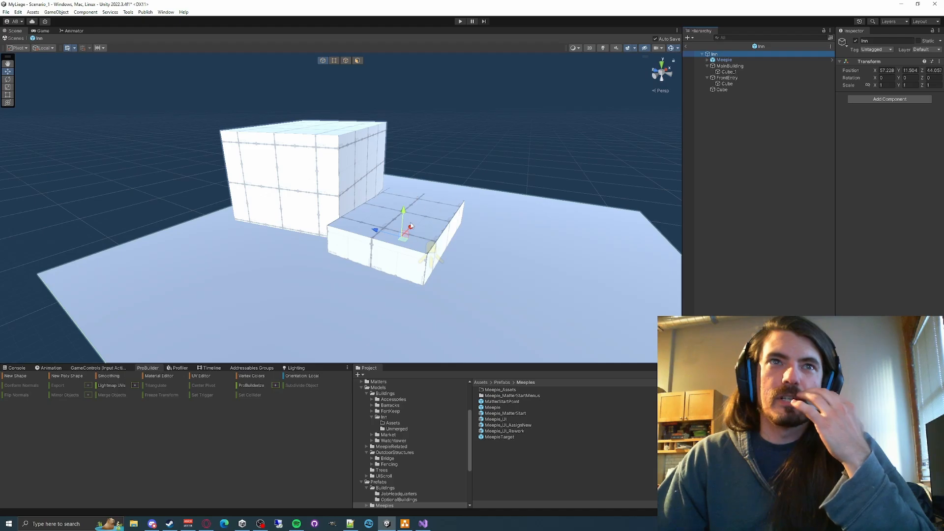
pyautogui.moveTo(485, 240); pyautogui.dragTo(390, 235, button='right')
pyautogui.press('w')
pyautogui.press('d')
pyautogui.click(390, 235)
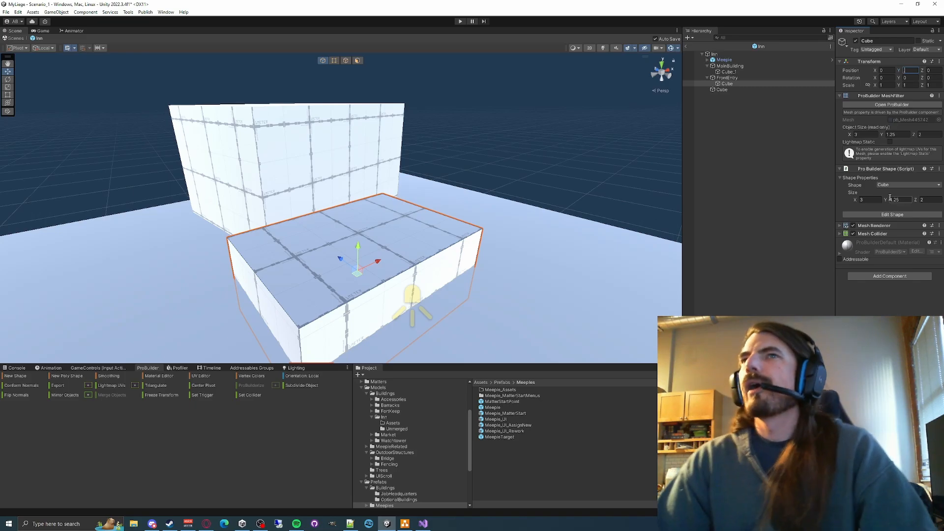
pyautogui.write('.6')
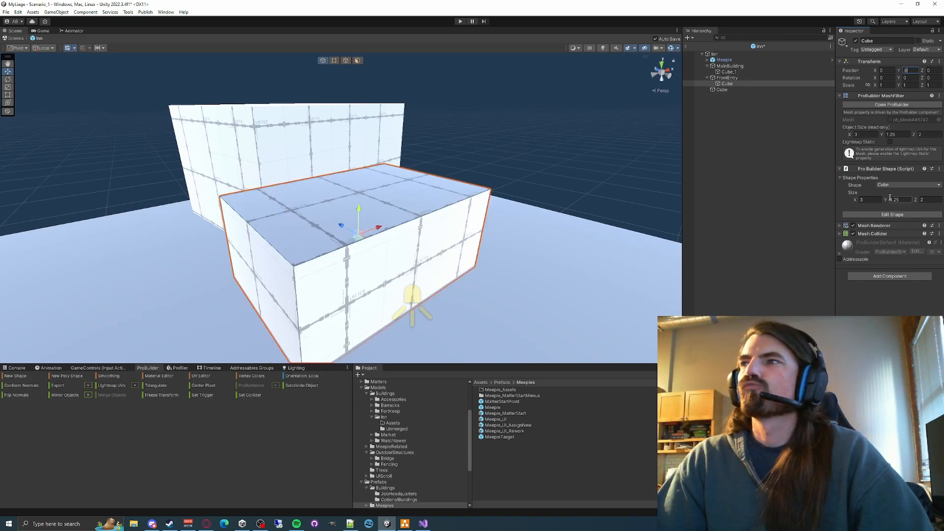
pyautogui.write('125')
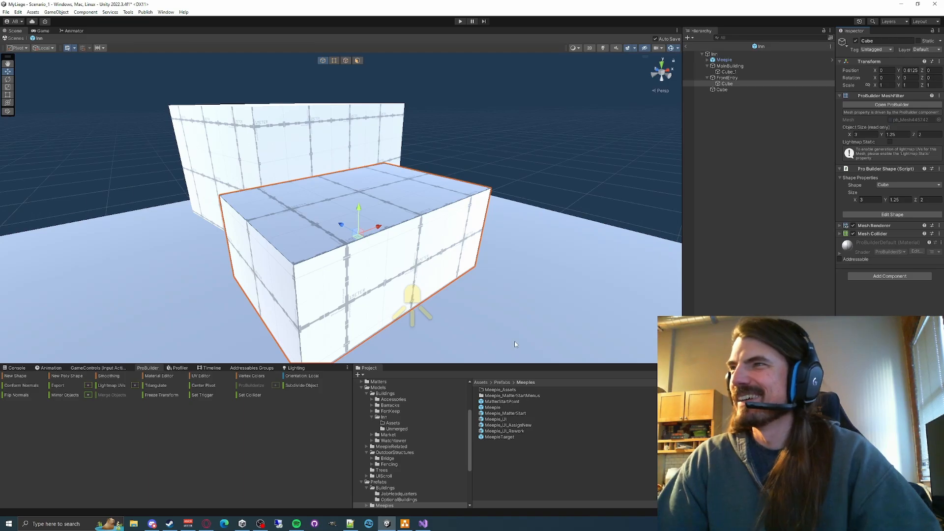
# - Set the main building cube's position to 0, 0, 0 and its Y rotation to 0
pyautogui.moveTo(412, 300); pyautogui.dragTo(501, 256, button='right')
pyautogui.moveTo(447, 293); pyautogui.dragTo(450, 267, button='right')
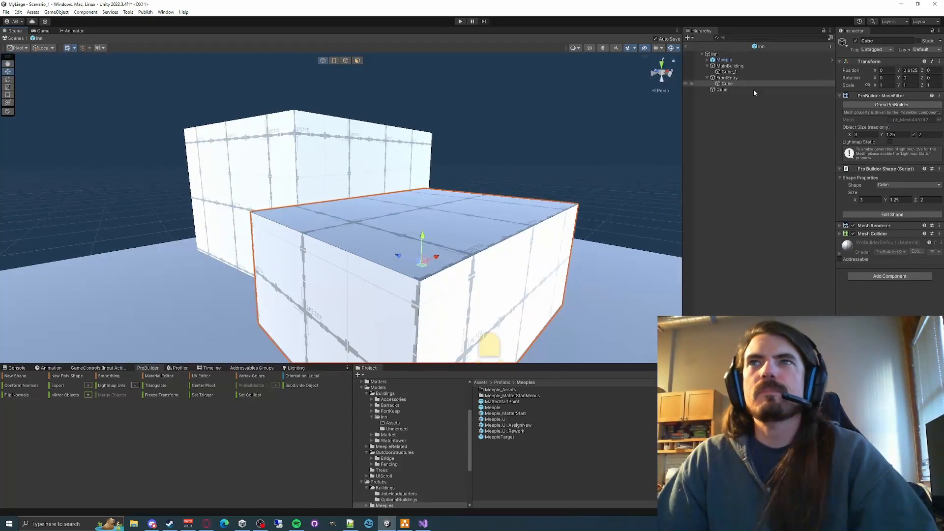
pyautogui.doubleClick(729, 72)
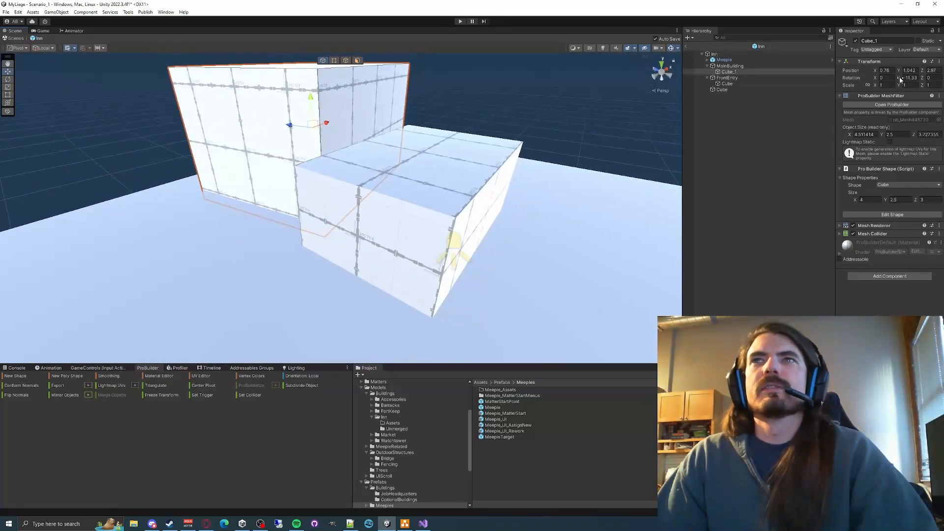
pyautogui.write('0')
pyautogui.press('Tab')
pyautogui.write('0')
pyautogui.press('Tab')
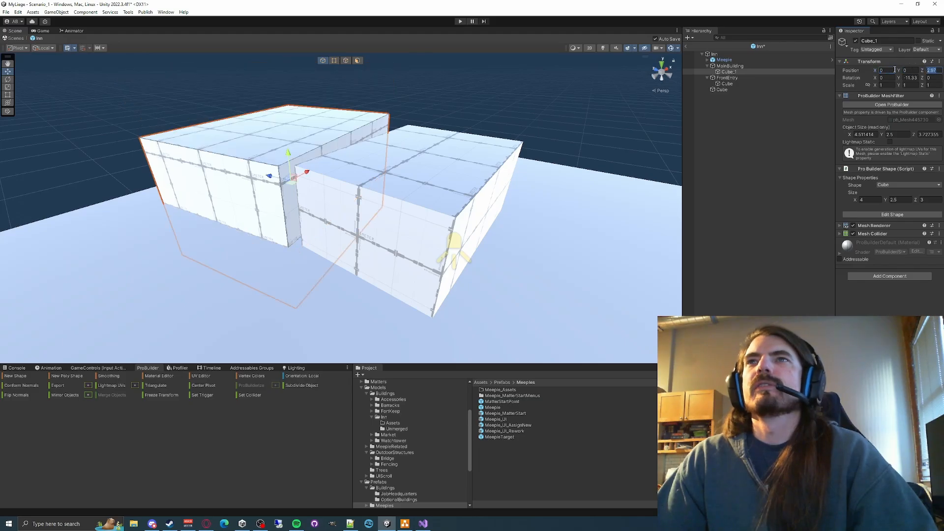
pyautogui.write('0')
pyautogui.press('Return')
pyautogui.write('0')
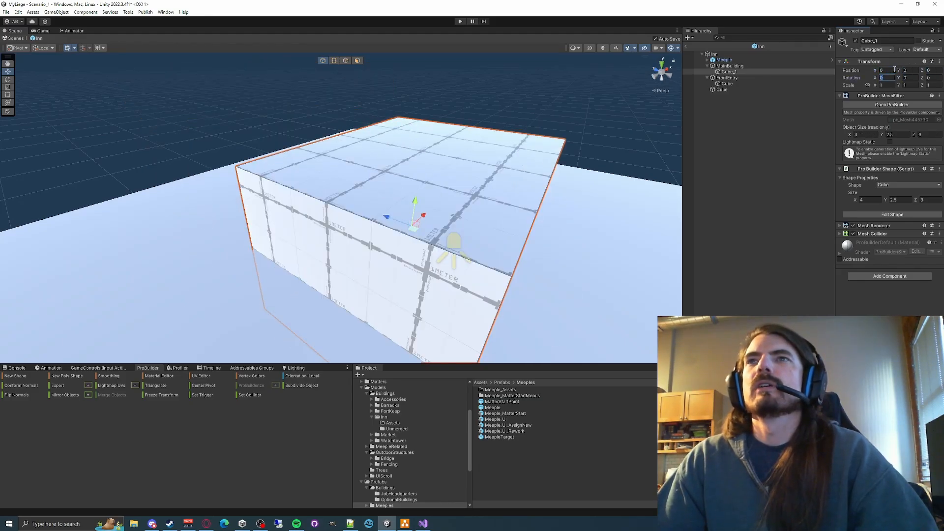
# - Move the main building cube back behind the front entry to a Z position of 2.5
pyautogui.moveTo(386, 216); pyautogui.dragTo(286, 180)
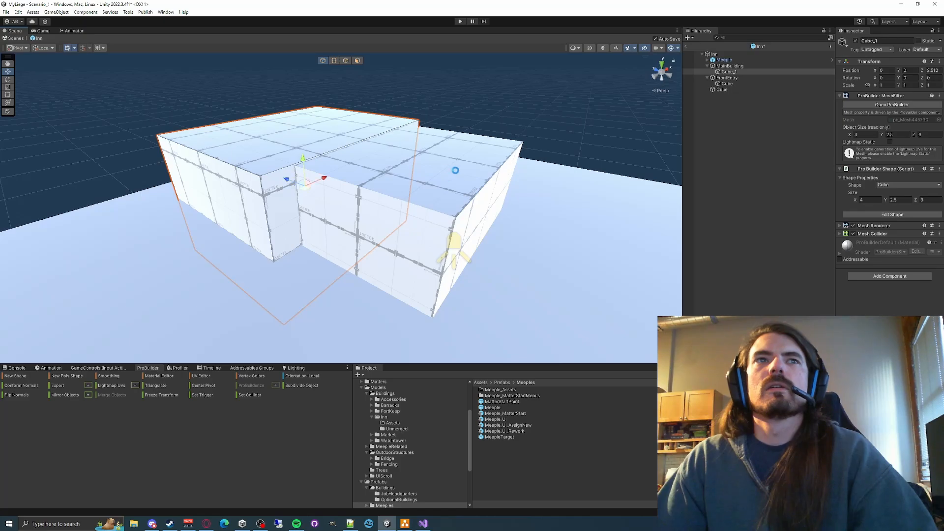
pyautogui.press('w')
pyautogui.moveTo(455, 170)
pyautogui.mouseDown(button='right')
pyautogui.moveTo(507, 131)
pyautogui.moveTo(462, 173)
pyautogui.mouseUp(button='right')
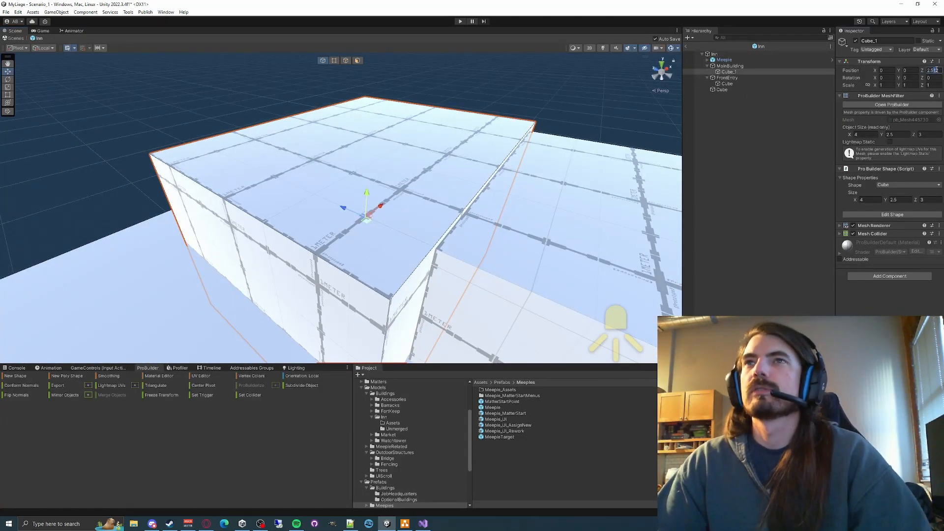
pyautogui.write('2.25')
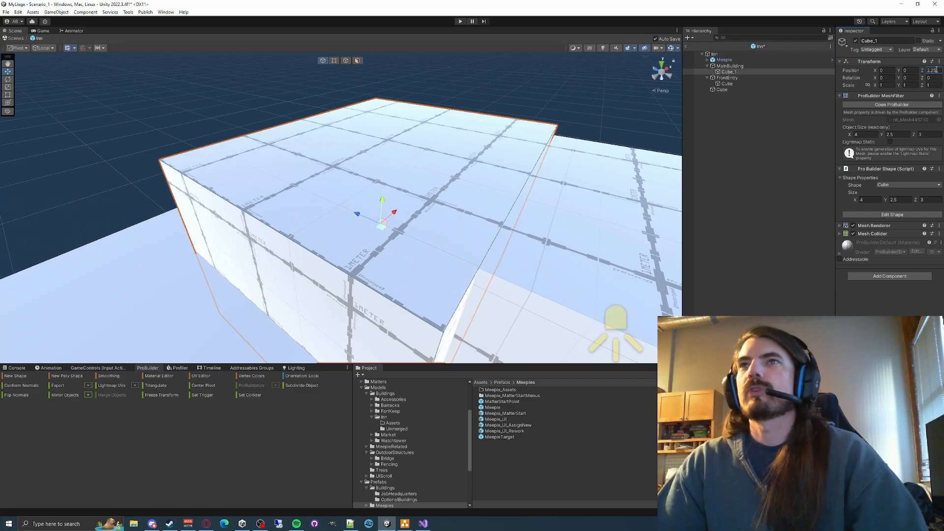
pyautogui.press('BackSpace')
pyautogui.press('BackSpace')
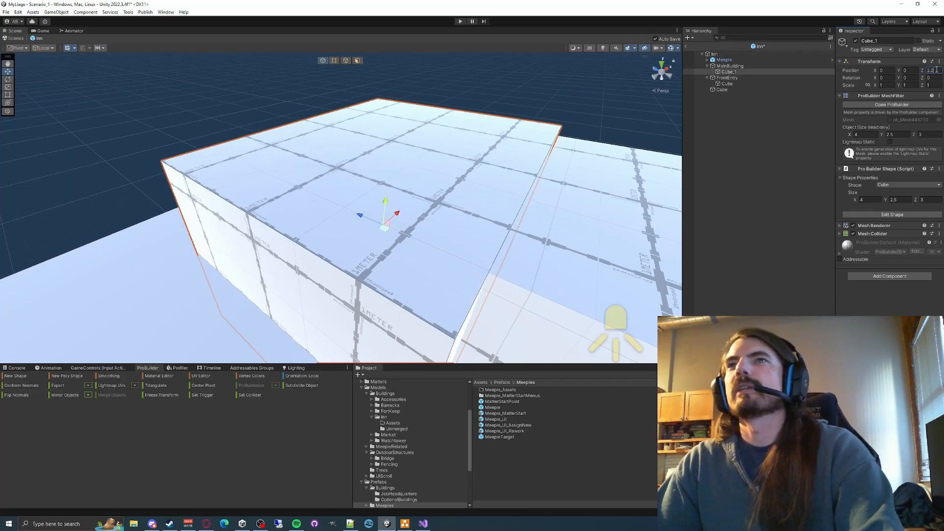
pyautogui.write('5')
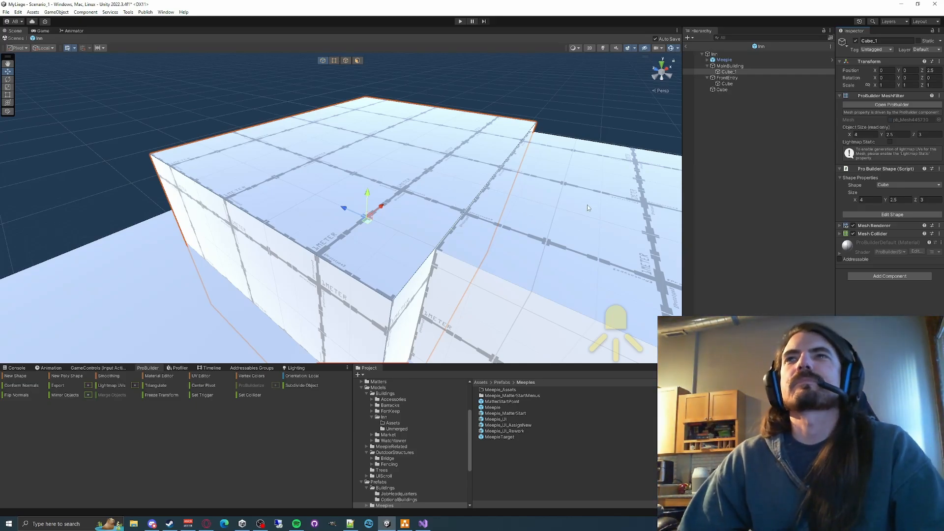
# - Raise the main building cube to a Y position of about 1.75
pyautogui.moveTo(586, 204); pyautogui.dragTo(446, 189, button='right')
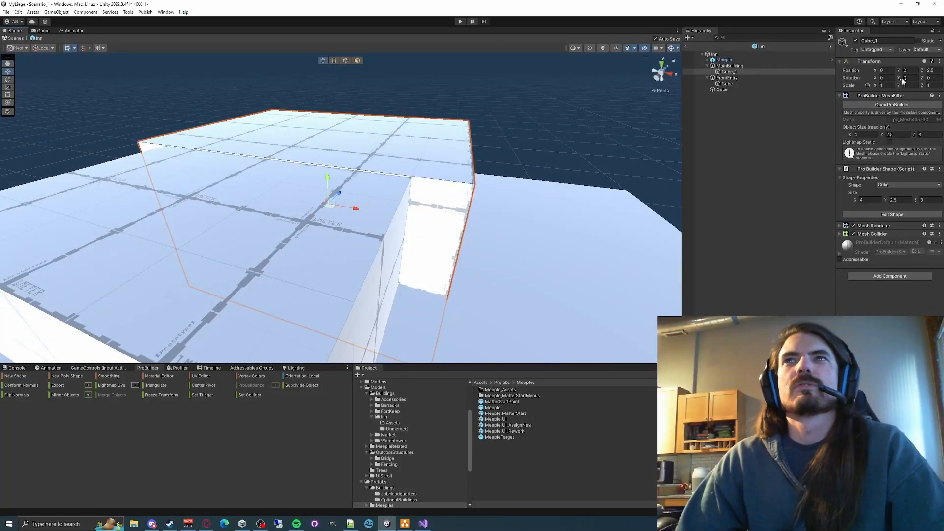
pyautogui.moveTo(328, 175); pyautogui.dragTo(325, 107)
pyautogui.moveTo(522, 167)
pyautogui.mouseDown(button='right')
pyautogui.moveTo(465, 112)
pyautogui.moveTo(398, 139)
pyautogui.moveTo(527, 153)
pyautogui.mouseUp(button='right')
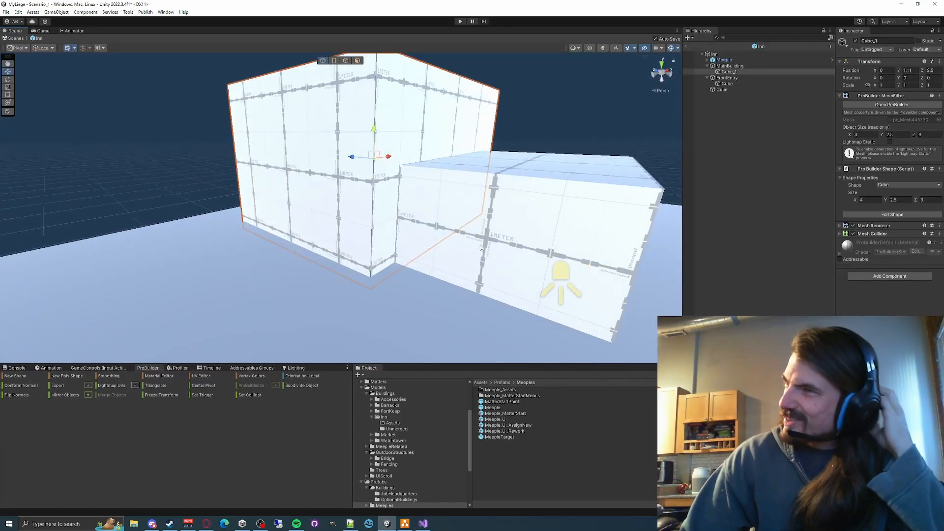
pyautogui.moveTo(481, 247); pyautogui.dragTo(407, 231, button='right')
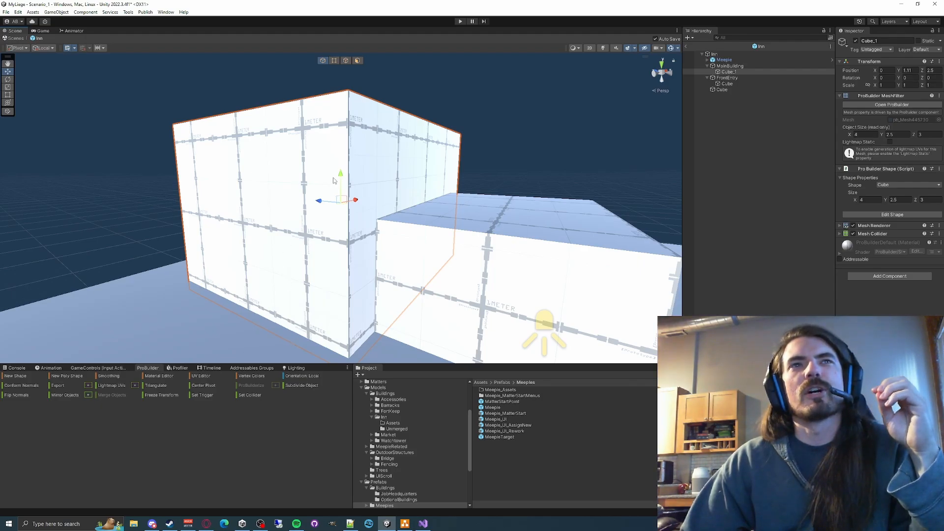
pyautogui.moveTo(342, 176); pyautogui.dragTo(338, 140)
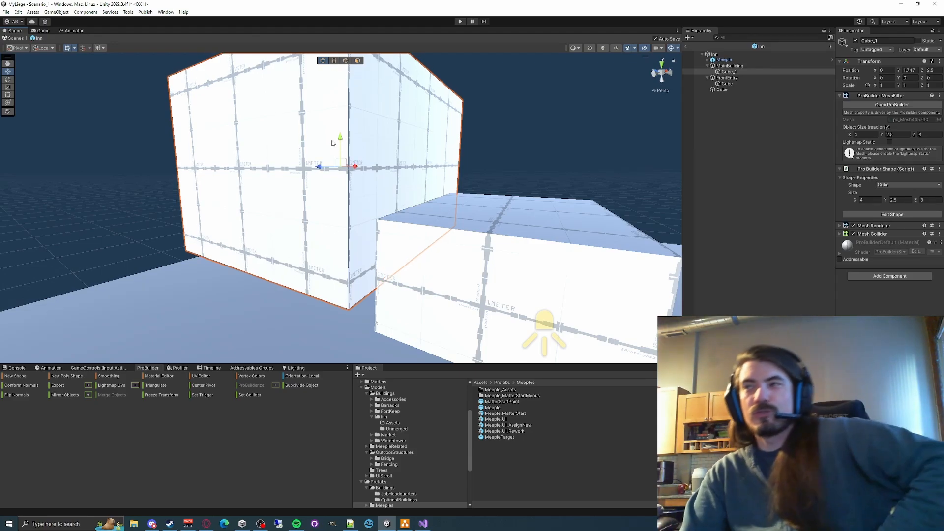
# - Compare the front entry cube's transform with the main building's and lower the main building cube to a Y position of about 0.73
pyautogui.click(375, 245)
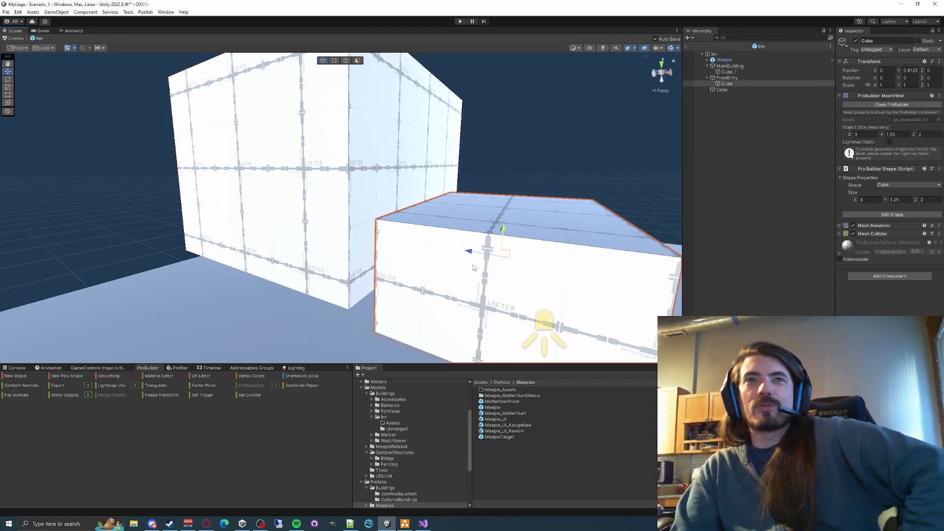
pyautogui.click(341, 234)
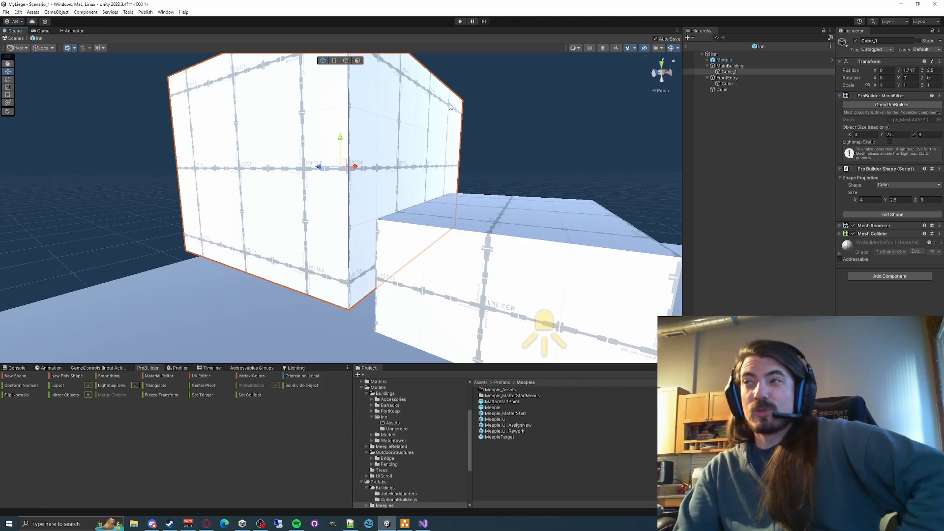
pyautogui.moveTo(341, 140); pyautogui.dragTo(338, 197)
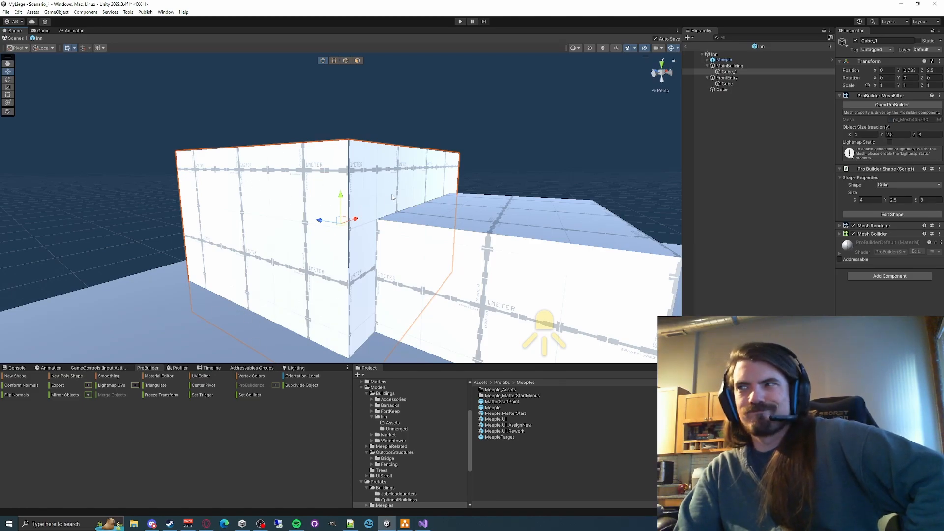
# - Return from the Inn prefab to the scene and deactivate the Inn's ground slab cube
pyautogui.click(686, 47)
pyautogui.moveTo(399, 185); pyautogui.dragTo(491, 157, button='right')
pyautogui.click(727, 103)
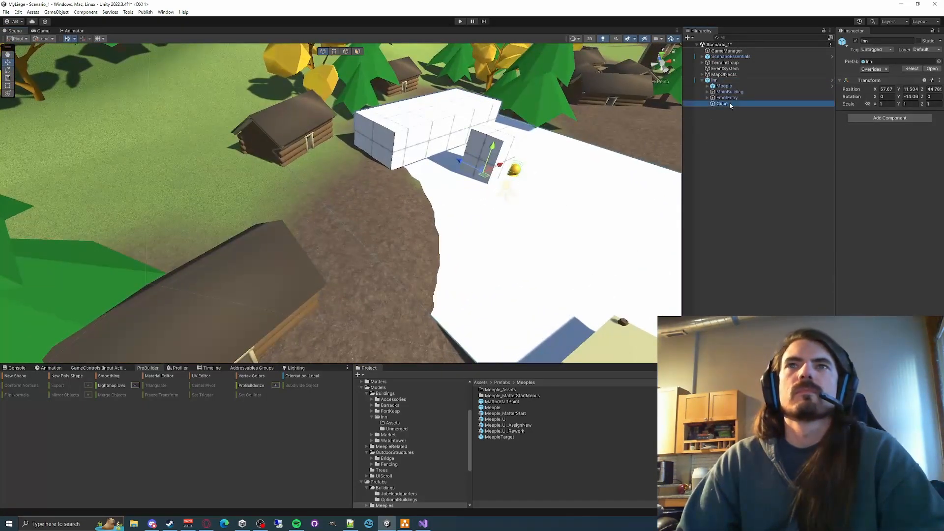
pyautogui.click(856, 42)
pyautogui.press('w')
pyautogui.moveTo(449, 203); pyautogui.dragTo(468, 188, button='right')
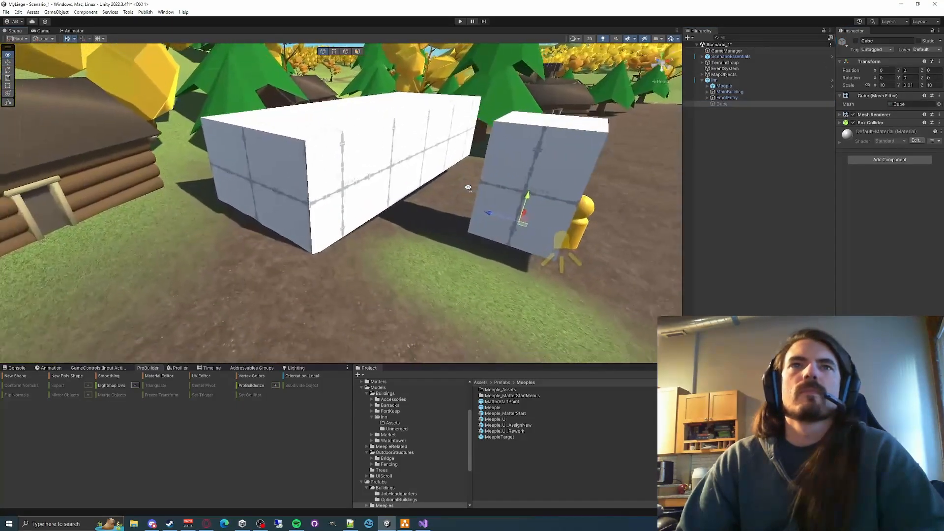
pyautogui.scroll(-3, 468, 188)
# - Compare the transforms and ProBuilder sizes of the main building and front entry cubes in the scene's Inn
pyautogui.click(730, 91)
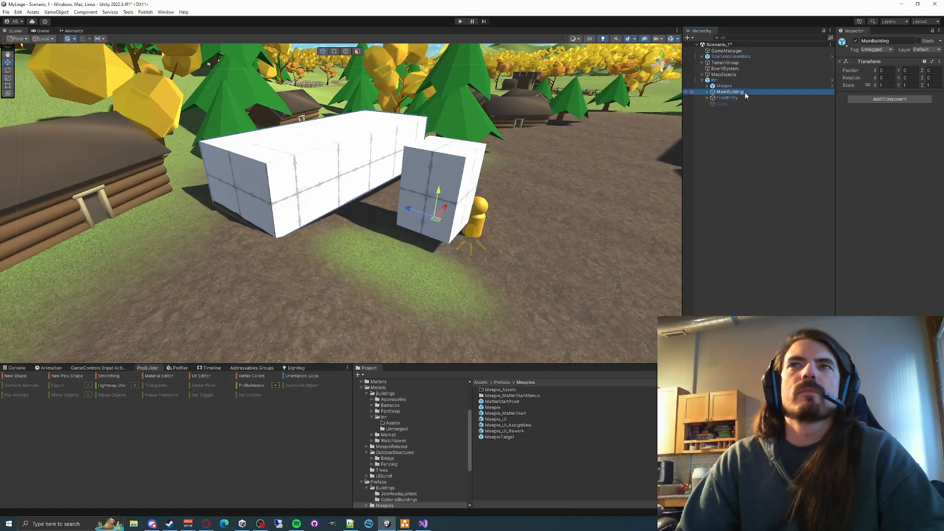
pyautogui.click(723, 86)
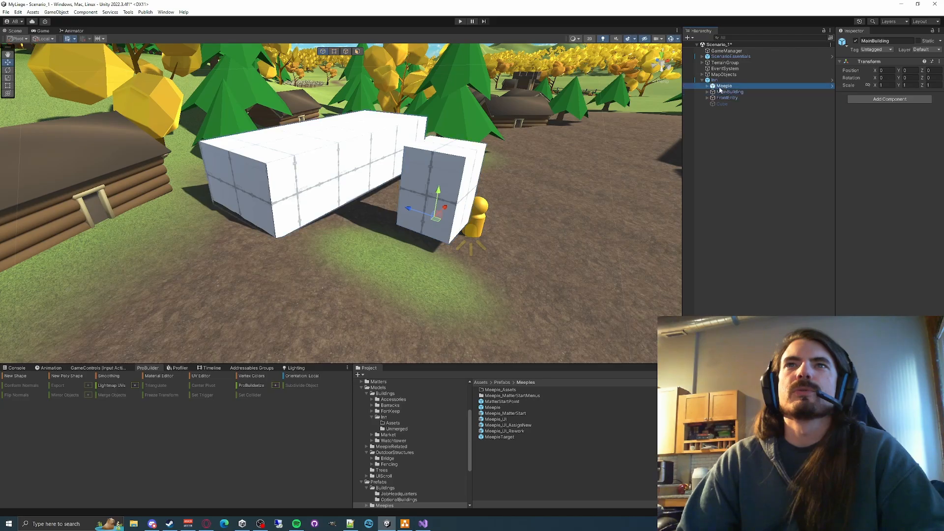
pyautogui.click(706, 92)
pyautogui.click(729, 98)
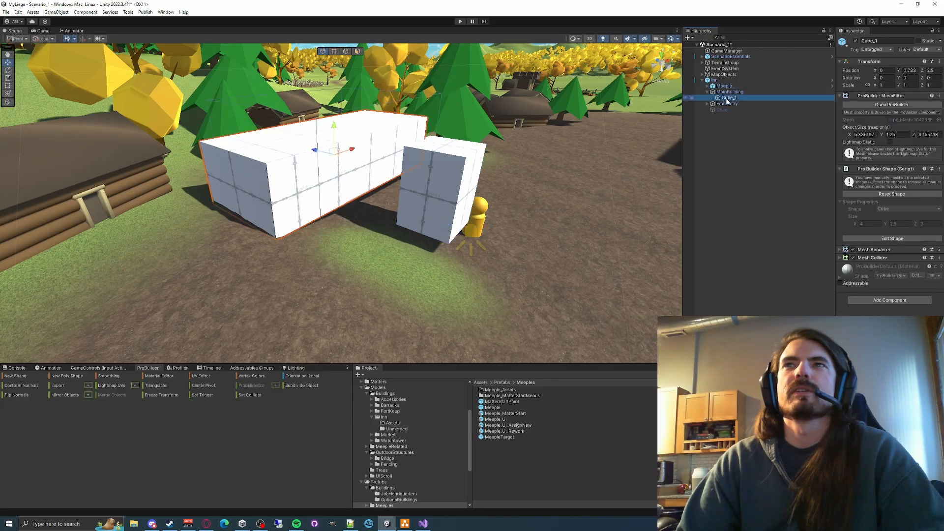
pyautogui.click(726, 87)
pyautogui.click(729, 92)
pyautogui.click(728, 98)
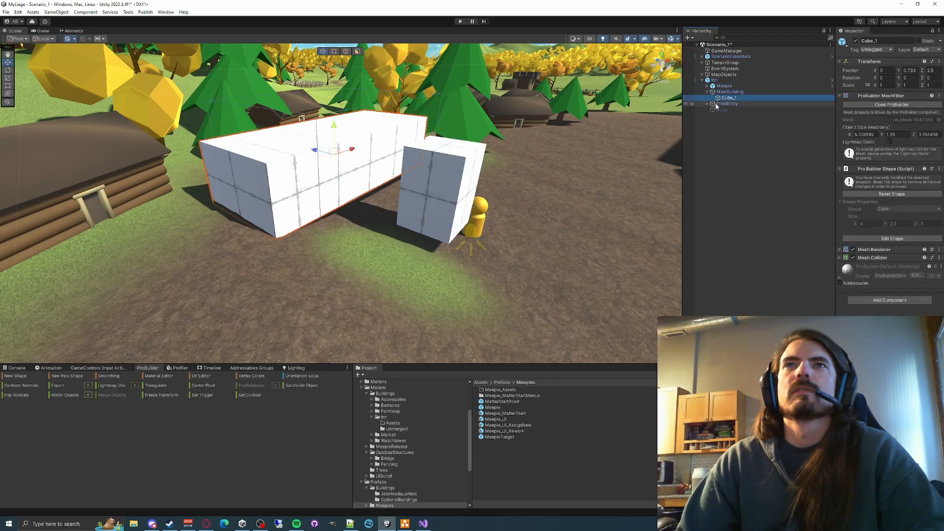
pyautogui.click(707, 104)
pyautogui.click(726, 104)
pyautogui.click(727, 110)
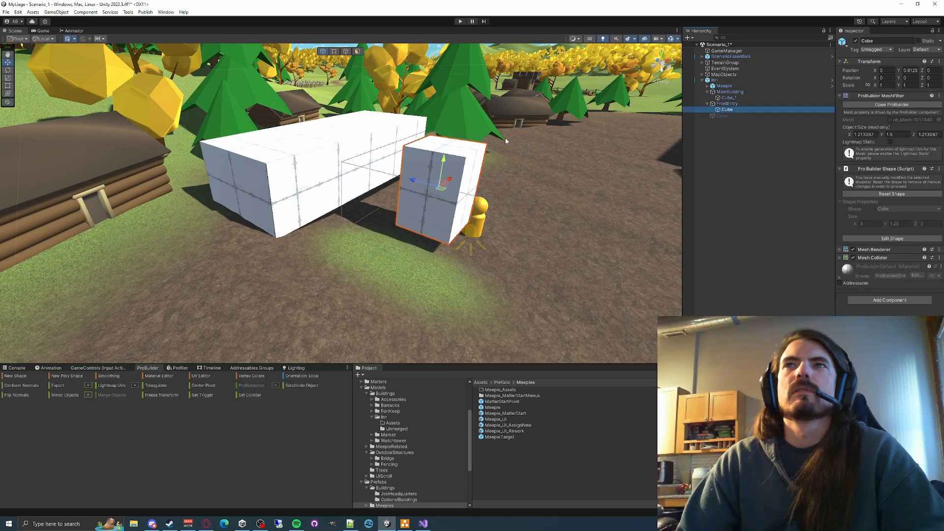
pyautogui.moveTo(517, 144); pyautogui.dragTo(470, 146, button='right')
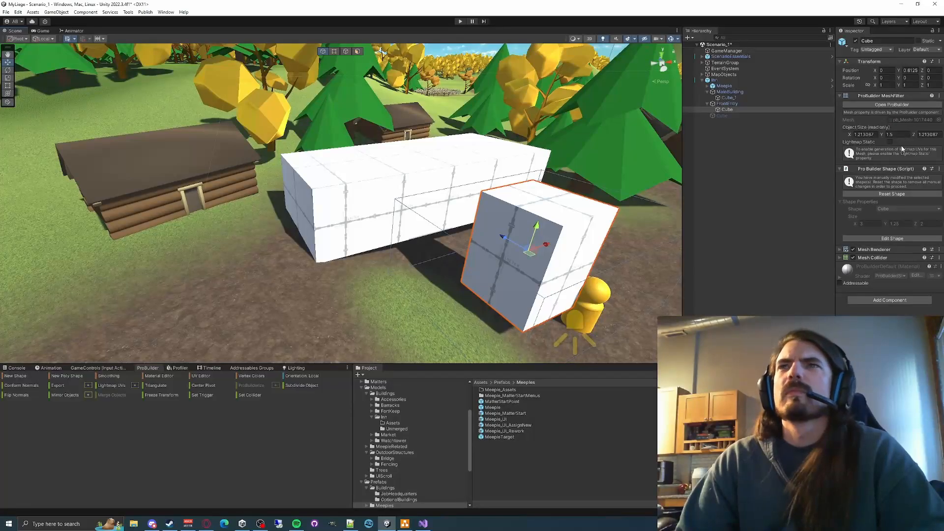
# - Try to reset the front entry cube's ProBuilder shape on the Inn in the scene
pyautogui.click(884, 194)
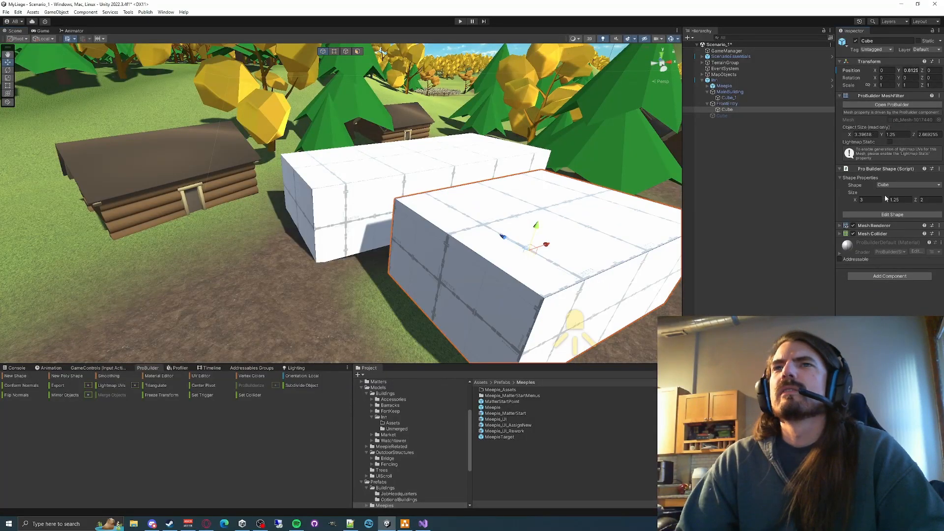
pyautogui.hotkey('ctrl', 'z')
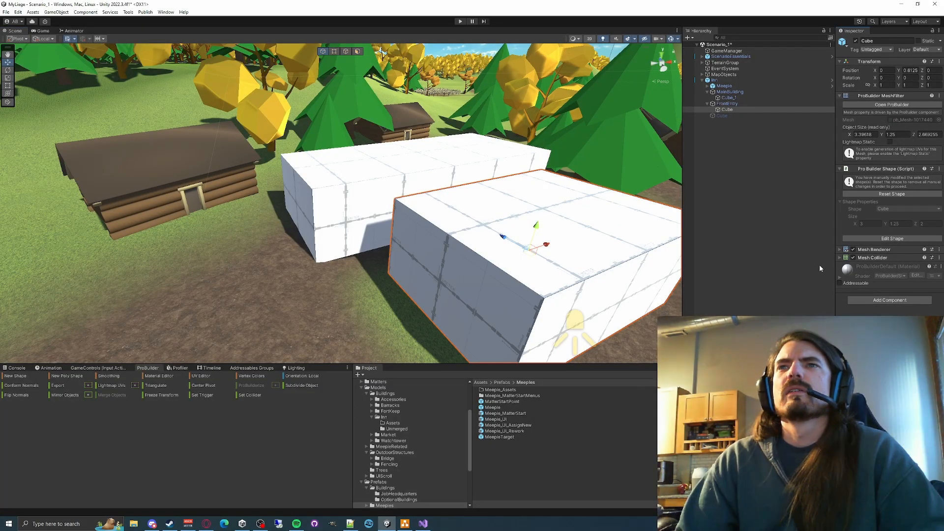
pyautogui.click(884, 194)
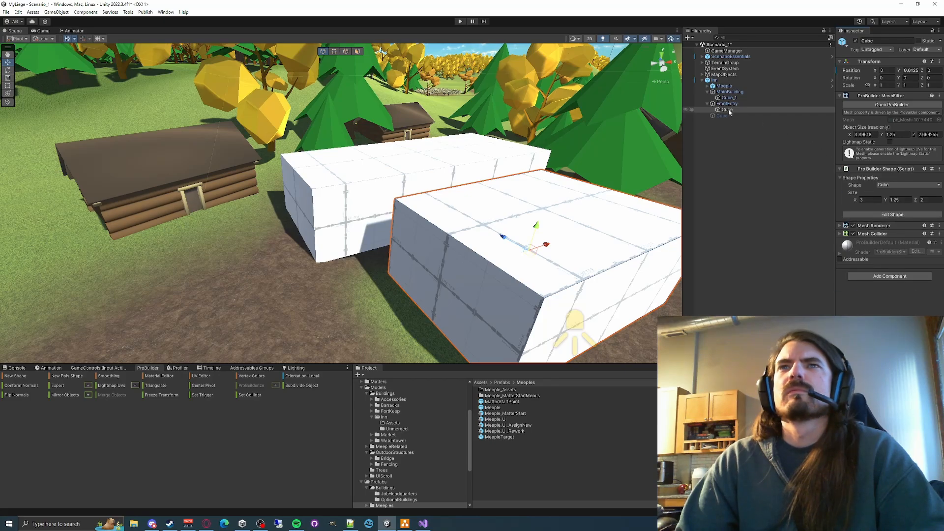
# - Replace the Inn in the scene with a fresh instance of the Inn prefab from Models/Buildings/Inn/Unmerged, placed on the clearing beside the log cabin
pyautogui.click(715, 81)
pyautogui.press('Delete')
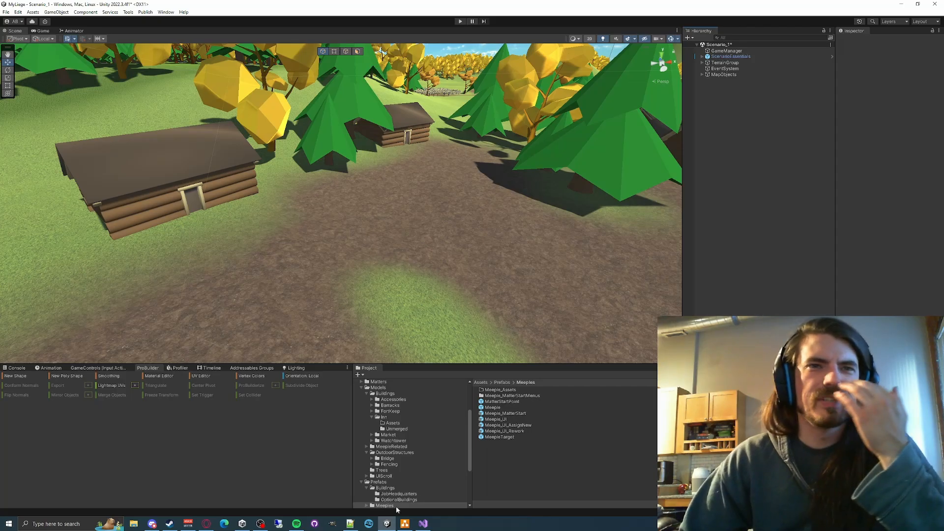
pyautogui.scroll(-3, 401, 486)
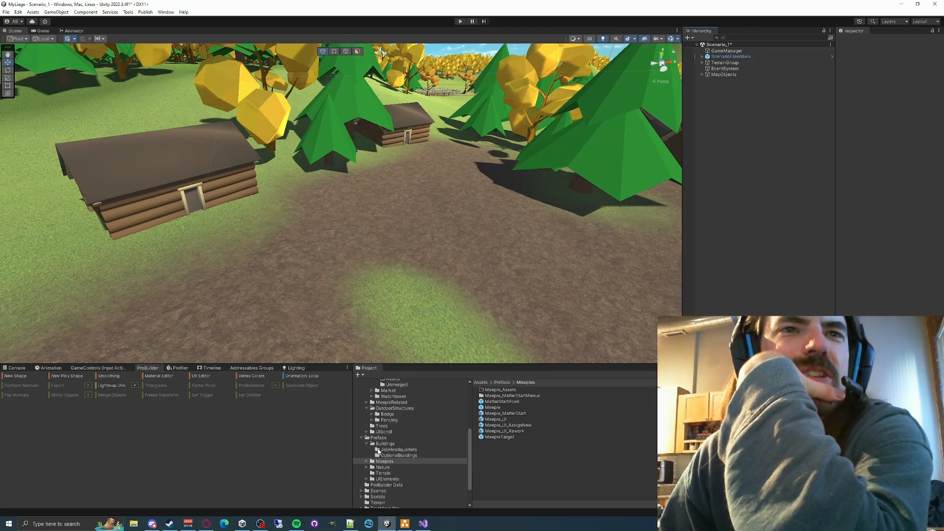
pyautogui.click(359, 437)
pyautogui.click(361, 438)
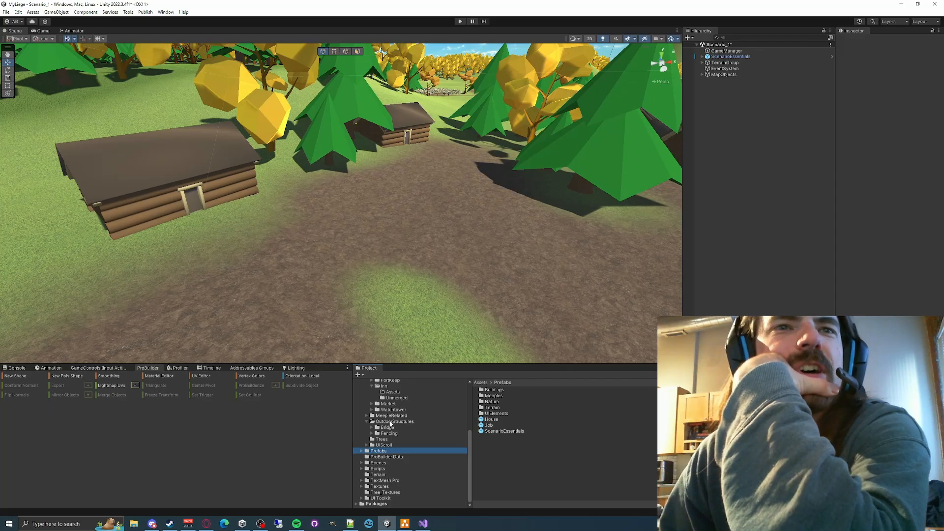
pyautogui.scroll(1, 389, 424)
pyautogui.click(391, 421)
pyautogui.click(388, 414)
pyautogui.click(384, 409)
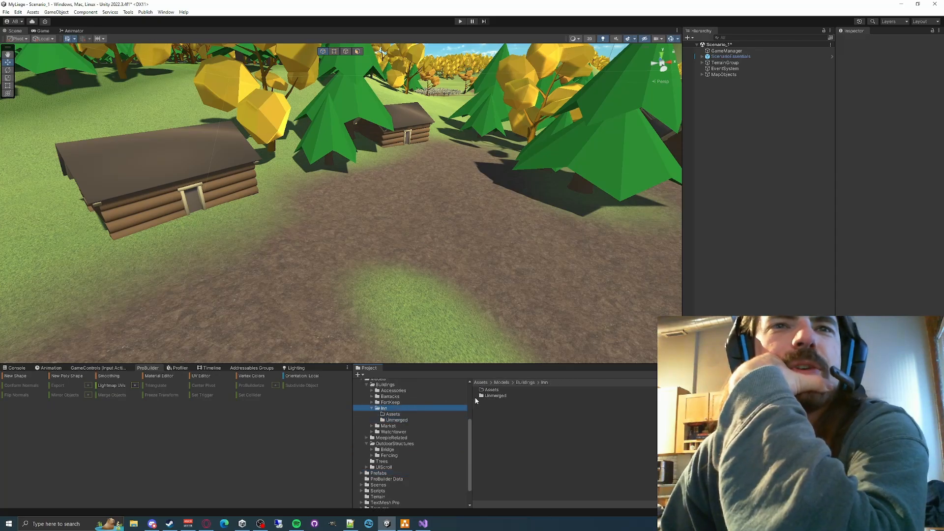
pyautogui.click(491, 396)
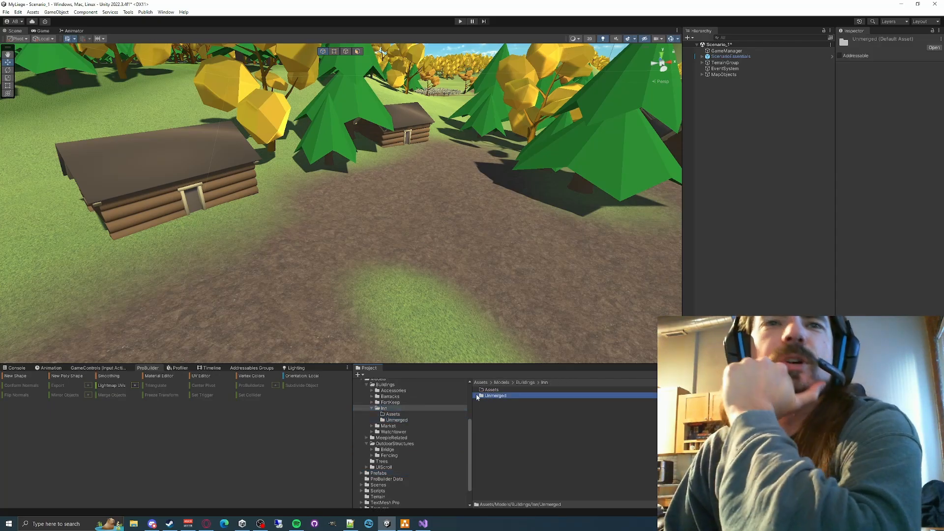
pyautogui.doubleClick(503, 399)
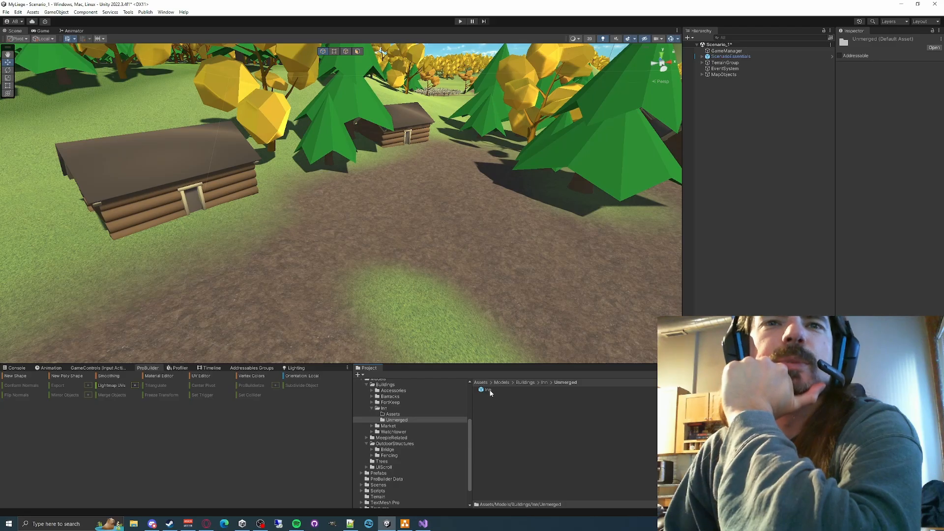
pyautogui.moveTo(490, 393); pyautogui.dragTo(464, 247)
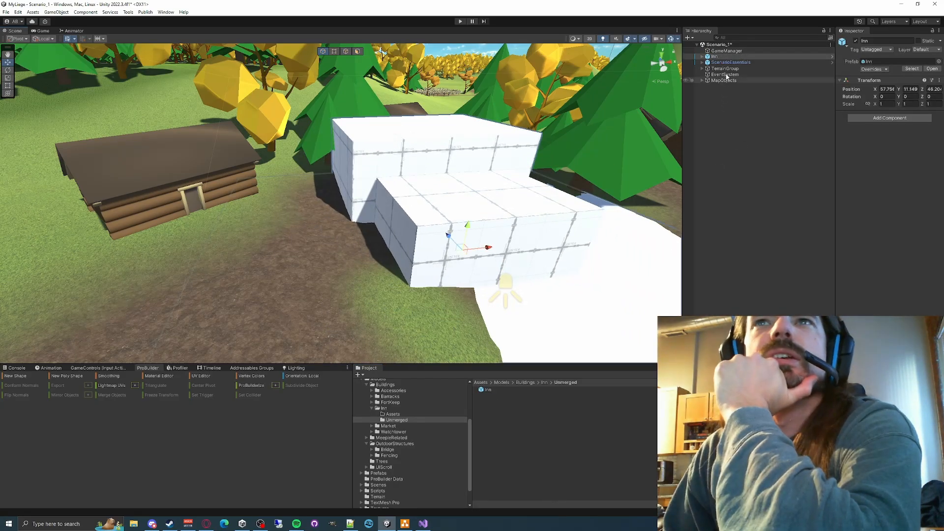
# - Deactivate the ground slab cube inside the newly placed Inn
pyautogui.click(702, 56)
pyautogui.click(722, 80)
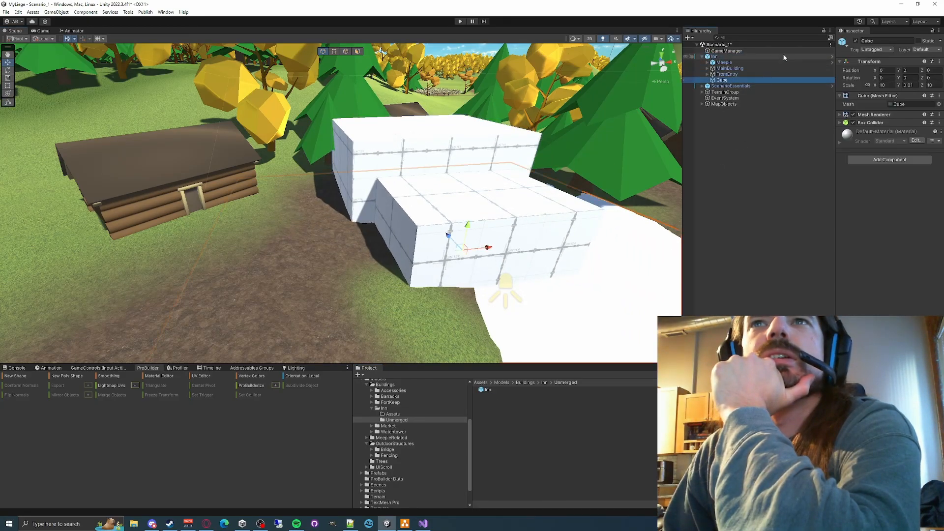
pyautogui.click(855, 41)
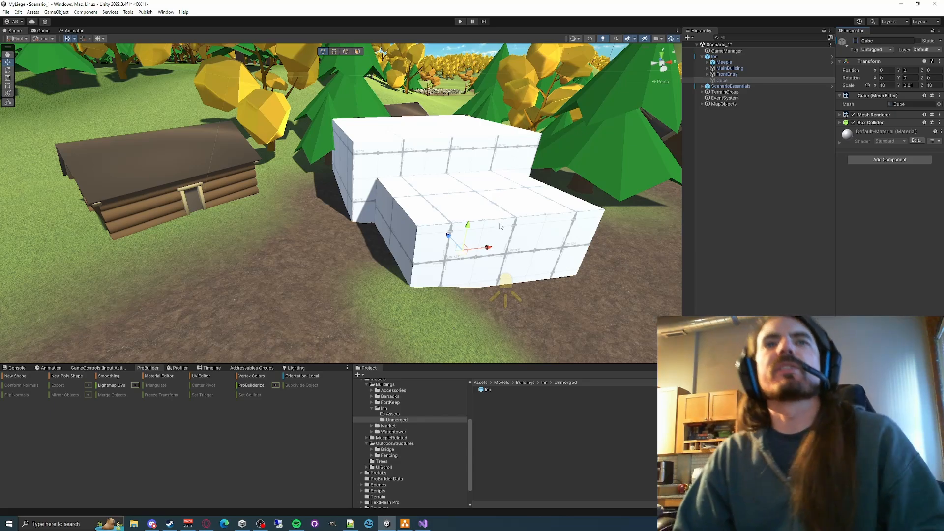
# - Rotate the whole Inn to about -32° around Y and position it on the terrain at a Y position of about 11.06
pyautogui.press('e')
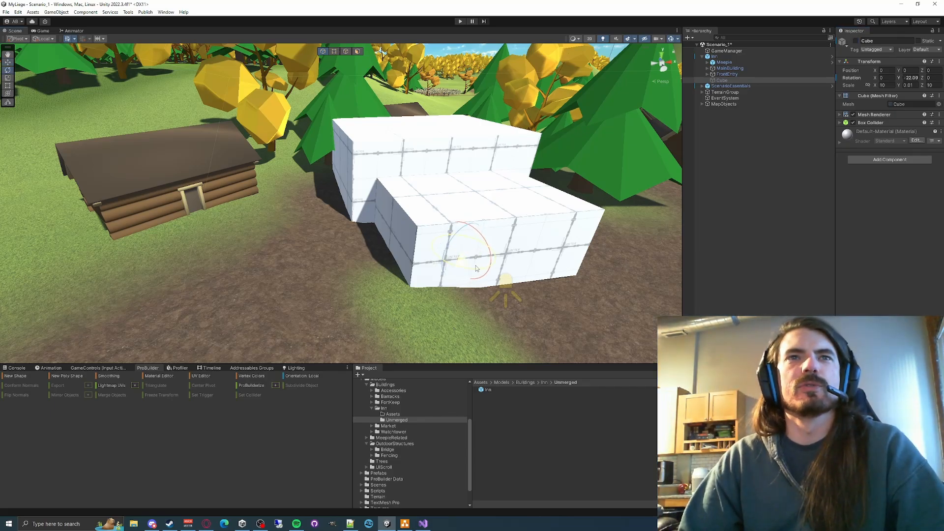
pyautogui.click(715, 57)
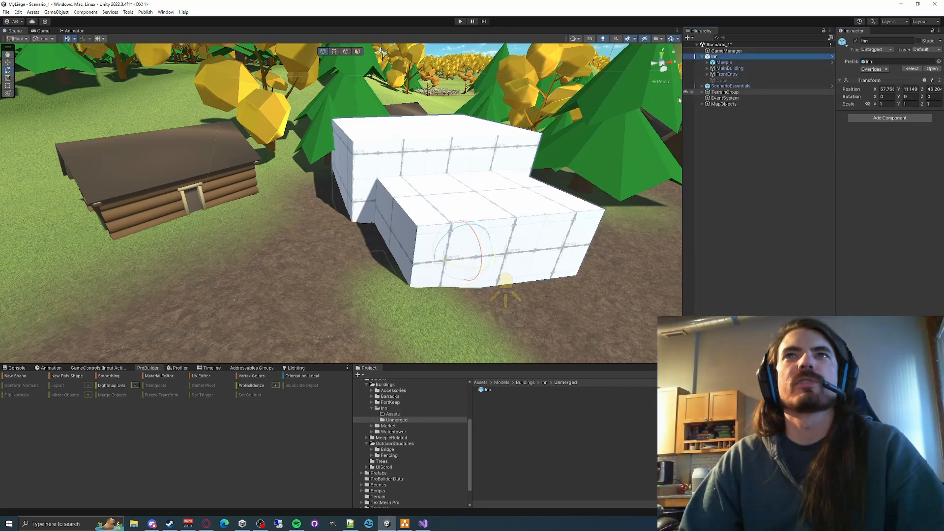
pyautogui.moveTo(464, 267); pyautogui.dragTo(527, 287)
pyautogui.press('w')
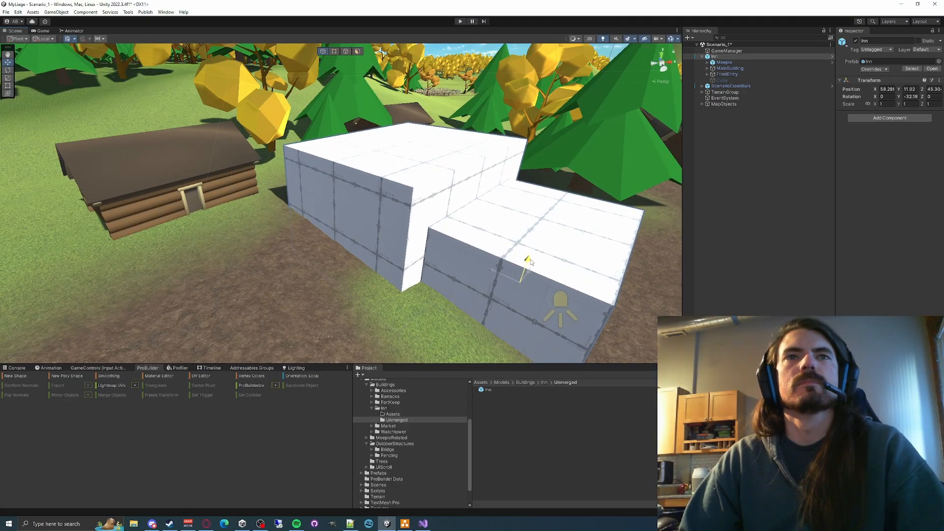
pyautogui.moveTo(507, 269); pyautogui.dragTo(490, 261, button='right')
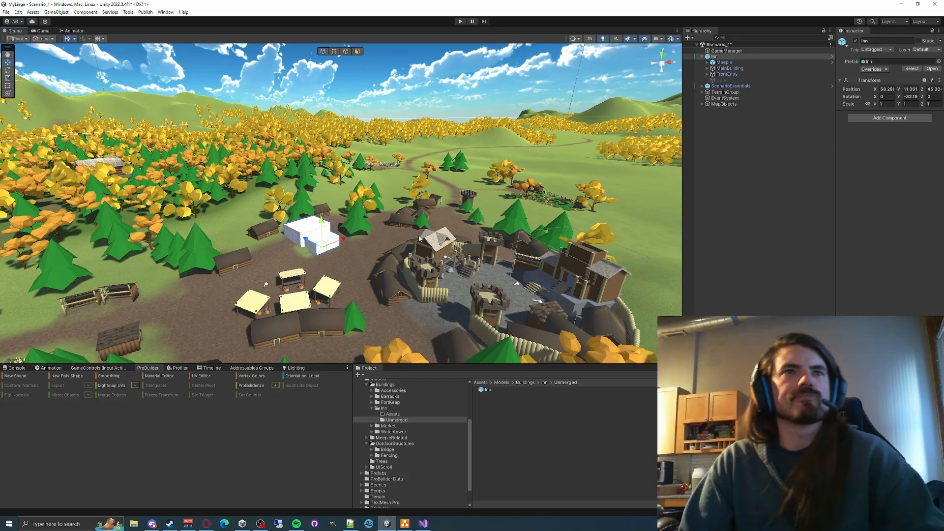
# - In the Inn prefab, raise the main building cube to a Y position of about 1.63, and return to the scene
pyautogui.moveTo(424, 230)
pyautogui.mouseDown(button='right')
pyautogui.moveTo(491, 249)
pyautogui.moveTo(435, 240)
pyautogui.mouseUp(button='right')
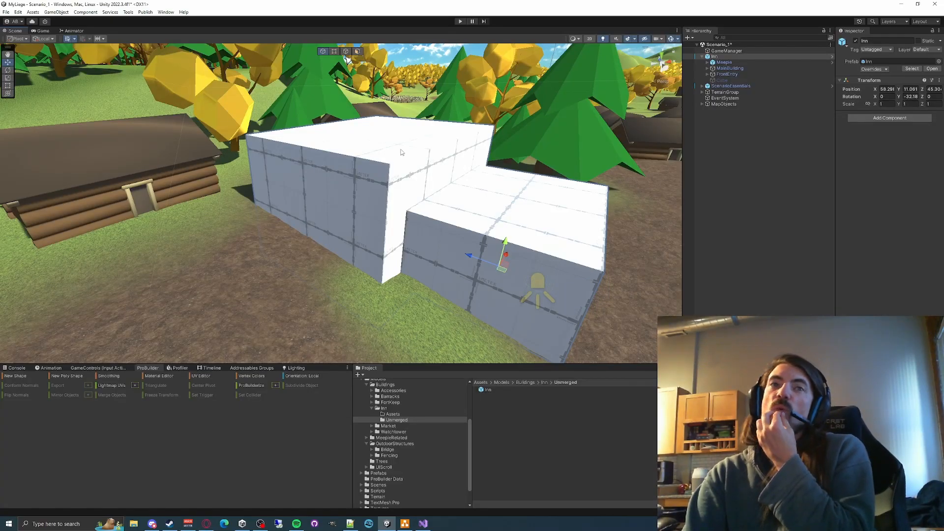
pyautogui.moveTo(447, 203); pyautogui.dragTo(465, 202, button='right')
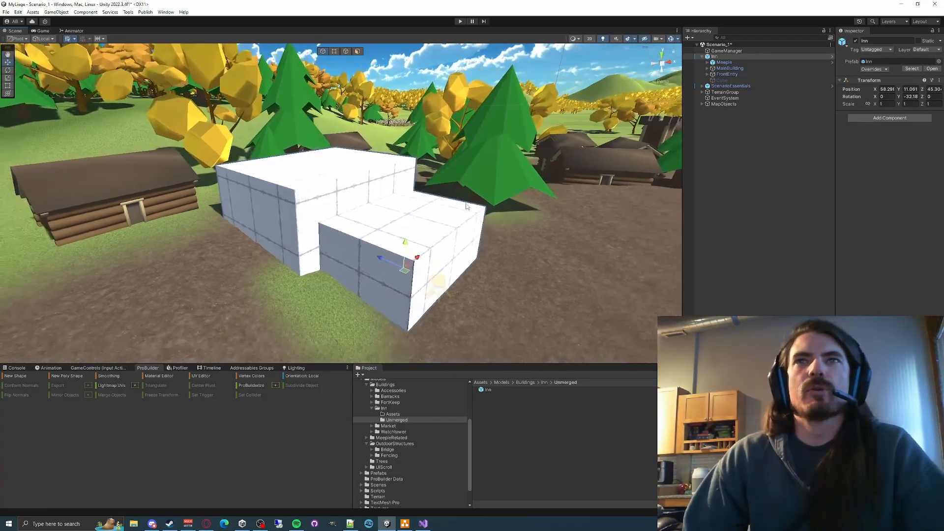
pyautogui.click(931, 69)
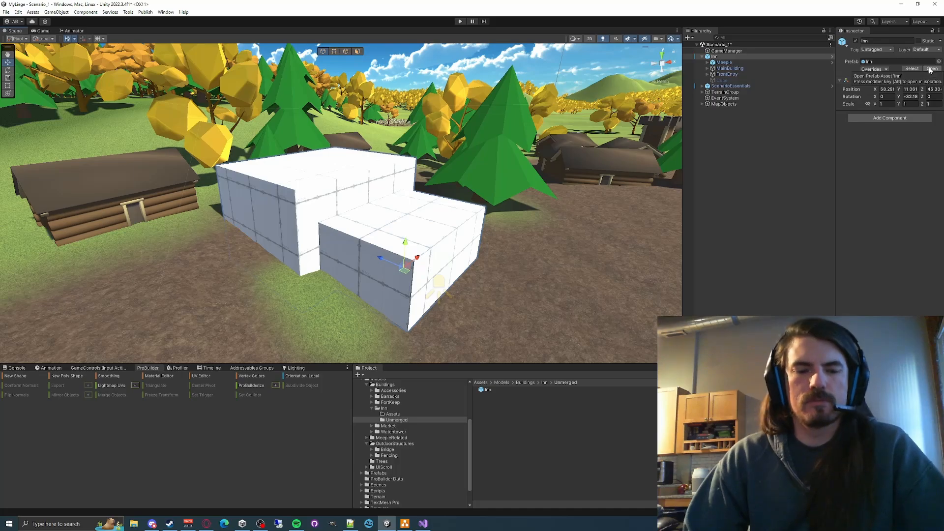
pyautogui.click(352, 202)
pyautogui.press('f')
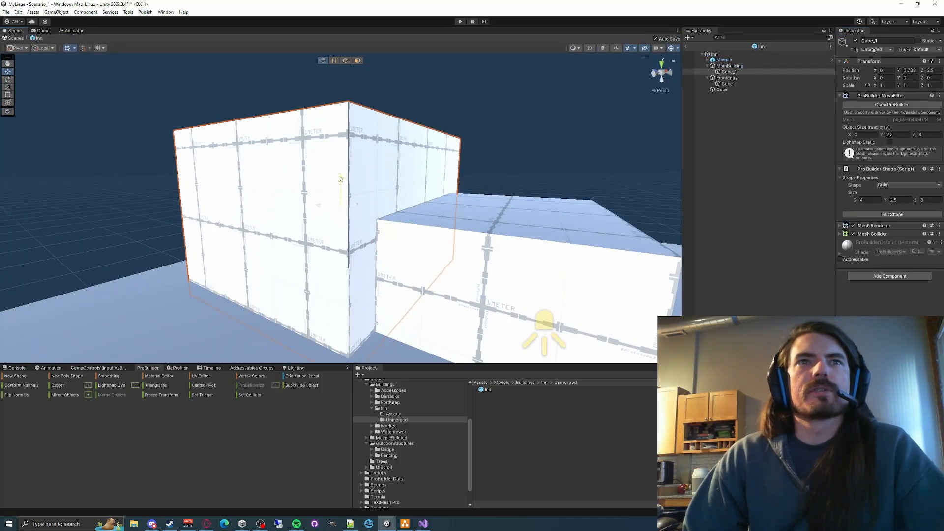
pyautogui.moveTo(356, 142); pyautogui.dragTo(355, 147)
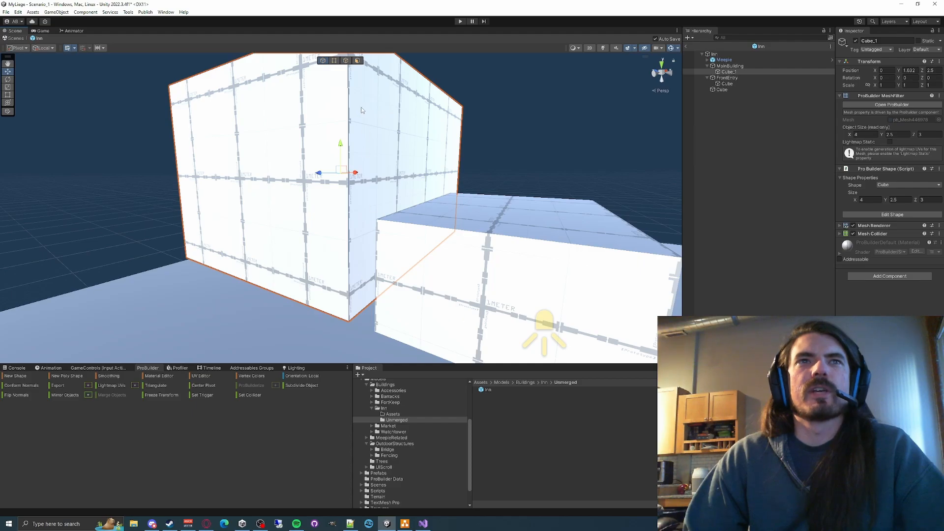
pyautogui.click(686, 47)
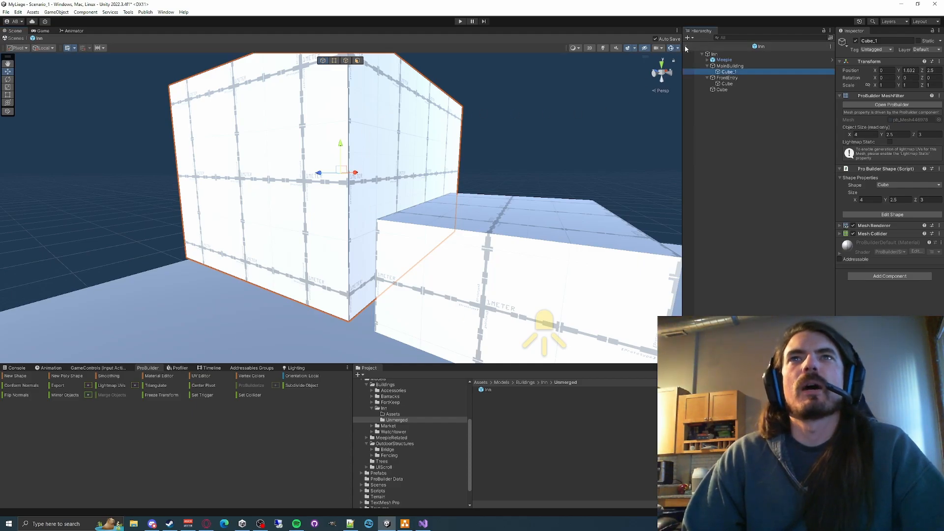
pyautogui.moveTo(492, 222); pyautogui.dragTo(516, 183, button='right')
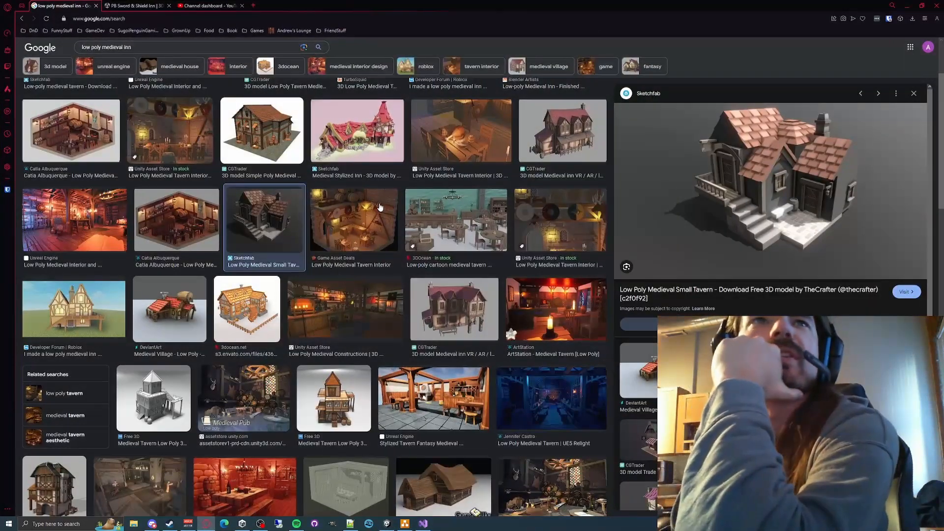
# - Switch to the browser and examine the low poly medieval inn reference images, enlarging the Roblox Developer Forum inn and the Free 3D medieval tavern
pyautogui.scroll(1, 330, 216)
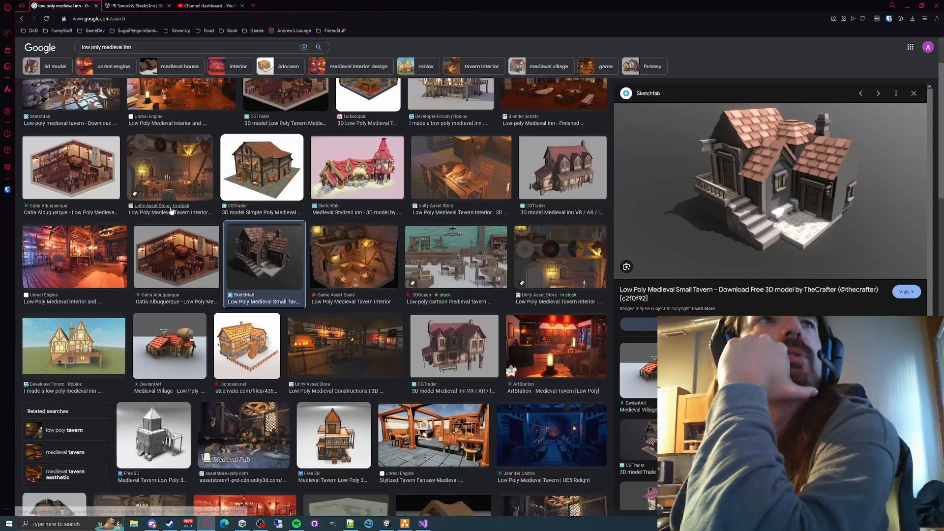
pyautogui.scroll(2, 171, 218)
pyautogui.click(450, 156)
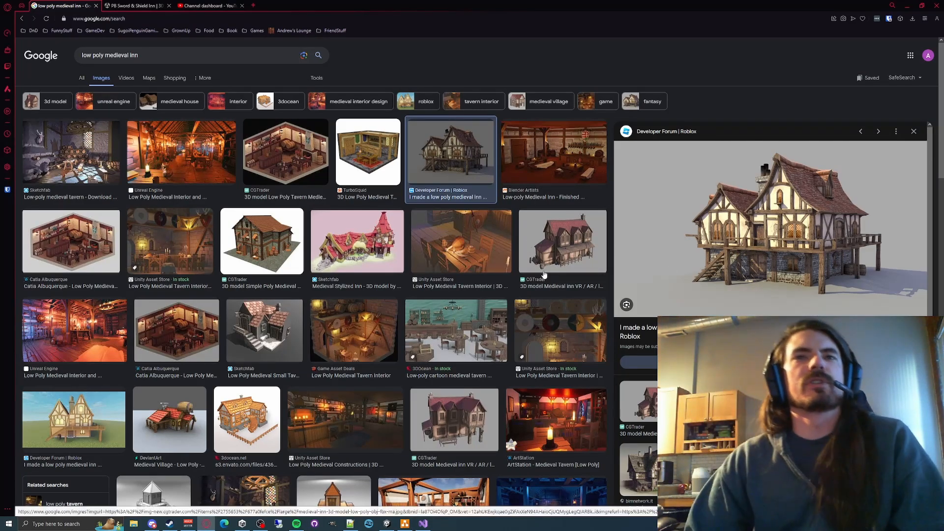
pyautogui.scroll(-3, 544, 274)
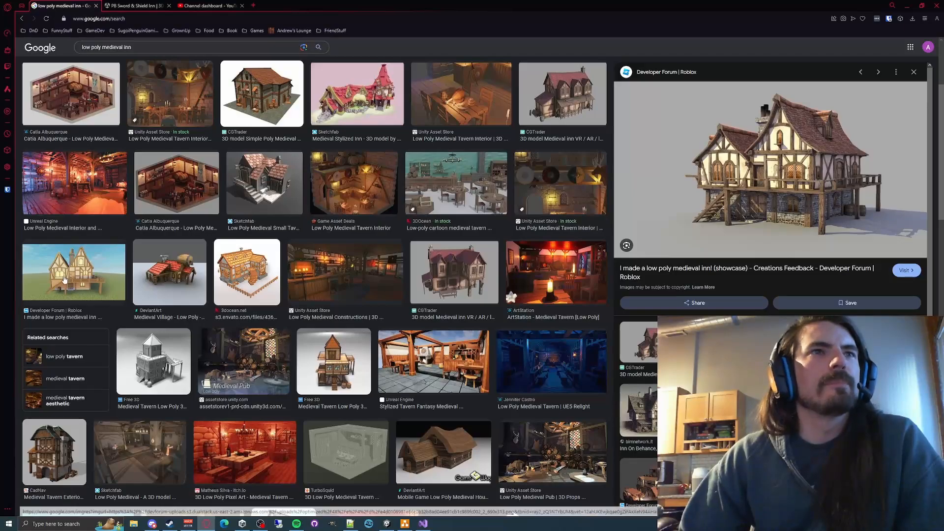
pyautogui.click(334, 363)
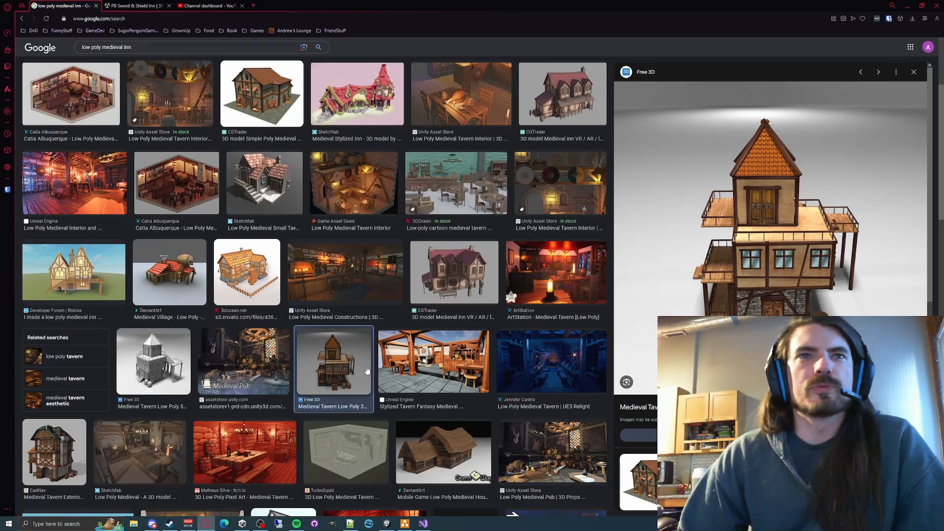
# - Browse further low poly medieval inn references, enlarging the RenderHub tavern house and the Poly Pizza medieval set
pyautogui.scroll(-2, 365, 373)
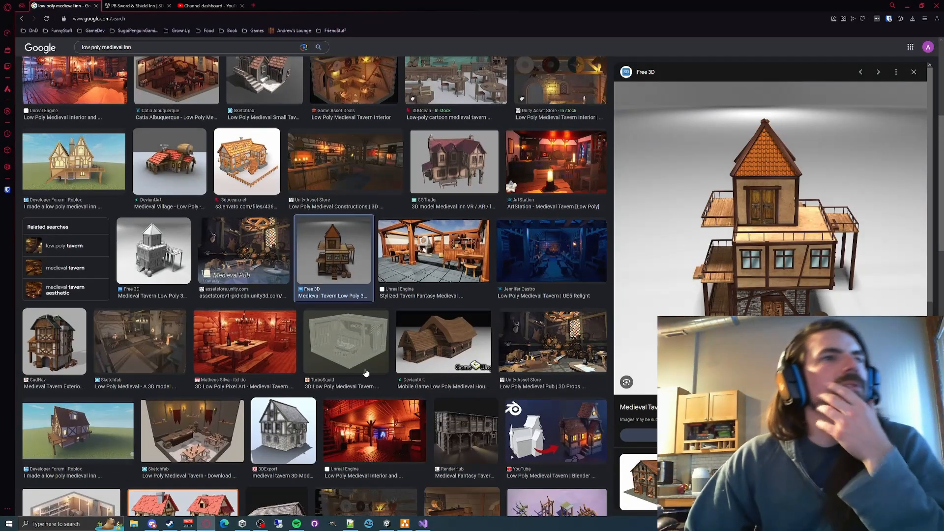
pyautogui.scroll(-3, 365, 373)
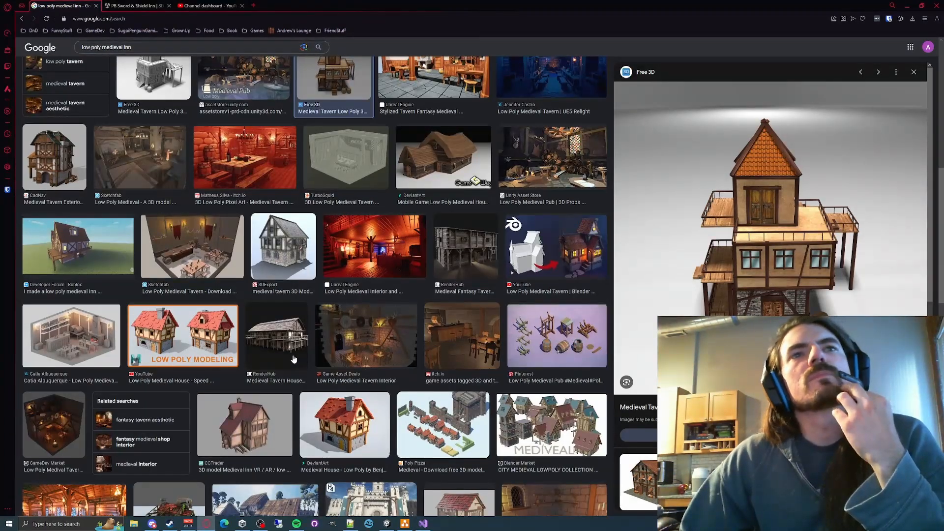
pyautogui.click(286, 332)
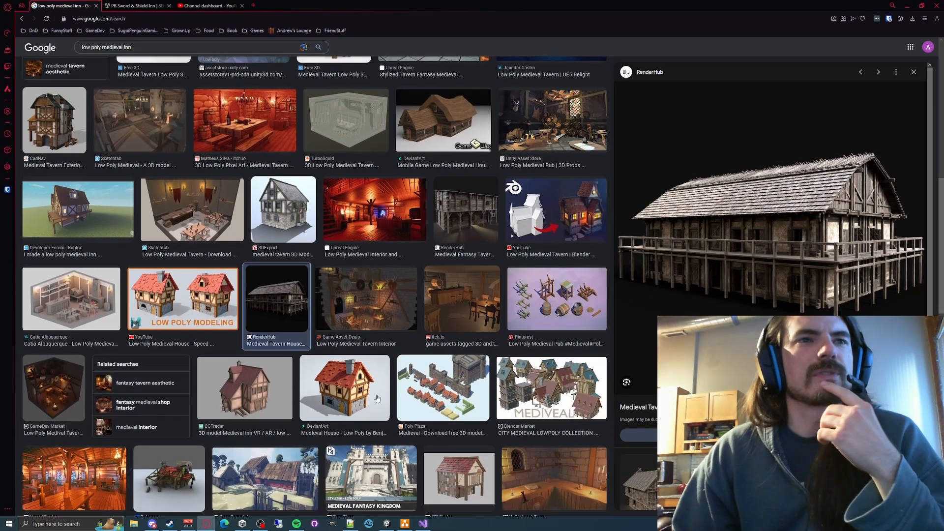
pyautogui.scroll(-1, 378, 399)
pyautogui.click(431, 390)
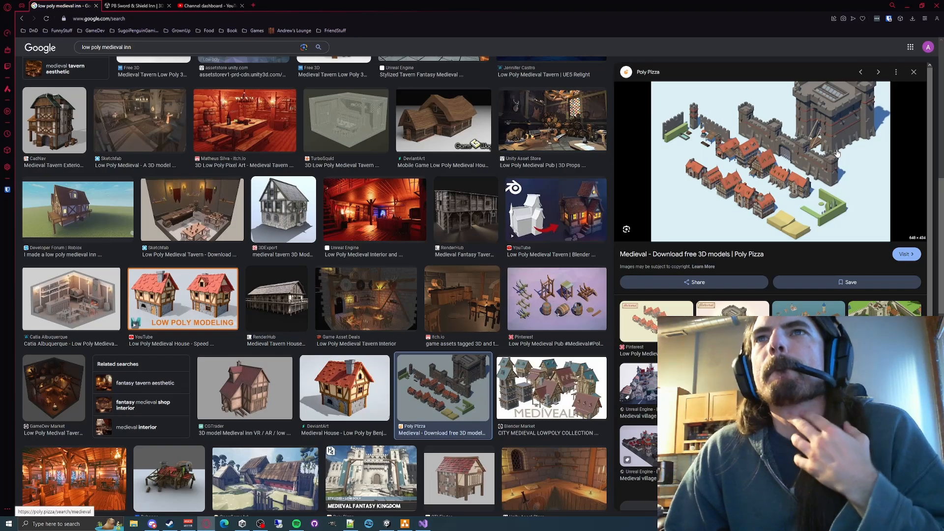
# - Visit the Poly Pizza page for the medieval set, look through its low poly models, and close the page
pyautogui.click(743, 184)
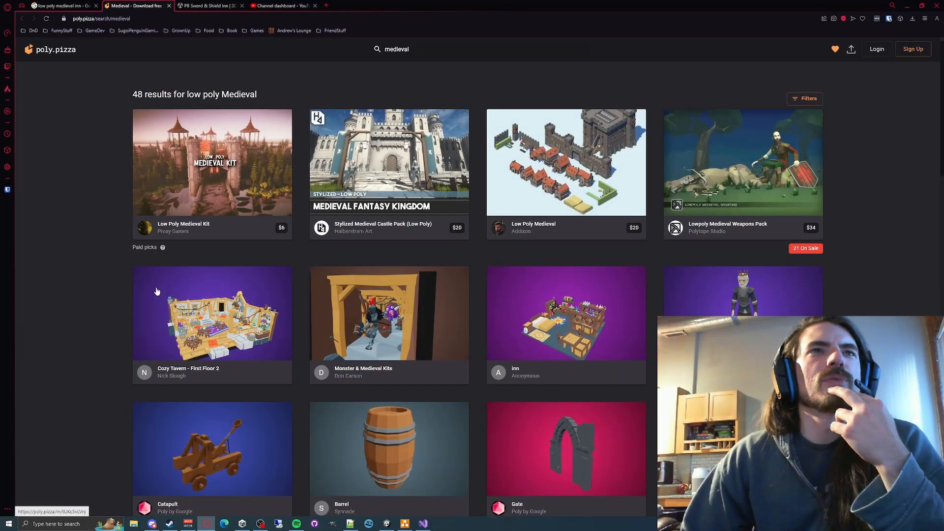
pyautogui.scroll(-7, 66, 329)
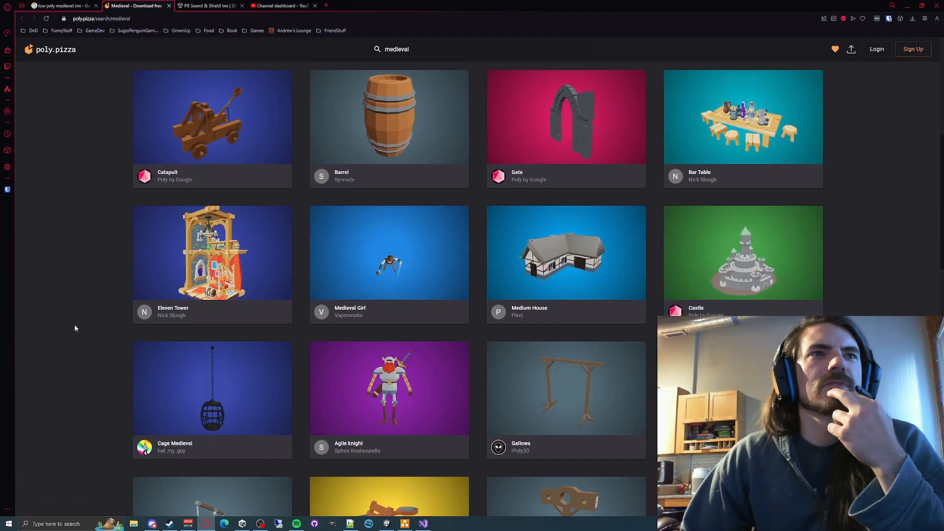
pyautogui.scroll(7, 75, 328)
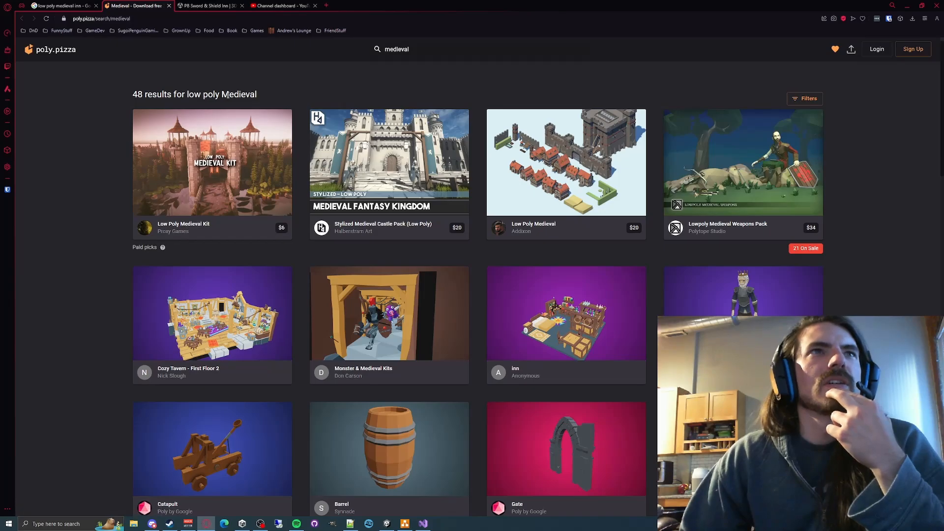
pyautogui.middleClick(137, 5)
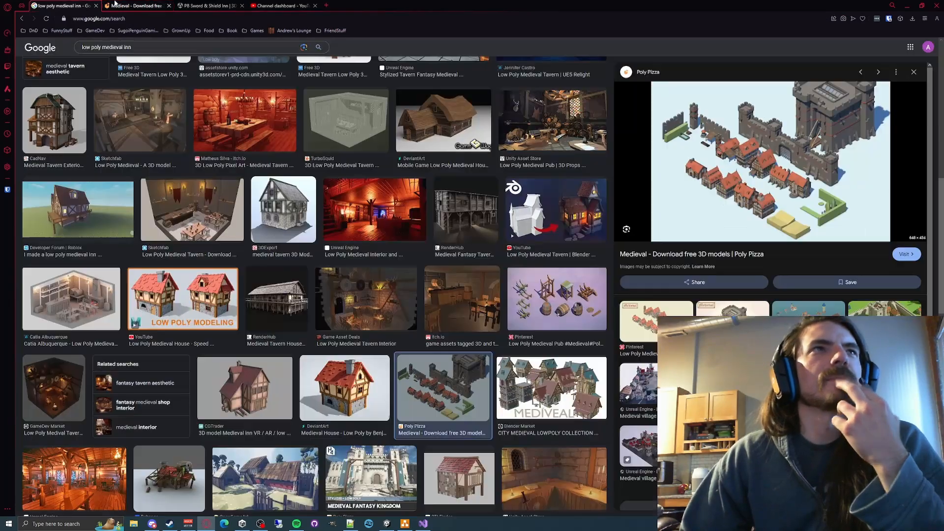
# - Switch back to Unity, open the Inn prefab for editing, and select the FrontEntry group
pyautogui.click(907, 6)
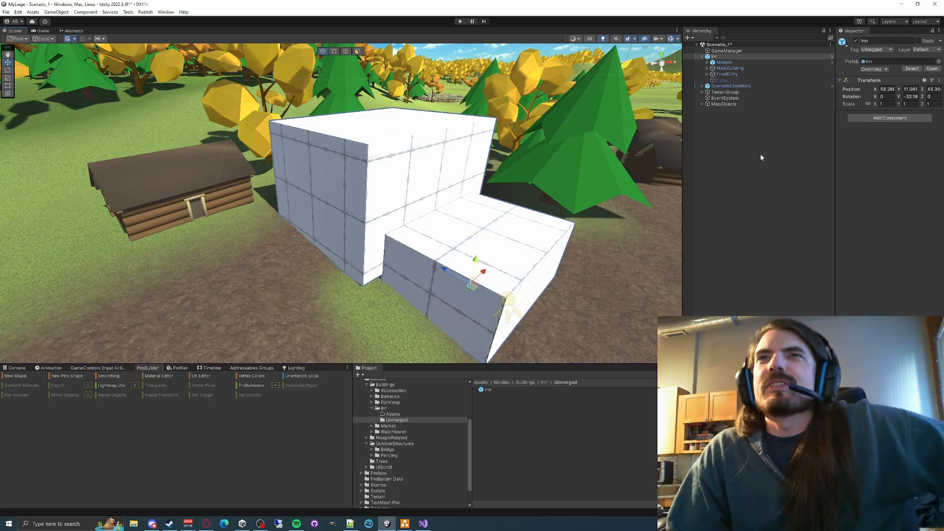
pyautogui.click(934, 69)
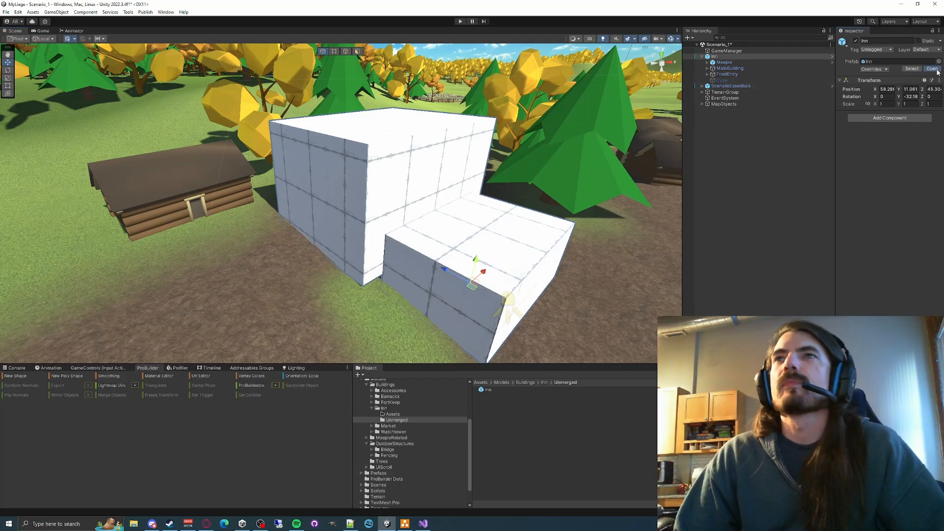
pyautogui.keyDown('alt'); pyautogui.moveTo(491, 183); pyautogui.dragTo(420, 204); pyautogui.keyUp('alt')
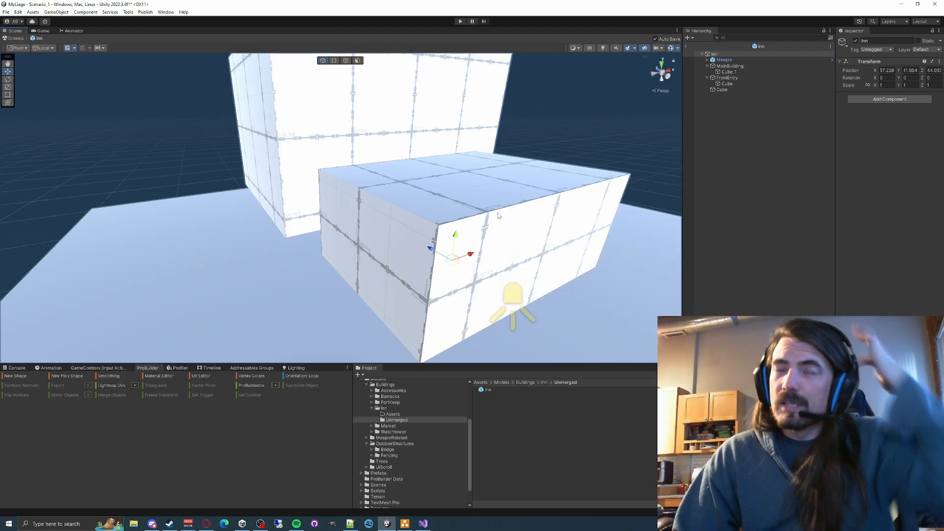
pyautogui.click(732, 84)
pyautogui.click(731, 78)
pyautogui.moveTo(435, 212); pyautogui.dragTo(275, 317, button='right')
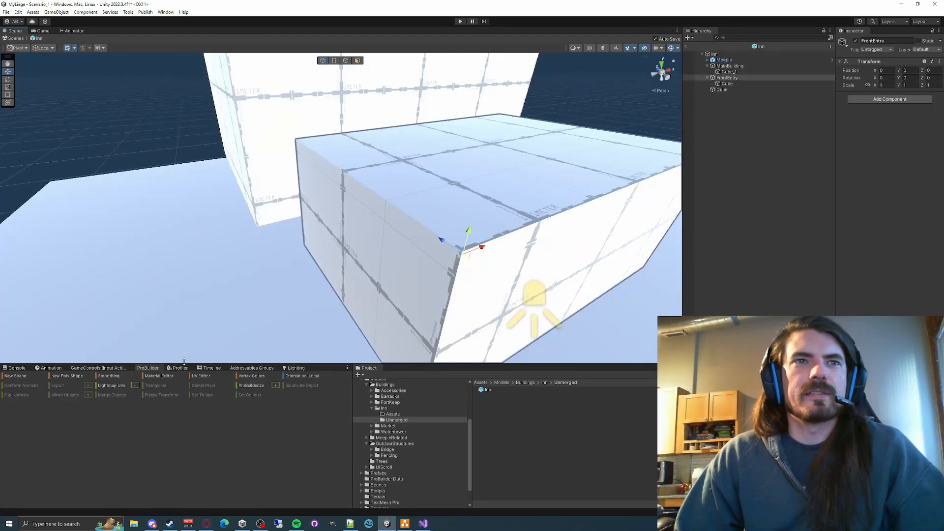
# - Create a ProBuilder prism about 1.1 × 0.7 × 1.15 beside the front entry block and parent it under FrontEntry
pyautogui.click(25, 375)
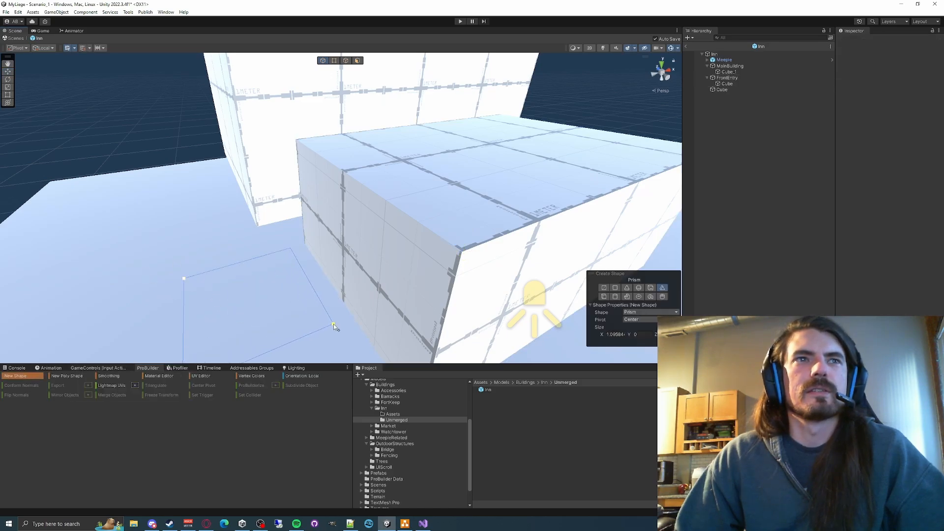
pyautogui.click(313, 272)
pyautogui.press('Escape')
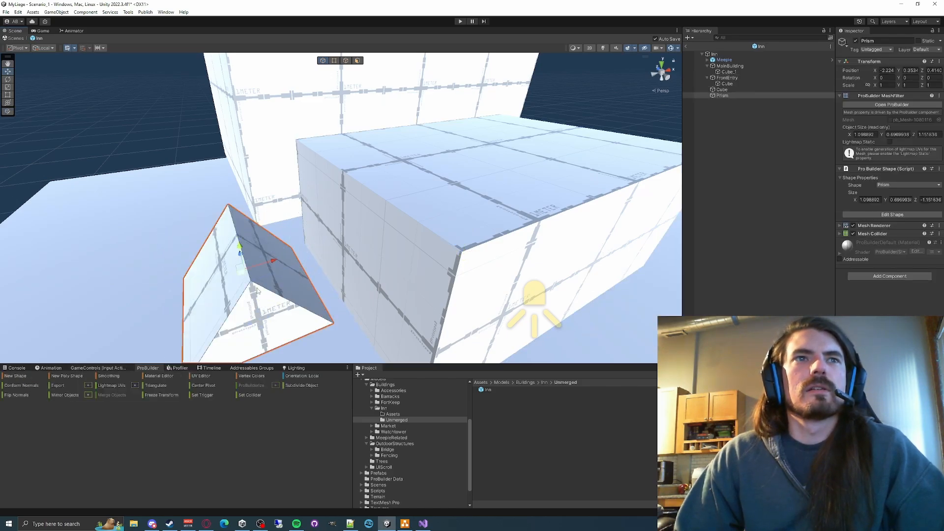
pyautogui.scroll(-5, 241, 249)
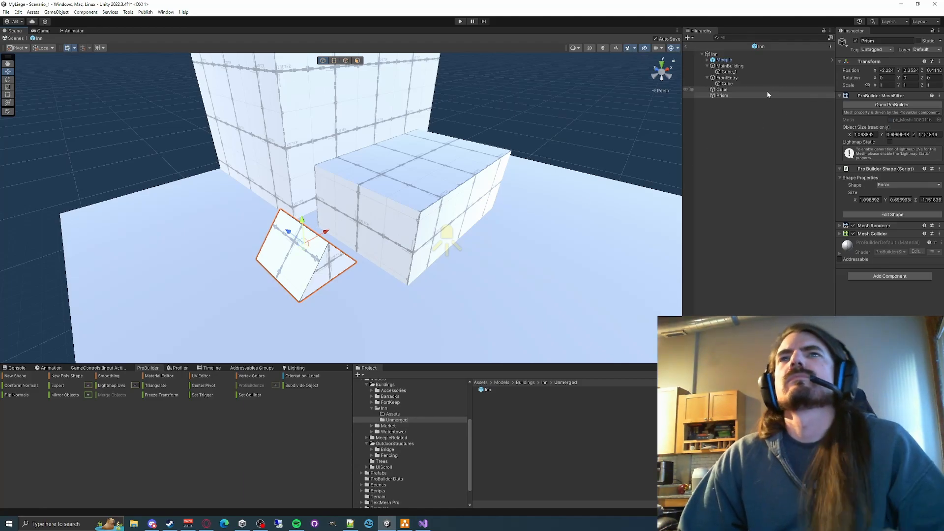
pyautogui.moveTo(724, 95); pyautogui.dragTo(730, 80)
# - Copy the Transform component of the FrontEntry cube and paste its values onto the prism
pyautogui.click(727, 83)
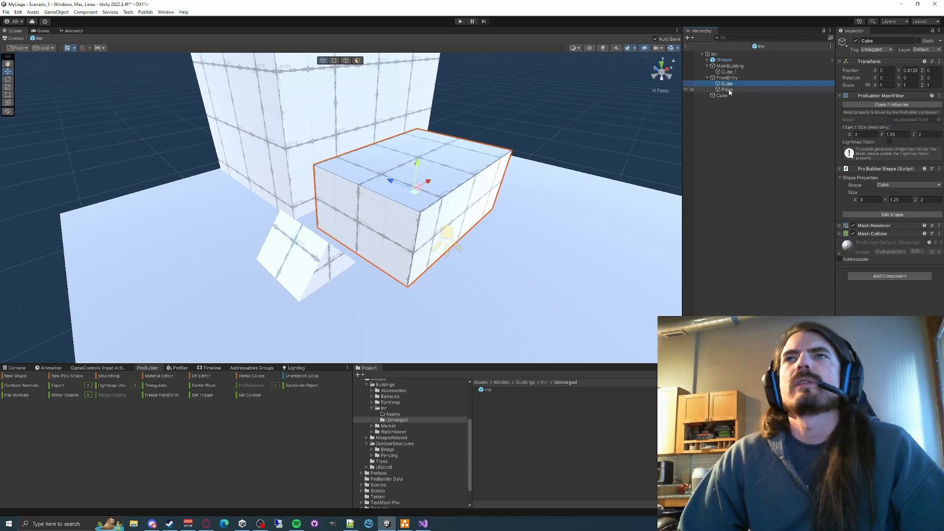
pyautogui.click(727, 89)
pyautogui.click(727, 83)
pyautogui.rightClick(868, 62)
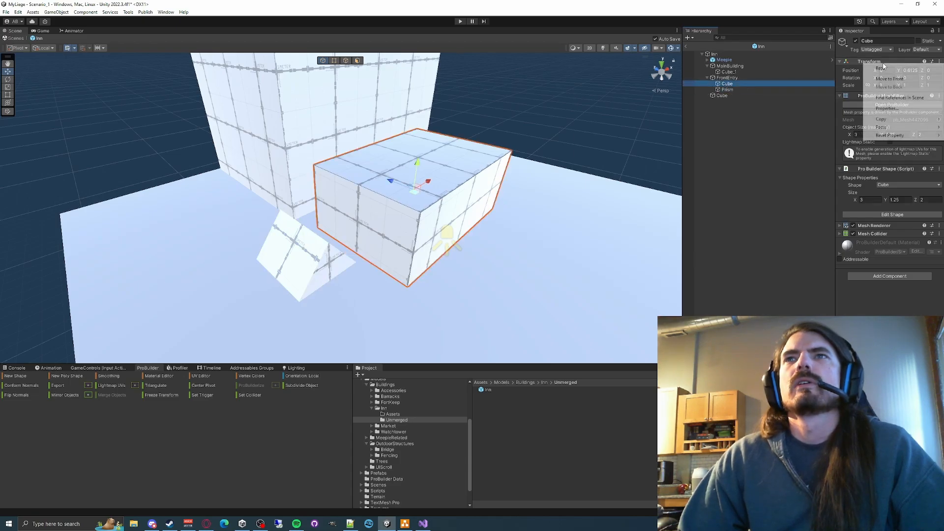
pyautogui.moveTo(890, 120)
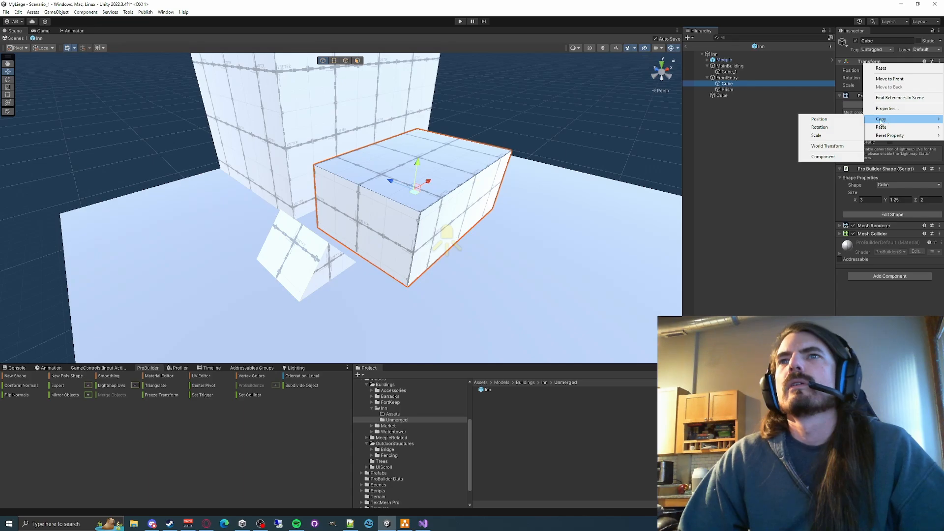
pyautogui.click(822, 156)
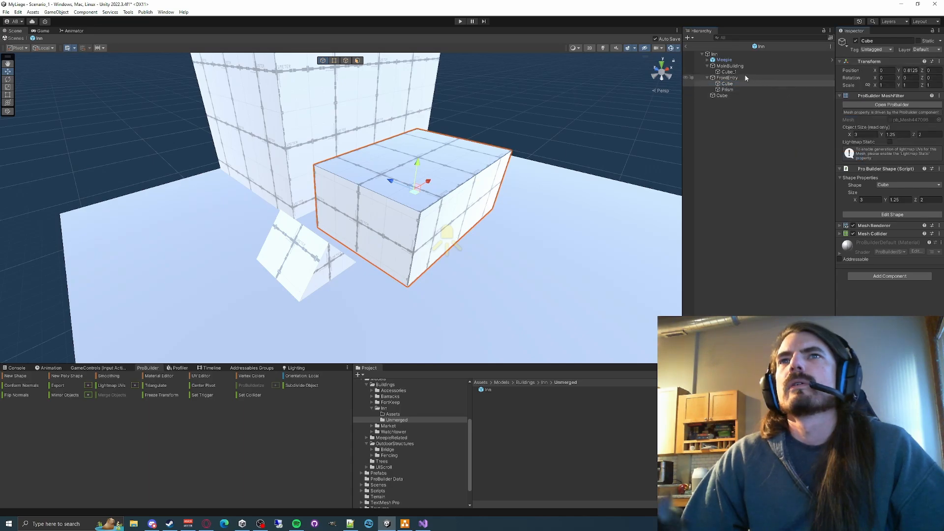
pyautogui.click(727, 90)
pyautogui.rightClick(866, 62)
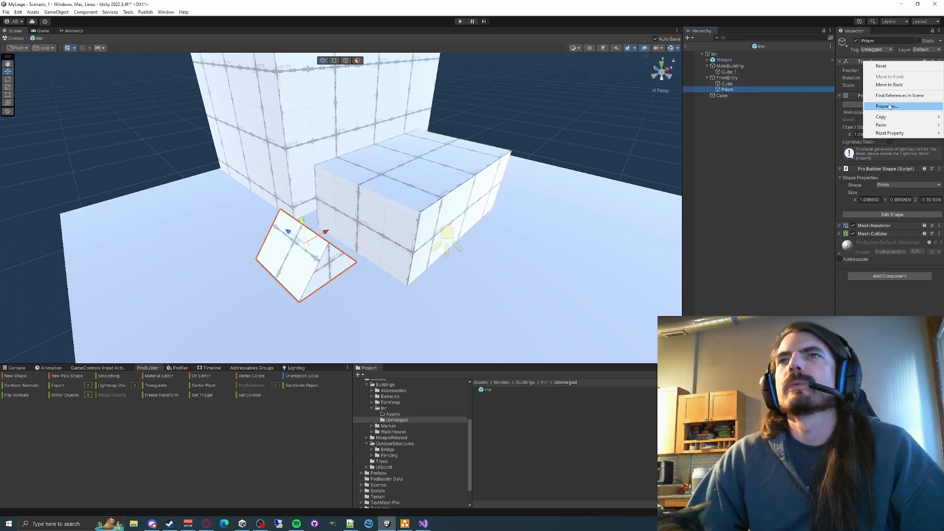
pyautogui.moveTo(889, 126)
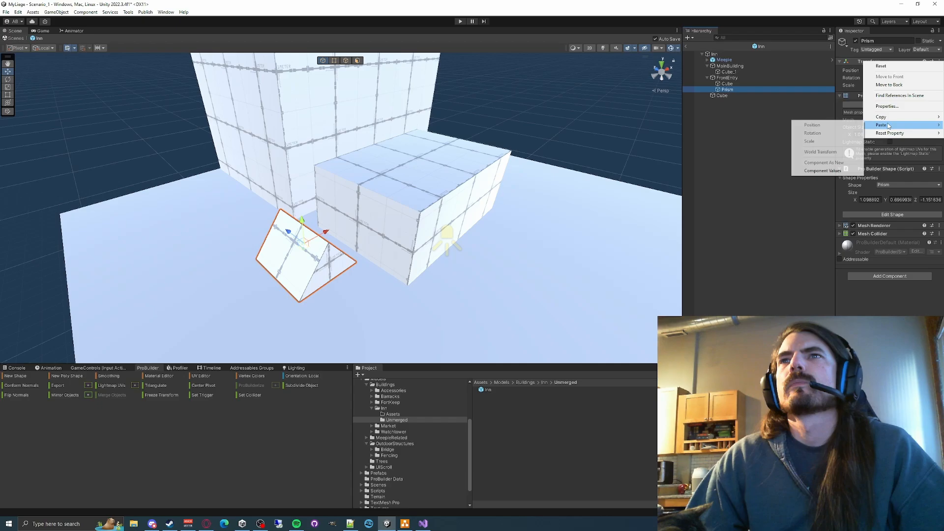
pyautogui.click(823, 170)
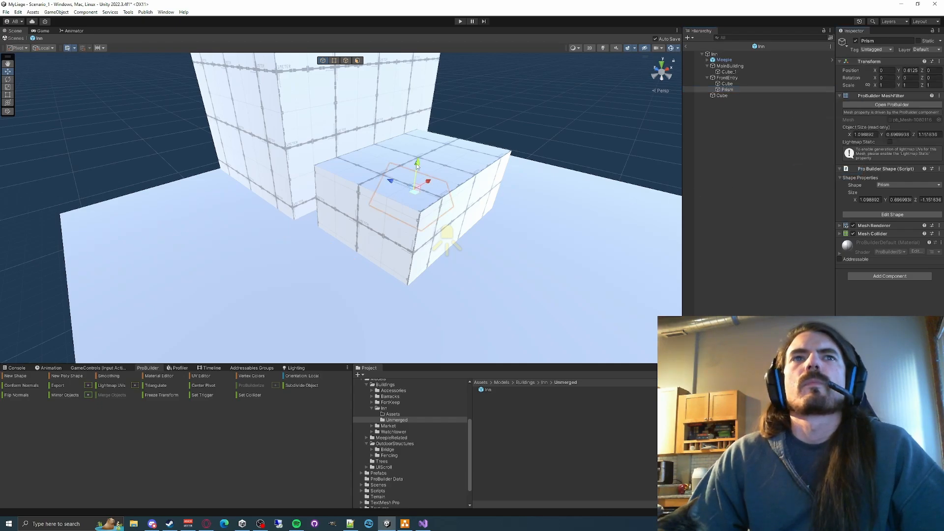
# - Raise the prism onto the front entry block, setting its Y size to 0.5 and its Y position to 1.5
pyautogui.moveTo(487, 182); pyautogui.dragTo(515, 194, button='right')
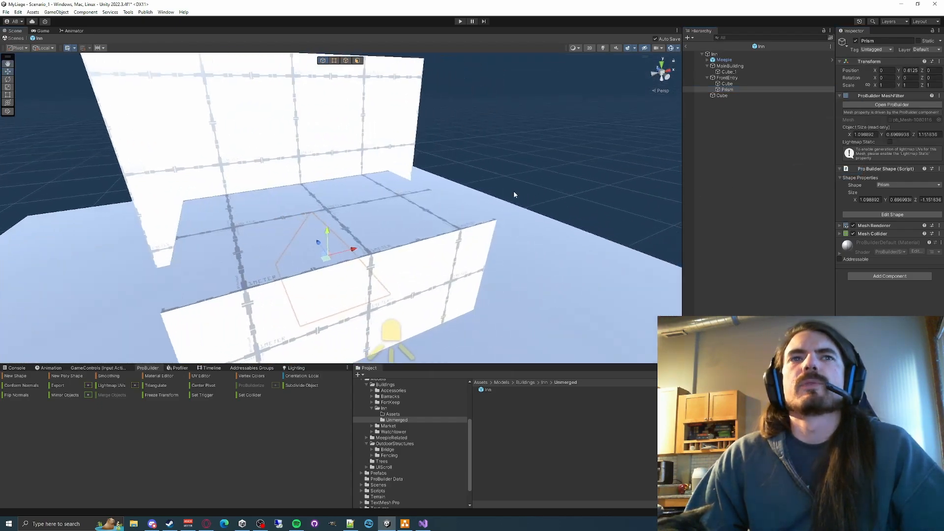
pyautogui.moveTo(320, 235); pyautogui.dragTo(344, 150)
pyautogui.moveTo(344, 150); pyautogui.dragTo(380, 130, button='right')
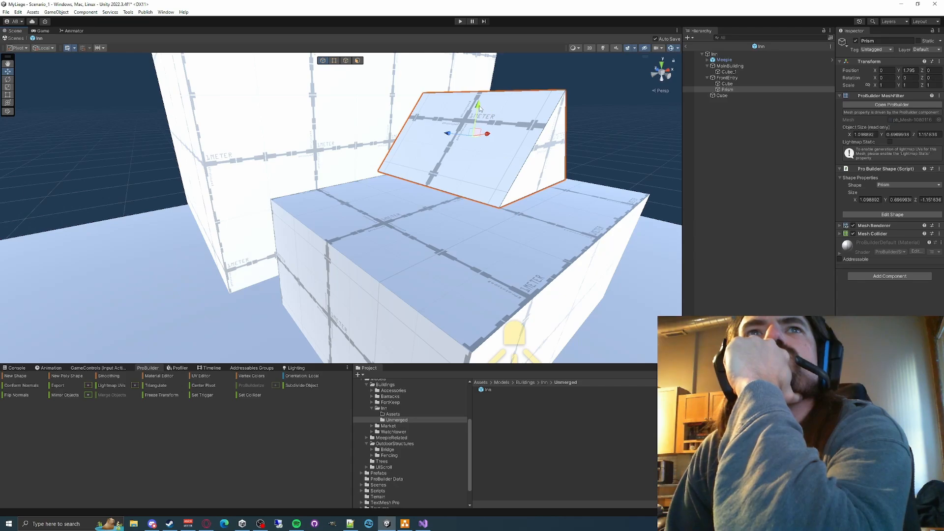
pyautogui.moveTo(479, 107); pyautogui.dragTo(471, 131)
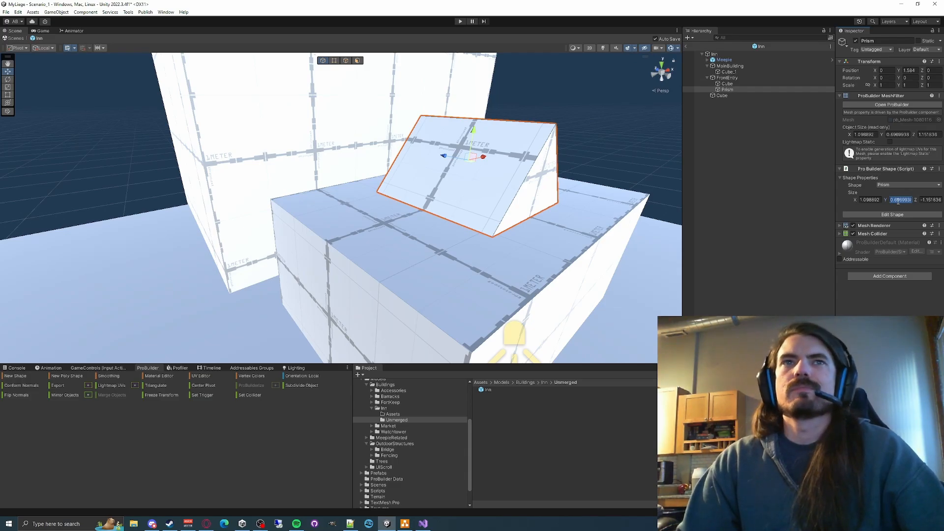
pyautogui.write('0.5')
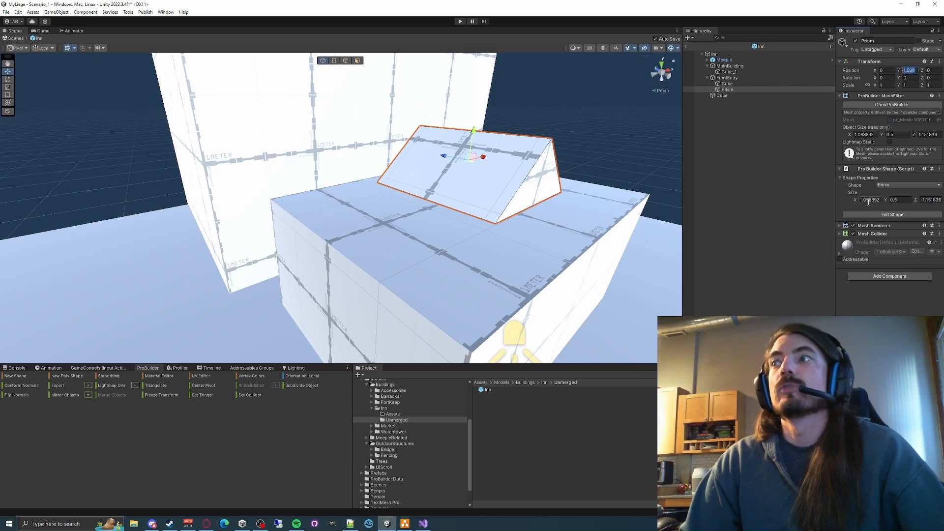
pyautogui.write('1.5')
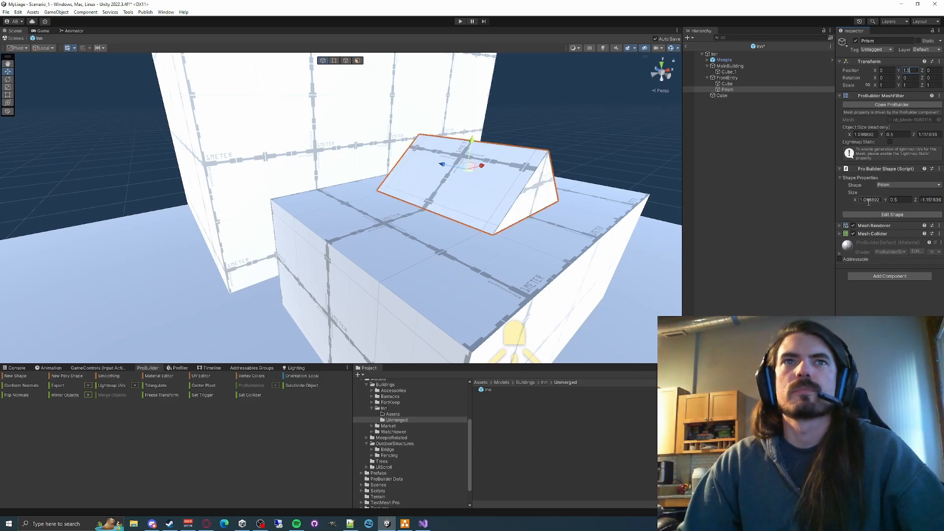
# - Set the prism's size to 3 in X and 2 in Z so it covers the front entry block as a roof
pyautogui.moveTo(442, 177); pyautogui.dragTo(400, 182, button='right')
pyautogui.press('w')
pyautogui.press('s')
pyautogui.press('w')
pyautogui.press('s')
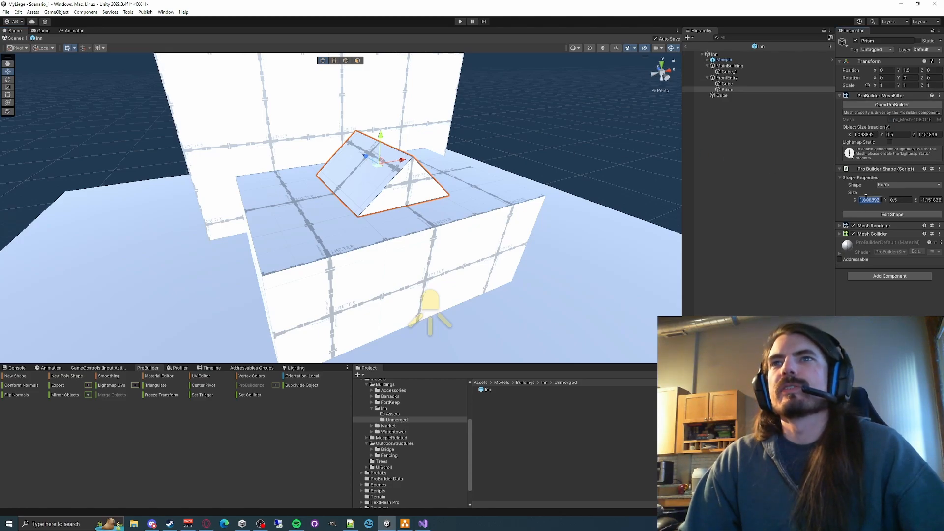
pyautogui.write('3')
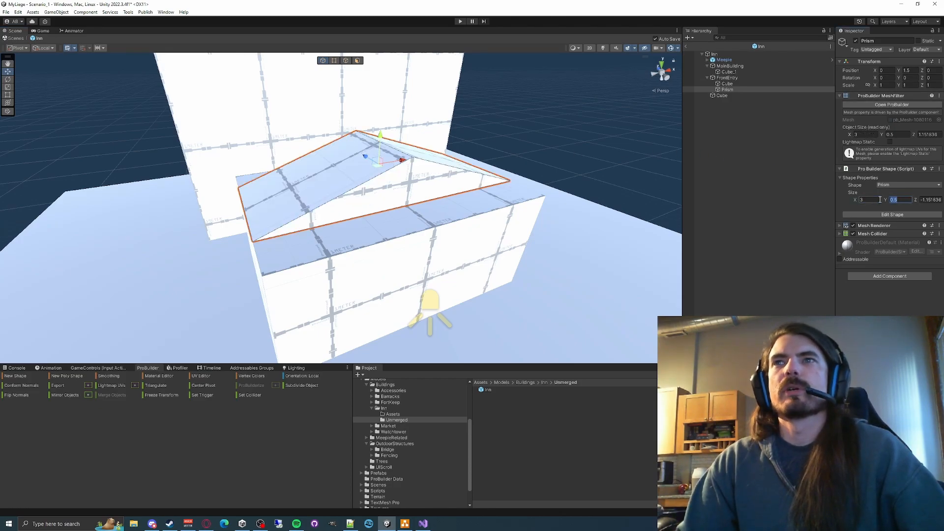
pyautogui.press('Tab')
pyautogui.write('2')
pyautogui.press('Tab')
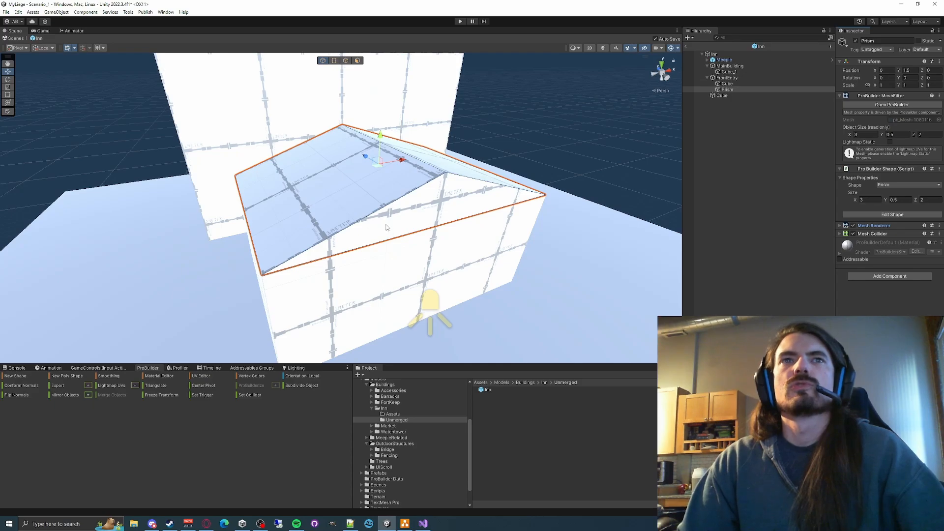
pyautogui.keyDown('alt'); pyautogui.moveTo(386, 227); pyautogui.dragTo(449, 217); pyautogui.keyUp('alt')
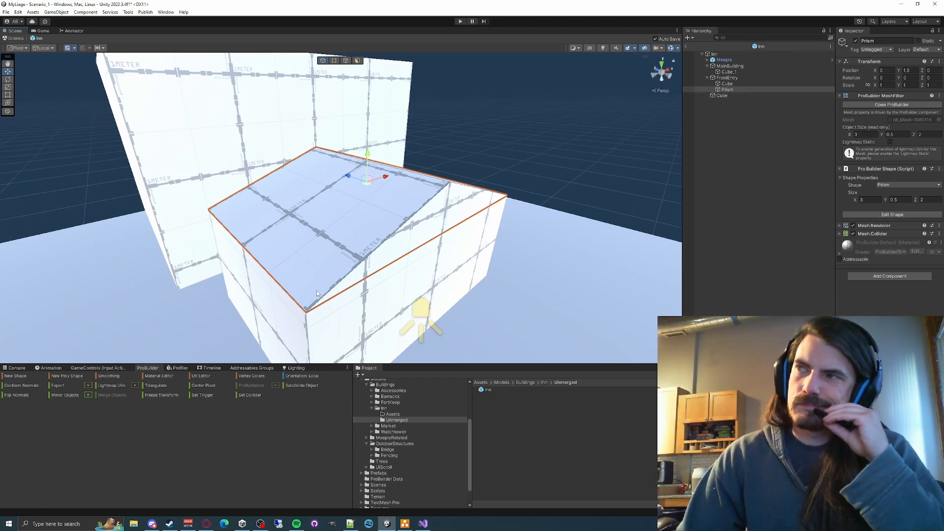
# - Switch to the browser and examine roof shapes in the inn references, enlarging the DeviantArt Mobile Game Low Poly Medieval House #8
pyautogui.click(206, 523)
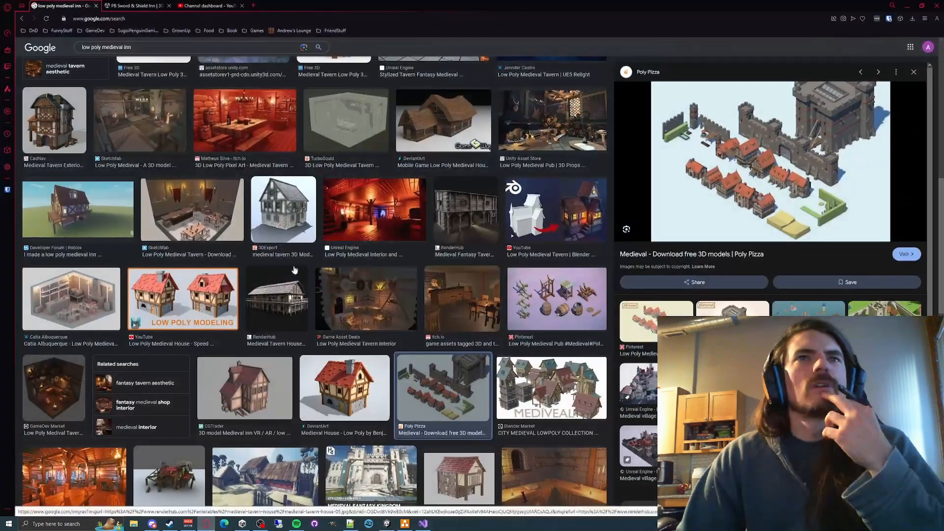
pyautogui.scroll(-4, 384, 221)
pyautogui.click(443, 268)
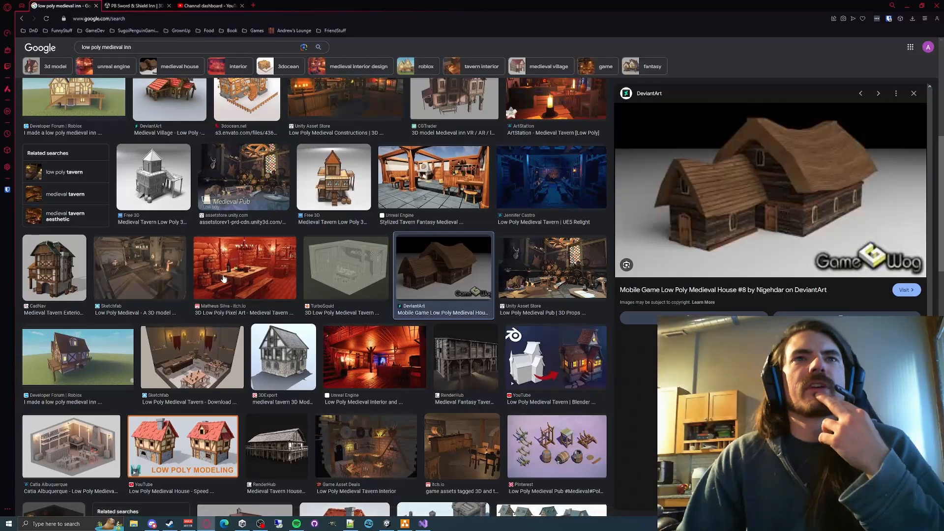
pyautogui.scroll(1, 541, 236)
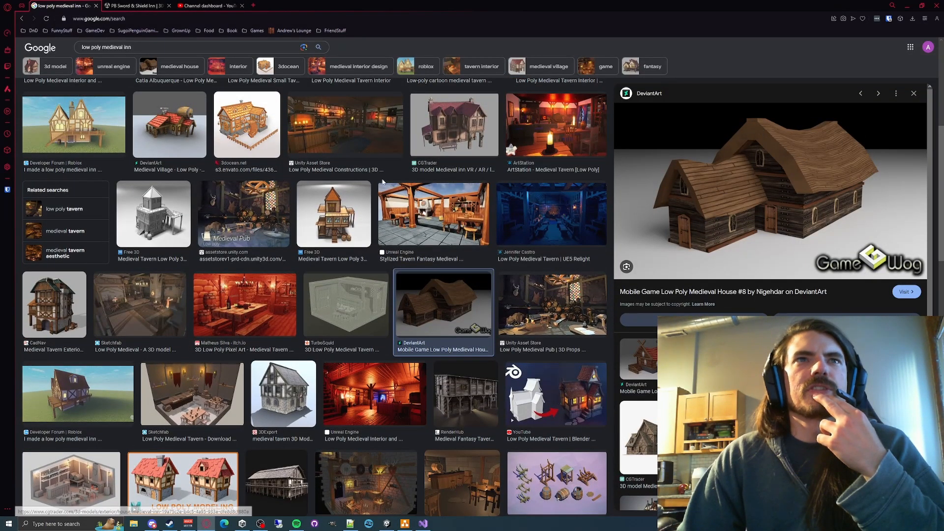
pyautogui.scroll(3, 302, 219)
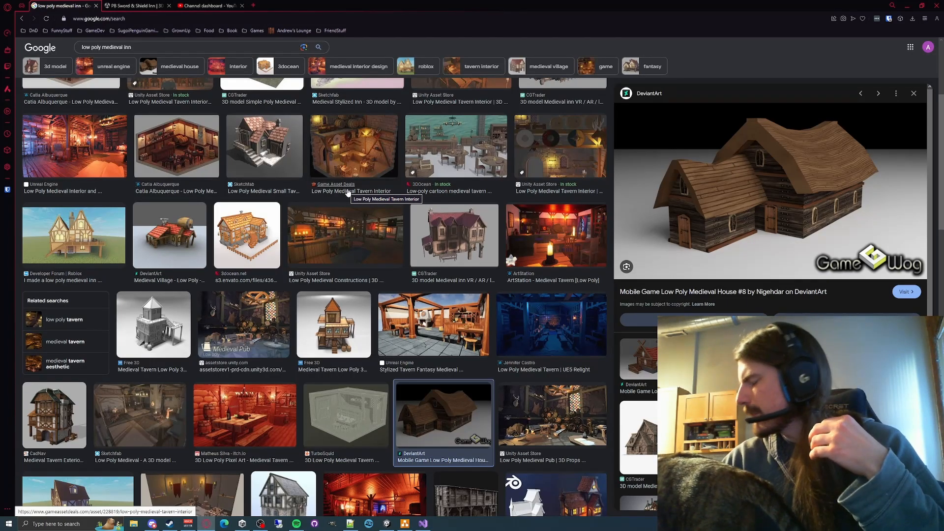
# - Enlarge the Low Poly Medieval Small Tavern reference from Sketchfab to examine its roofs, and switch back to Unity
pyautogui.click(272, 131)
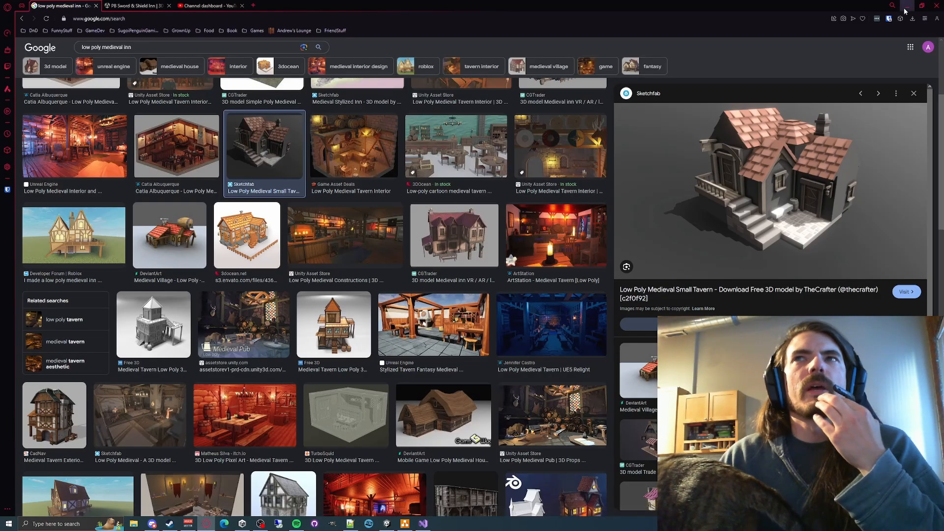
pyautogui.click(387, 523)
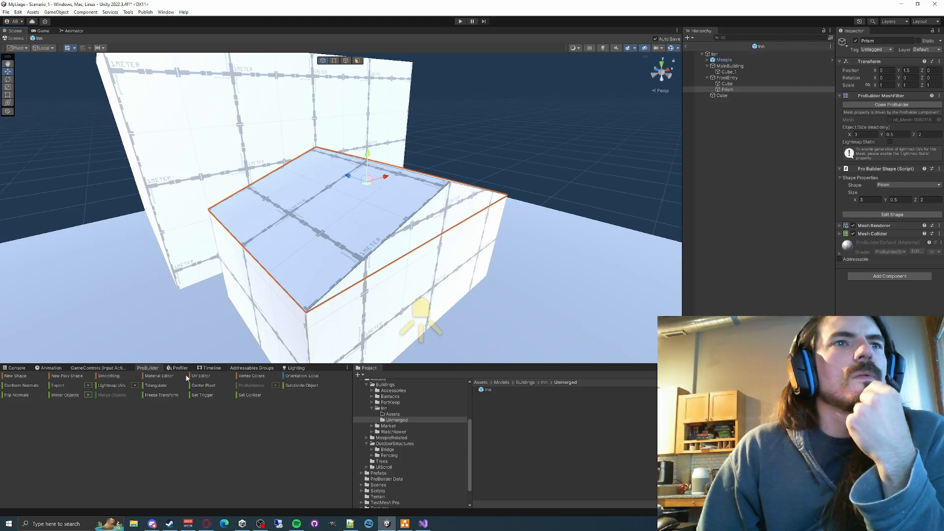
# - Try the palette's Brown and White materials on the prism roof in the Material Editor, settling on White
pyautogui.click(165, 376)
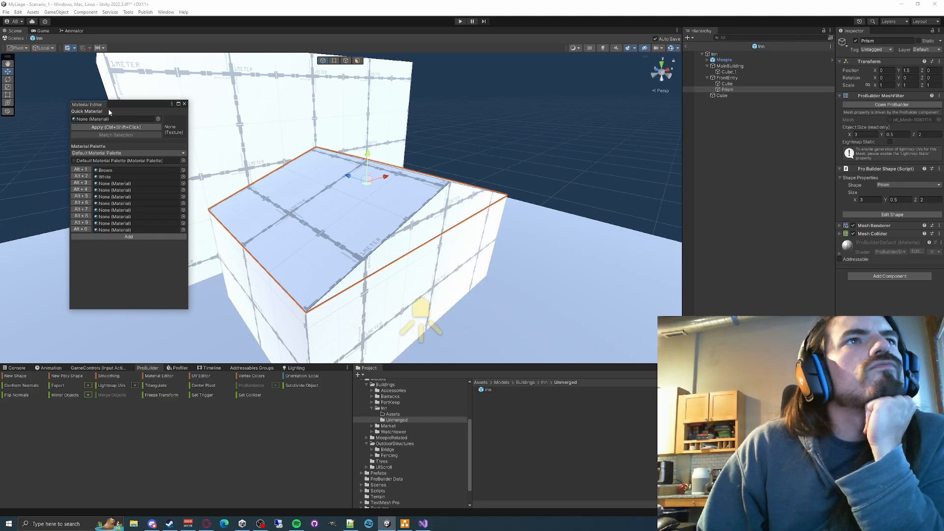
pyautogui.click(113, 170)
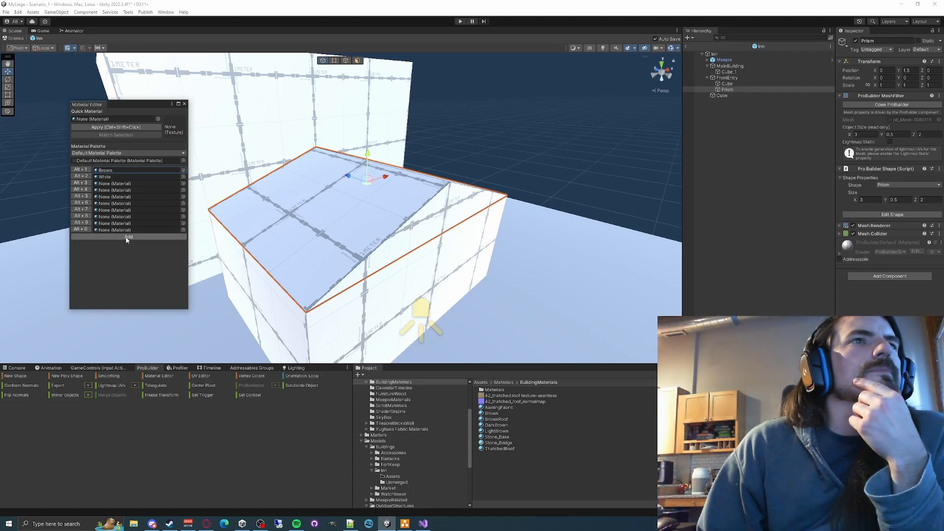
pyautogui.click(109, 170)
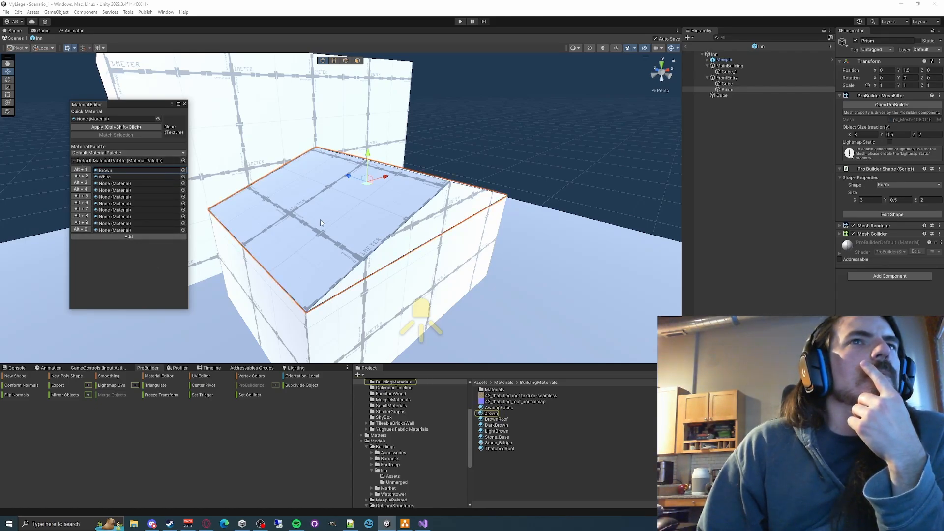
pyautogui.hotkey('alt', '1')
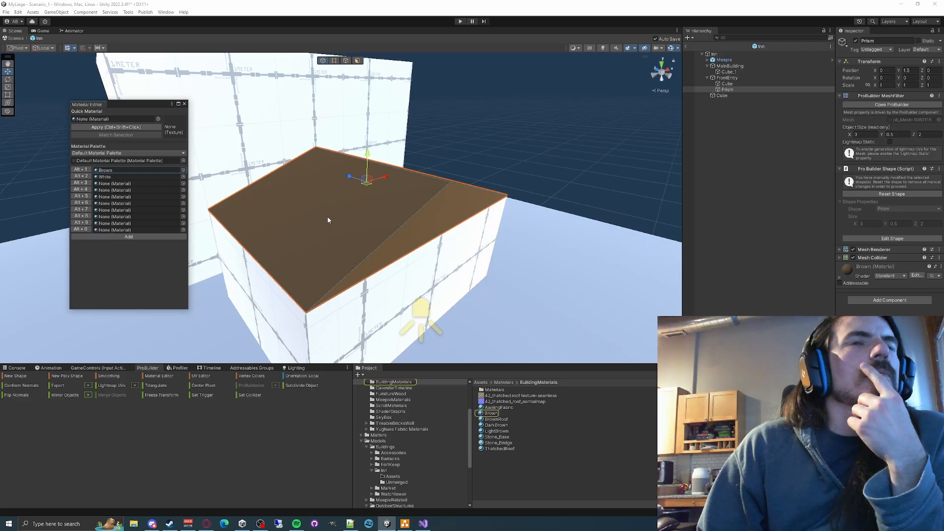
pyautogui.click(82, 176)
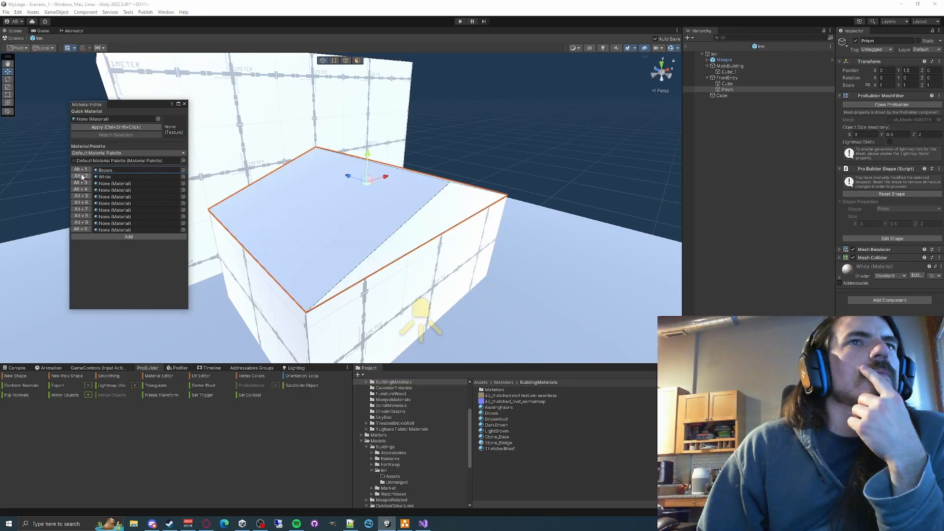
pyautogui.click(81, 169)
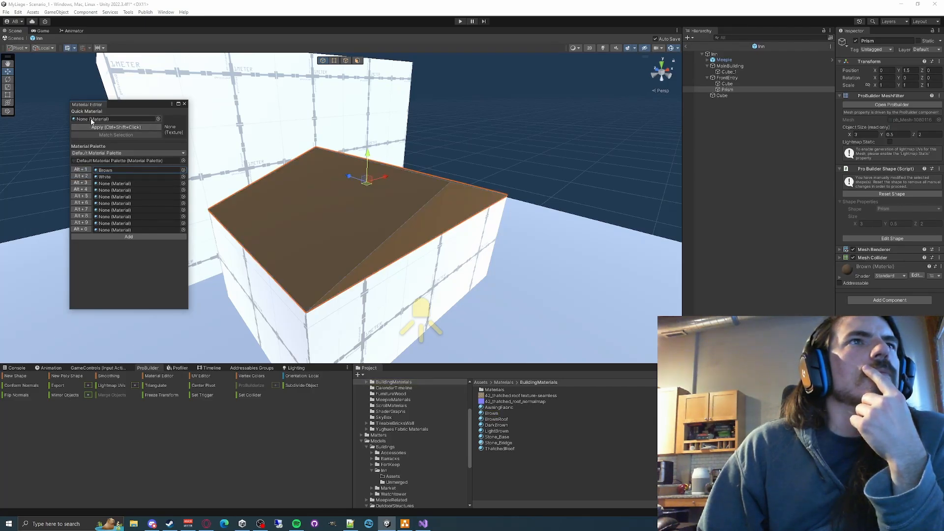
pyautogui.click(78, 177)
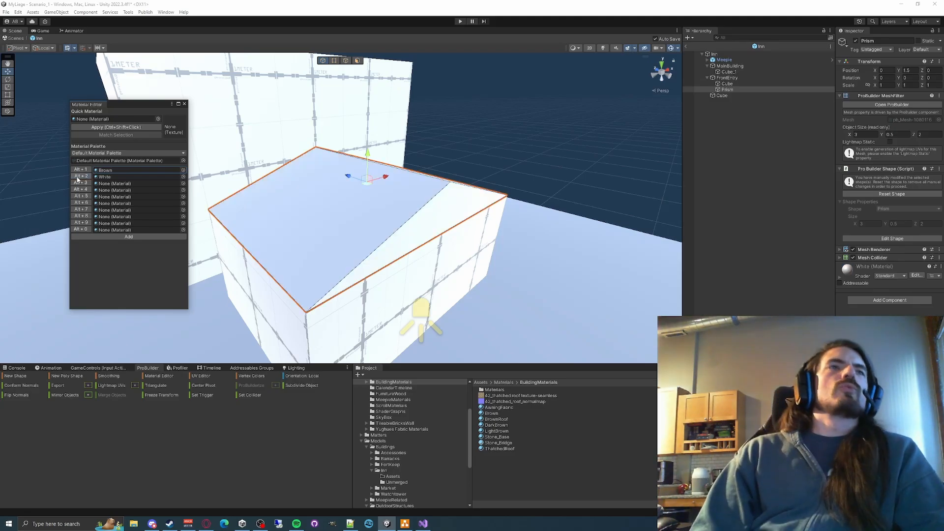
pyautogui.click(142, 153)
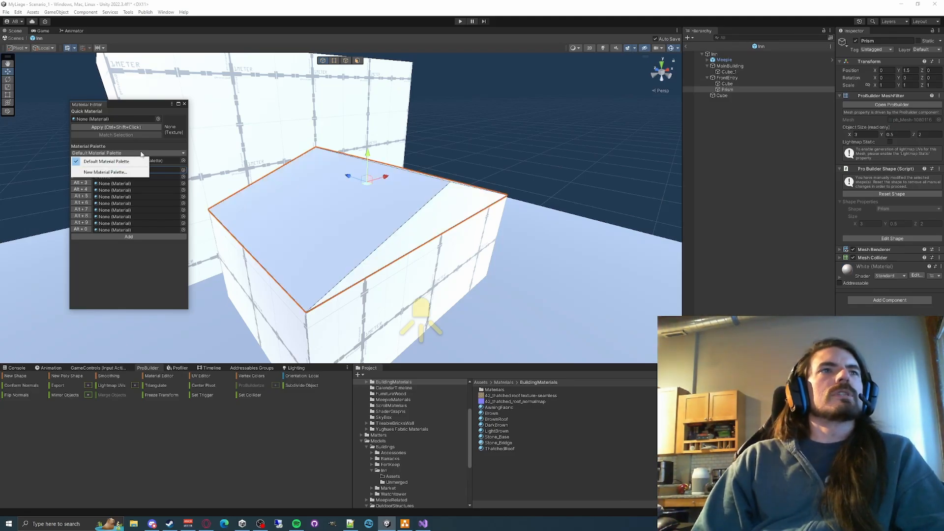
pyautogui.click(151, 145)
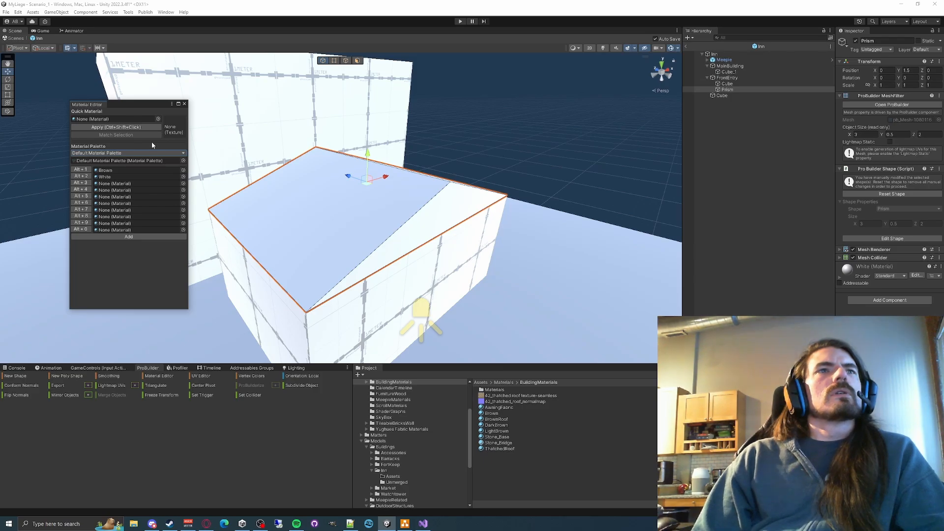
# - Try subdividing the prism roof and applying Brown to it, and undo these changes
pyautogui.moveTo(322, 259); pyautogui.dragTo(323, 259, button='right')
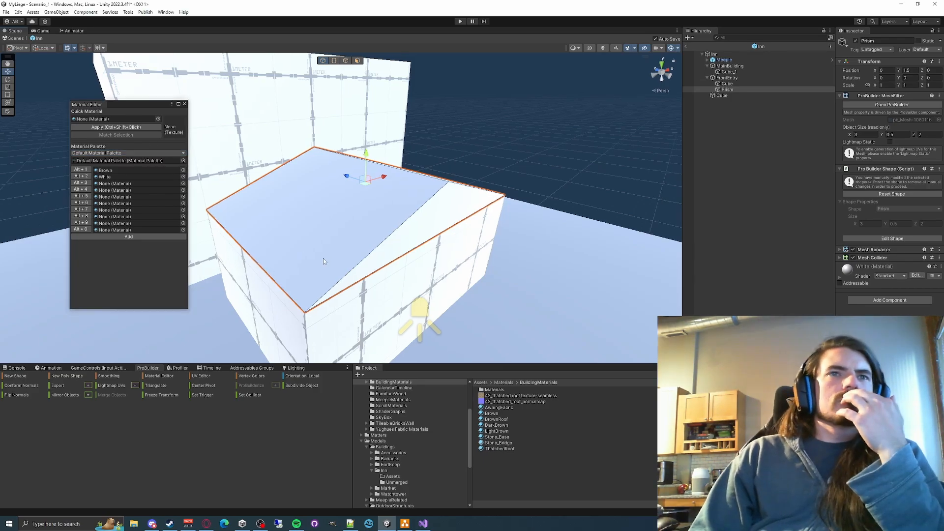
pyautogui.click(299, 385)
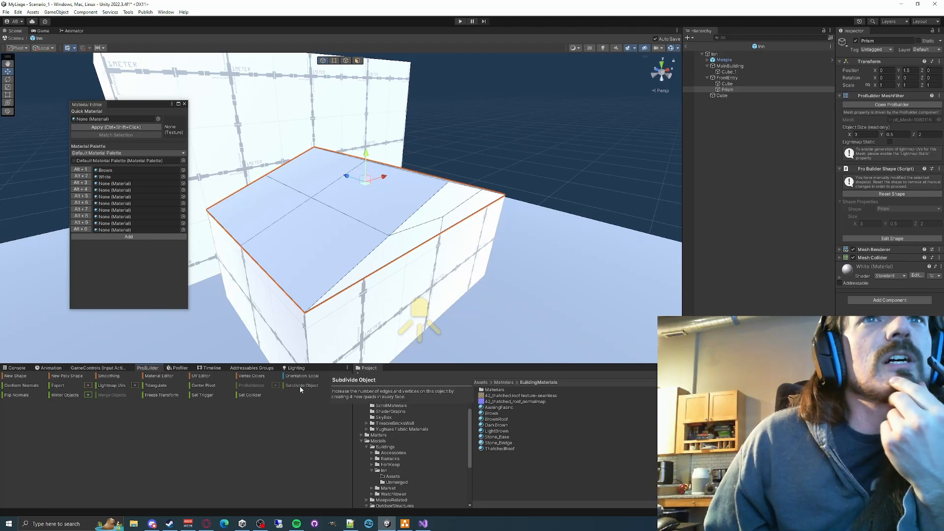
pyautogui.moveTo(410, 237); pyautogui.dragTo(344, 234, button='right')
pyautogui.hotkey('alt', '1')
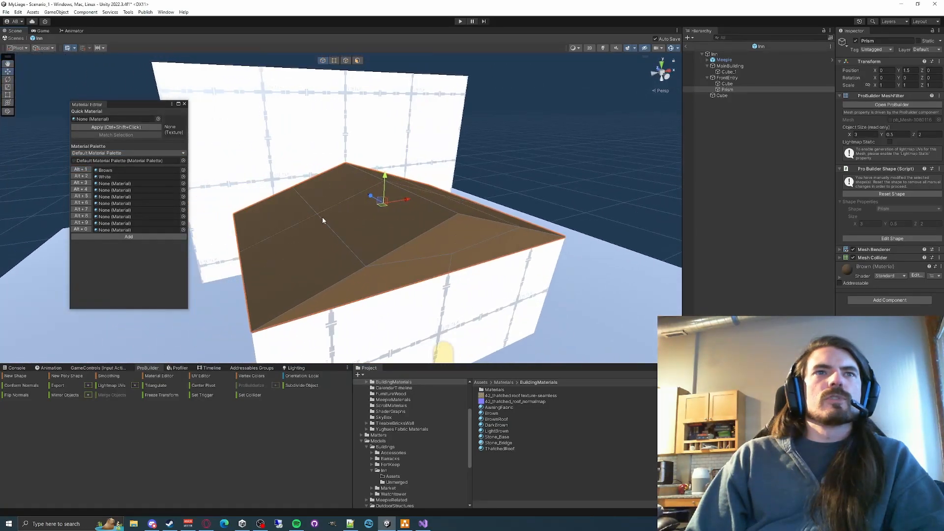
pyautogui.click(338, 235)
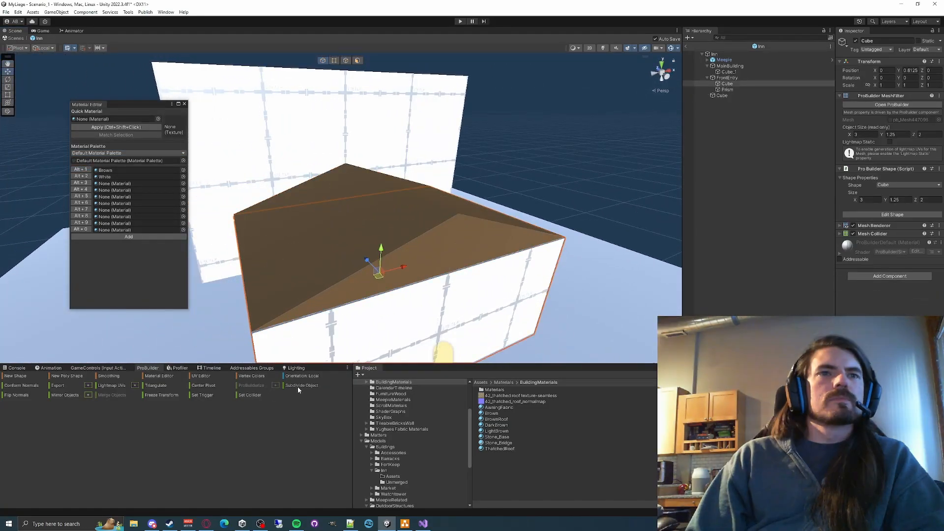
pyautogui.click(297, 386)
pyautogui.hotkey('ctrl', 'z')
pyautogui.hotkey('ctrl', 'z')
pyautogui.hotkey('ctrl', 'z')
pyautogui.hotkey('ctrl', 'z')
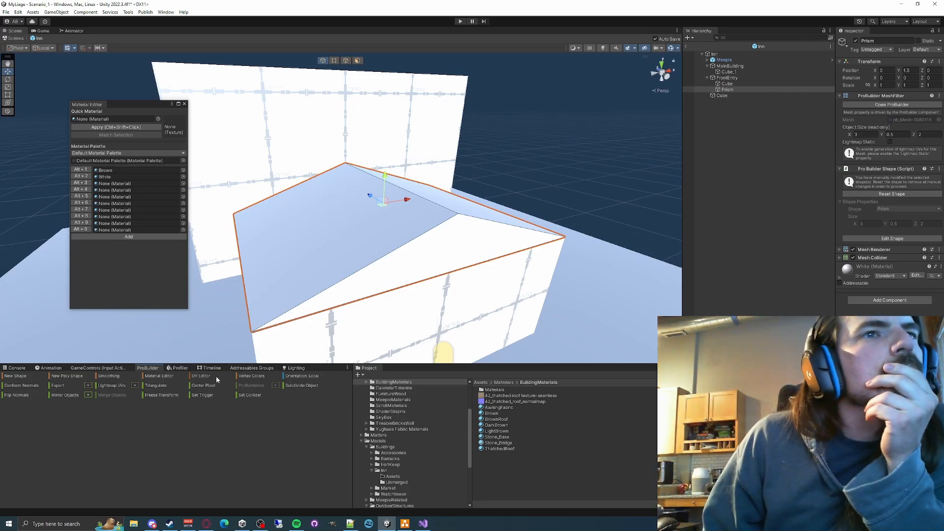
# - Look over the Vertex Colors palette, and close it and the Material Editor with the prism roof selected
pyautogui.click(258, 376)
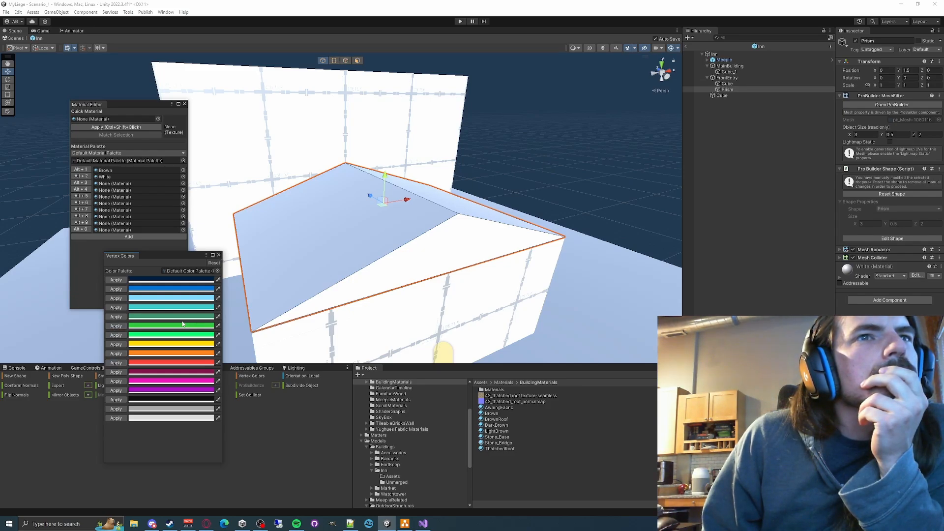
pyautogui.click(219, 254)
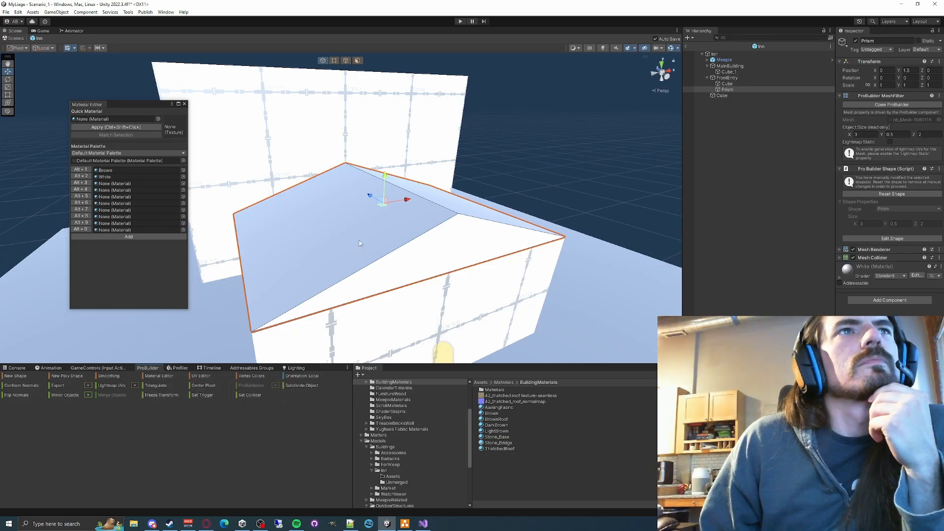
pyautogui.click(342, 237)
pyautogui.click(333, 237)
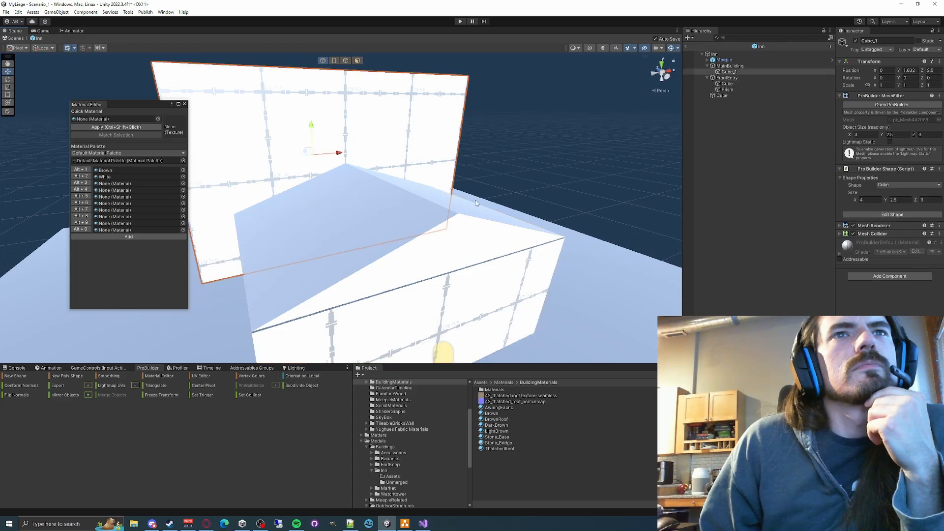
pyautogui.click(484, 216)
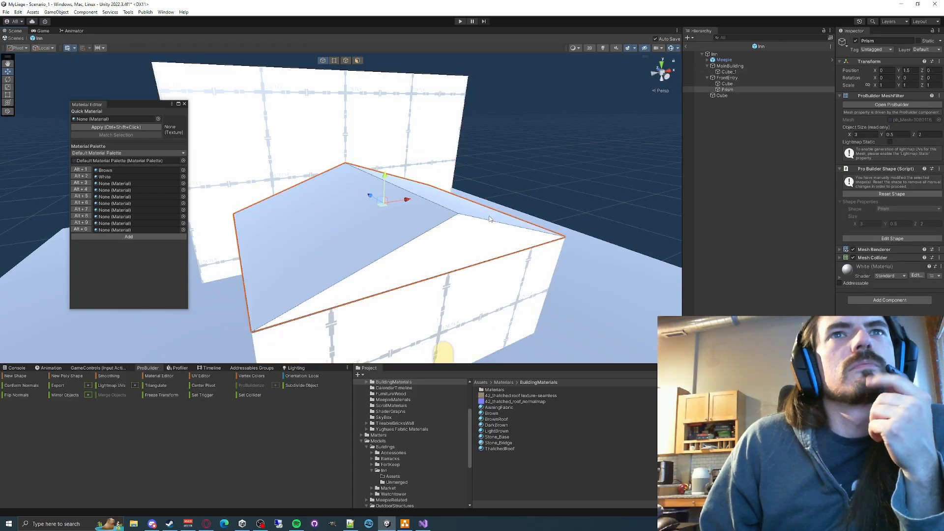
pyautogui.click(184, 104)
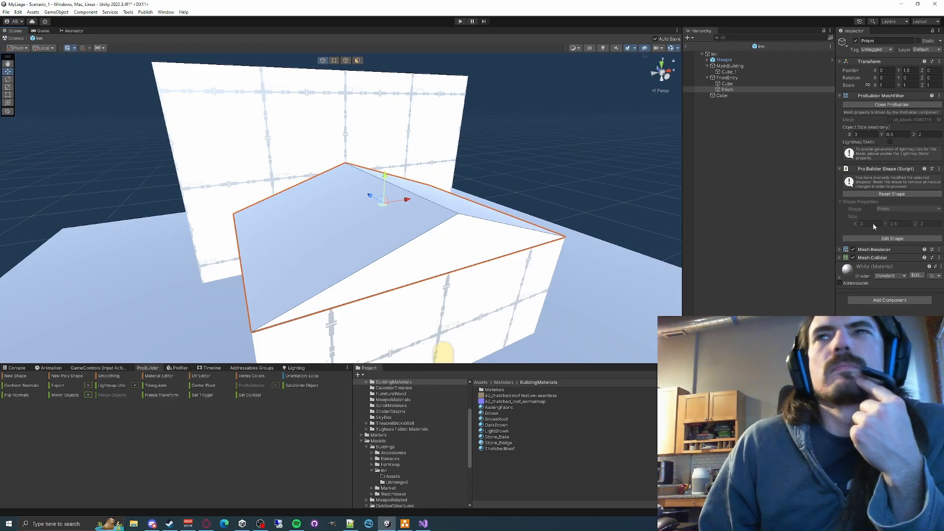
# - Start editing the prism roof's shape and reset its manual modifications
pyautogui.click(885, 238)
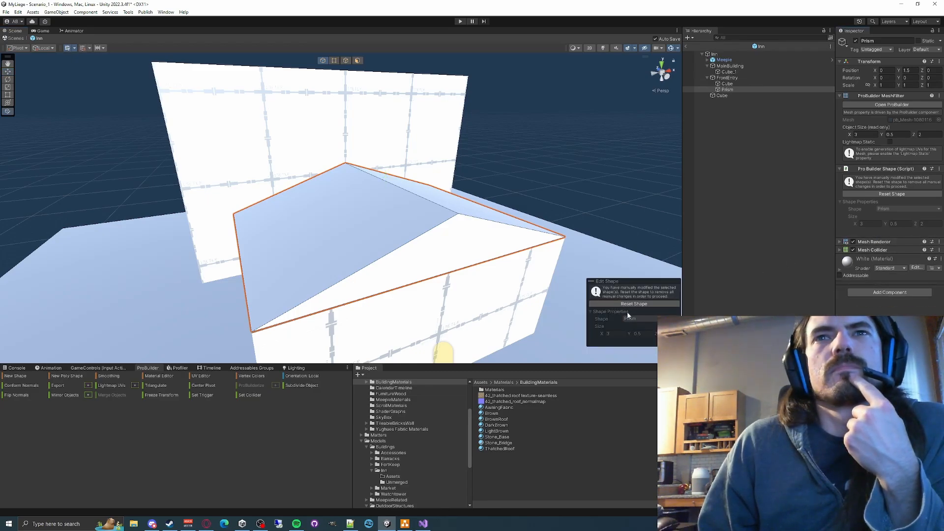
pyautogui.click(887, 195)
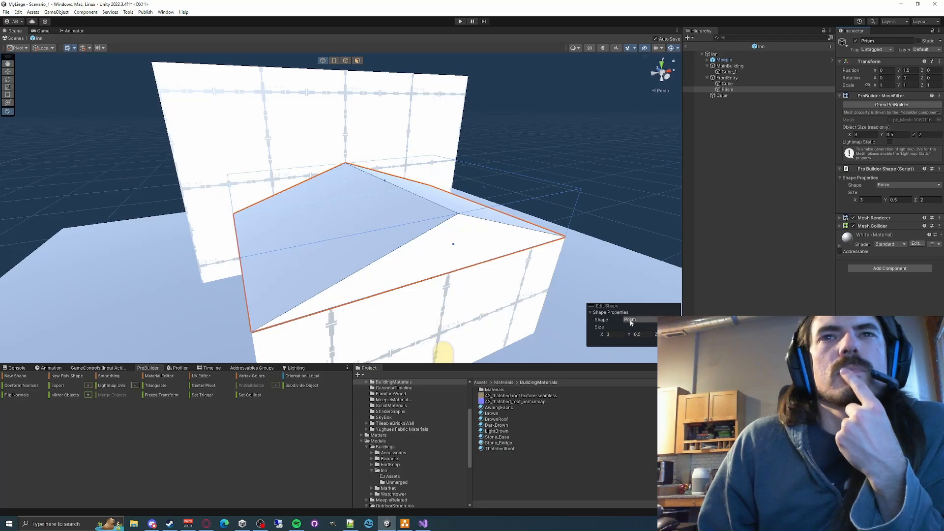
pyautogui.moveTo(413, 239); pyautogui.dragTo(432, 240, button='right')
pyautogui.rightClick(609, 308)
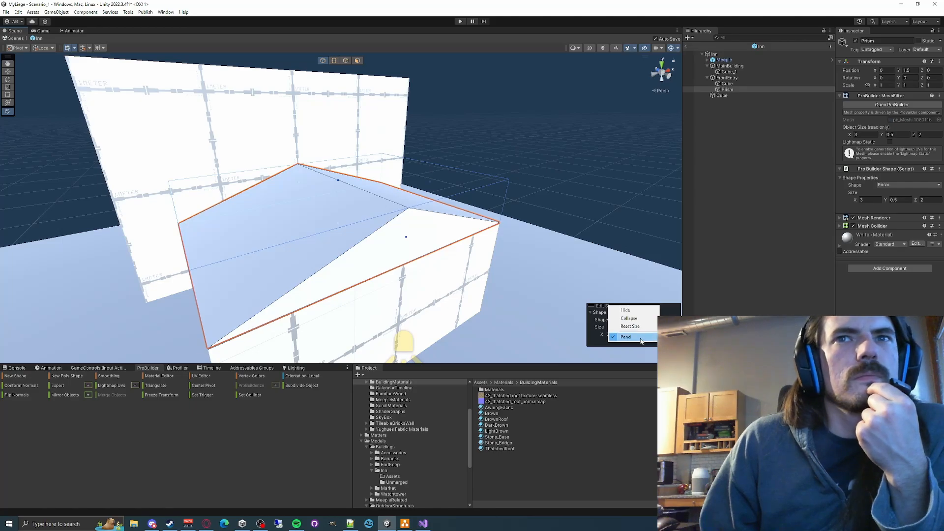
# - Center the prism roof's pivot and reset its shape once more
pyautogui.click(184, 415)
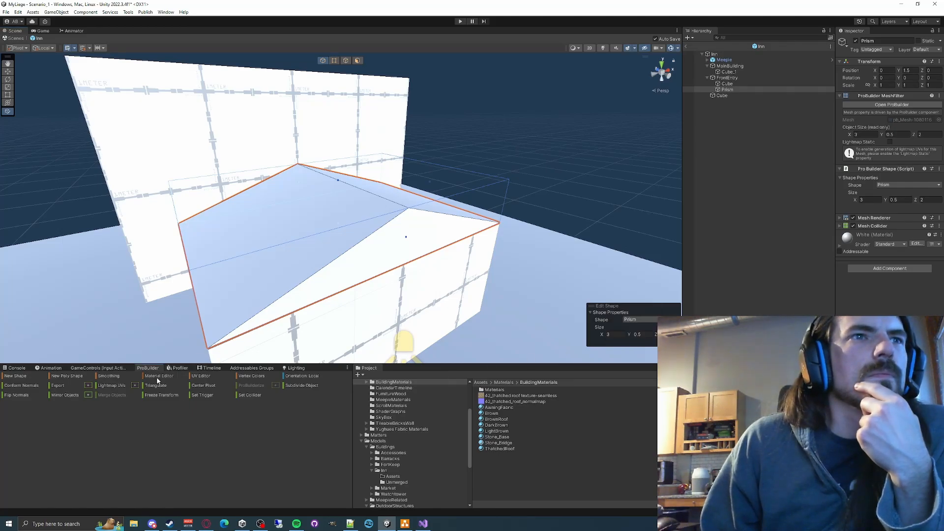
pyautogui.click(200, 386)
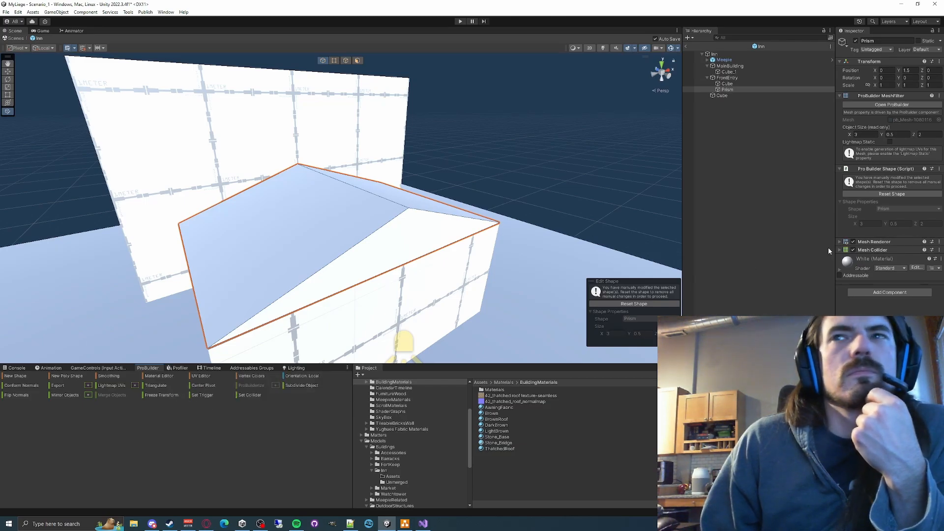
pyautogui.click(883, 194)
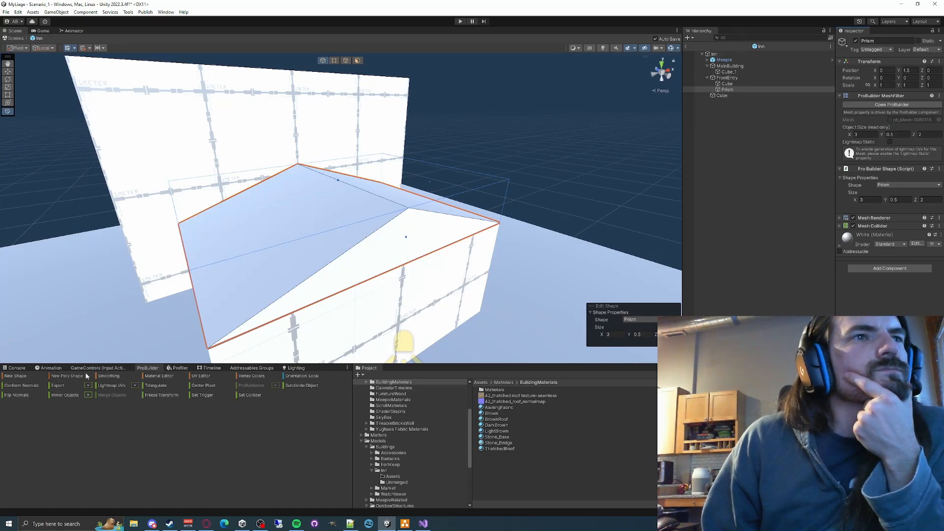
# - Look at the prism roof's smoothing groups in the Smooth Group Editor and close it
pyautogui.click(108, 376)
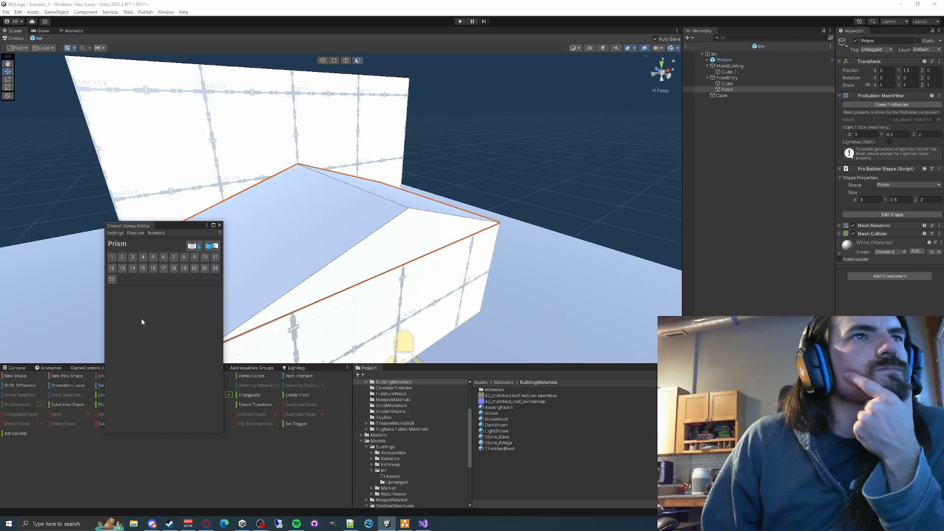
pyautogui.click(219, 226)
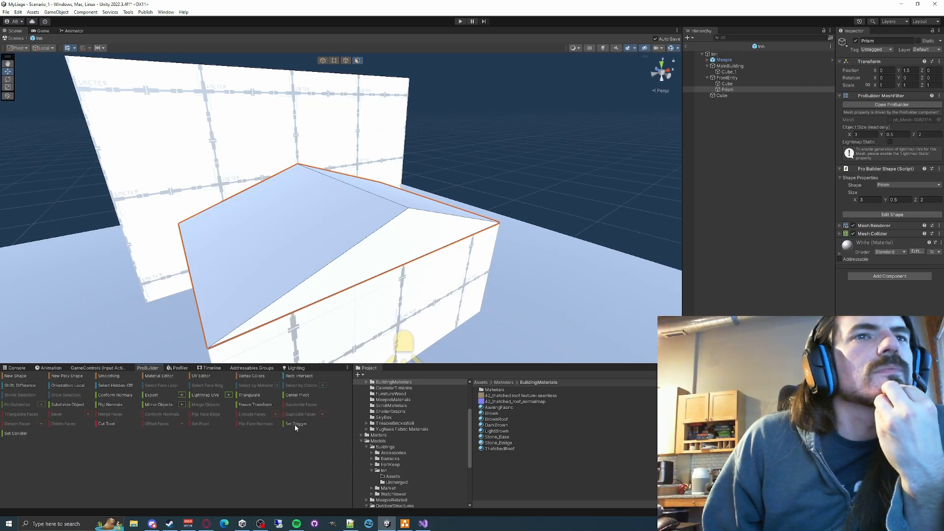
# - Apply the Brown material from the Material Editor palette to the front face of the MainBuilding cube
pyautogui.click(157, 376)
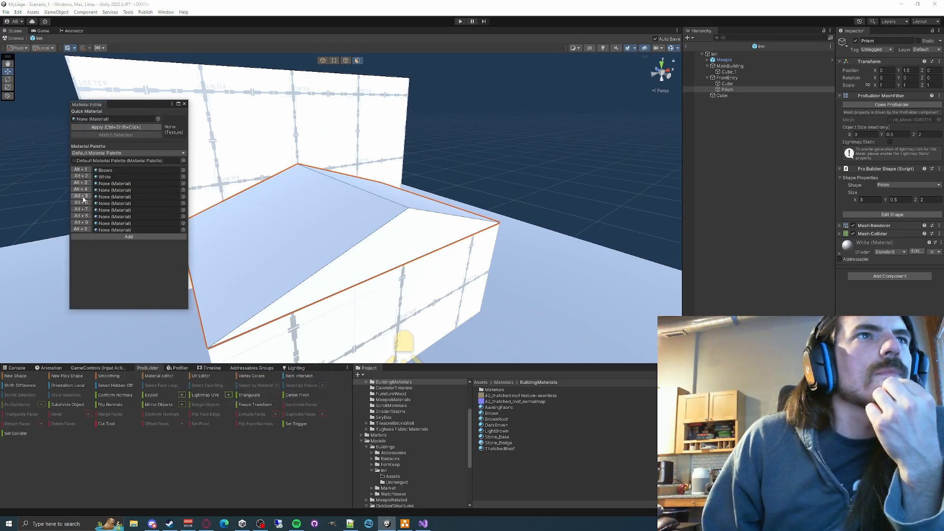
pyautogui.click(123, 176)
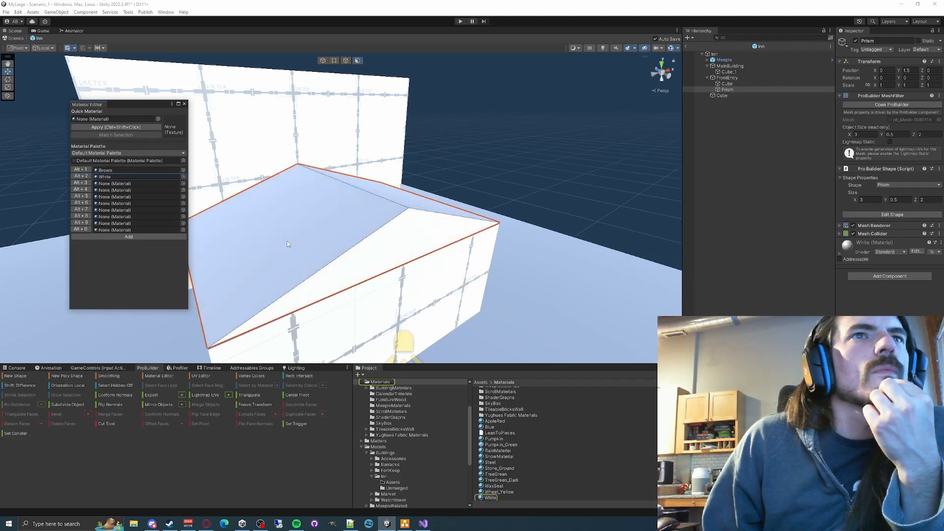
pyautogui.click(116, 170)
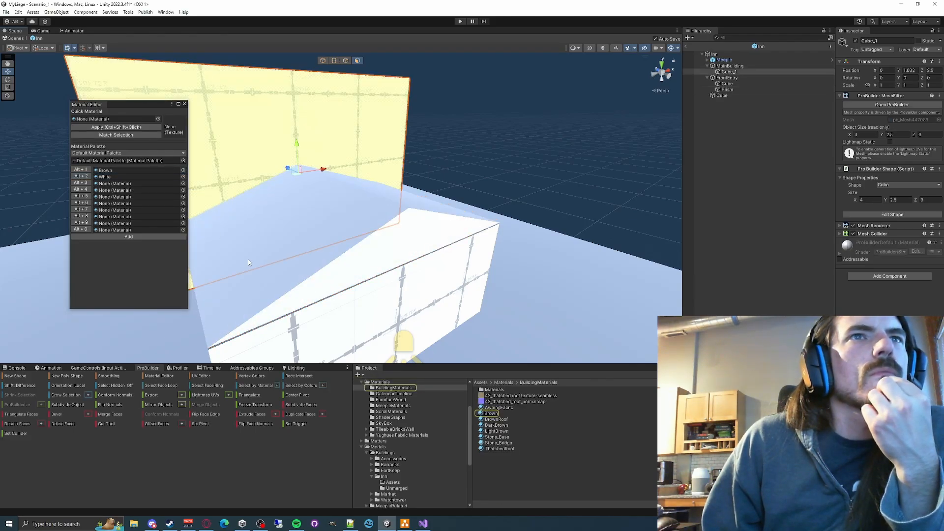
pyautogui.click(515, 147)
pyautogui.click(244, 144)
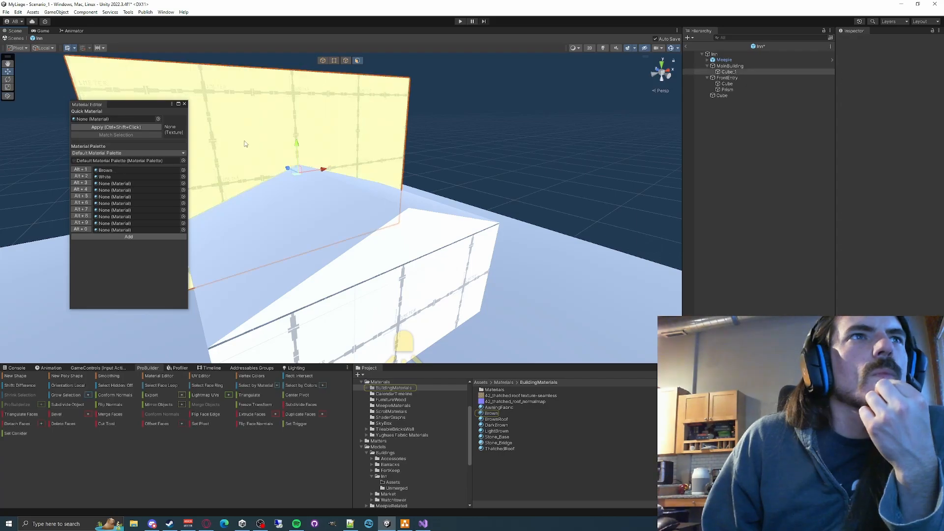
pyautogui.click(112, 170)
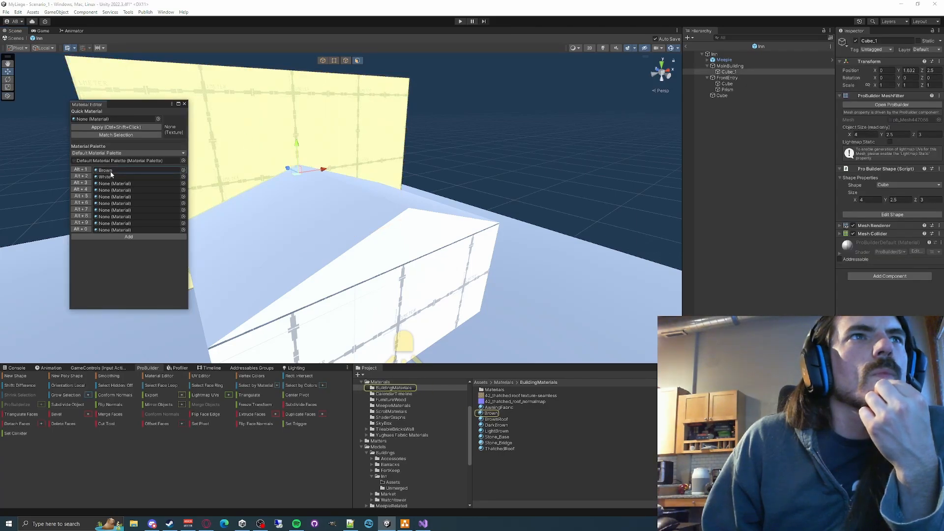
pyautogui.click(82, 170)
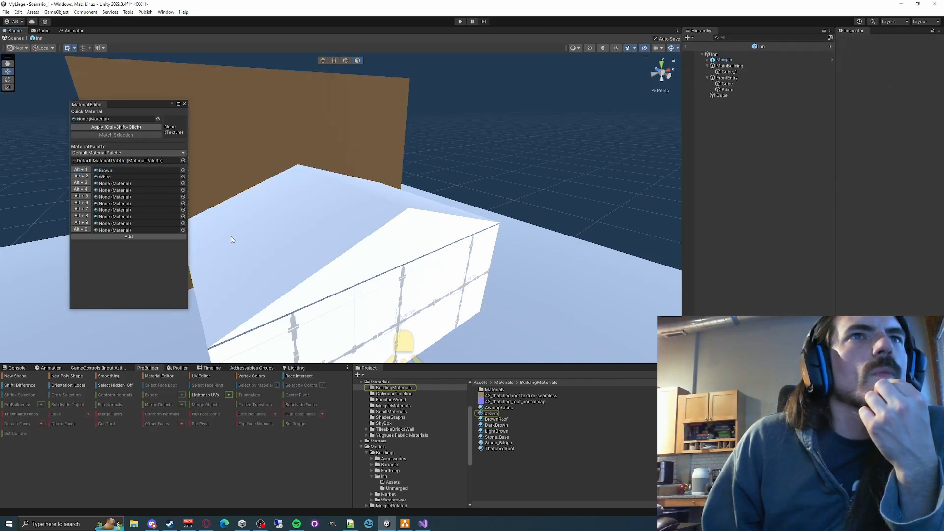
# - Apply the White material to both slopes of the FrontEntry prism roof and the Brown material to its front gable
pyautogui.click(231, 242)
pyautogui.click(84, 176)
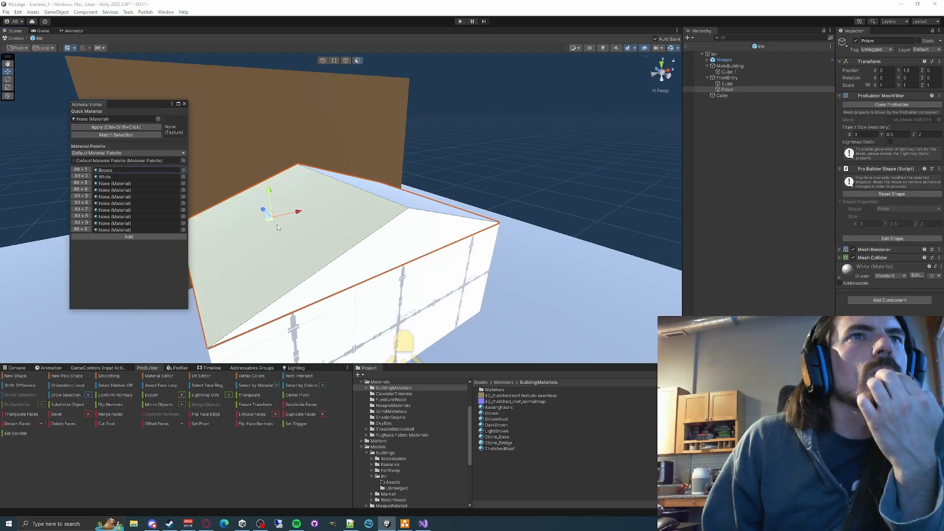
pyautogui.click(396, 254)
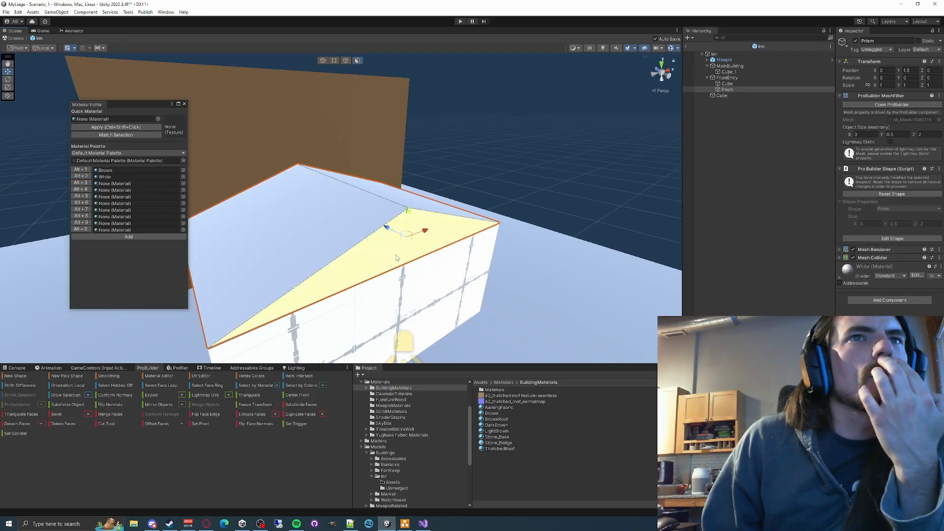
pyautogui.click(81, 169)
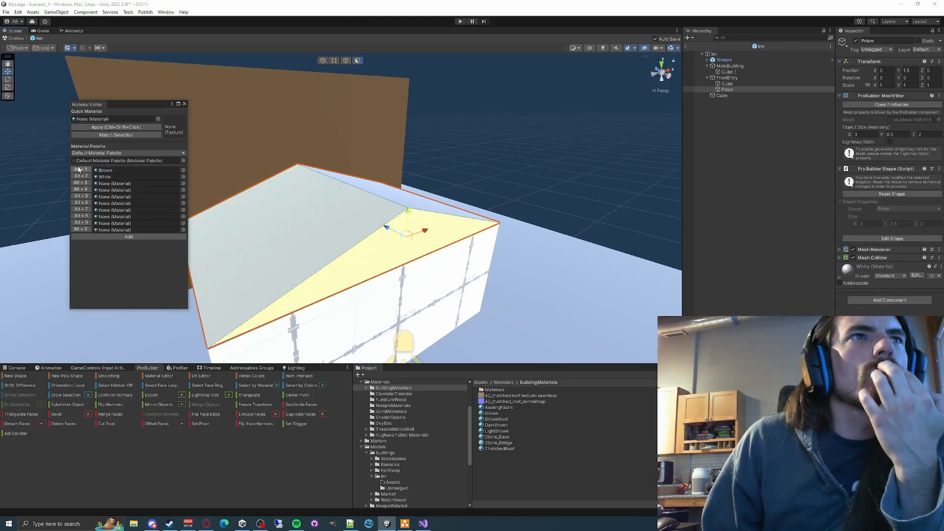
pyautogui.click(379, 184)
pyautogui.click(81, 176)
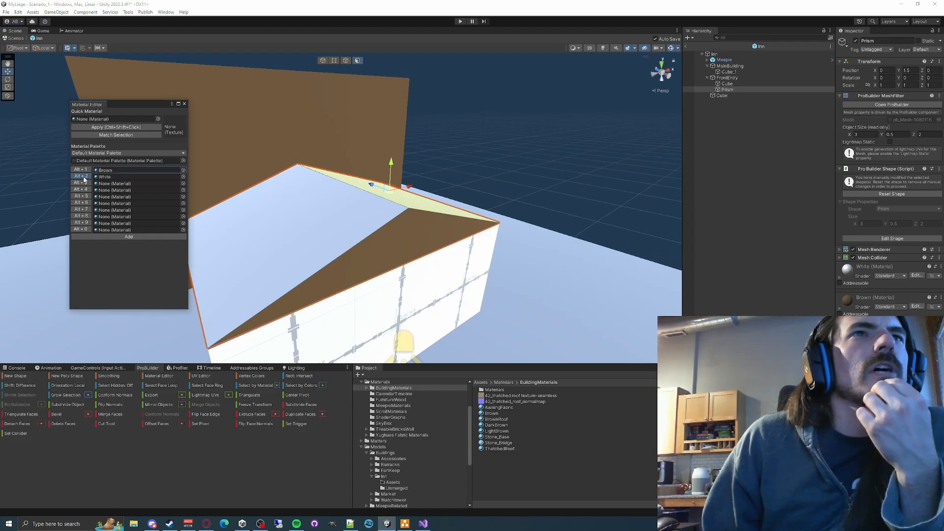
pyautogui.click(509, 157)
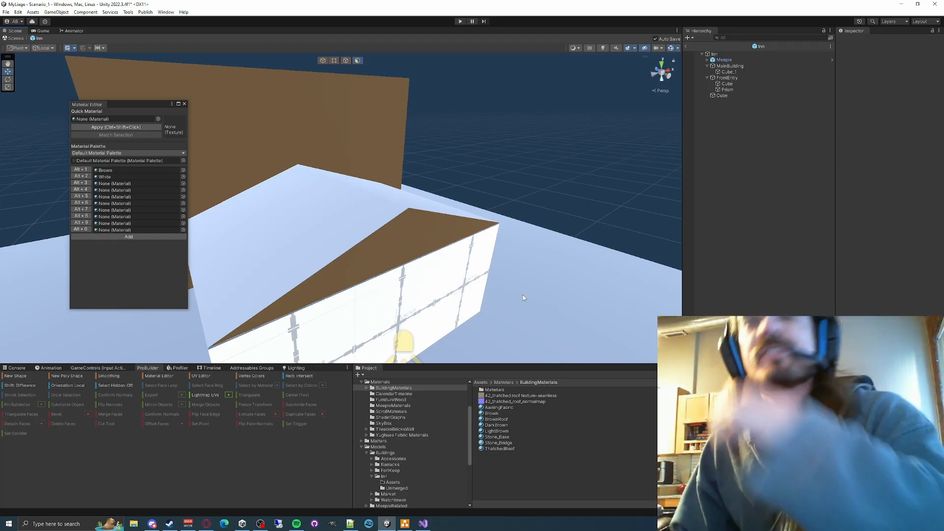
# - Examine the individual faces of the prism roof, the entry cube and the main building, and close the Material Editor
pyautogui.click(310, 187)
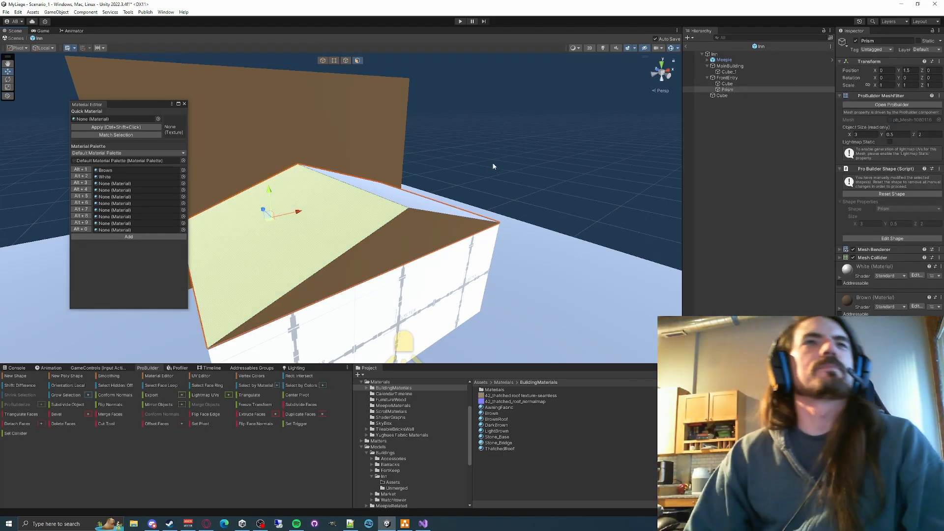
pyautogui.moveTo(493, 166); pyautogui.dragTo(385, 164, button='right')
pyautogui.click(354, 143)
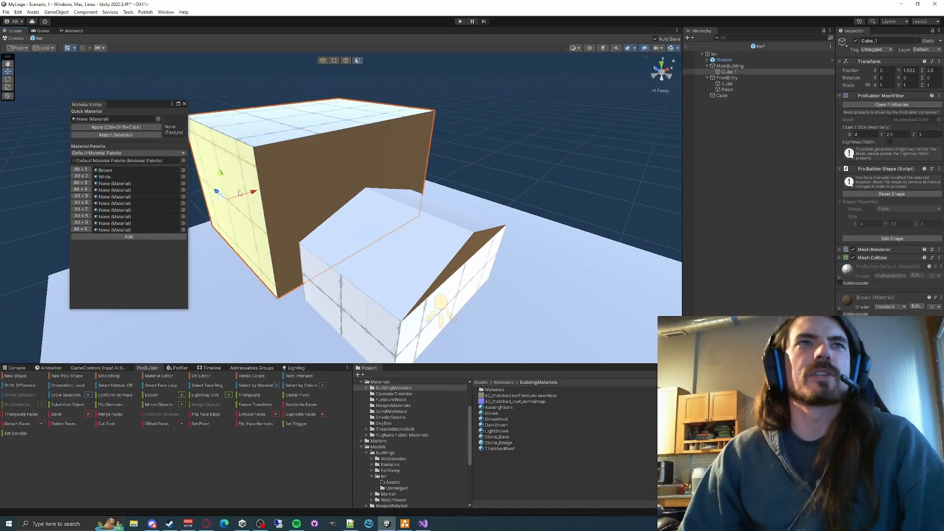
pyautogui.click(373, 268)
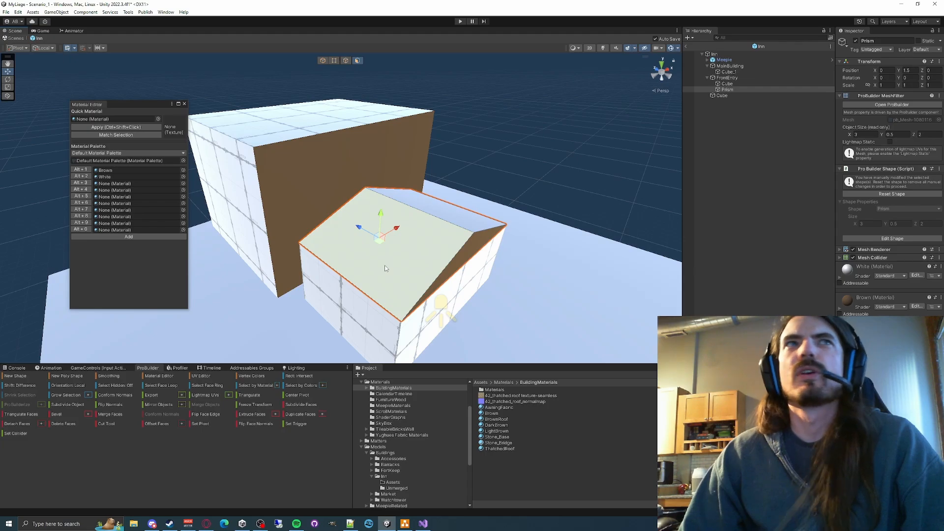
pyautogui.click(331, 265)
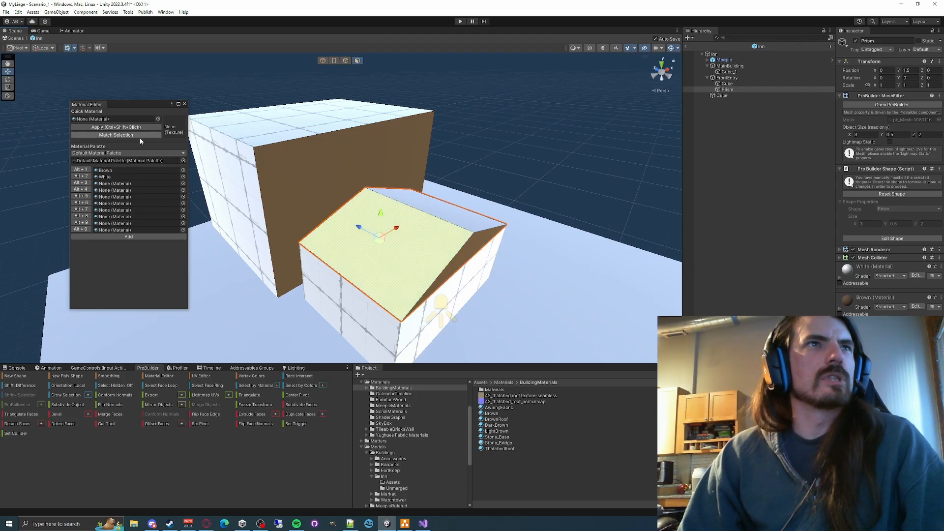
pyautogui.click(467, 254)
pyautogui.click(576, 175)
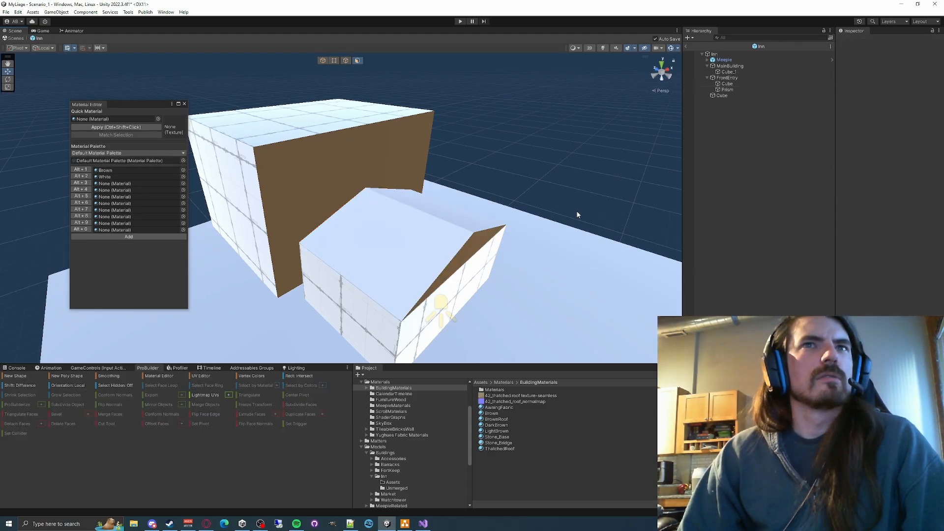
pyautogui.click(452, 265)
pyautogui.click(185, 103)
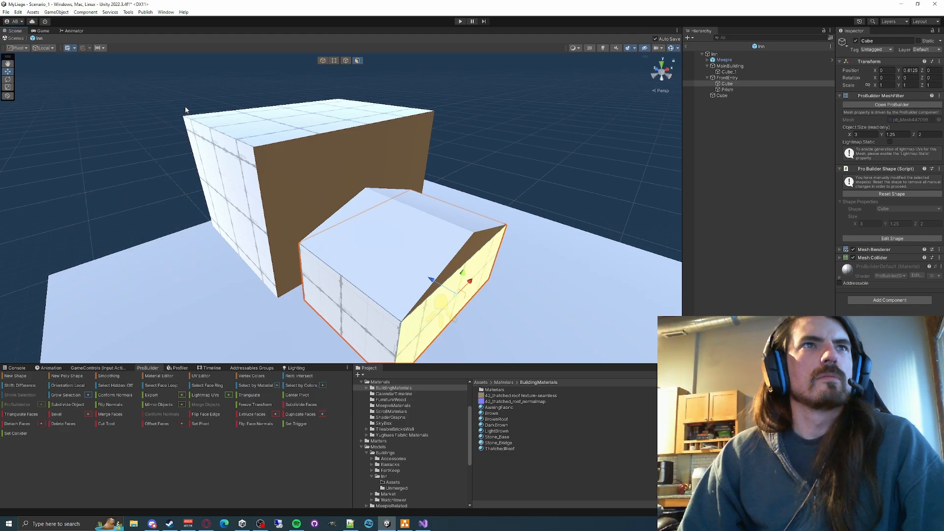
pyautogui.click(249, 223)
pyautogui.click(347, 129)
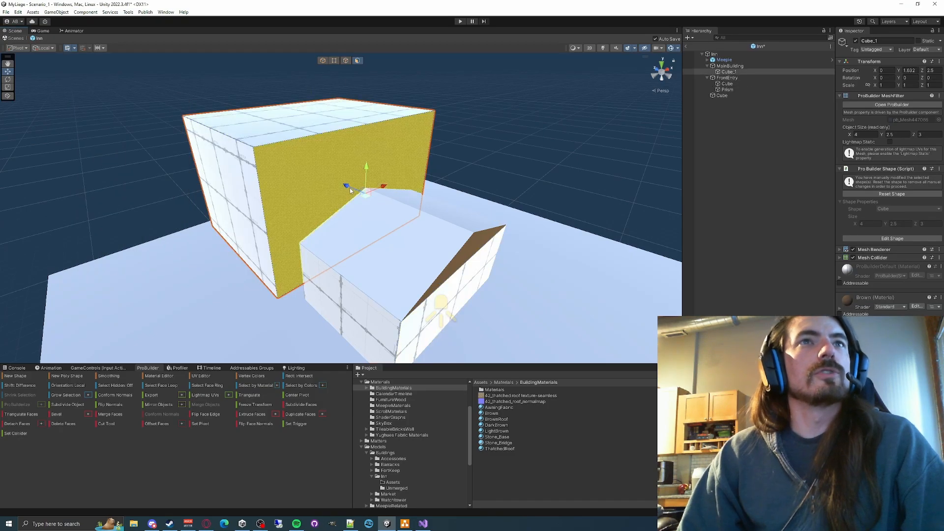
pyautogui.click(380, 304)
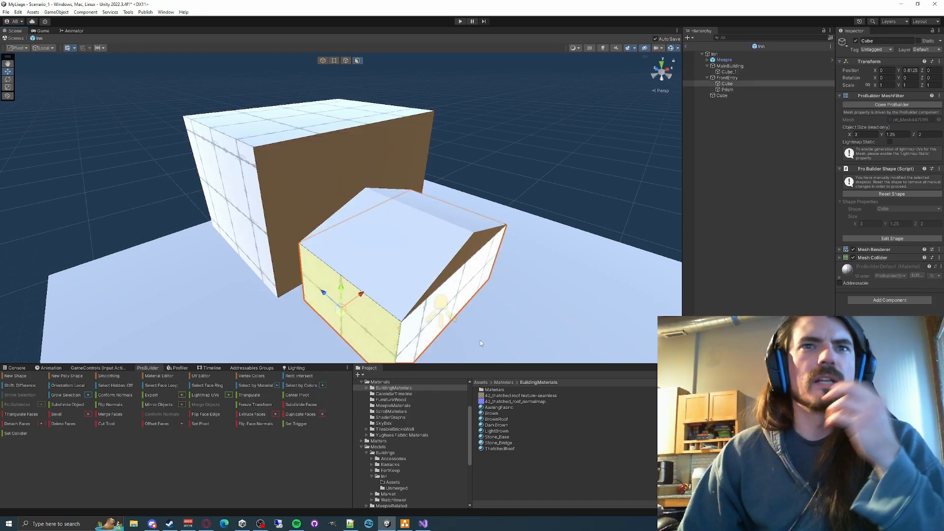
pyautogui.click(521, 266)
pyautogui.click(532, 260)
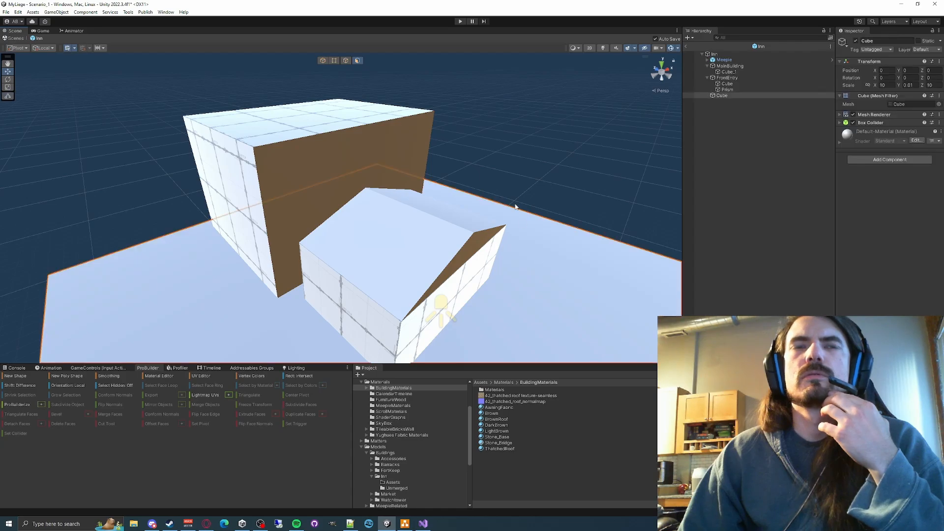
pyautogui.click(517, 187)
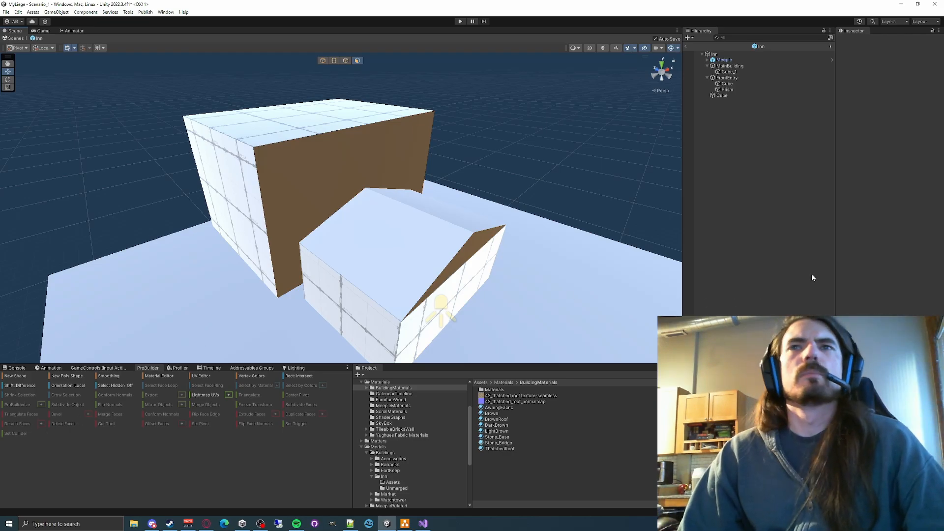
# - Reset the shape of the FrontEntry prism to remove its manual modifications, and select its left slope
pyautogui.click(727, 89)
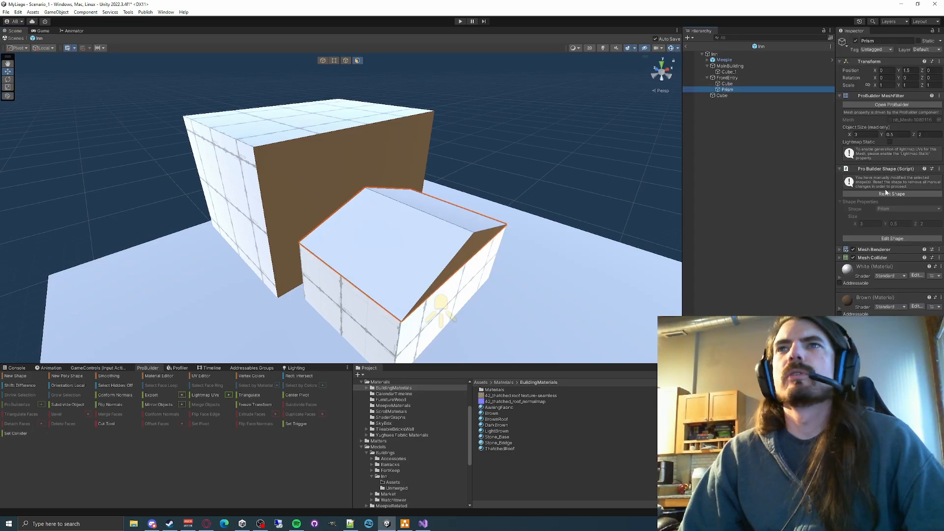
pyautogui.click(886, 194)
pyautogui.click(419, 256)
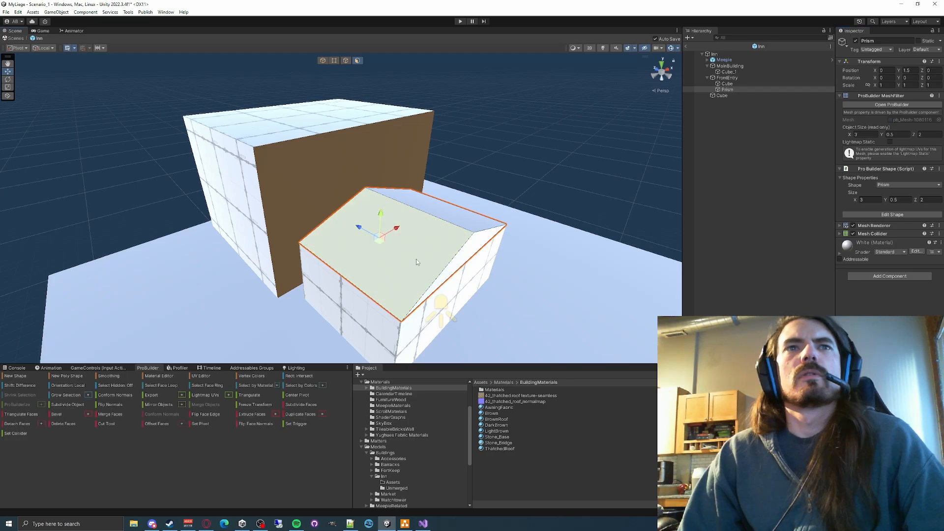
# - Try extending the prism roof's face selection by face loop, material and colors, and select single faces again
pyautogui.click(463, 226)
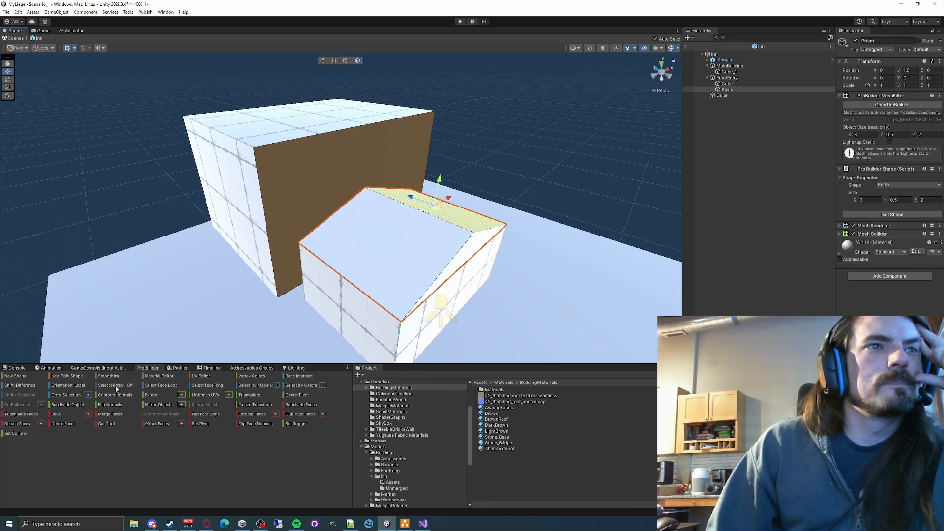
pyautogui.click(155, 387)
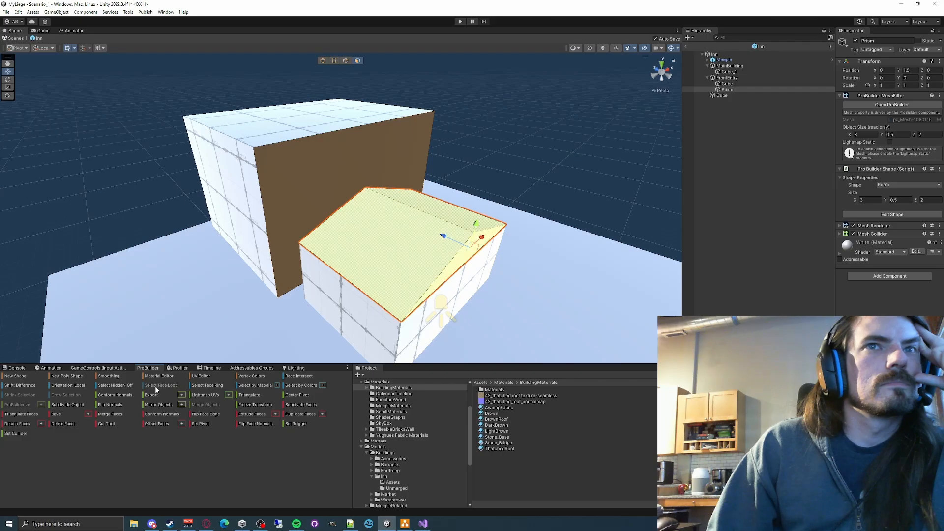
pyautogui.click(255, 386)
pyautogui.click(288, 386)
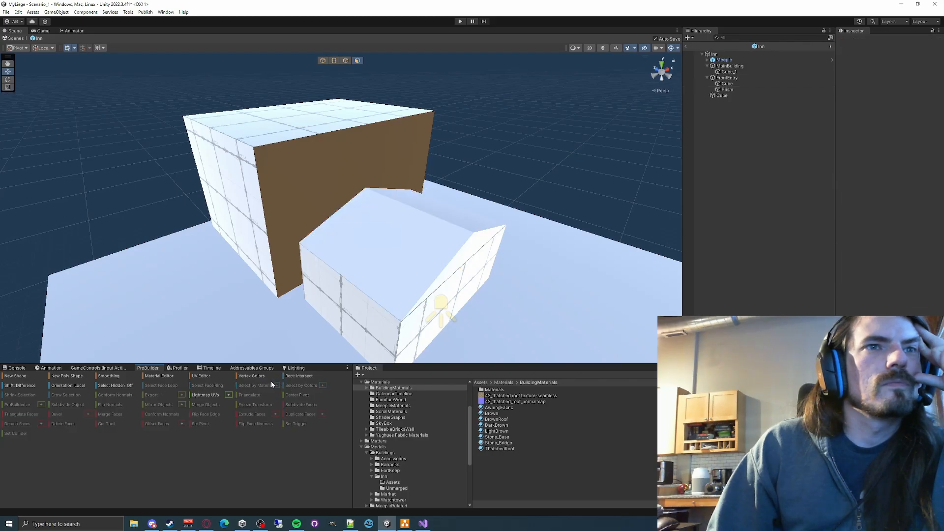
pyautogui.click(388, 265)
pyautogui.click(478, 241)
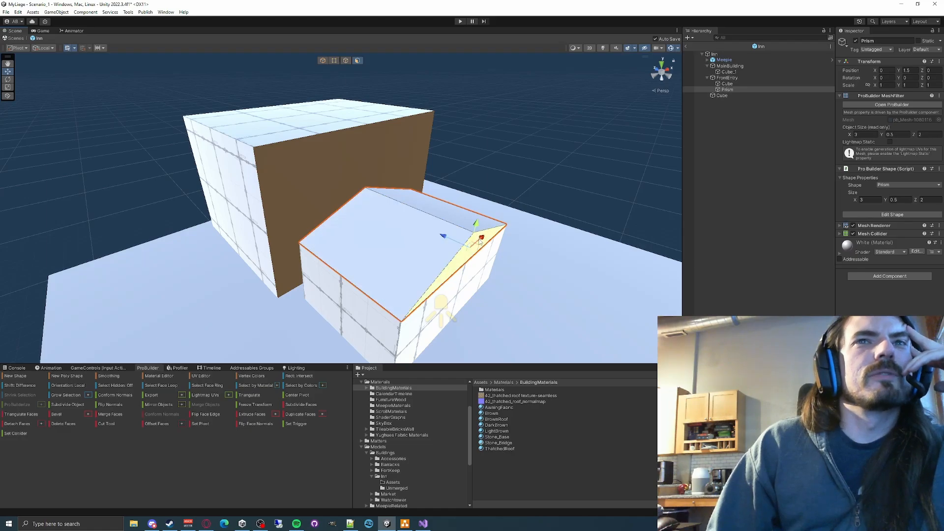
pyautogui.click(429, 233)
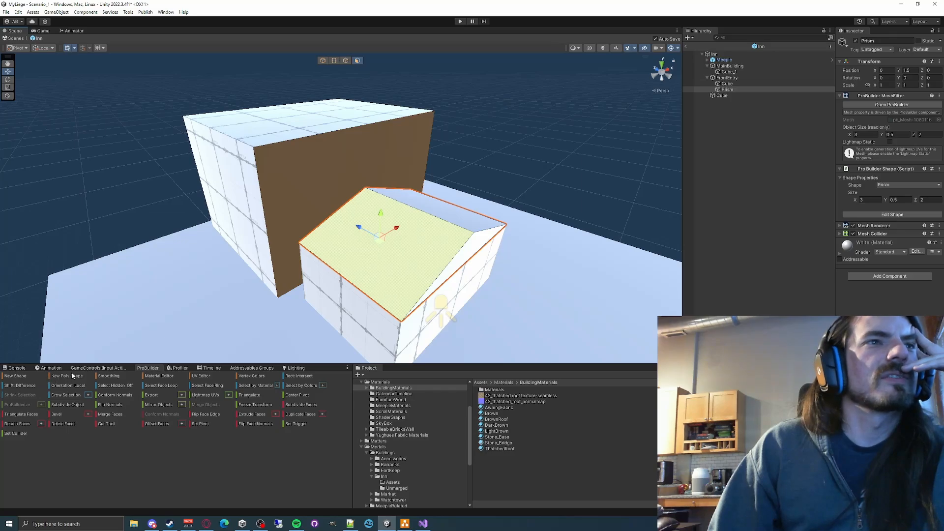
# - Check the prism roof's smoothing groups in the Smooth Group Editor, close it and reselect the left slope
pyautogui.click(108, 375)
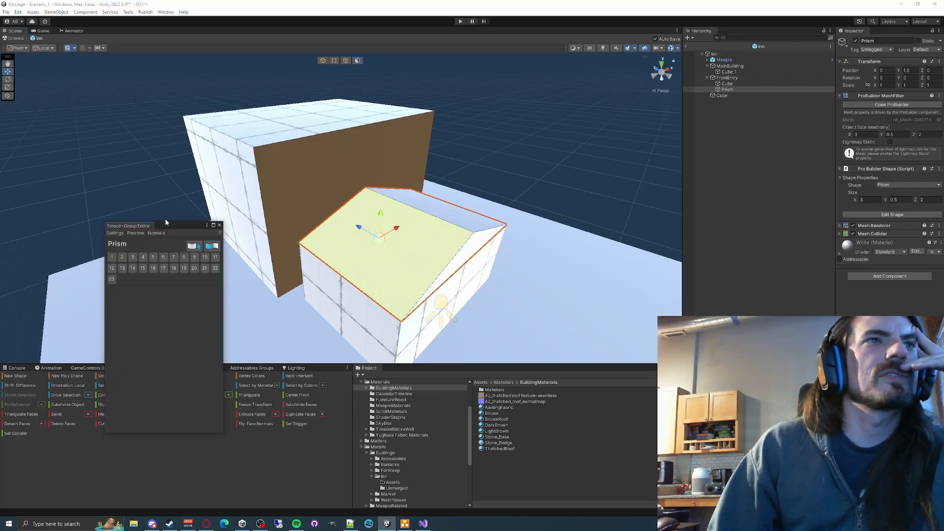
pyautogui.moveTo(176, 228); pyautogui.dragTo(99, 161)
pyautogui.click(142, 158)
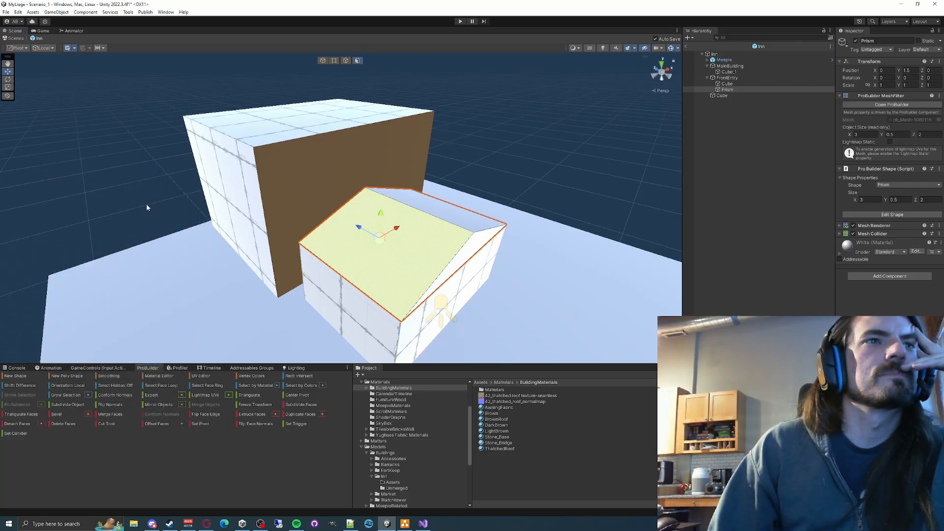
pyautogui.click(467, 261)
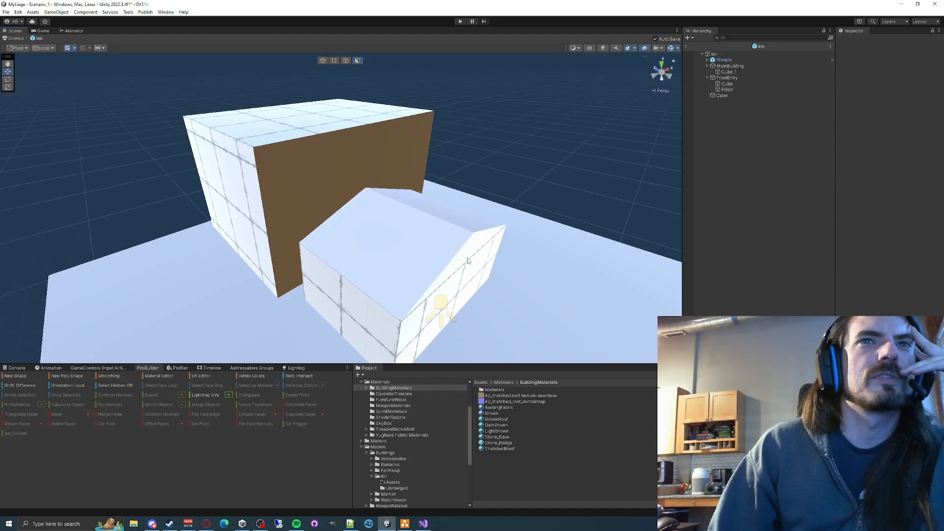
pyautogui.click(466, 260)
pyautogui.click(435, 244)
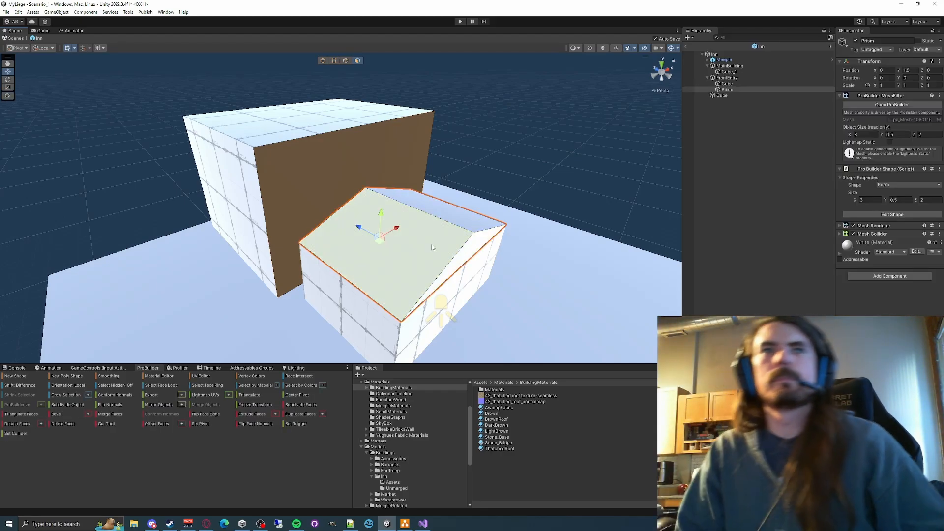
# - Try raising the prism roof's left slope along the vertical axis, undo the move, repeat it and reset the shape
pyautogui.moveTo(380, 214); pyautogui.dragTo(468, 175)
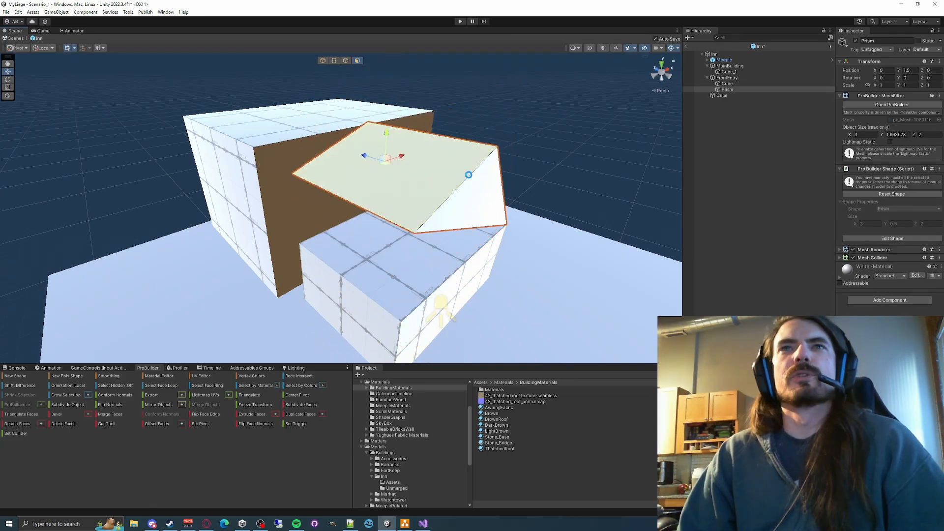
pyautogui.hotkey('ctrl', 'z')
pyautogui.click(905, 196)
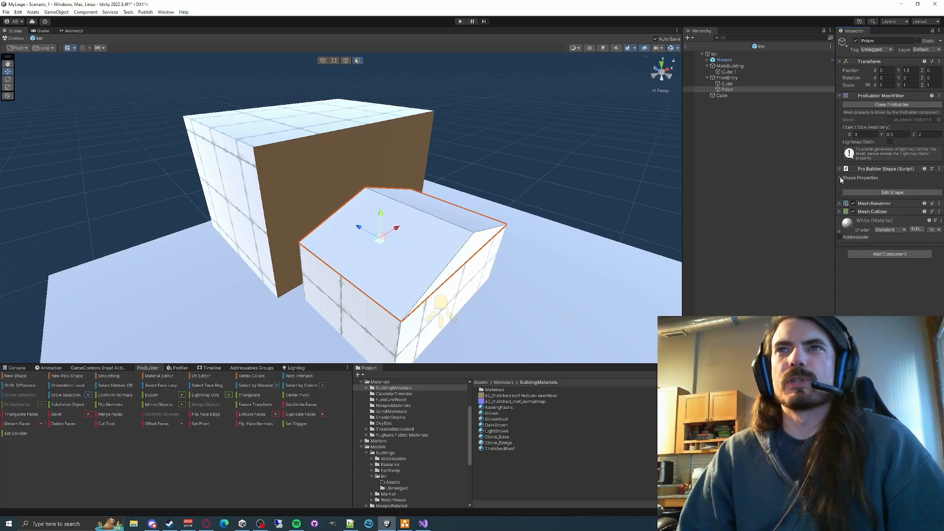
pyautogui.click(839, 178)
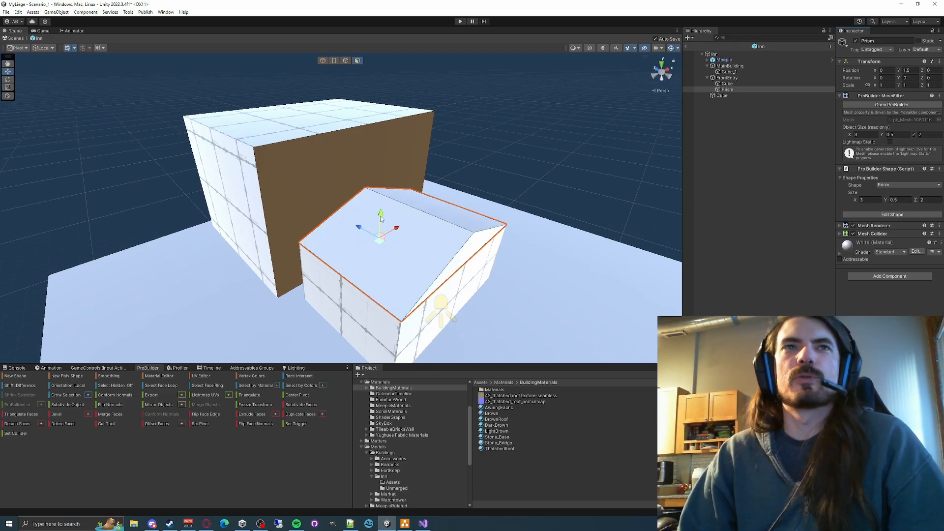
pyautogui.moveTo(381, 216); pyautogui.dragTo(381, 130)
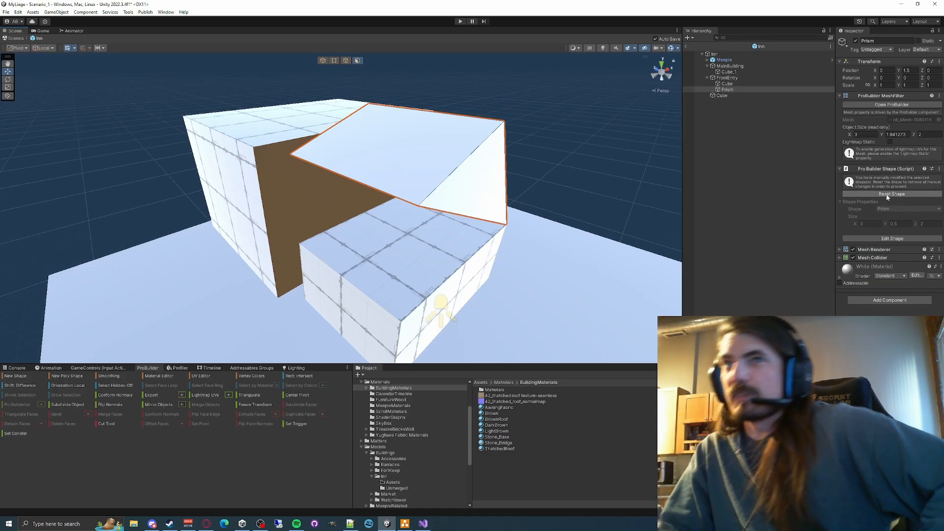
pyautogui.click(887, 195)
# - Open the Material Editor for the main building's front wall, check the palette's Brown material and reselect the wall face
pyautogui.click(327, 185)
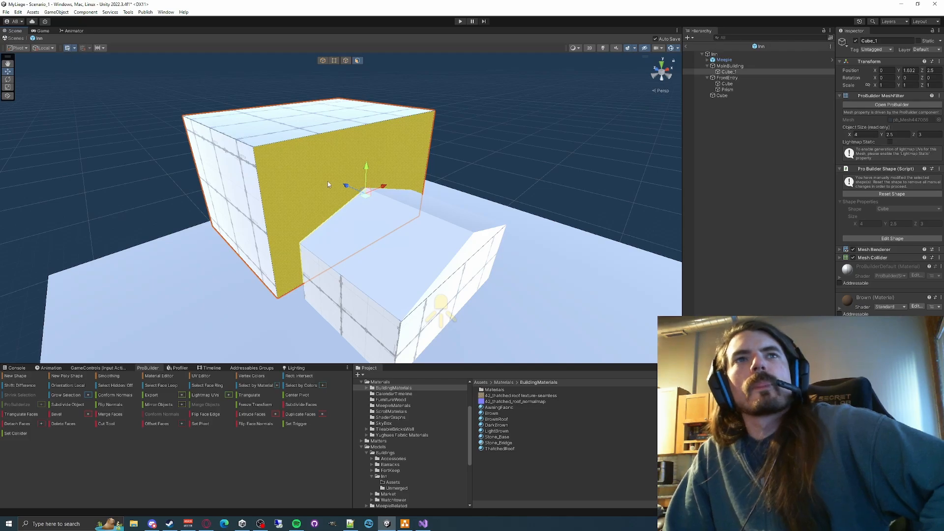
pyautogui.click(153, 376)
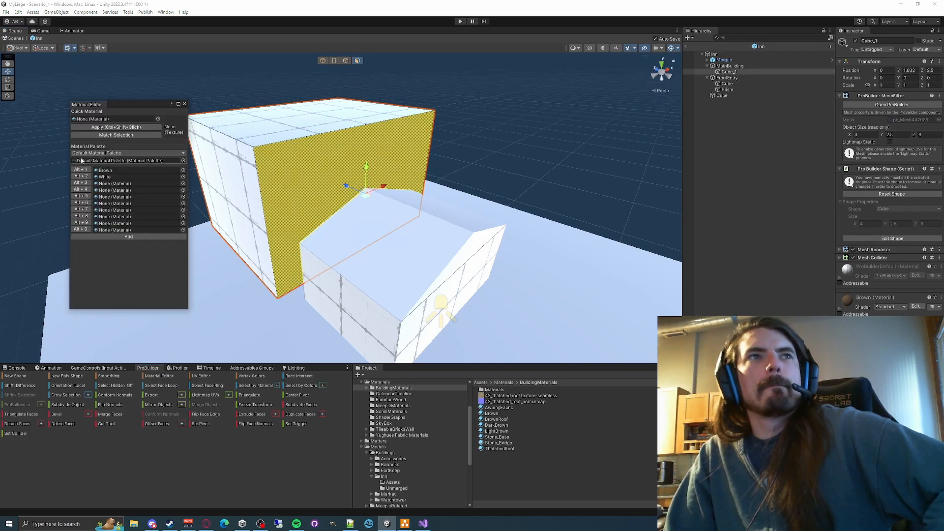
pyautogui.click(450, 161)
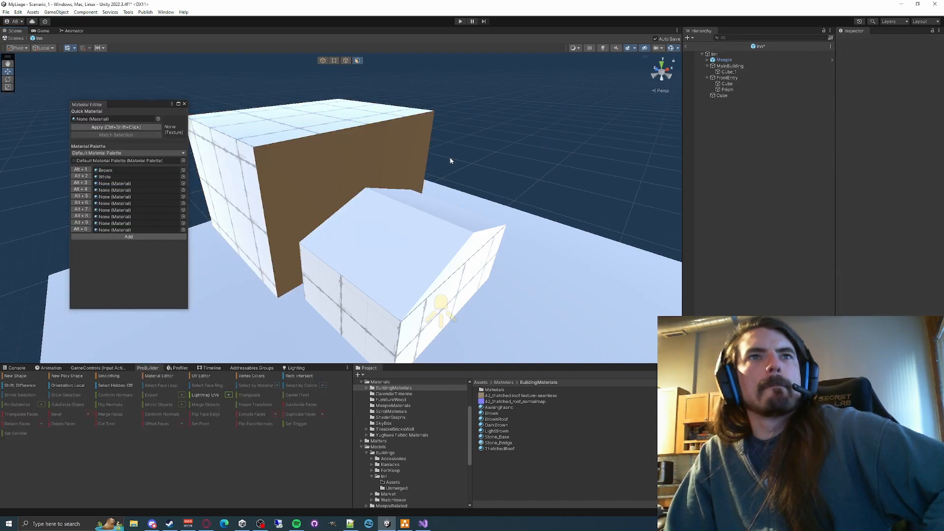
pyautogui.click(298, 180)
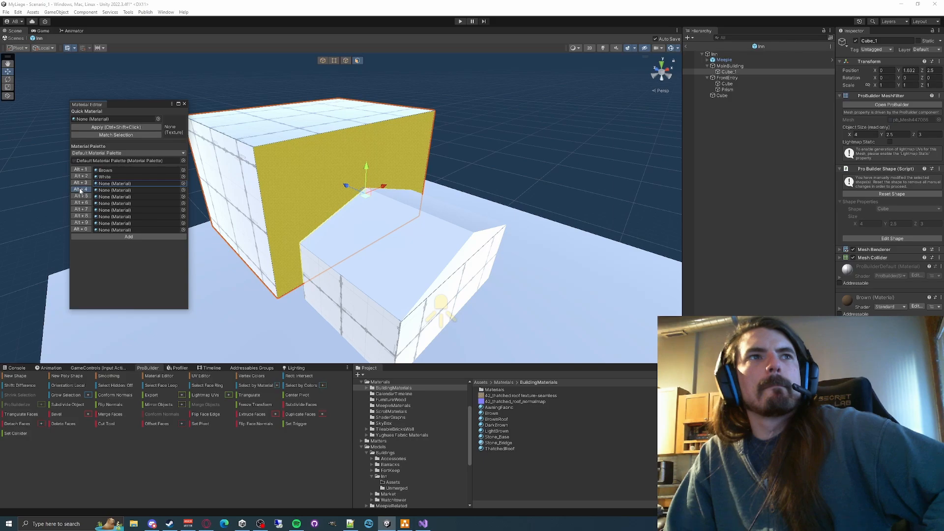
pyautogui.click(448, 164)
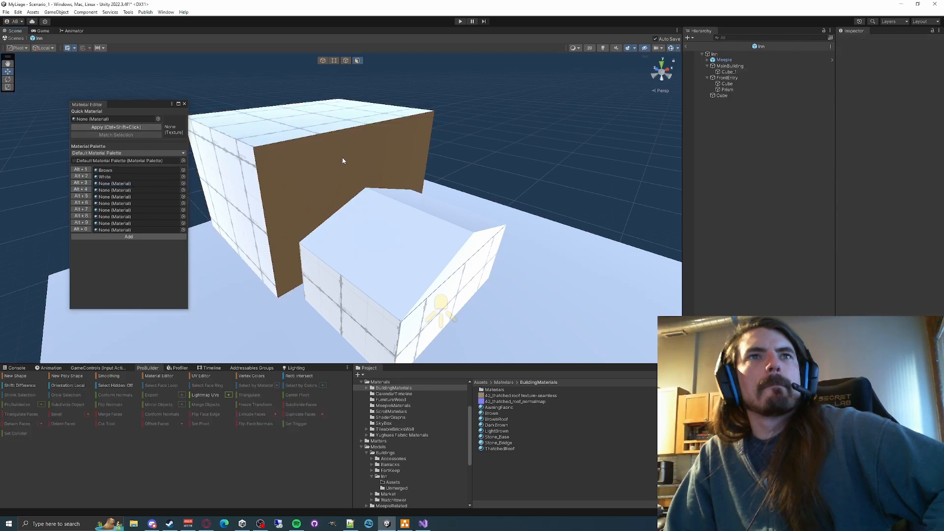
pyautogui.click(340, 160)
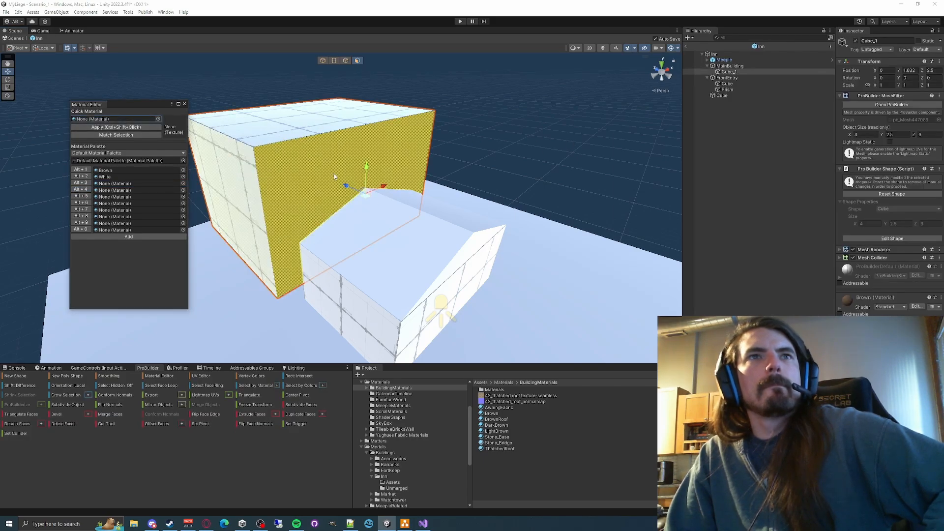
pyautogui.click(110, 171)
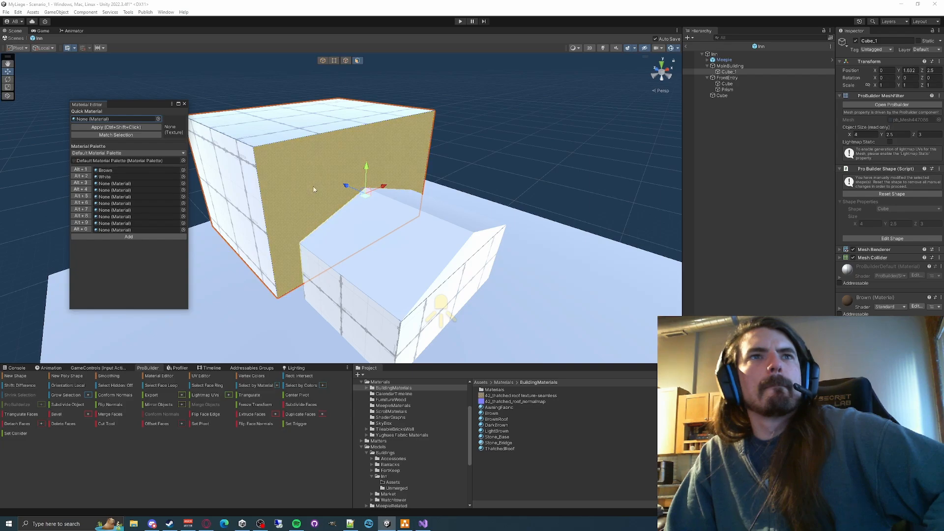
pyautogui.click(613, 123)
pyautogui.click(409, 157)
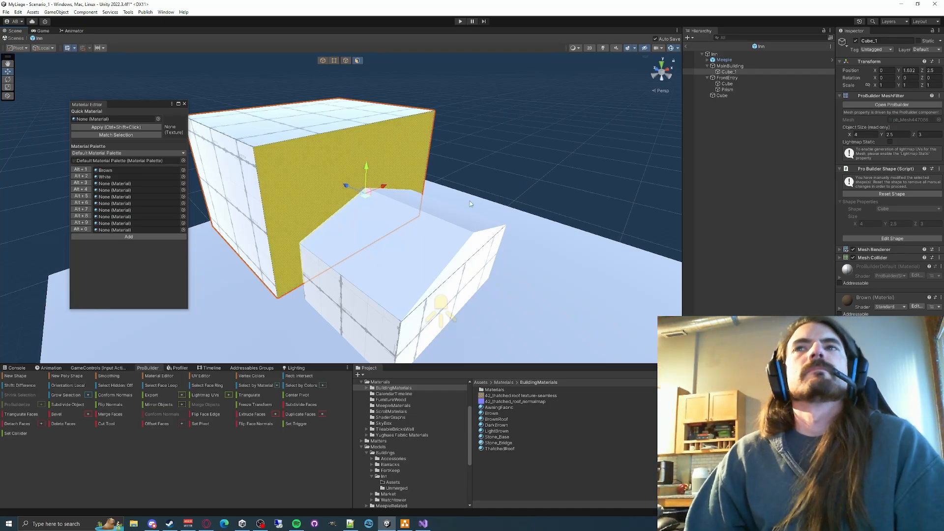
# - Select the left slope of the FrontEntry prism roof and close the Material Editor
pyautogui.press('w')
pyautogui.moveTo(469, 200); pyautogui.dragTo(419, 213, button='right')
pyautogui.press('s')
pyautogui.press('w')
pyautogui.click(418, 213)
pyautogui.click(362, 228)
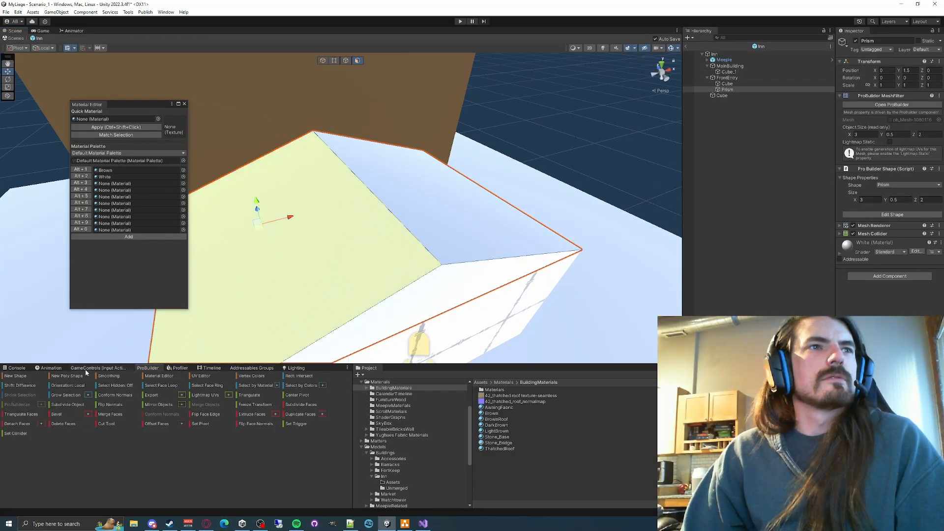
pyautogui.click(85, 370)
pyautogui.click(147, 369)
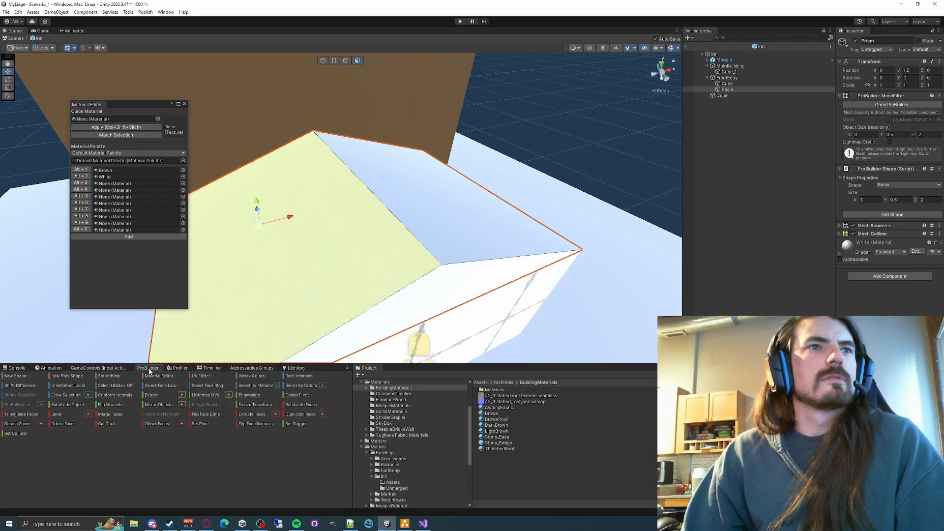
pyautogui.click(184, 105)
pyautogui.click(180, 369)
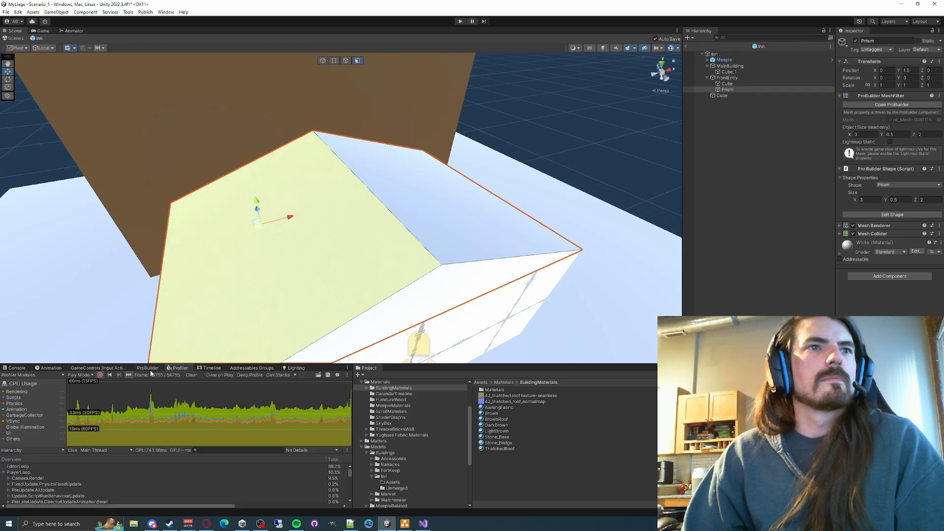
pyautogui.click(147, 368)
pyautogui.click(347, 368)
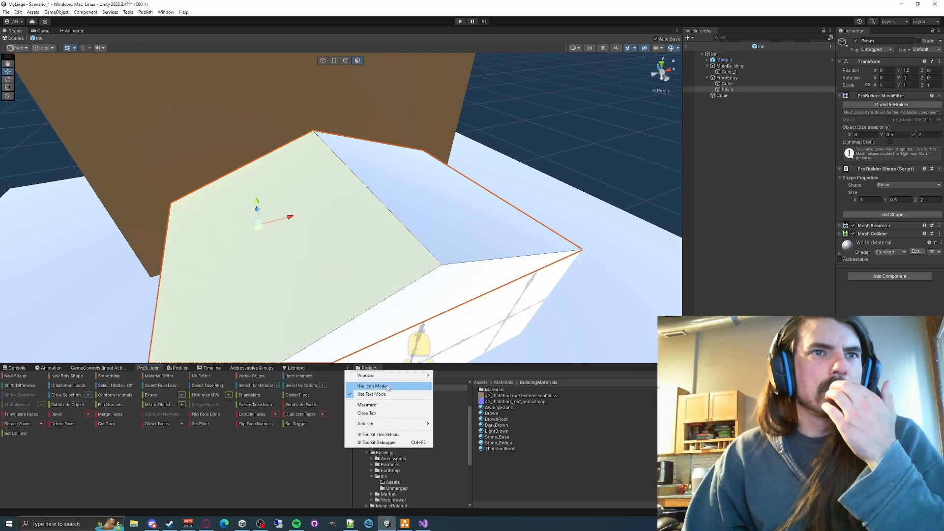
pyautogui.click(249, 461)
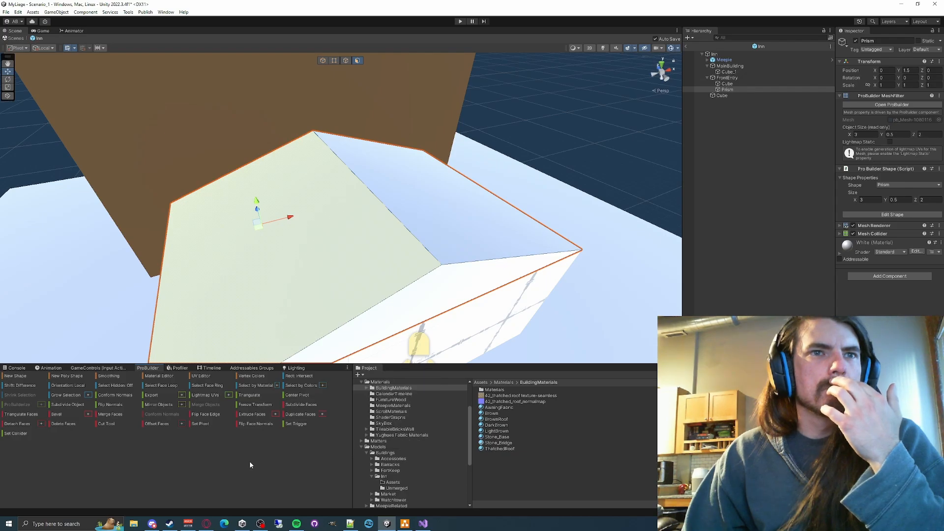
pyautogui.rightClick(249, 462)
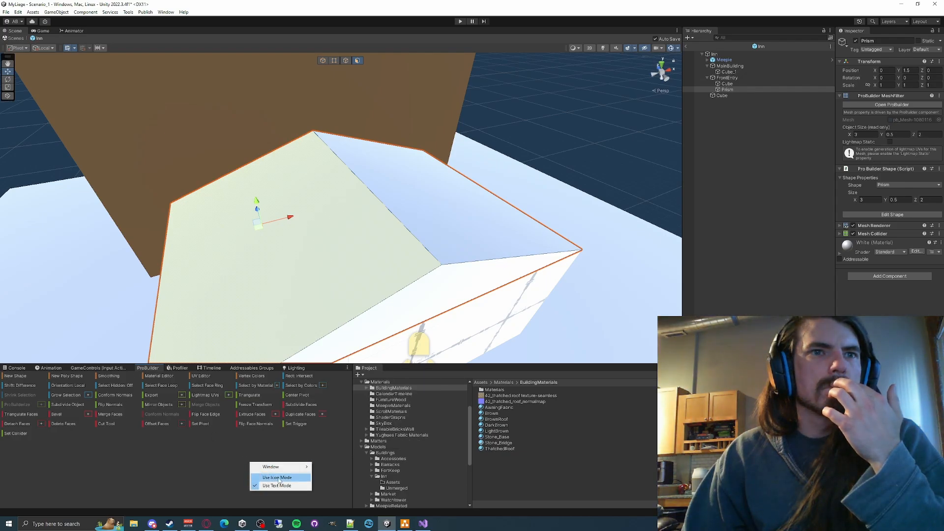
pyautogui.click(210, 457)
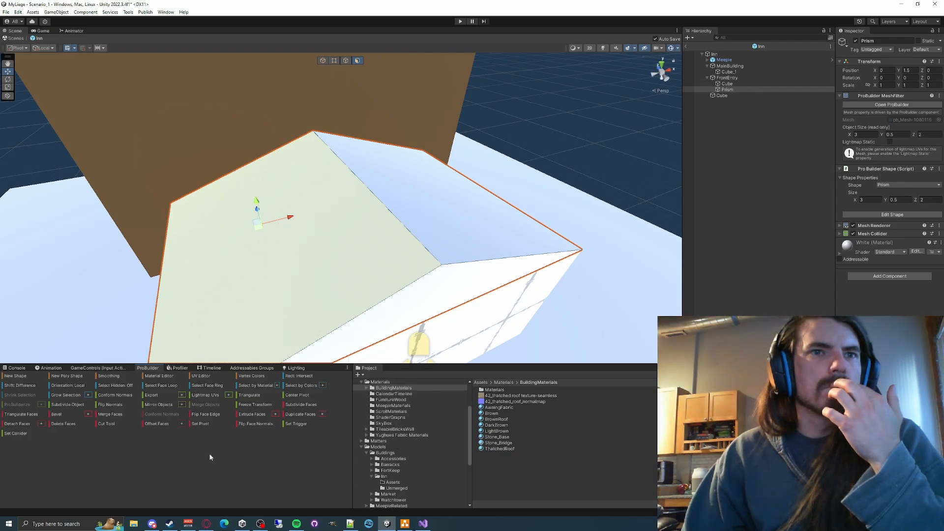
pyautogui.rightClick(150, 370)
pyautogui.click(115, 461)
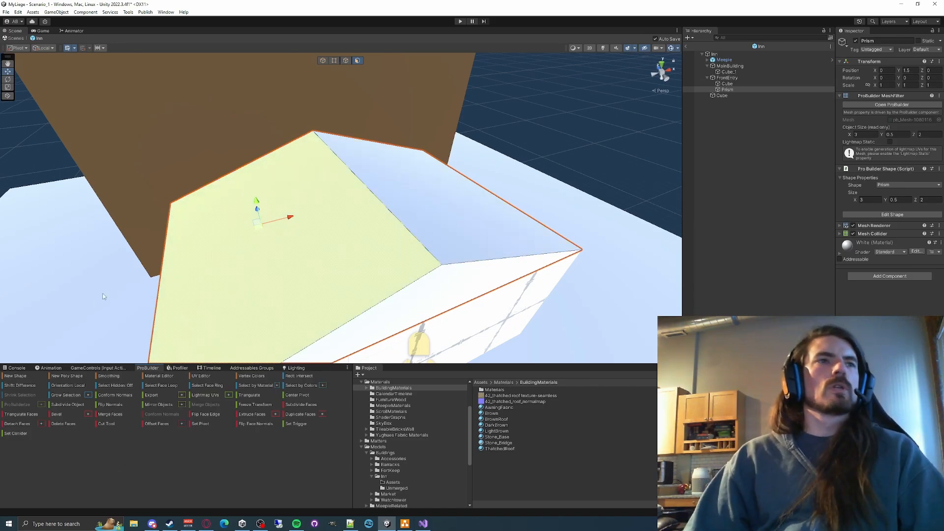
pyautogui.click(13, 377)
pyautogui.moveTo(232, 211); pyautogui.dragTo(259, 169, button='right')
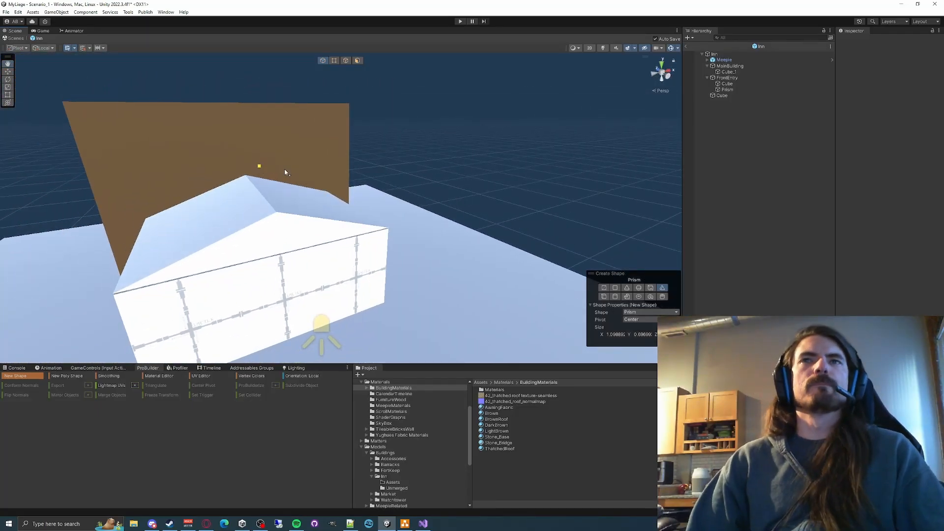
# - Set the FrontEntry prism roof's shape size to 3.5 in X and 2.5 in Z
pyautogui.click(728, 90)
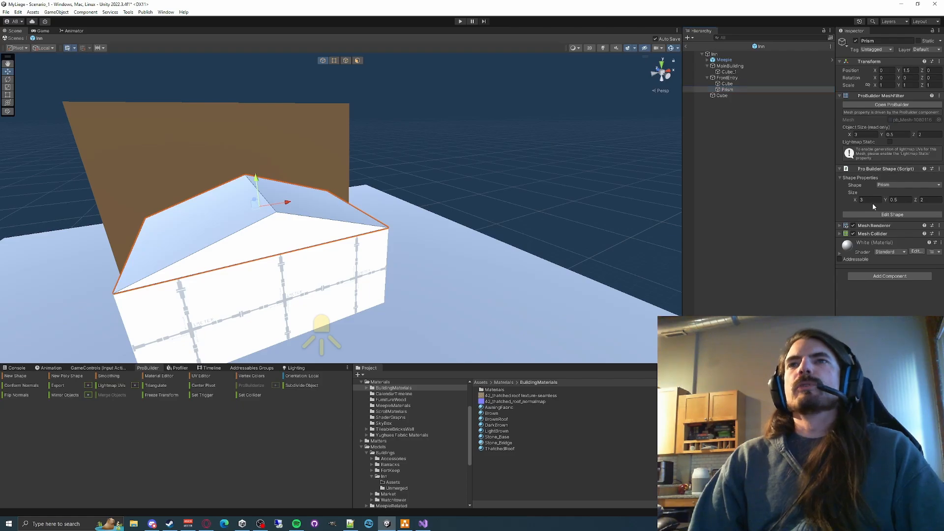
pyautogui.moveTo(633, 198); pyautogui.dragTo(407, 233, button='right')
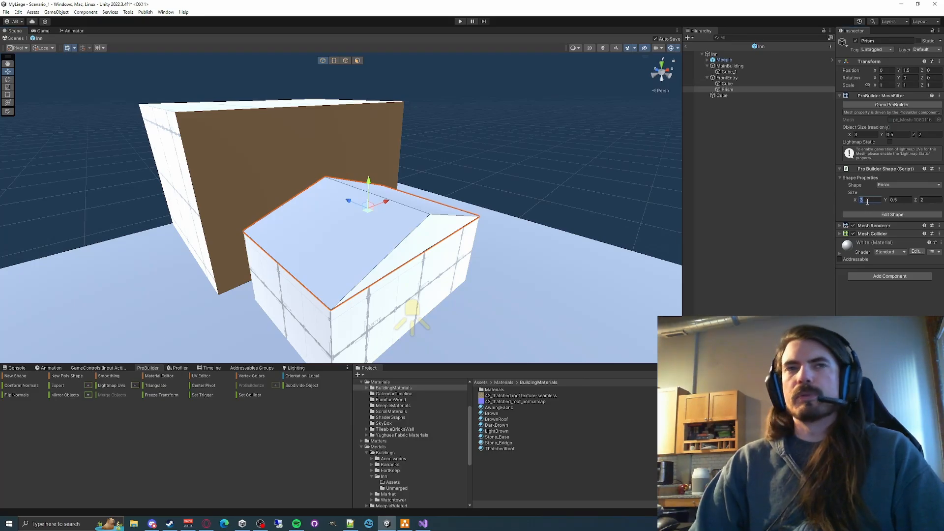
pyautogui.write('.25')
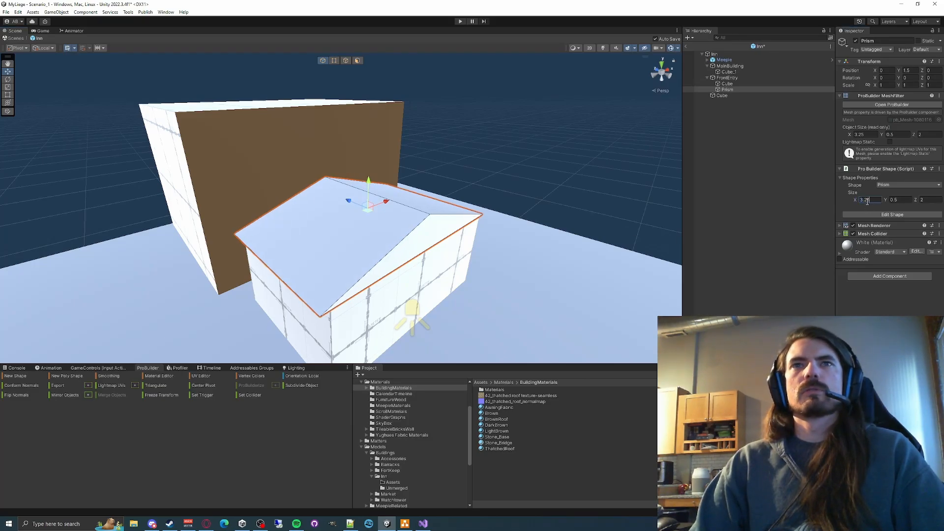
pyautogui.press('BackSpace')
pyautogui.press('BackSpace')
pyautogui.write('5')
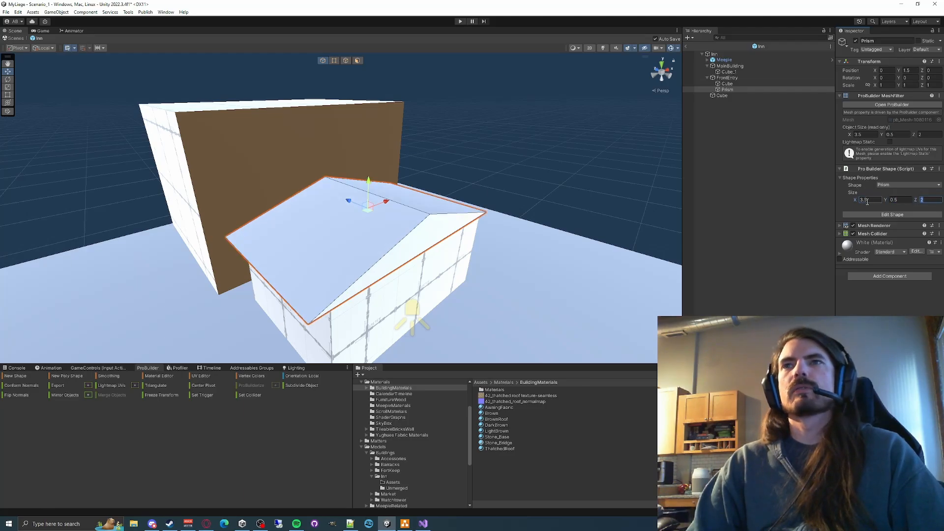
pyautogui.write('2.5')
# - Inspect the front entry's overhanging roof from the front, the side and close up
pyautogui.moveTo(311, 218); pyautogui.dragTo(257, 208, button='right')
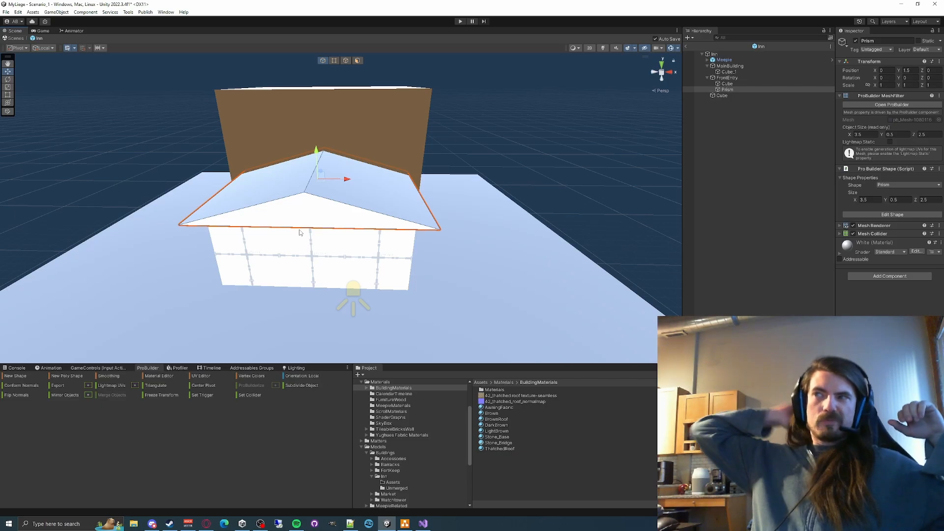
pyautogui.moveTo(301, 233); pyautogui.dragTo(510, 221, button='right')
pyautogui.keyDown('alt'); pyautogui.moveTo(552, 253); pyautogui.dragTo(550, 214); pyautogui.keyUp('alt')
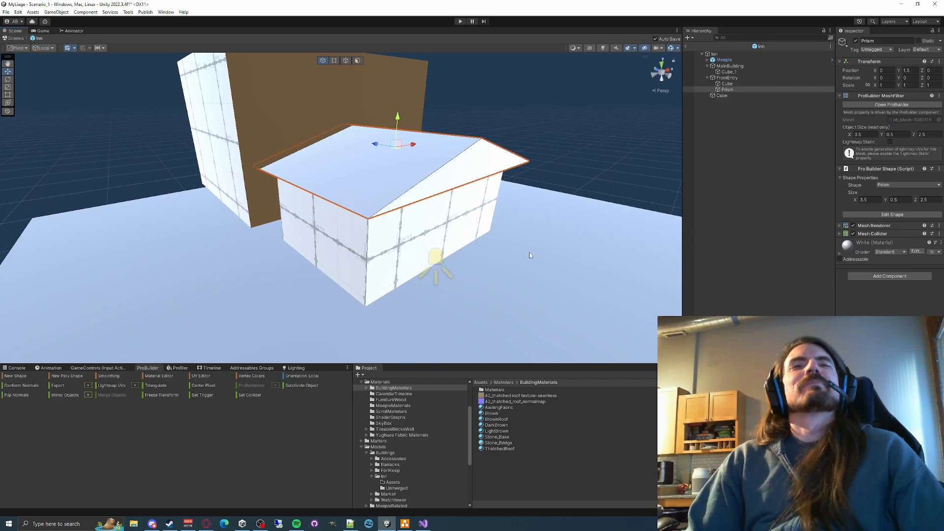
pyautogui.moveTo(471, 259); pyautogui.dragTo(392, 224, button='right')
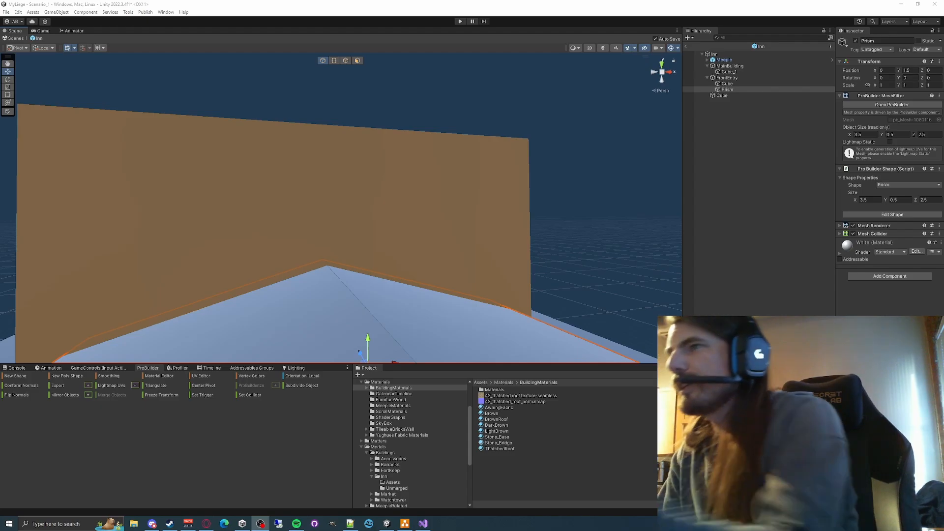
pyautogui.moveTo(387, 197); pyautogui.dragTo(424, 221, button='right')
pyautogui.press('s')
pyautogui.press('w')
pyautogui.press('s')
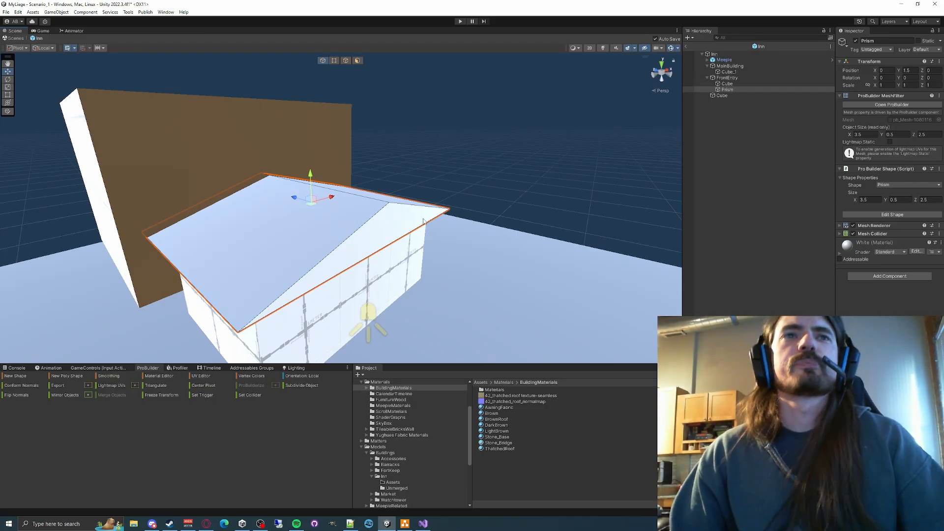
pyautogui.moveTo(468, 222); pyautogui.dragTo(331, 257, button='right')
pyautogui.press('a')
pyautogui.press('w')
pyautogui.press('s')
pyautogui.press('d')
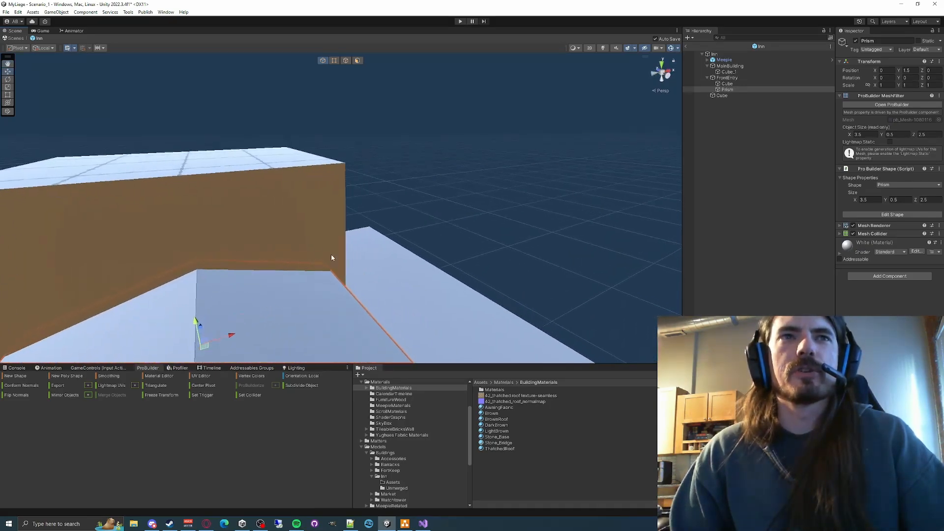
# - Select the main building block and examine from several sides how the entry roof meets its front wall
pyautogui.click(329, 251)
pyautogui.press('f')
pyautogui.moveTo(393, 222); pyautogui.dragTo(391, 225, button='right')
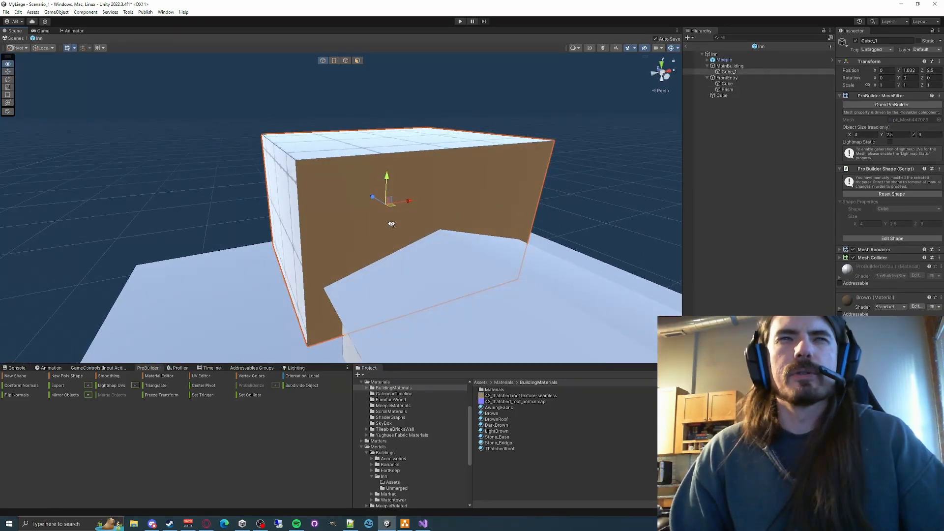
pyautogui.press('a')
pyautogui.moveTo(434, 200); pyautogui.dragTo(434, 202, button='right')
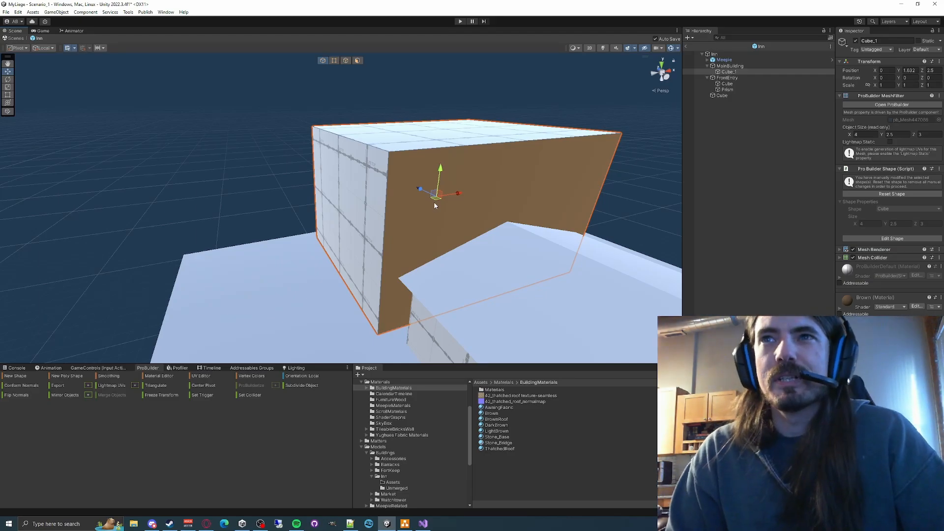
pyautogui.moveTo(434, 206); pyautogui.dragTo(470, 208, button='right')
pyautogui.moveTo(479, 255); pyautogui.dragTo(512, 283, button='right')
pyautogui.press('f')
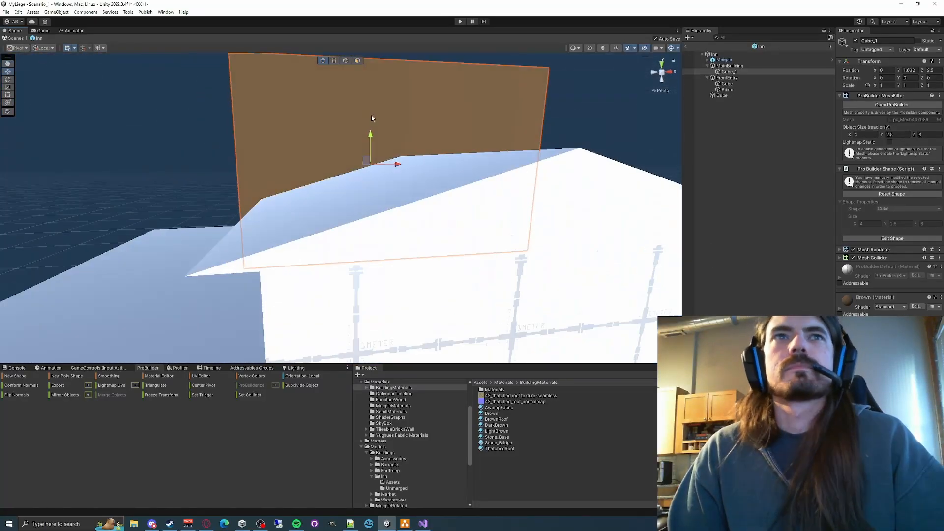
pyautogui.moveTo(580, 196); pyautogui.dragTo(759, 129, button='right')
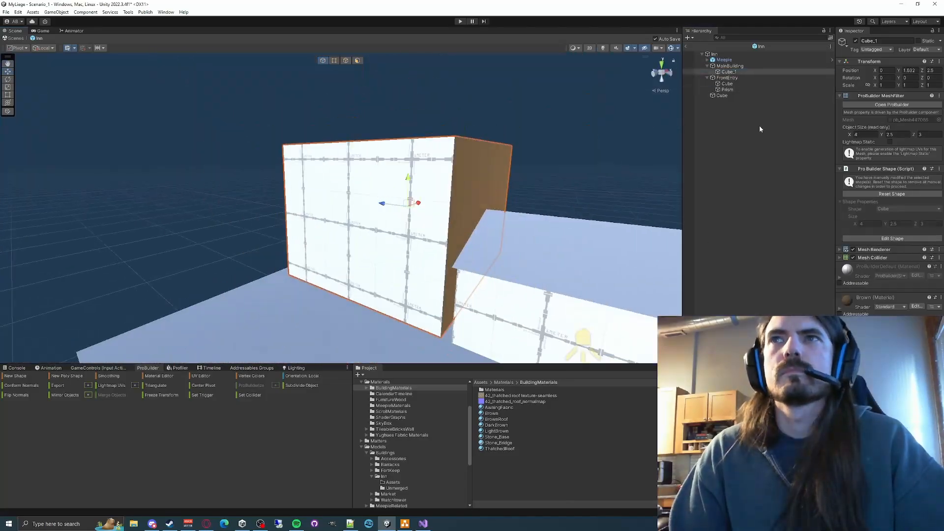
pyautogui.moveTo(491, 211); pyautogui.dragTo(354, 197, button='right')
# - Create a six-sided cylinder post by the front entry and size it to 0.25 by 1.25 by 0.25
pyautogui.click(354, 187)
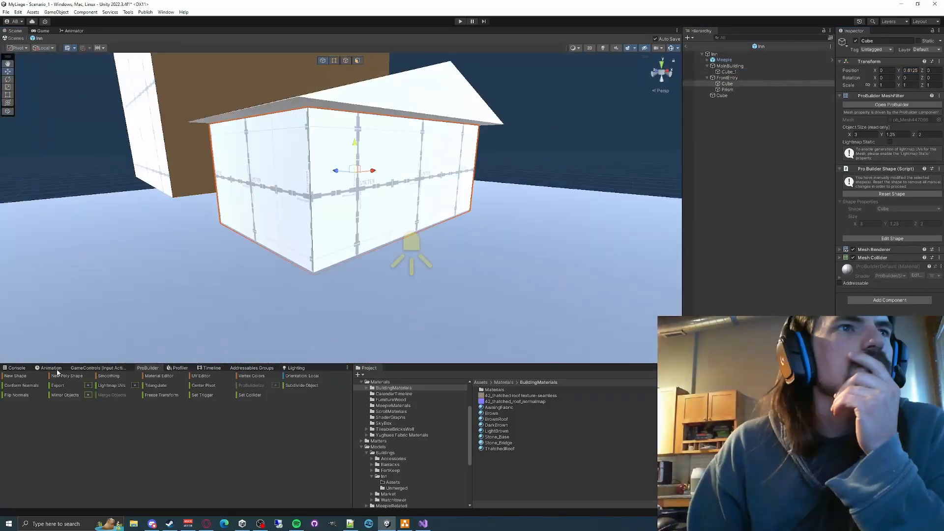
pyautogui.click(15, 375)
pyautogui.moveTo(263, 306); pyautogui.dragTo(305, 307)
pyautogui.click(295, 141)
pyautogui.moveTo(296, 141); pyautogui.dragTo(236, 181, button='right')
pyautogui.press('f')
pyautogui.press('w')
pyautogui.click(907, 200)
pyautogui.write('0.25')
# - Place the cylinder at the front entry's left front corner, at position X -1.5, Y 0.6125, Z -1
pyautogui.moveTo(339, 216); pyautogui.dragTo(377, 199)
pyautogui.click(911, 70)
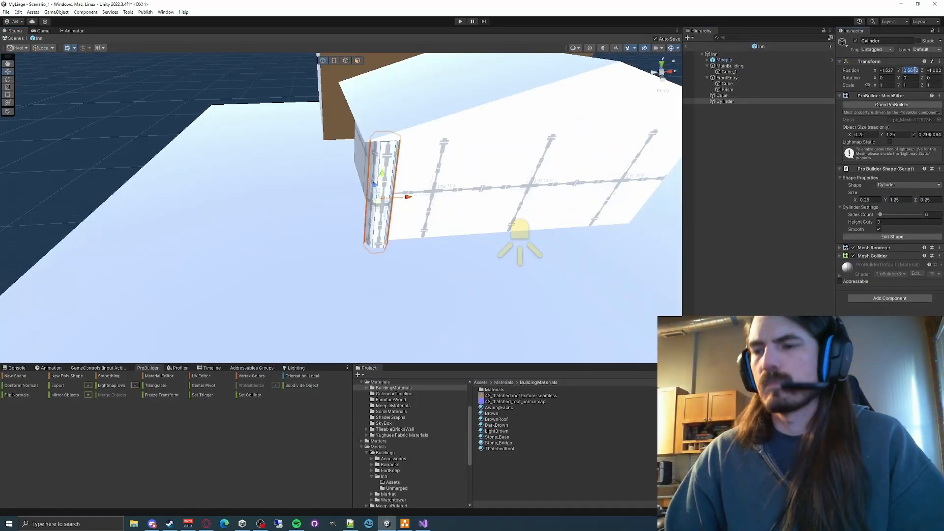
pyautogui.write('0.6125')
pyautogui.moveTo(418, 196); pyautogui.dragTo(442, 206, button='right')
# - Move the cylinder into the FrontEntry group and duplicate it three times
pyautogui.moveTo(725, 101); pyautogui.dragTo(728, 79)
pyautogui.hotkey('ctrl', 'd')
pyautogui.hotkey('ctrl', 'd')
pyautogui.hotkey('ctrl', 'd')
# - Move the duplicated cylinders to the front entry's other corners
pyautogui.click(732, 101)
pyautogui.moveTo(393, 221); pyautogui.dragTo(426, 245, button='right')
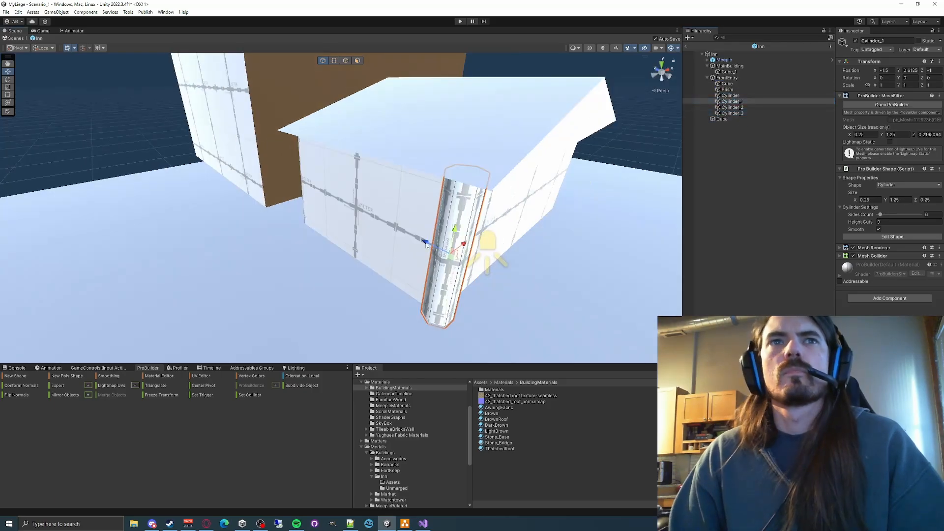
pyautogui.moveTo(492, 197); pyautogui.dragTo(304, 163, button='right')
pyautogui.click(345, 179)
pyautogui.click(143, 197)
# - Duplicate the left front corner post, delete an extra copy and set Cylinder_4's height to 0.75
pyautogui.hotkey('ctrl', 'd')
pyautogui.hotkey('ctrl', 'd')
pyautogui.hotkey('ctrl', 'd')
pyautogui.press('Delete')
pyautogui.click(733, 119)
pyautogui.click(899, 199)
pyautogui.write('.75')
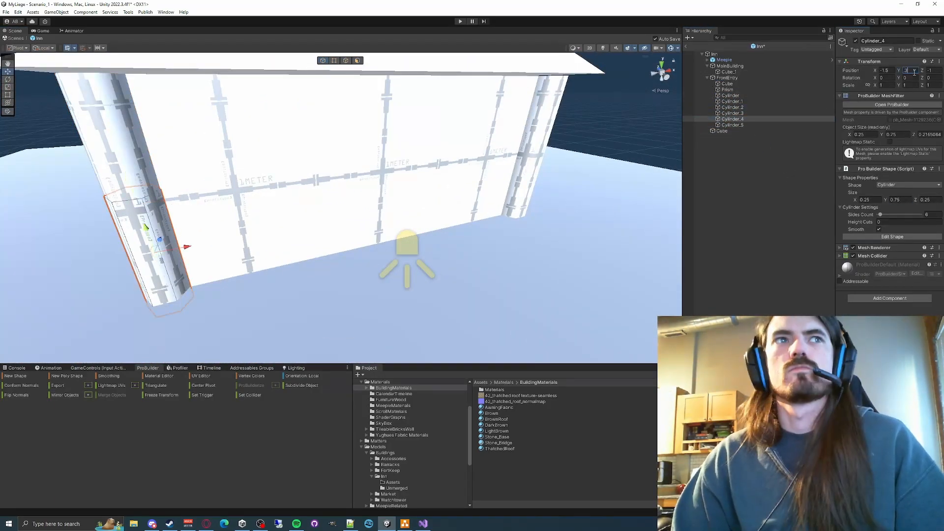
# - Set the short post Cylinder_4's Y position to 0.375, delete the extra copy Cylinder_5 and duplicate Cylinder_4 again
pyautogui.moveTo(359, 201); pyautogui.dragTo(357, 202)
pyautogui.click(732, 124)
pyautogui.press('Delete')
pyautogui.click(732, 119)
pyautogui.hotkey('ctrl', 'd')
pyautogui.click(732, 119)
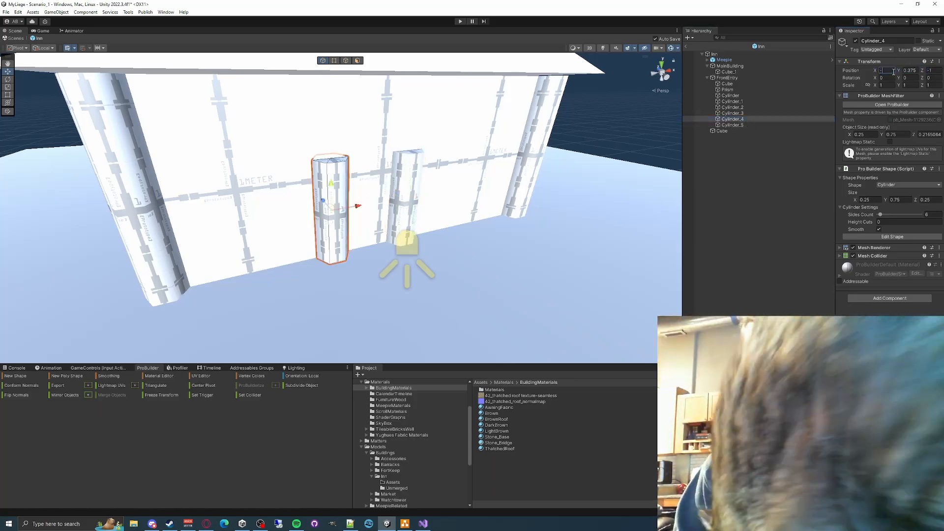
# - Place the two short posts on either side of the doorway at X -0.3 and X 0.3
pyautogui.click(887, 71)
pyautogui.write('-.3')
pyautogui.click(733, 124)
pyautogui.click(887, 70)
pyautogui.write('.3')
# - Create a cube in front of the entry as the door, sized 0.5 by 0.75 by 0.1
pyautogui.click(15, 375)
pyautogui.click(604, 274)
pyautogui.moveTo(345, 317); pyautogui.dragTo(441, 300)
pyautogui.click(464, 174)
pyautogui.click(865, 134)
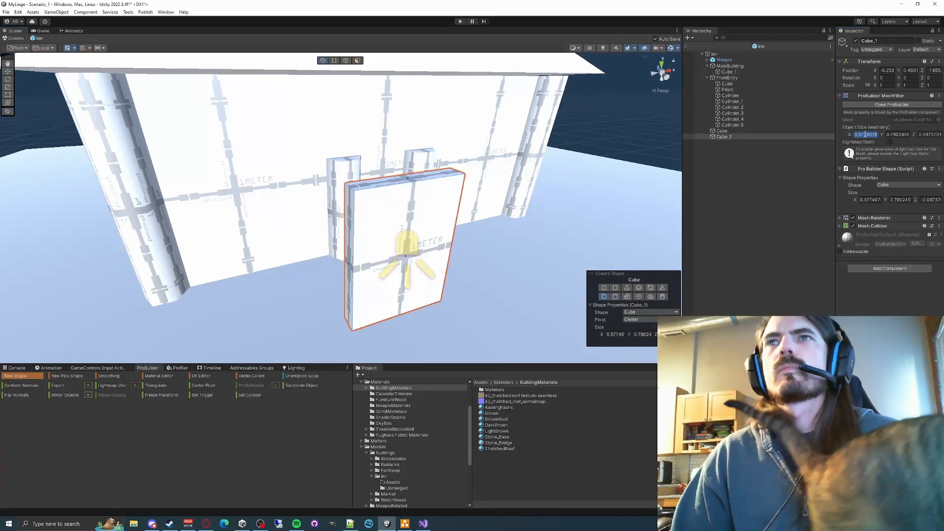
pyautogui.write('0.1')
pyautogui.press('Escape')
# - Position the door cube between the two short posts at X 0, Y 0.375, Z -1
pyautogui.click(887, 70)
pyautogui.write('0')
pyautogui.click(933, 70)
pyautogui.write('-1.04')
pyautogui.click(910, 70)
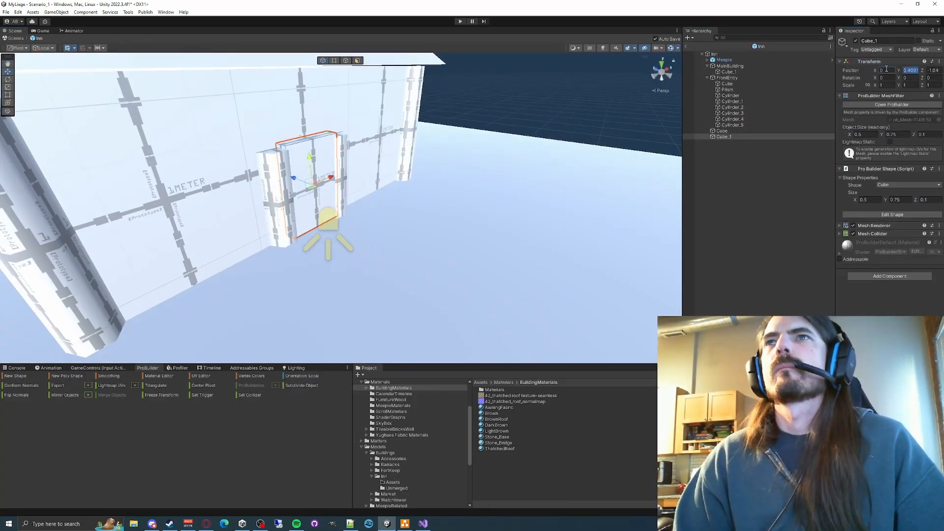
pyautogui.scroll(3, 344, 216)
pyautogui.write('.375')
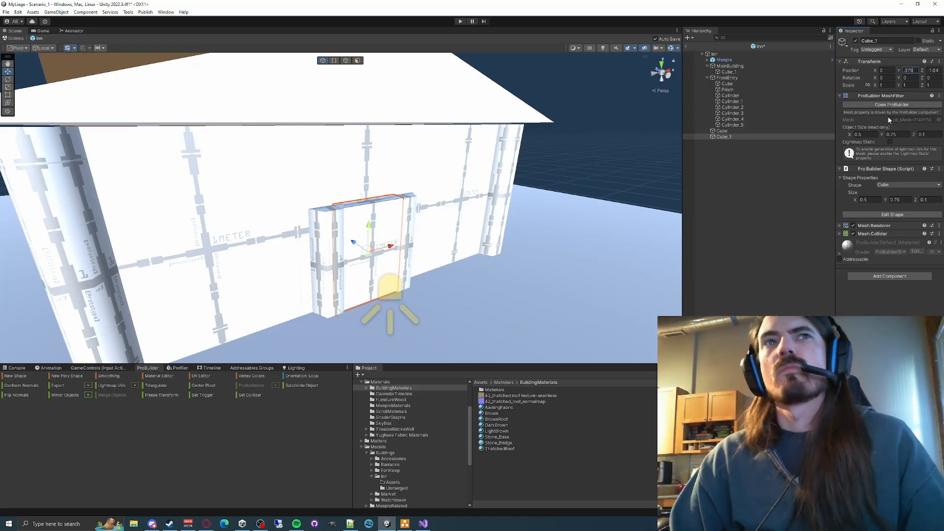
pyautogui.press('Tab')
pyautogui.keyDown('alt'); pyautogui.moveTo(394, 246); pyautogui.dragTo(514, 266); pyautogui.keyUp('alt')
pyautogui.scroll(-3, 514, 265)
pyautogui.click(928, 70)
# - Duplicate the right door post, rotate the copy to 90 degrees on Z and move it above the door as a lintel
pyautogui.click(413, 231)
pyautogui.hotkey('ctrl', 'd')
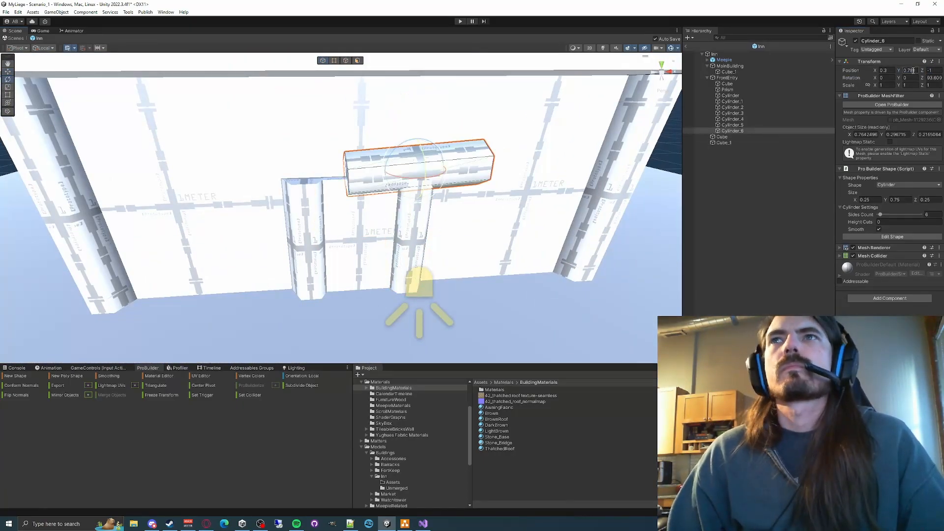
pyautogui.moveTo(331, 168); pyautogui.dragTo(356, 140)
pyautogui.keyDown('alt'); pyautogui.moveTo(356, 196); pyautogui.dragTo(457, 162); pyautogui.keyUp('alt')
pyautogui.moveTo(406, 129); pyautogui.dragTo(407, 121)
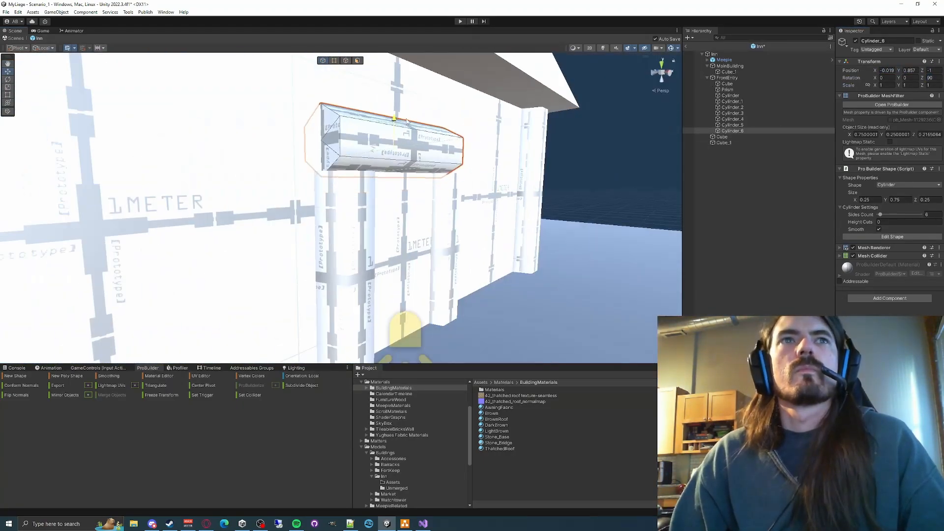
# - Center the lintel over the door at X 0 and set its length to 1
pyautogui.click(897, 262)
pyautogui.click(634, 283)
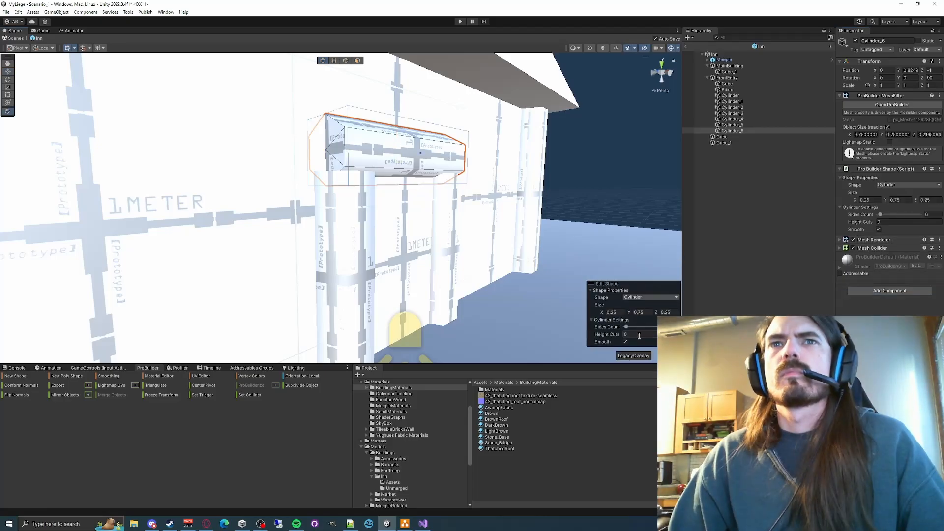
pyautogui.click(900, 199)
pyautogui.write('1')
pyautogui.press('Tab')
pyautogui.scroll(-8, 378, 283)
pyautogui.keyDown('alt'); pyautogui.moveTo(377, 283); pyautogui.dragTo(295, 276); pyautogui.keyUp('alt')
pyautogui.click(322, 221)
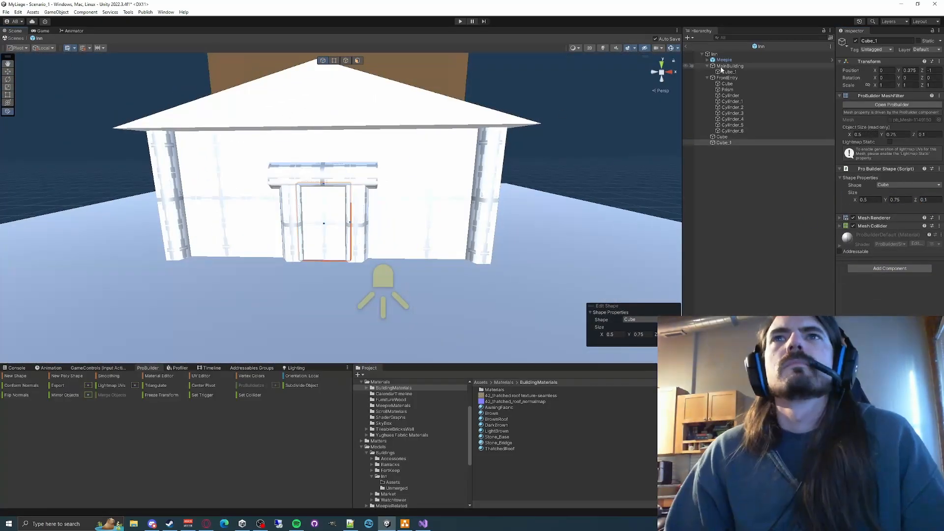
# - Move the Meepie figure in front of the door for a size comparison
pyautogui.click(724, 60)
pyautogui.keyDown('alt'); pyautogui.moveTo(344, 221); pyautogui.dragTo(418, 236); pyautogui.keyUp('alt')
pyautogui.moveTo(394, 221); pyautogui.dragTo(447, 249)
pyautogui.scroll(6, 388, 205)
pyautogui.click(388, 205)
pyautogui.click(442, 295)
pyautogui.scroll(-8, 389, 208)
pyautogui.scroll(4, 442, 147)
# - Raise the lintel slightly above the door and check the entry against the Meepie figure
pyautogui.click(453, 123)
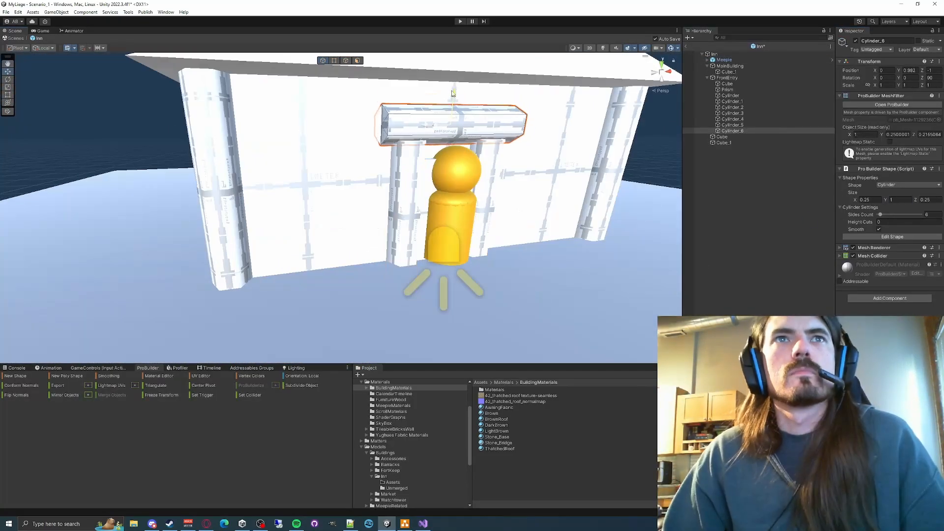
pyautogui.click(463, 197)
pyautogui.click(423, 186)
pyautogui.keyDown('alt'); pyautogui.moveTo(422, 187); pyautogui.dragTo(506, 187); pyautogui.keyUp('alt')
pyautogui.moveTo(506, 187); pyautogui.dragTo(506, 188, button='right')
pyautogui.press('s')
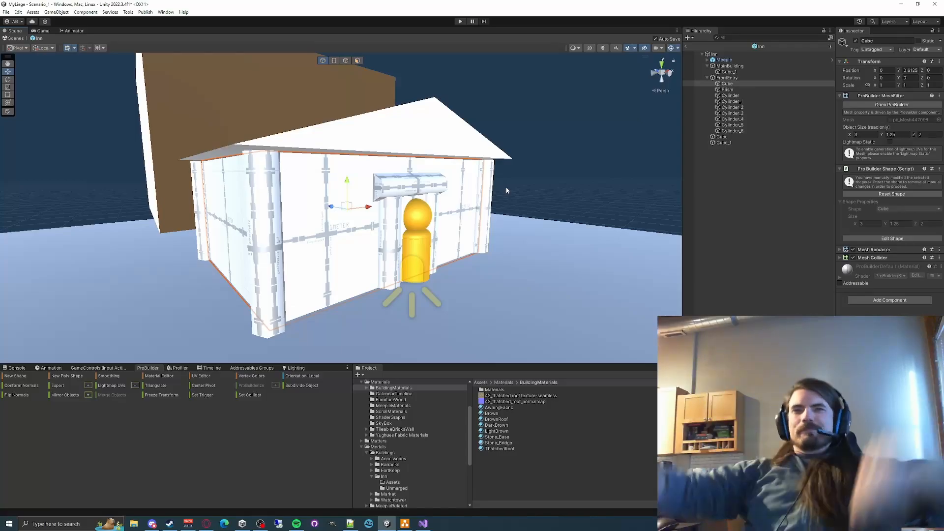
# - Create a cube about 0.65 by 0.65 by 0.1 on the front wall between the left corner post and the door
pyautogui.click(417, 246)
pyautogui.moveTo(400, 280); pyautogui.dragTo(449, 309)
pyautogui.moveTo(491, 206); pyautogui.dragTo(443, 216, button='right')
pyautogui.click(15, 375)
pyautogui.moveTo(325, 315); pyautogui.dragTo(457, 226)
pyautogui.moveTo(393, 206)
pyautogui.mouseDown(button='right')
pyautogui.moveTo(423, 236)
pyautogui.moveTo(347, 221)
pyautogui.moveTo(436, 207)
pyautogui.mouseUp(button='right')
pyautogui.press('Escape')
# - Position the window cube at X -0.9, Y 0.75, Z -1 and size it 0.5 by 0.5 by 0.01
pyautogui.click(886, 70)
pyautogui.write('0.5')
pyautogui.write('-1')
pyautogui.click(887, 70)
pyautogui.write('-0.911')
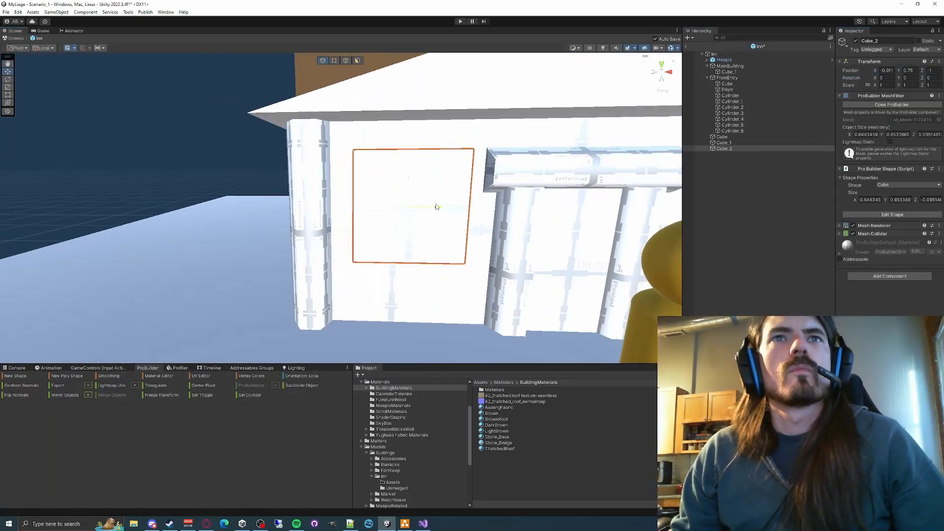
pyautogui.click(904, 71)
pyautogui.press('Tab')
pyautogui.keyDown('alt'); pyautogui.moveTo(334, 214); pyautogui.dragTo(501, 240); pyautogui.keyUp('alt')
pyautogui.click(928, 200)
pyautogui.write('.01')
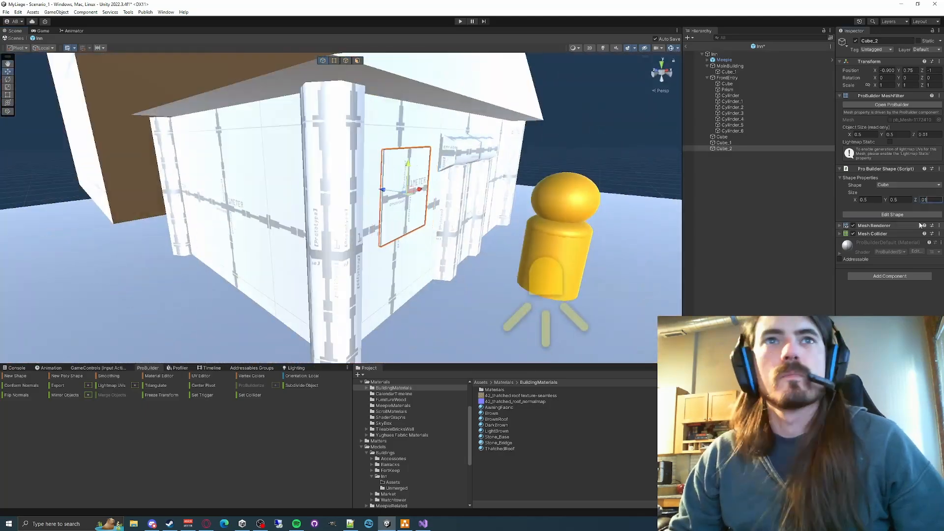
# - Switch to the browser and examine low poly medieval tavern reference images, returning to Unity when done
pyautogui.keyDown('alt'); pyautogui.moveTo(443, 256); pyautogui.dragTo(315, 285); pyautogui.keyUp('alt')
pyautogui.click(206, 524)
pyautogui.click(74, 239)
pyautogui.click(264, 157)
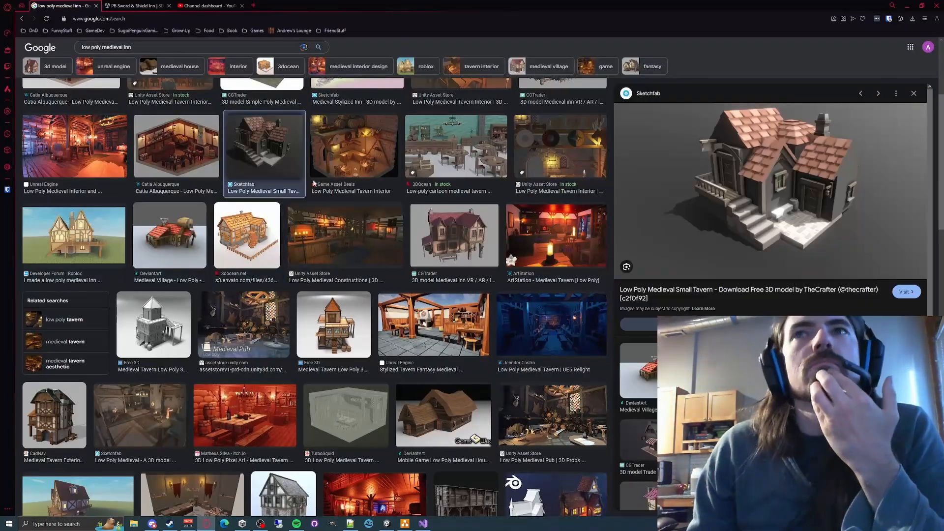
pyautogui.click(433, 325)
pyautogui.click(333, 322)
pyautogui.scroll(4, 295, 256)
pyautogui.click(286, 251)
pyautogui.click(461, 242)
pyautogui.click(387, 523)
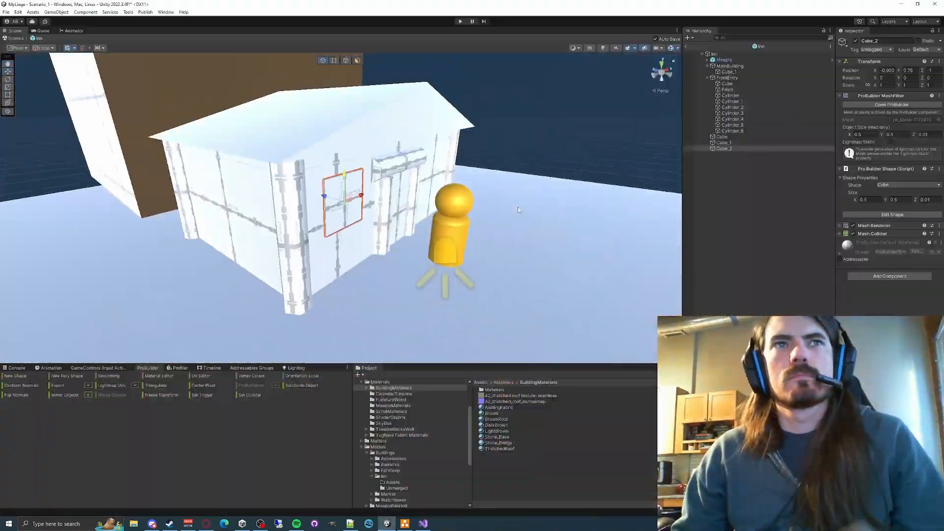
# - Create a bar-shaped cube under the window as a sill, set its height to 0.02 and move it against the window's lower edge
pyautogui.moveTo(517, 207); pyautogui.dragTo(385, 169, button='right')
pyautogui.press('f')
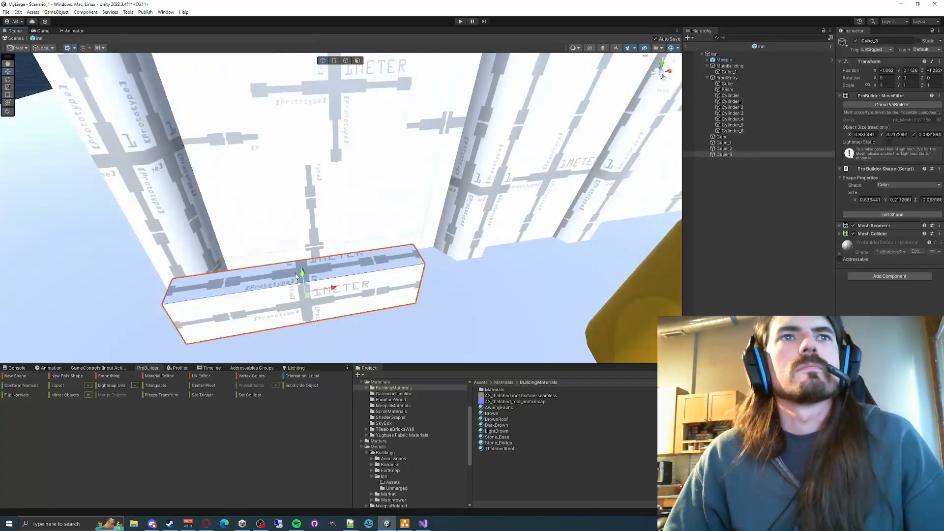
pyautogui.click(905, 200)
pyautogui.press('BackSpace')
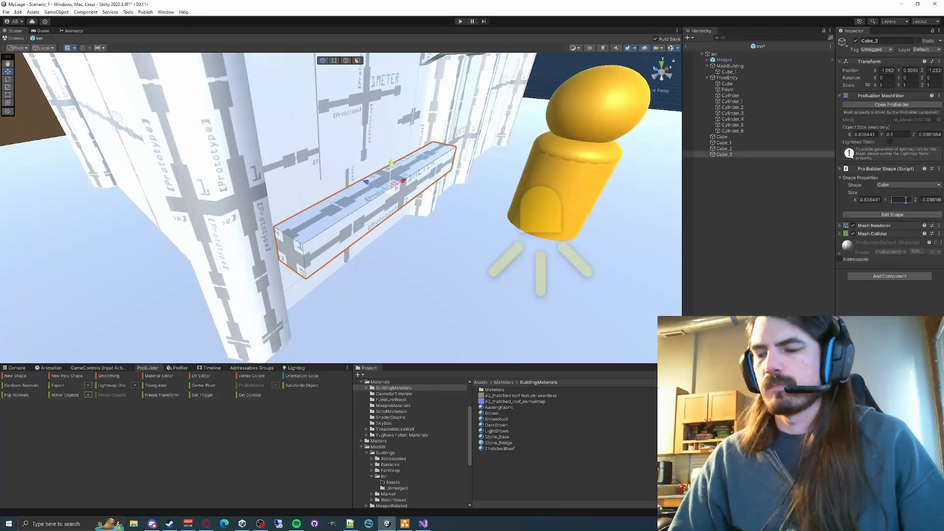
pyautogui.write('.02')
pyautogui.press('Return')
pyautogui.moveTo(366, 172); pyautogui.dragTo(355, 167)
pyautogui.moveTo(355, 168); pyautogui.dragTo(373, 212, button='right')
# - Set the window sill's width to 0.5
pyautogui.click(732, 149)
pyautogui.click(870, 200)
pyautogui.write('.5')
pyautogui.press('Tab')
pyautogui.press('Return')
# - Duplicate the window with its sill and move the copy to the other side of the door at X 0.9
pyautogui.click(724, 149)
pyautogui.hotkey('ctrl', 'd')
pyautogui.moveTo(322, 207); pyautogui.dragTo(577, 211)
pyautogui.click(721, 137)
pyautogui.moveTo(418, 206)
pyautogui.mouseDown(button='right')
pyautogui.moveTo(344, 221)
pyautogui.moveTo(339, 276)
pyautogui.moveTo(374, 222)
pyautogui.moveTo(404, 202)
pyautogui.moveTo(408, 216)
pyautogui.mouseUp(button='right')
pyautogui.click(404, 202)
# - Try adding a second block to the main building by duplicating Cube_1 and moving the copy beside it, and delete the copy
pyautogui.click(728, 72)
pyautogui.hotkey('ctrl', 'd')
pyautogui.moveTo(868, 267); pyautogui.dragTo(864, 299)
pyautogui.hotkey('ctrl', 'z')
pyautogui.moveTo(393, 123); pyautogui.dragTo(403, 146, button='right')
pyautogui.moveTo(431, 117); pyautogui.dragTo(217, 209)
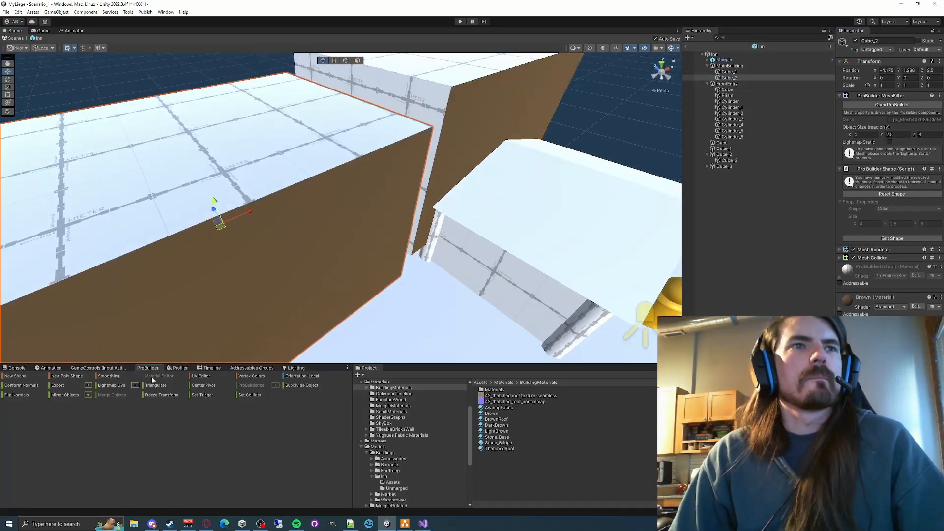
pyautogui.click(157, 376)
pyautogui.moveTo(344, 222); pyautogui.dragTo(339, 177, button='right')
pyautogui.moveTo(878, 268); pyautogui.dragTo(410, 221)
pyautogui.press('Delete')
# - Rename the door cube as Door inside the FrontEntry group and rename the first window cube as Window
pyautogui.click(184, 104)
pyautogui.moveTo(374, 207); pyautogui.dragTo(354, 221, button='right')
pyautogui.click(729, 143)
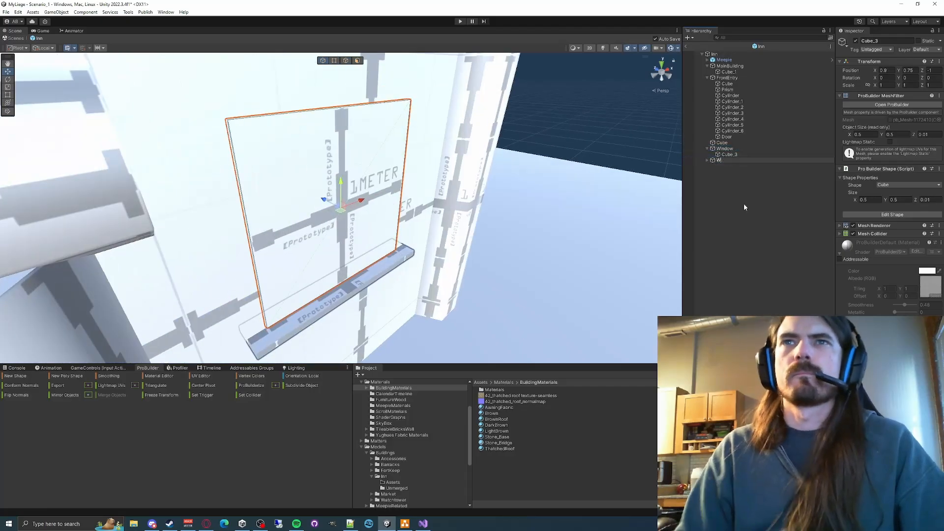
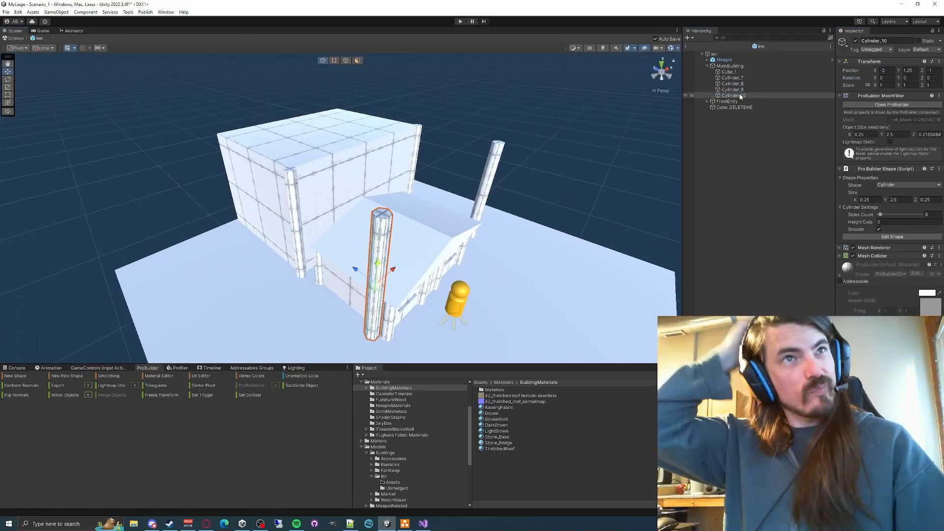
# - Move the main building's corner posts outward to the block's corners, setting Cylinder_10 to Z -1.5
pyautogui.click(735, 73)
pyautogui.click(733, 78)
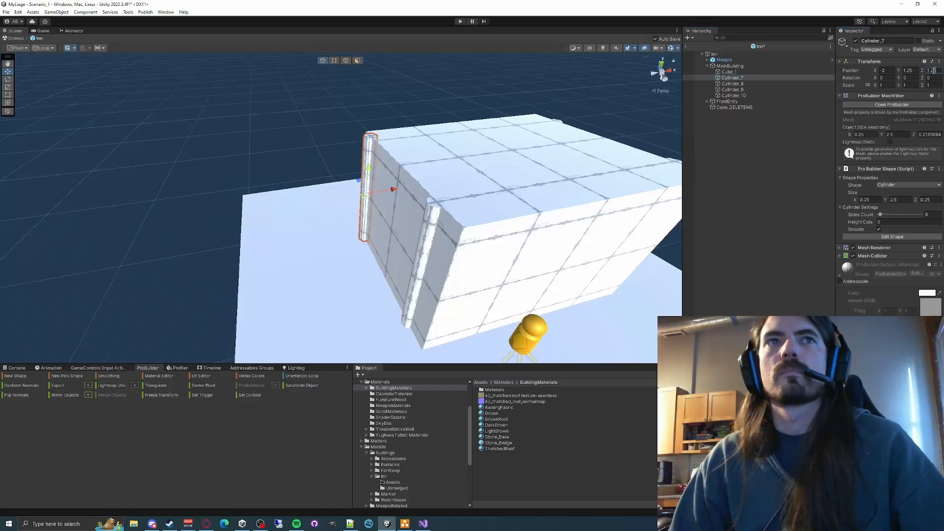
pyautogui.click(734, 95)
pyautogui.click(934, 70)
pyautogui.write('-1.5')
# - Move the MainBuilding group to Z 2.5
pyautogui.click(735, 65)
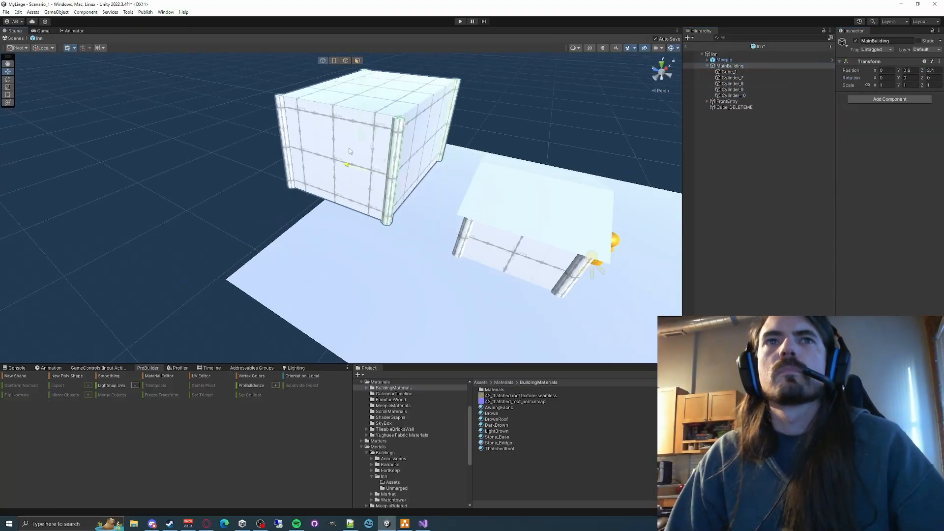
pyautogui.click(933, 70)
pyautogui.write('2.5')
# - Duplicate a corner post, rotate the copy 90° on X and place it as a horizontal side beam at X -2
pyautogui.moveTo(462, 197); pyautogui.dragTo(443, 196, button='right')
pyautogui.click(733, 95)
pyautogui.hotkey('ctrl', 'd')
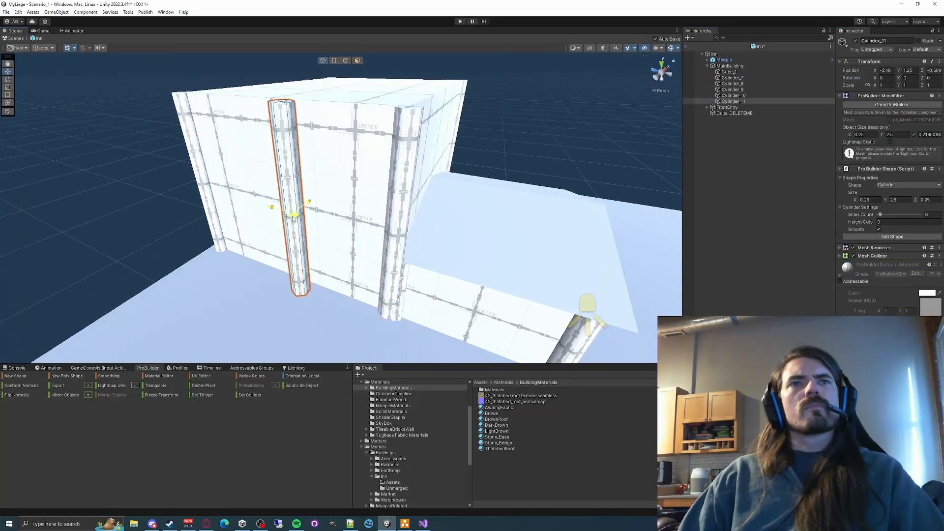
pyautogui.click(885, 77)
pyautogui.write('90')
pyautogui.click(886, 70)
pyautogui.write('-2')
pyautogui.press('Tab')
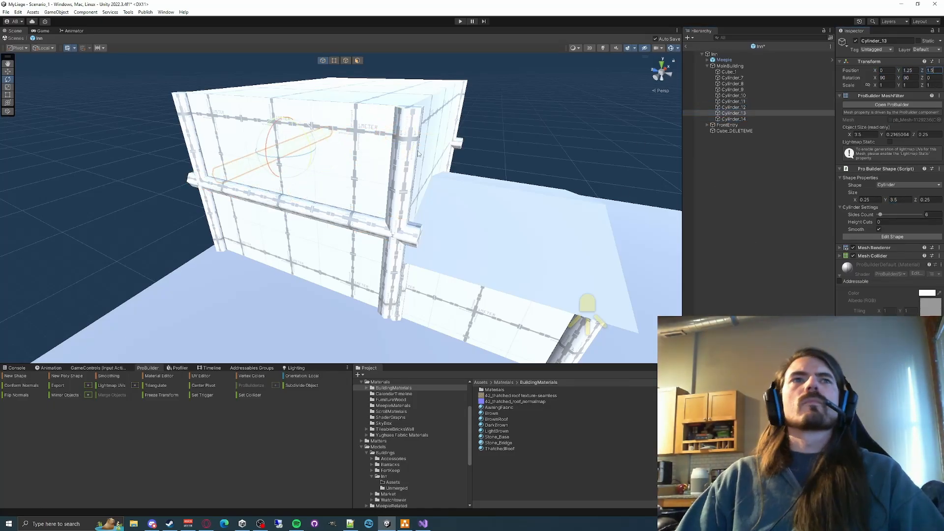
# - Place the long horizontal beam Cylinder_14 along the main building's front at Z -1.5
pyautogui.moveTo(442, 197); pyautogui.dragTo(345, 196, button='right')
pyautogui.click(733, 119)
pyautogui.click(933, 71)
pyautogui.write('-1.5')
pyautogui.moveTo(442, 177); pyautogui.dragTo(187, 147, button='right')
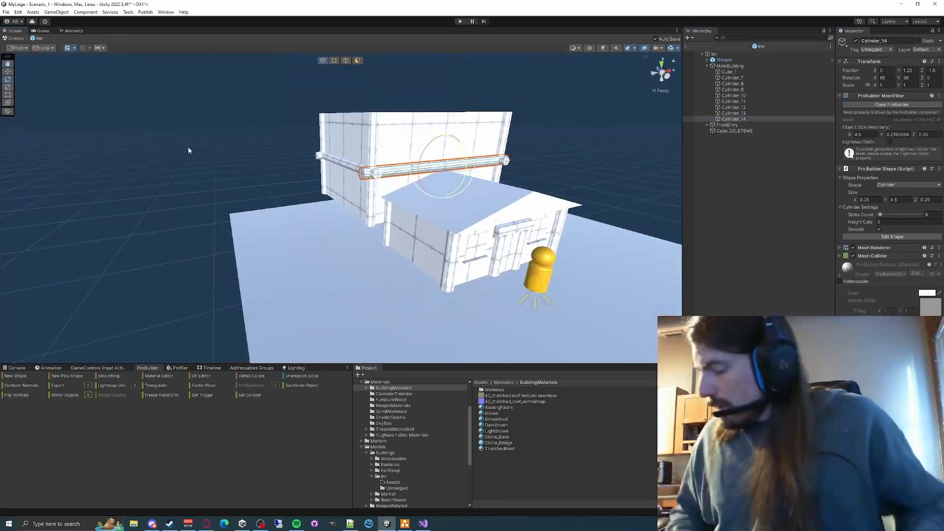
# - Delete the solid block inside the main building's post and beam frame
pyautogui.click(429, 182)
pyautogui.moveTo(264, 183)
pyautogui.mouseDown(button='right')
pyautogui.moveTo(429, 182)
pyautogui.moveTo(344, 162)
pyautogui.mouseUp(button='right')
pyautogui.press('Delete')
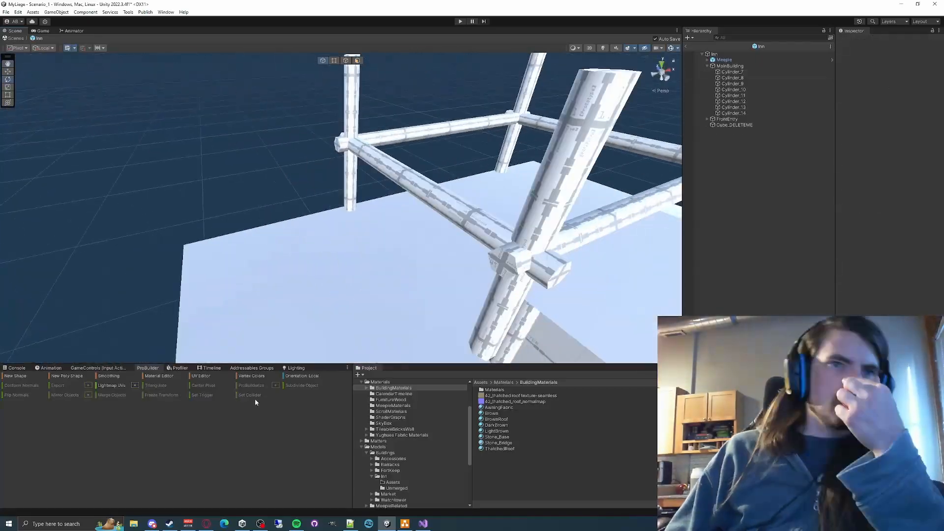
# - Draw a new cube about 0.44 × 1.77 × 2.03 as a wall between two side posts of the main building
pyautogui.click(15, 376)
pyautogui.moveTo(282, 278); pyautogui.dragTo(383, 324)
pyautogui.click(379, 231)
pyautogui.press('w')
pyautogui.moveTo(378, 231); pyautogui.dragTo(442, 196, button='right')
# - Try Y positions of 1.2 and 0.6 for the new side wall
pyautogui.click(910, 70)
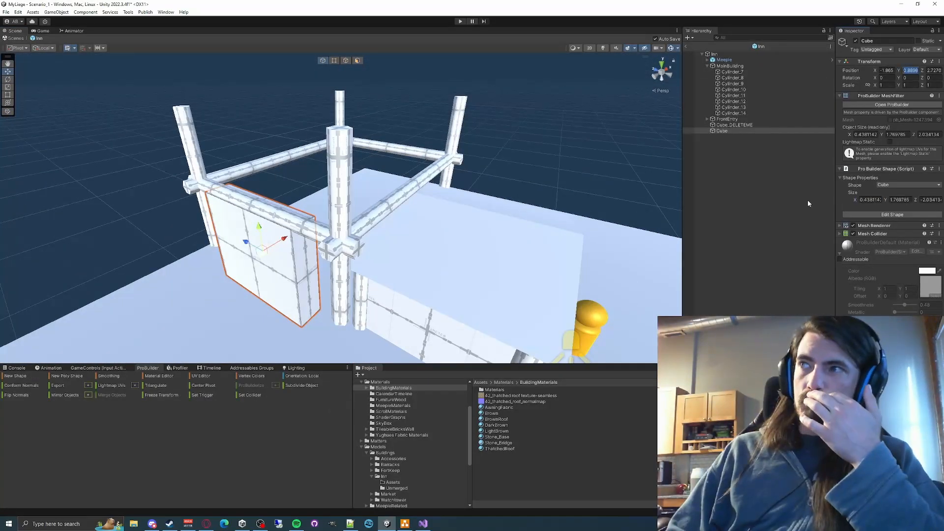
pyautogui.write('1.2')
pyautogui.press('Tab')
pyautogui.click(911, 71)
pyautogui.write('.6125')
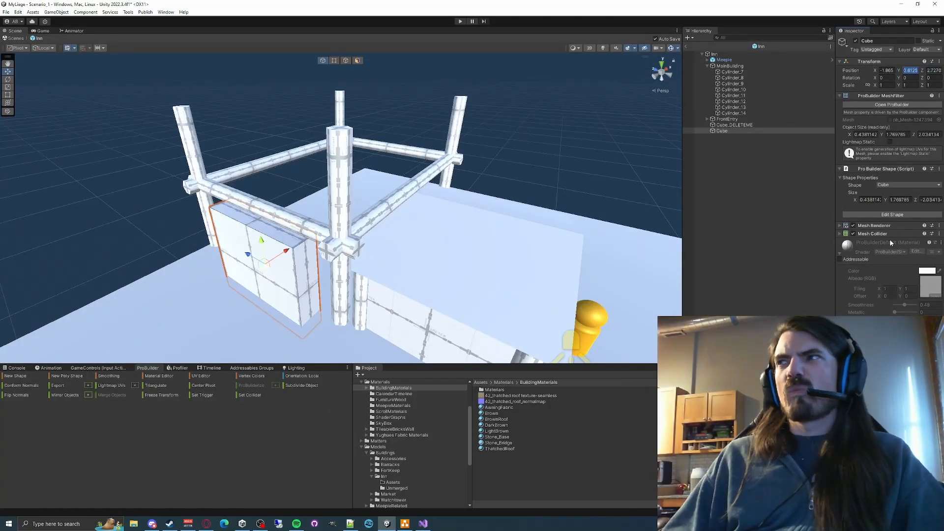
# - Set the side wall's height to 1.25 and parent it to the MainBuilding group
pyautogui.click(427, 319)
pyautogui.click(266, 277)
pyautogui.click(899, 200)
pyautogui.write('1.25')
pyautogui.moveTo(531, 236); pyautogui.dragTo(615, 178, button='right')
pyautogui.moveTo(728, 67); pyautogui.dragTo(729, 66)
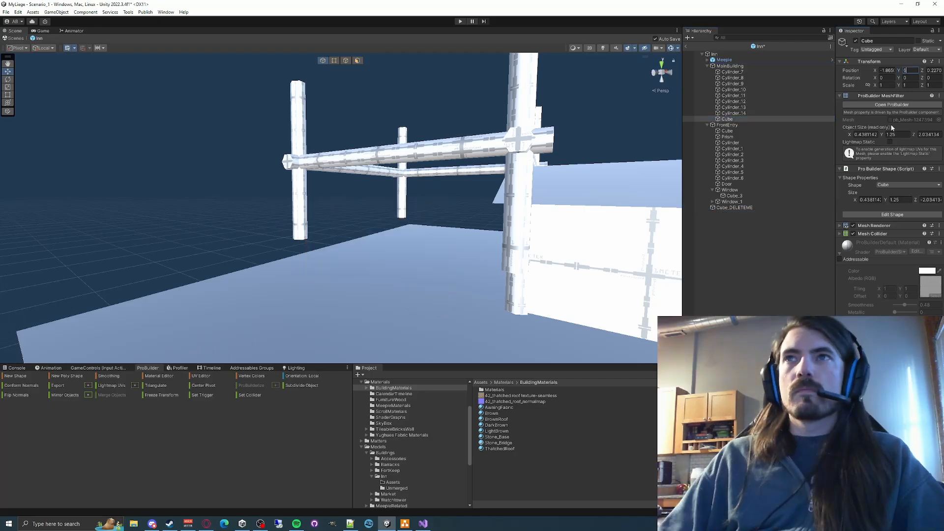
# - Position the side wall at X -2, Y 0.625 and Z 0, checking the front entry's cube for reference
pyautogui.moveTo(442, 147); pyautogui.dragTo(455, 166, button='right')
pyautogui.click(726, 131)
pyautogui.moveTo(368, 187); pyautogui.dragTo(344, 206, button='right')
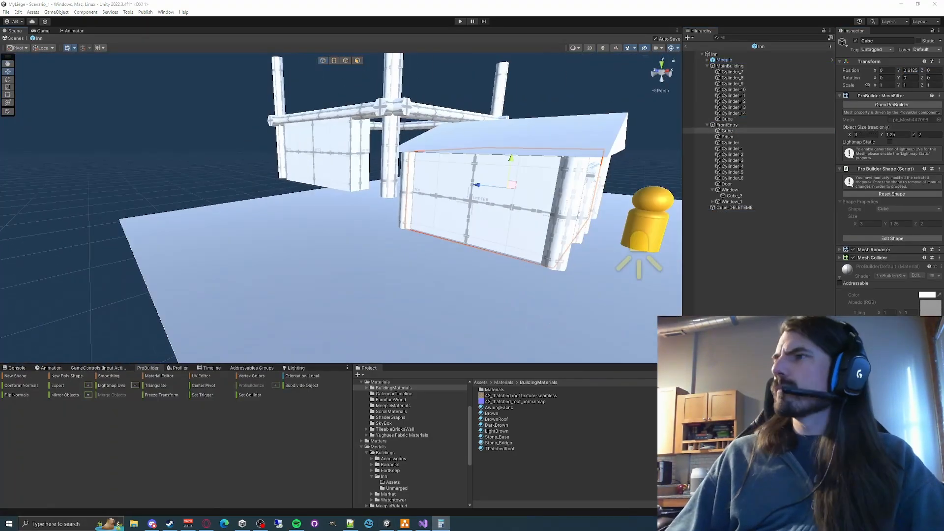
pyautogui.click(726, 119)
pyautogui.click(909, 70)
pyautogui.write('.625')
pyautogui.click(891, 71)
pyautogui.write('-2')
pyautogui.press('Tab')
# - Set the side wall's thickness to 0.1 and its length to 3
pyautogui.press('Tab')
pyautogui.write('0')
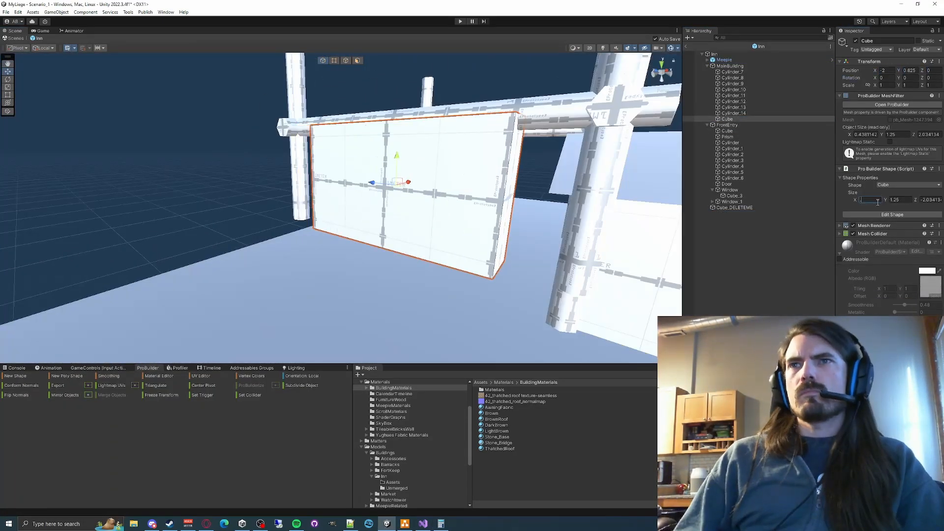
pyautogui.moveTo(442, 197); pyautogui.dragTo(516, 186, button='right')
pyautogui.click(869, 199)
pyautogui.write('.1')
# - Duplicate the wall, rotate the copy 90° on Y and place it across the building at 1.5
pyautogui.press('Tab')
pyautogui.press('Tab')
pyautogui.write('3')
pyautogui.moveTo(393, 236); pyautogui.dragTo(417, 300, button='right')
# - Duplicate the side wall and move the copy to the opposite side at X 2
pyautogui.hotkey('ctrl', 'd')
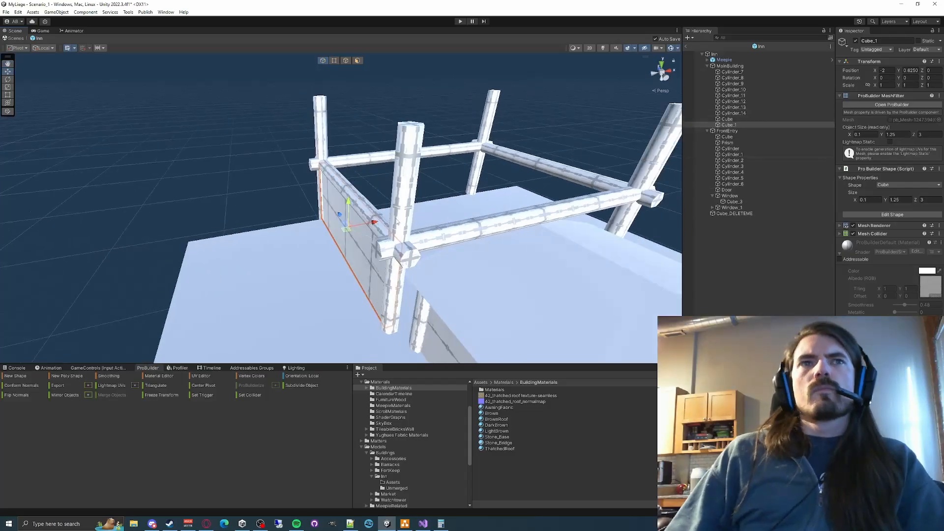
pyautogui.click(886, 71)
pyautogui.write('2')
pyautogui.moveTo(393, 197); pyautogui.dragTo(514, 153, button='right')
pyautogui.hotkey('ctrl', 'd')
pyautogui.moveTo(322, 140); pyautogui.dragTo(379, 235)
pyautogui.click(886, 78)
pyautogui.press('Tab')
pyautogui.write('90')
pyautogui.moveTo(472, 197); pyautogui.dragTo(555, 189, button='right')
pyautogui.moveTo(337, 240); pyautogui.dragTo(308, 233)
pyautogui.click(909, 71)
pyautogui.write('1.5')
# - Lengthen the rotated wall to 4 and place the matching wall Cube_3 on the opposite side at Z -1.5
pyautogui.click(900, 199)
pyautogui.moveTo(393, 221); pyautogui.dragTo(403, 201, button='right')
pyautogui.click(930, 199)
pyautogui.click(933, 71)
pyautogui.write('-1.5')
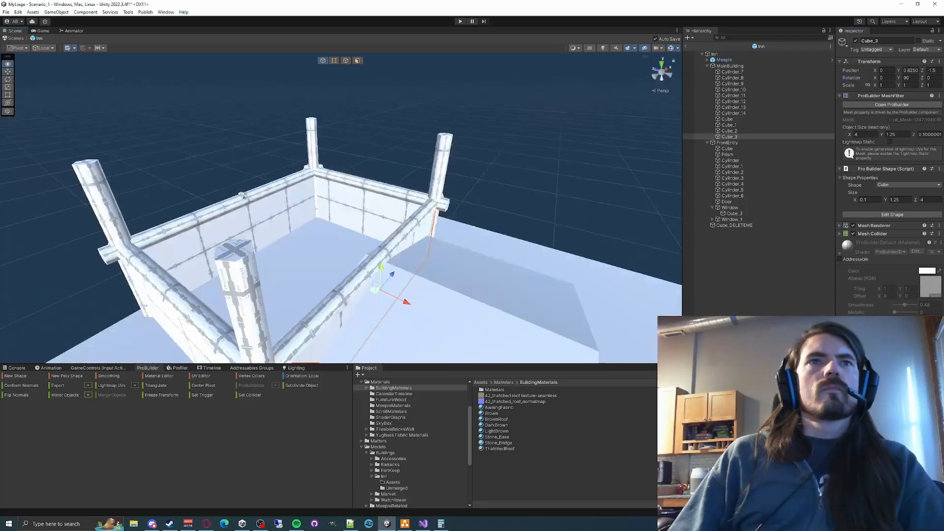
# - Duplicate the four lower walls and raise the copies to Y 1.875 as the upper storey
pyautogui.keyDown('shift'); pyautogui.click(727, 119); pyautogui.keyUp('shift')
pyautogui.hotkey('ctrl', 'd')
pyautogui.moveTo(530, 172); pyautogui.dragTo(603, 165, button='right')
pyautogui.moveTo(437, 190); pyautogui.dragTo(437, 176)
pyautogui.click(910, 70)
pyautogui.press('BackSpace')
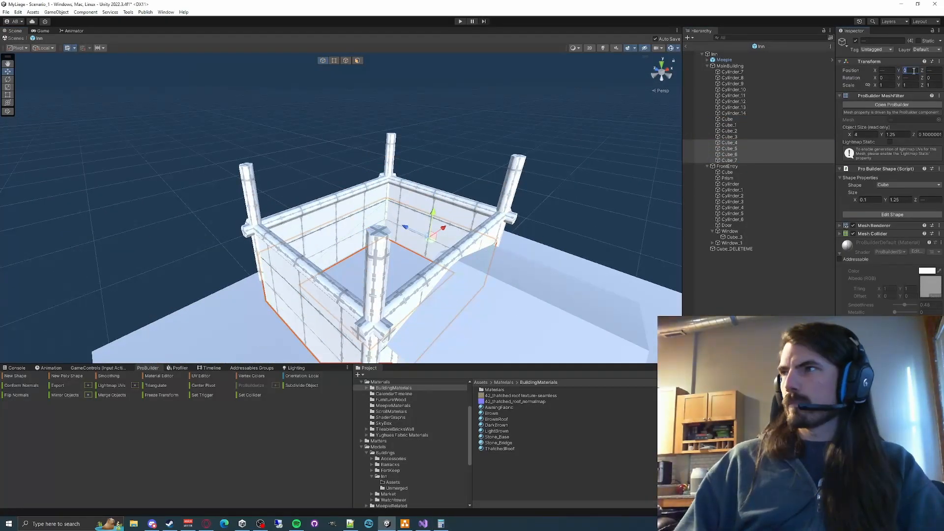
pyautogui.write('1.25')
pyautogui.moveTo(442, 196)
pyautogui.mouseDown(button='right')
pyautogui.moveTo(526, 129)
pyautogui.moveTo(470, 182)
pyautogui.moveTo(528, 192)
pyautogui.mouseUp(button='right')
pyautogui.click(480, 168)
# - Draw a new prism about 0.28 × 2.21 × 3.04 beside the main building for the gable
pyautogui.click(20, 375)
pyautogui.moveTo(437, 206); pyautogui.dragTo(444, 337)
pyautogui.click(444, 275)
pyautogui.moveTo(442, 197); pyautogui.dragTo(403, 167, button='right')
# - Set the gable prism's size to 3 × 1 × 0.1
pyautogui.click(899, 199)
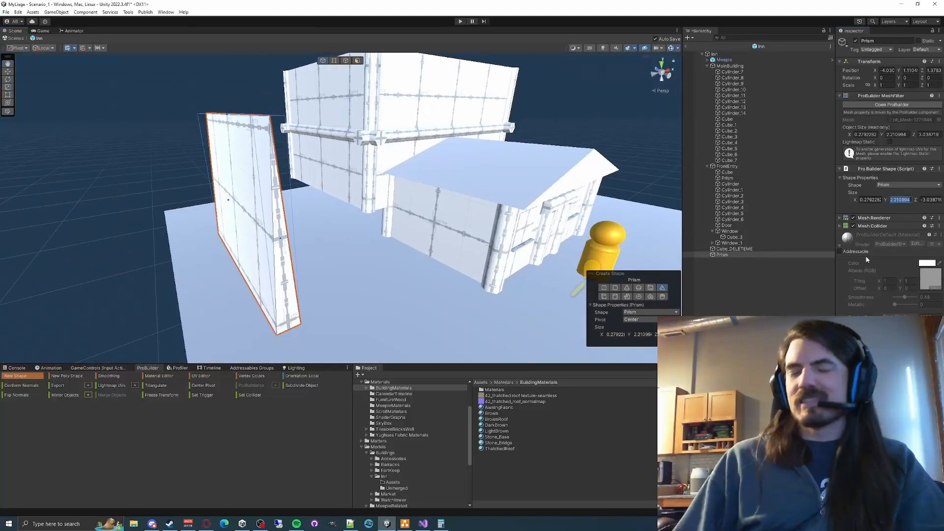
pyautogui.write('1')
pyautogui.write('3')
pyautogui.press('Tab')
pyautogui.press('Tab')
pyautogui.write('0.1')
pyautogui.moveTo(443, 196); pyautogui.dragTo(353, 246, button='right')
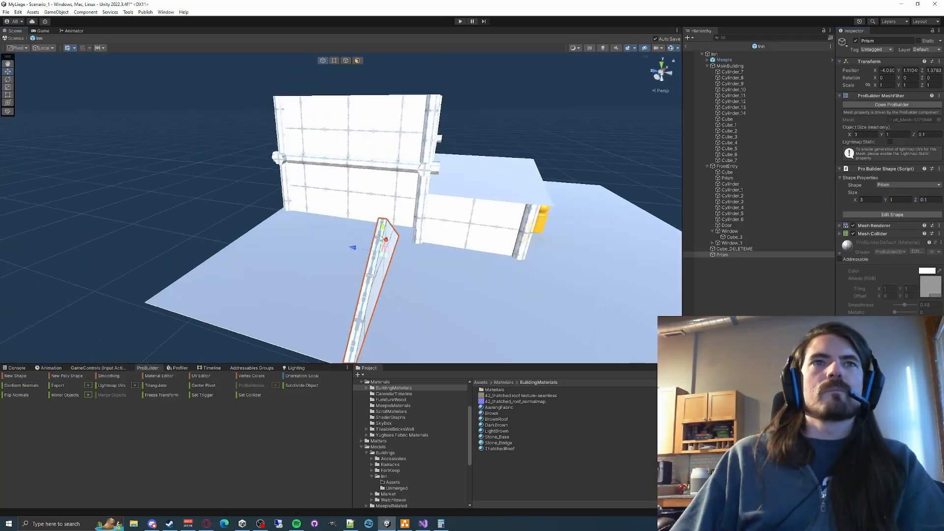
# - Move the gable prism above the main building's side wall and rotate it 90° on Y
pyautogui.moveTo(386, 228); pyautogui.dragTo(386, 64)
pyautogui.moveTo(385, 147); pyautogui.dragTo(374, 235, button='right')
pyautogui.moveTo(445, 114); pyautogui.dragTo(446, 88)
pyautogui.moveTo(446, 147); pyautogui.dragTo(314, 197, button='right')
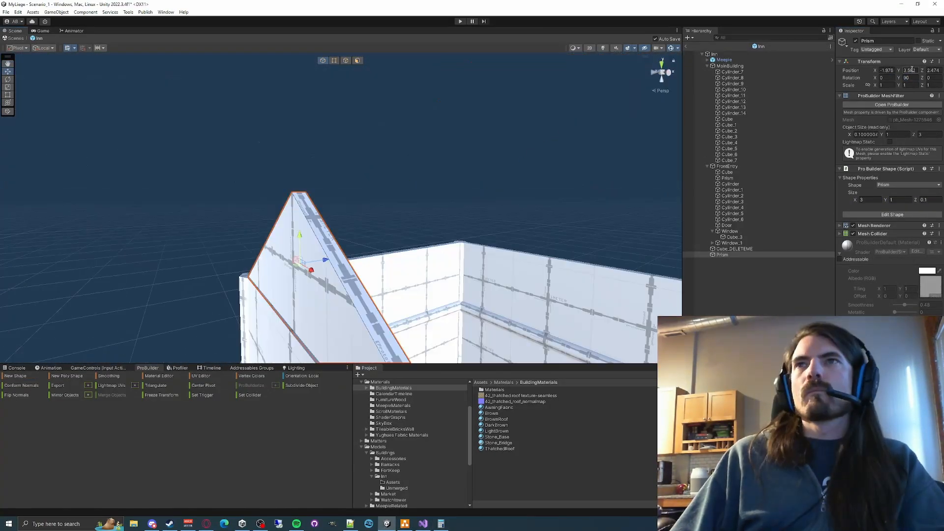
# - Lower the gable onto the top edge of the upper side wall and set its Y position to 3.584
pyautogui.moveTo(310, 240); pyautogui.dragTo(311, 319)
pyautogui.moveTo(312, 295); pyautogui.dragTo(335, 250, button='right')
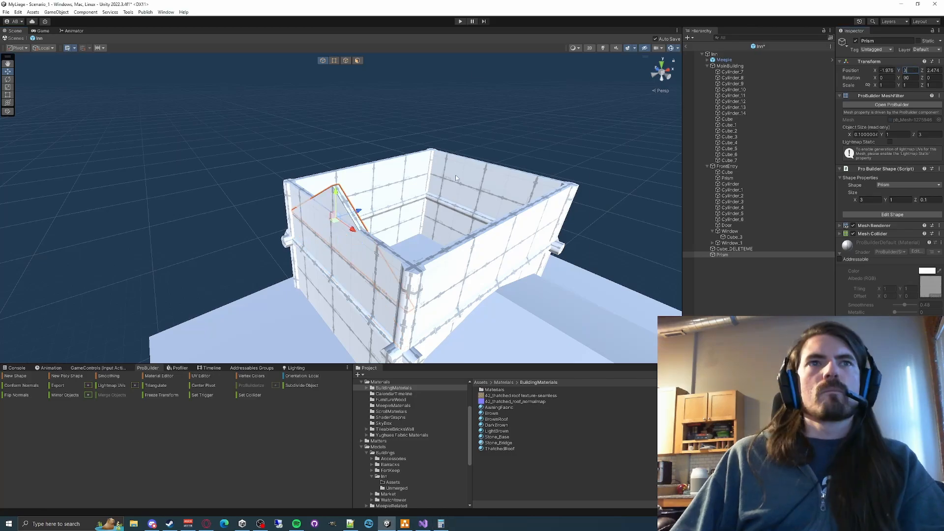
pyautogui.write('.5')
pyautogui.moveTo(456, 178); pyautogui.dragTo(393, 182, button='right')
pyautogui.click(909, 71)
pyautogui.write('3.584')
pyautogui.click(909, 70)
# - Parent the gable prism to the MainBuilding group and align its X position with the side wall
pyautogui.moveTo(572, 288); pyautogui.dragTo(467, 252, button='right')
pyautogui.click(467, 252)
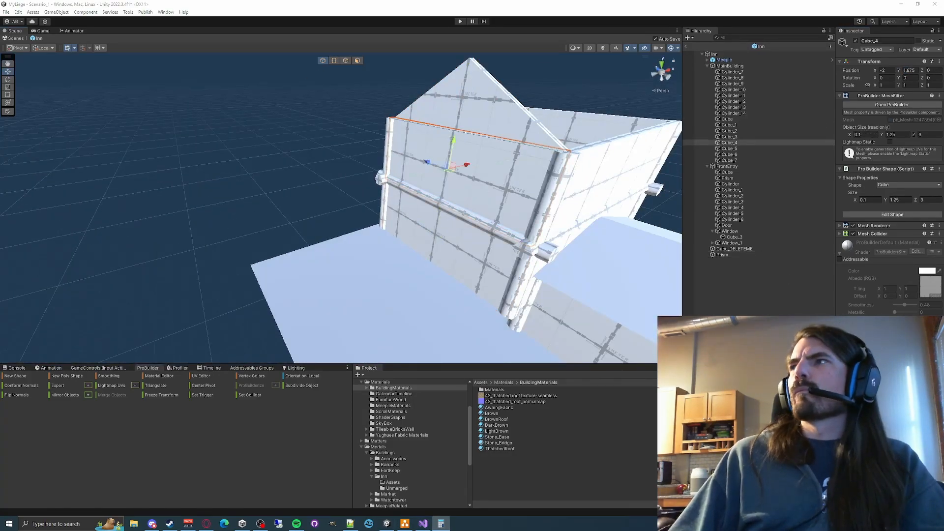
pyautogui.click(503, 119)
pyautogui.moveTo(504, 119); pyautogui.dragTo(502, 164, button='right')
pyautogui.moveTo(722, 254); pyautogui.dragTo(729, 66)
pyautogui.moveTo(521, 196); pyautogui.dragTo(600, 201, button='right')
pyautogui.click(890, 72)
pyautogui.write('-')
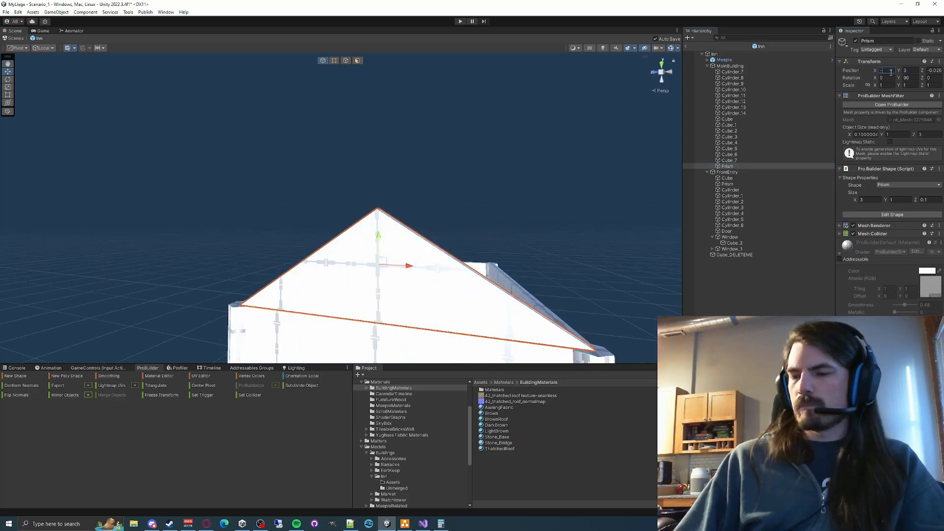
pyautogui.moveTo(443, 197); pyautogui.dragTo(347, 193, button='right')
# - Duplicate the gable prism and place the copy at the opposite end of the main building
pyautogui.hotkey('ctrl', 'd')
pyautogui.moveTo(347, 194); pyautogui.dragTo(536, 182)
pyautogui.click(581, 153)
pyautogui.moveTo(536, 182)
pyautogui.mouseDown(button='right')
pyautogui.moveTo(581, 154)
pyautogui.moveTo(442, 206)
pyautogui.mouseUp(button='right')
# - Draw a new shape about 11.69 × 0.32 × 6.44 for the roof and change its type from Prism to Cube
pyautogui.click(22, 375)
pyautogui.moveTo(241, 286); pyautogui.dragTo(406, 224)
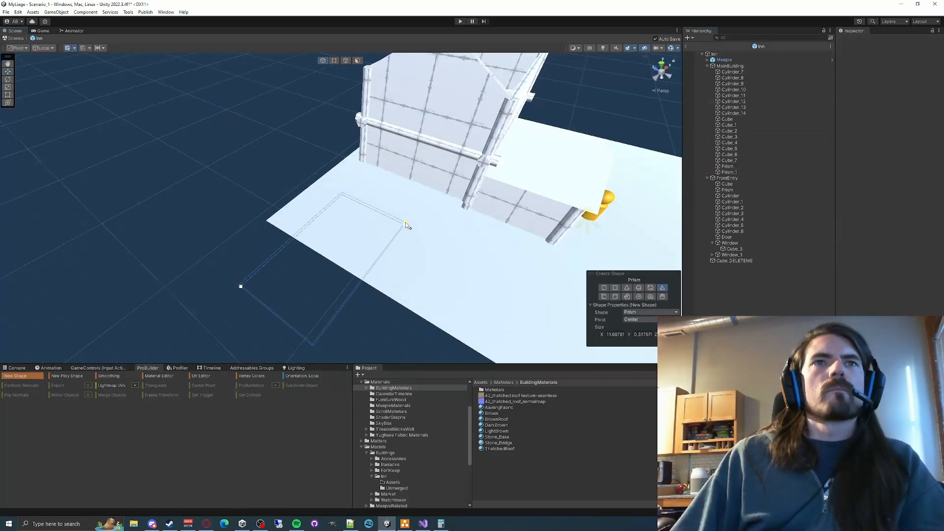
pyautogui.click(406, 225)
pyautogui.moveTo(405, 225); pyautogui.dragTo(417, 196, button='right')
pyautogui.click(651, 312)
pyautogui.click(642, 337)
pyautogui.moveTo(442, 276); pyautogui.dragTo(377, 299, button='right')
pyautogui.click(22, 376)
pyautogui.moveTo(376, 197); pyautogui.dragTo(443, 196, button='right')
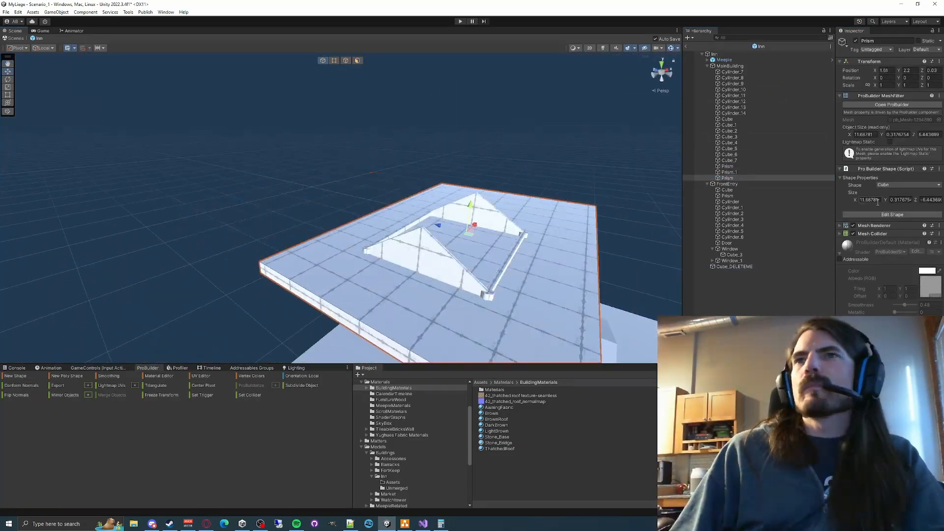
# - Set the roof slab's size to 4.5 × 0.1 × 3
pyautogui.click(878, 202)
pyautogui.write('1')
pyautogui.press('BackSpace')
pyautogui.write('4.5')
pyautogui.press('Tab')
pyautogui.write('0.1')
# - Position the roof slab between the gables at X 0, Y 3 and Z -0.75
pyautogui.press('Tab')
pyautogui.write('3')
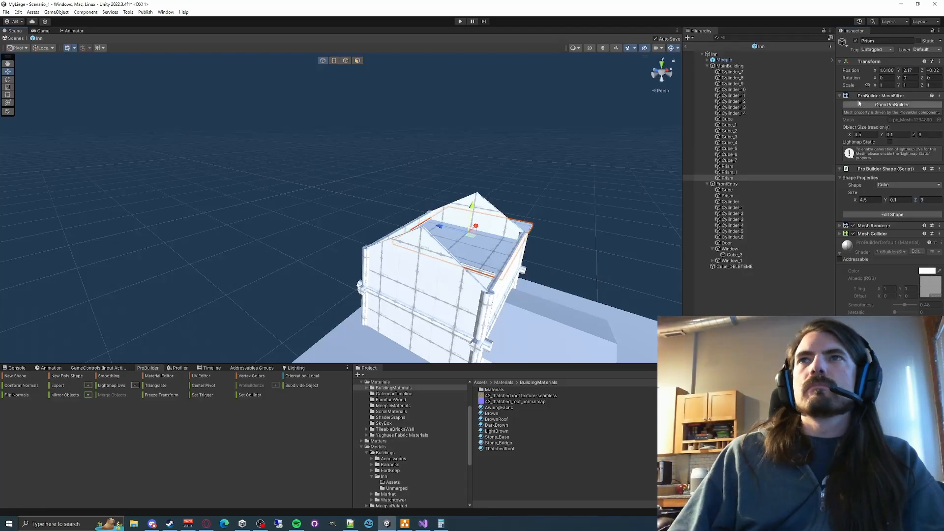
pyautogui.click(915, 71)
pyautogui.write('3')
pyautogui.press('Tab')
pyautogui.write('0')
pyautogui.press('Tab')
pyautogui.press('BackSpace')
pyautogui.press('BackSpace')
pyautogui.press('BackSpace')
pyautogui.write('-1.5-0.75e')
# - Tilt the roof slab to -30° around X and set its Z size to 2.5
pyautogui.moveTo(497, 194); pyautogui.dragTo(506, 217)
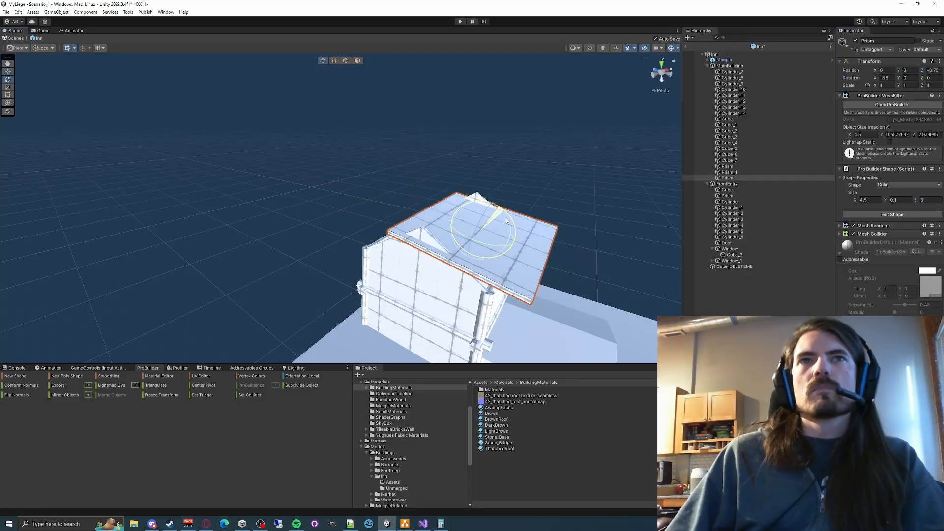
pyautogui.moveTo(506, 217); pyautogui.dragTo(531, 243, button='right')
pyautogui.click(887, 77)
pyautogui.write('-30w')
pyautogui.moveTo(497, 206); pyautogui.dragTo(442, 197, button='right')
pyautogui.click(927, 200)
pyautogui.write('2.5')
# - Rename the tilted roof slab to Roof
pyautogui.scroll(-5, 502, 204)
pyautogui.press('F2')
pyautogui.write('Roof')
# - Duplicate the roof slab and set the copy to Z 0.75 with a 30° X rotation for the opposite slope
pyautogui.hotkey('ctrl', 'd')
pyautogui.click(932, 70)
pyautogui.write('.75')
pyautogui.click(886, 78)
pyautogui.write('30')
pyautogui.moveTo(422, 162); pyautogui.dragTo(131, 349, button='right')
pyautogui.click(379, 116)
pyautogui.click(15, 375)
pyautogui.moveTo(304, 212); pyautogui.dragTo(339, 266, button='right')
pyautogui.moveTo(339, 273); pyautogui.dragTo(367, 267)
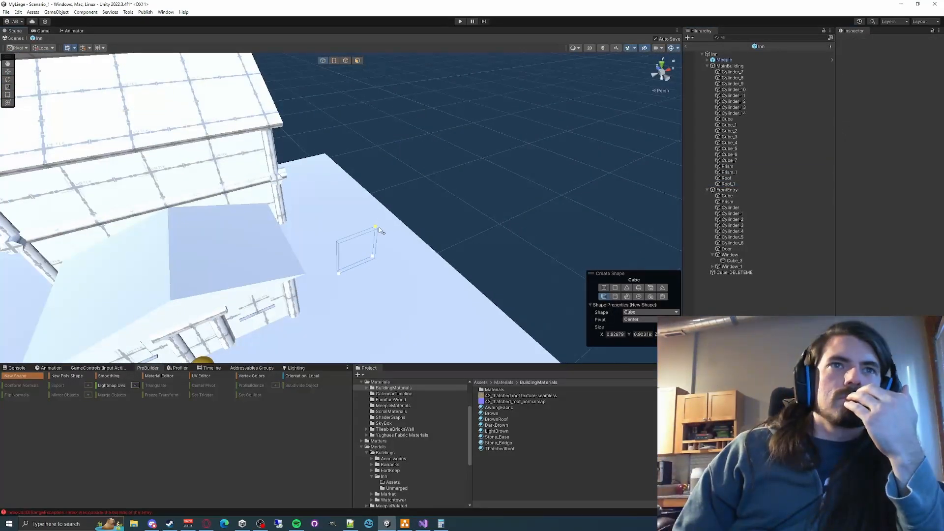
pyautogui.click(252, 367)
# - Delete the Cylinder_4 object from the FrontEntry group
pyautogui.click(732, 231)
pyautogui.press('Delete')
# - Draw a new Prism about 0.93 × 0.57 × 0.09 on the main roof's slope for a dormer gable
pyautogui.moveTo(347, 293); pyautogui.dragTo(315, 216, button='right')
pyautogui.click(17, 368)
pyautogui.click(25, 376)
pyautogui.click(147, 368)
pyautogui.click(649, 313)
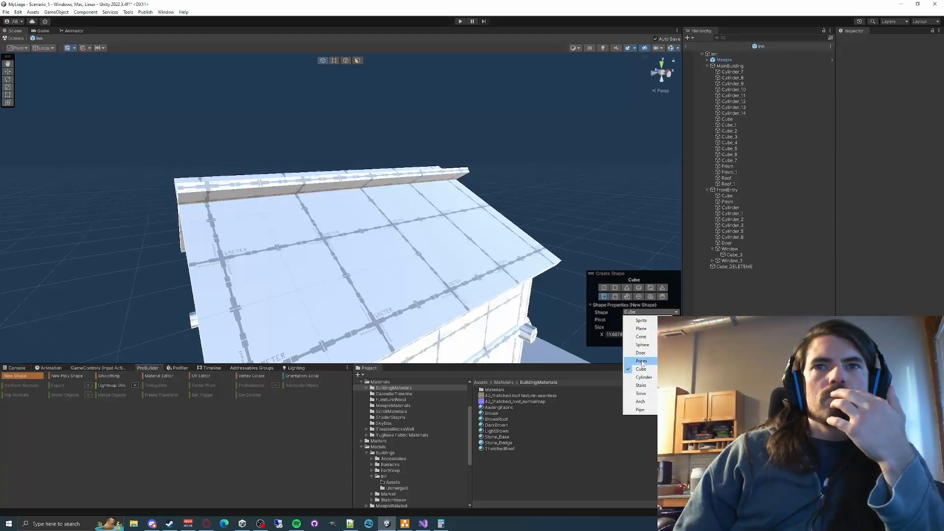
pyautogui.click(640, 363)
pyautogui.moveTo(275, 314); pyautogui.dragTo(319, 255)
pyautogui.moveTo(320, 256); pyautogui.dragTo(432, 220, button='right')
pyautogui.moveTo(432, 219); pyautogui.dragTo(447, 220)
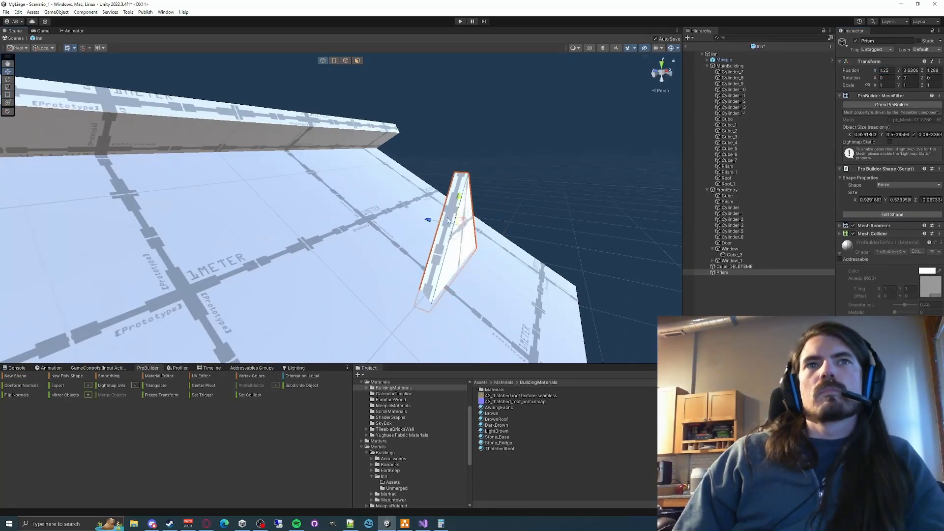
# - Set the dormer prism's size to 1.5 × 0.75 × 0.1
pyautogui.write('.5')
pyautogui.press('Tab')
pyautogui.write('.1')
pyautogui.moveTo(512, 221); pyautogui.dragTo(440, 236, button='right')
pyautogui.click(870, 199)
pyautogui.write('1.5')
pyautogui.press('Tab')
pyautogui.write('.75')
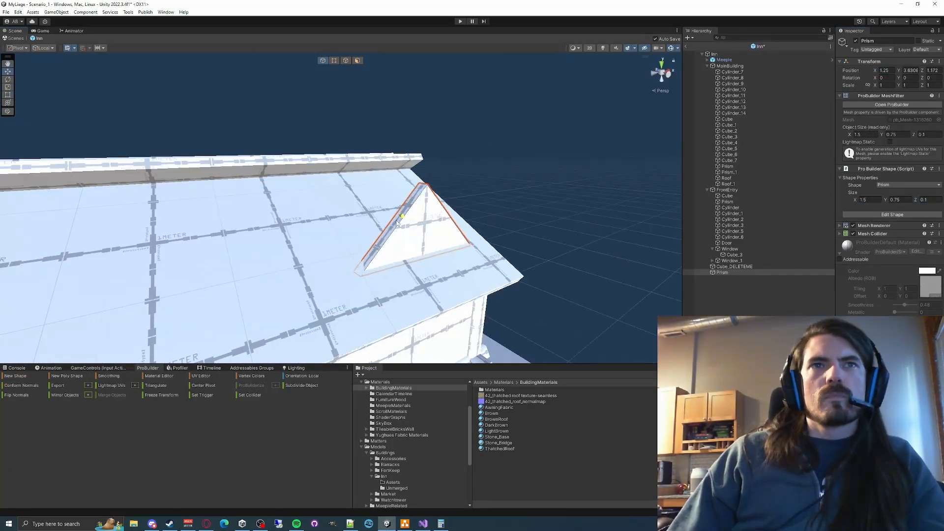
# - Move the dormer prism into the MainBuilding group and position it at X 1, Y 3 and Z -1.4
pyautogui.moveTo(512, 197); pyautogui.dragTo(482, 239, button='right')
pyautogui.press('BackSpace')
pyautogui.press('BackSpace')
pyautogui.write('5')
pyautogui.moveTo(393, 196); pyautogui.dragTo(320, 202, button='right')
pyautogui.click(933, 71)
pyautogui.write('1')
pyautogui.moveTo(722, 272); pyautogui.dragTo(730, 66)
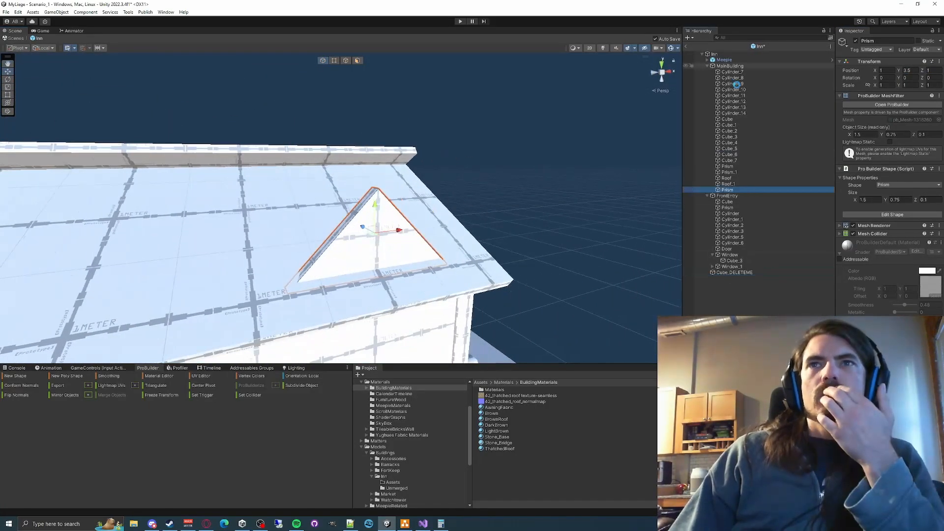
pyautogui.click(933, 71)
pyautogui.moveTo(374, 197)
pyautogui.mouseDown(button='right')
pyautogui.moveTo(418, 187)
pyautogui.moveTo(446, 158)
pyautogui.moveTo(432, 207)
pyautogui.mouseUp(button='right')
pyautogui.write('-2')
# - Draw a new shape about 0.86 × 0.09 × 1.42 for the dormer's roof and change its type to Cube
pyautogui.click(15, 376)
pyautogui.moveTo(374, 271); pyautogui.dragTo(455, 307)
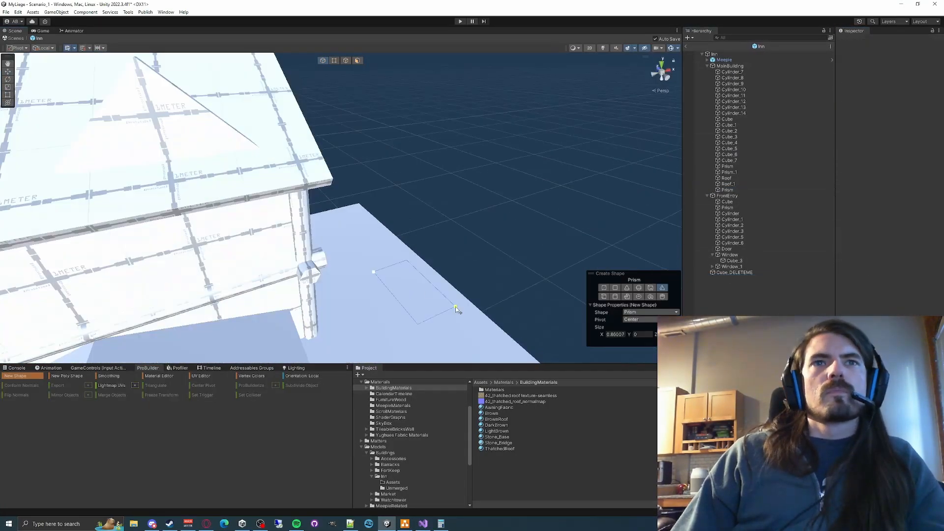
pyautogui.click(455, 303)
pyautogui.moveTo(414, 265); pyautogui.dragTo(449, 82)
pyautogui.click(891, 214)
pyautogui.click(908, 185)
pyautogui.moveTo(393, 197); pyautogui.dragTo(295, 162, button='right')
# - Move the dormer roof slab into the MainBuilding group and rename it LittleRoof
pyautogui.moveTo(722, 278); pyautogui.dragTo(729, 66)
pyautogui.click(727, 190)
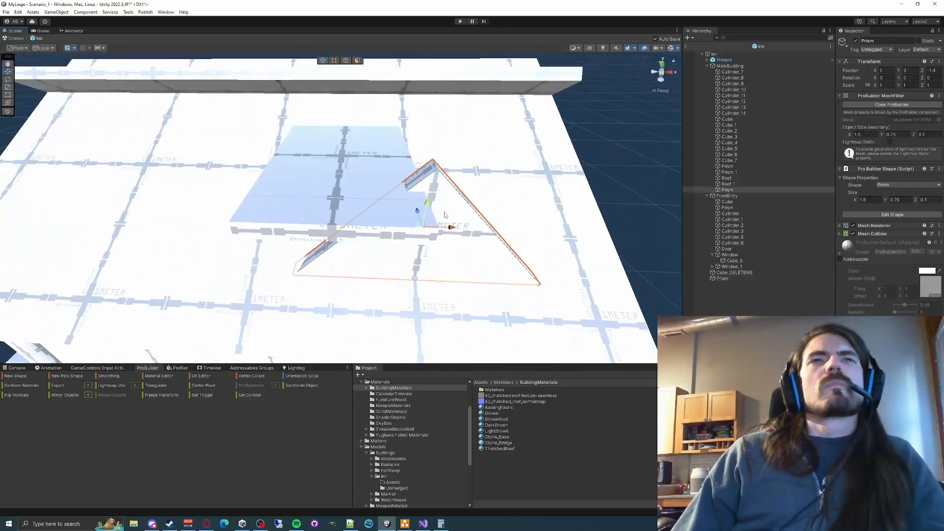
pyautogui.click(732, 197)
pyautogui.write('LittleRoof')
pyautogui.press('Return')
# - Position the LittleRoof slab over the dormer prism at X 0.625, Y 3.05 and Z -1.025
pyautogui.press('e')
pyautogui.moveTo(370, 147)
pyautogui.mouseDown()
pyautogui.moveTo(344, 123)
pyautogui.moveTo(371, 154)
pyautogui.mouseUp()
pyautogui.moveTo(371, 196); pyautogui.dragTo(354, 162, button='right')
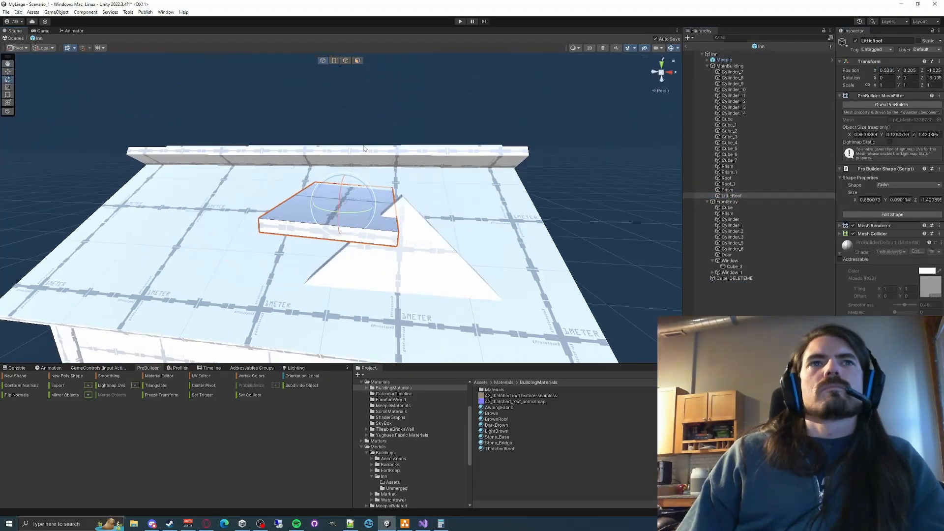
pyautogui.click(366, 209)
pyautogui.moveTo(400, 206); pyautogui.dragTo(487, 152)
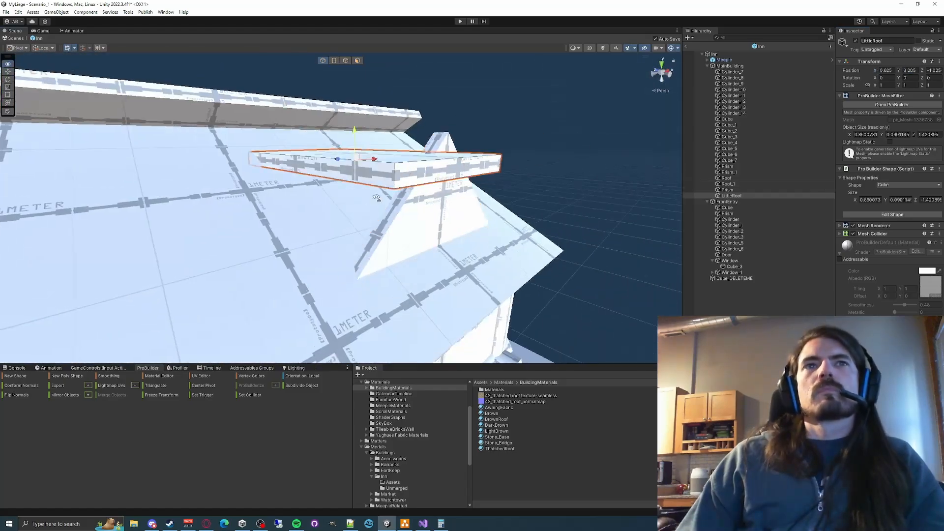
pyautogui.moveTo(354, 132); pyautogui.dragTo(355, 101)
pyautogui.moveTo(355, 148); pyautogui.dragTo(423, 177, button='right')
pyautogui.moveTo(381, 162); pyautogui.dragTo(380, 183)
# - Tilt the LittleRoof slab about 43° around Z along the gable's slope and set its X size to 1.25
pyautogui.moveTo(393, 197); pyautogui.dragTo(422, 191, button='right')
pyautogui.press('e')
pyautogui.moveTo(395, 215); pyautogui.dragTo(386, 192)
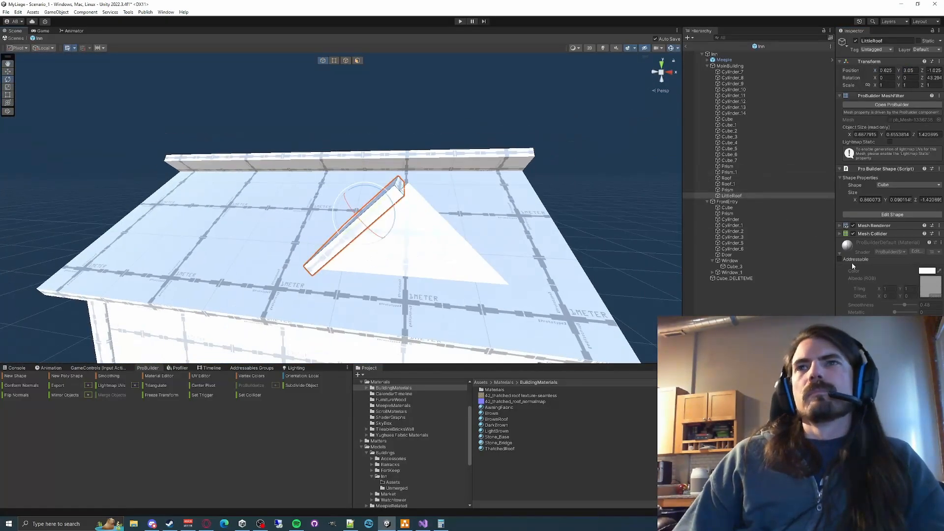
pyautogui.write('1')
# - Slide the tilted LittleRoof slab into place on the dormer's gable, at Z about -0.8
pyautogui.moveTo(443, 196); pyautogui.dragTo(391, 241, button='right')
pyautogui.press('w')
pyautogui.moveTo(391, 241); pyautogui.dragTo(361, 250)
pyautogui.moveTo(361, 250); pyautogui.dragTo(369, 224, button='right')
# - Duplicate LittleRoof, rotate the copy to -43° around Z and move it in global orientation to the gable's other slope at X 1.307
pyautogui.hotkey('ctrl', 'd')
pyautogui.click(44, 48)
pyautogui.click(47, 56)
pyautogui.moveTo(392, 222); pyautogui.dragTo(445, 222)
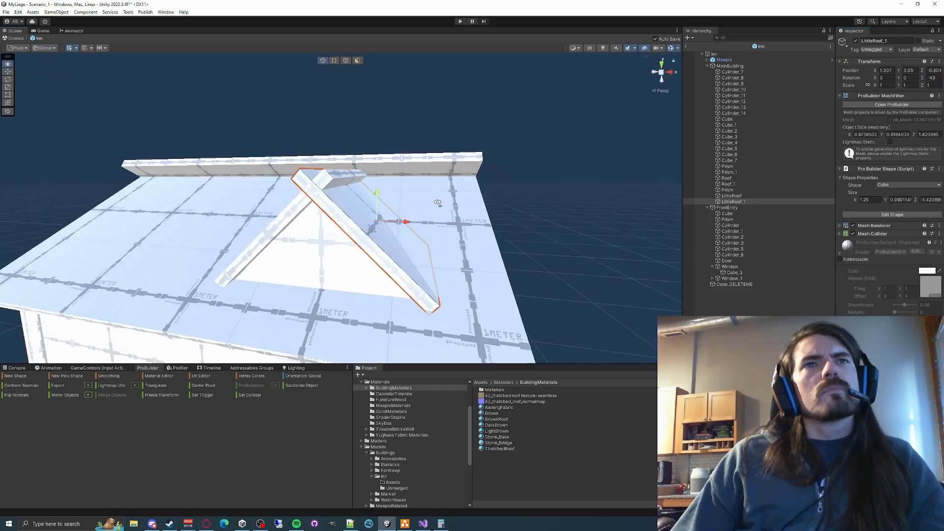
# - Duplicate the dormer's gable prism and both little roof slabs together and move the copy across the main roof
pyautogui.moveTo(436, 206); pyautogui.dragTo(393, 246, button='right')
pyautogui.keyDown('shift'); pyautogui.click(727, 190); pyautogui.keyUp('shift')
pyautogui.hotkey('ctrl', 'd')
pyautogui.moveTo(393, 246); pyautogui.dragTo(458, 257)
pyautogui.click(531, 148)
pyautogui.moveTo(457, 257); pyautogui.dragTo(423, 235, button='right')
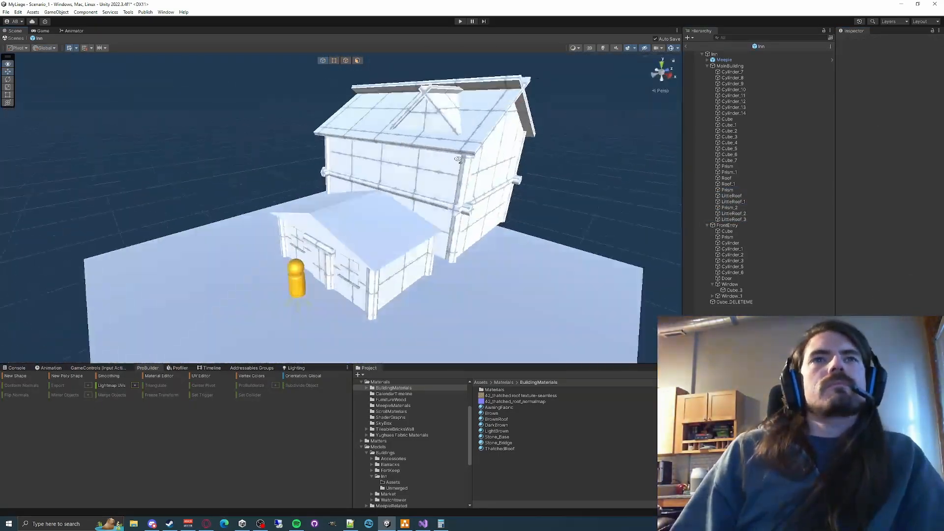
# - Add an empty object named Barracks to the inn and place the Barracks_Unmerged model inside it as a reference
pyautogui.click(361, 382)
pyautogui.click(391, 418)
pyautogui.click(372, 411)
pyautogui.click(396, 423)
pyautogui.click(505, 389)
pyautogui.click(706, 66)
pyautogui.rightClick(713, 54)
pyautogui.click(738, 163)
pyautogui.write('Barracks')
pyautogui.press('Return')
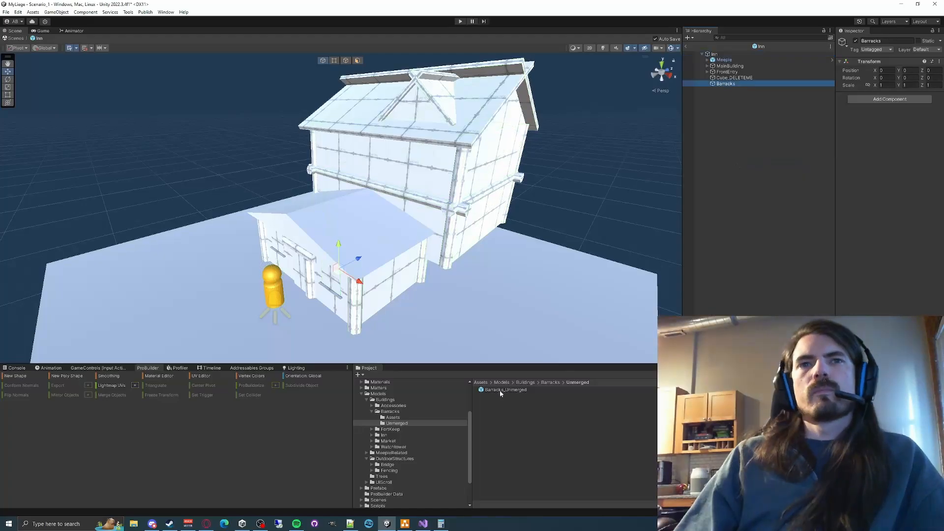
pyautogui.moveTo(504, 389); pyautogui.dragTo(725, 83)
# - Examine how the barracks model is built and grouped, including its deck joists
pyautogui.moveTo(422, 196); pyautogui.dragTo(580, 211, button='right')
pyautogui.click(712, 89)
pyautogui.click(717, 95)
pyautogui.click(723, 125)
pyautogui.moveTo(373, 236); pyautogui.dragTo(314, 236, button='right')
pyautogui.click(169, 295)
pyautogui.click(315, 236)
pyautogui.moveTo(314, 236); pyautogui.dragTo(421, 303, button='right')
pyautogui.doubleClick(742, 89)
pyautogui.click(722, 125)
pyautogui.click(196, 207)
pyautogui.moveTo(197, 206); pyautogui.dragTo(236, 197, button='right')
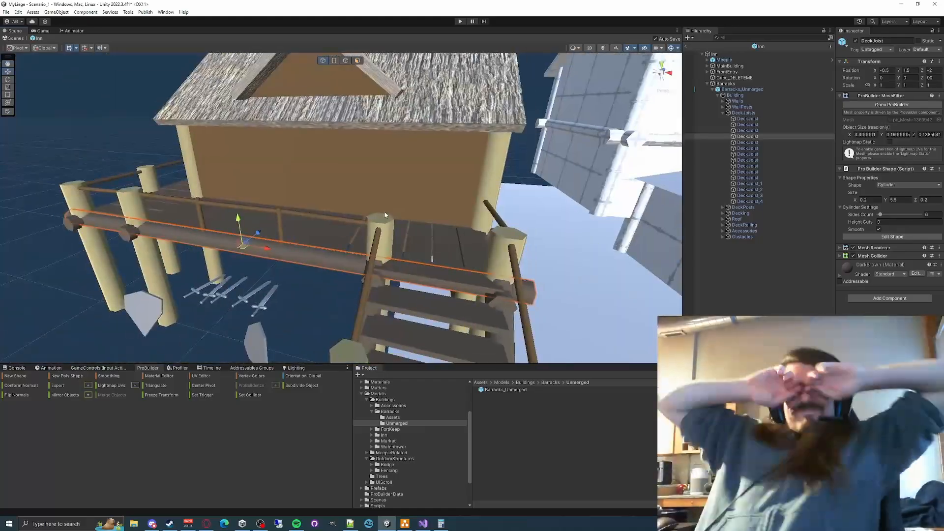
# - Delete the Barracks reference object from the inn
pyautogui.click(726, 84)
pyautogui.press('Delete')
# - Duplicate the vertical post beside the front entry's door and shift the copy for the door's other side
pyautogui.moveTo(374, 226); pyautogui.dragTo(295, 236, button='right')
pyautogui.click(706, 66)
pyautogui.click(707, 225)
pyautogui.click(721, 280)
pyautogui.doubleClick(736, 273)
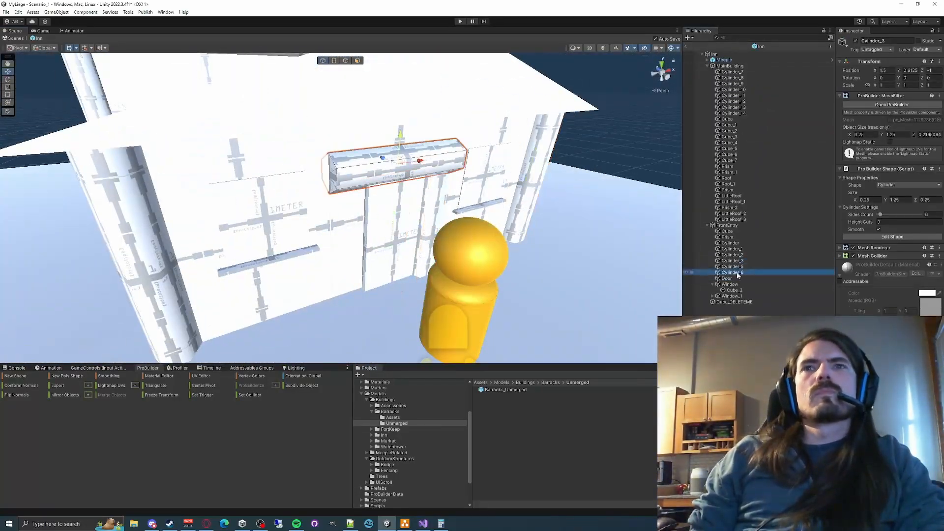
pyautogui.doubleClick(733, 267)
pyautogui.hotkey('ctrl', 'd')
pyautogui.moveTo(392, 248); pyautogui.dragTo(361, 231, button='right')
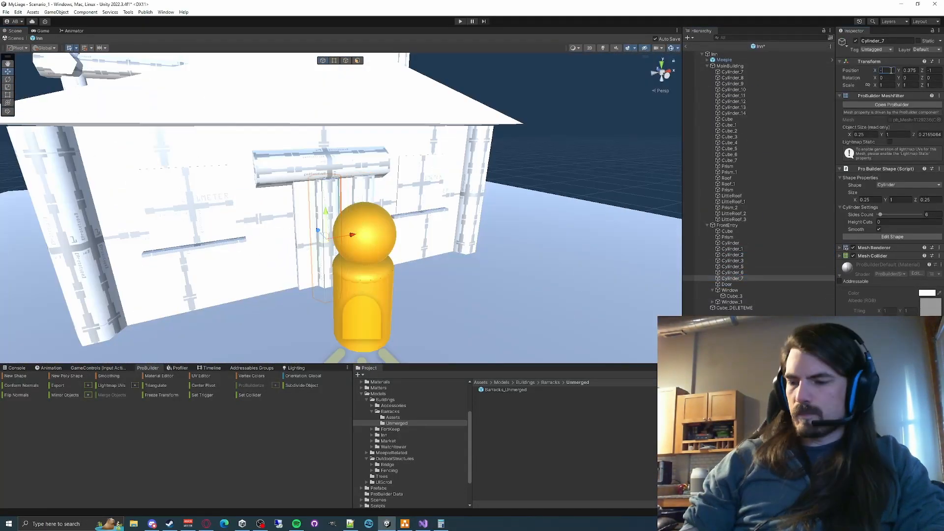
# - Nest the three frame cylinders under the front entry's Door and move a duplicate of the door into MainBuilding
pyautogui.moveTo(738, 269); pyautogui.dragTo(727, 284)
pyautogui.click(727, 266)
pyautogui.moveTo(373, 197); pyautogui.dragTo(354, 231, button='right')
pyautogui.hotkey('ctrl', 'd')
pyautogui.moveTo(728, 290); pyautogui.dragTo(730, 66)
# - Position the duplicated door on the main building's upper front wall at Y 1.75
pyautogui.moveTo(393, 148); pyautogui.dragTo(393, 177, button='right')
pyautogui.moveTo(372, 195); pyautogui.dragTo(367, 192)
pyautogui.moveTo(387, 186); pyautogui.dragTo(382, 215, button='right')
pyautogui.click(909, 70)
pyautogui.write('1')
pyautogui.moveTo(383, 215); pyautogui.dragTo(386, 219)
pyautogui.moveTo(423, 197); pyautogui.dragTo(424, 225, button='right')
# - Duplicate the upper door, turn the copy 90° around Y and move it to the main building's side wall
pyautogui.hotkey('ctrl', 'd')
pyautogui.moveTo(423, 224); pyautogui.dragTo(275, 231)
pyautogui.moveTo(275, 231); pyautogui.dragTo(412, 217, button='right')
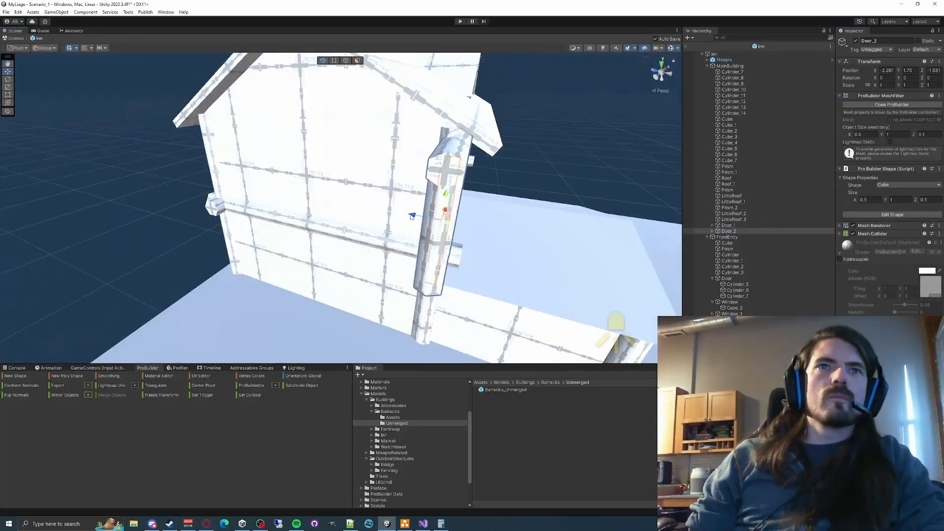
pyautogui.moveTo(330, 273); pyautogui.dragTo(295, 222, button='right')
# - Position the side door at ground level at X -2.05, Y 0.5 and Z -0.25
pyautogui.click(909, 71)
pyautogui.write('.5-')
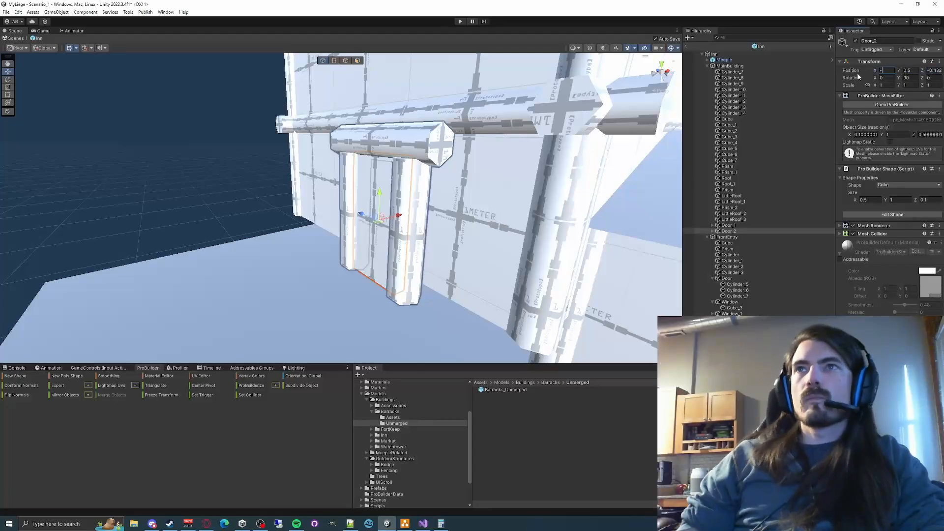
pyautogui.write('2.05')
pyautogui.moveTo(516, 196); pyautogui.dragTo(393, 192, button='right')
pyautogui.click(933, 70)
pyautogui.write('-.25')
# - Duplicate the main building's horizontal side beam and move the copy outward from the side wall to X 3
pyautogui.moveTo(540, 163)
pyautogui.mouseDown(button='right')
pyautogui.moveTo(474, 194)
pyautogui.moveTo(845, 95)
pyautogui.moveTo(541, 147)
pyautogui.mouseUp(button='right')
pyautogui.click(565, 123)
pyautogui.moveTo(491, 197); pyautogui.dragTo(418, 206, button='right')
pyautogui.click(393, 221)
pyautogui.hotkey('ctrl', 'd')
pyautogui.moveTo(422, 231); pyautogui.dragTo(568, 253)
pyautogui.moveTo(568, 253); pyautogui.dragTo(491, 206, button='right')
pyautogui.click(886, 70)
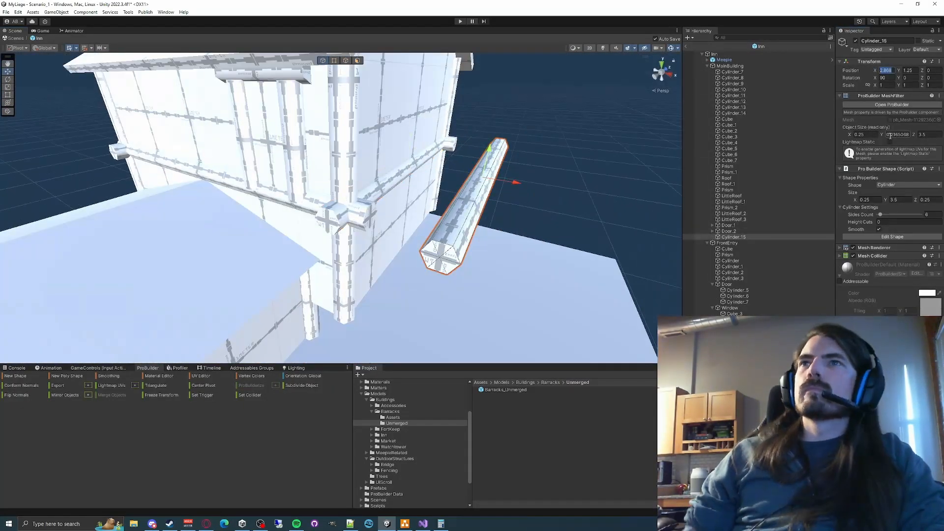
pyautogui.moveTo(566, 197); pyautogui.dragTo(418, 206, button='right')
pyautogui.moveTo(436, 242); pyautogui.dragTo(359, 242)
pyautogui.moveTo(373, 221); pyautogui.dragTo(344, 206, button='right')
# - Duplicate the front horizontal beam, create an empty Deck object in MainBuilding and nest both beam copies in it
pyautogui.click(907, 70)
pyautogui.hotkey('ctrl', 'd')
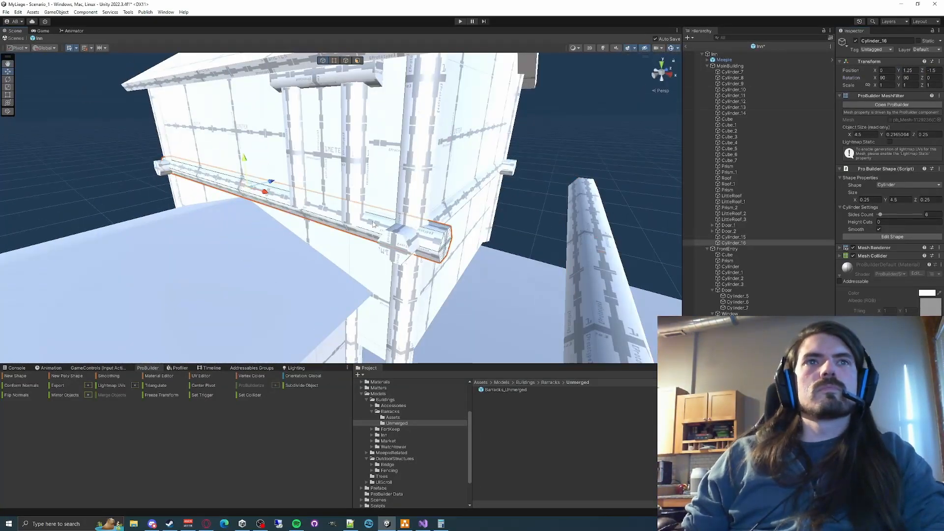
pyautogui.rightClick(728, 66)
pyautogui.click(754, 175)
pyautogui.write('Deck')
pyautogui.moveTo(733, 243); pyautogui.dragTo(728, 250)
pyautogui.click(738, 243)
# - Move the front deck beam to X 1, Z -2.5 and shorten it to meet the side deck beam
pyautogui.moveTo(393, 197); pyautogui.dragTo(467, 206, button='right')
pyautogui.write('-')
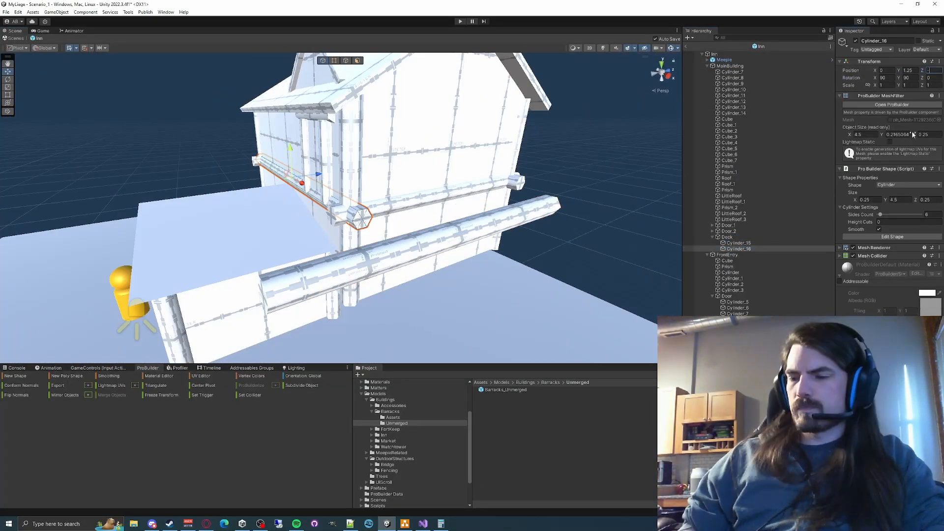
pyautogui.write('2.5')
pyautogui.moveTo(393, 196); pyautogui.dragTo(467, 191, button='right')
pyautogui.click(885, 70)
pyautogui.write('1')
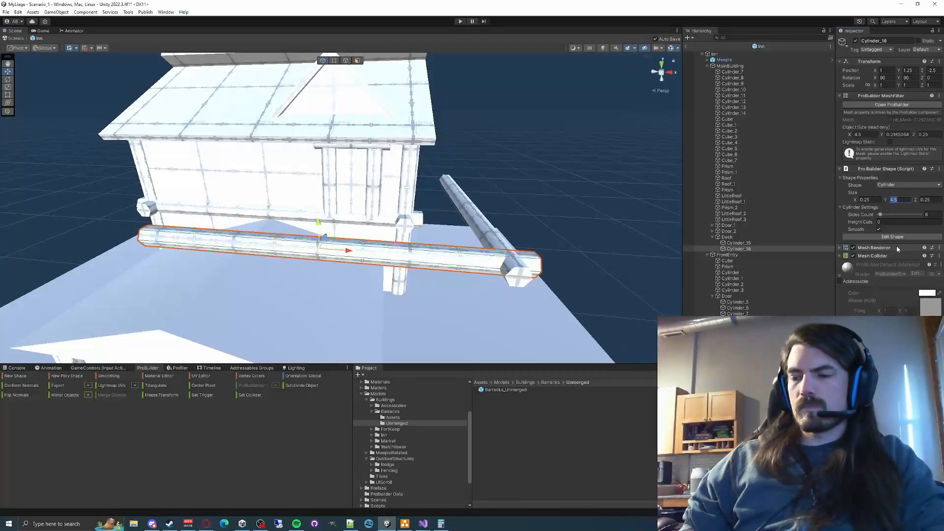
pyautogui.moveTo(416, 252); pyautogui.dragTo(423, 253)
pyautogui.click(898, 200)
pyautogui.moveTo(462, 256); pyautogui.dragTo(497, 236, button='right')
pyautogui.moveTo(442, 221); pyautogui.dragTo(344, 236, button='right')
# - Set the side deck beam's length to 2.5
pyautogui.click(738, 243)
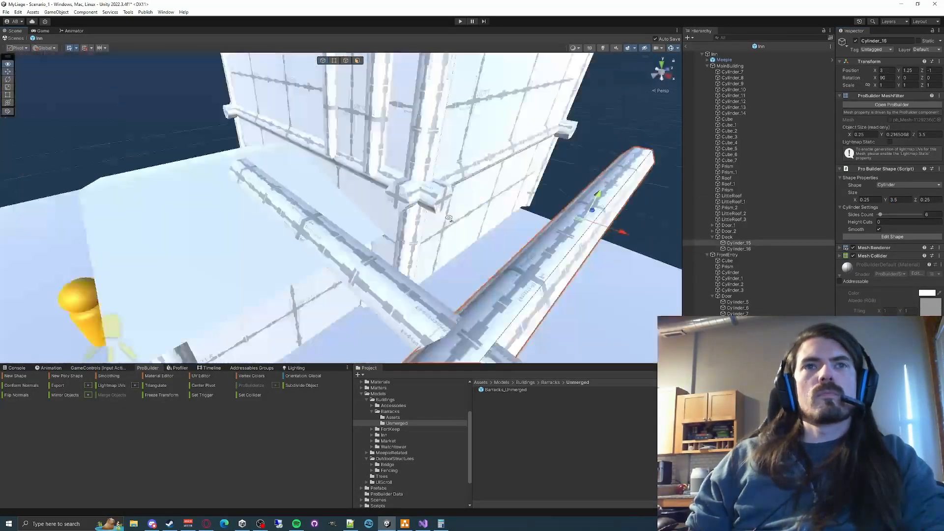
pyautogui.click(898, 200)
pyautogui.write('2.5')
pyautogui.moveTo(418, 231); pyautogui.dragTo(351, 240, button='right')
# - Duplicate the deck beams to close the frame's ends against the walls, shortening the side beam's copy to 1.5
pyautogui.click(738, 243)
pyautogui.moveTo(344, 197); pyautogui.dragTo(368, 197, button='right')
pyautogui.hotkey('ctrl', 'd')
pyautogui.click(900, 199)
pyautogui.write('2')
pyautogui.moveTo(443, 211); pyautogui.dragTo(394, 197, button='right')
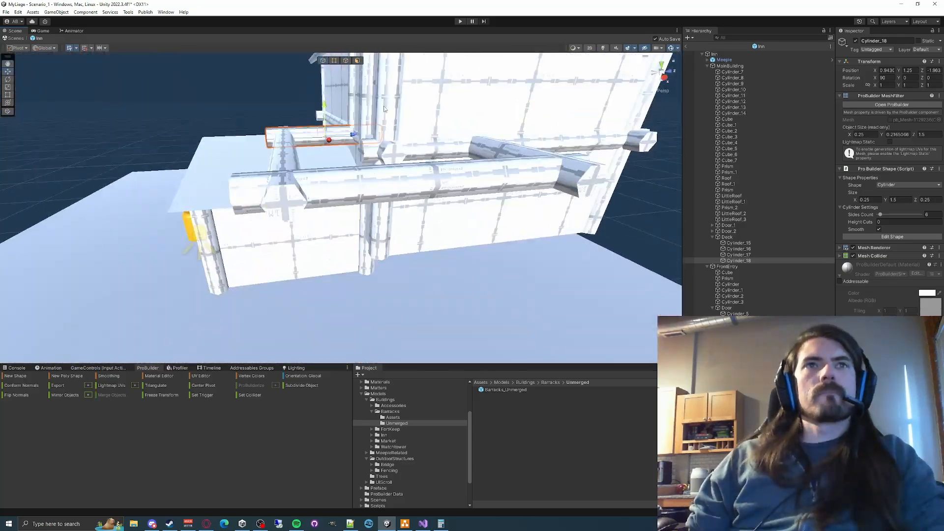
# - Add vertical support posts 2.5 high under the deck's outer corners by duplicating a post
pyautogui.hotkey('ctrl', 'd')
pyautogui.moveTo(388, 170); pyautogui.dragTo(423, 197)
pyautogui.moveTo(423, 196)
pyautogui.mouseDown(button='right')
pyautogui.moveTo(462, 231)
pyautogui.moveTo(423, 197)
pyautogui.mouseUp(button='right')
pyautogui.moveTo(424, 167); pyautogui.dragTo(423, 196)
pyautogui.hotkey('ctrl', 'd')
pyautogui.moveTo(369, 216); pyautogui.dragTo(396, 228)
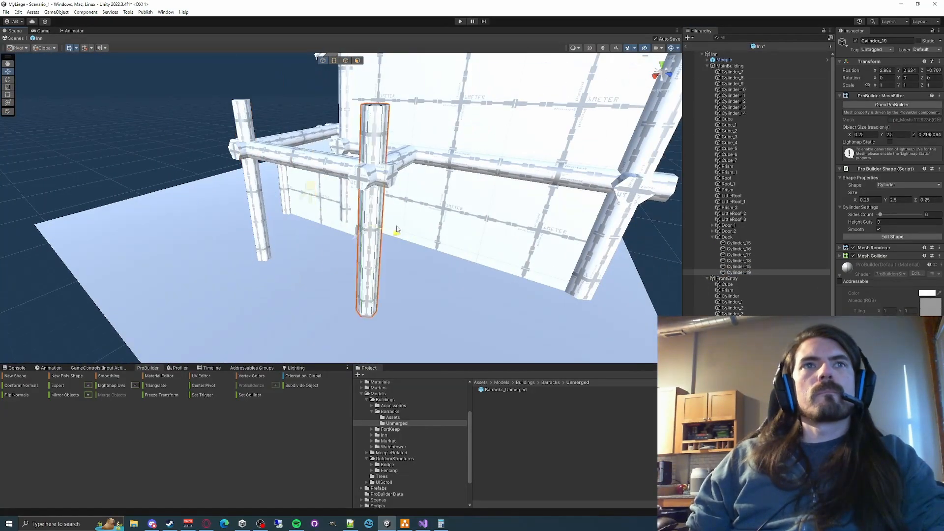
pyautogui.moveTo(396, 228); pyautogui.dragTo(315, 231, button='right')
# - Create an empty Walls object in MainBuilding and move the wall cubes into it
pyautogui.rightClick(732, 66)
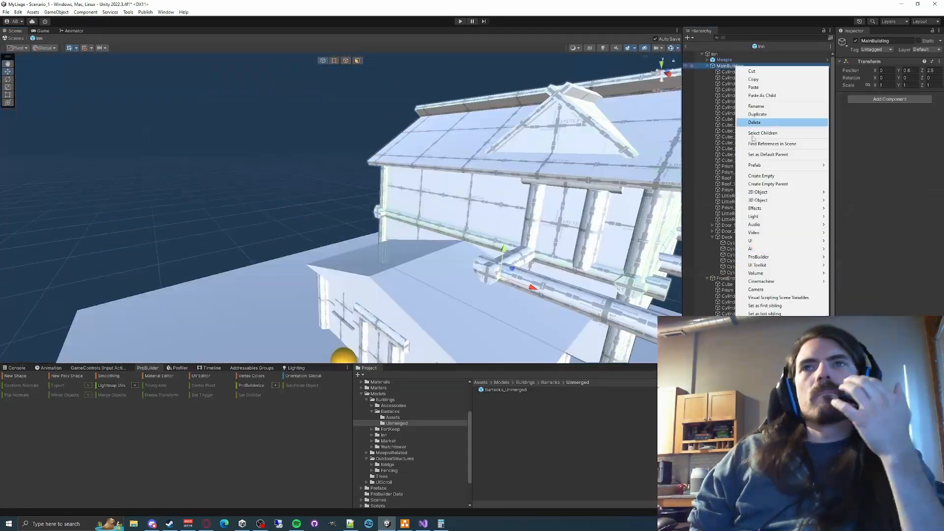
pyautogui.click(765, 175)
pyautogui.write('Walls')
pyautogui.click(728, 119)
pyautogui.keyDown('shift'); pyautogui.click(729, 161); pyautogui.keyUp('shift')
pyautogui.moveTo(729, 160); pyautogui.dragTo(728, 278)
pyautogui.click(712, 231)
pyautogui.click(712, 190)
# - Create an empty CornerPosts object in MainBuilding and move Cylinder_7 through Cylinder_14 into it
pyautogui.rightClick(732, 66)
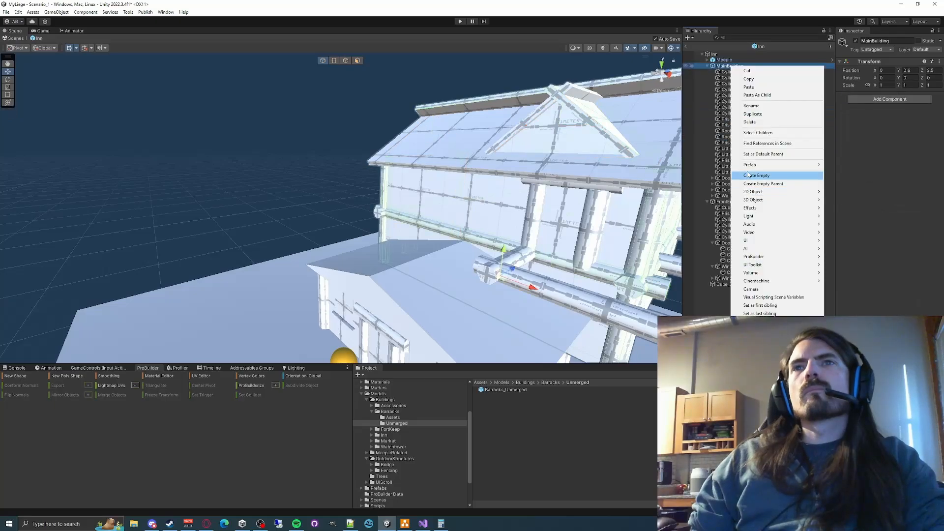
pyautogui.click(765, 175)
pyautogui.write('CornerPosts')
pyautogui.click(732, 72)
pyautogui.keyDown('shift'); pyautogui.click(734, 113); pyautogui.keyUp('shift')
pyautogui.moveTo(733, 113); pyautogui.dragTo(733, 202)
# - Draw a new ProBuilder cube about 0.25 high and 0.6 deep on the ground beside the deck
pyautogui.moveTo(467, 225); pyautogui.dragTo(344, 197, button='right')
pyautogui.click(240, 122)
pyautogui.moveTo(240, 122); pyautogui.dragTo(362, 263, button='right')
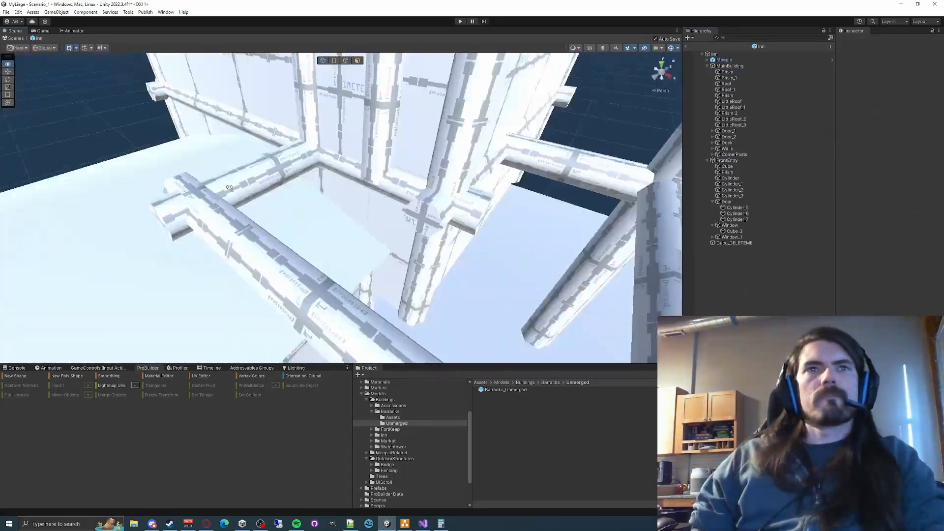
pyautogui.click(16, 376)
pyautogui.moveTo(295, 245); pyautogui.dragTo(312, 305, button='right')
pyautogui.moveTo(312, 343); pyautogui.dragTo(319, 279)
pyautogui.moveTo(389, 288); pyautogui.dragTo(345, 341)
pyautogui.click(345, 328)
pyautogui.moveTo(345, 328); pyautogui.dragTo(403, 245, button='right')
# - Set the new cube's size to 1 × 0.05 × 0.25 to make a deck plank
pyautogui.click(870, 200)
pyautogui.write('1')
pyautogui.press('Tab')
pyautogui.write('.')
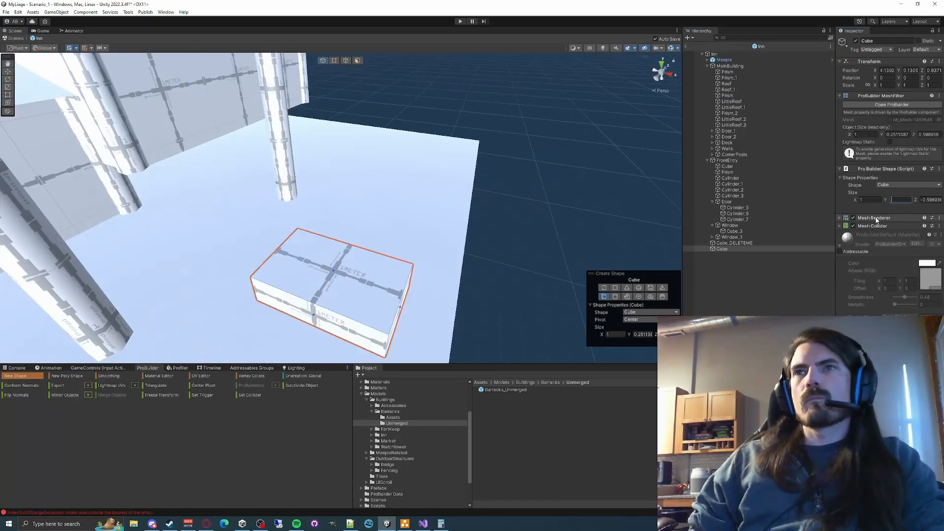
pyautogui.write('0')
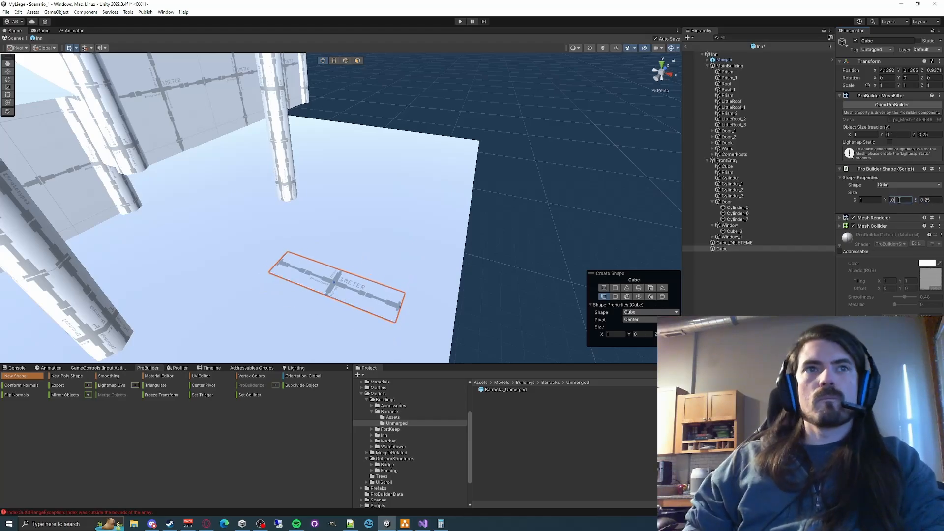
pyautogui.write('5')
pyautogui.press('Return')
# - Move the plank onto the deck frame at X 2.5, Y 1.95
pyautogui.press('w')
pyautogui.moveTo(344, 221); pyautogui.dragTo(404, 187, button='right')
pyautogui.moveTo(315, 129); pyautogui.dragTo(339, 114)
pyautogui.moveTo(339, 114); pyautogui.dragTo(344, 280, button='right')
pyautogui.moveTo(427, 239); pyautogui.dragTo(620, 256, button='right')
pyautogui.click(910, 71)
pyautogui.write('2')
pyautogui.hotkey('shift', 'Tab')
pyautogui.hotkey('shift', 'Tab')
pyautogui.write('2.5')
pyautogui.moveTo(516, 211); pyautogui.dragTo(354, 246, button='right')
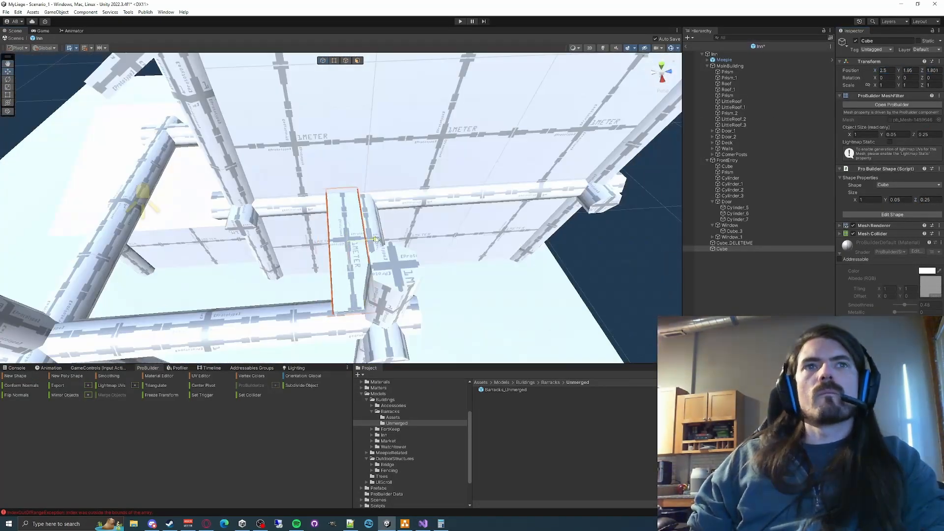
# - Nest the plank under Deck and make five duplicates of it
pyautogui.click(729, 66)
pyautogui.click(727, 142)
pyautogui.click(712, 142)
pyautogui.click(353, 240)
pyautogui.moveTo(722, 285); pyautogui.dragTo(727, 142)
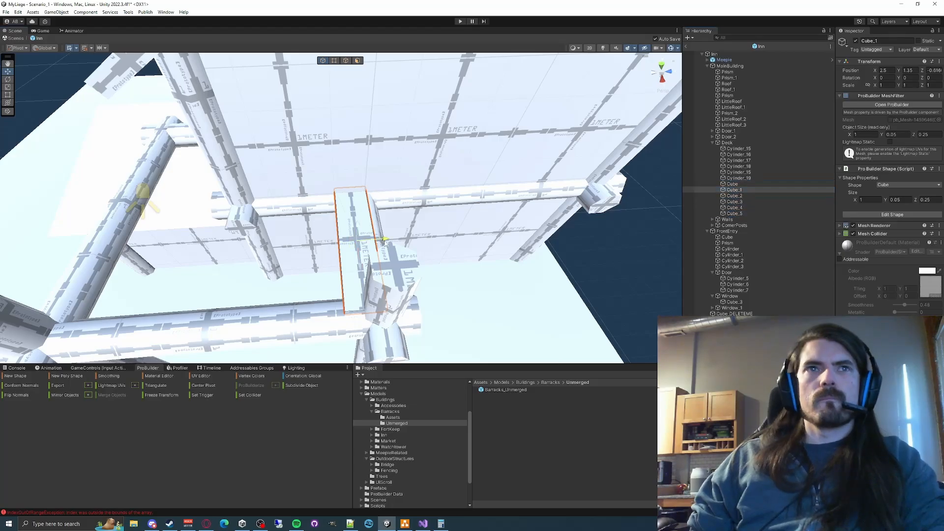
# - Spread the plank copies side by side along the side section of the deck
pyautogui.moveTo(385, 242); pyautogui.dragTo(352, 243)
pyautogui.moveTo(351, 244); pyautogui.dragTo(516, 197, button='right')
pyautogui.click(734, 195)
pyautogui.moveTo(604, 201); pyautogui.dragTo(536, 209)
pyautogui.click(733, 208)
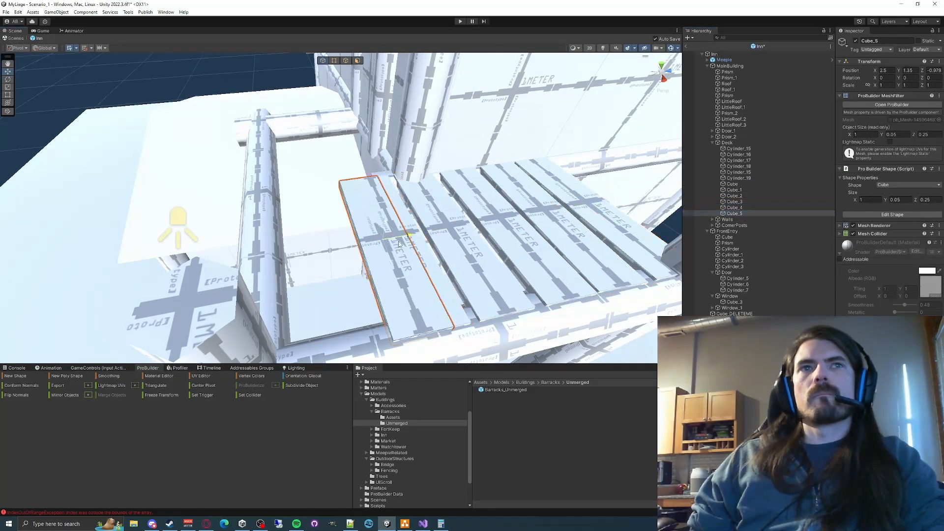
pyautogui.moveTo(462, 227); pyautogui.dragTo(450, 230)
pyautogui.moveTo(451, 229); pyautogui.dragTo(403, 250, button='right')
# - Rotate individual planks on the side section of the deck by small uneven angles
pyautogui.press('e')
pyautogui.moveTo(339, 268); pyautogui.dragTo(334, 239)
pyautogui.scroll(-4, 393, 236)
pyautogui.click(473, 255)
pyautogui.keyDown('shift'); pyautogui.click(322, 222); pyautogui.keyUp('shift')
pyautogui.moveTo(333, 238); pyautogui.dragTo(442, 226, button='right')
# - Duplicate a plank, move it to the deck's front section and turn it 90° around Y
pyautogui.click(459, 241)
pyautogui.hotkey('ctrl', 'd')
pyautogui.press('w')
pyautogui.moveTo(458, 236); pyautogui.dragTo(459, 217)
pyautogui.press('e')
pyautogui.moveTo(439, 229); pyautogui.dragTo(447, 221)
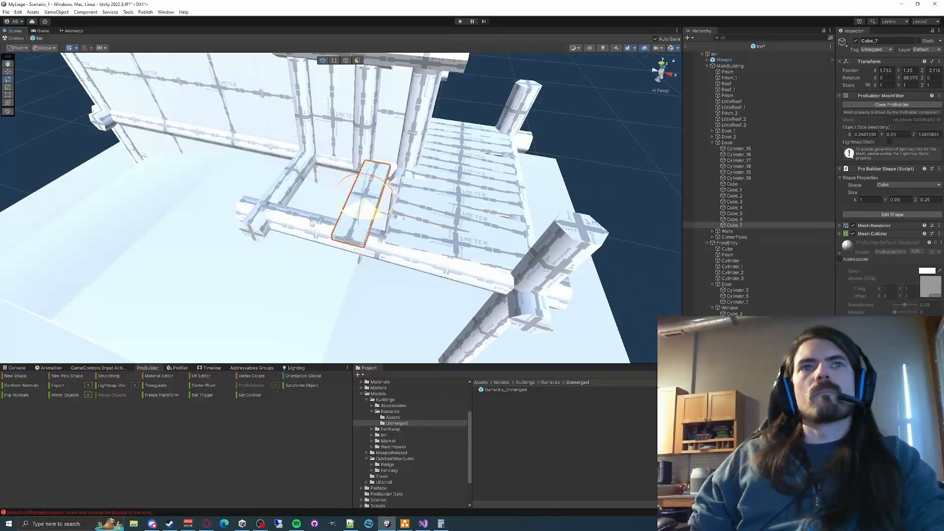
pyautogui.write('90')
# - Duplicate the turned plank three times, spread the copies across the front section and rotate some slightly
pyautogui.moveTo(423, 216); pyautogui.dragTo(352, 266, button='right')
pyautogui.hotkey('ctrl', 'd')
pyautogui.hotkey('ctrl', 'd')
pyautogui.hotkey('ctrl', 'd')
pyautogui.moveTo(344, 271); pyautogui.dragTo(315, 276)
pyautogui.click(240, 295)
pyautogui.moveTo(261, 281); pyautogui.dragTo(224, 285)
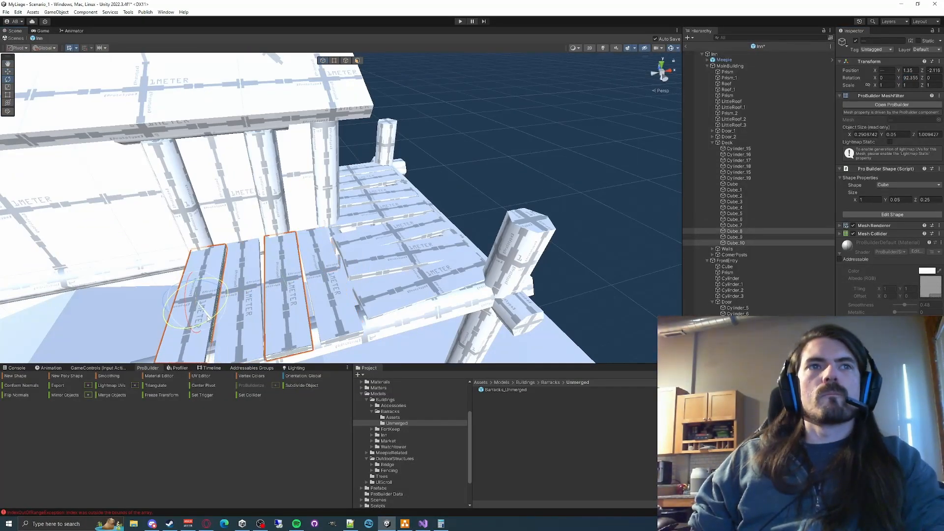
pyautogui.click(275, 295)
pyautogui.click(328, 290)
# - Duplicate a deck post and place the copy at the deck's front corner above the front entry roof
pyautogui.click(565, 162)
pyautogui.moveTo(565, 162); pyautogui.dragTo(438, 266, button='right')
pyautogui.click(580, 202)
pyautogui.hotkey('ctrl', 'd')
pyautogui.moveTo(438, 265); pyautogui.dragTo(428, 310)
pyautogui.moveTo(427, 311); pyautogui.dragTo(389, 191, button='right')
pyautogui.moveTo(389, 192); pyautogui.dragTo(391, 151)
pyautogui.moveTo(390, 152); pyautogui.dragTo(477, 156, button='right')
pyautogui.click(478, 156)
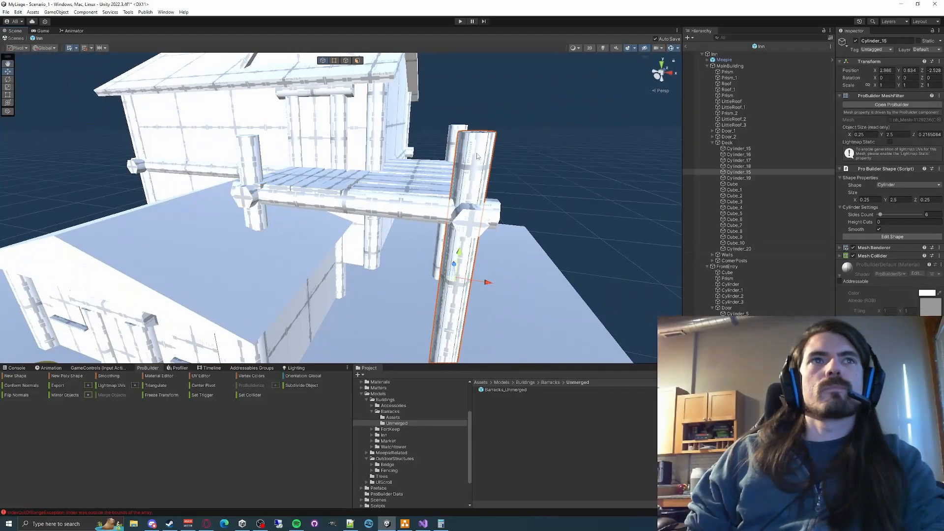
pyautogui.click(148, 265)
pyautogui.moveTo(309, 167); pyautogui.dragTo(396, 306, button='right')
pyautogui.rightClick(737, 143)
pyautogui.click(766, 253)
pyautogui.hotkey('ctrl', 'z')
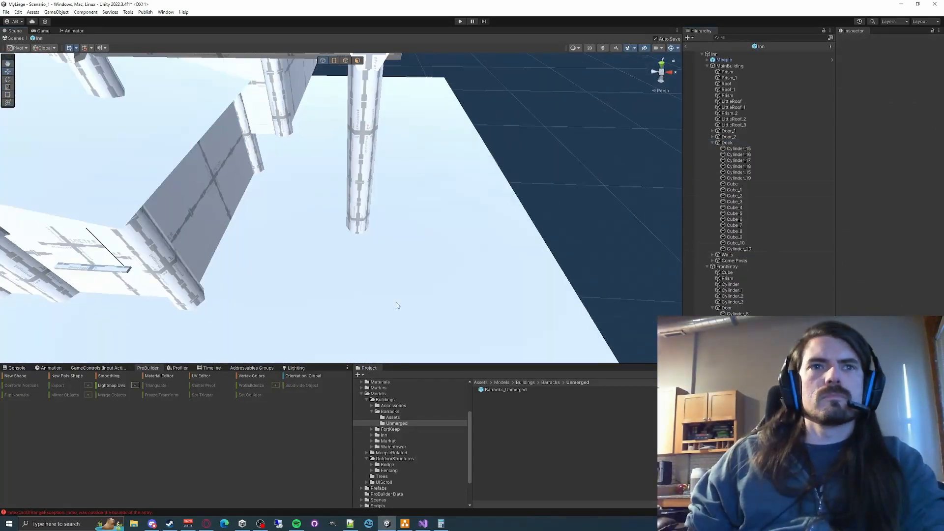
# - Draw a thin cylinder about 1.42 long on the ground near the deck and rotate it 90° around X
pyautogui.click(16, 375)
pyautogui.click(614, 297)
pyautogui.moveTo(445, 306); pyautogui.dragTo(451, 299)
pyautogui.click(509, 172)
pyautogui.moveTo(534, 204); pyautogui.dragTo(442, 158, button='right')
pyautogui.press('e')
pyautogui.click(886, 78)
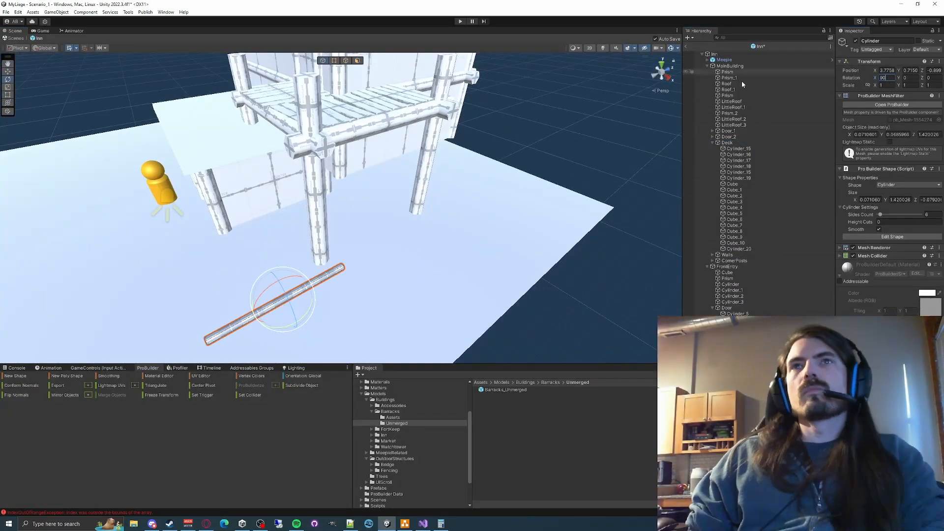
pyautogui.press('Return')
# - Raise the thin cylinder between the deck's outer side posts, rename it Railing and nest it under Deck
pyautogui.moveTo(280, 289); pyautogui.dragTo(270, 158)
pyautogui.moveTo(344, 172); pyautogui.dragTo(422, 236, button='right')
pyautogui.moveTo(393, 305); pyautogui.dragTo(467, 270)
pyautogui.moveTo(467, 269); pyautogui.dragTo(422, 197, button='right')
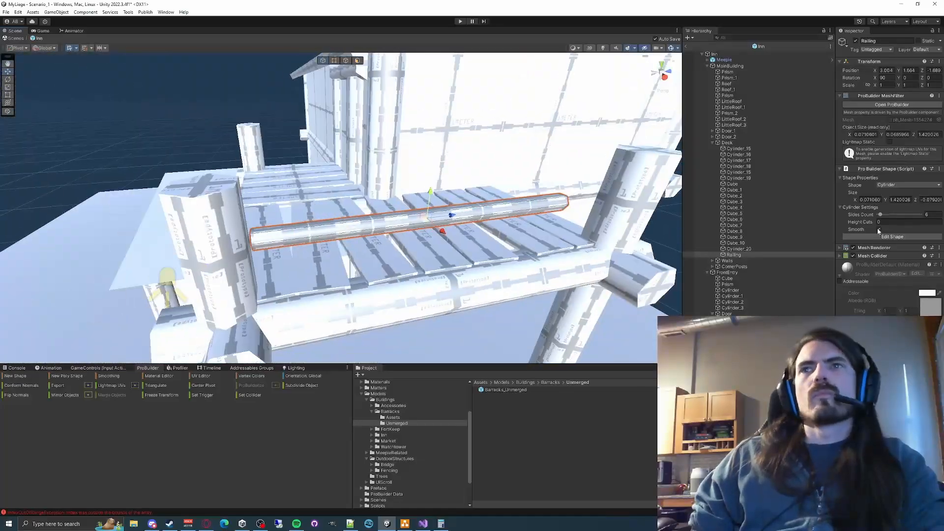
# - Set the railing's length to 2 and tilt it slightly around X between the posts
pyautogui.click(902, 200)
pyautogui.write('3')
pyautogui.moveTo(451, 215); pyautogui.dragTo(458, 167)
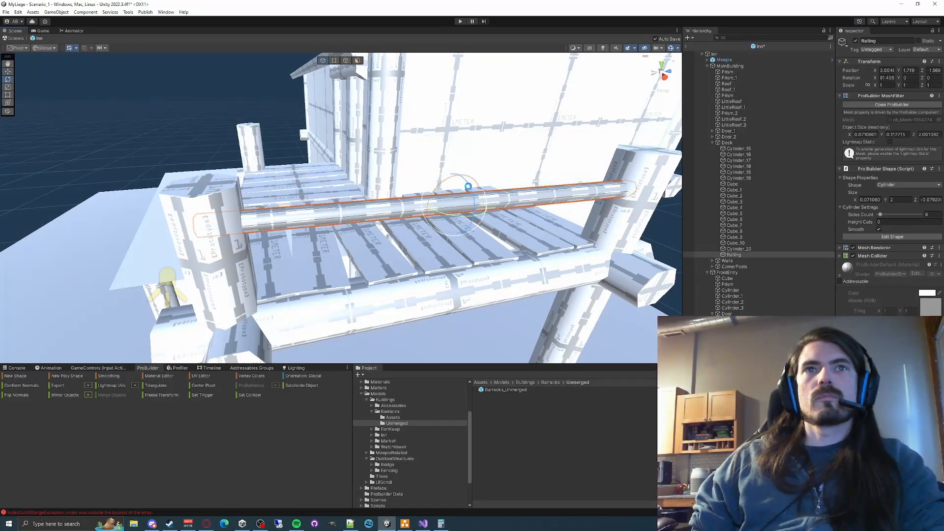
# - Duplicate the railing, set the copy's X rotation to 90 and length to 1, and move it to the deck's opposite end
pyautogui.hotkey('ctrl', 'd')
pyautogui.moveTo(462, 182); pyautogui.dragTo(457, 246, button='right')
pyautogui.click(886, 78)
pyautogui.write('90')
pyautogui.write('1')
pyautogui.moveTo(393, 221); pyautogui.dragTo(365, 308, button='right')
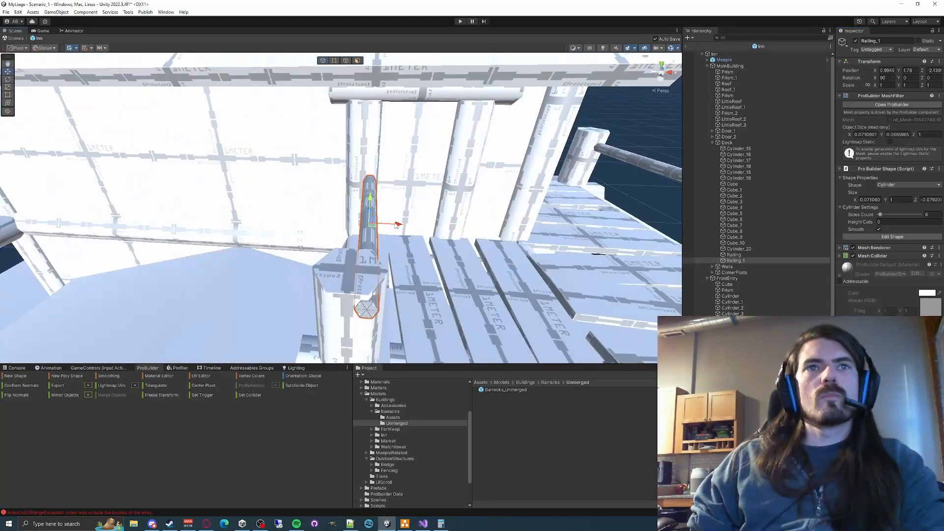
# - Align the copied 1-unit railing with the deck's corner post
pyautogui.moveTo(396, 223); pyautogui.dragTo(384, 223)
pyautogui.moveTo(384, 223); pyautogui.dragTo(320, 187, button='right')
pyautogui.moveTo(301, 164); pyautogui.dragTo(302, 149)
# - Duplicate the short railing, set the copy's Y rotation to 90 and move it to the adjoining side of the deck
pyautogui.hotkey('ctrl', 'd')
pyautogui.click(909, 77)
pyautogui.write('90')
pyautogui.moveTo(443, 197); pyautogui.dragTo(393, 207, button='right')
# - Duplicate the turned railing, set the copy's length to 2 and position it between the deck posts
pyautogui.hotkey('ctrl', 'd')
pyautogui.click(902, 200)
pyautogui.write('2')
pyautogui.moveTo(465, 236); pyautogui.dragTo(457, 244)
pyautogui.moveTo(457, 245); pyautogui.dragTo(488, 251, button='right')
pyautogui.click(527, 131)
pyautogui.click(488, 255)
# - Nest the copied window under MainBuilding and place it on the upper wall above the front entry, at X -1
pyautogui.click(726, 131)
pyautogui.click(713, 131)
pyautogui.moveTo(731, 243); pyautogui.dragTo(729, 66)
pyautogui.moveTo(442, 172); pyautogui.dragTo(484, 275, button='right')
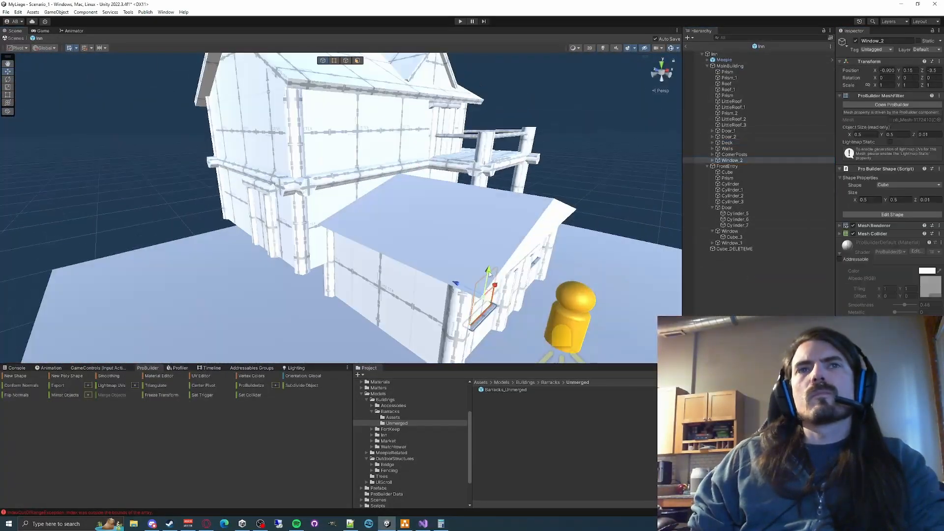
pyautogui.moveTo(480, 280); pyautogui.dragTo(358, 153)
pyautogui.moveTo(359, 154); pyautogui.dragTo(393, 167, button='right')
pyautogui.click(933, 70)
pyautogui.moveTo(395, 167); pyautogui.dragTo(388, 161)
pyautogui.moveTo(389, 161); pyautogui.dragTo(275, 197, button='right')
pyautogui.click(886, 70)
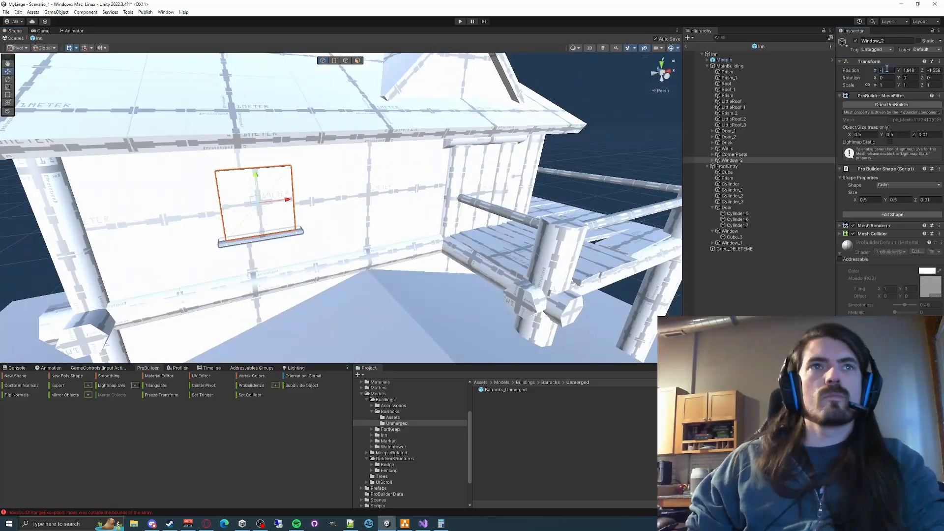
pyautogui.write('-1')
# - Duplicate the window onto the upper gable-side wall and set its position to X -2.1, Y 2 and Z 0.5
pyautogui.moveTo(344, 206); pyautogui.dragTo(502, 232, button='right')
pyautogui.hotkey('ctrl', 'd')
pyautogui.click(887, 70)
pyautogui.write('-2.1')
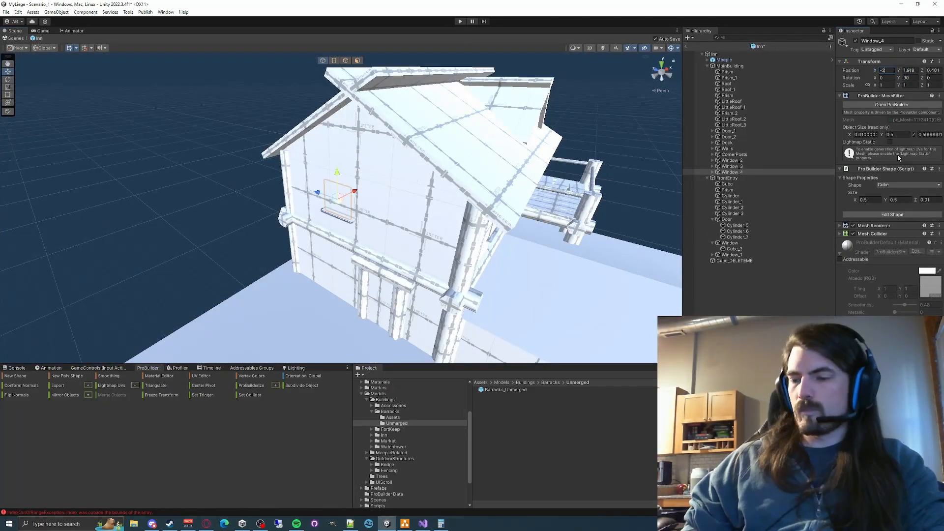
pyautogui.press('Tab')
pyautogui.write('2')
pyautogui.press('Tab')
pyautogui.write('0.5')
# - Delete the surplus window copy Window_3 and clear the console
pyautogui.click(732, 166)
pyautogui.press('Delete')
pyautogui.click(712, 166)
pyautogui.click(735, 172)
pyautogui.moveTo(511, 210); pyautogui.dragTo(528, 143, button='right')
pyautogui.click(16, 368)
pyautogui.click(7, 374)
# - Duplicate Window_4 to make a second window for the upper gable-side wall
pyautogui.click(732, 161)
pyautogui.click(713, 160)
pyautogui.click(735, 167)
pyautogui.click(732, 172)
pyautogui.hotkey('ctrl', 'd')
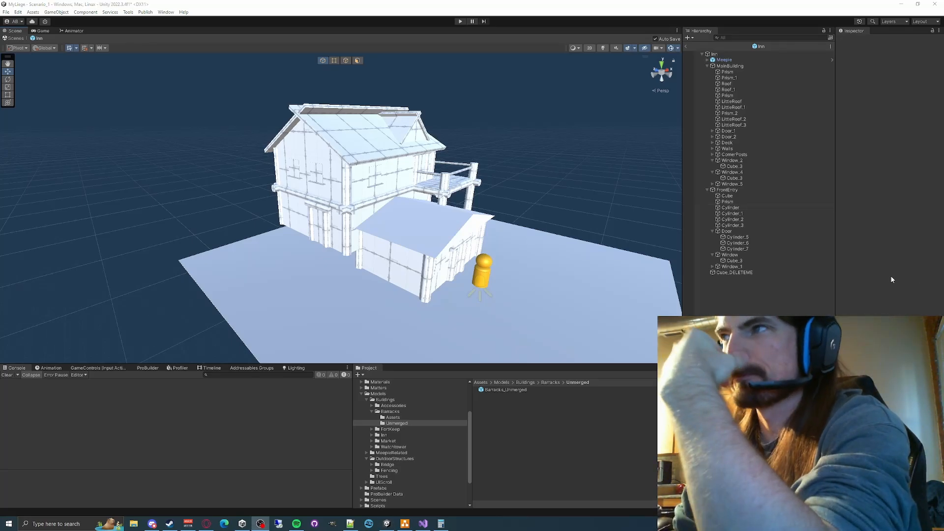
# - Examine the inn from several sides, checking the upper windows, corner posts, beams and deck
pyautogui.moveTo(515, 153); pyautogui.dragTo(556, 157, button='right')
pyautogui.press('w')
pyautogui.press('d')
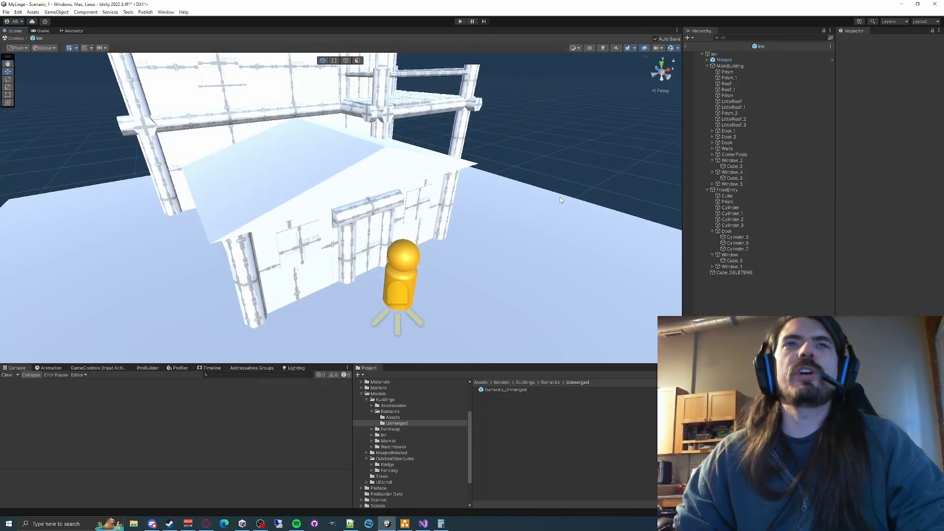
pyautogui.moveTo(561, 200); pyautogui.dragTo(441, 245, button='right')
pyautogui.press('w')
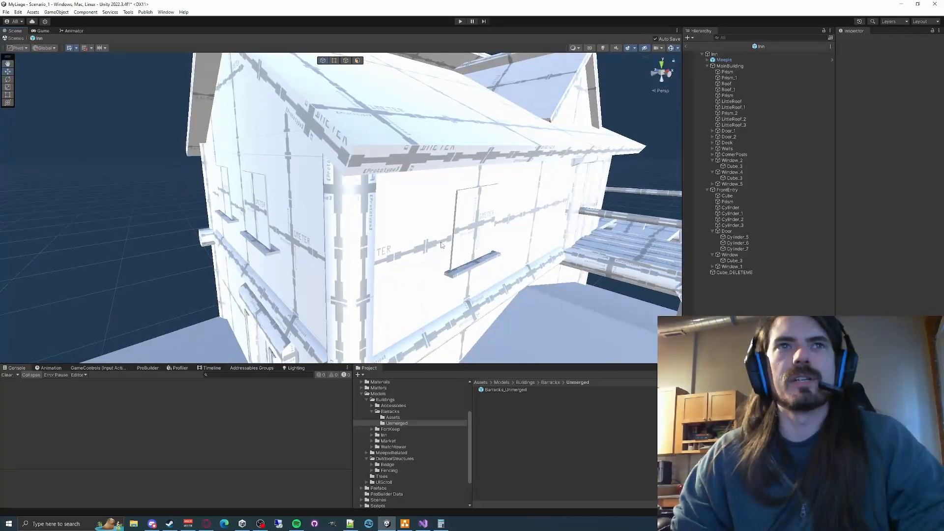
pyautogui.scroll(-10, 441, 245)
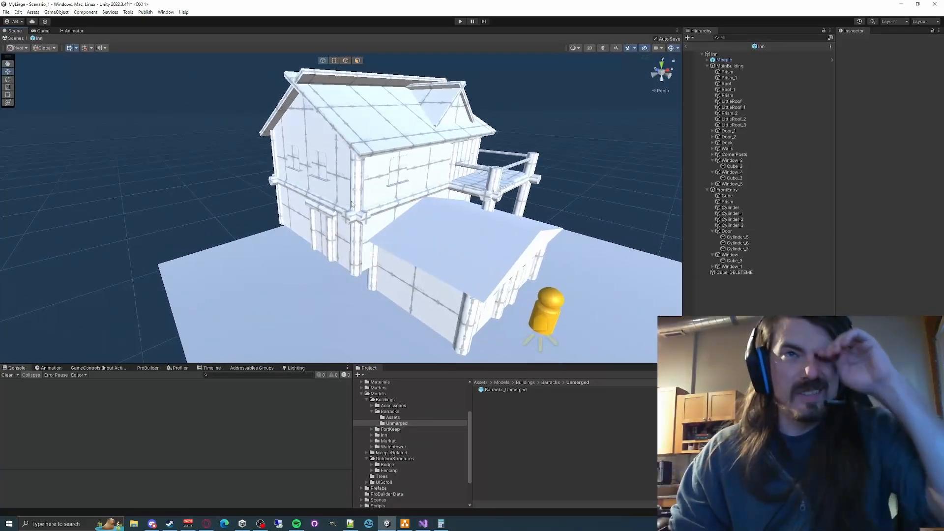
pyautogui.click(358, 200)
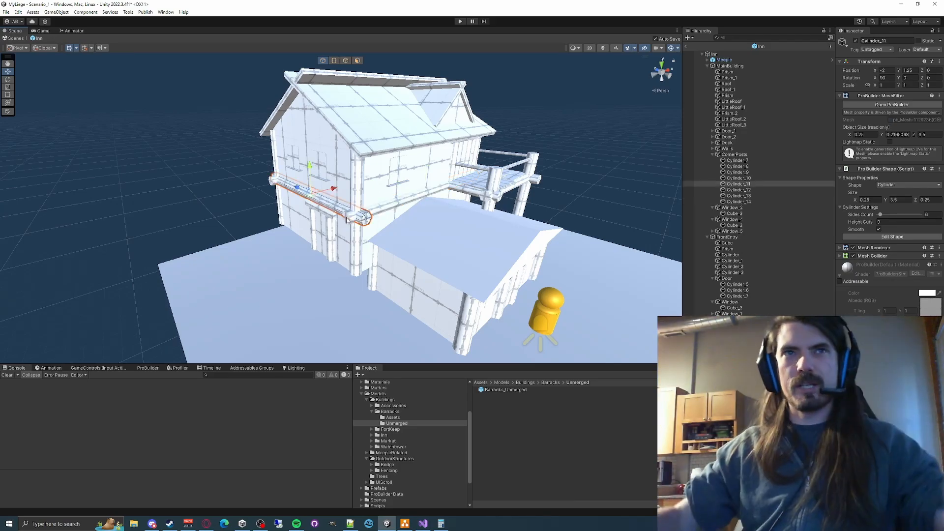
pyautogui.click(552, 143)
pyautogui.scroll(5, 366, 190)
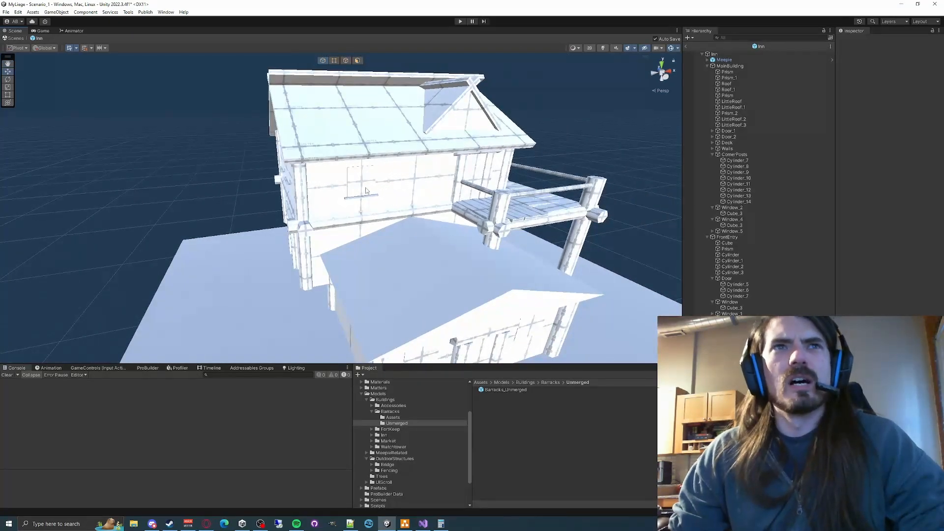
pyautogui.click(366, 190)
pyautogui.press('a')
pyautogui.moveTo(366, 190); pyautogui.dragTo(407, 205, button='right')
pyautogui.click(341, 193)
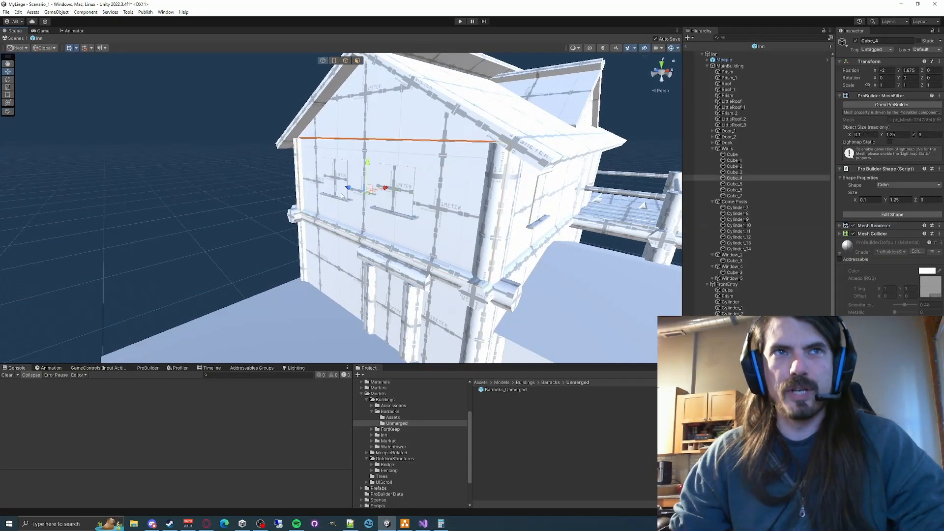
pyautogui.click(217, 181)
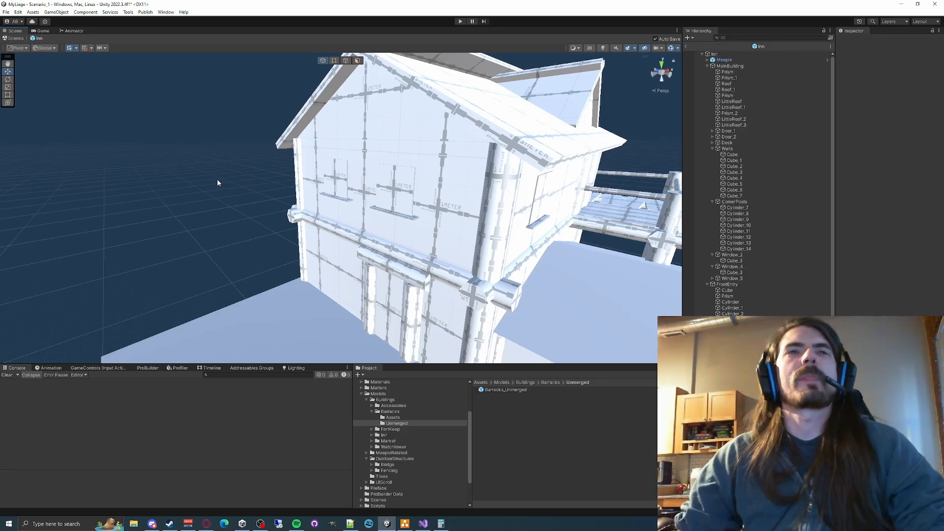
pyautogui.moveTo(293, 204); pyautogui.dragTo(322, 213, button='right')
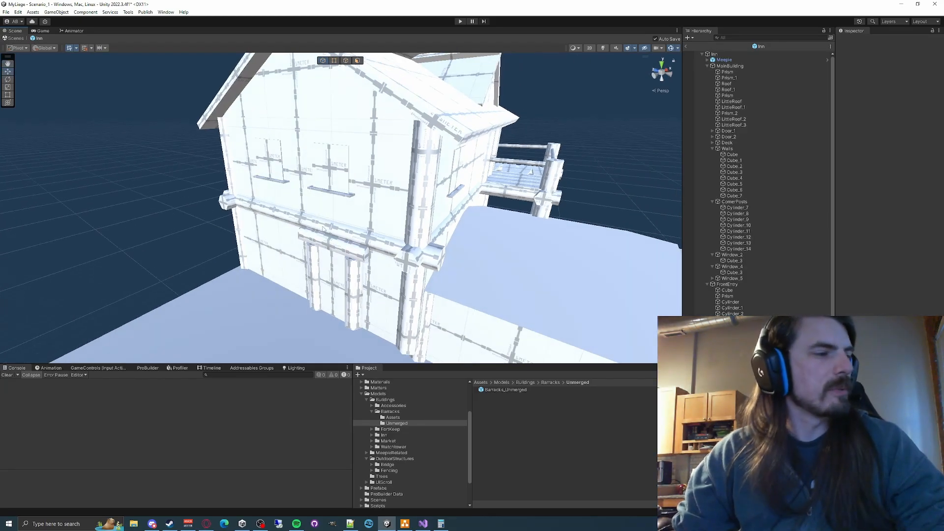
pyautogui.moveTo(328, 246); pyautogui.dragTo(420, 261, button='right')
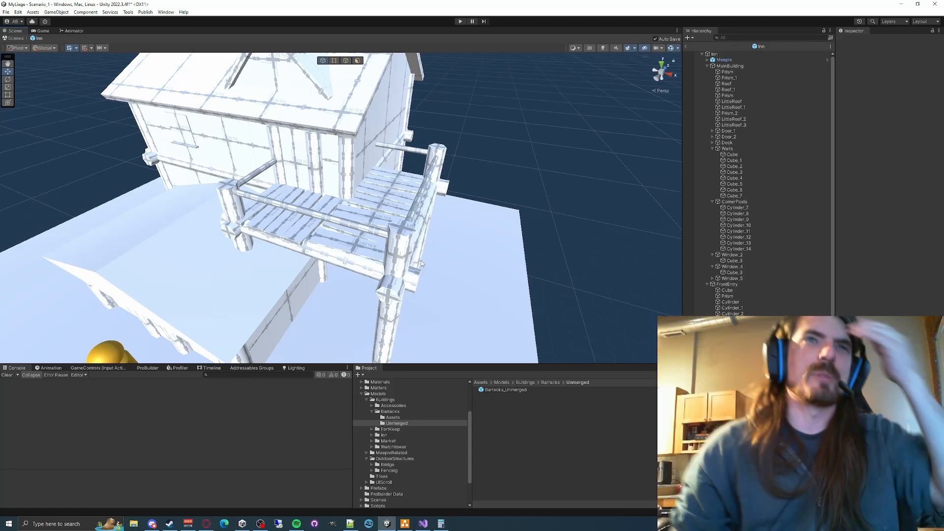
pyautogui.moveTo(516, 219); pyautogui.dragTo(453, 187, button='right')
pyautogui.press('w')
# - Select the front entry's window sill and restore its mesh by undoing the last changes
pyautogui.click(416, 226)
pyautogui.click(415, 229)
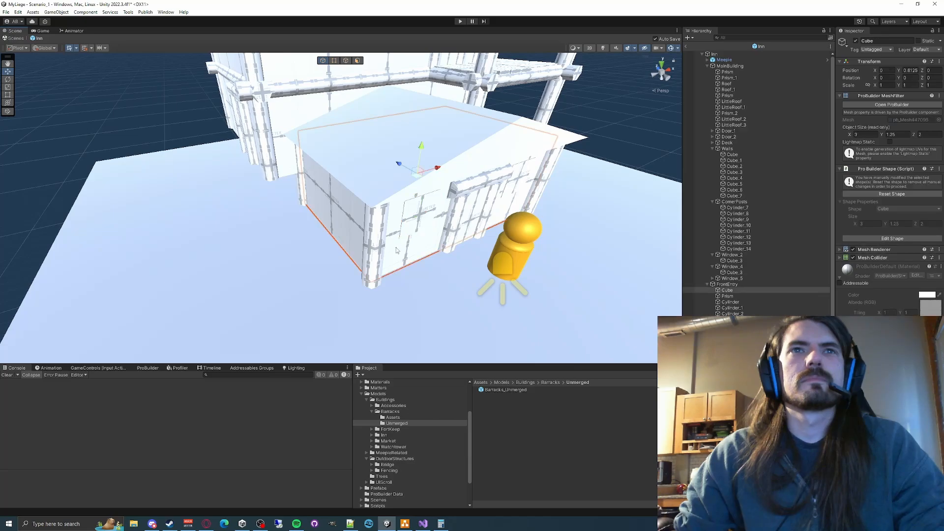
pyautogui.click(415, 230)
pyautogui.click(414, 230)
pyautogui.press('f')
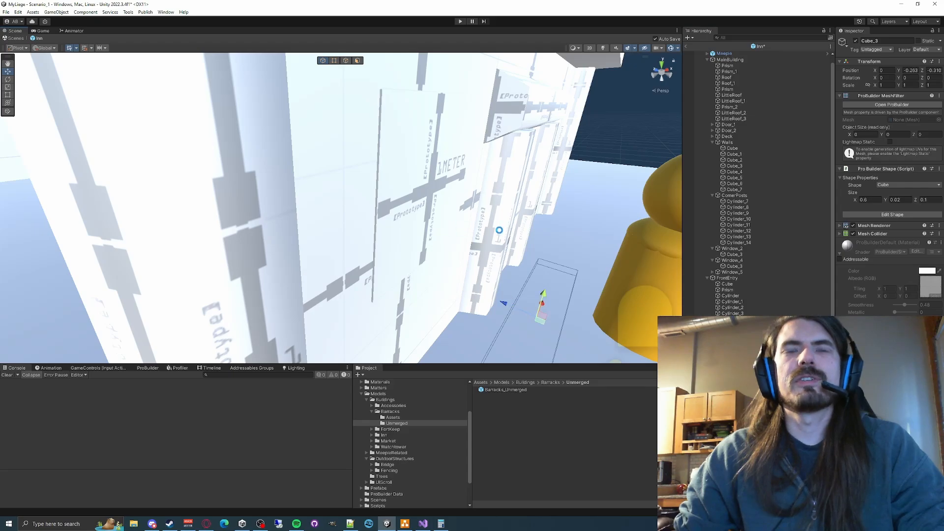
pyautogui.moveTo(499, 230); pyautogui.dragTo(430, 214, button='right')
pyautogui.hotkey('ctrl', 'z')
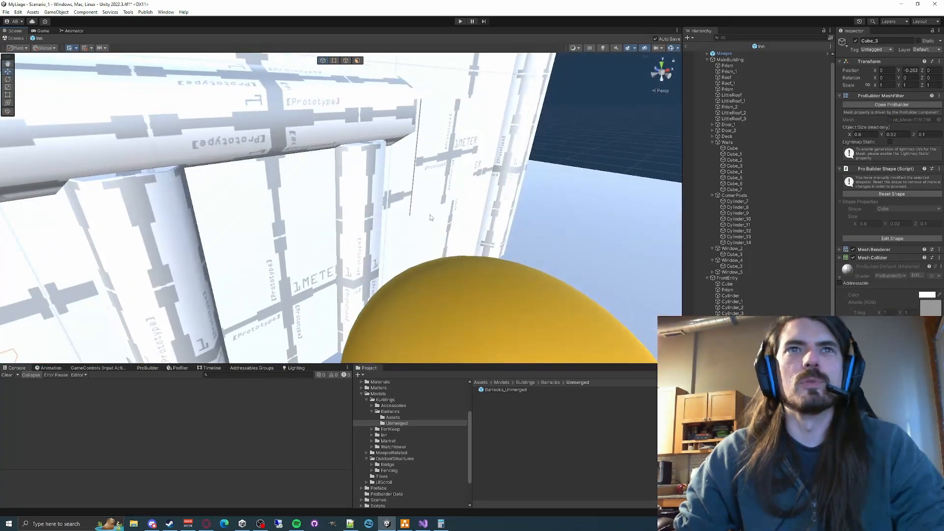
pyautogui.click(431, 206)
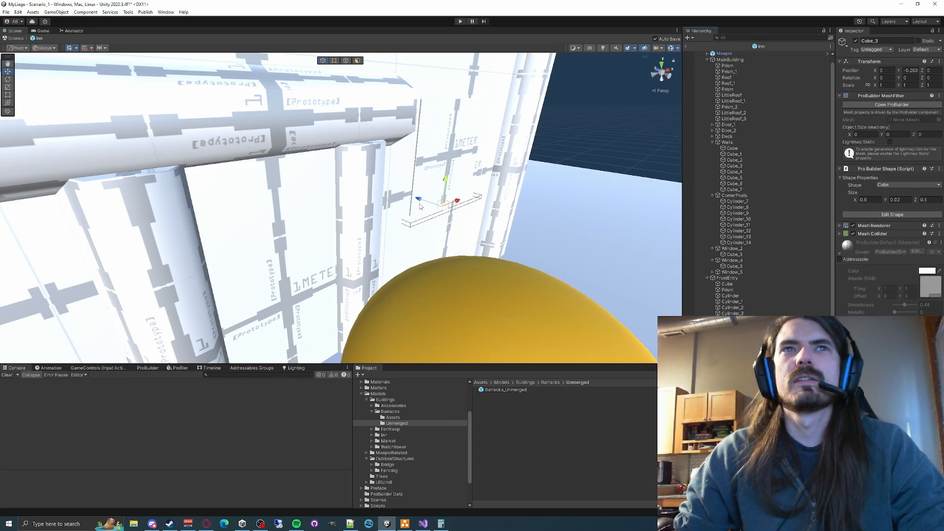
pyautogui.hotkey('ctrl', 'z')
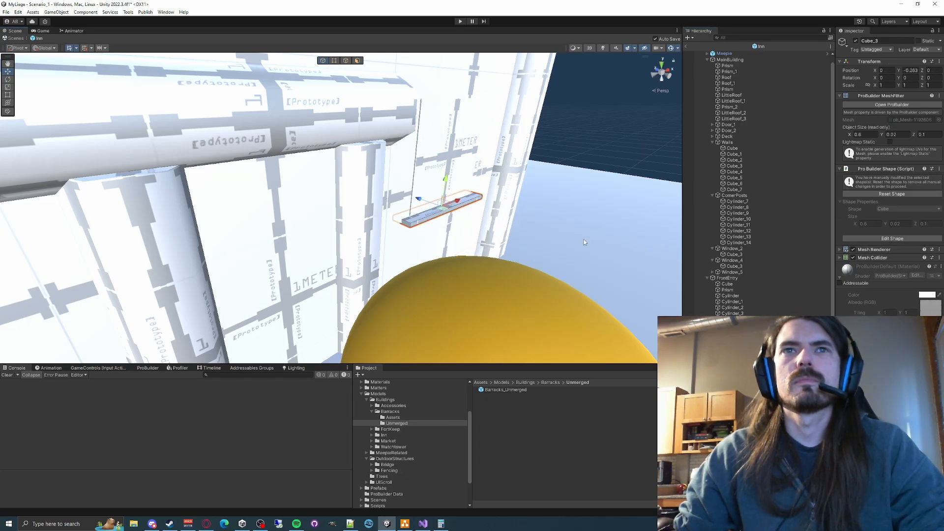
# - Leave the Inn prefab and return to Scenario_1, framing the placed inn
pyautogui.moveTo(583, 239); pyautogui.dragTo(433, 193, button='right')
pyautogui.press('s')
pyautogui.press('w')
pyautogui.press('s')
pyautogui.press('w')
pyautogui.press('s')
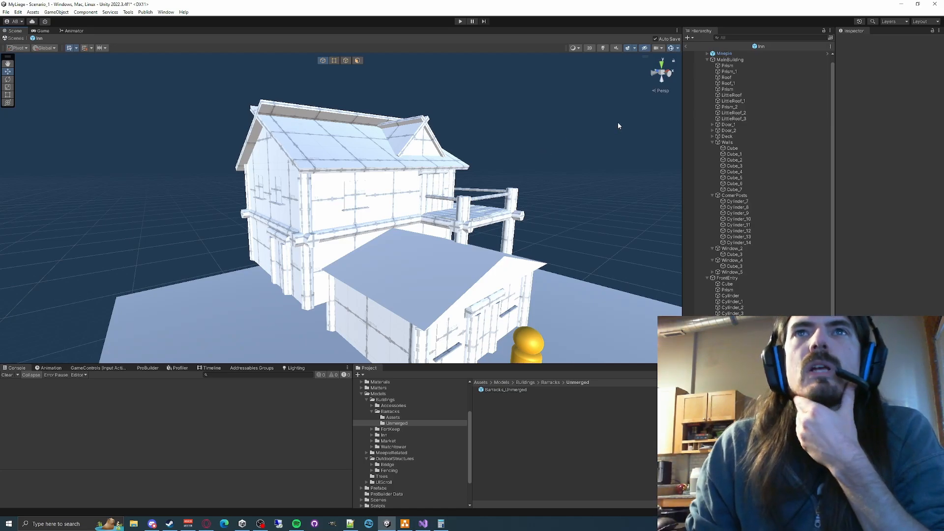
pyautogui.click(685, 47)
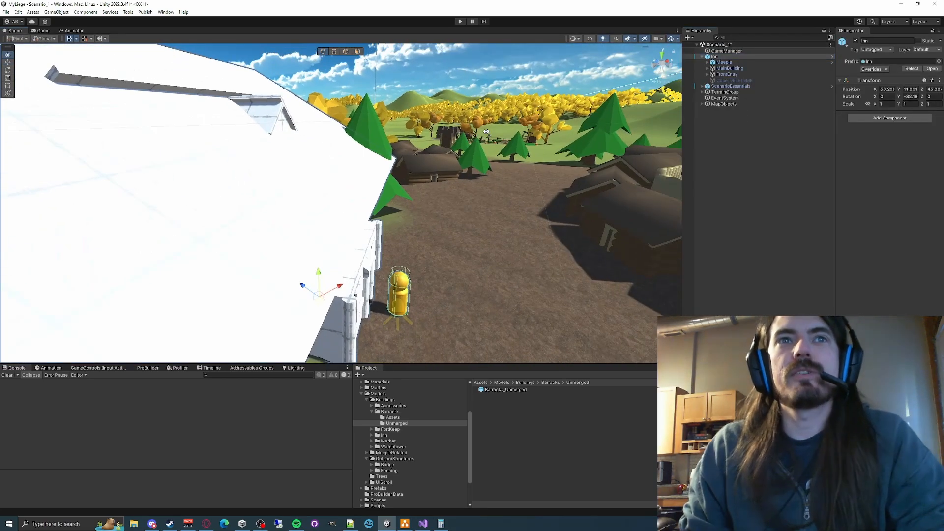
pyautogui.press('s')
pyautogui.moveTo(486, 132); pyautogui.dragTo(426, 118, button='right')
pyautogui.press('a')
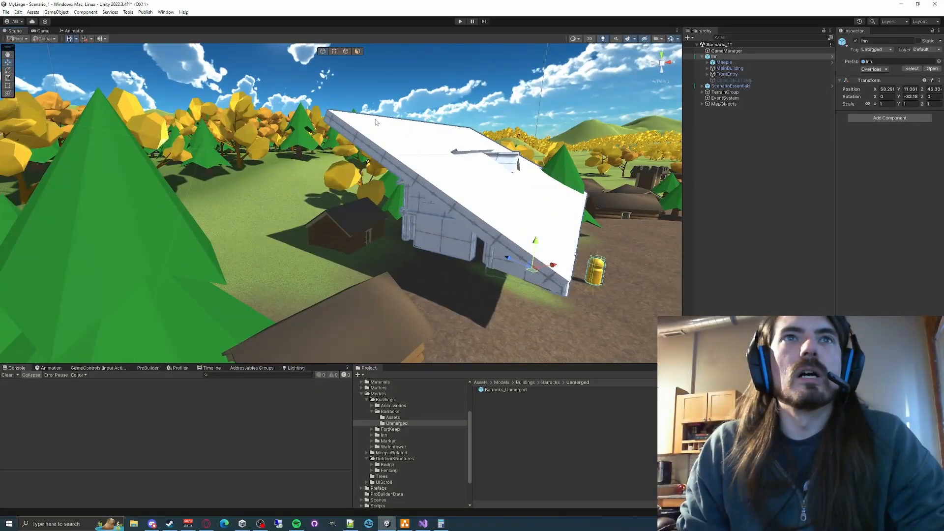
# - Check the placed inn's roof and delete this Inn instance from the scene
pyautogui.click(374, 143)
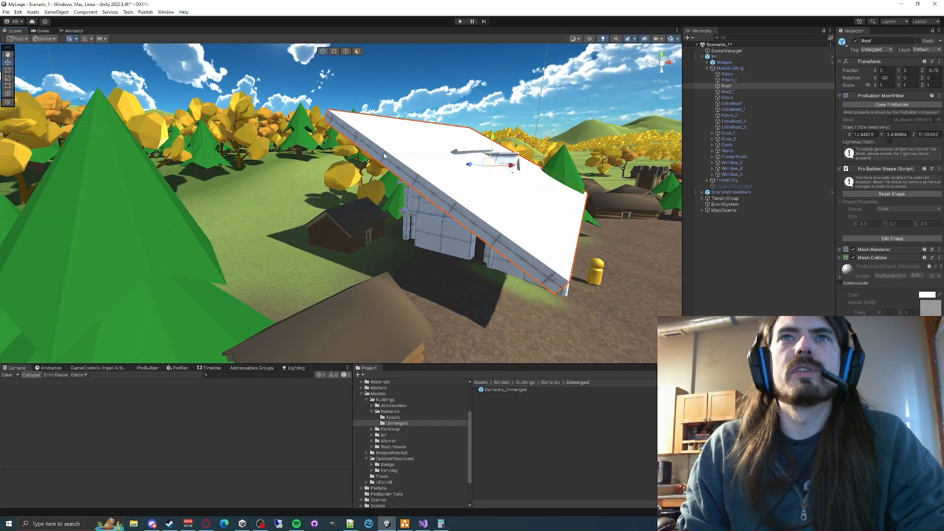
pyautogui.press('w')
pyautogui.moveTo(374, 143); pyautogui.dragTo(300, 207, button='right')
pyautogui.press('a')
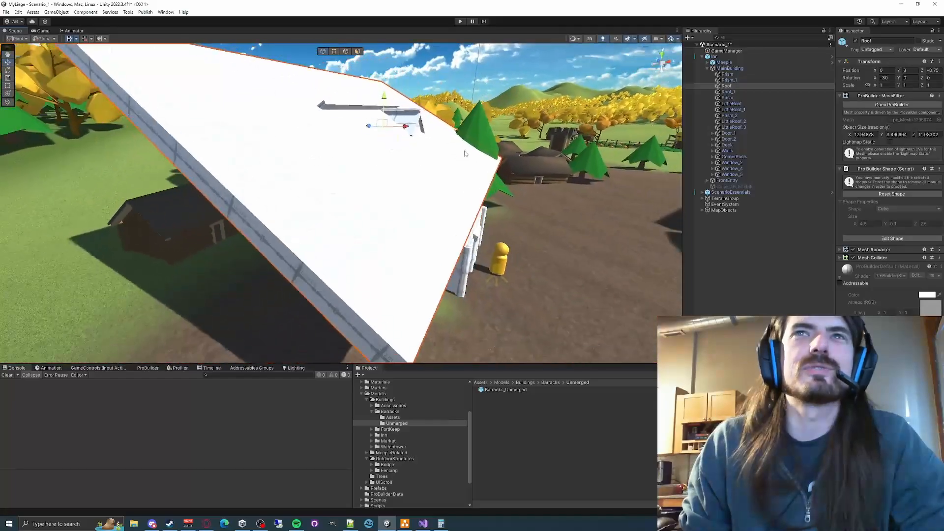
pyautogui.click(723, 70)
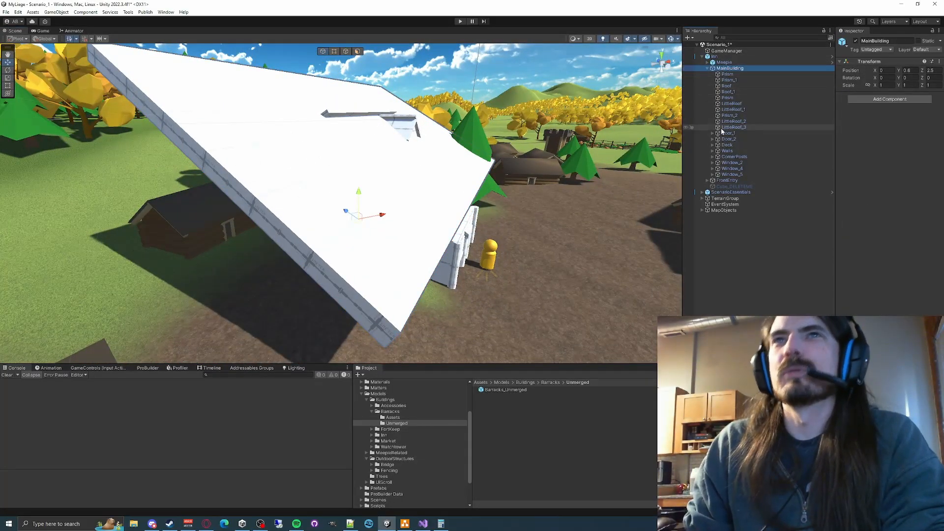
pyautogui.click(716, 57)
pyautogui.press('Delete')
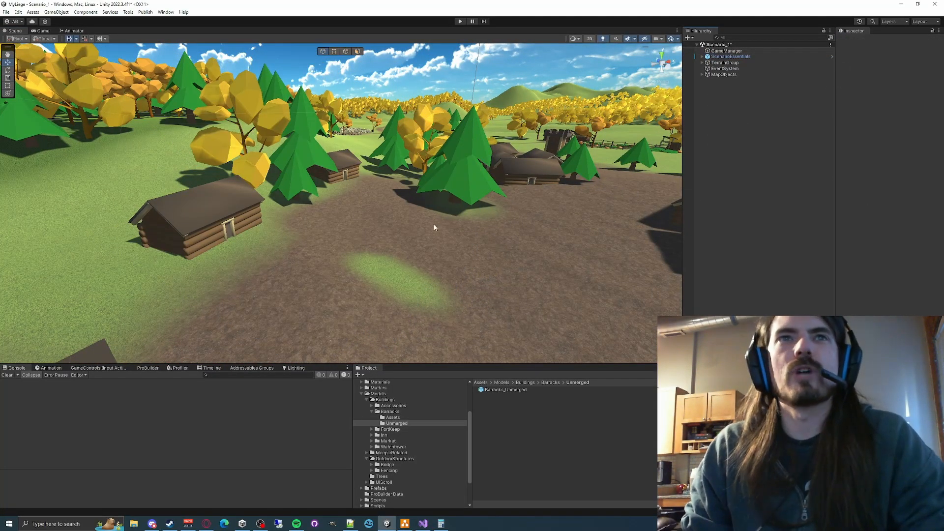
# - Place a fresh Inn prefab from Inn/Unmerged on the village ground and disable its Cube_DELETEME object
pyautogui.moveTo(433, 227); pyautogui.dragTo(435, 331, button='right')
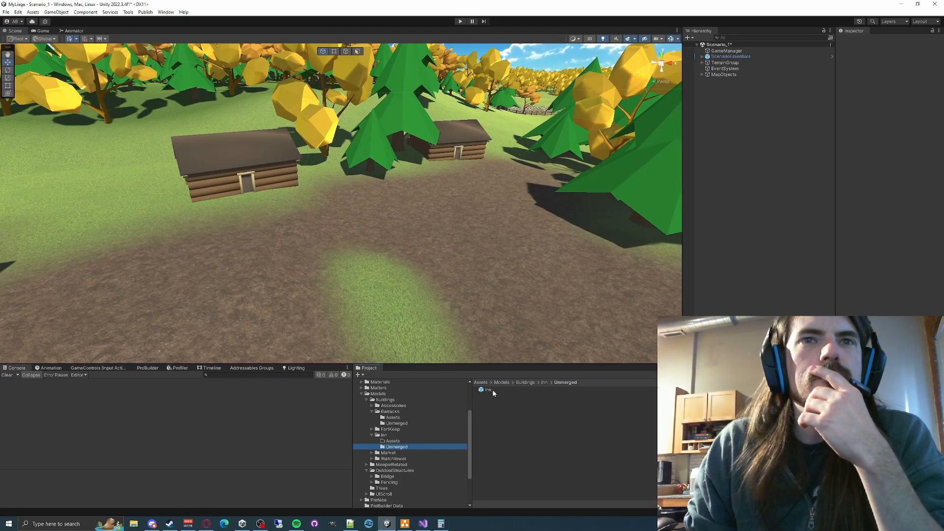
pyautogui.moveTo(491, 391); pyautogui.dragTo(449, 251)
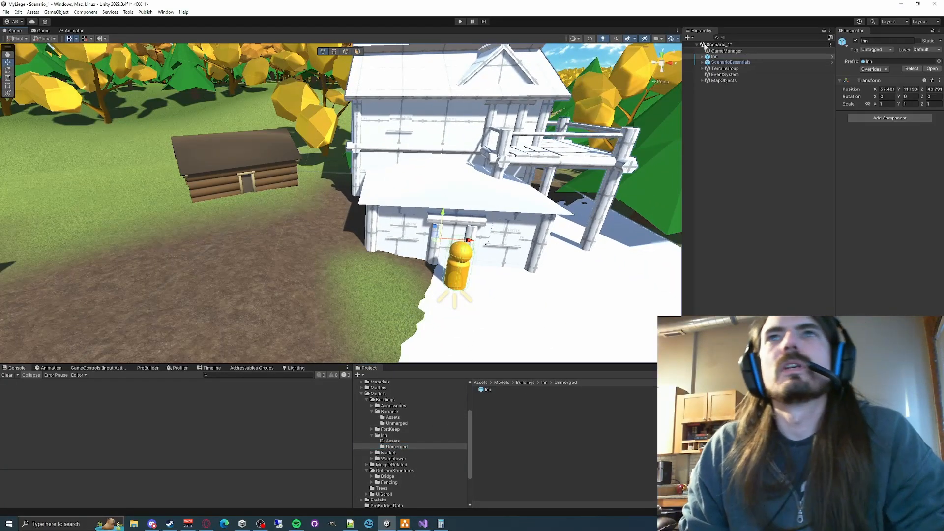
pyautogui.click(702, 57)
pyautogui.click(737, 80)
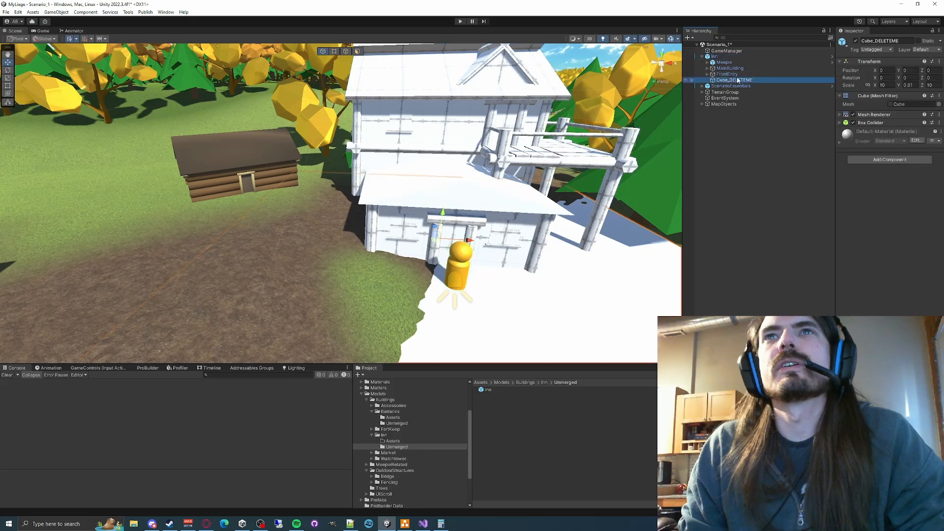
pyautogui.click(855, 41)
pyautogui.moveTo(403, 177); pyautogui.dragTo(429, 241, button='right')
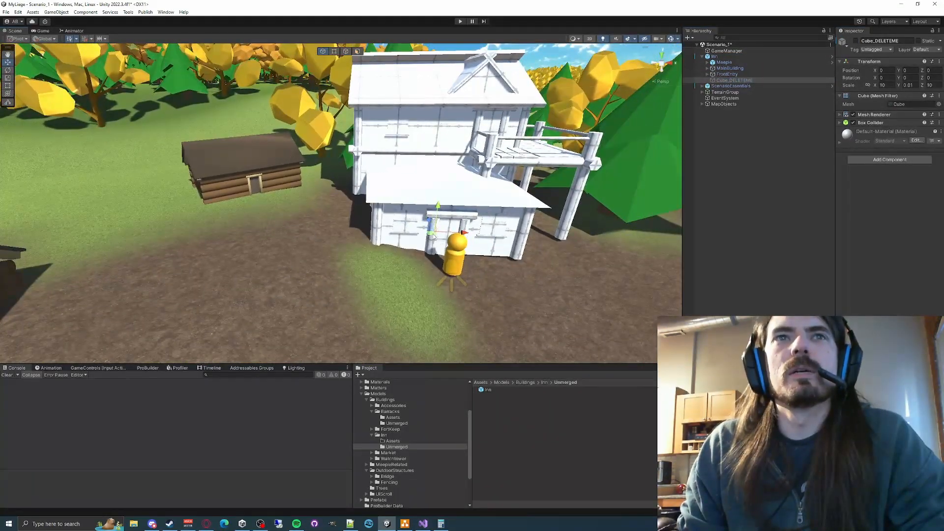
# - Rotate the inn about -36° around Y and move it to about X 58.6, Z 45.26
pyautogui.click(713, 57)
pyautogui.moveTo(433, 238); pyautogui.dragTo(493, 316)
pyautogui.press('e')
pyautogui.moveTo(493, 316); pyautogui.dragTo(413, 286, button='right')
pyautogui.press('s')
pyautogui.press('w')
pyautogui.moveTo(403, 271); pyautogui.dragTo(409, 260)
pyautogui.moveTo(336, 246); pyautogui.dragTo(444, 248, button='right')
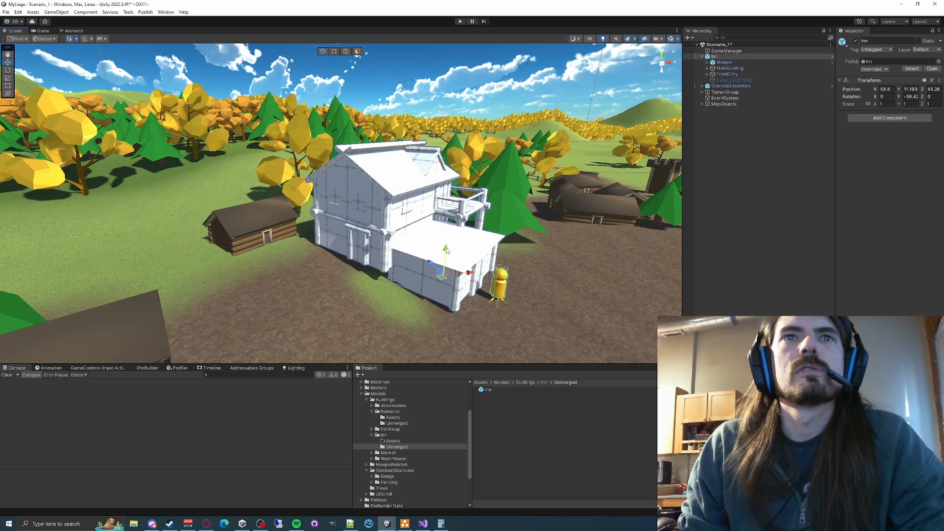
# - Lower the inn into the ground to about Y 10.98 and shift it to about X 58.48, Z 44.95
pyautogui.moveTo(446, 250); pyautogui.dragTo(447, 251)
pyautogui.moveTo(446, 251); pyautogui.dragTo(483, 261, button='right')
pyautogui.scroll(8, 465, 252)
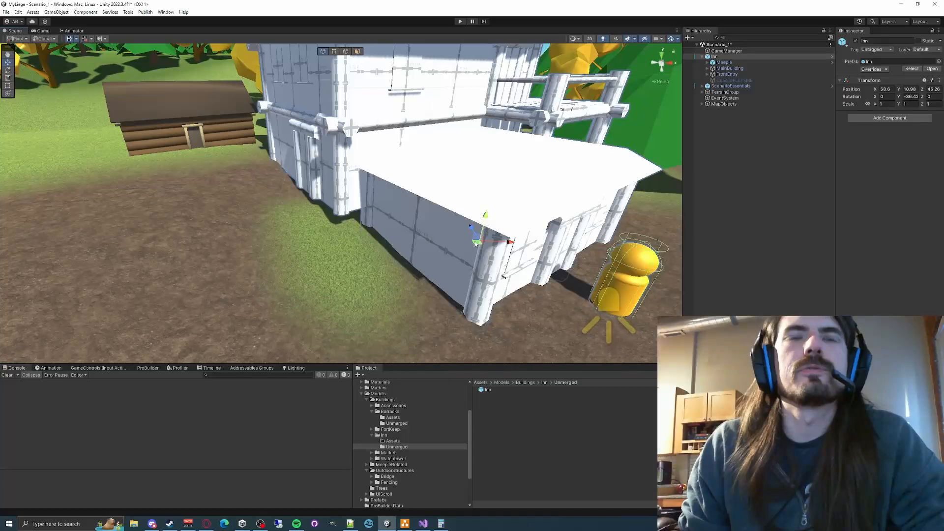
pyautogui.moveTo(475, 243)
pyautogui.mouseDown()
pyautogui.moveTo(443, 232)
pyautogui.moveTo(474, 253)
pyautogui.mouseUp()
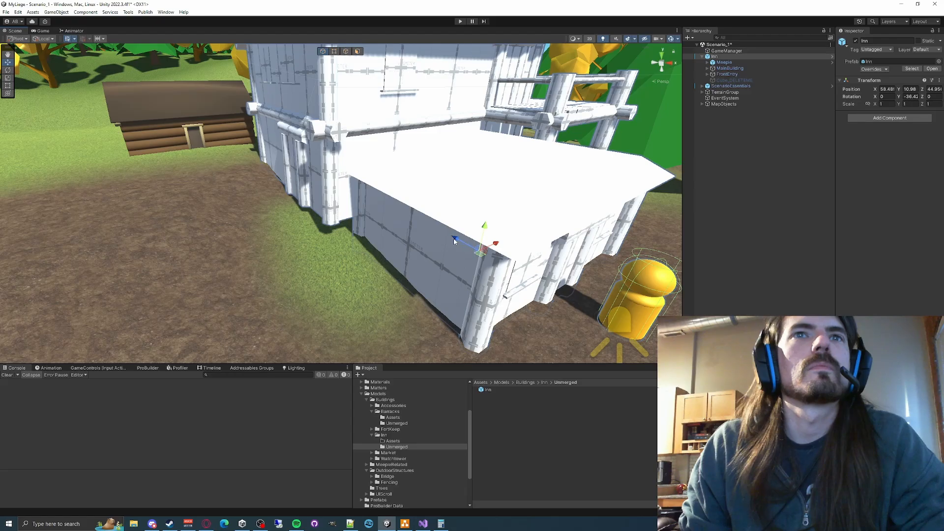
# - Slide the inn along its local axes to about X 58.25, Z 48.35, back toward the cabins
pyautogui.moveTo(454, 240); pyautogui.dragTo(381, 209)
pyautogui.press('s')
pyautogui.moveTo(369, 210); pyautogui.dragTo(345, 220, button='right')
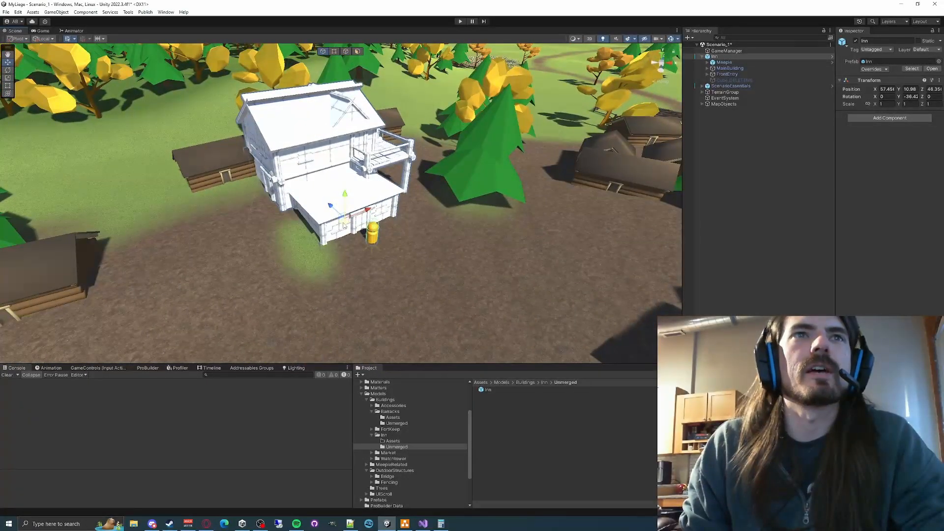
pyautogui.moveTo(345, 225); pyautogui.dragTo(367, 226)
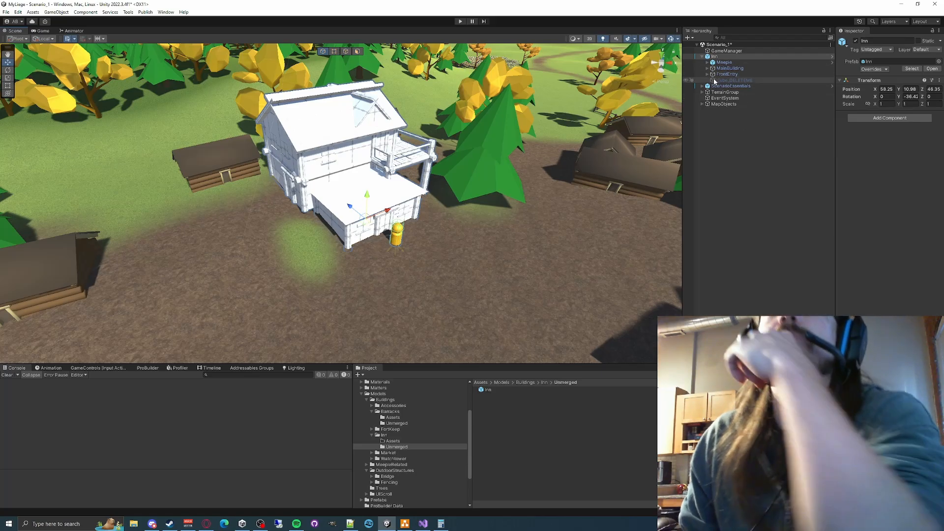
# - Find Tree_Small_Inn in the town's Trees group under MapObjects and enable it
pyautogui.click(703, 104)
pyautogui.click(711, 128)
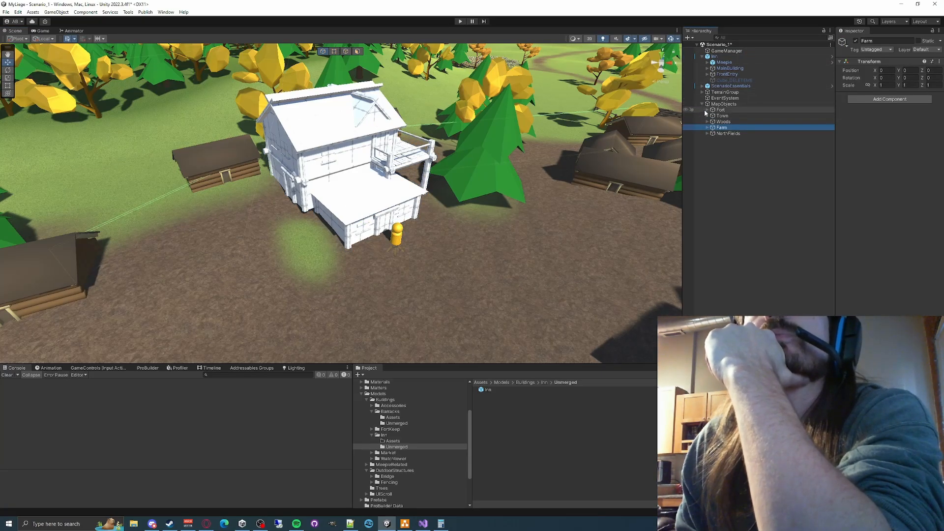
pyautogui.click(707, 116)
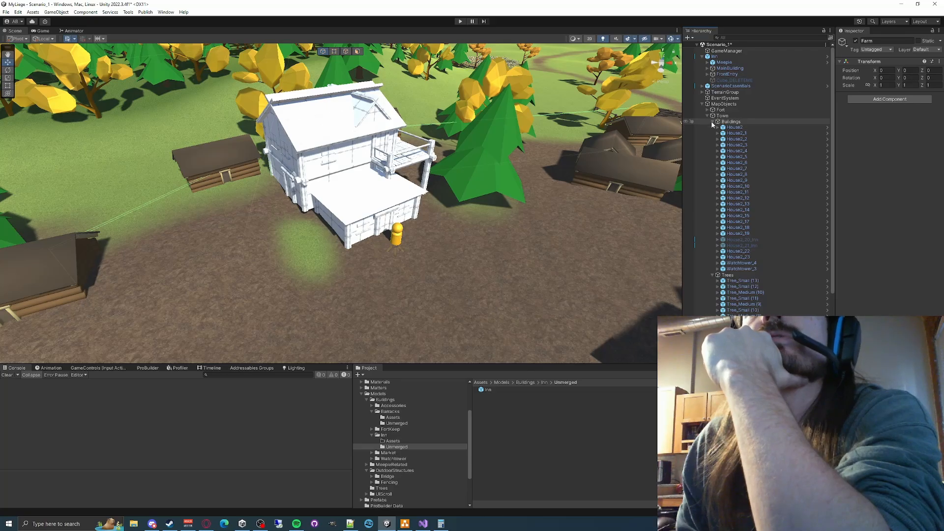
pyautogui.click(712, 122)
pyautogui.click(742, 263)
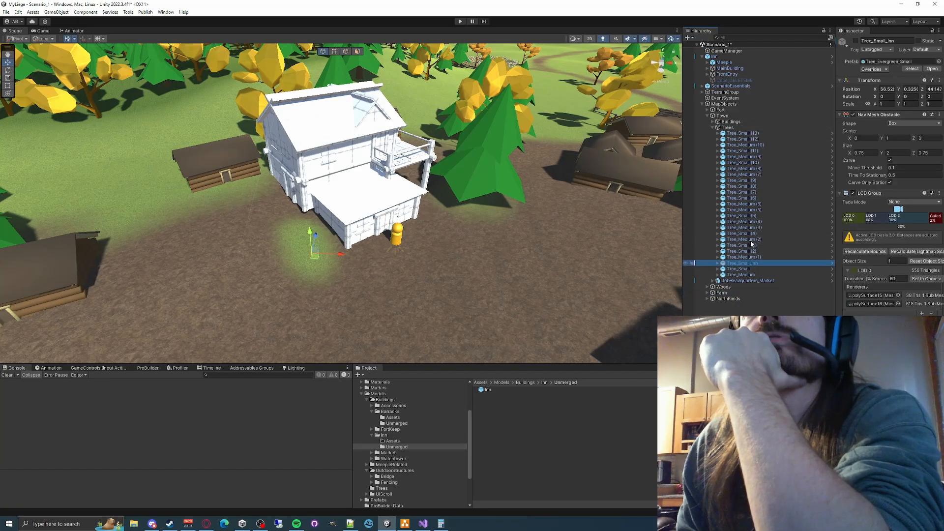
pyautogui.click(856, 41)
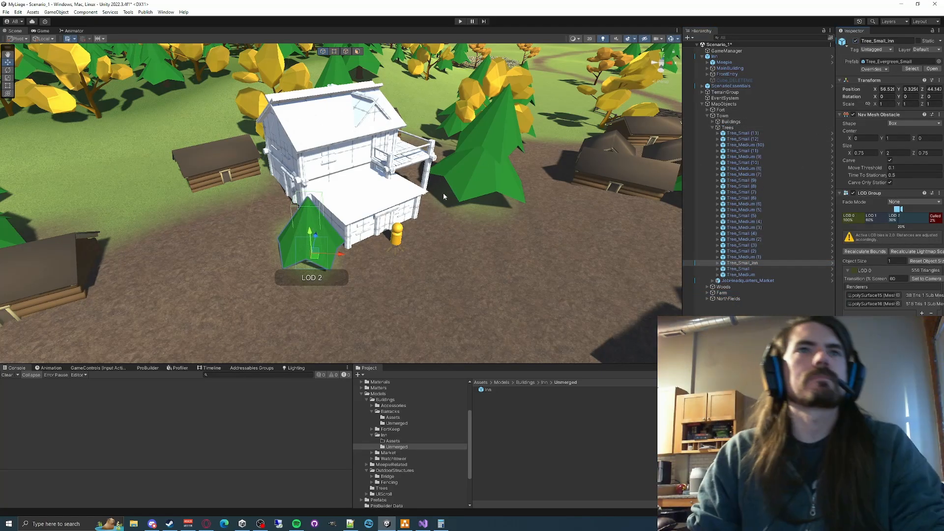
# - Move Tree_Small_Inn away from the inn's front corner to about X 56.39, Z 43.89
pyautogui.press('w')
pyautogui.moveTo(444, 196)
pyautogui.mouseDown(button='right')
pyautogui.moveTo(438, 209)
pyautogui.moveTo(445, 202)
pyautogui.moveTo(435, 197)
pyautogui.moveTo(440, 212)
pyautogui.mouseUp(button='right')
pyautogui.press('s')
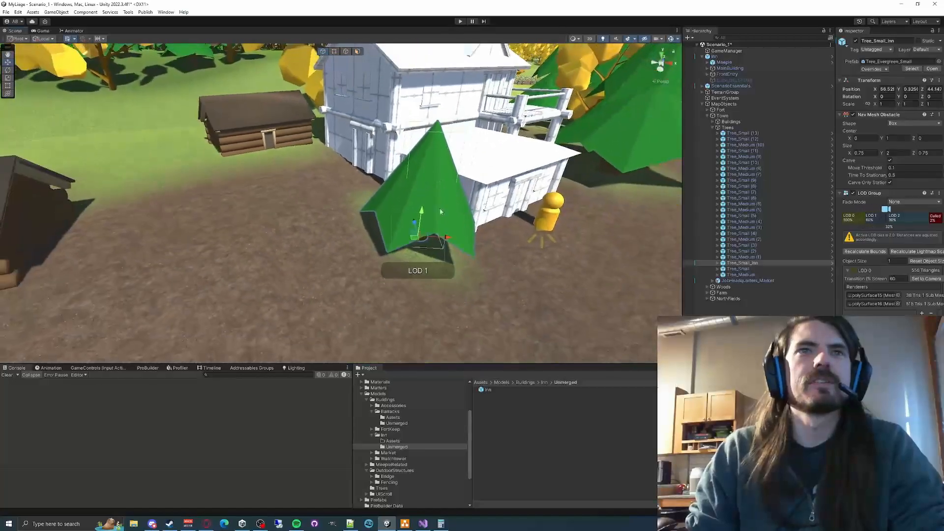
pyautogui.moveTo(416, 239); pyautogui.dragTo(409, 246)
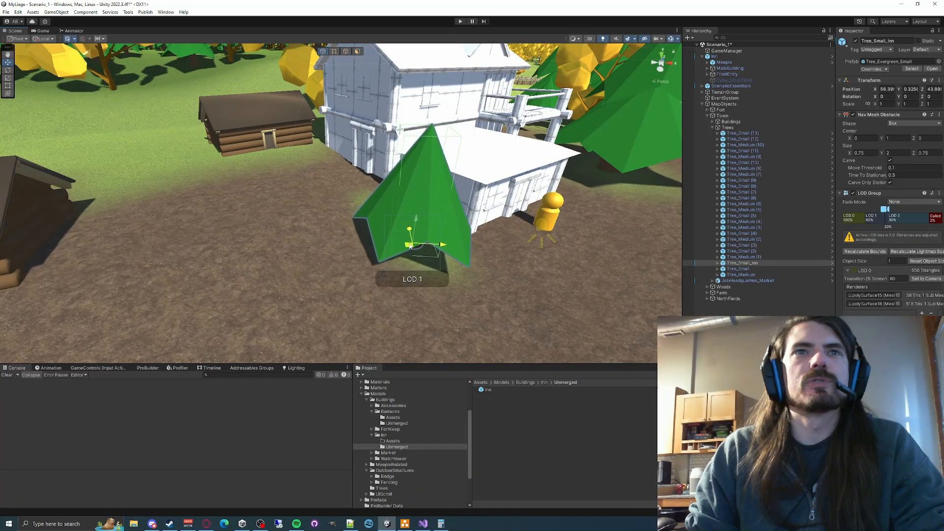
# - Examine how the inn's side walls and posts meet the ground and how the building sits among the cabins and trees
pyautogui.moveTo(410, 246); pyautogui.dragTo(514, 211, button='right')
pyautogui.press('w')
pyautogui.press('s')
pyautogui.press('s')
pyautogui.press('w')
pyautogui.press('s')
pyautogui.press('a')
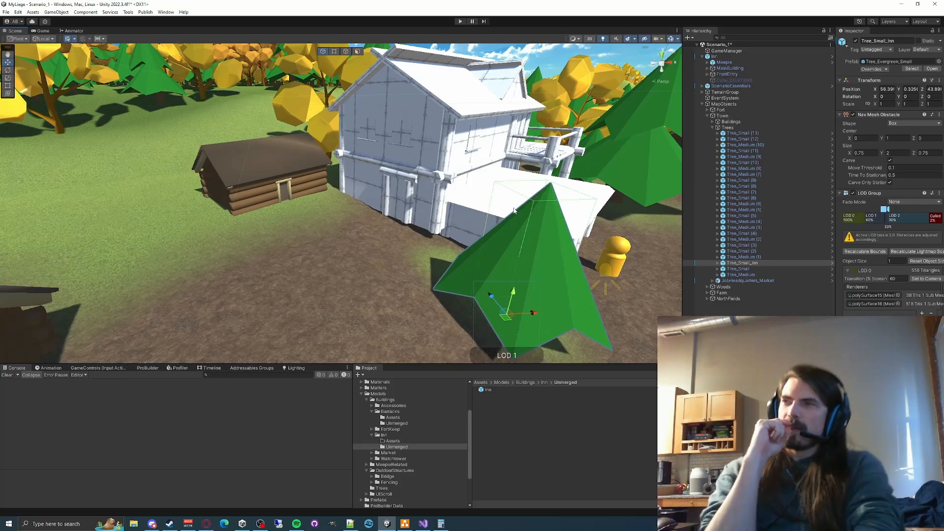
pyautogui.press('w')
pyautogui.moveTo(513, 211); pyautogui.dragTo(355, 228, button='right')
pyautogui.press('s')
pyautogui.moveTo(532, 311); pyautogui.dragTo(566, 296, button='right')
pyautogui.press('d')
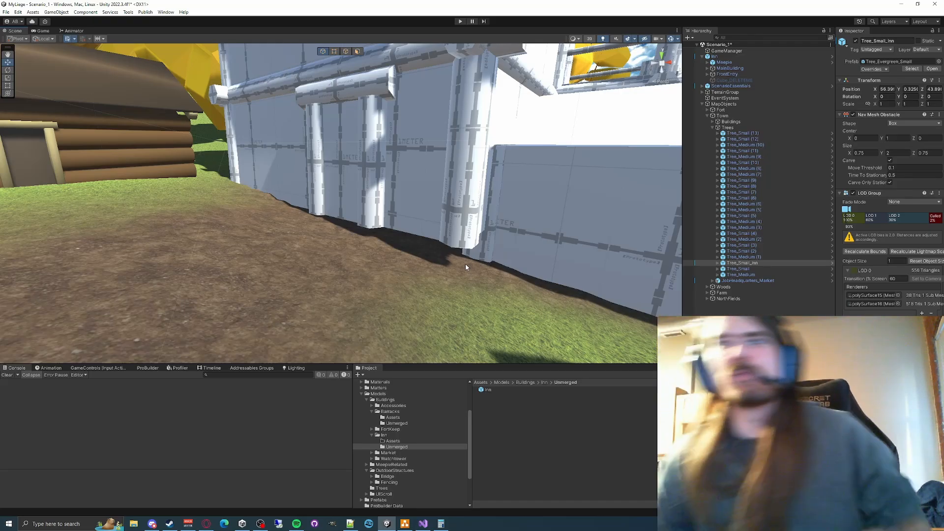
pyautogui.moveTo(408, 252); pyautogui.dragTo(274, 216, button='right')
pyautogui.moveTo(270, 220); pyautogui.dragTo(337, 167, button='right')
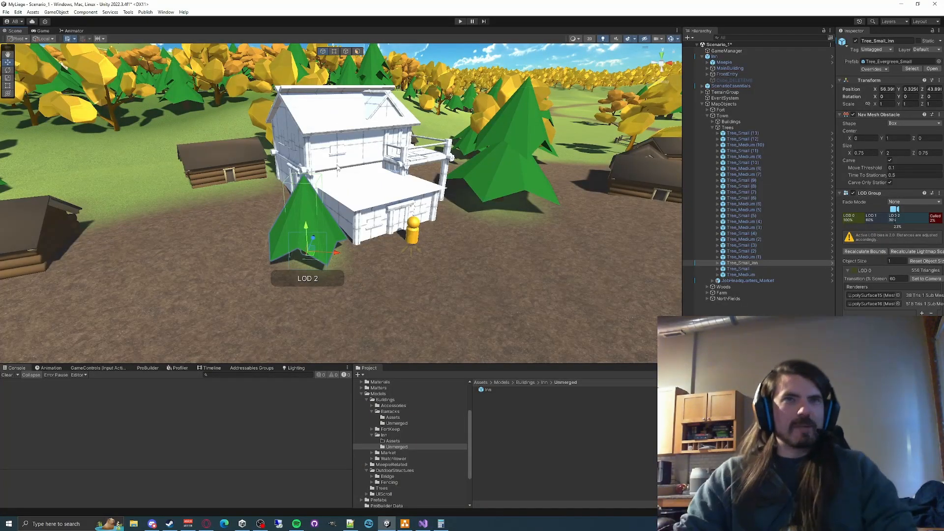
pyautogui.moveTo(337, 167); pyautogui.dragTo(451, 132, button='right')
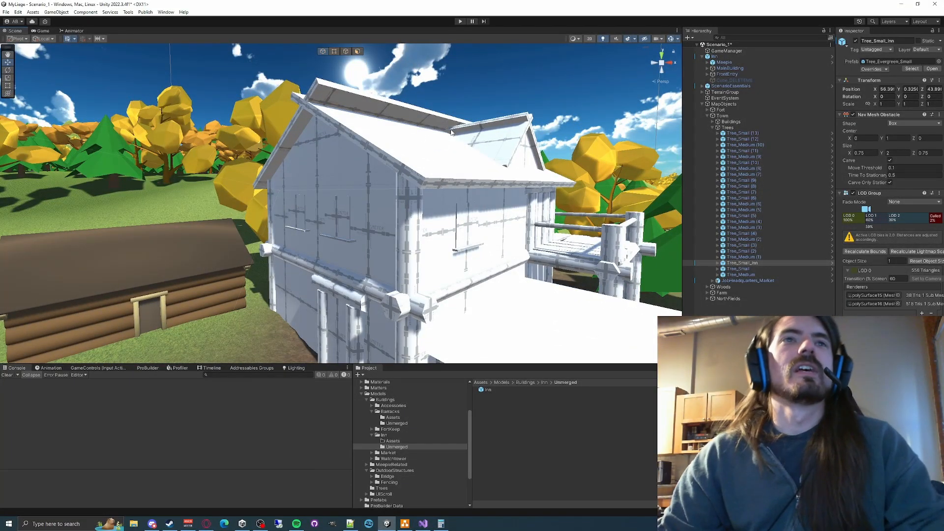
# - Examine the inn's interior walls and floor levels, picking individual wall pieces such as Cube_2
pyautogui.moveTo(439, 252); pyautogui.dragTo(501, 226, button='right')
pyautogui.click(209, 230)
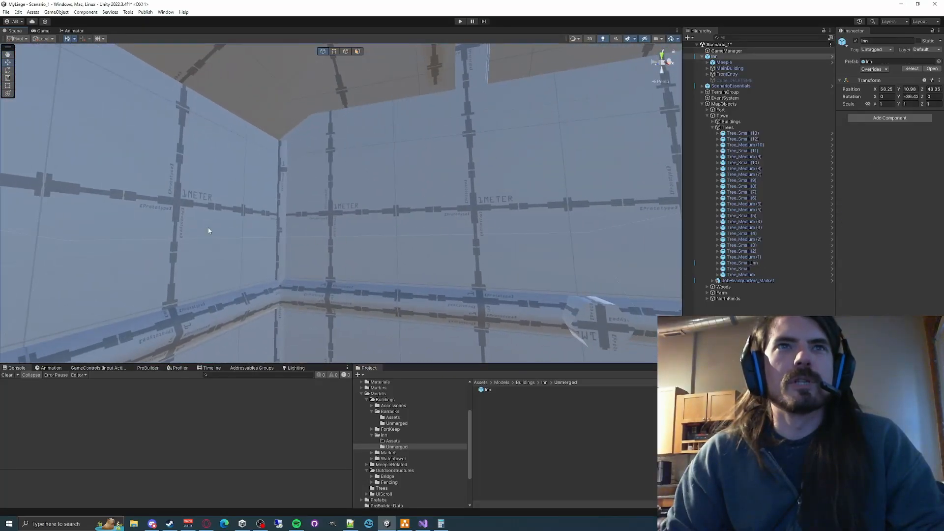
pyautogui.click(217, 208)
pyautogui.moveTo(218, 207); pyautogui.dragTo(278, 256, button='right')
pyautogui.click(198, 293)
pyautogui.click(198, 293)
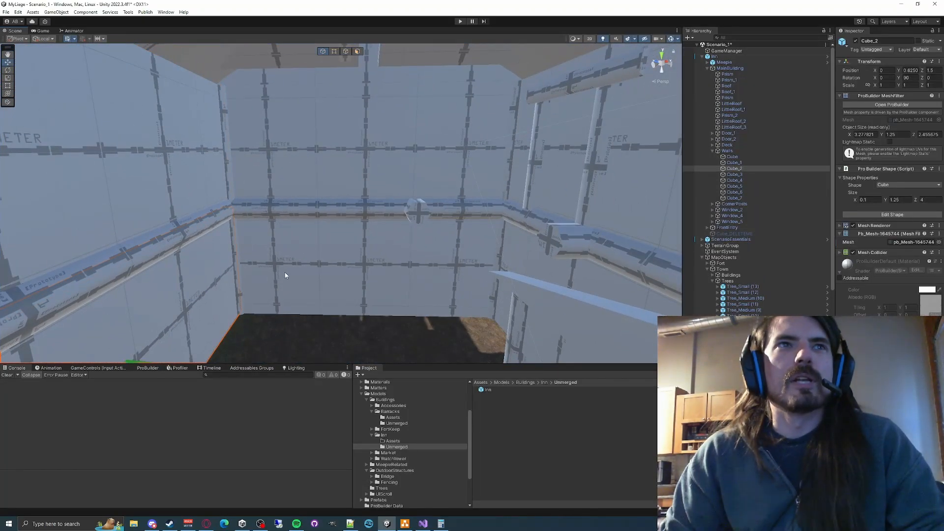
pyautogui.click(318, 177)
pyautogui.click(327, 170)
pyautogui.moveTo(327, 171); pyautogui.dragTo(406, 162, button='right')
pyautogui.click(446, 173)
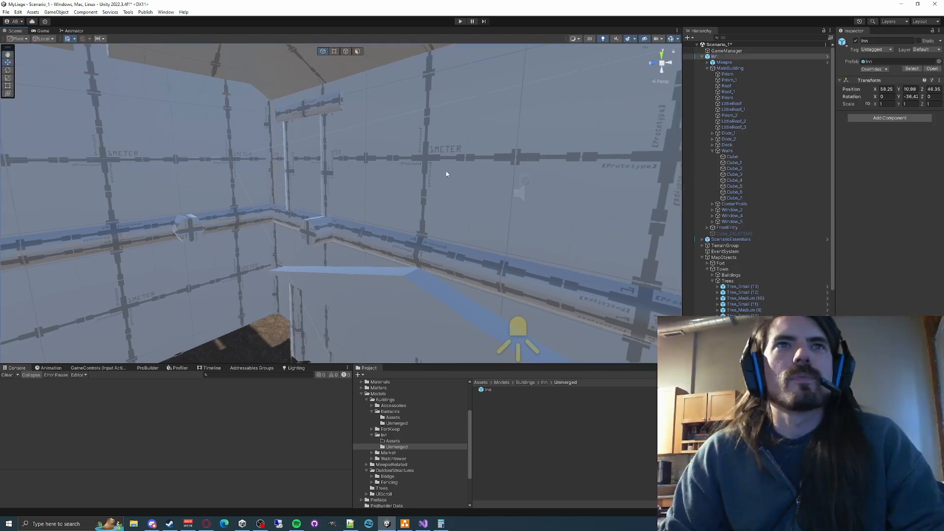
pyautogui.moveTo(343, 217); pyautogui.dragTo(186, 245, button='right')
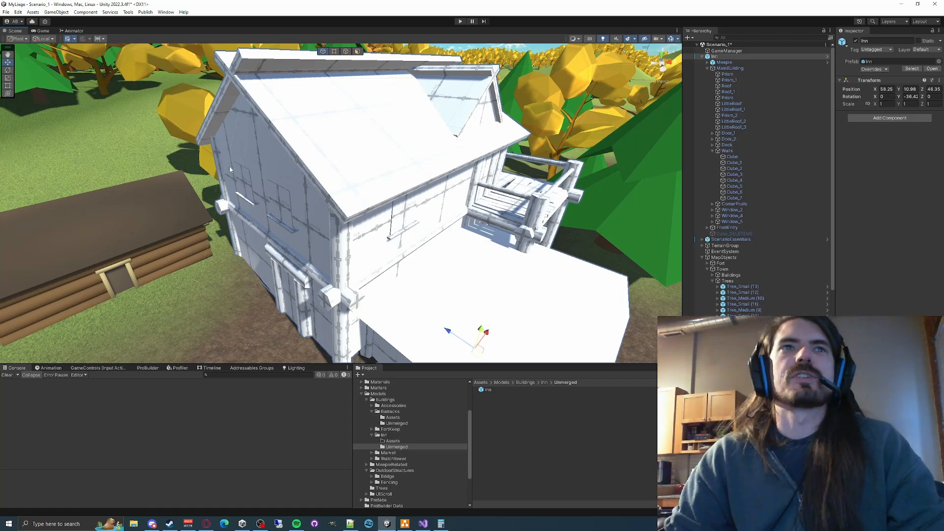
pyautogui.moveTo(229, 166); pyautogui.dragTo(199, 189, button='right')
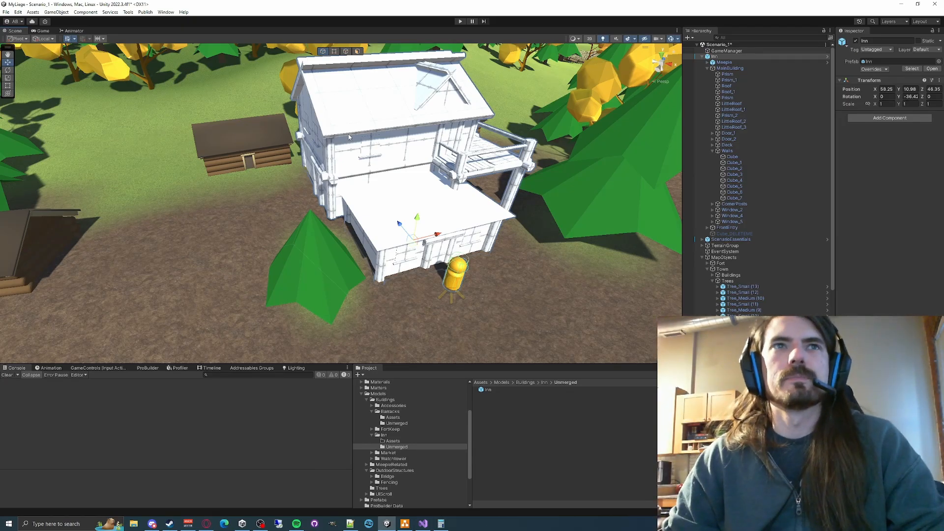
# - Examine the Fort_Keep building and its stone base as a reference
pyautogui.moveTo(351, 145); pyautogui.dragTo(511, 130, button='right')
pyautogui.click(368, 233)
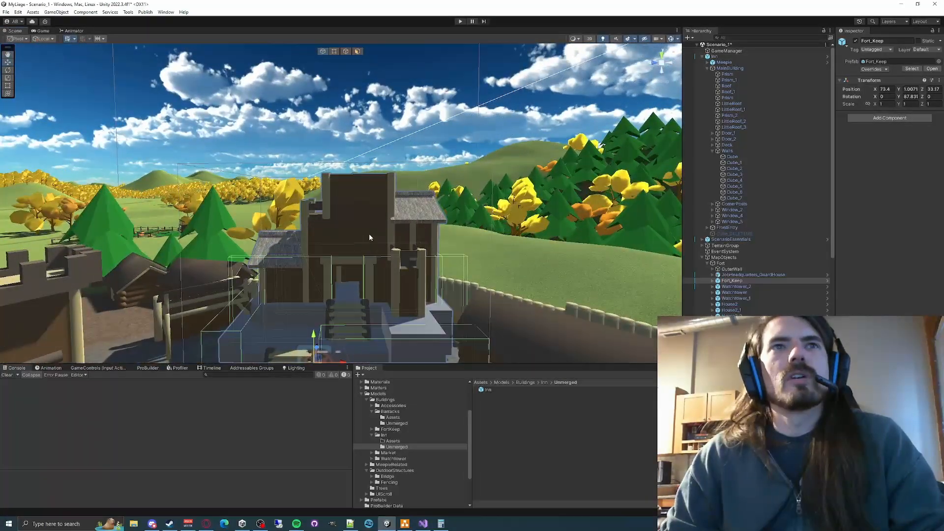
pyautogui.moveTo(282, 232); pyautogui.dragTo(302, 249, button='right')
pyautogui.click(337, 250)
pyautogui.click(336, 258)
pyautogui.click(283, 239)
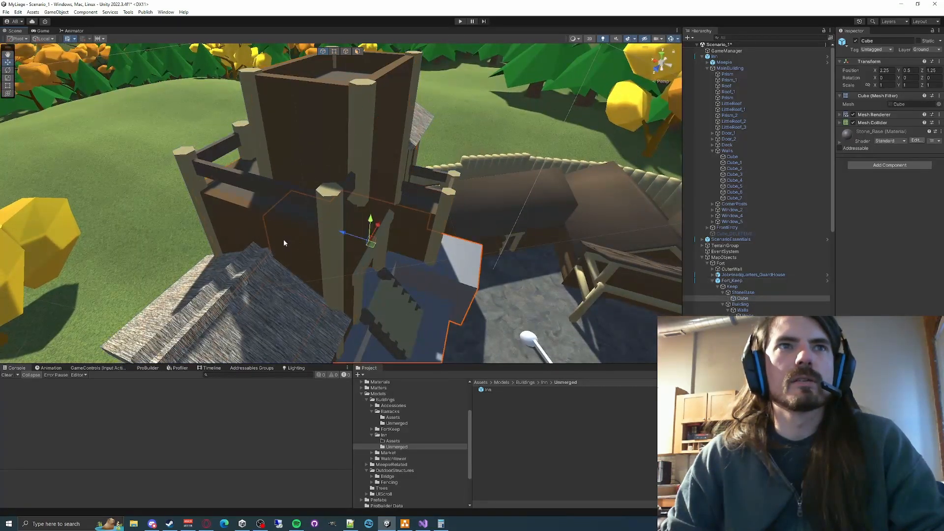
pyautogui.click(284, 241)
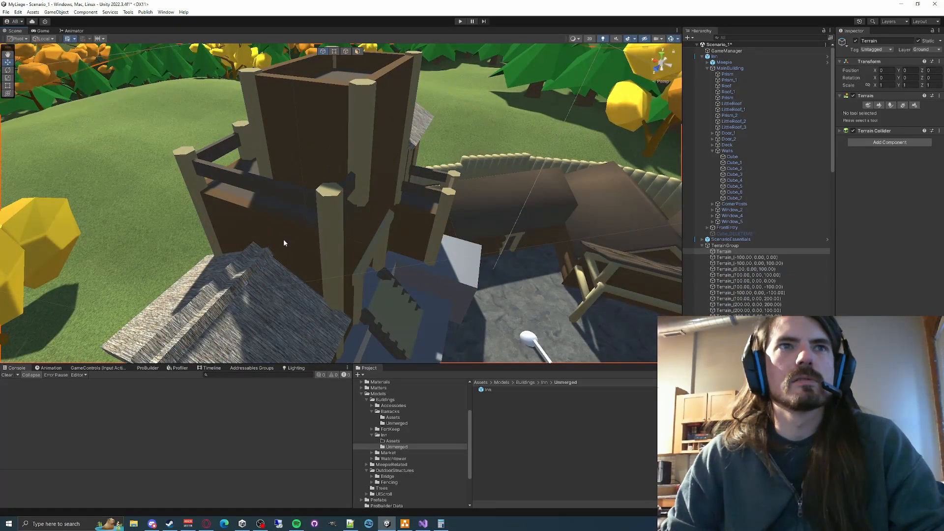
# - Collapse the TerrainGroup and Inn hierarchies and inspect the Walls mesh inside Fort_Keep's Building group
pyautogui.click(702, 246)
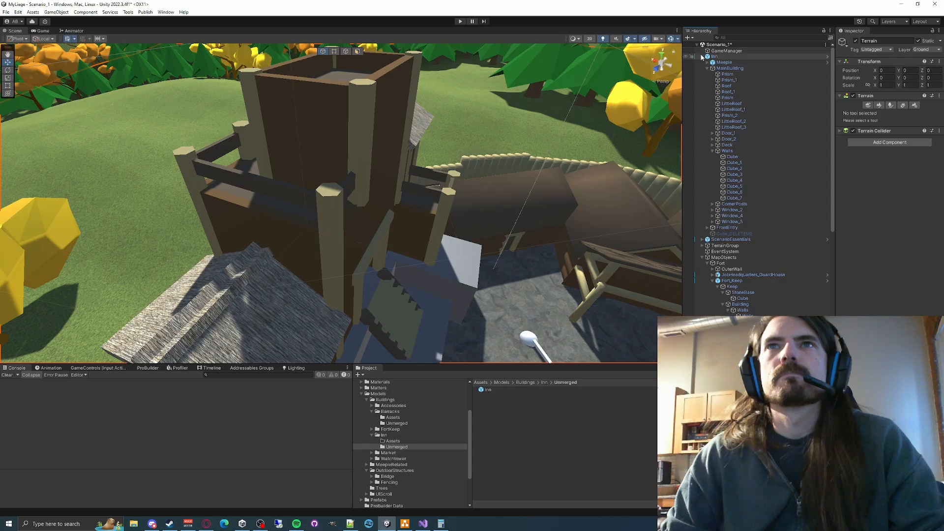
pyautogui.click(702, 57)
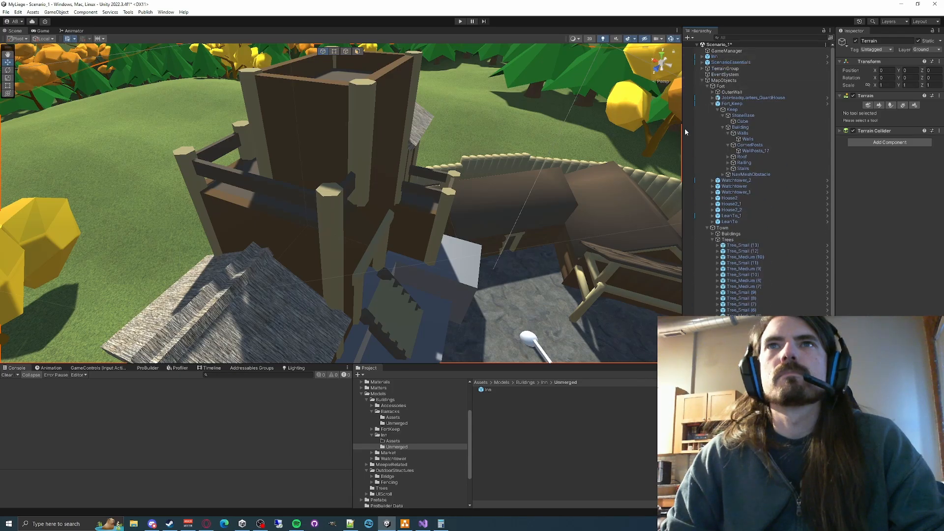
pyautogui.click(741, 111)
pyautogui.click(743, 128)
pyautogui.click(745, 133)
pyautogui.click(748, 139)
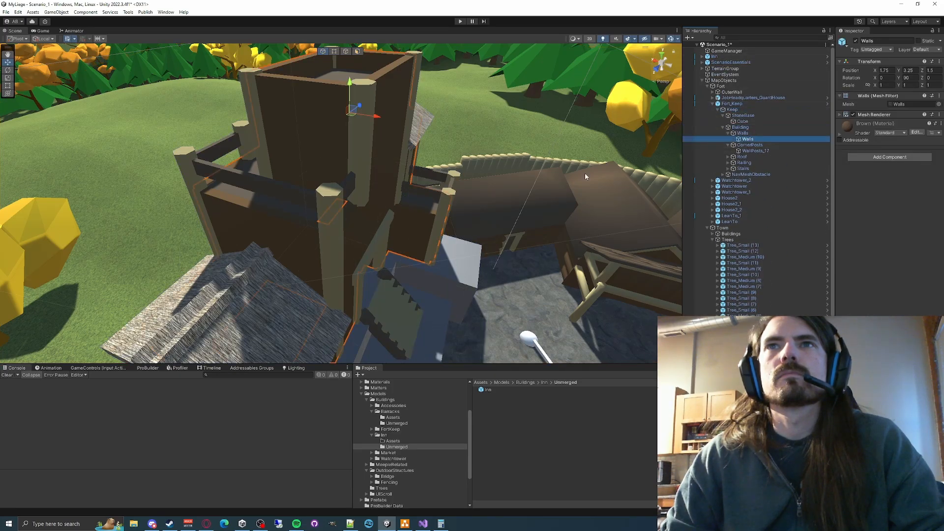
pyautogui.moveTo(585, 177); pyautogui.dragTo(292, 144, button='right')
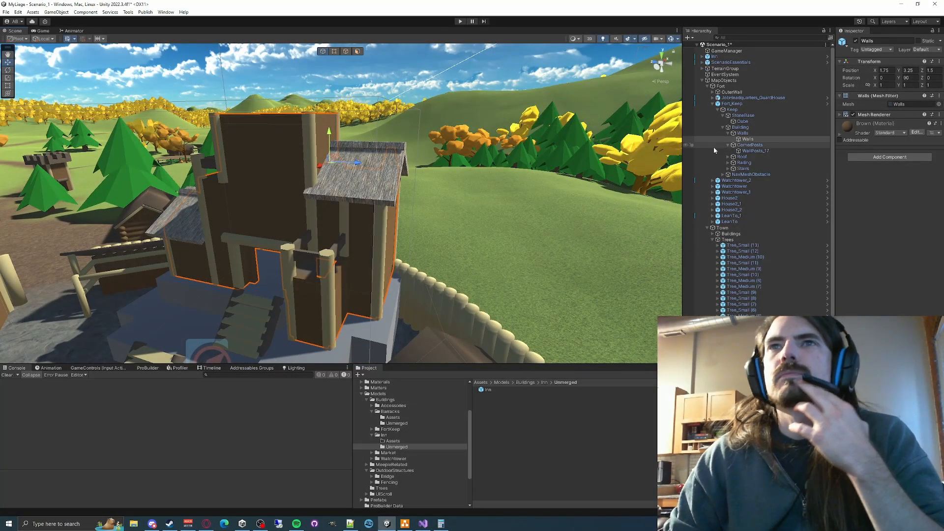
# - Review the corner post, Roof, Railing and Stairs groups of Fort_Keep and focus the view on the stairs
pyautogui.click(746, 152)
pyautogui.click(744, 158)
pyautogui.click(743, 163)
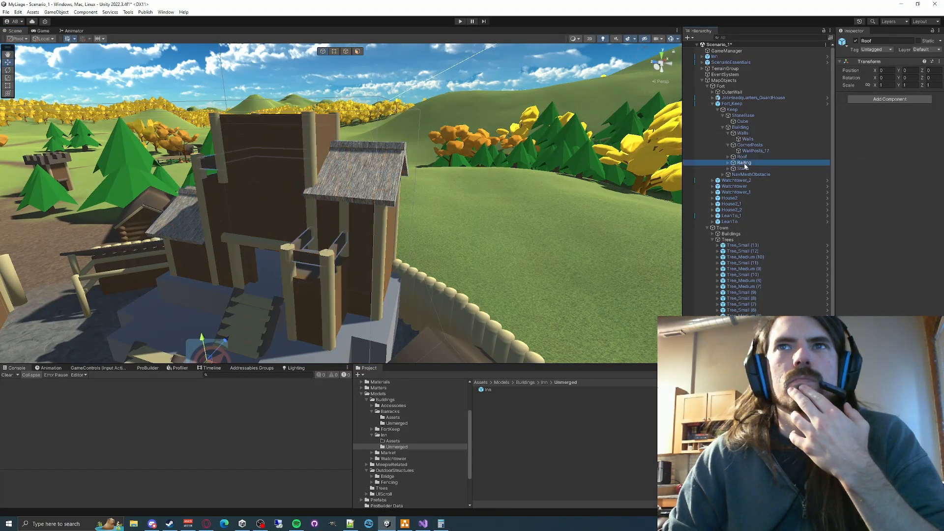
pyautogui.click(743, 170)
pyautogui.click(728, 162)
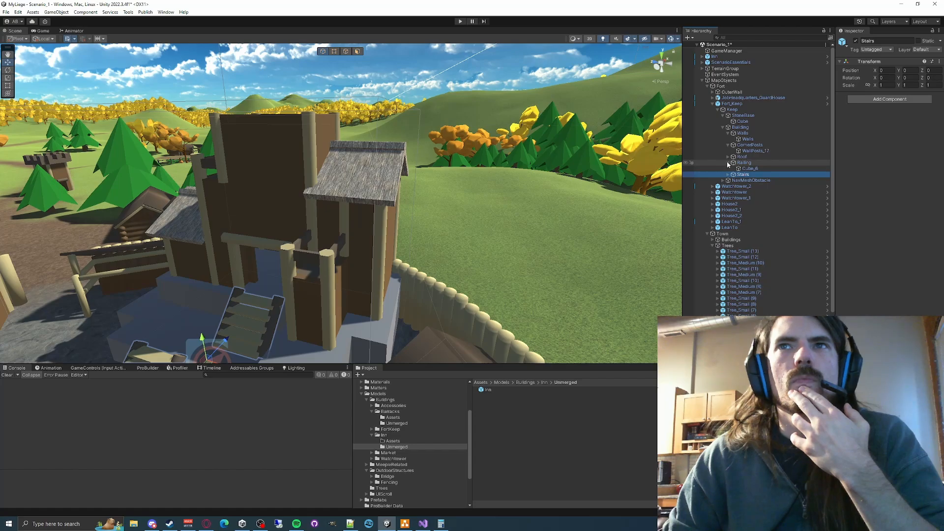
pyautogui.click(728, 163)
pyautogui.click(728, 145)
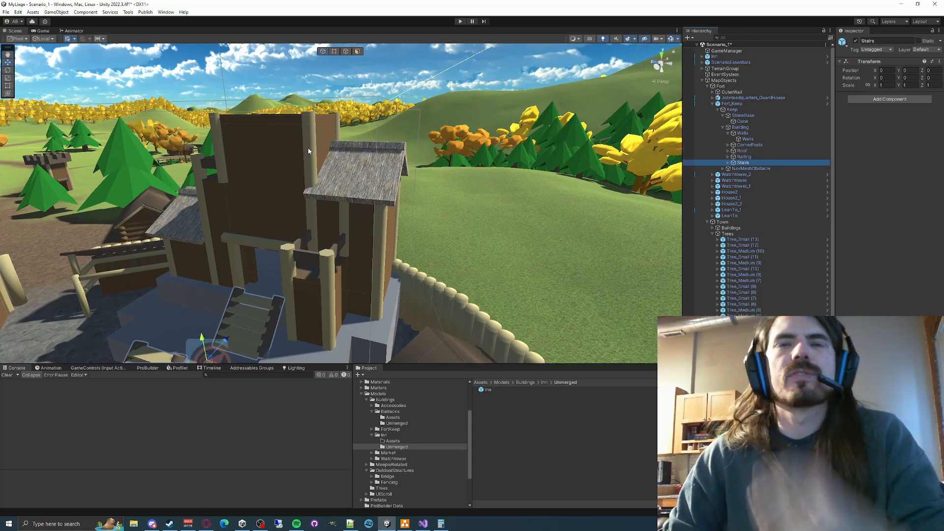
pyautogui.press('f')
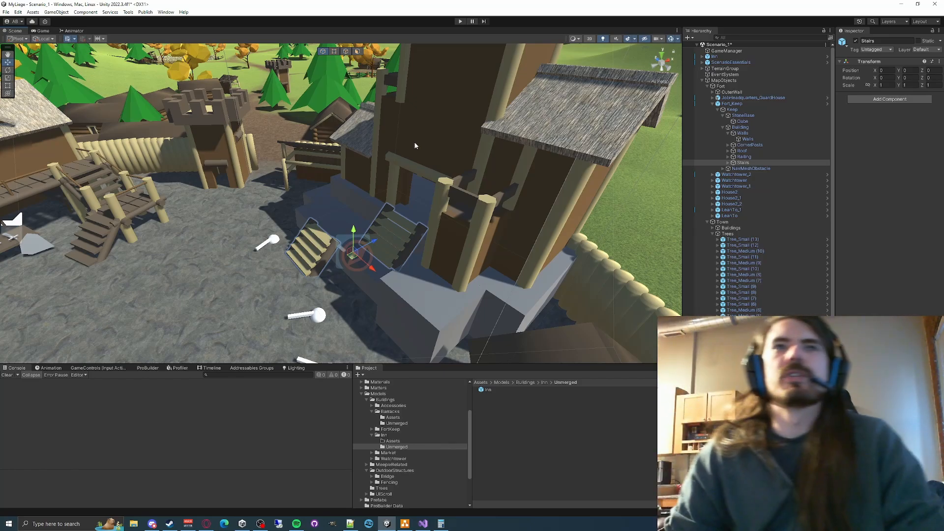
# - Return to the inn and inspect its wall pieces, selecting the upper and lower end walls Cube_4 and Cube
pyautogui.moveTo(414, 145); pyautogui.dragTo(387, 234, button='right')
pyautogui.press('w')
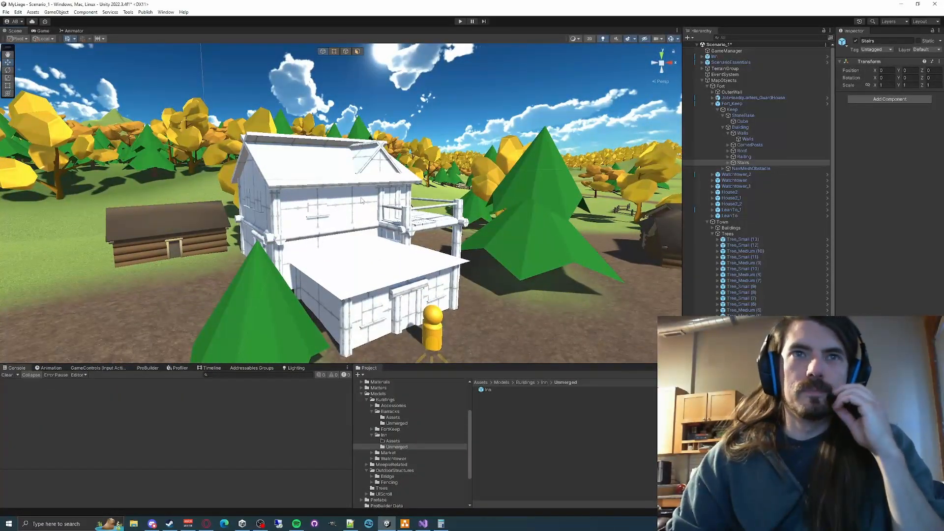
pyautogui.moveTo(560, 107); pyautogui.dragTo(469, 130, button='right')
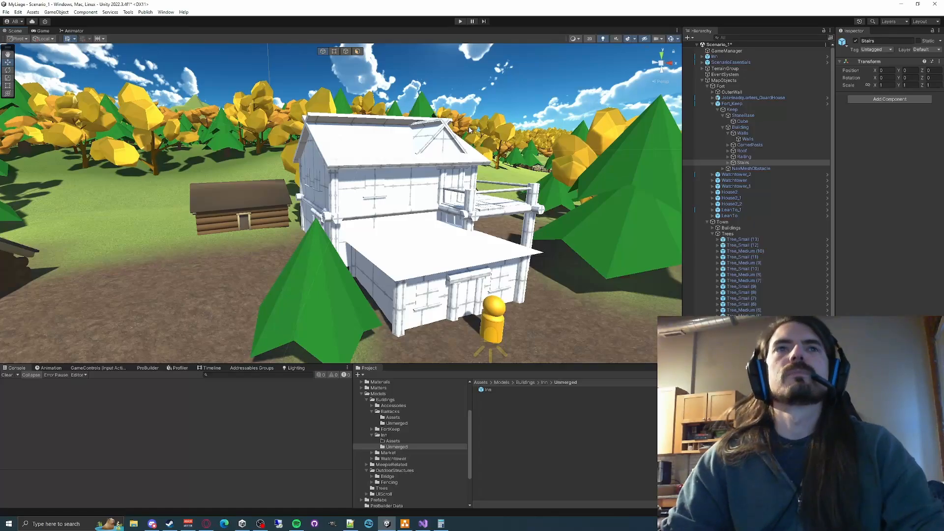
pyautogui.moveTo(440, 170)
pyautogui.mouseDown(button='right')
pyautogui.moveTo(430, 150)
pyautogui.moveTo(458, 174)
pyautogui.mouseUp(button='right')
pyautogui.click(461, 175)
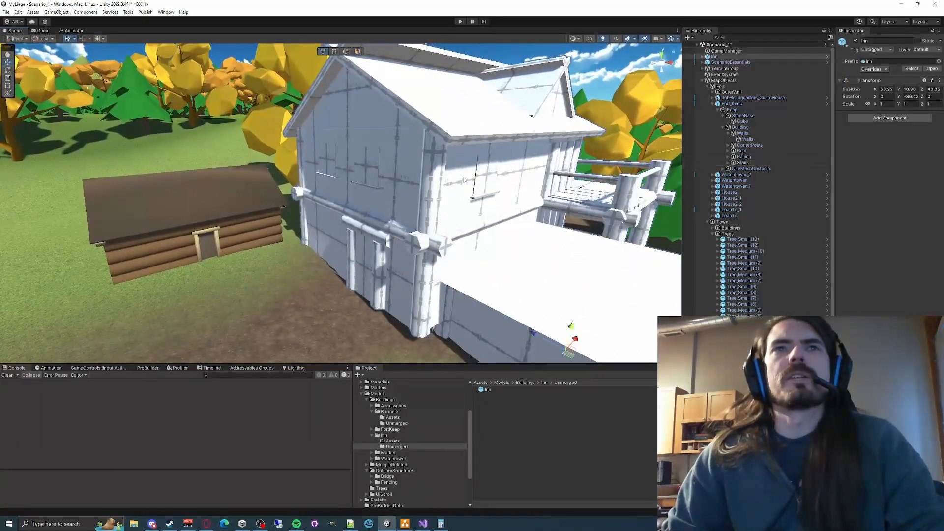
pyautogui.click(461, 175)
pyautogui.click(409, 175)
pyautogui.click(409, 175)
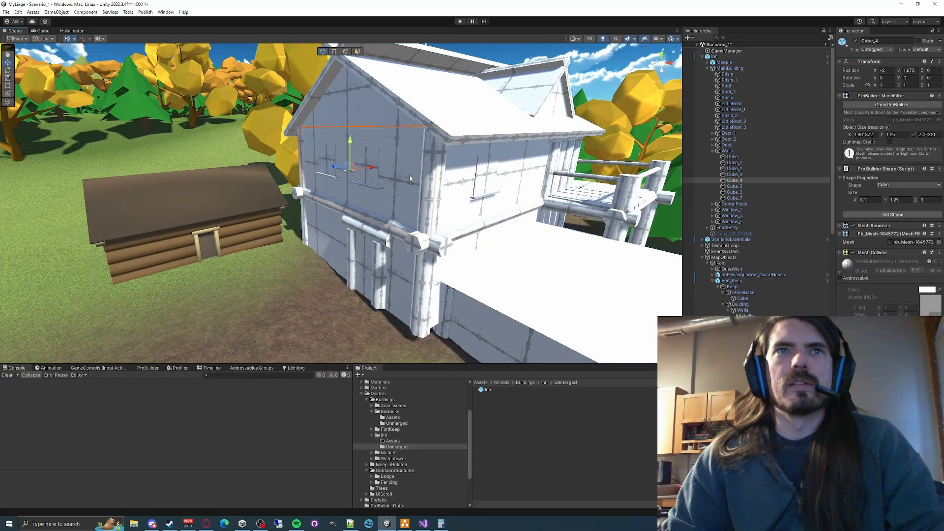
pyautogui.click(339, 234)
pyautogui.click(339, 235)
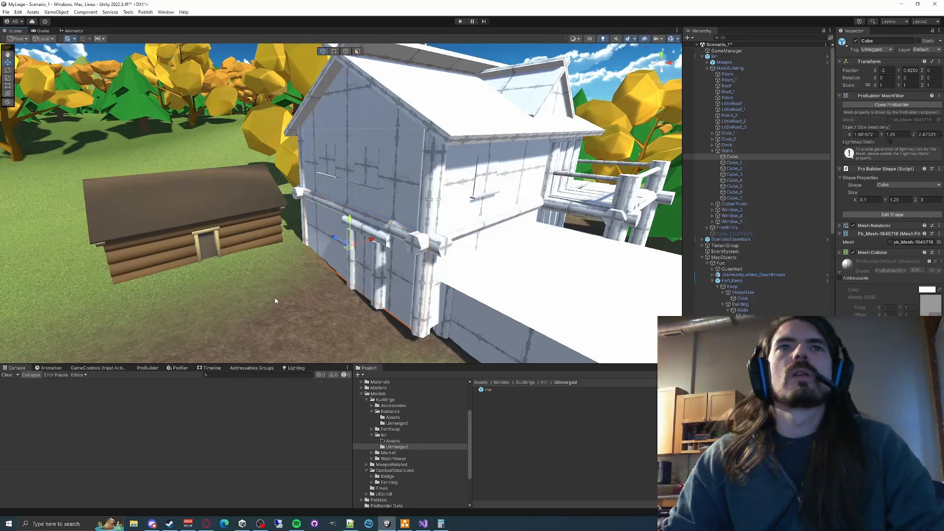
pyautogui.moveTo(276, 300); pyautogui.dragTo(272, 235, button='right')
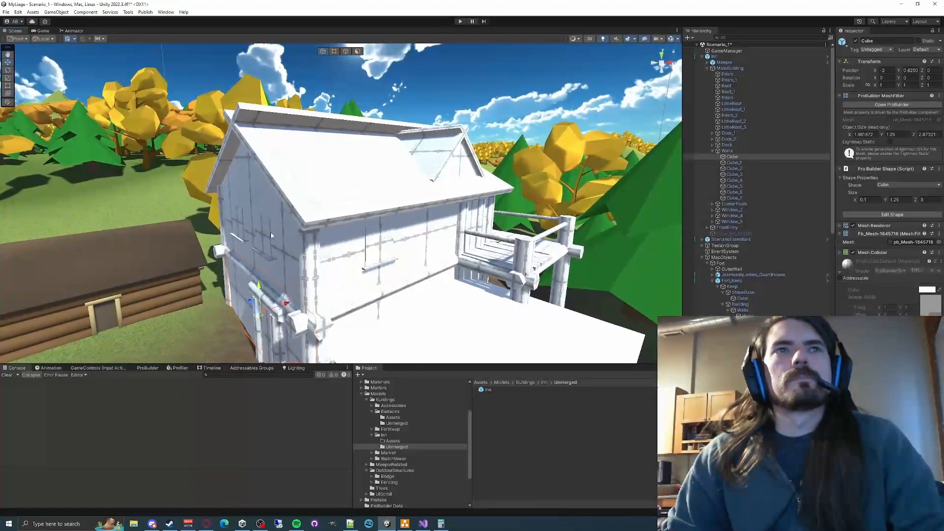
# - Clear the selection and look over the inn's exterior with its deck, front entry and surrounding trees
pyautogui.click(185, 62)
pyautogui.moveTo(185, 62); pyautogui.dragTo(174, 108, button='right')
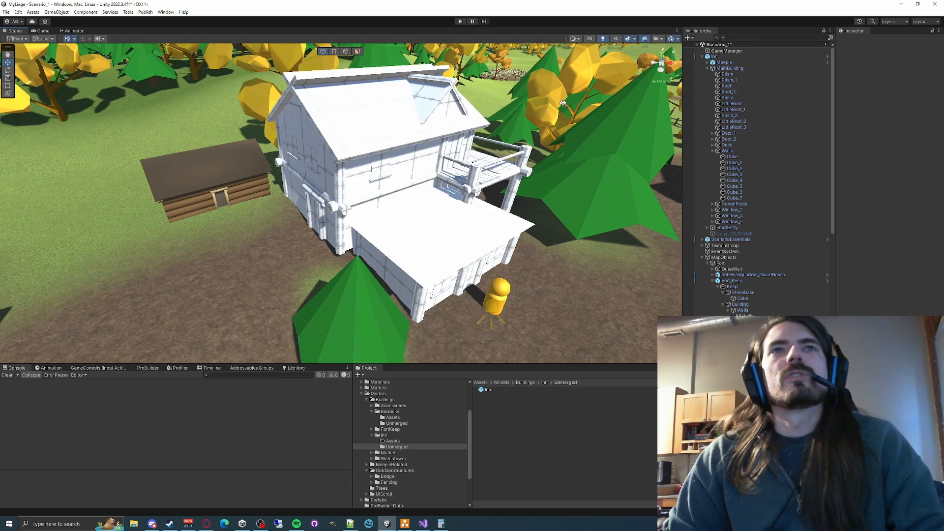
pyautogui.keyDown('alt'); pyautogui.moveTo(563, 103); pyautogui.dragTo(547, 98); pyautogui.keyUp('alt')
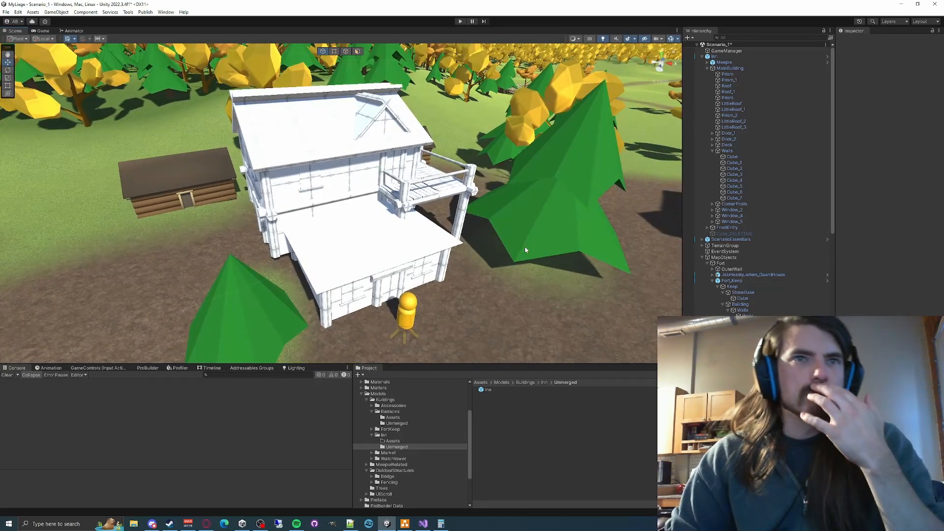
pyautogui.keyDown('alt'); pyautogui.moveTo(525, 250); pyautogui.dragTo(475, 235); pyautogui.keyUp('alt')
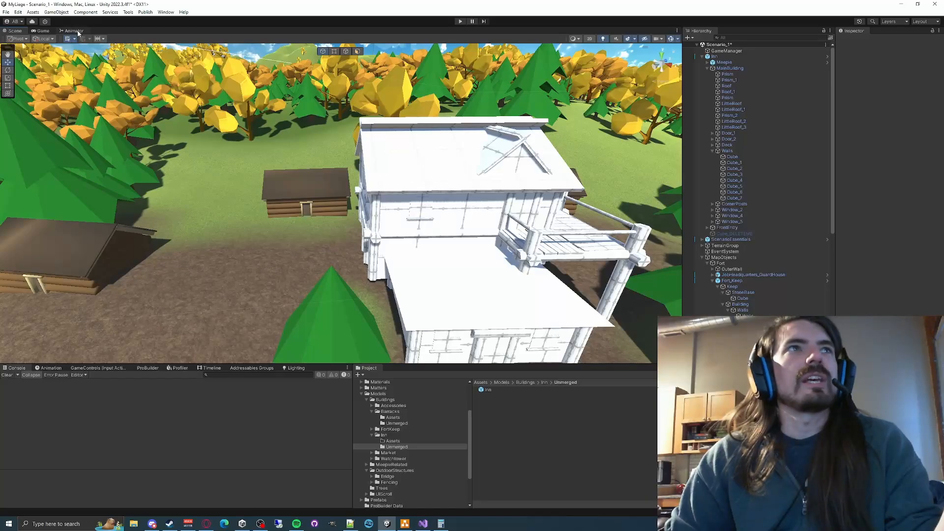
# - Collapse the MapObjects group, look over the inn's exterior, and open the Inn prefab for editing
pyautogui.click(703, 258)
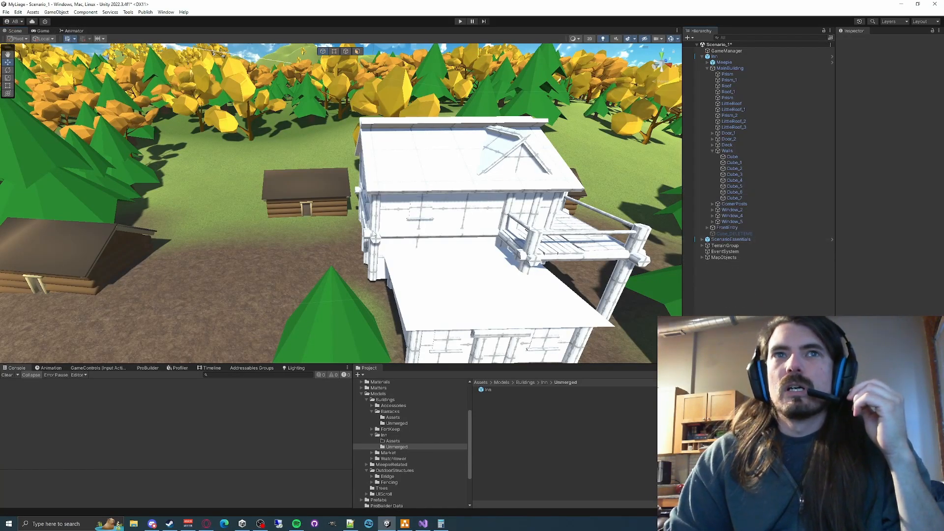
pyautogui.moveTo(282, 226); pyautogui.dragTo(341, 250, button='right')
pyautogui.press('w')
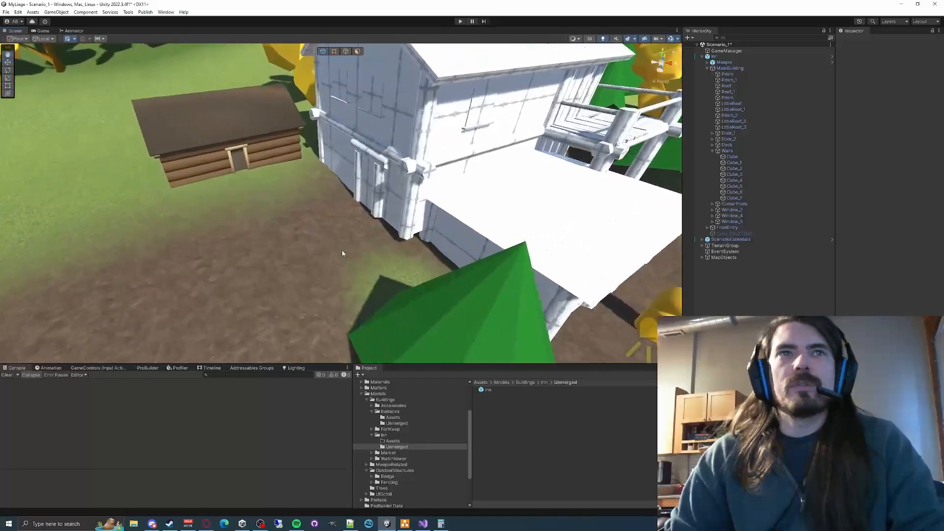
pyautogui.moveTo(524, 210); pyautogui.dragTo(569, 150, button='right')
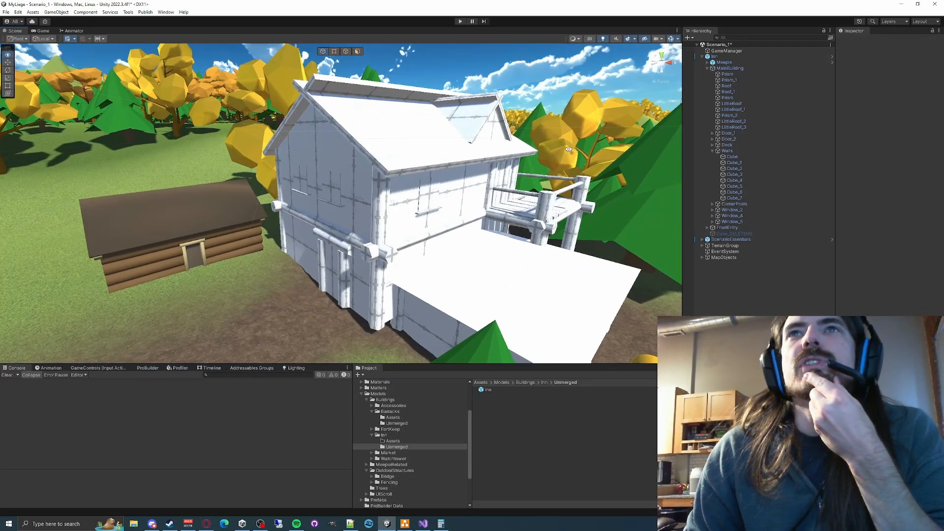
pyautogui.click(724, 58)
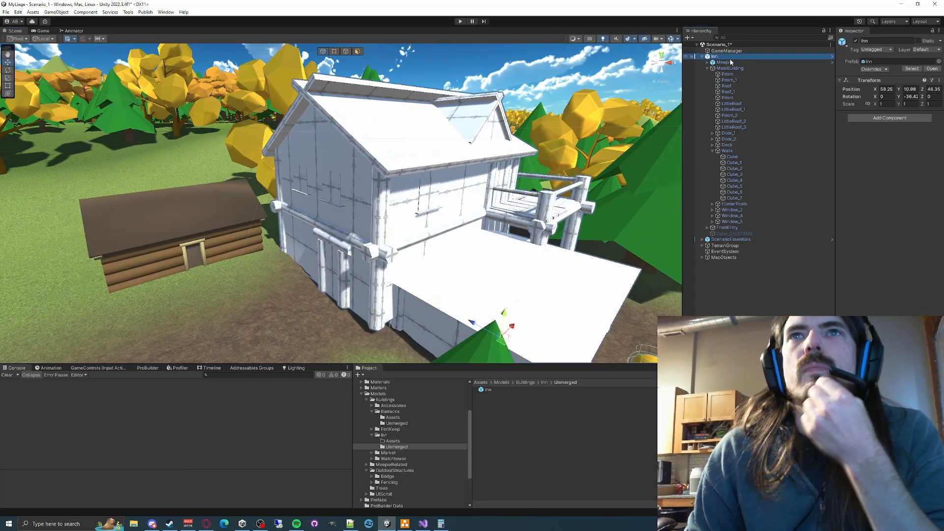
pyautogui.click(932, 69)
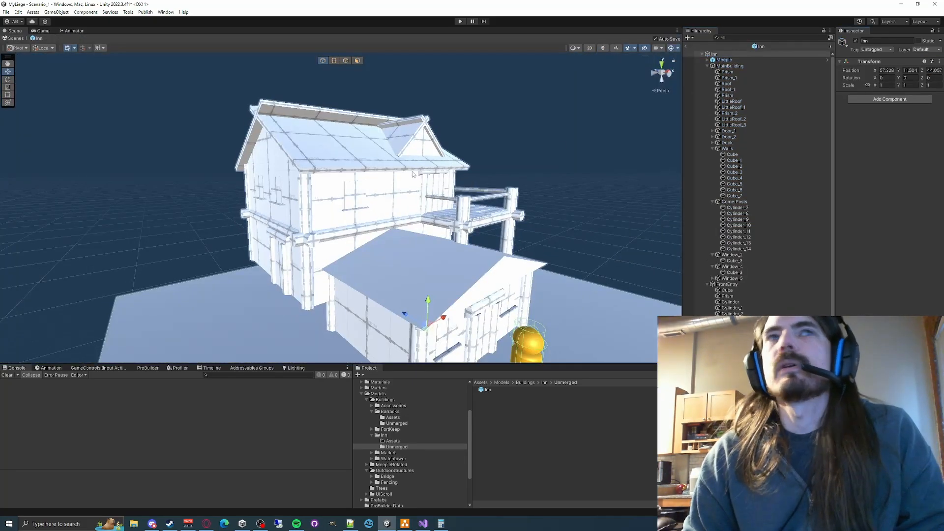
# - Merge the main roof slabs Roof and Roof_1, then try moving the merged roof and undo the move
pyautogui.moveTo(439, 180); pyautogui.dragTo(370, 241, button='right')
pyautogui.click(389, 222)
pyautogui.keyDown('shift'); pyautogui.click(463, 259); pyautogui.keyUp('shift')
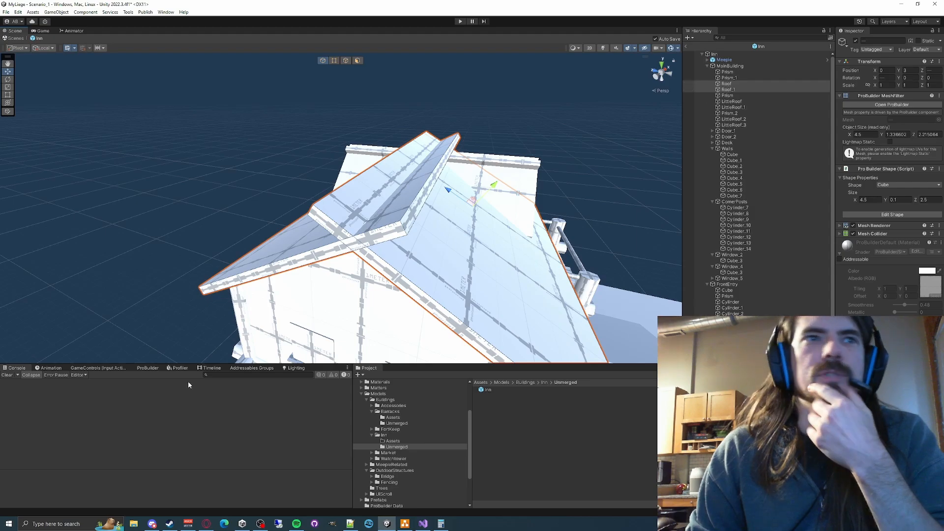
pyautogui.click(146, 368)
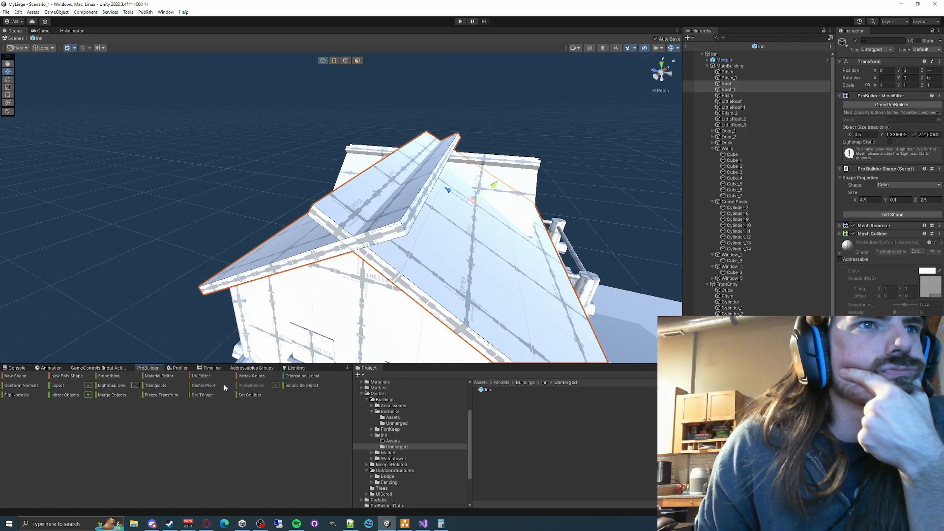
pyautogui.click(112, 395)
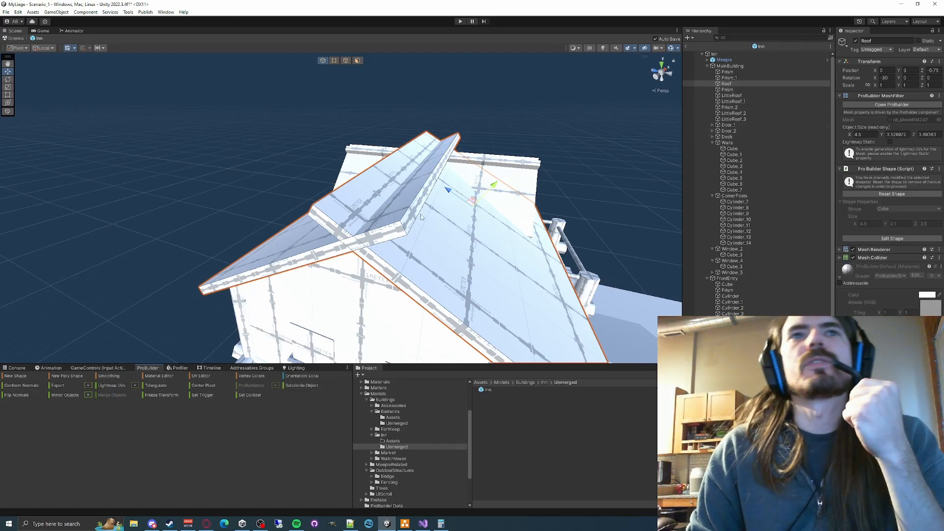
pyautogui.moveTo(470, 198); pyautogui.dragTo(557, 133)
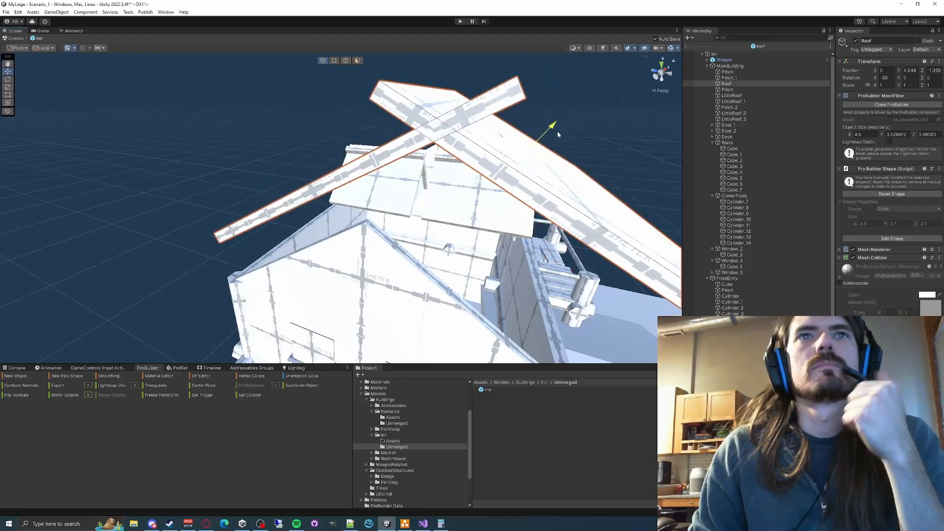
pyautogui.hotkey('ctrl', 'z')
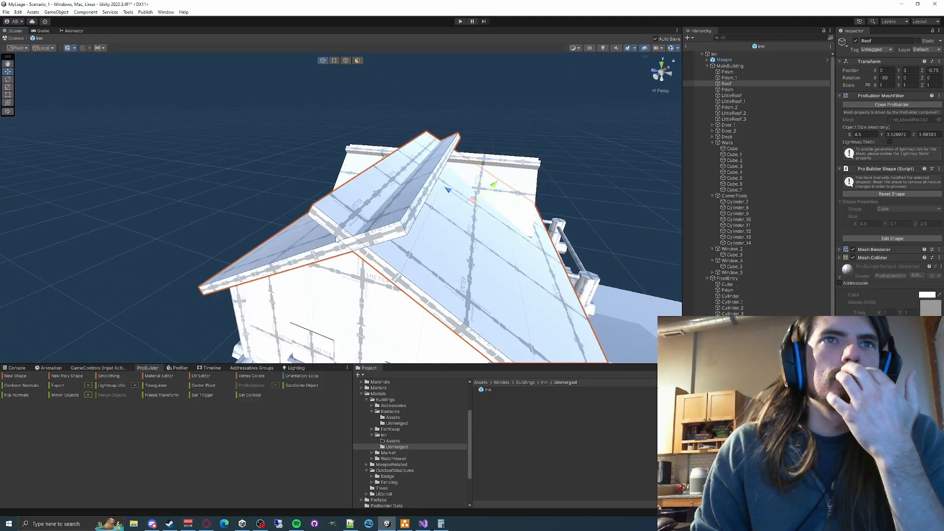
# - Apply the Brown palette material to the whole merged roof using the Material Editor
pyautogui.keyDown('alt'); pyautogui.moveTo(337, 240); pyautogui.dragTo(373, 250); pyautogui.keyUp('alt')
pyautogui.moveTo(449, 234); pyautogui.dragTo(396, 221, button='right')
pyautogui.press('w')
pyautogui.press('s')
pyautogui.press('a')
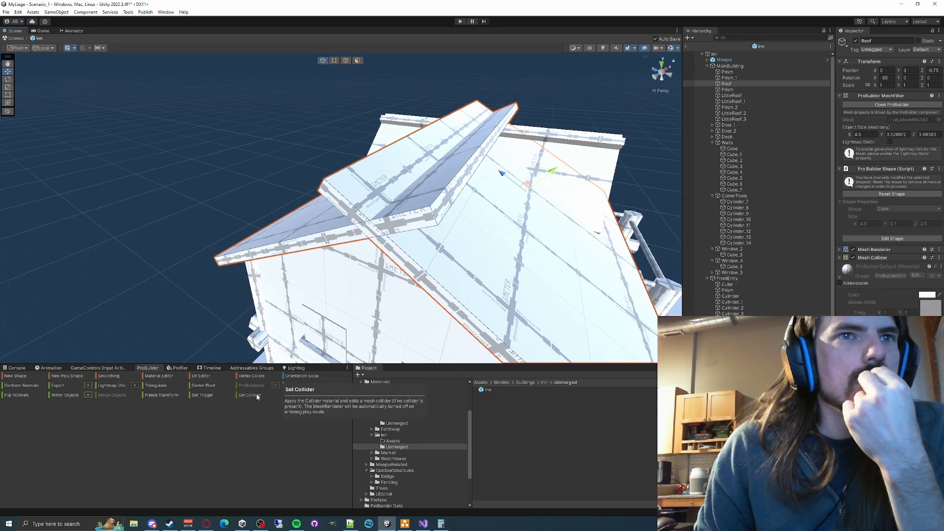
pyautogui.click(158, 376)
pyautogui.click(110, 169)
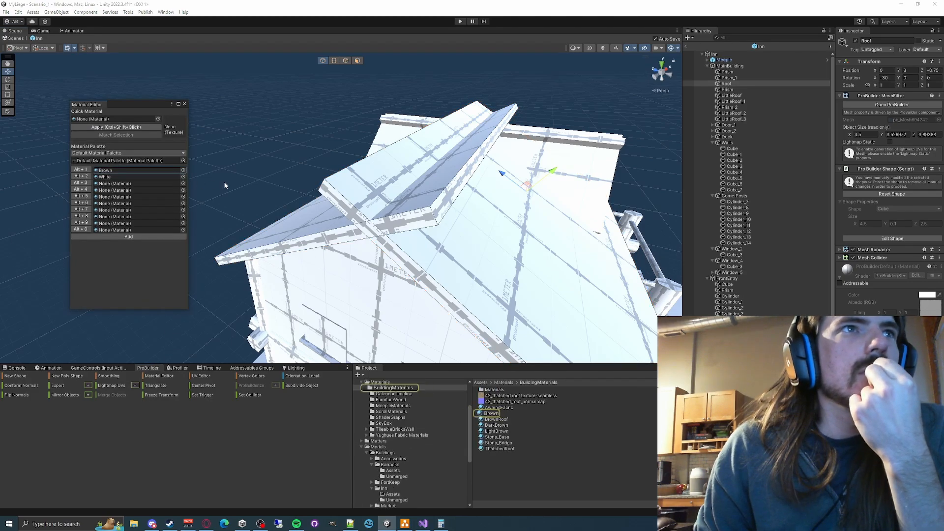
pyautogui.click(82, 169)
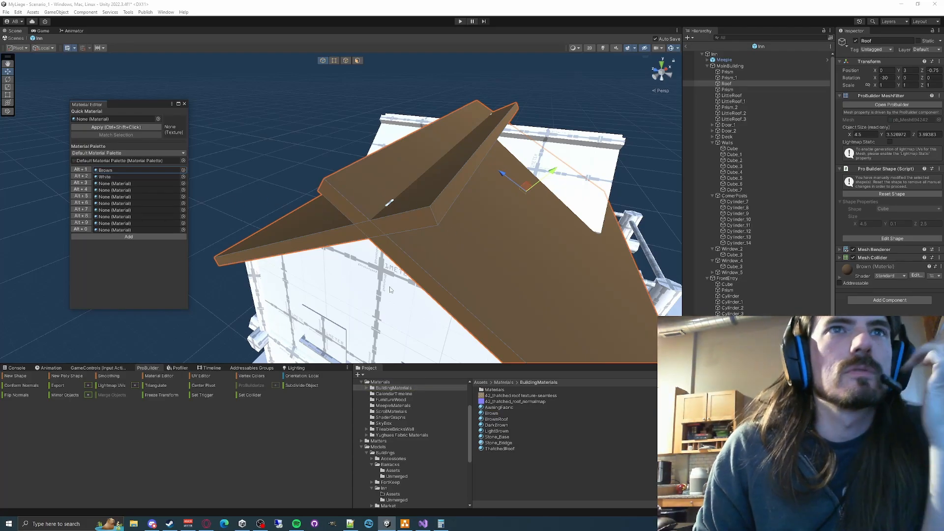
pyautogui.moveTo(390, 284); pyautogui.dragTo(437, 240, button='right')
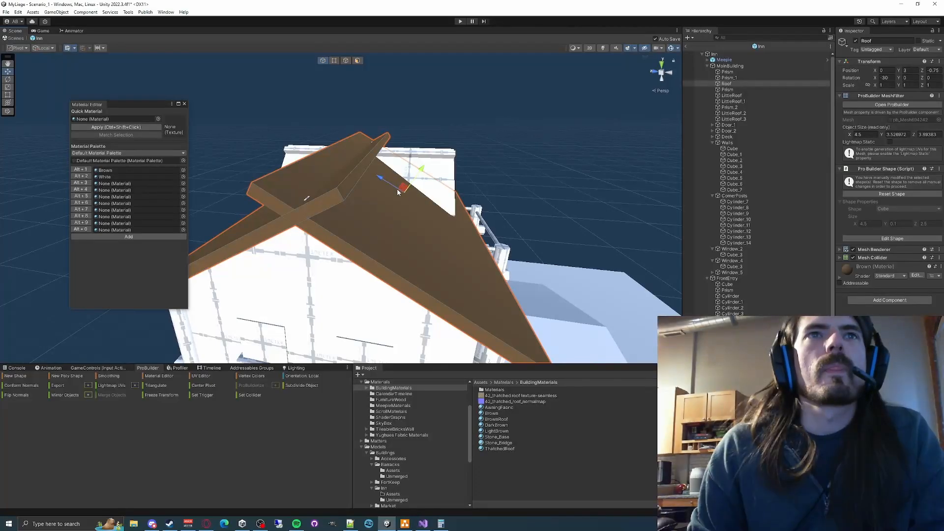
# - Switch the transform handles to global orientation
pyautogui.click(40, 48)
pyautogui.click(47, 56)
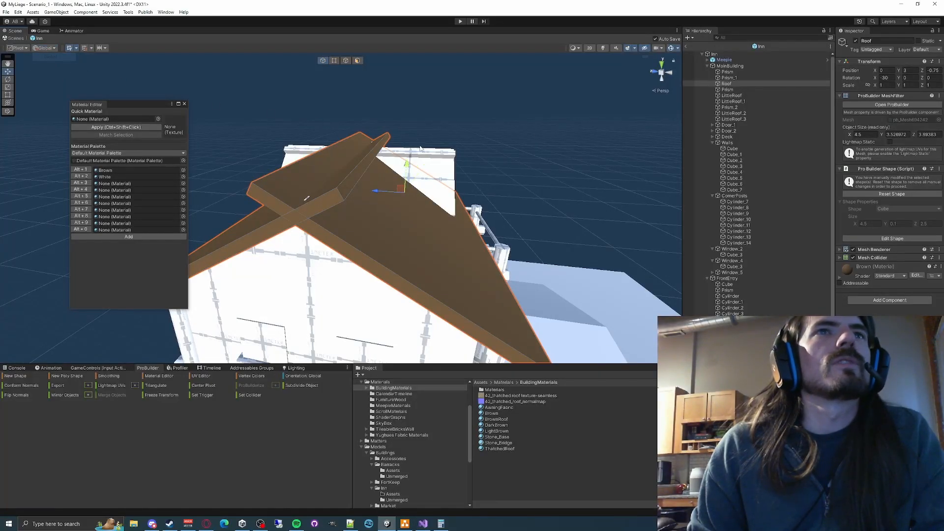
# - Undo the roof's latest move, the Brown material and the merge of the two main roof slabs
pyautogui.moveTo(407, 166); pyautogui.dragTo(406, 164)
pyautogui.moveTo(425, 164); pyautogui.dragTo(403, 184, button='right')
pyautogui.hotkey('ctrl', 'z')
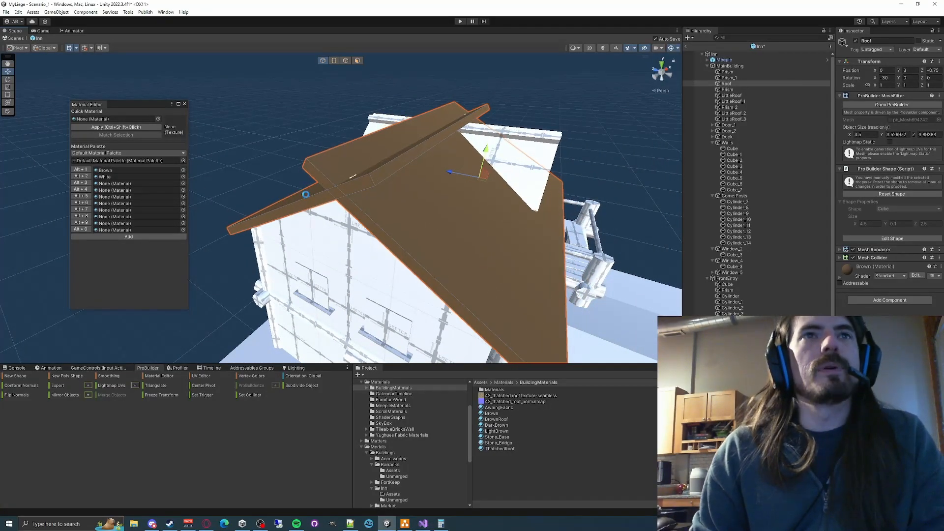
pyautogui.hotkey('ctrl', 'z')
pyautogui.hotkey('ctrl', 'z')
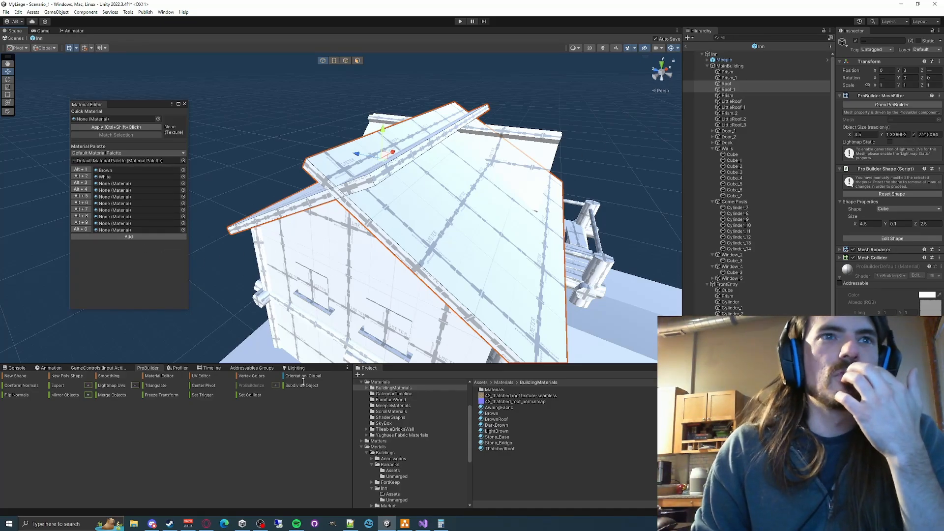
# - Merge the Roof and Roof_1 slabs into one object and raise it to a Y position of 3.03
pyautogui.click(121, 395)
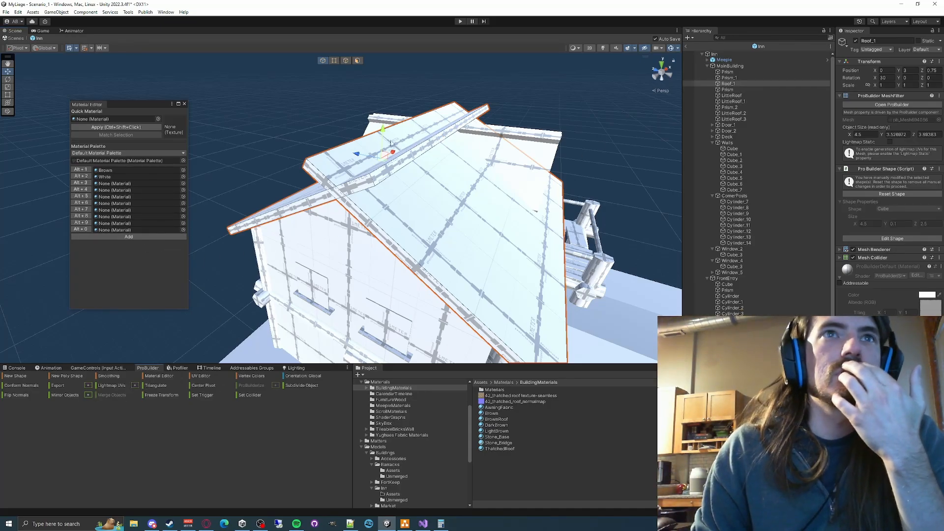
pyautogui.moveTo(383, 129); pyautogui.dragTo(384, 127)
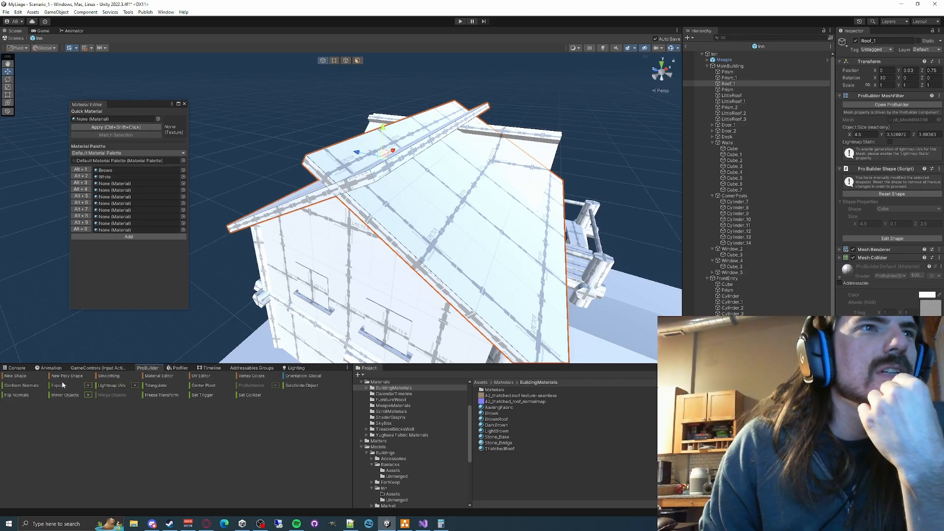
pyautogui.click(109, 376)
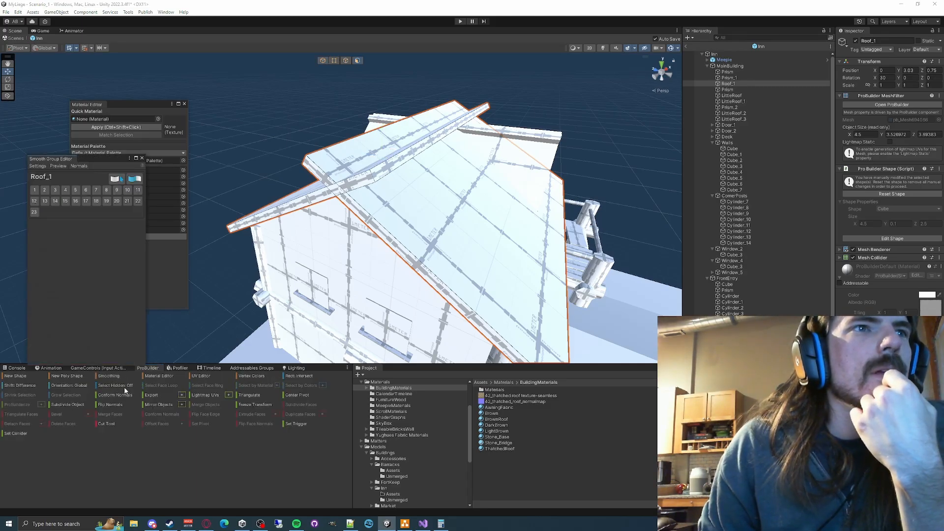
pyautogui.click(142, 159)
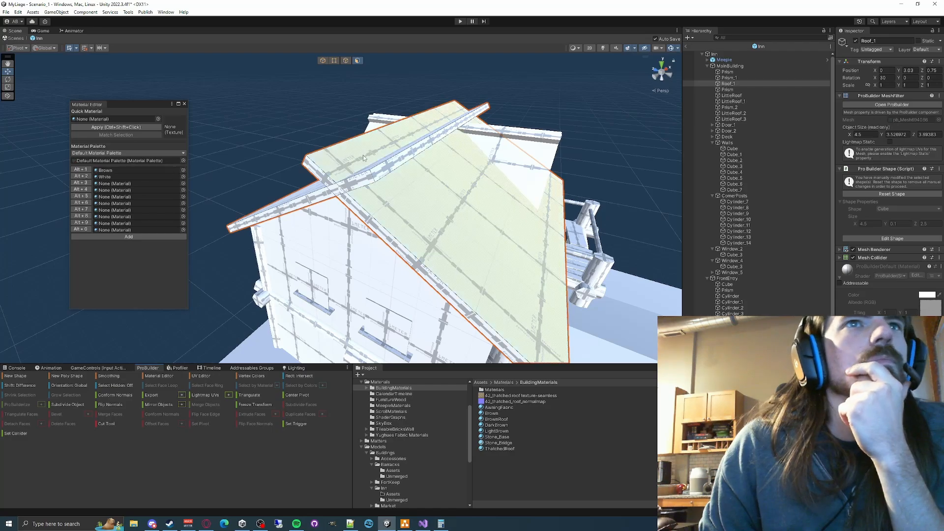
# - Select the large sloped faces of the merged main roof and apply the BrownRoof material to them
pyautogui.click(105, 170)
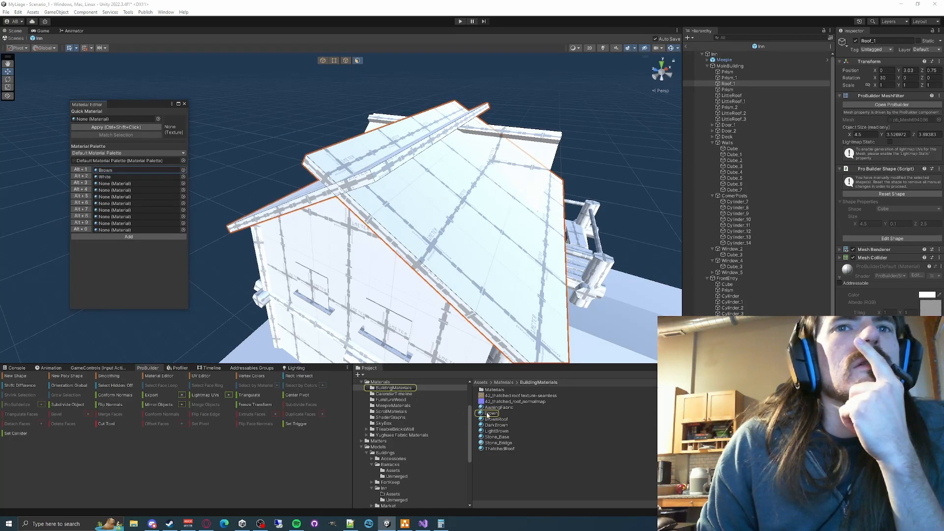
pyautogui.moveTo(487, 413); pyautogui.dragTo(502, 436)
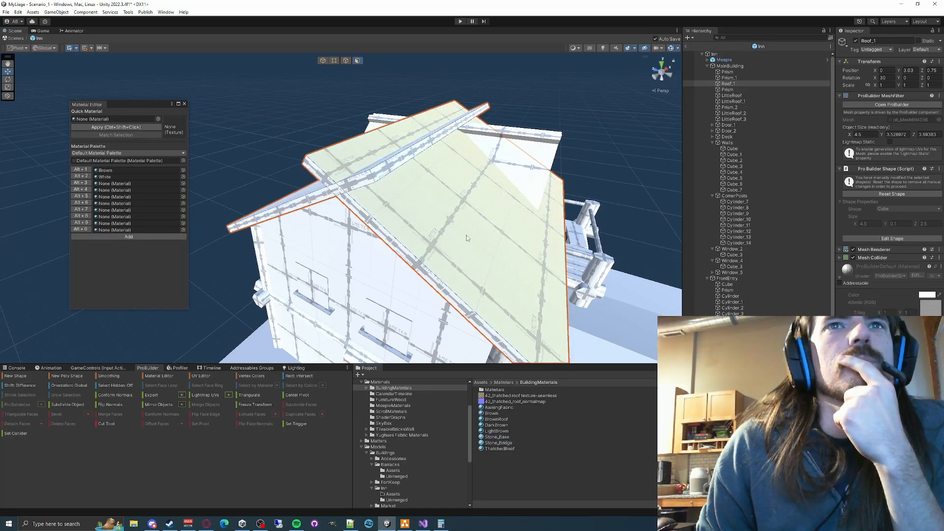
pyautogui.click(465, 235)
pyautogui.moveTo(316, 201); pyautogui.dragTo(491, 211, button='right')
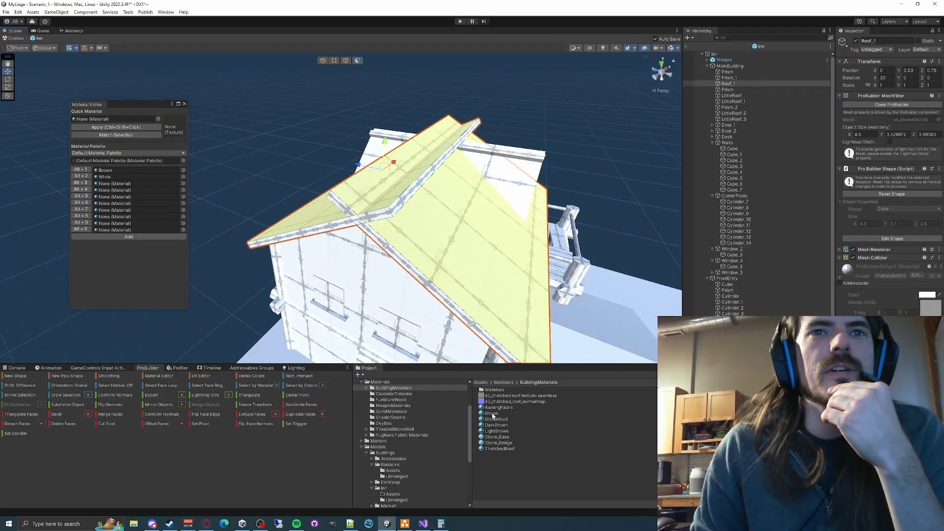
pyautogui.moveTo(496, 419); pyautogui.dragTo(453, 246)
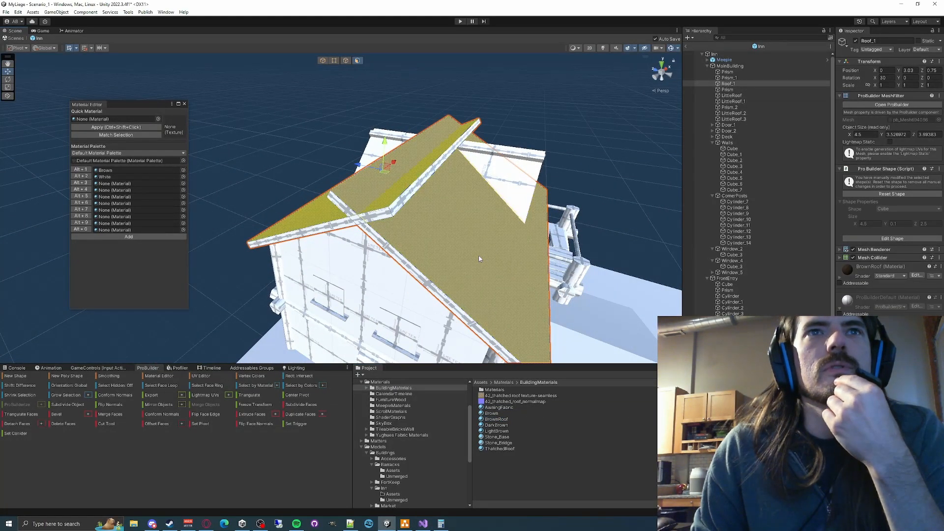
pyautogui.click(277, 146)
pyautogui.moveTo(278, 178)
pyautogui.keyDown('alt'); pyautogui.mouseDown()
pyautogui.moveTo(316, 173)
pyautogui.moveTo(295, 147)
pyautogui.moveTo(285, 158)
pyautogui.moveTo(290, 178)
pyautogui.mouseUp(); pyautogui.keyUp('alt')
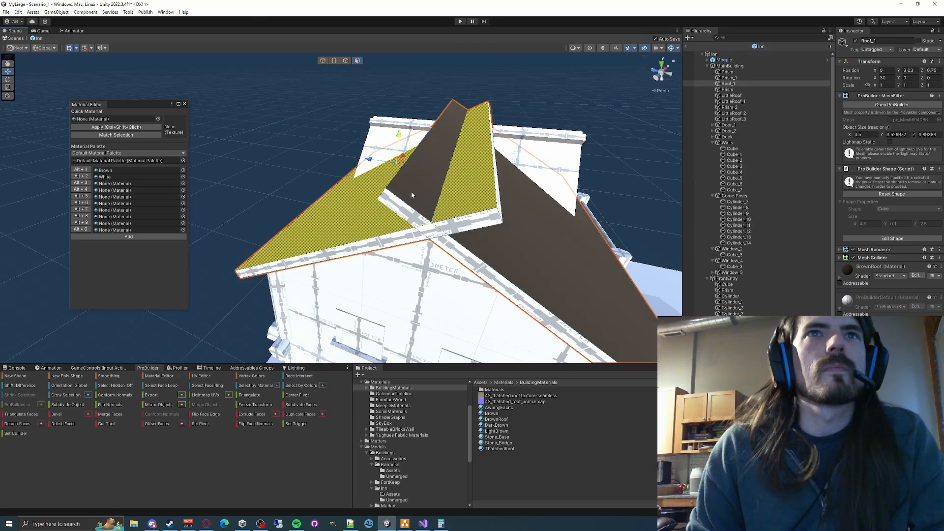
pyautogui.click(522, 254)
pyautogui.click(284, 164)
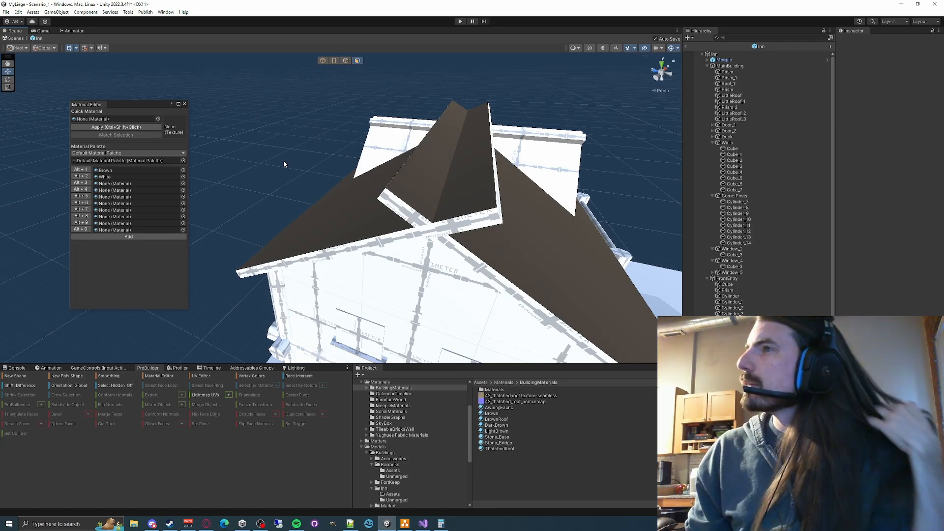
# - Examine the browned main roof, its ridge and the uncoloured dormer roofs from several angles
pyautogui.moveTo(339, 154); pyautogui.dragTo(326, 181, button='right')
pyautogui.press('w')
pyautogui.press('s')
pyautogui.click(396, 206)
pyautogui.press('d')
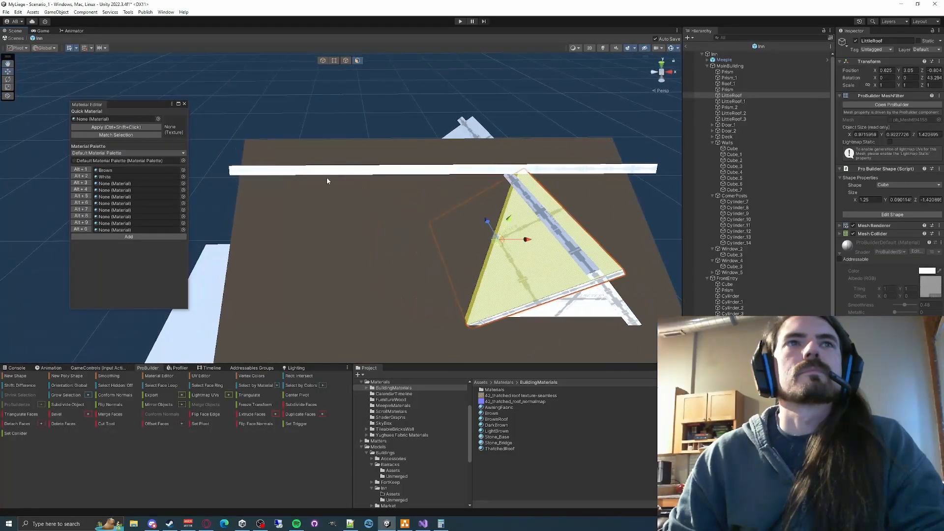
pyautogui.click(306, 162)
pyautogui.click(318, 120)
pyautogui.press('a')
pyautogui.moveTo(317, 118); pyautogui.dragTo(552, 122, button='right')
pyautogui.moveTo(411, 262); pyautogui.dragTo(645, 132, button='right')
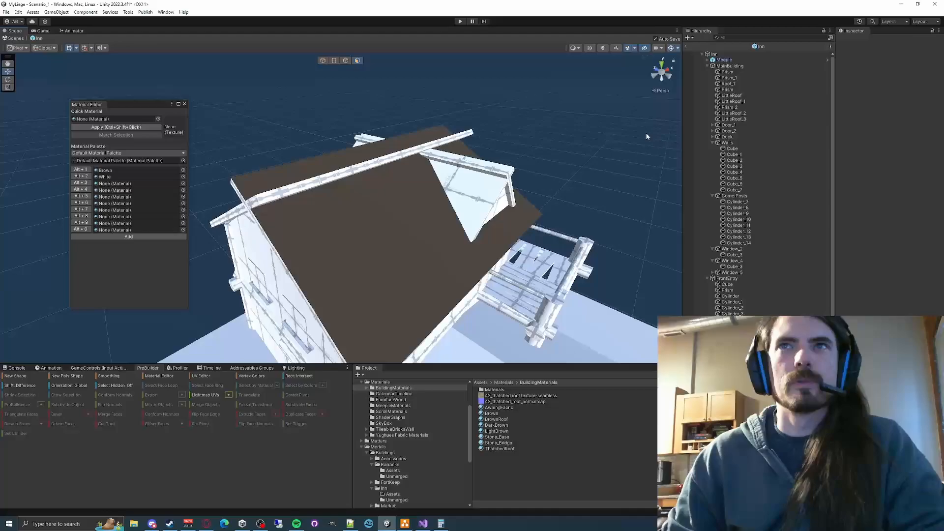
# - Select the merged main roof Roof_1 together with LittleRoof, LittleRoof_1, LittleRoof_2 and LittleRoof_3
pyautogui.click(728, 83)
pyautogui.keyDown('ctrl'); pyautogui.click(733, 101); pyautogui.keyUp('ctrl')
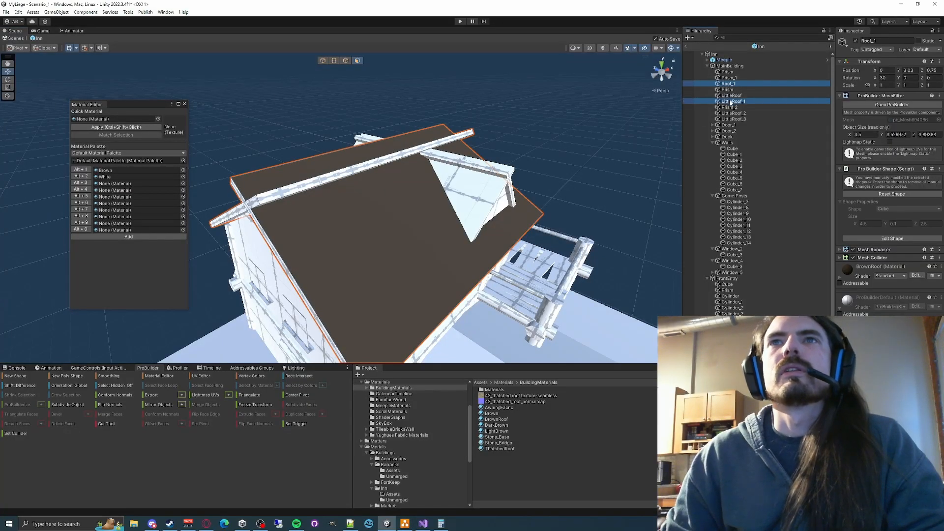
pyautogui.keyDown('ctrl'); pyautogui.click(736, 113); pyautogui.keyUp('ctrl')
pyautogui.keyDown('ctrl'); pyautogui.click(735, 119); pyautogui.keyUp('ctrl')
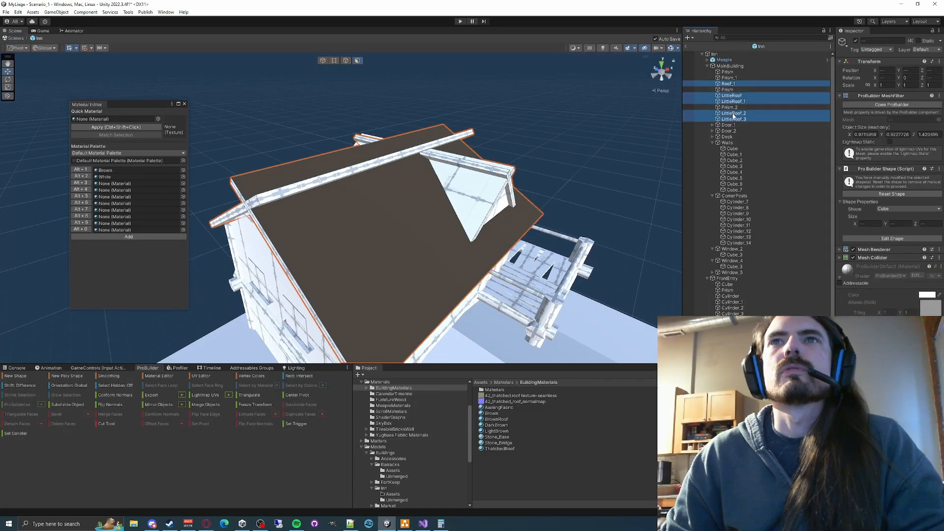
pyautogui.moveTo(450, 183); pyautogui.dragTo(531, 161, button='right')
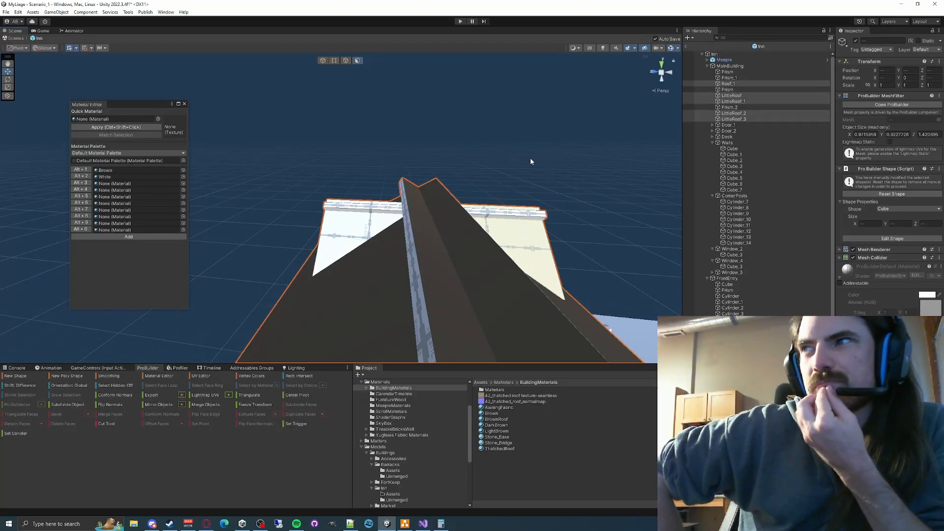
pyautogui.moveTo(530, 160); pyautogui.dragTo(368, 186, button='right')
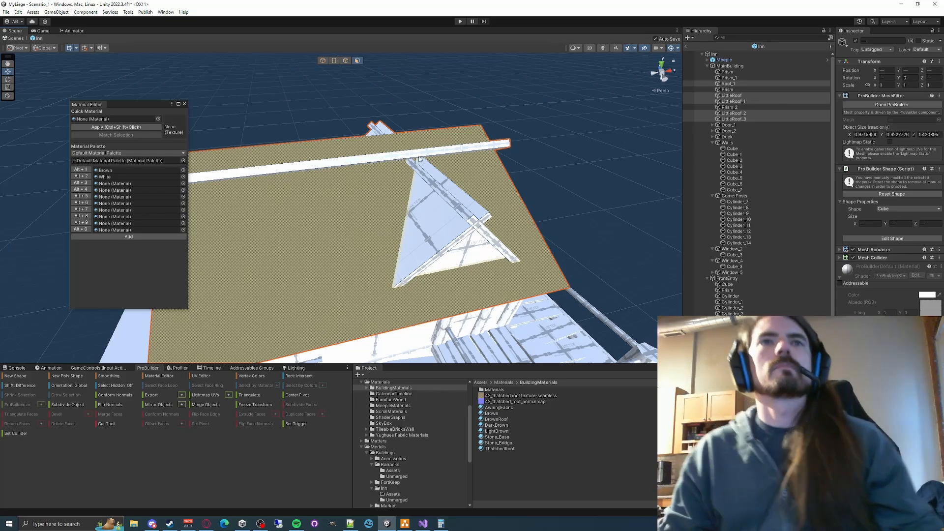
# - Add the dormer gable pieces Prism and Prism_2 to the selected roof pieces
pyautogui.hotkey('alt', '1')
pyautogui.keyDown('alt'); pyautogui.moveTo(510, 126); pyautogui.dragTo(579, 144); pyautogui.keyUp('alt')
pyautogui.press('w')
pyautogui.moveTo(579, 144); pyautogui.dragTo(596, 155, button='right')
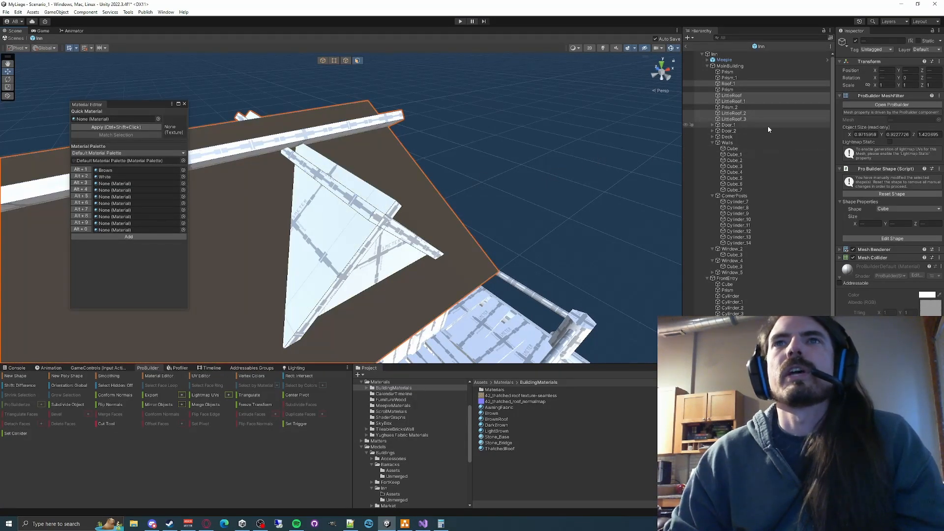
pyautogui.keyDown('ctrl'); pyautogui.click(737, 108); pyautogui.keyUp('ctrl')
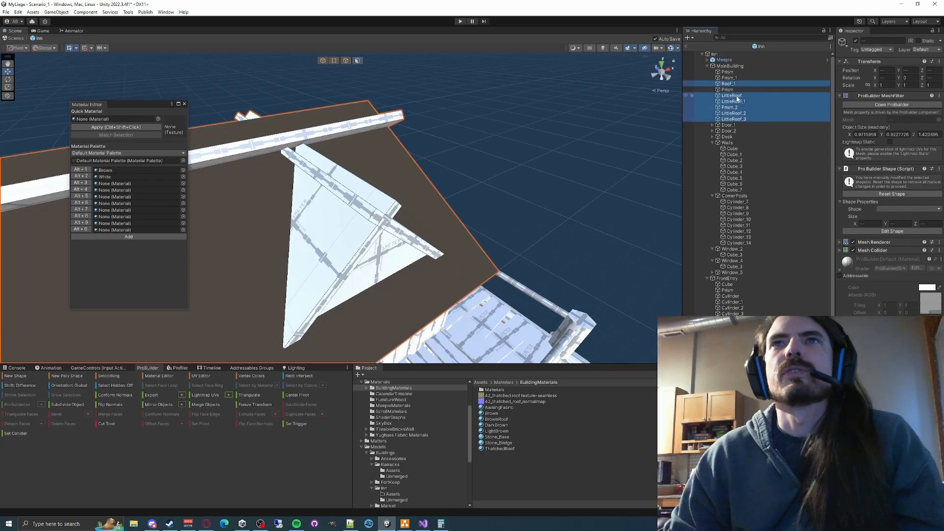
pyautogui.keyDown('ctrl'); pyautogui.click(732, 90); pyautogui.keyUp('ctrl')
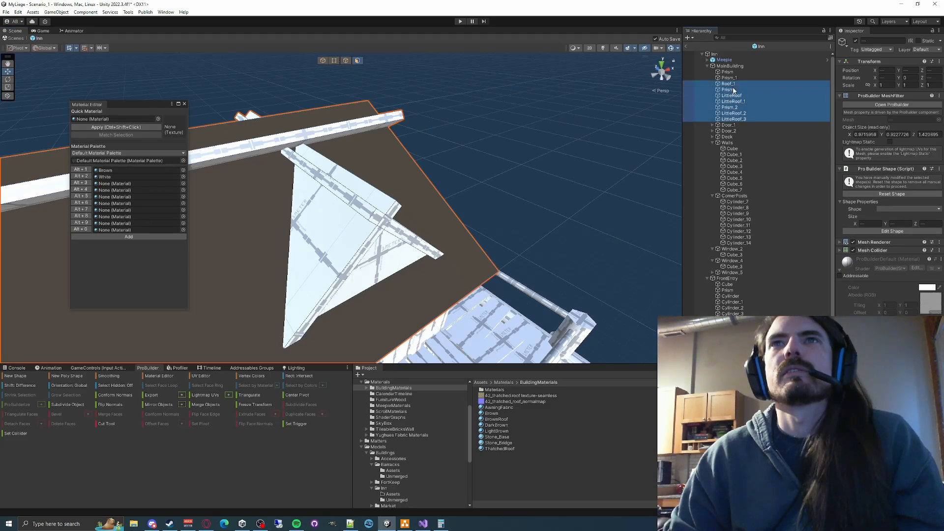
# - Select Prism_2, examine where this dormer gable sits relative to the roof, and close the Material Editor
pyautogui.moveTo(450, 141); pyautogui.dragTo(521, 117, button='right')
pyautogui.click(728, 103)
pyautogui.click(737, 110)
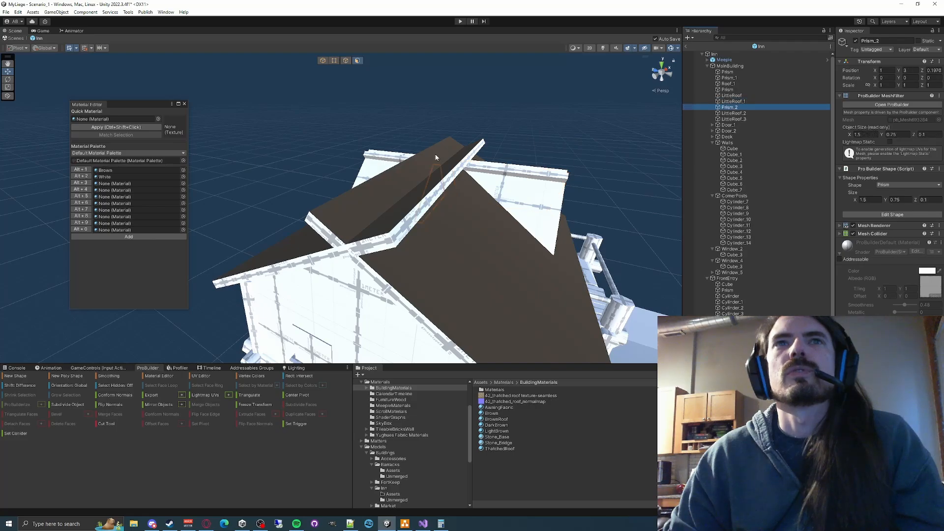
pyautogui.moveTo(436, 154); pyautogui.dragTo(418, 137, button='right')
pyautogui.moveTo(510, 148); pyautogui.dragTo(505, 191, button='right')
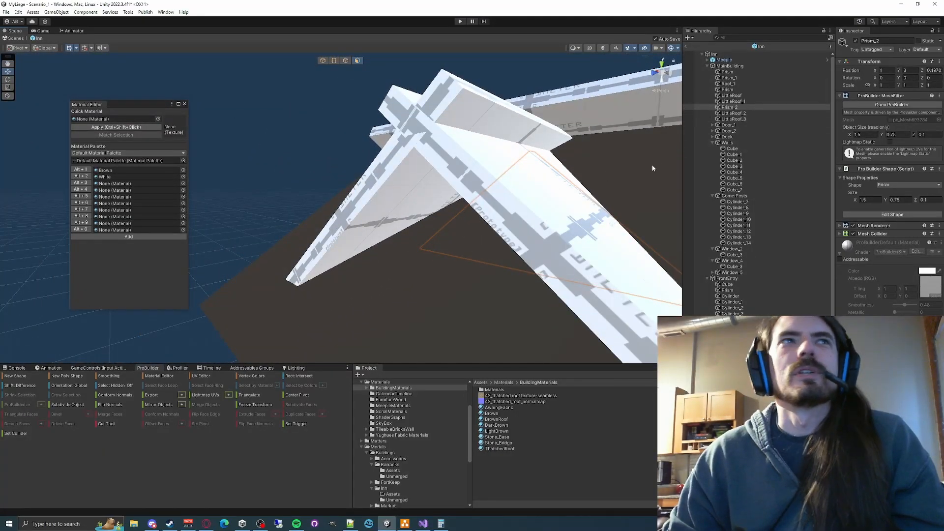
pyautogui.click(725, 107)
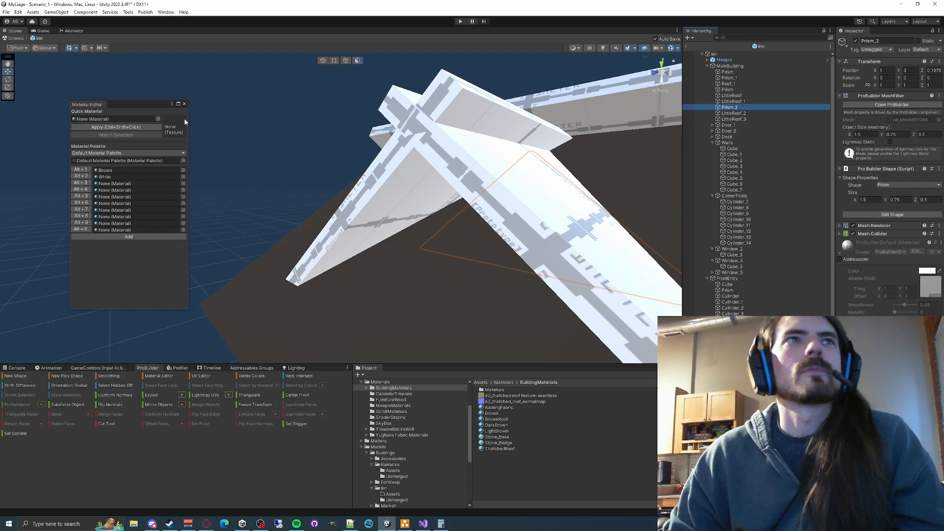
pyautogui.moveTo(270, 114); pyautogui.dragTo(329, 152, button='right')
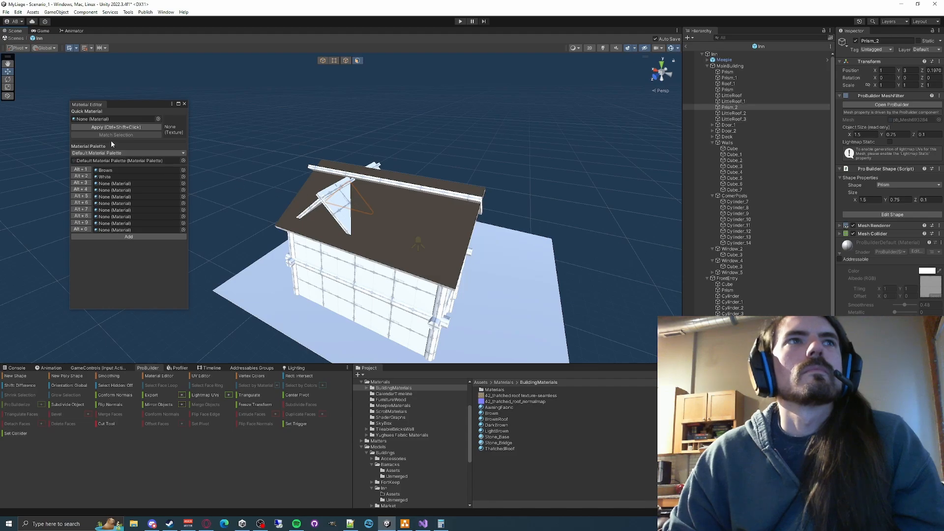
pyautogui.click(185, 103)
pyautogui.moveTo(361, 177); pyautogui.dragTo(542, 197, button='right')
pyautogui.click(724, 101)
pyautogui.click(722, 107)
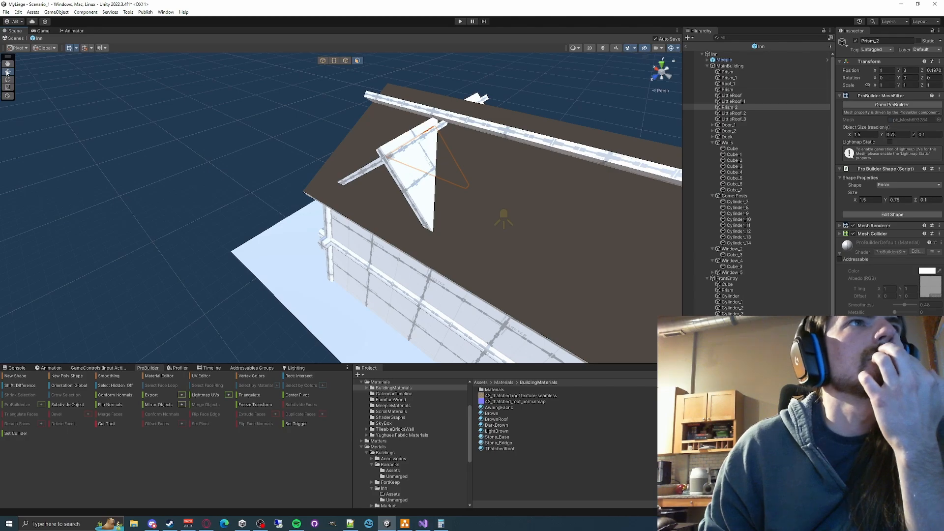
pyautogui.moveTo(374, 168); pyautogui.dragTo(385, 144, button='right')
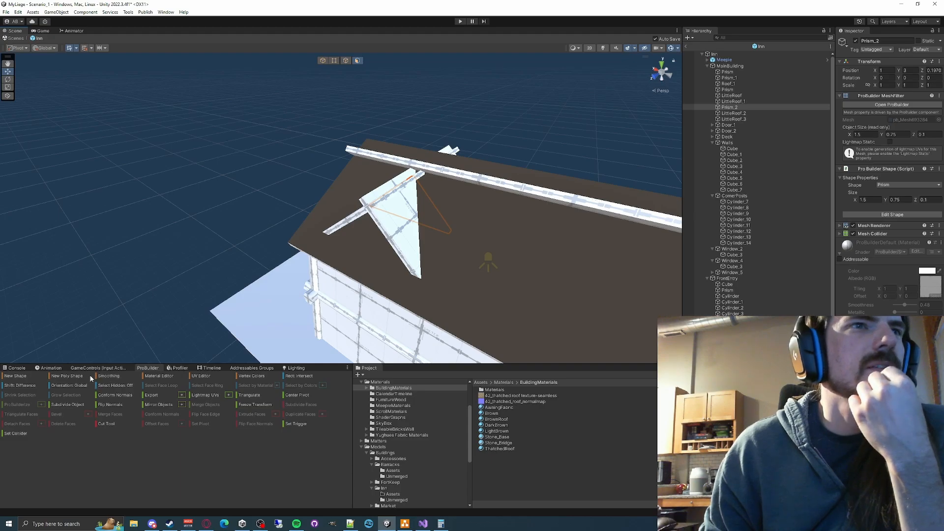
pyautogui.click(49, 367)
pyautogui.click(148, 368)
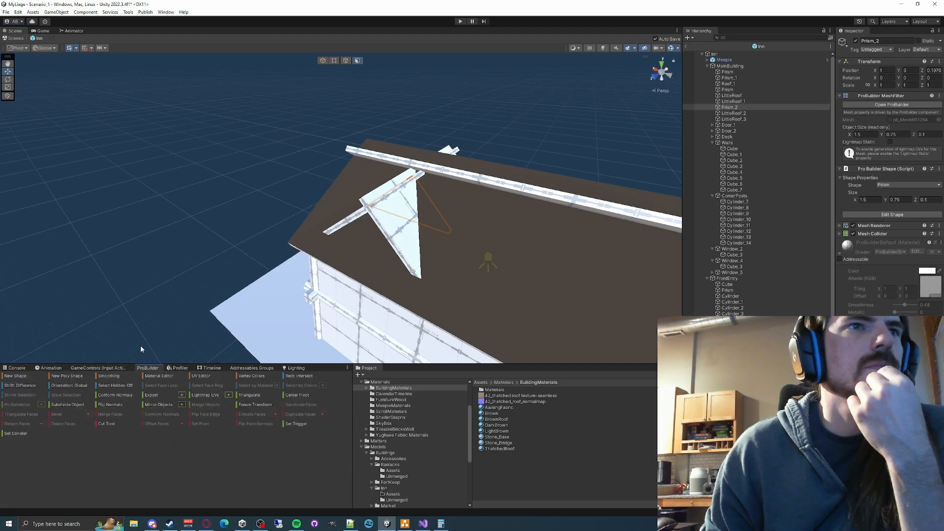
pyautogui.click(139, 309)
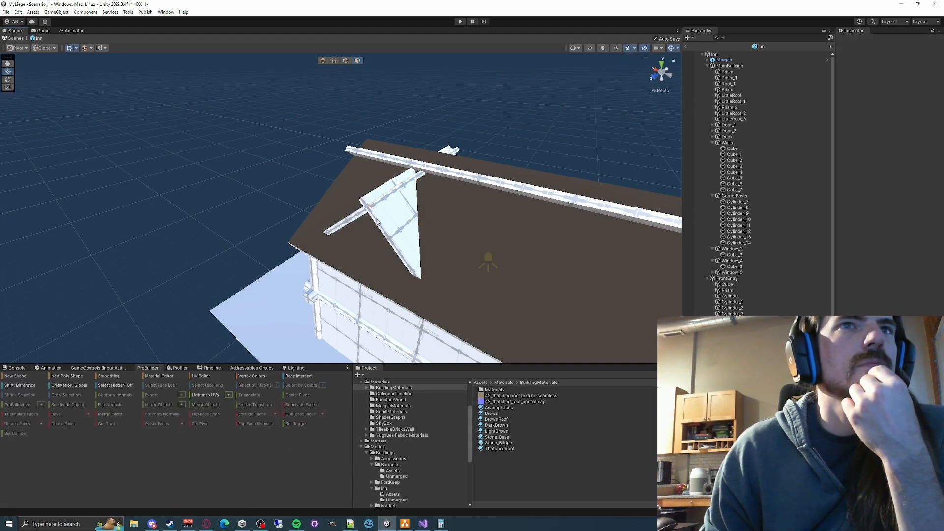
pyautogui.click(740, 96)
pyautogui.click(731, 107)
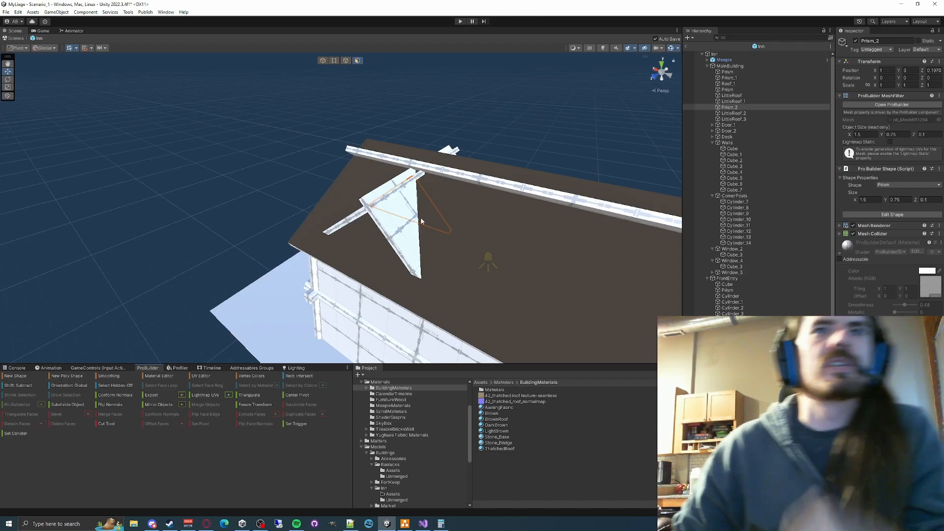
# - Select the dormer gable Prism_2 and center its pivot on its bounds
pyautogui.moveTo(421, 221); pyautogui.dragTo(427, 186, button='middle')
pyautogui.scroll(3, 427, 186)
pyautogui.keyDown('alt'); pyautogui.moveTo(427, 186); pyautogui.dragTo(331, 168); pyautogui.keyUp('alt')
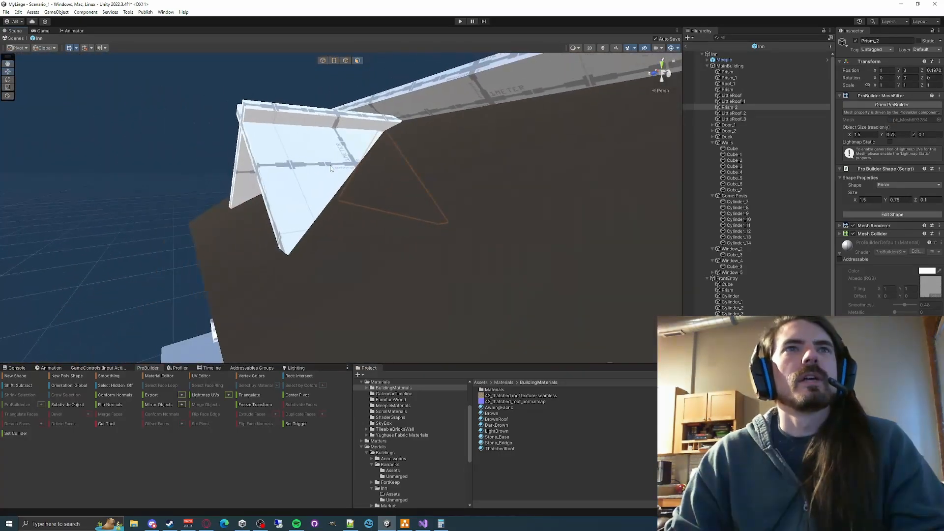
pyautogui.click(330, 168)
pyautogui.moveTo(195, 160); pyautogui.dragTo(170, 194, button='middle')
pyautogui.keyDown('alt'); pyautogui.moveTo(170, 194); pyautogui.dragTo(237, 212); pyautogui.keyUp('alt')
pyautogui.click(739, 109)
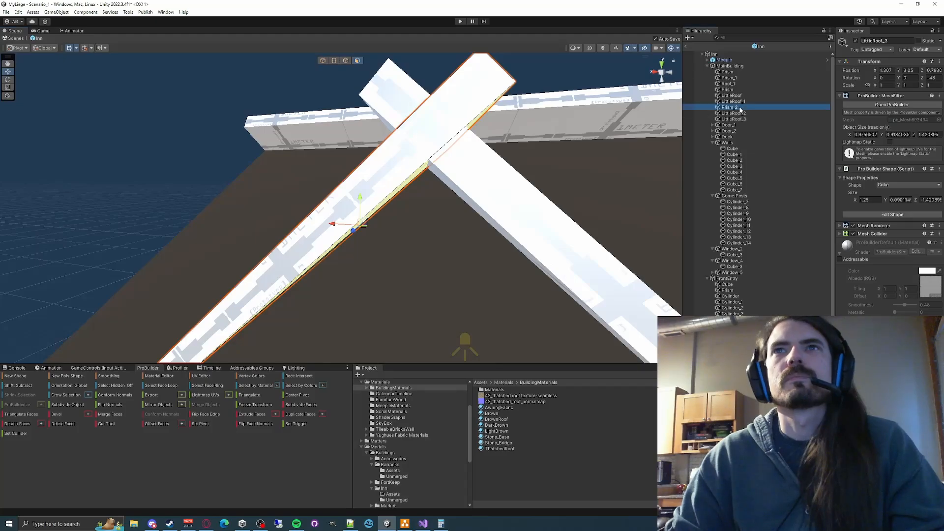
pyautogui.keyDown('alt'); pyautogui.moveTo(459, 233); pyautogui.dragTo(168, 272); pyautogui.keyUp('alt')
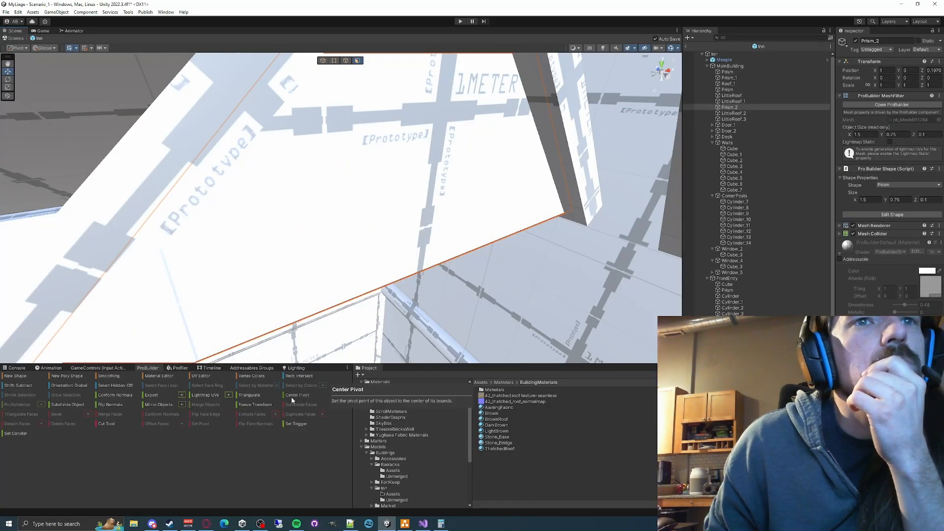
pyautogui.click(292, 399)
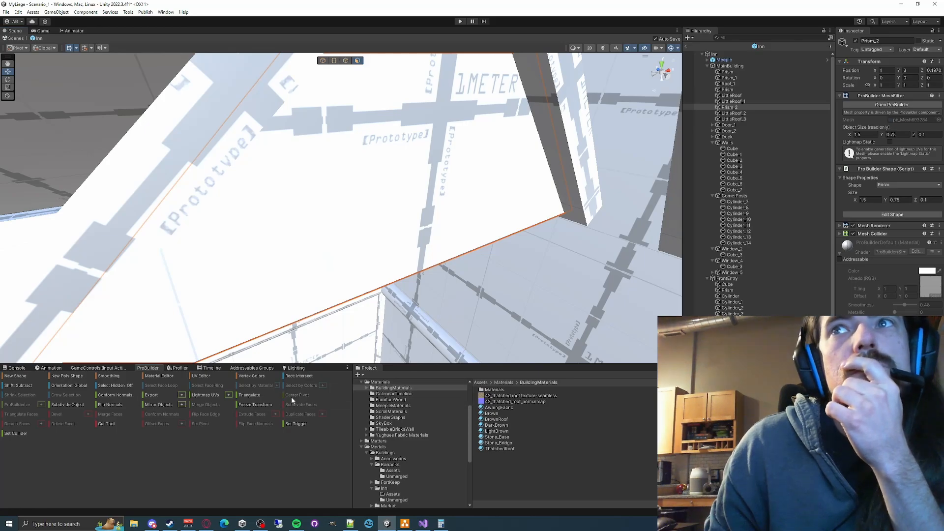
pyautogui.click(923, 194)
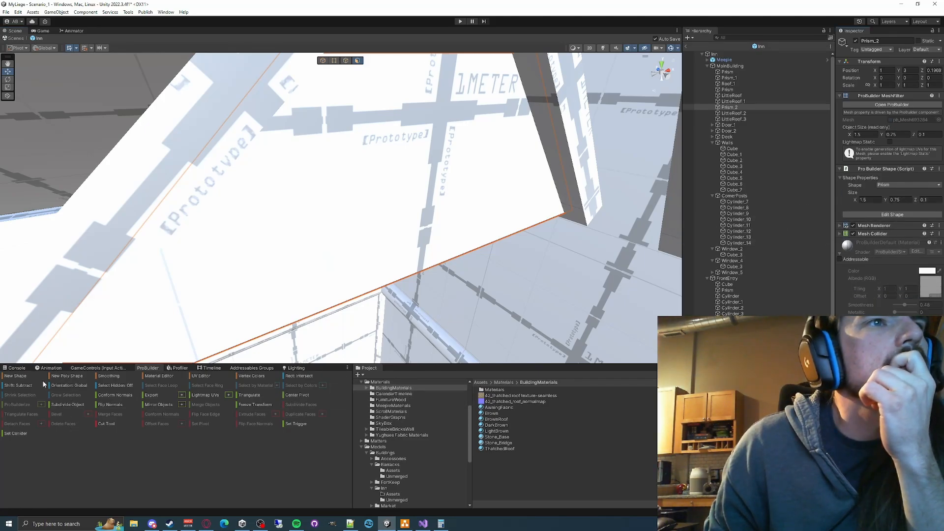
# - Return to object editing and move Prism_2 along Z until it closes the front gable under its dormer roof
pyautogui.click(19, 376)
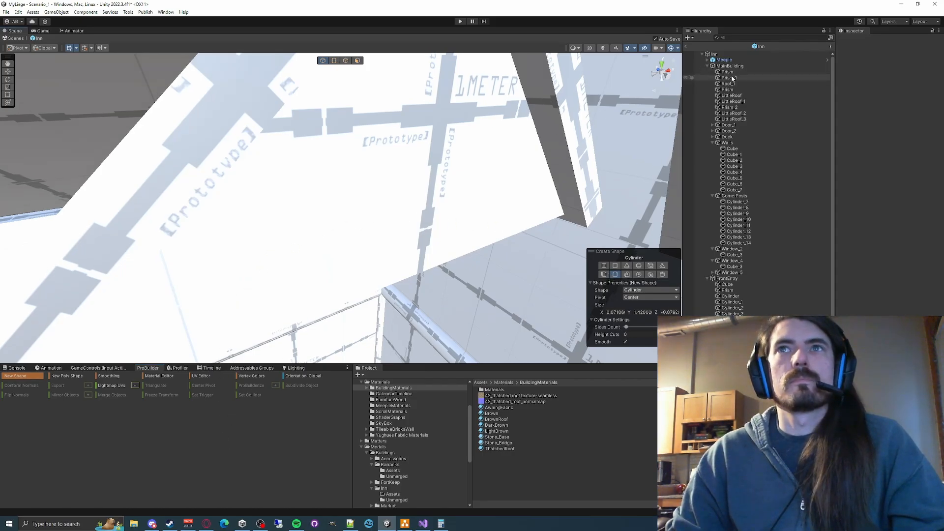
pyautogui.click(731, 108)
pyautogui.moveTo(374, 156); pyautogui.dragTo(441, 158, button='right')
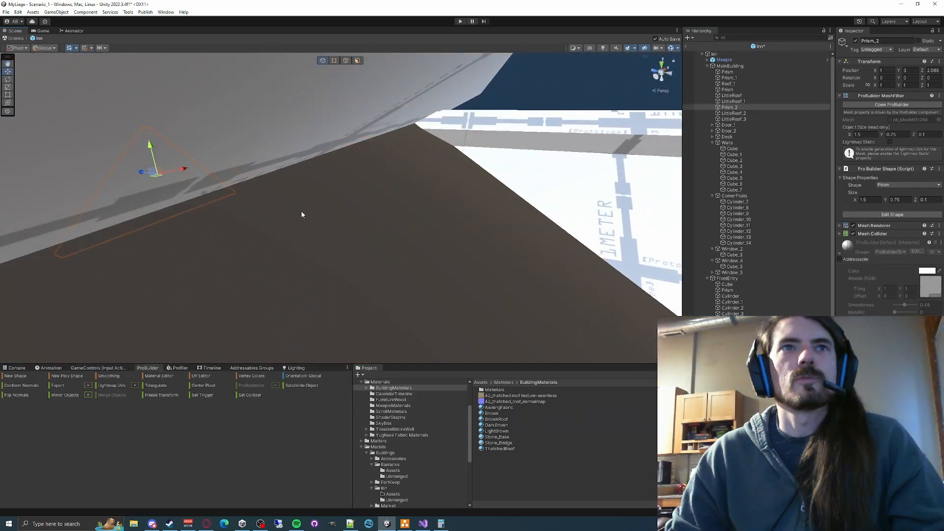
pyautogui.moveTo(337, 193); pyautogui.dragTo(418, 233, button='right')
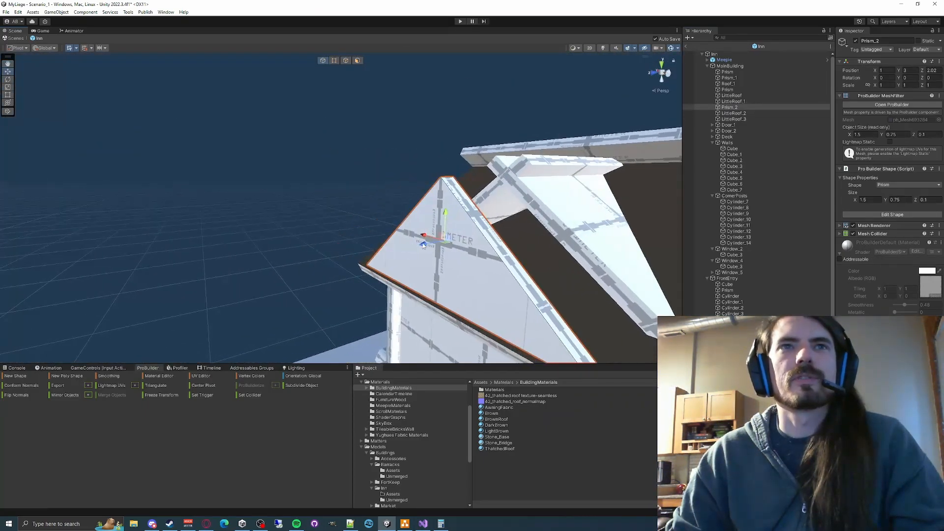
pyautogui.moveTo(422, 243); pyautogui.dragTo(492, 230)
pyautogui.moveTo(487, 230); pyautogui.dragTo(484, 130, button='right')
pyautogui.click(484, 130)
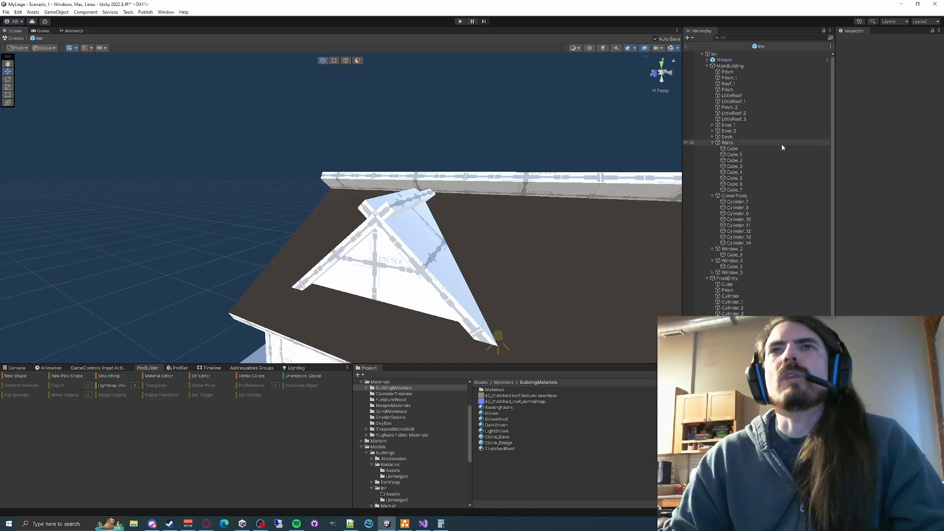
# - Merge Roof_1, Prism, Prism_2 and the four LittleRoof slabs into a single object
pyautogui.click(738, 119)
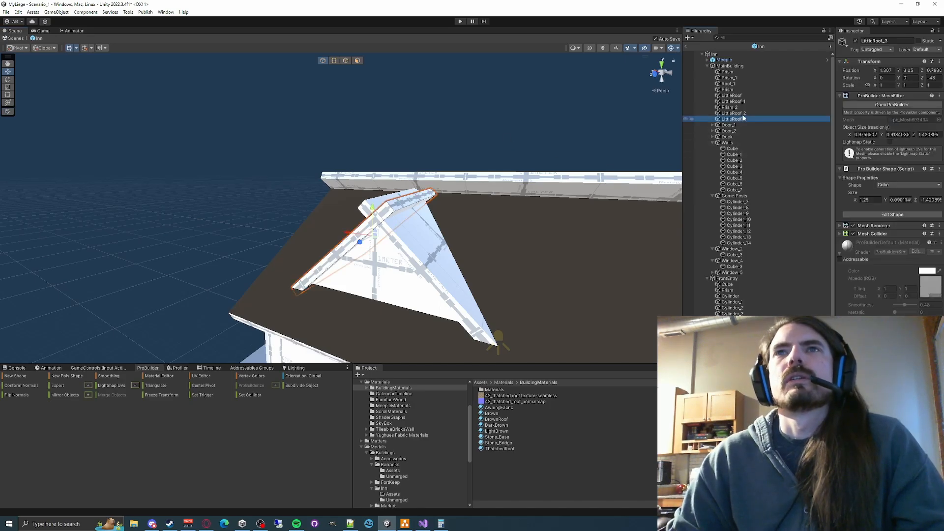
pyautogui.keyDown('shift'); pyautogui.click(732, 102); pyautogui.keyUp('shift')
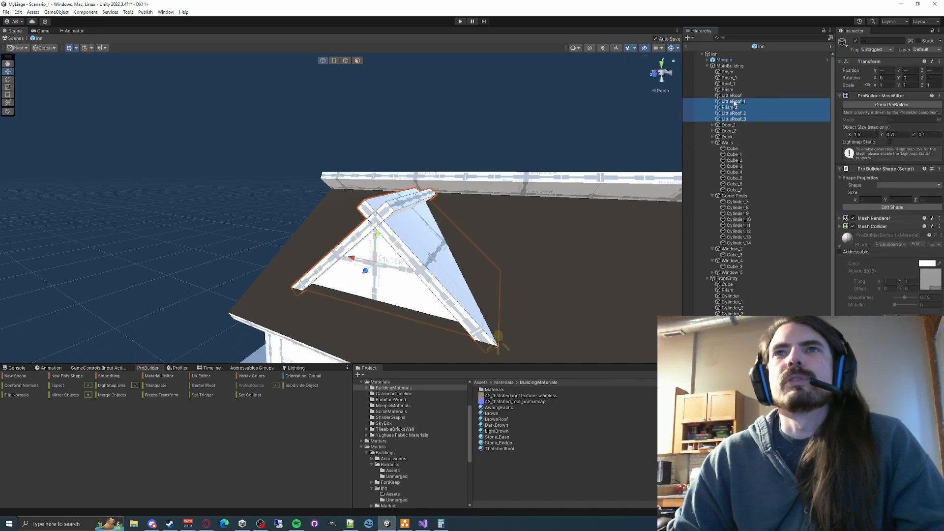
pyautogui.keyDown('shift'); pyautogui.click(731, 86); pyautogui.keyUp('shift')
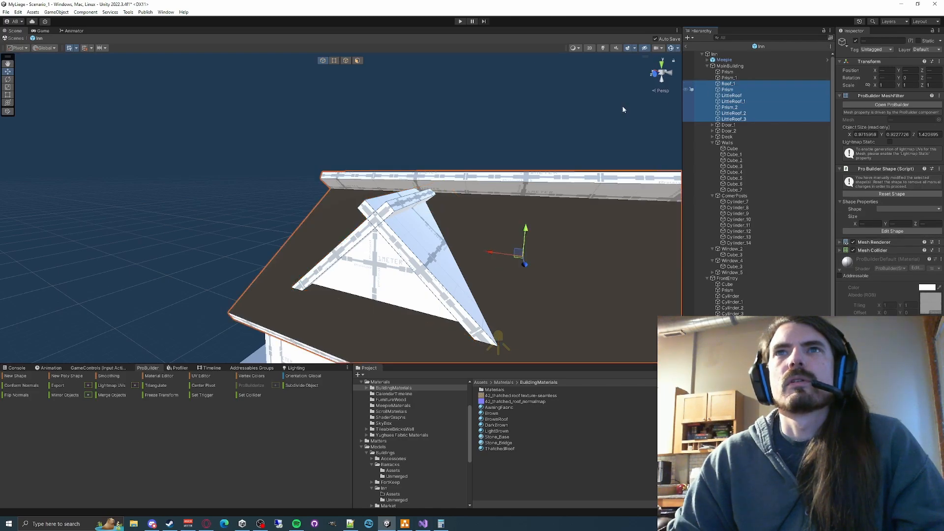
pyautogui.scroll(-3, 622, 110)
pyautogui.keyDown('alt'); pyautogui.moveTo(472, 160); pyautogui.dragTo(590, 182); pyautogui.keyUp('alt')
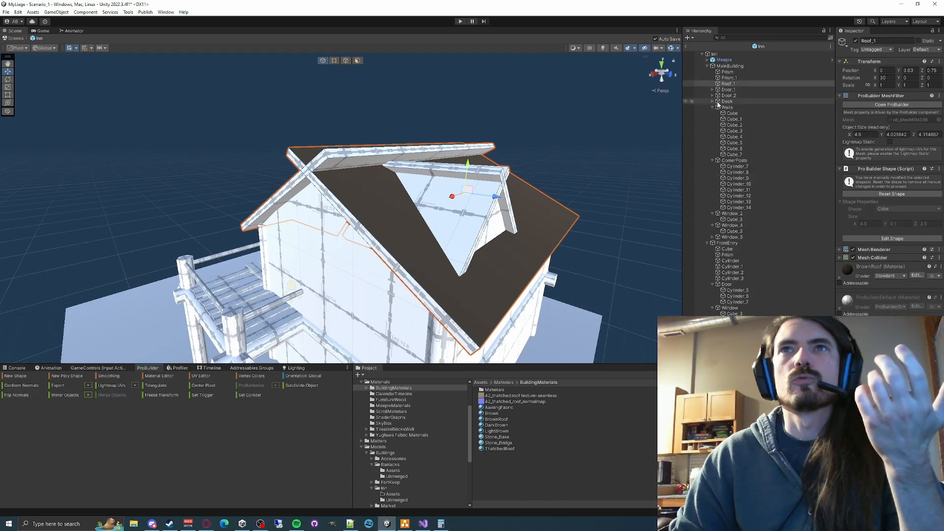
# - Hide the merged Roof_1 to inspect the open building interior, show it again, and check the roof and dormer
pyautogui.click(855, 41)
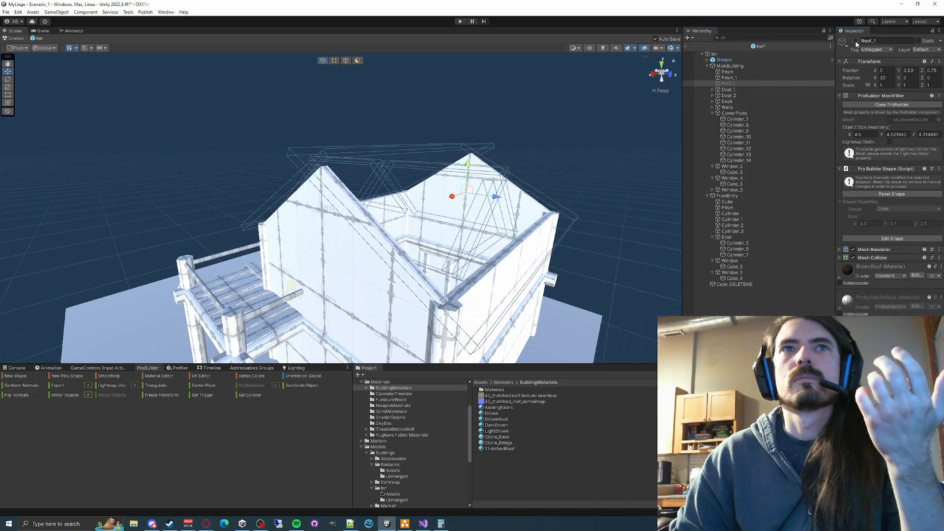
pyautogui.press('d')
pyautogui.moveTo(584, 158); pyautogui.dragTo(511, 182, button='right')
pyautogui.press('s')
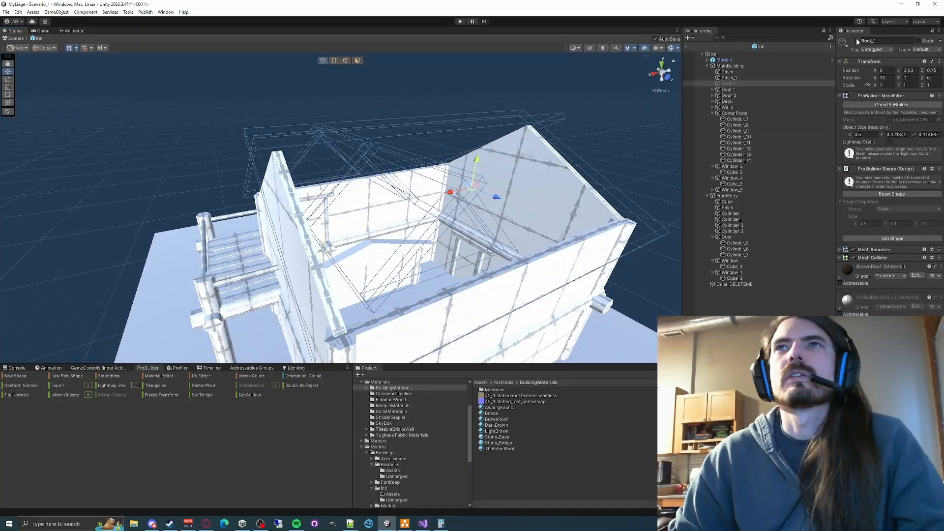
pyautogui.click(855, 42)
pyautogui.moveTo(452, 168)
pyautogui.mouseDown(button='right')
pyautogui.moveTo(505, 170)
pyautogui.moveTo(453, 154)
pyautogui.mouseUp(button='right')
pyautogui.press('w')
pyautogui.press('s')
pyautogui.press('d')
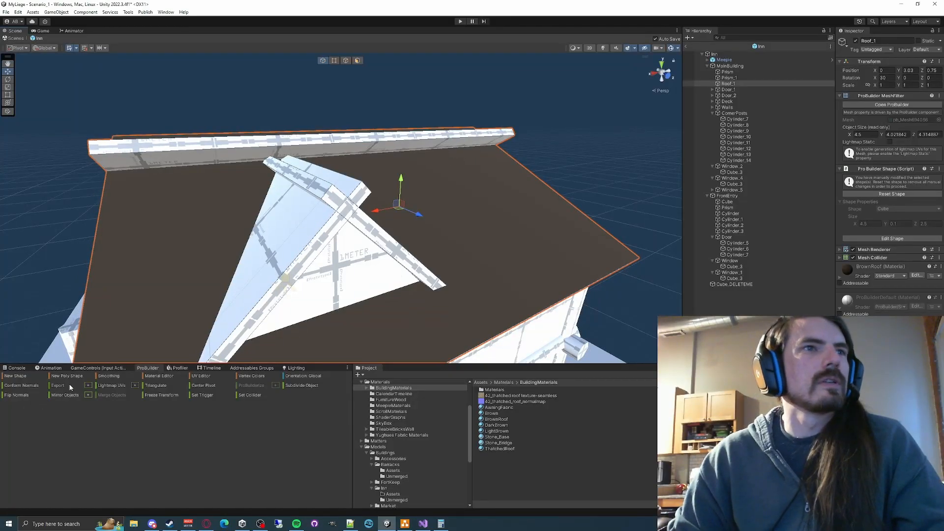
# - Switch to face editing on Roof_1 and select the dormer's slopes and front edge faces
pyautogui.click(108, 375)
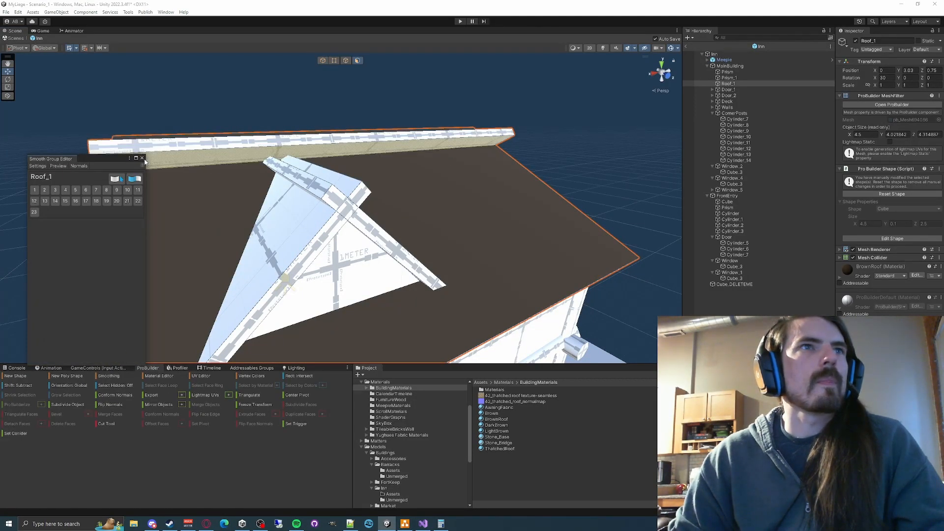
pyautogui.click(143, 158)
pyautogui.click(305, 218)
pyautogui.press('d')
pyautogui.moveTo(417, 205); pyautogui.dragTo(279, 209, button='right')
pyautogui.press('s')
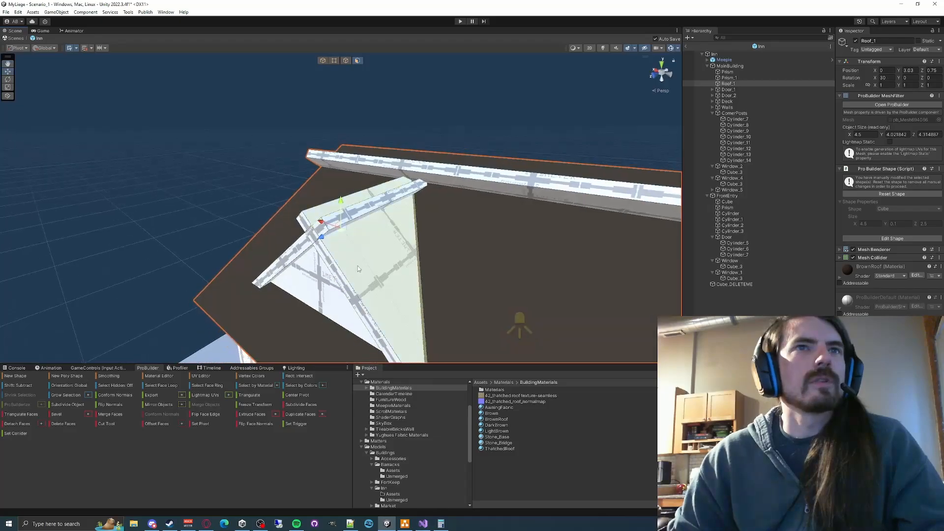
pyautogui.keyDown('shift'); pyautogui.click(352, 221); pyautogui.keyUp('shift')
pyautogui.keyDown('alt'); pyautogui.moveTo(314, 218); pyautogui.dragTo(428, 228); pyautogui.keyUp('alt')
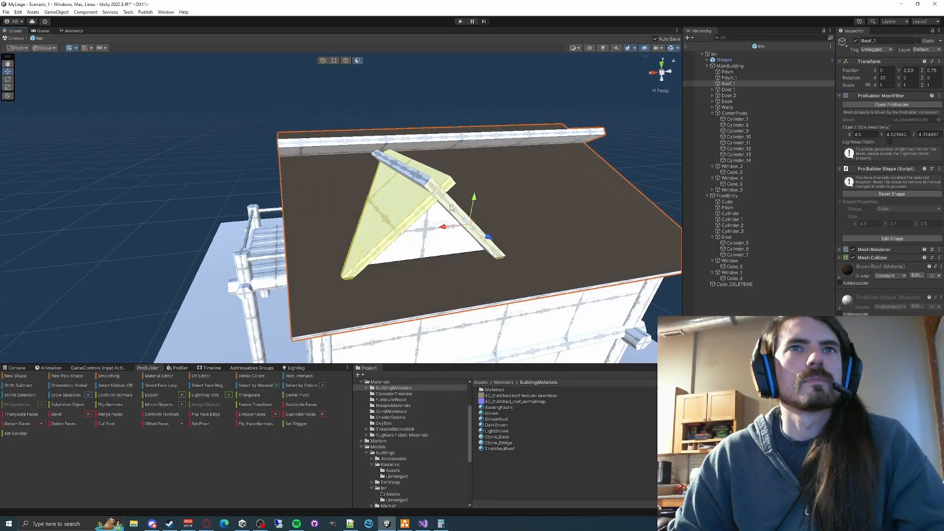
# - Extend the face selection on Roof_1 to the remaining dormer slopes, ridge strips and roof edges on both sides of the building
pyautogui.keyDown('alt'); pyautogui.moveTo(481, 164); pyautogui.dragTo(482, 189); pyautogui.keyUp('alt')
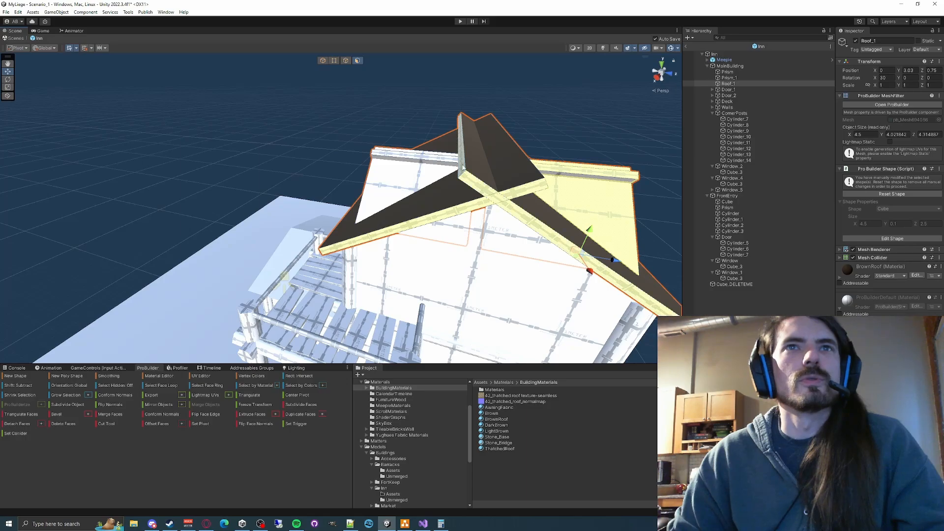
pyautogui.press('f')
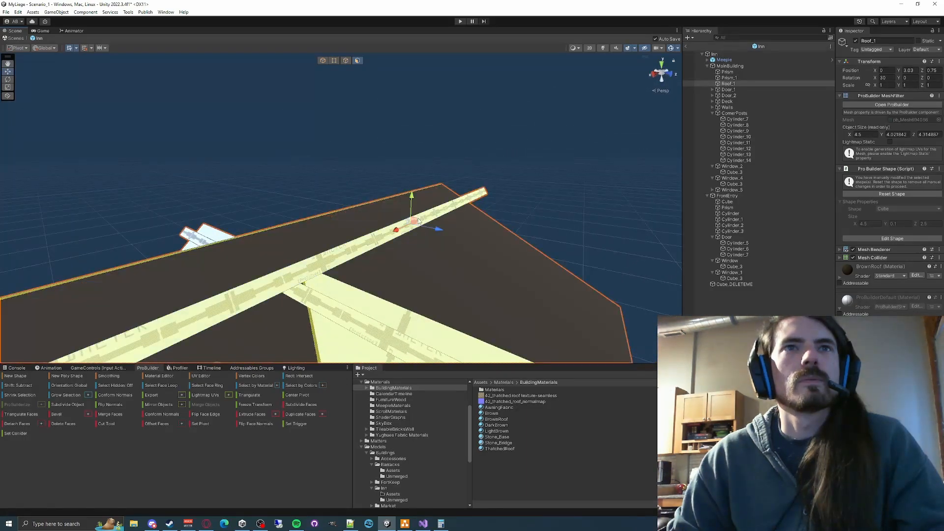
pyautogui.keyDown('alt'); pyautogui.moveTo(467, 197); pyautogui.dragTo(258, 238); pyautogui.keyUp('alt')
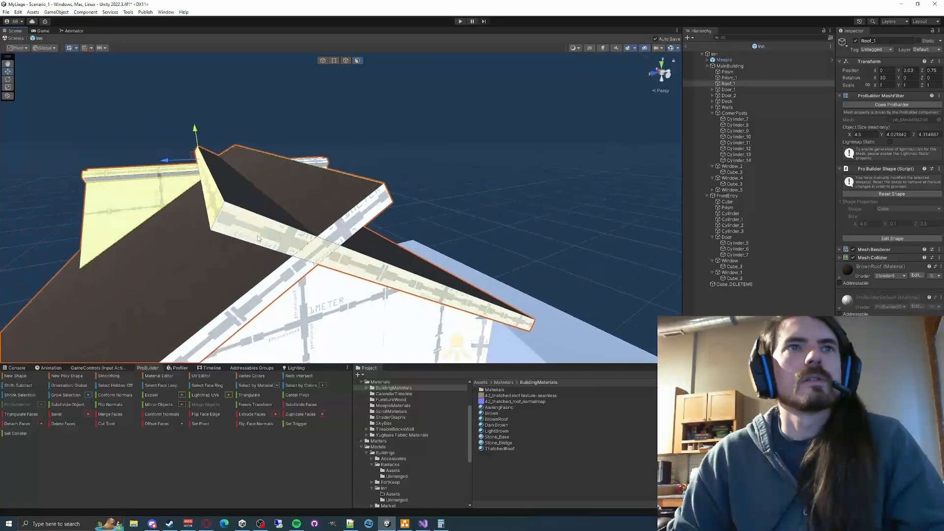
pyautogui.keyDown('alt'); pyautogui.moveTo(362, 222); pyautogui.dragTo(200, 227); pyautogui.keyUp('alt')
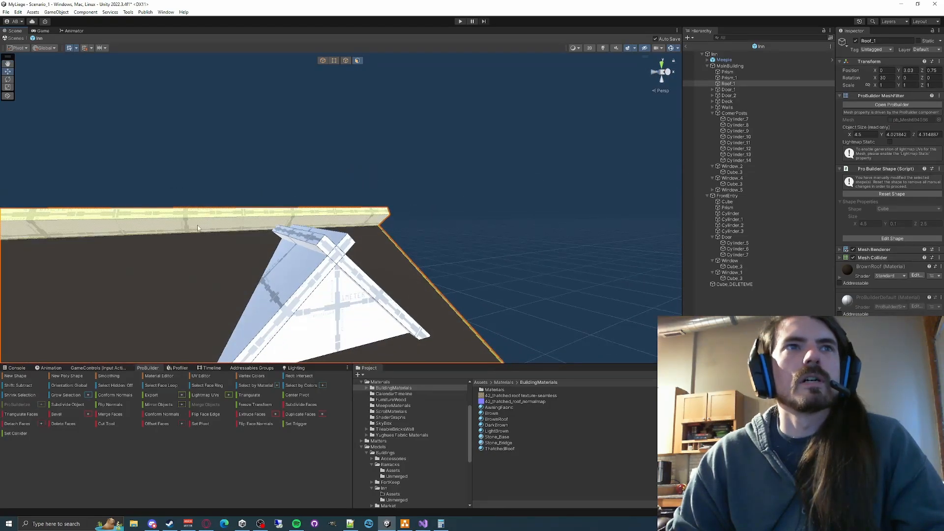
pyautogui.keyDown('alt'); pyautogui.moveTo(184, 272); pyautogui.dragTo(413, 212); pyautogui.keyUp('alt')
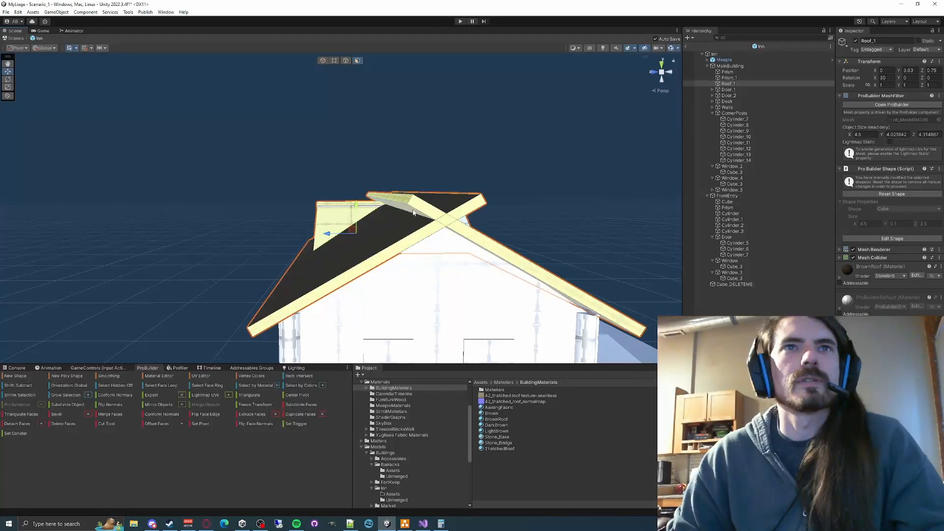
pyautogui.press('w')
pyautogui.moveTo(422, 239); pyautogui.dragTo(465, 220, button='right')
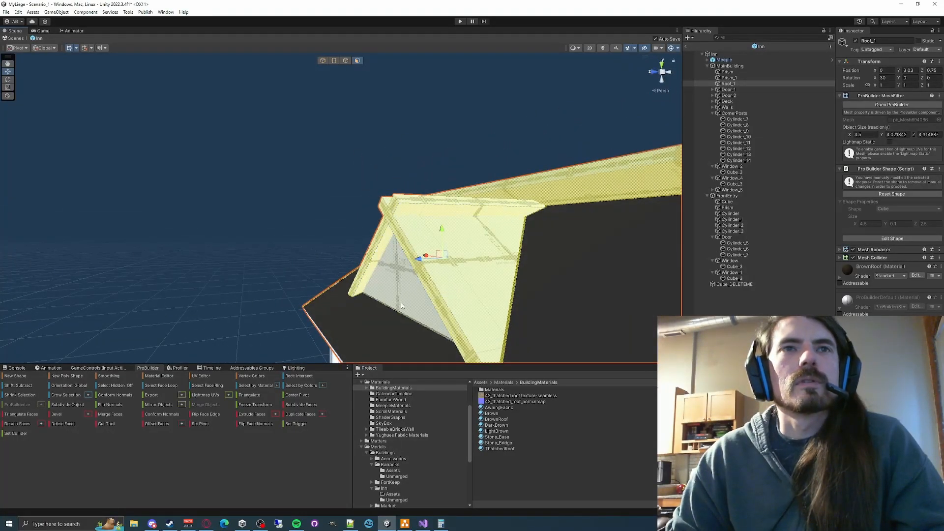
pyautogui.moveTo(401, 306); pyautogui.dragTo(617, 278, button='right')
pyautogui.press('a')
pyautogui.press('w')
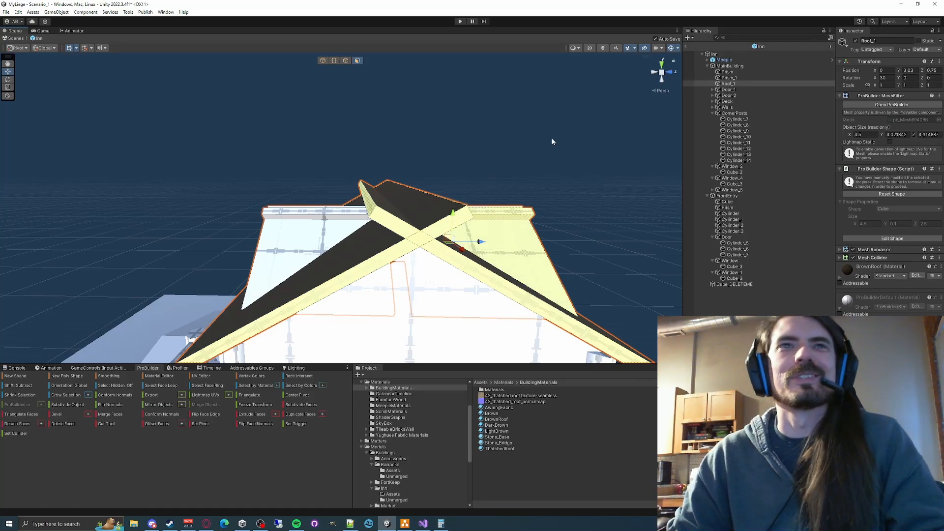
# - Return to object editing and apply the BrownRoof material to the whole Roof_1 object
pyautogui.press('g')
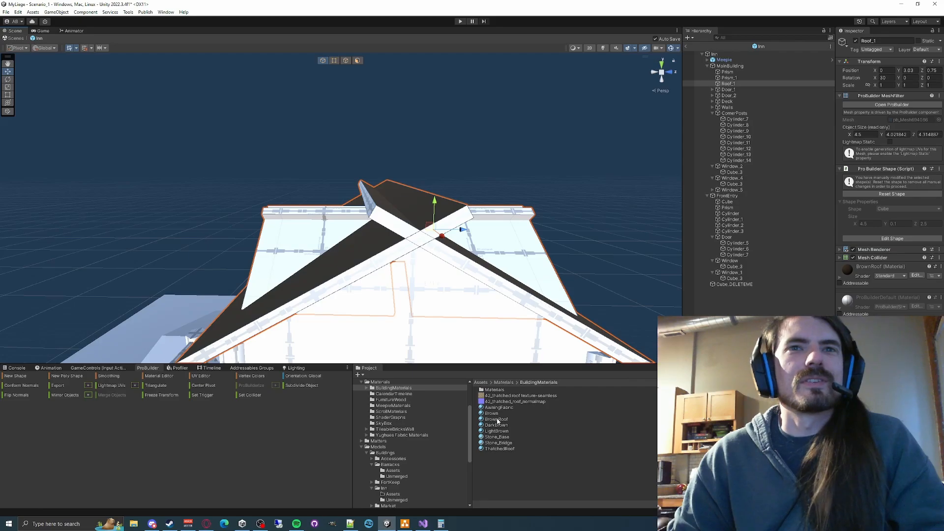
pyautogui.moveTo(497, 421); pyautogui.dragTo(454, 298)
pyautogui.click(109, 376)
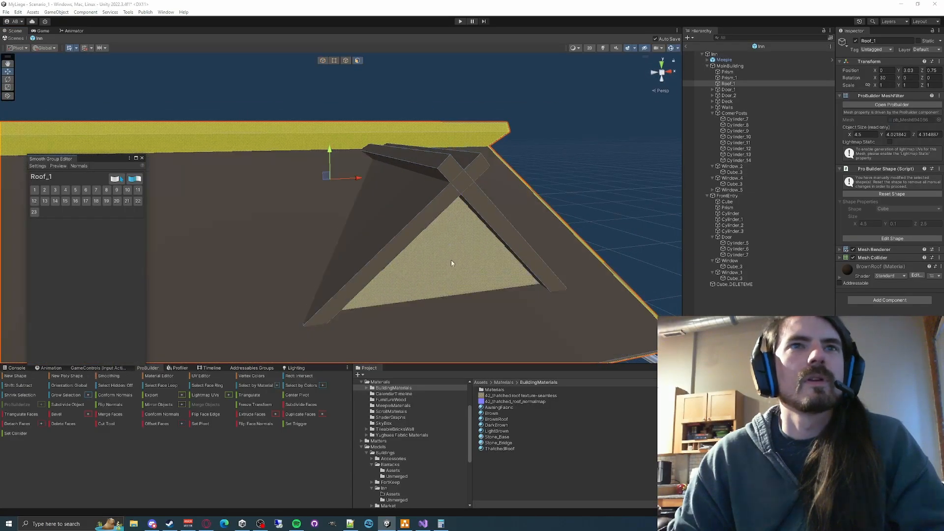
# - Select the triangular gable faces under both dormer roofs and apply the LightBrown material to them
pyautogui.click(451, 263)
pyautogui.keyDown('alt'); pyautogui.moveTo(544, 239); pyautogui.dragTo(303, 216); pyautogui.keyUp('alt')
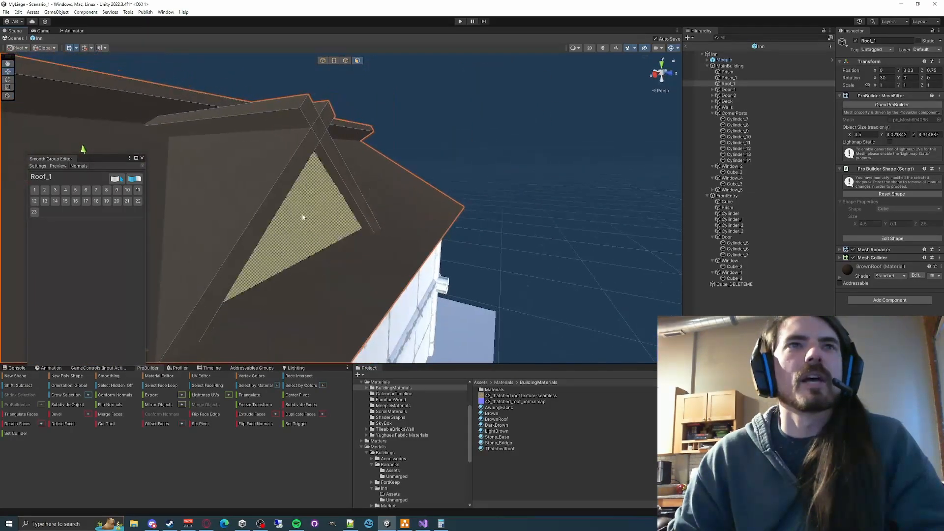
pyautogui.click(303, 215)
pyautogui.keyDown('alt'); pyautogui.moveTo(483, 224); pyautogui.dragTo(175, 225); pyautogui.keyUp('alt')
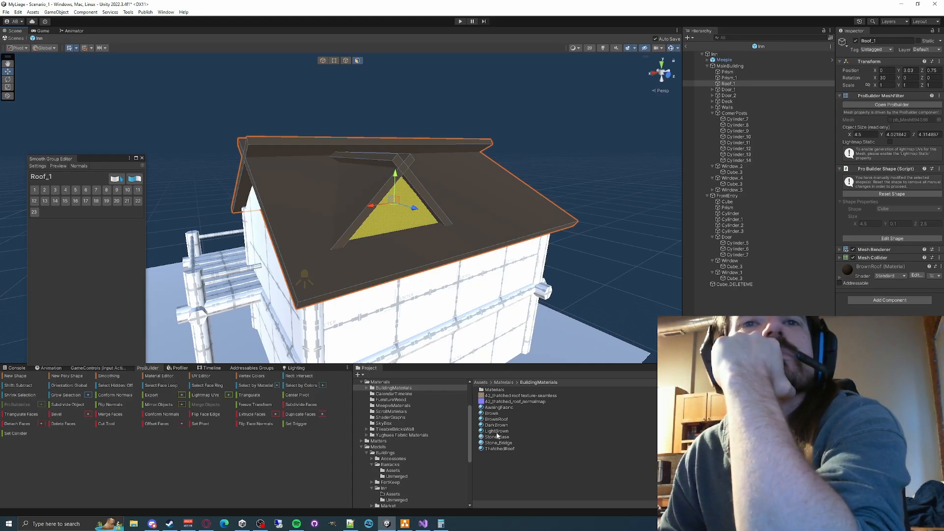
pyautogui.moveTo(496, 429); pyautogui.dragTo(403, 222)
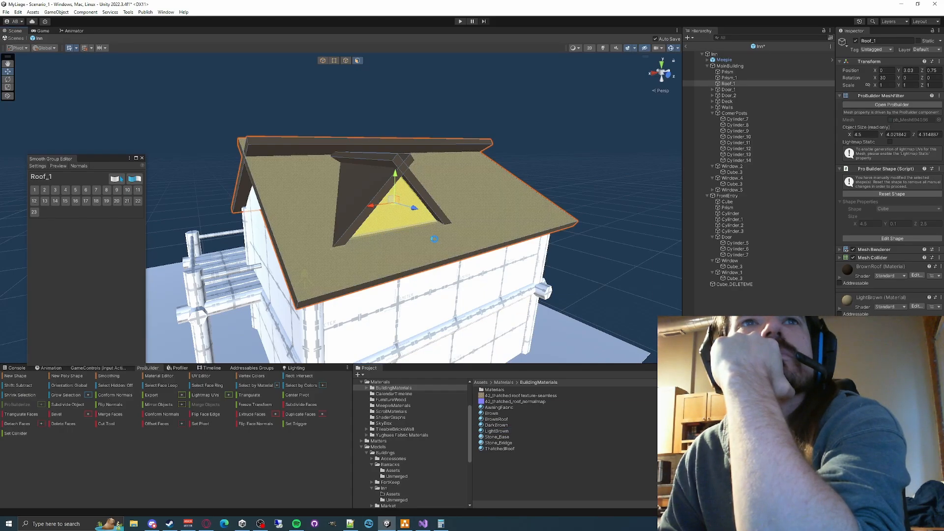
# - Deselect everything and examine the coloured roof and dormer gables from both sides of the inn
pyautogui.click(596, 160)
pyautogui.moveTo(569, 148); pyautogui.dragTo(356, 146, button='right')
pyautogui.press('s')
pyautogui.press('a')
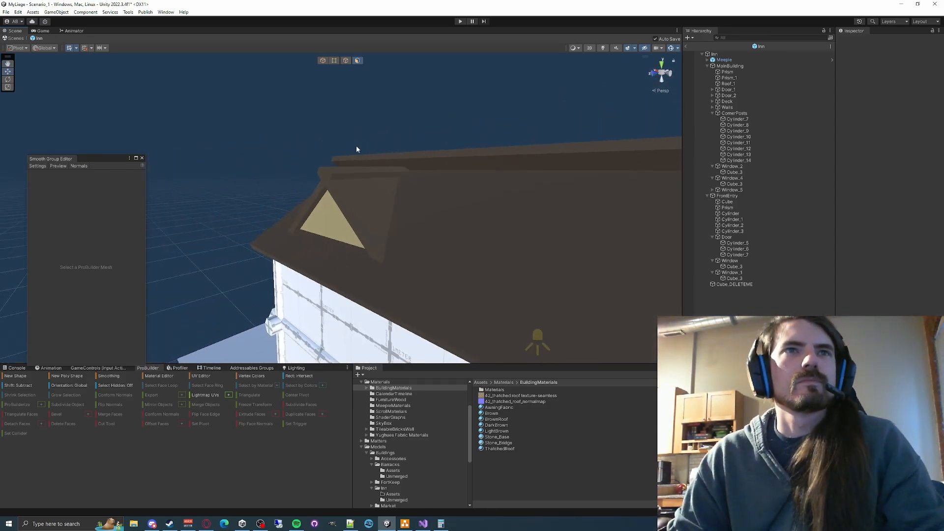
pyautogui.press('a')
pyautogui.moveTo(355, 146); pyautogui.dragTo(548, 180, button='right')
pyautogui.press('s')
# - Leave the Inn prefab for the Scenario_1 scene and inspect the placed inn's roof from above
pyautogui.moveTo(682, 47); pyautogui.dragTo(684, 48)
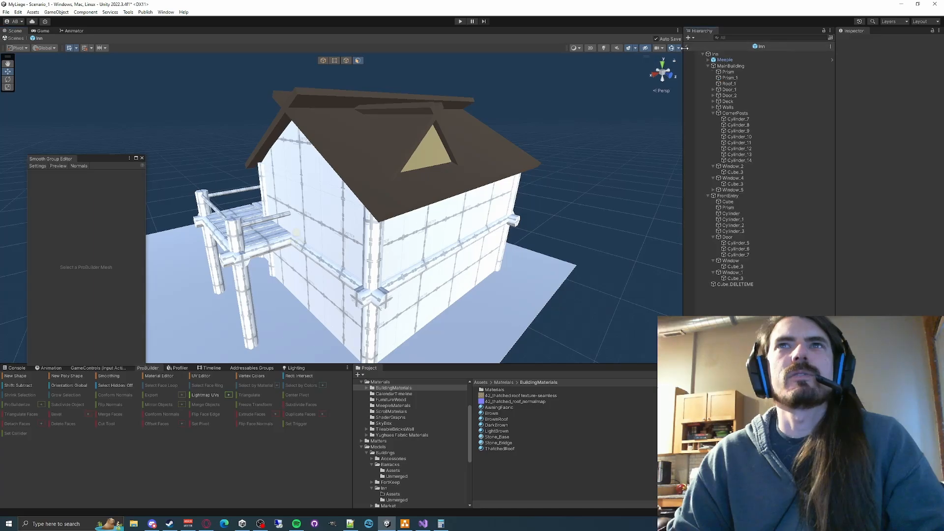
pyautogui.click(687, 48)
pyautogui.press('w')
pyautogui.moveTo(339, 221); pyautogui.dragTo(403, 176, button='right')
pyautogui.press('s')
pyautogui.press('w')
pyautogui.press('s')
pyautogui.press('w')
pyautogui.press('s')
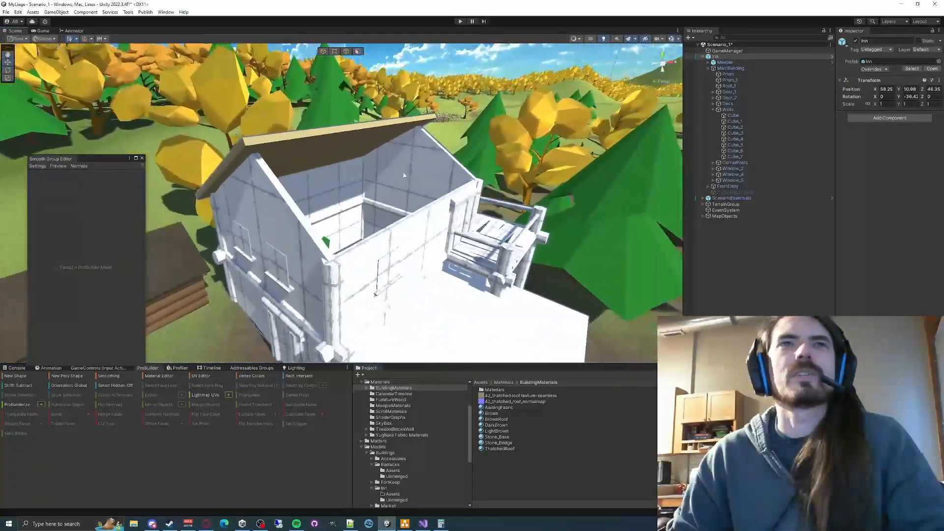
# - Select Roof_1 on the placed inn, toggle its active state off and on, and examine the roof's missing parts
pyautogui.click(373, 134)
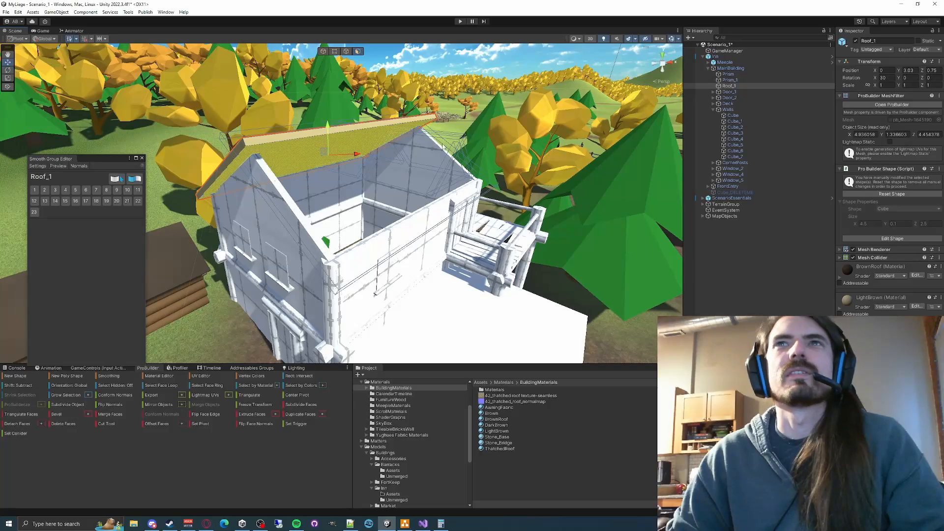
pyautogui.moveTo(483, 164); pyautogui.dragTo(479, 138, button='right')
pyautogui.press('a')
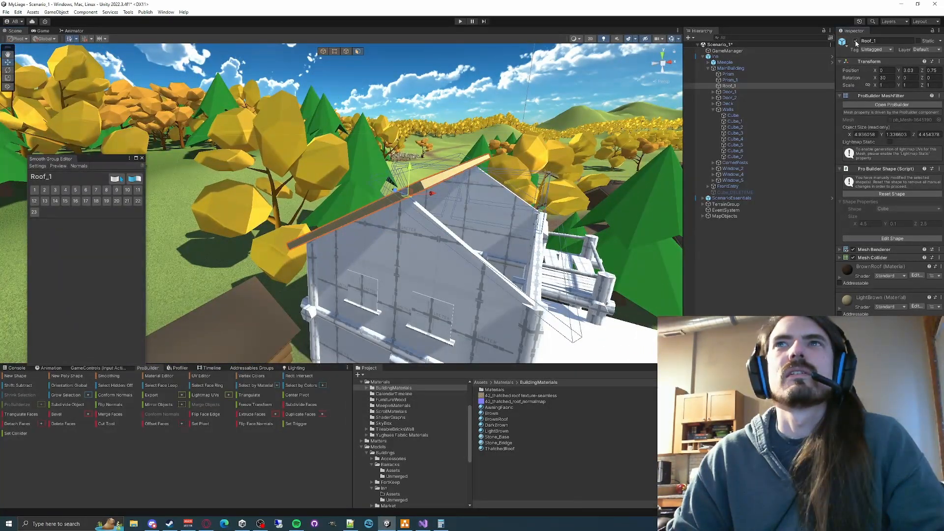
pyautogui.click(855, 41)
pyautogui.click(855, 41)
pyautogui.press('d')
pyautogui.moveTo(525, 150); pyautogui.dragTo(475, 171, button='right')
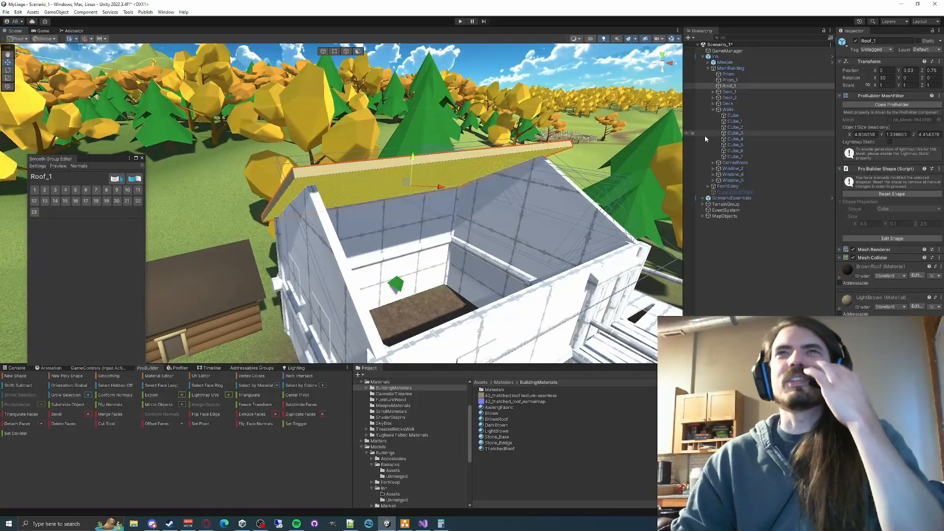
# - Delete the Inn instance from Scenario_1 and look over the village site
pyautogui.click(713, 57)
pyautogui.press('Delete')
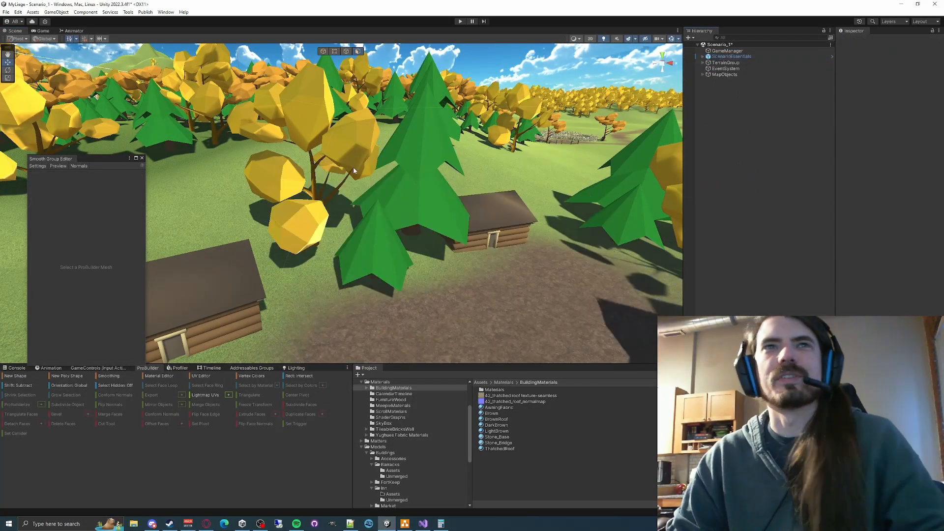
pyautogui.press('s')
pyautogui.moveTo(353, 166); pyautogui.dragTo(221, 178, button='right')
pyautogui.press('w')
pyautogui.press('s')
pyautogui.press('w')
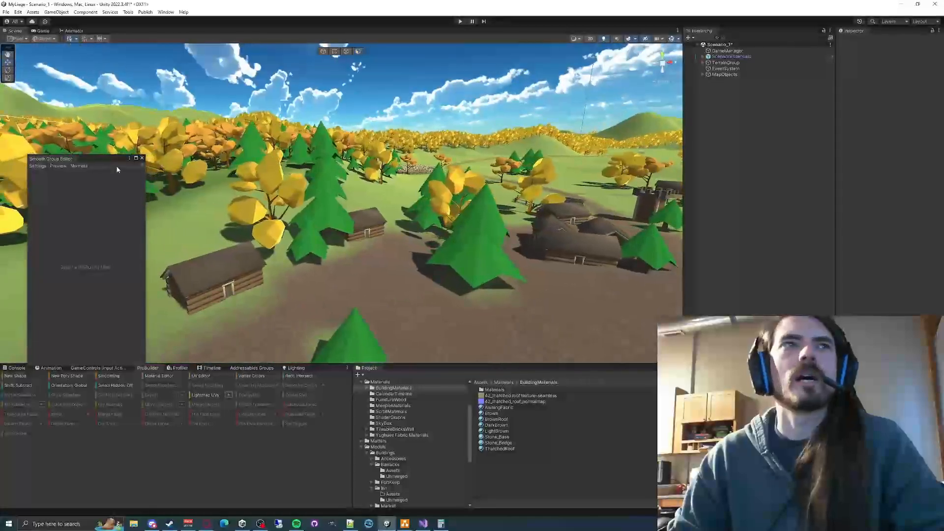
# - Close the Smooth Group Editor and open the Inn prefab from the Inn building's Unmerged folder
pyautogui.click(141, 159)
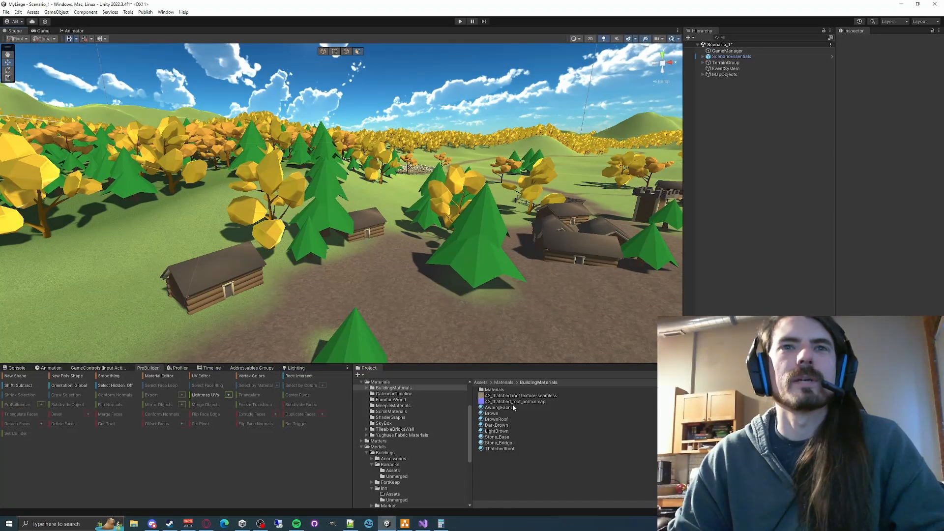
pyautogui.click(390, 459)
pyautogui.scroll(-3, 396, 467)
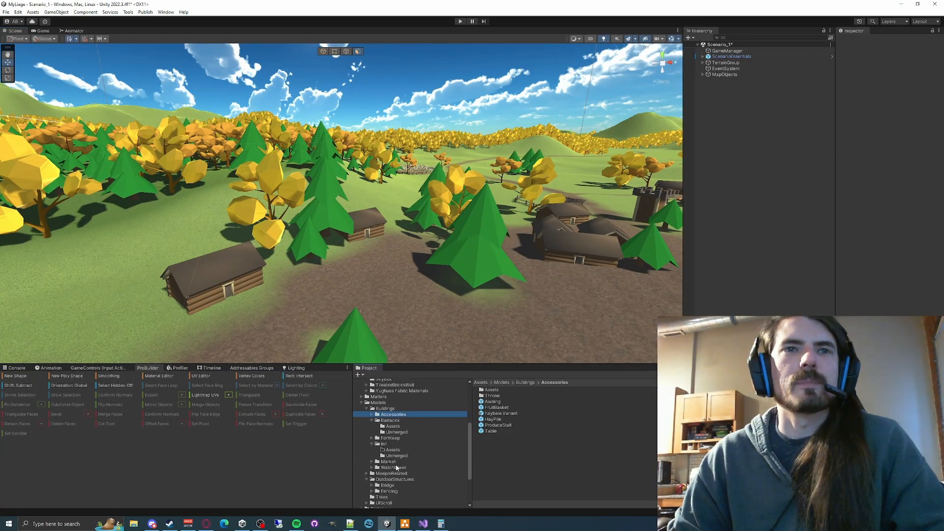
pyautogui.doubleClick(488, 390)
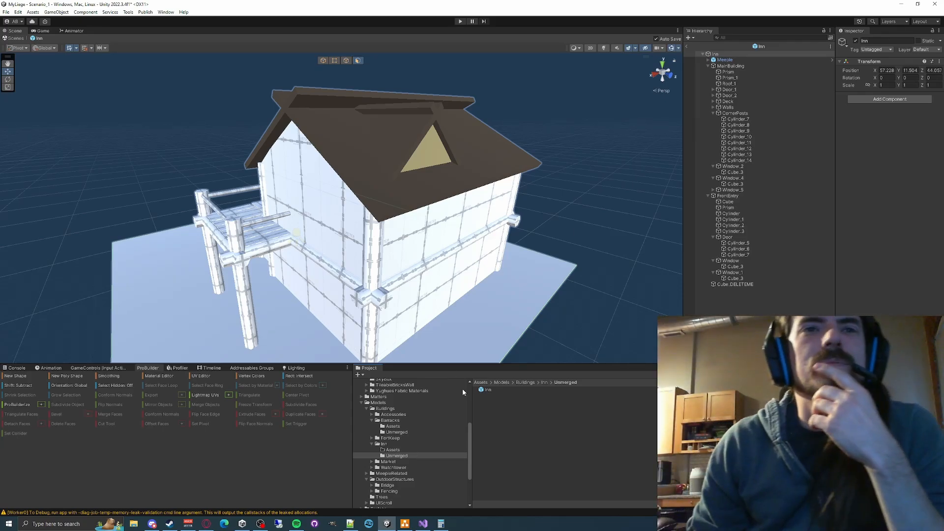
pyautogui.click(481, 390)
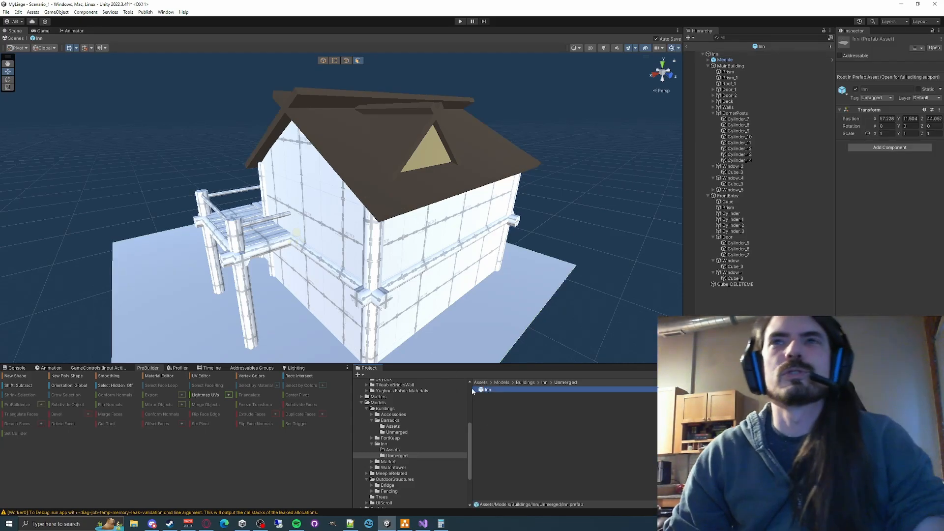
# - Collapse the CornerPosts, Window_2 and Window_4 groups under MainBuilding in the Inn prefab
pyautogui.press('w')
pyautogui.moveTo(415, 200); pyautogui.dragTo(539, 190, button='right')
pyautogui.press('s')
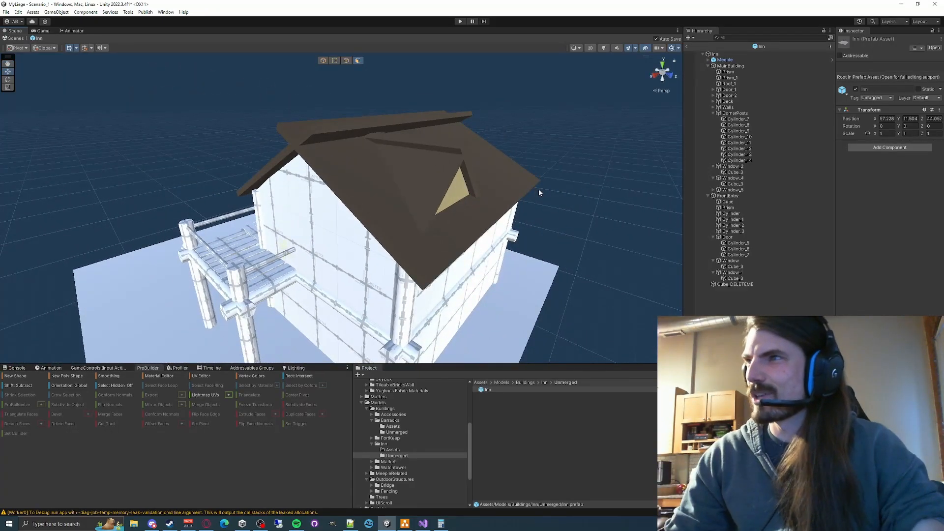
pyautogui.click(712, 113)
pyautogui.click(713, 119)
pyautogui.click(713, 124)
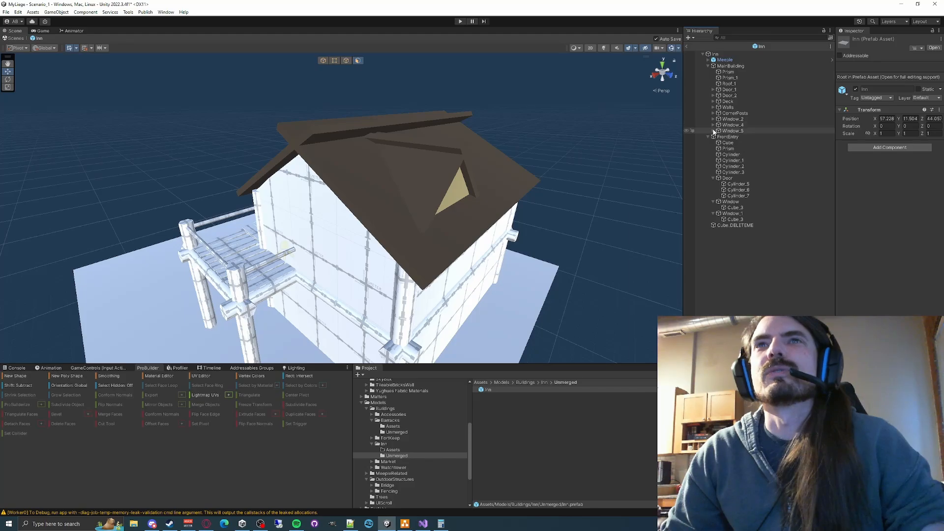
# - Undo the recent changes step by step until the roof is back to its separate, unmerged and uncoloured pieces
pyautogui.click(559, 121)
pyautogui.hotkey('ctrl', 'z')
pyautogui.hotkey('ctrl', 'z')
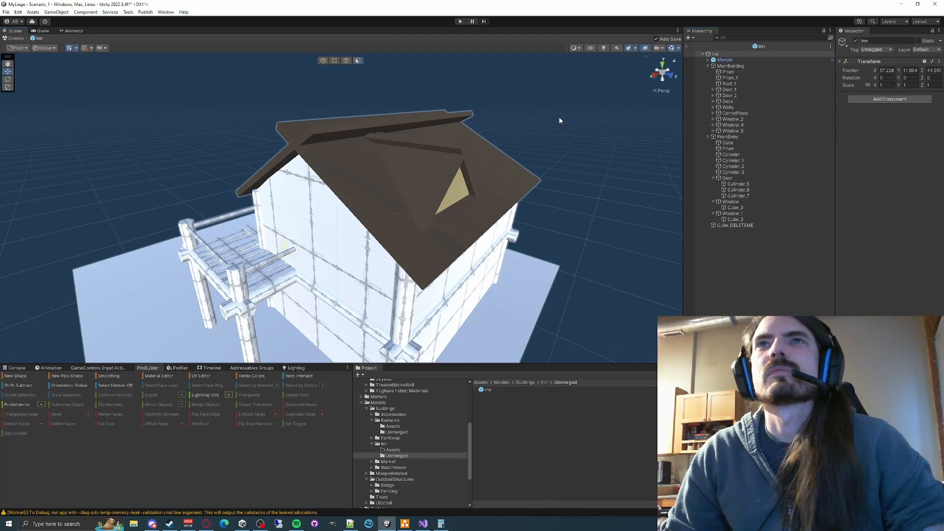
pyautogui.hotkey('ctrl', 'y')
pyautogui.hotkey('ctrl', 'y')
pyautogui.hotkey('ctrl', 'z')
pyautogui.hotkey('ctrl', 'z')
pyautogui.hotkey('ctrl', 'z')
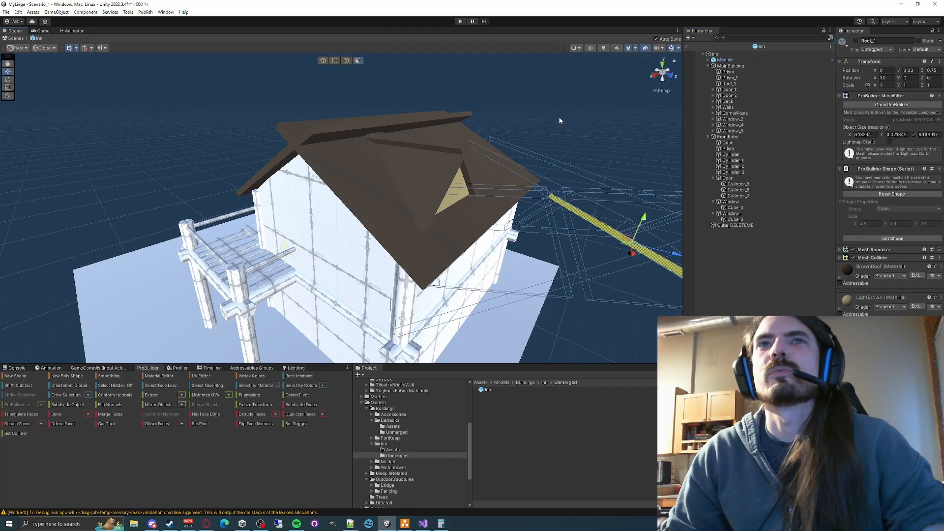
pyautogui.hotkey('ctrl', 'z')
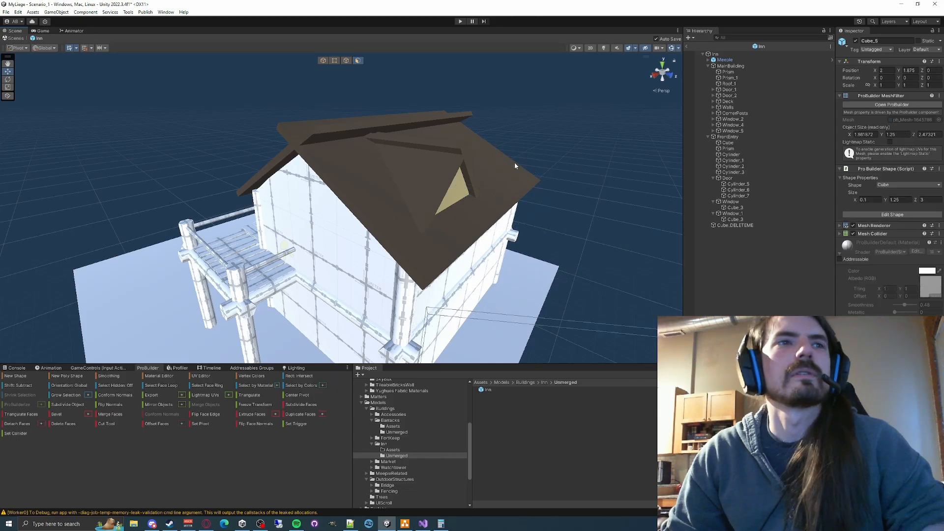
pyautogui.hotkey('ctrl', 'z')
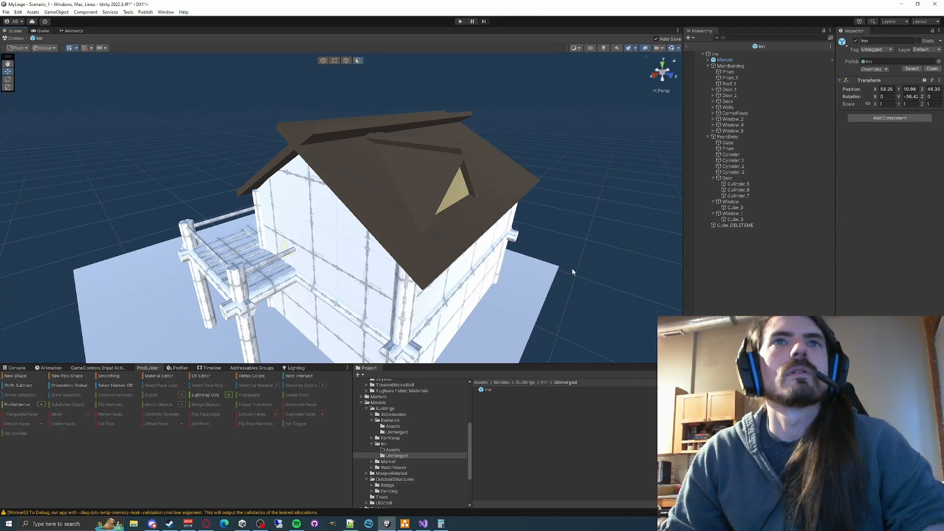
pyautogui.hotkey('ctrl', 'z')
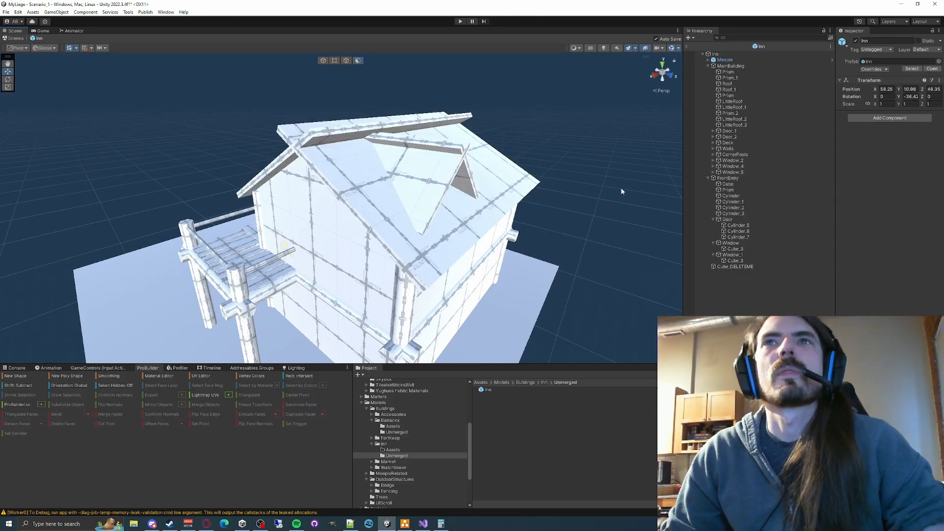
# - Select the separate Roof_1 and Roof pieces in turn, deselect them, and examine the restored roof
pyautogui.click(737, 90)
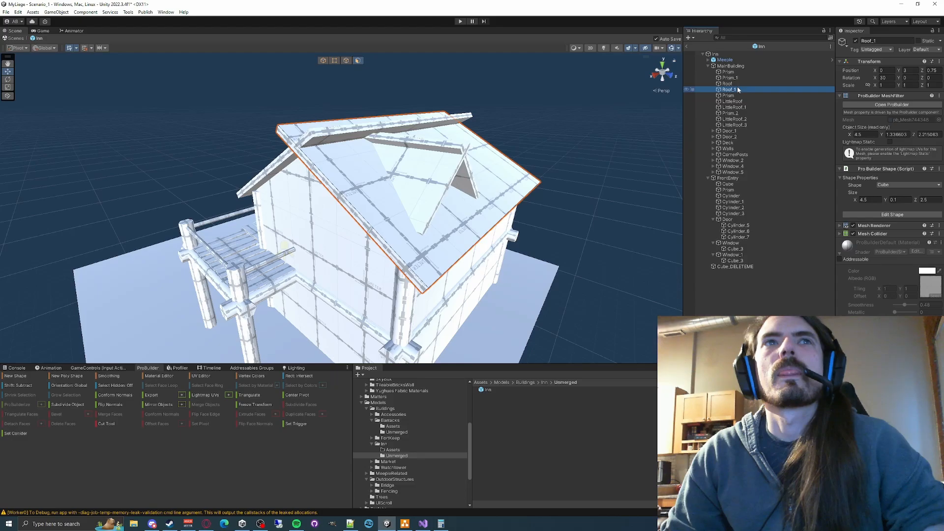
pyautogui.click(732, 85)
pyautogui.moveTo(565, 173); pyautogui.dragTo(541, 320, button='right')
pyautogui.click(522, 147)
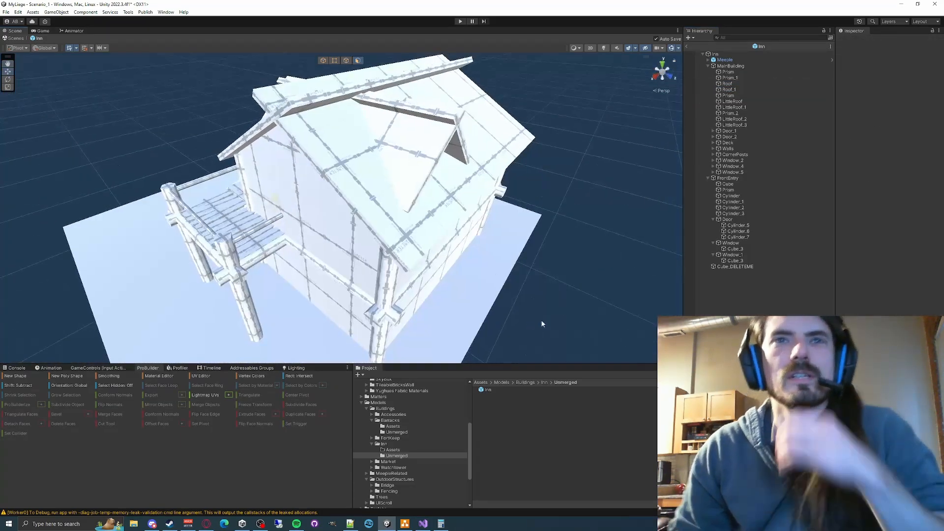
# - Copy the Inn prefab from the Unmerged folder into the parent Inn folder
pyautogui.click(394, 450)
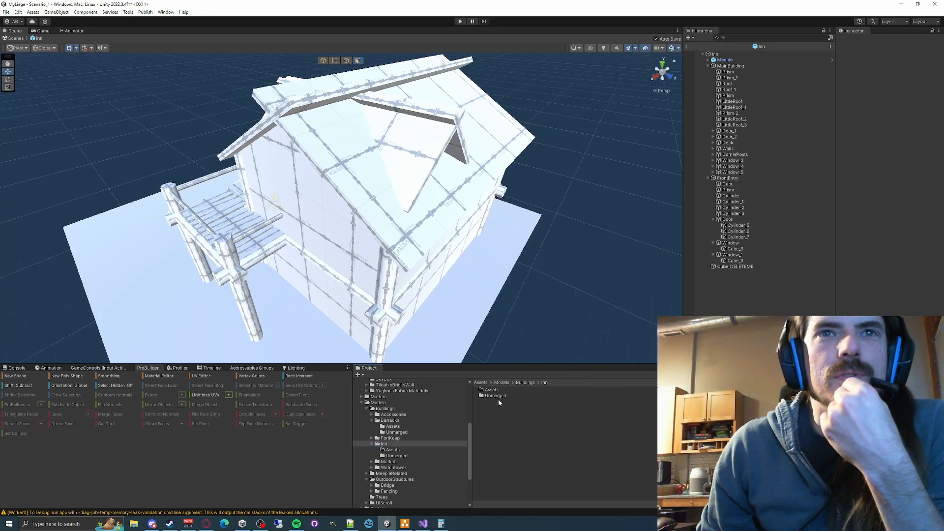
pyautogui.doubleClick(497, 397)
pyautogui.rightClick(492, 390)
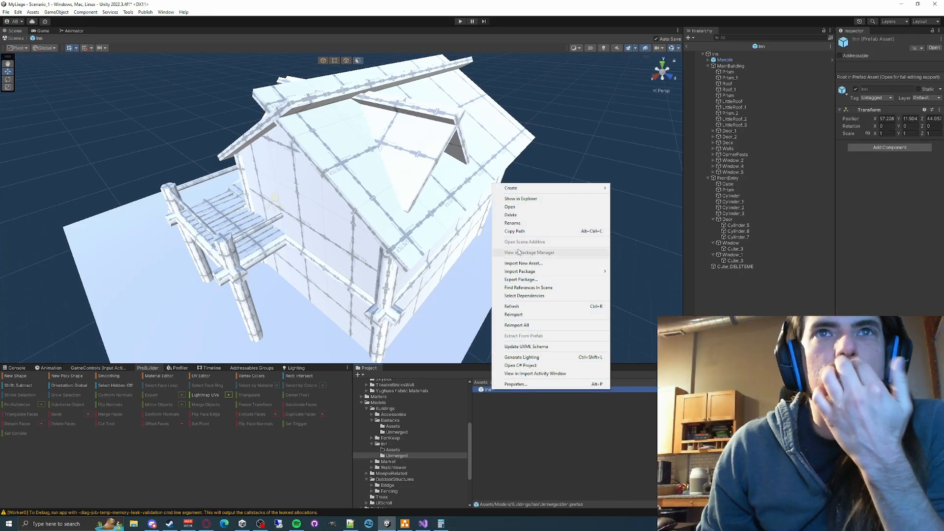
pyautogui.click(489, 399)
pyautogui.click(491, 390)
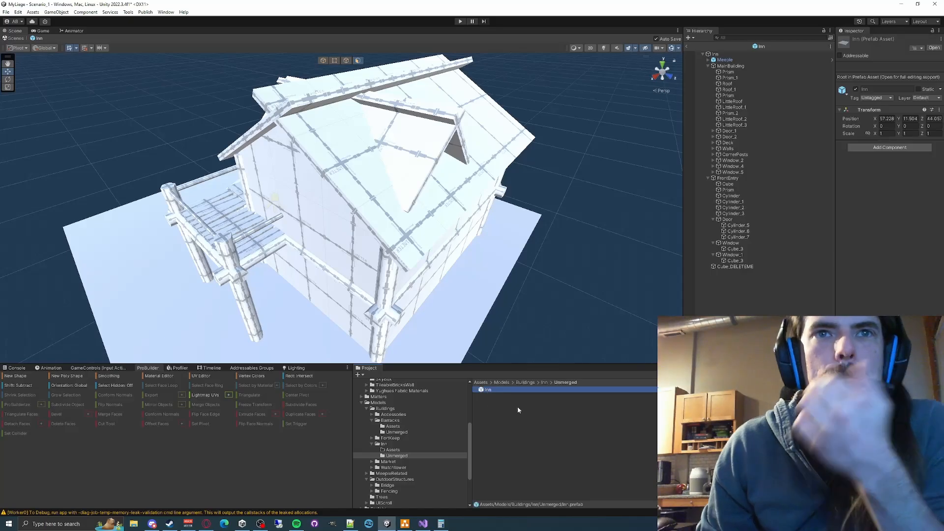
pyautogui.click(544, 382)
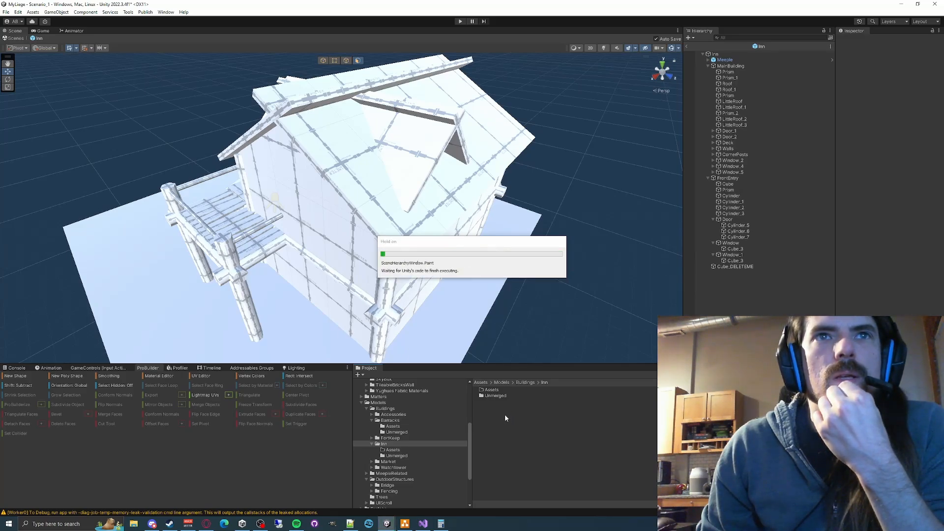
# - Rename the prefab in the Inn building's Unmerged folder as Inn_Unmerged
pyautogui.doubleClick(497, 395)
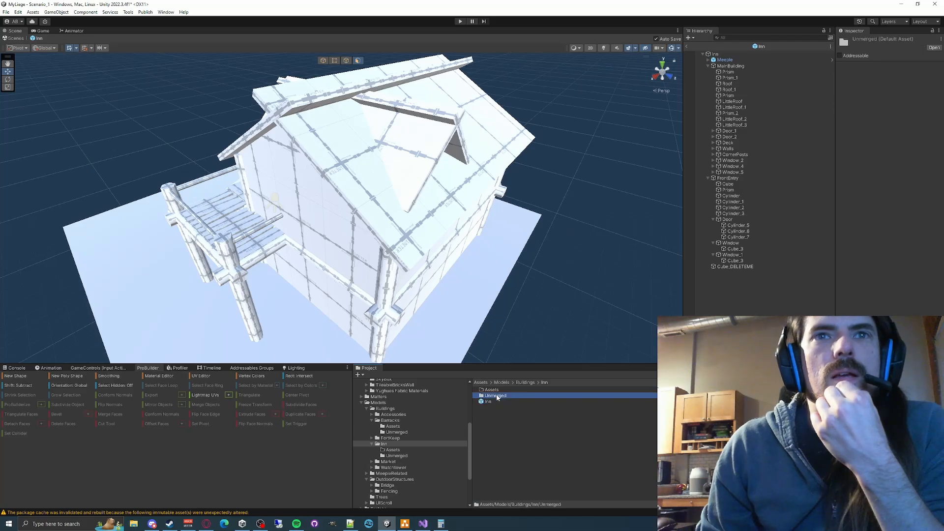
pyautogui.click(494, 390)
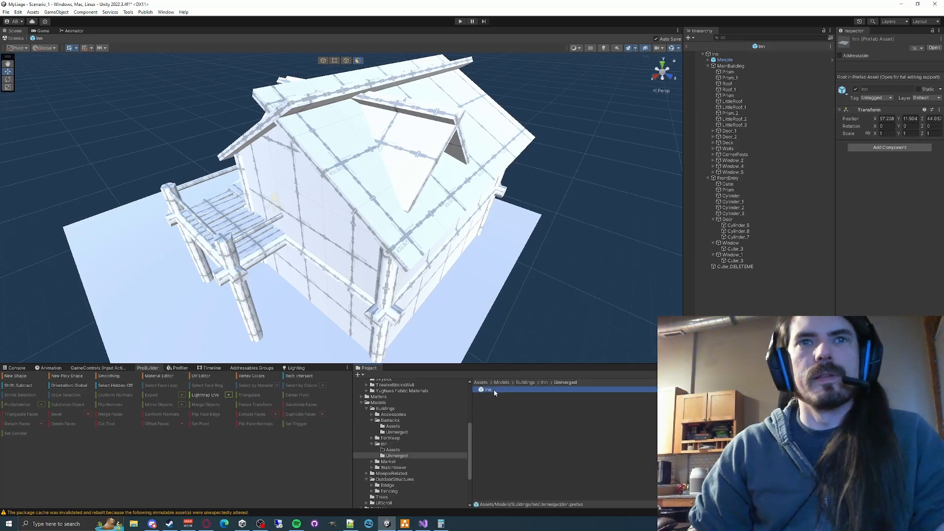
pyautogui.click(493, 389)
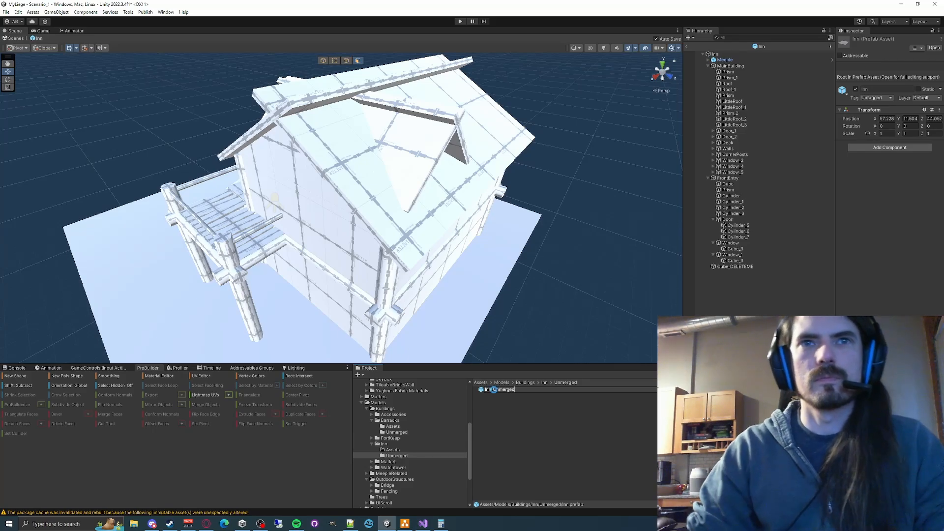
pyautogui.press('Return')
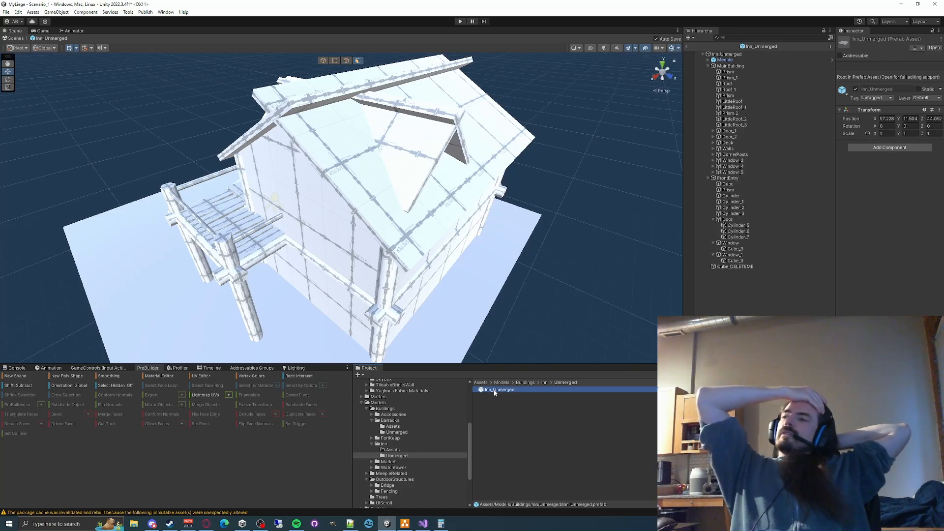
# - Delete the copied Inn prefab from the parent Inn folder
pyautogui.click(548, 382)
pyautogui.click(521, 400)
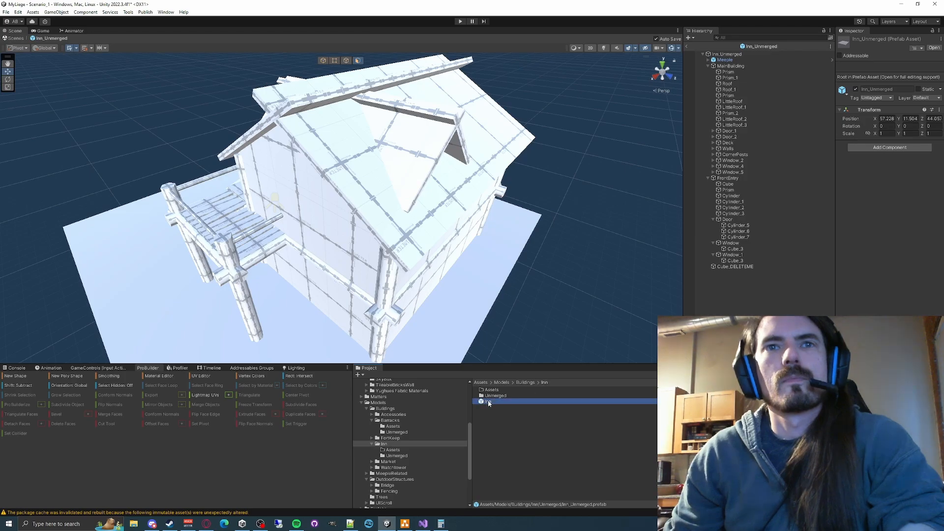
pyautogui.press('Delete')
pyautogui.click(492, 276)
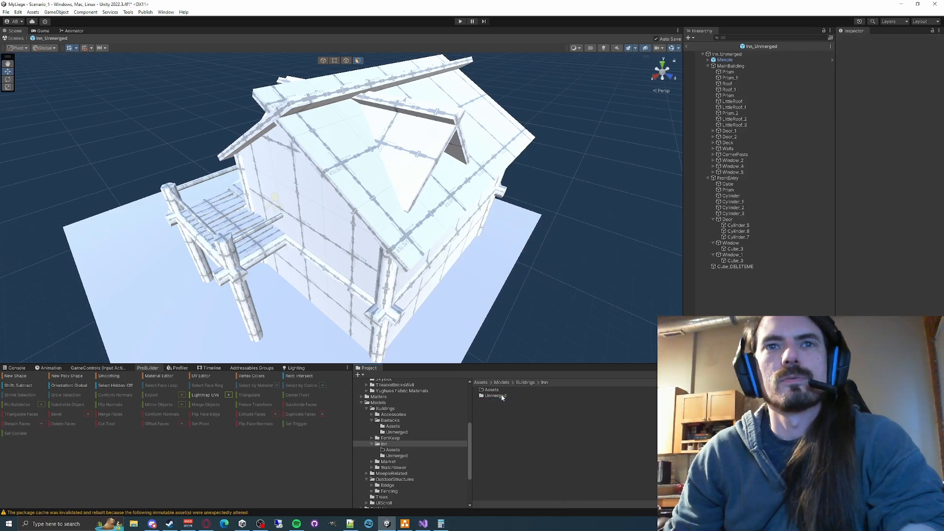
# - Open the Inn_Unmerged prefab from the Inn building's Unmerged folder under Models
pyautogui.doubleClick(501, 395)
pyautogui.click(501, 383)
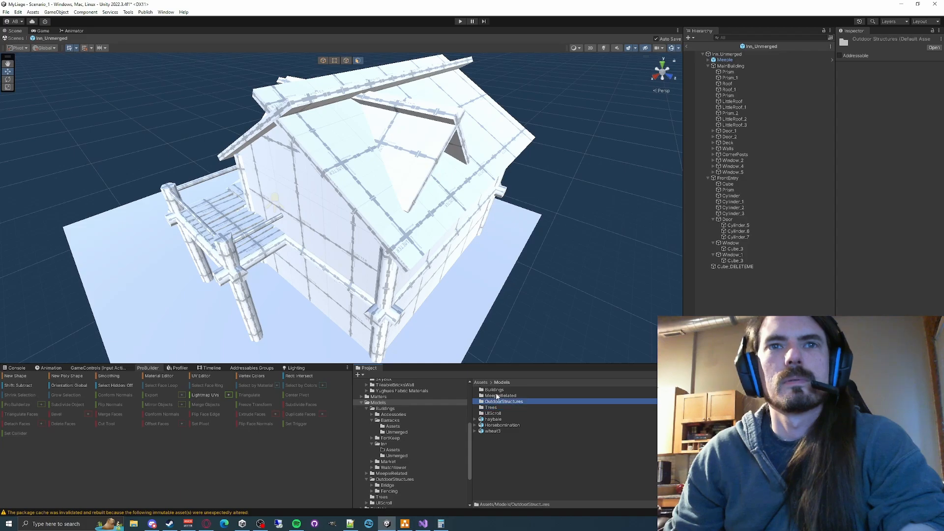
pyautogui.doubleClick(494, 389)
pyautogui.doubleClick(491, 408)
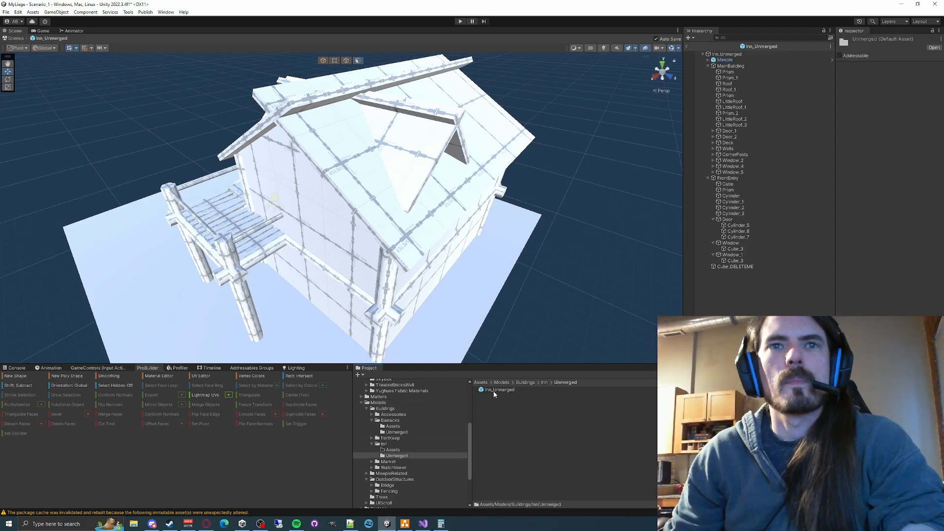
pyautogui.doubleClick(493, 394)
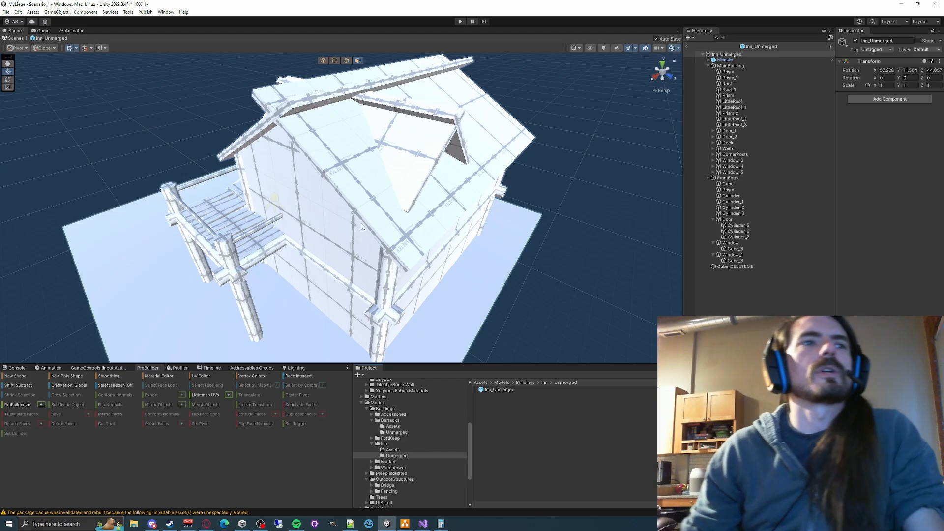
# - Examine the inn's roof and the gable end above the deck from several angles
pyautogui.moveTo(263, 263); pyautogui.dragTo(303, 179, button='right')
pyautogui.press('w')
pyautogui.moveTo(471, 228); pyautogui.dragTo(396, 222, button='right')
pyautogui.click(381, 222)
pyautogui.press('a')
pyautogui.click(341, 105)
pyautogui.moveTo(341, 105); pyautogui.dragTo(406, 132, button='right')
pyautogui.press('a')
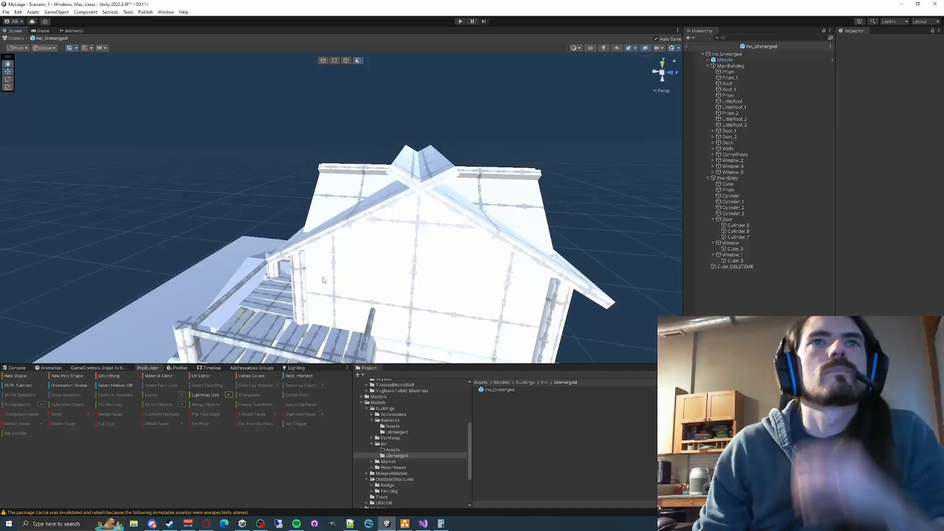
# - Apply the 42_thatched roof texture-seamless texture from BuildingMaterials to the Roof_1 piece
pyautogui.click(22, 376)
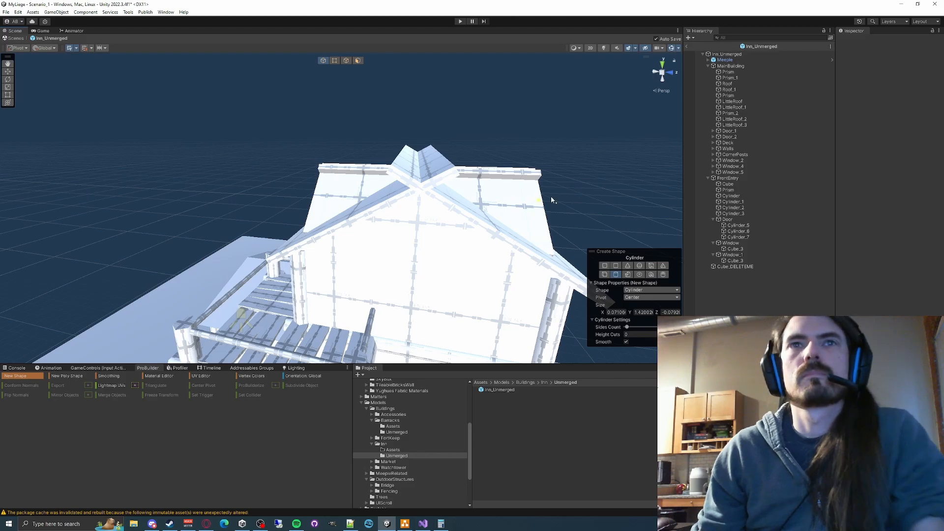
pyautogui.click(731, 172)
pyautogui.click(729, 90)
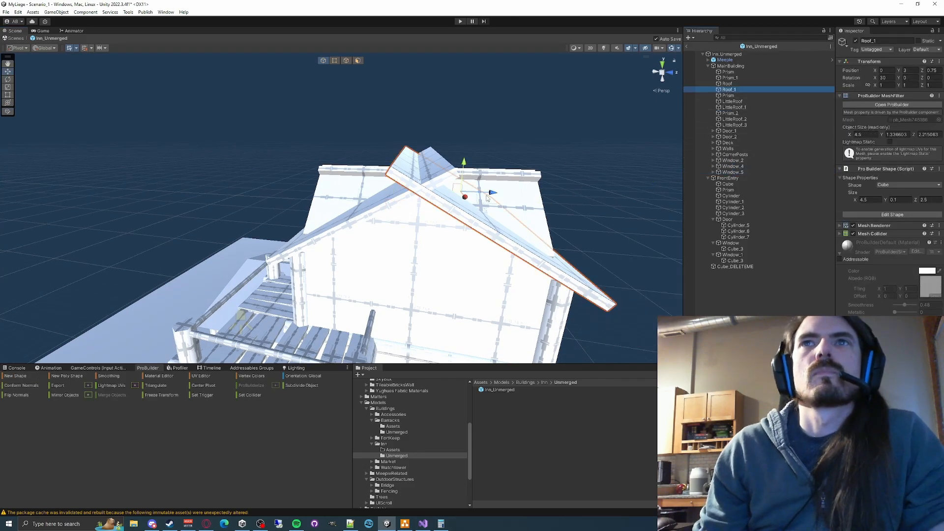
pyautogui.keyDown('alt'); pyautogui.moveTo(373, 280); pyautogui.dragTo(284, 326); pyautogui.keyUp('alt')
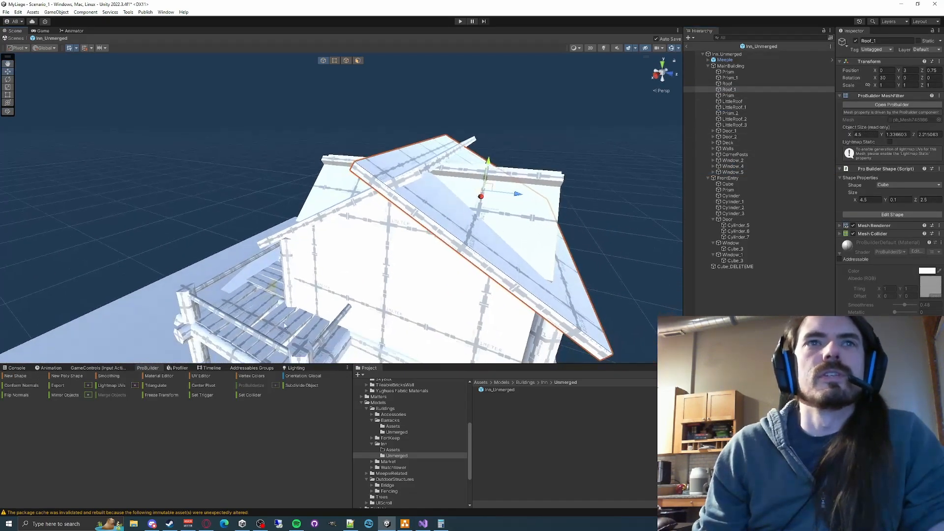
pyautogui.click(372, 421)
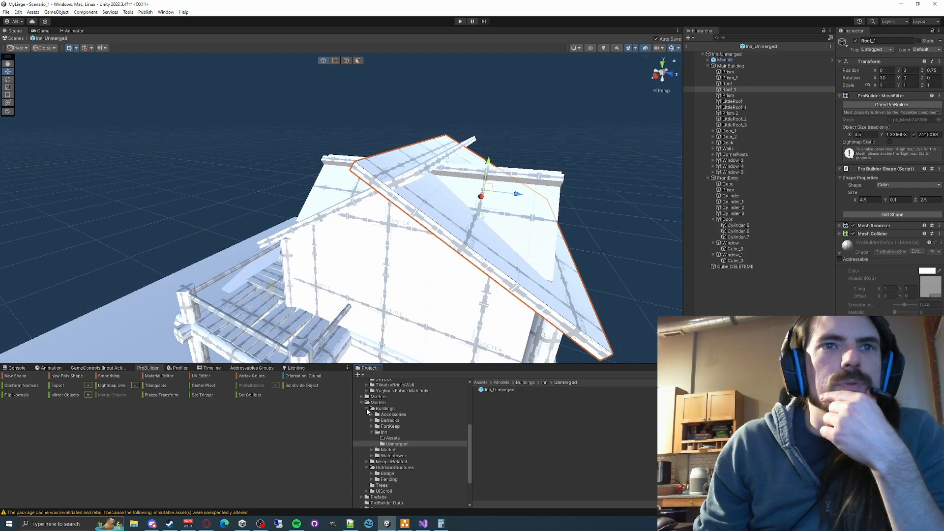
pyautogui.scroll(3, 378, 403)
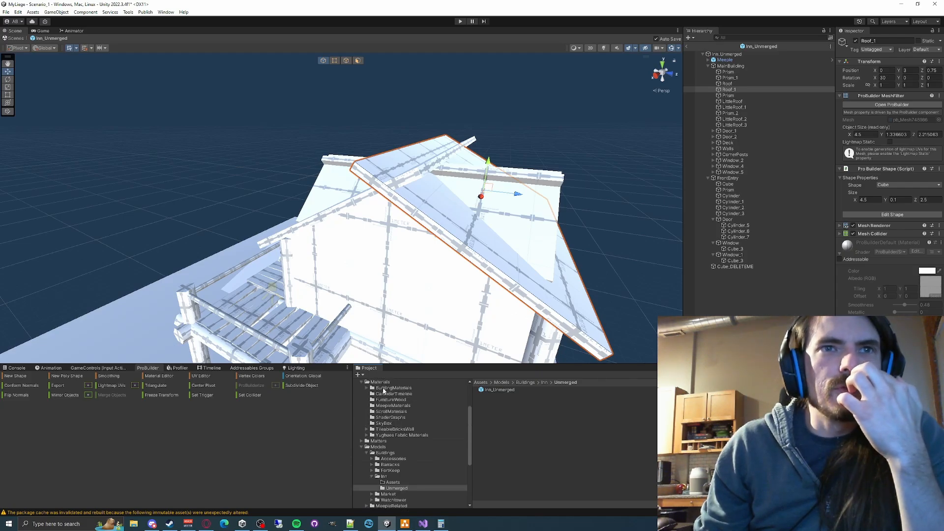
pyautogui.click(383, 388)
pyautogui.moveTo(506, 397); pyautogui.dragTo(450, 230)
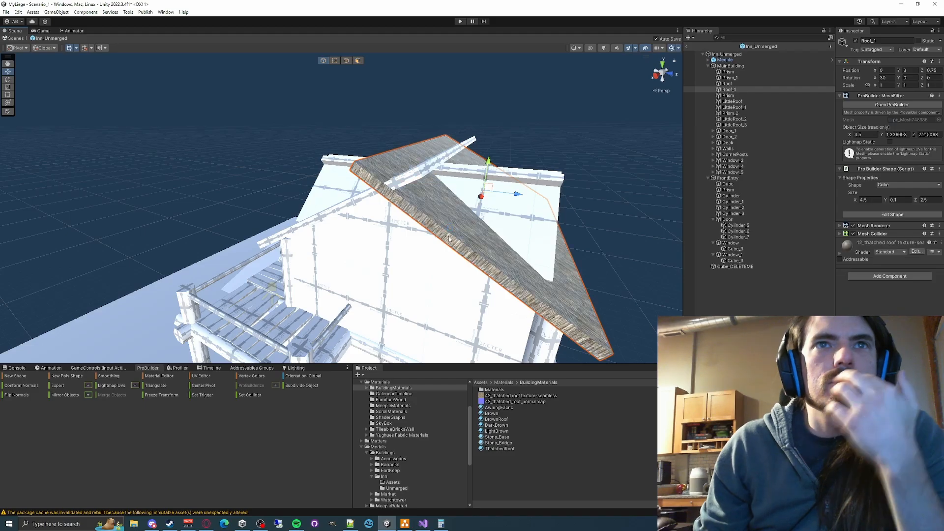
# - Apply the 42_thatched roof texture-seamless texture to the other main roof slope and neighbouring roof pieces
pyautogui.moveTo(437, 246); pyautogui.dragTo(445, 290, button='right')
pyautogui.press('w')
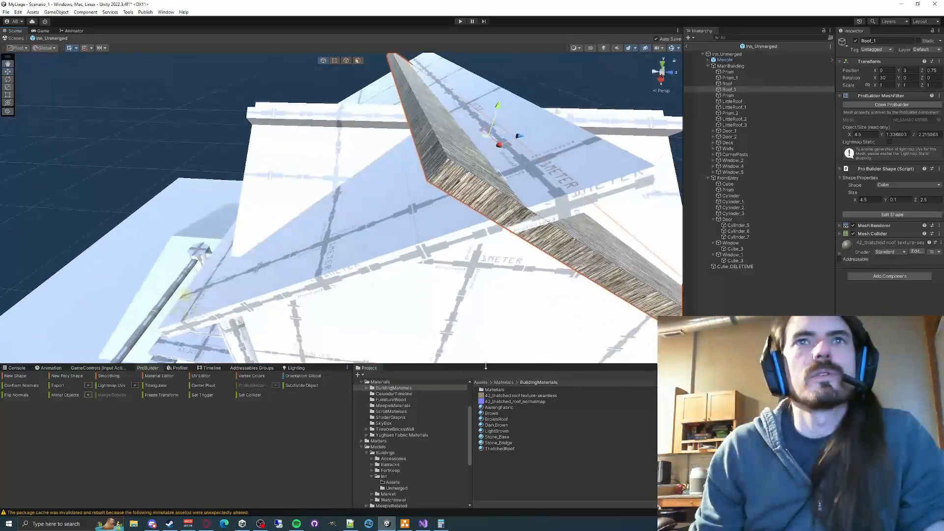
pyautogui.moveTo(379, 221); pyautogui.dragTo(378, 221)
pyautogui.press('a')
pyautogui.moveTo(369, 220); pyautogui.dragTo(536, 290, button='right')
pyautogui.press('s')
pyautogui.moveTo(510, 397); pyautogui.dragTo(453, 253)
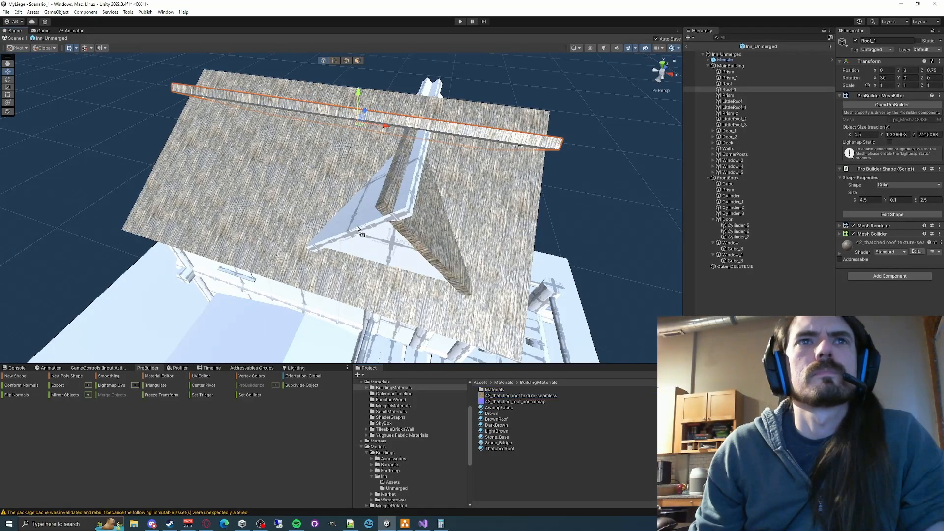
# - Apply the 42_thatched roof texture-seamless texture to the remaining untextured roof pieces around the dormer and ridges
pyautogui.moveTo(358, 229); pyautogui.dragTo(376, 220)
pyautogui.moveTo(378, 220); pyautogui.dragTo(479, 396, button='right')
pyautogui.press('d')
pyautogui.moveTo(508, 397); pyautogui.dragTo(429, 274)
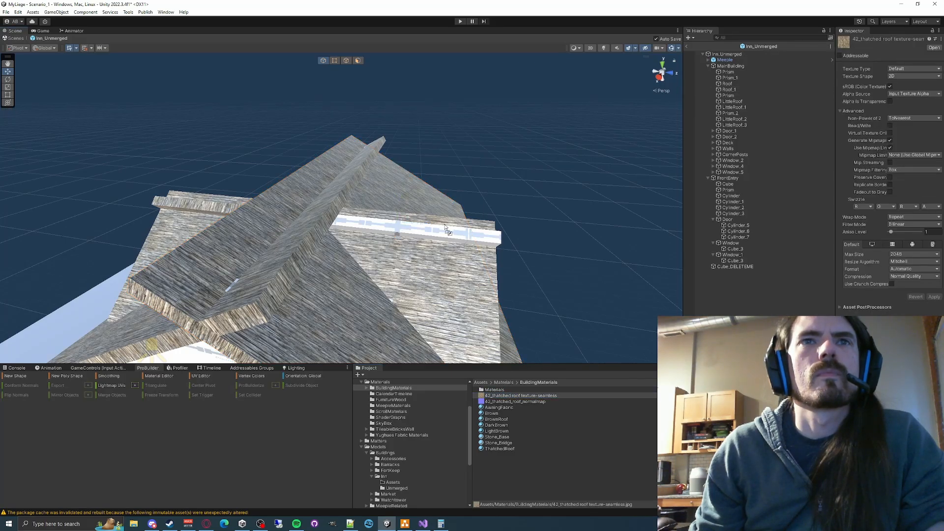
pyautogui.moveTo(445, 227); pyautogui.dragTo(444, 230)
pyautogui.moveTo(275, 268); pyautogui.dragTo(433, 228, button='middle')
pyautogui.click(352, 254)
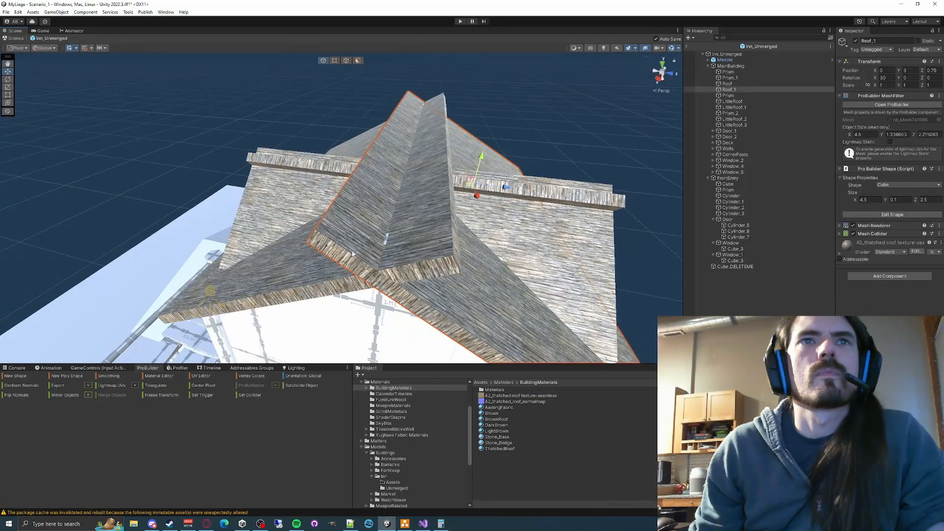
# - Move the dormer's triangular wall piece Prism_2 outward along the Z axis to 1.375
pyautogui.keyDown('shift'); pyautogui.click(416, 233); pyautogui.keyUp('shift')
pyautogui.moveTo(350, 141); pyautogui.dragTo(350, 139)
pyautogui.click(495, 117)
pyautogui.moveTo(510, 153); pyautogui.dragTo(288, 114, button='right')
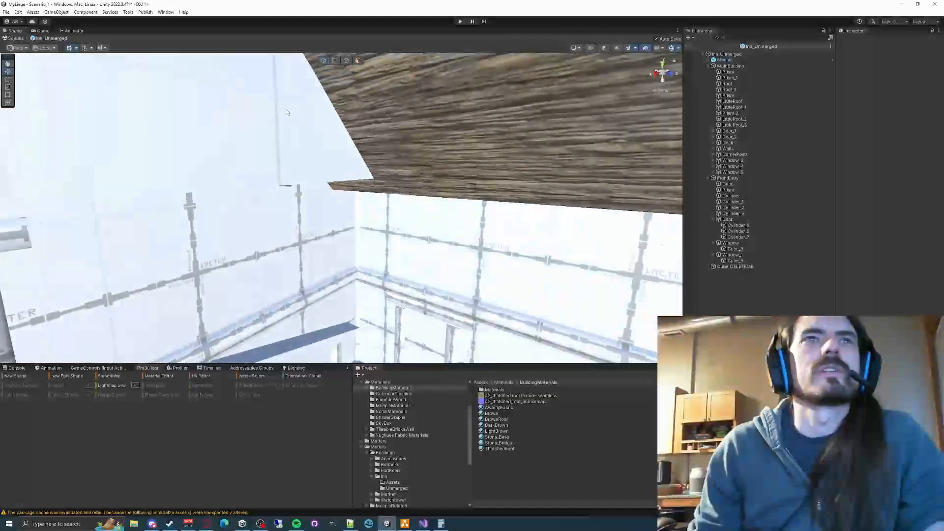
pyautogui.click(253, 164)
pyautogui.moveTo(254, 164); pyautogui.dragTo(347, 167, button='right')
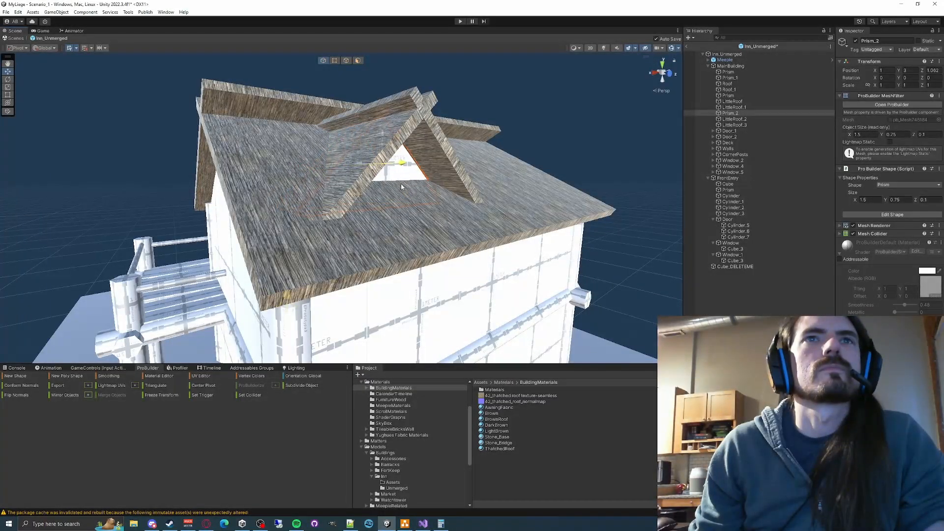
pyautogui.moveTo(401, 186); pyautogui.dragTo(424, 190)
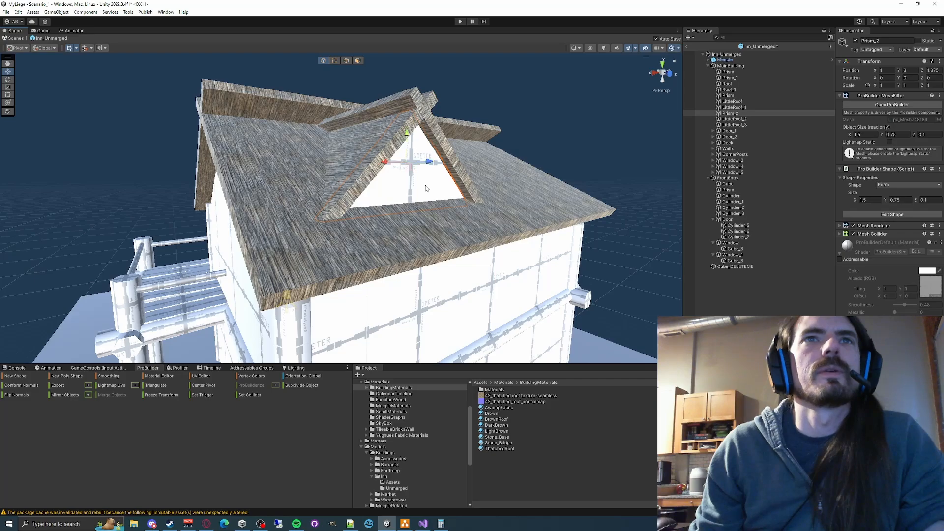
pyautogui.moveTo(425, 187); pyautogui.dragTo(507, 236, button='right')
pyautogui.click(508, 236)
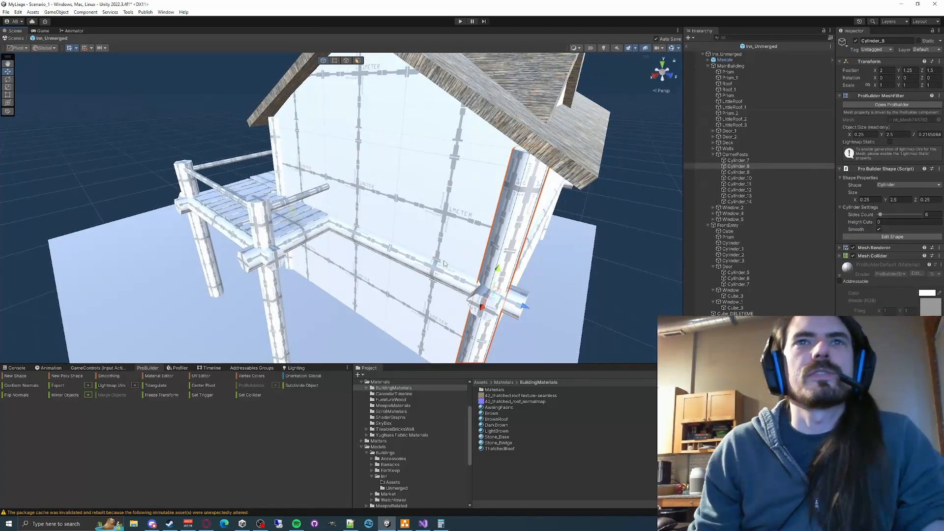
pyautogui.moveTo(342, 234); pyautogui.dragTo(459, 232, button='right')
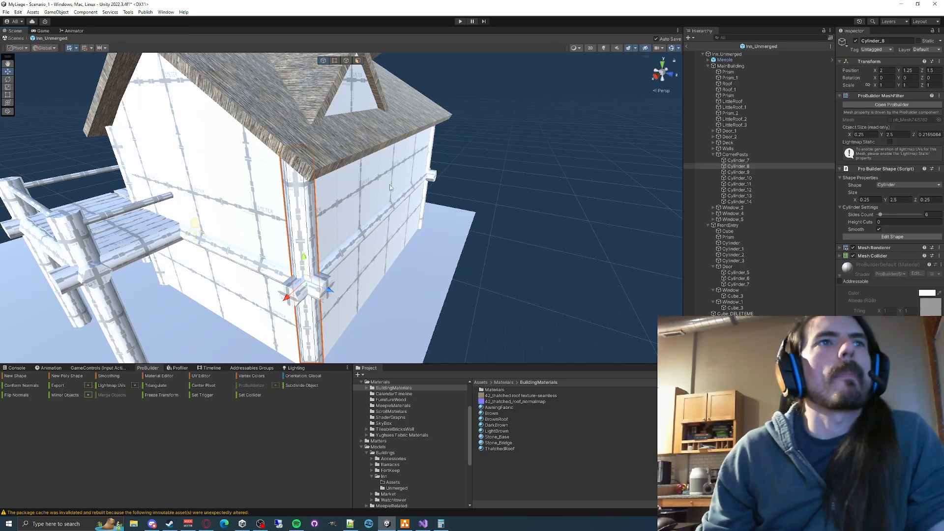
pyautogui.moveTo(366, 199); pyautogui.dragTo(310, 229, button='right')
pyautogui.keyDown('shift'); pyautogui.click(329, 278); pyautogui.keyUp('shift')
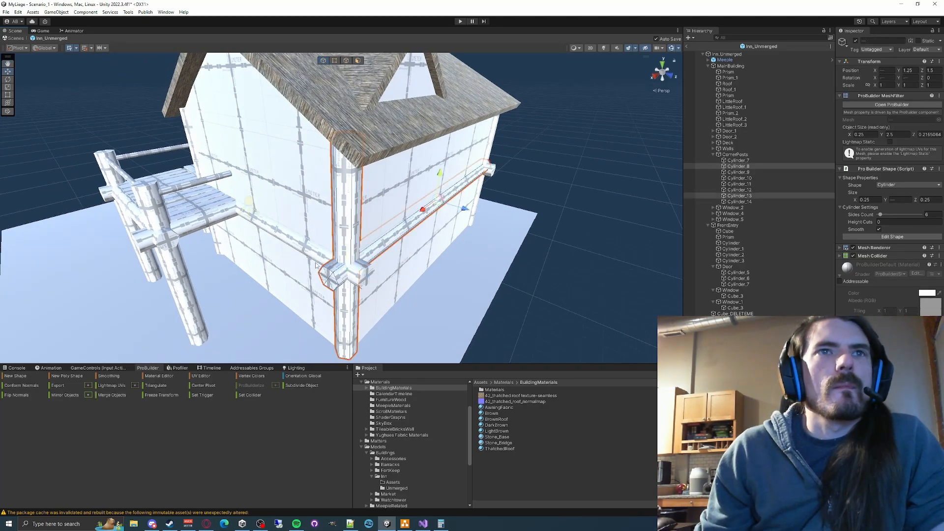
pyautogui.keyDown('shift'); pyautogui.click(318, 260); pyautogui.keyUp('shift')
pyautogui.keyDown('shift'); pyautogui.click(319, 259); pyautogui.keyUp('shift')
pyautogui.click(609, 266)
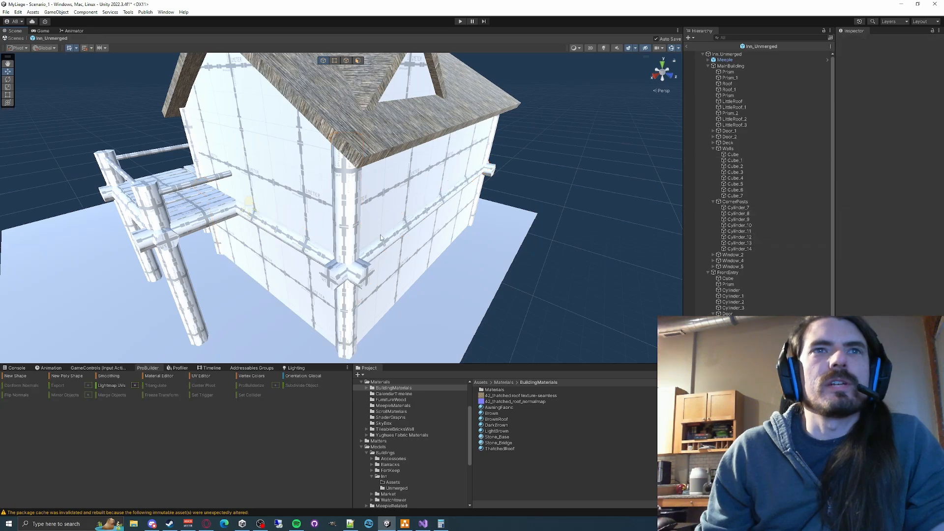
# - Apply the DarkBrown material to the corner post and the adjoining horizontal beam on the inn's long wall
pyautogui.click(368, 242)
pyautogui.keyDown('shift'); pyautogui.click(317, 256); pyautogui.keyUp('shift')
pyautogui.keyDown('shift'); pyautogui.click(345, 241); pyautogui.keyUp('shift')
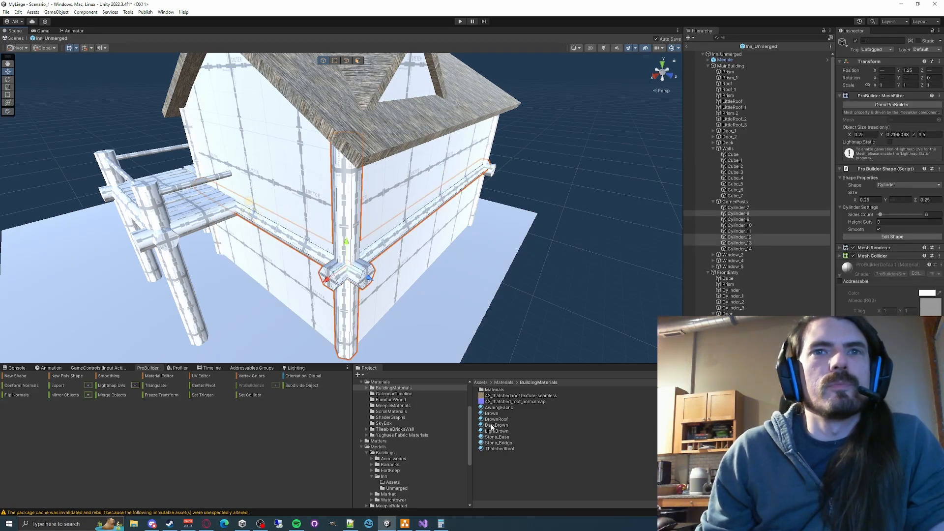
pyautogui.moveTo(491, 426); pyautogui.dragTo(348, 235)
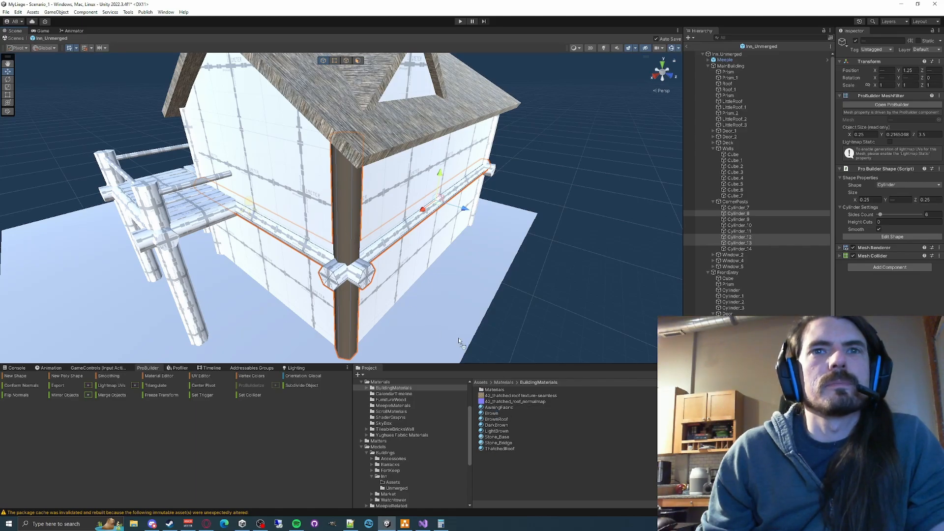
pyautogui.moveTo(495, 421); pyautogui.dragTo(394, 236)
pyautogui.press('d')
pyautogui.moveTo(585, 197); pyautogui.dragTo(557, 190, button='right')
pyautogui.click(558, 190)
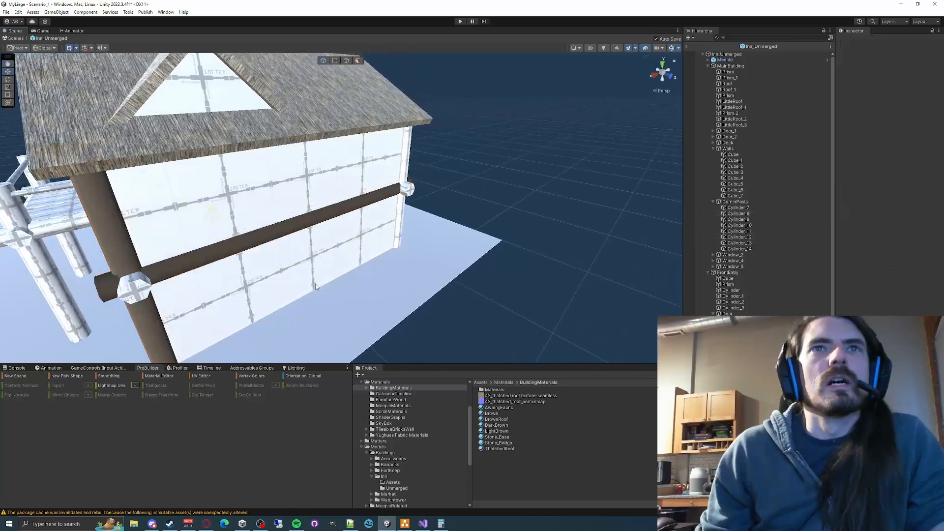
# - Open the ProBuilder Material Editor and assign DarkBrown to the third slot of the Default Material Palette
pyautogui.click(157, 376)
pyautogui.moveTo(514, 155); pyautogui.dragTo(335, 245, button='right')
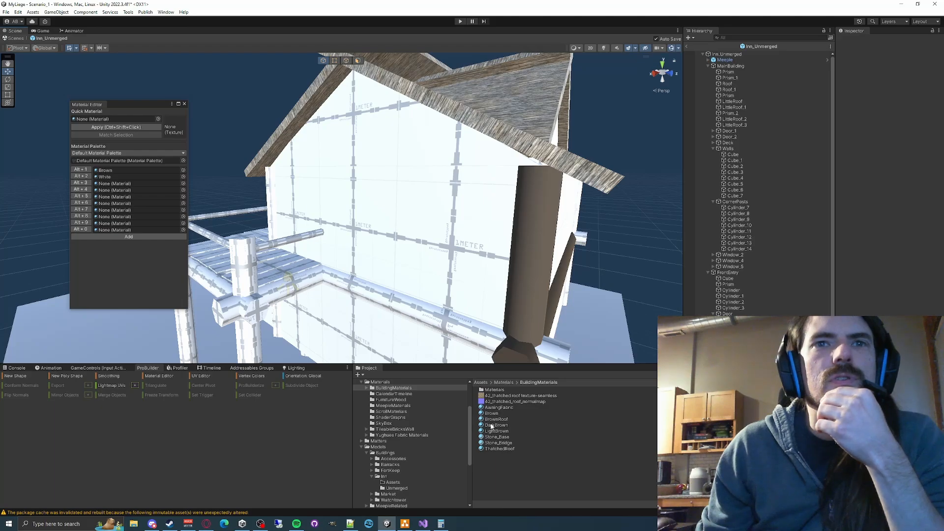
pyautogui.moveTo(491, 426); pyautogui.dragTo(124, 185)
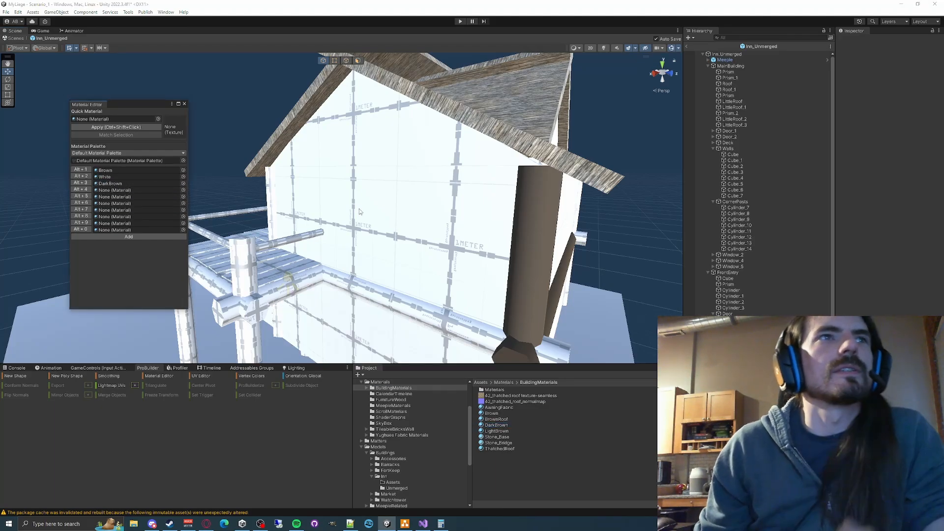
# - Apply the DarkBrown material to the deck's posts and beams, the Deck group's cylinders from Cylinder_15 through Cylinder_19
pyautogui.click(418, 306)
pyautogui.moveTo(418, 306); pyautogui.dragTo(391, 288, button='right')
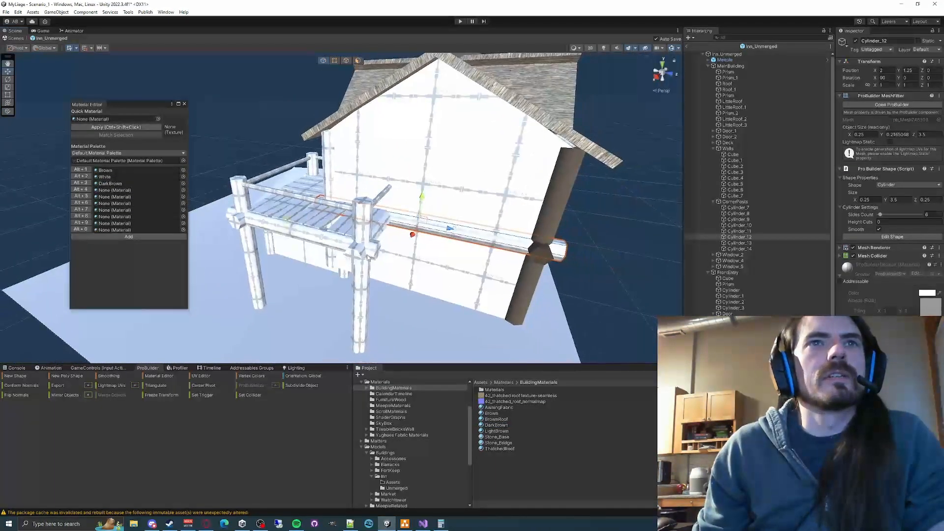
pyautogui.keyDown('shift'); pyautogui.click(330, 240); pyautogui.keyUp('shift')
pyautogui.keyDown('shift'); pyautogui.click(356, 252); pyautogui.keyUp('shift')
pyautogui.keyDown('shift'); pyautogui.click(361, 230); pyautogui.keyUp('shift')
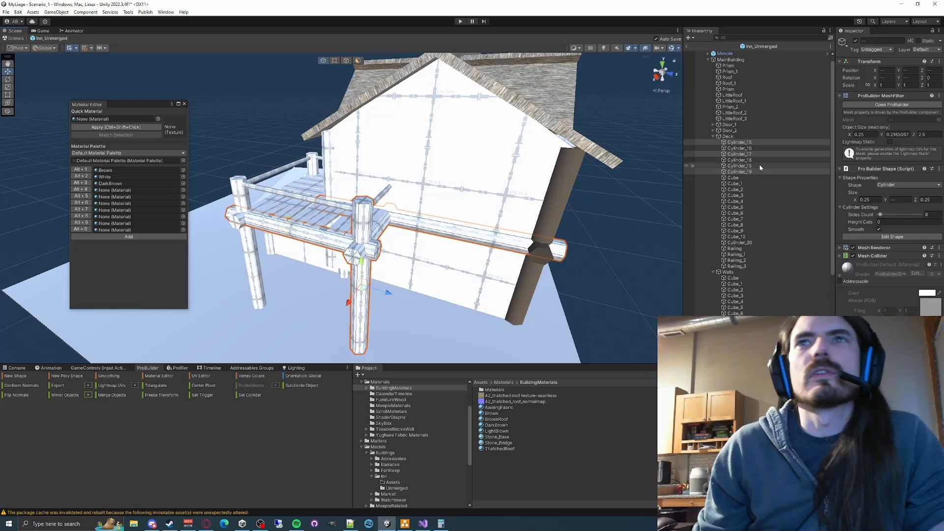
pyautogui.click(749, 143)
pyautogui.keyDown('shift'); pyautogui.click(744, 172); pyautogui.keyUp('shift')
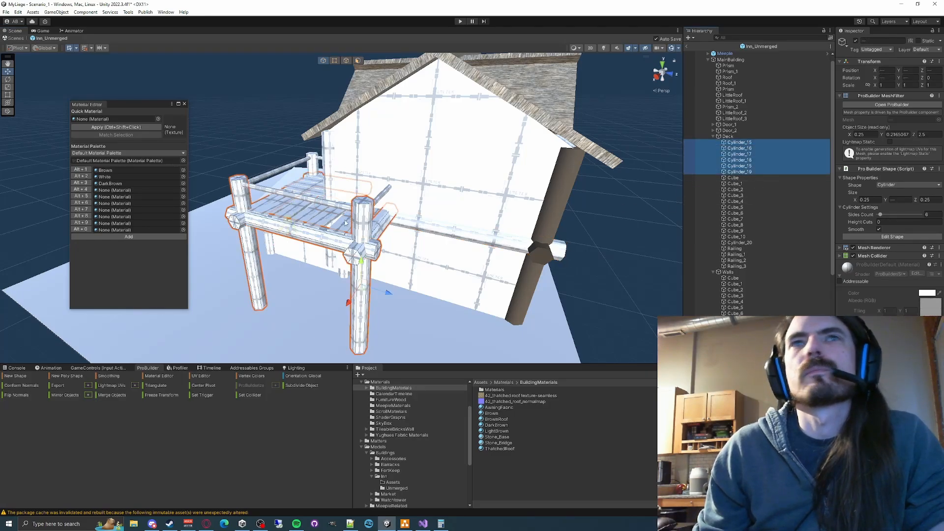
pyautogui.click(81, 183)
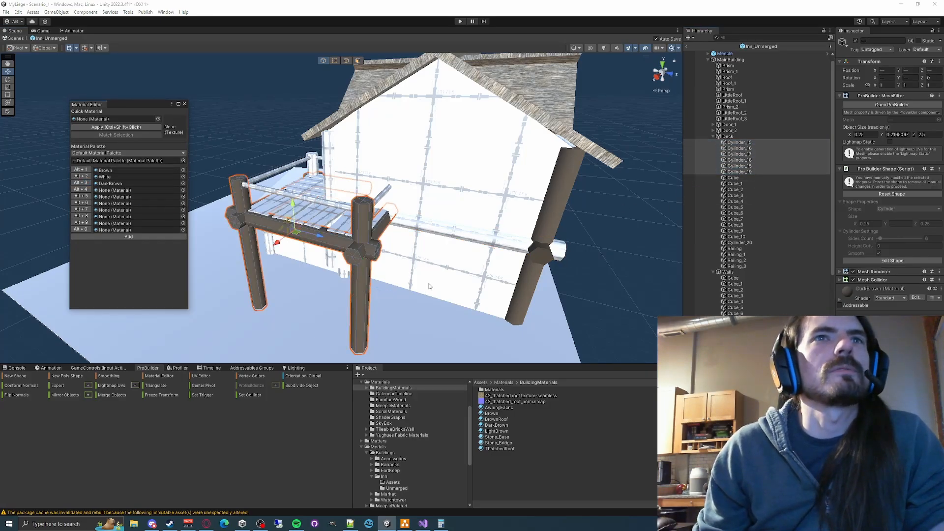
# - Apply the DarkBrown material to the deck's remaining short post, Cylinder_20
pyautogui.moveTo(378, 231); pyautogui.dragTo(556, 253, button='right')
pyautogui.press('s')
pyautogui.click(739, 243)
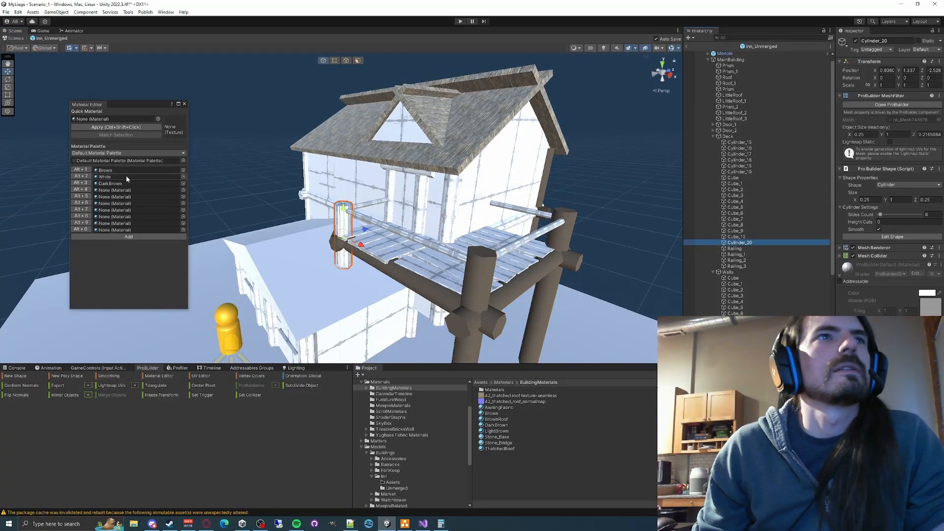
pyautogui.click(81, 183)
# - Apply the DarkBrown material to all CornerPosts pieces, Cylinder_7 through Cylinder_14
pyautogui.moveTo(481, 231); pyautogui.dragTo(513, 249, button='right')
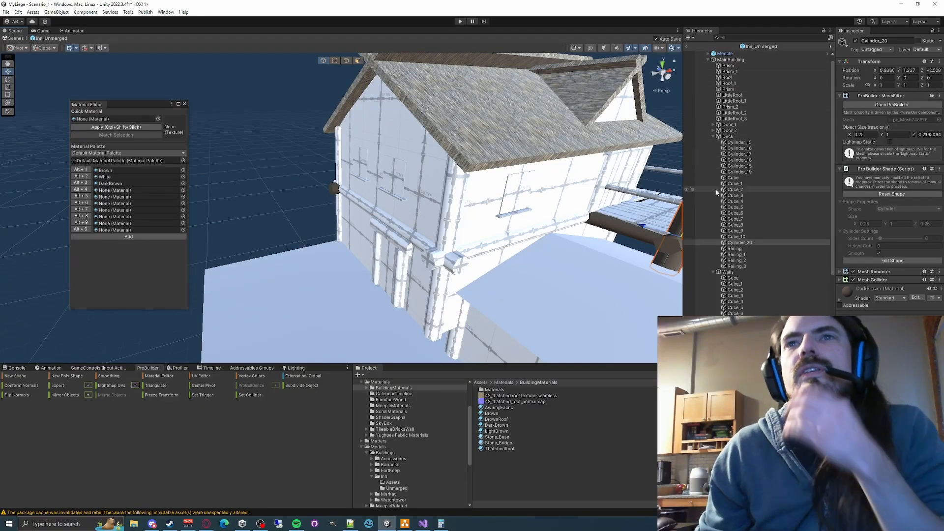
pyautogui.scroll(-3, 751, 302)
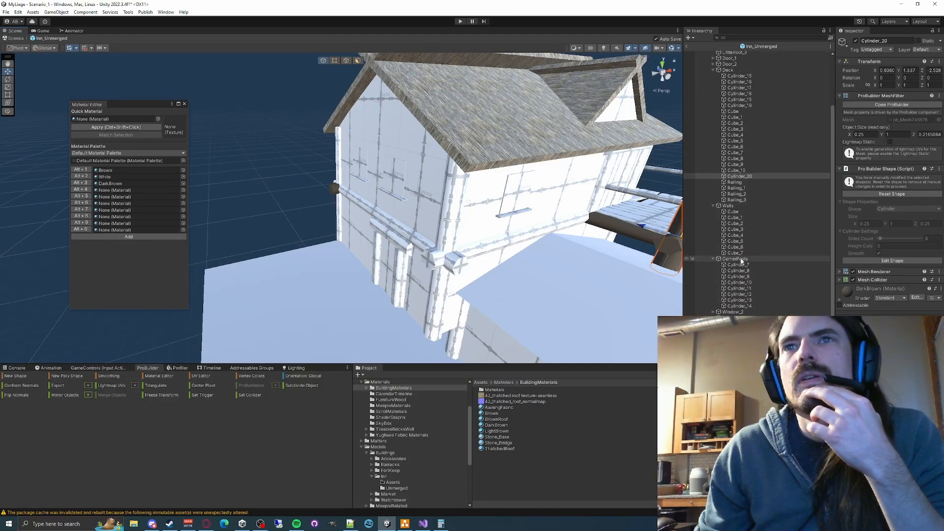
pyautogui.click(737, 270)
pyautogui.click(737, 265)
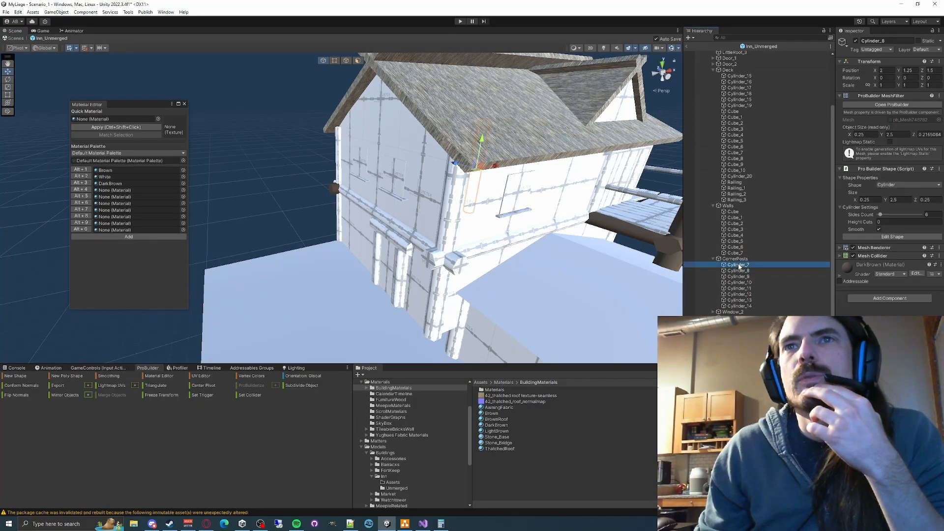
pyautogui.keyDown('shift'); pyautogui.click(739, 306); pyautogui.keyUp('shift')
pyautogui.click(82, 183)
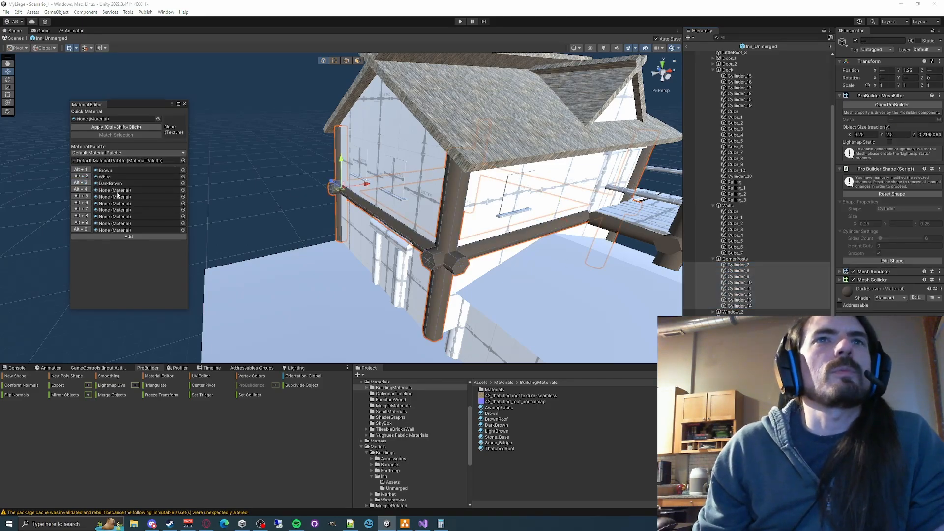
# - Try Brown on the Walls pieces Cube through Cube_7, replacing it with LightBrown added as the palette's fourth material
pyautogui.moveTo(413, 251); pyautogui.dragTo(501, 216, button='right')
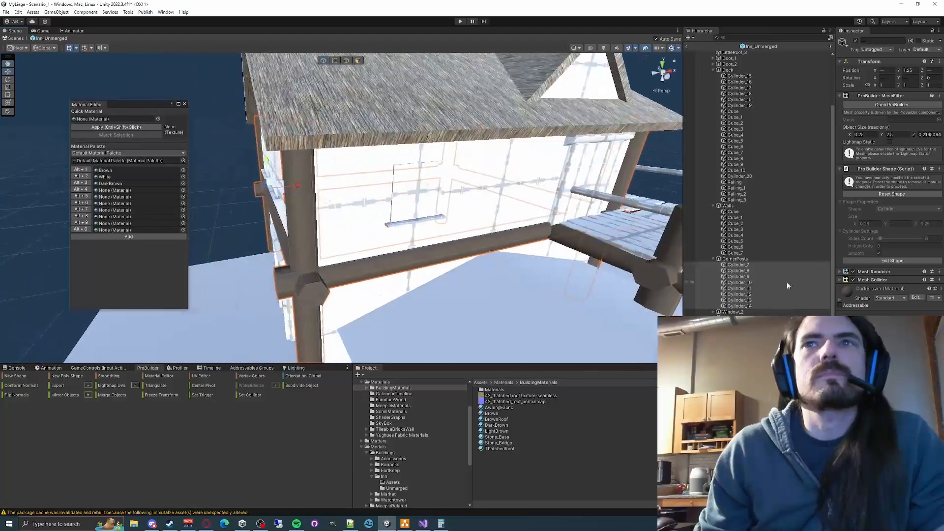
pyautogui.click(733, 211)
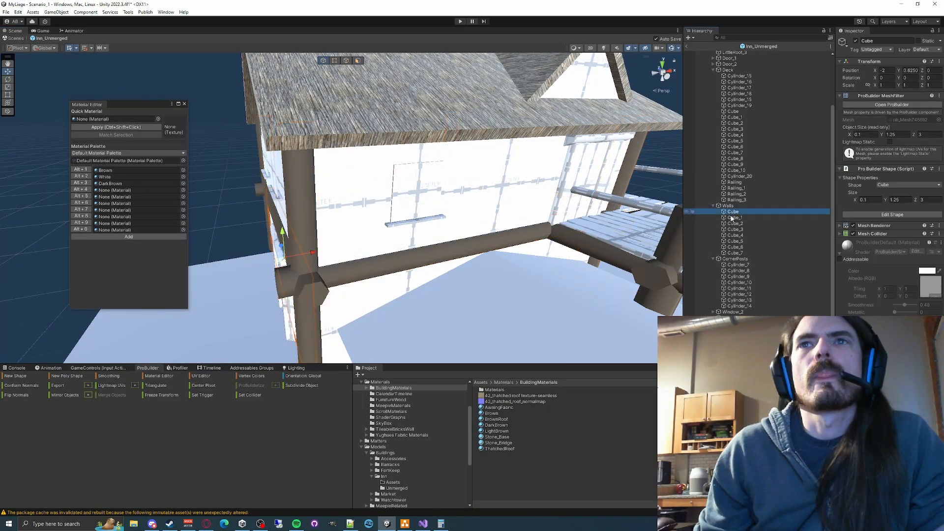
pyautogui.moveTo(442, 216); pyautogui.dragTo(393, 219, button='right')
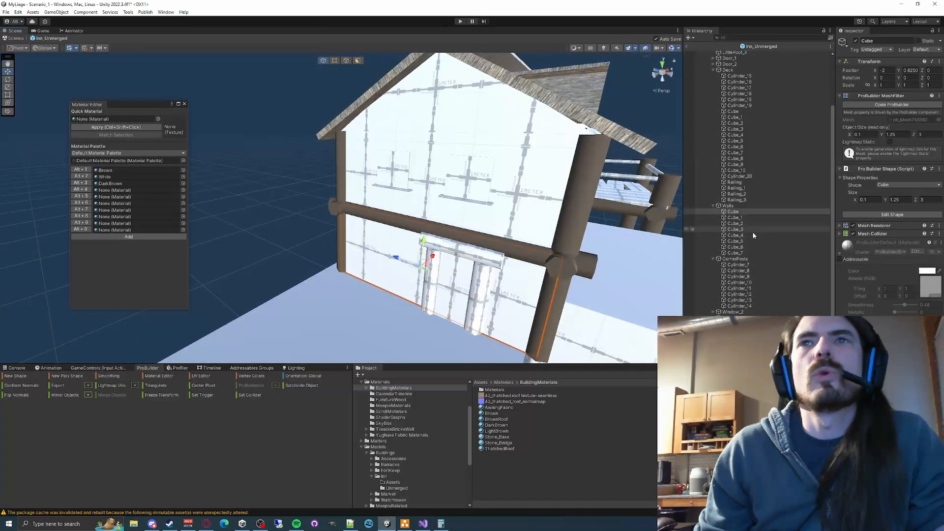
pyautogui.keyDown('shift'); pyautogui.click(733, 253); pyautogui.keyUp('shift')
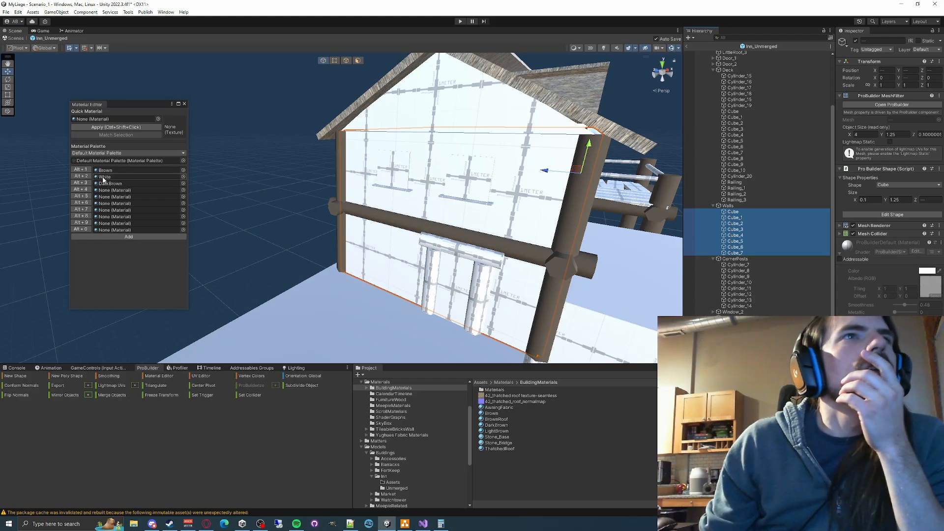
pyautogui.click(81, 170)
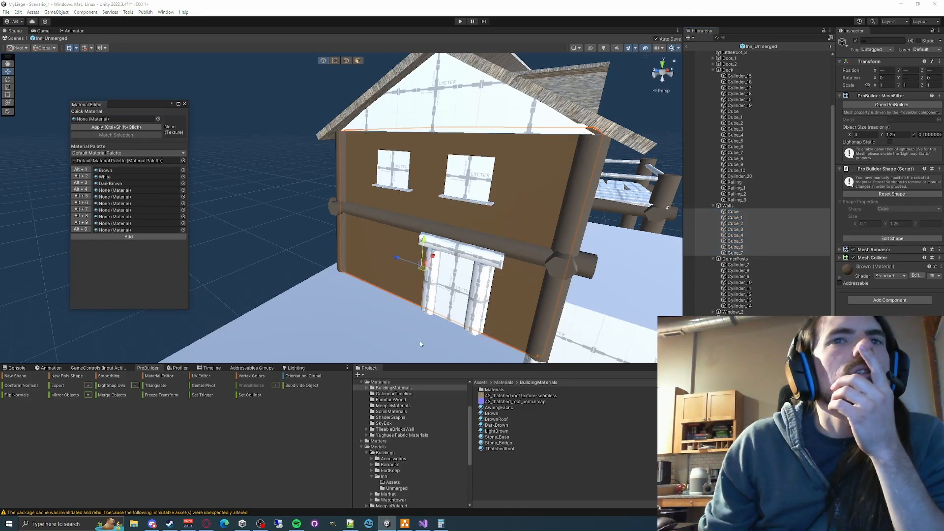
pyautogui.moveTo(495, 431); pyautogui.dragTo(115, 193)
pyautogui.click(84, 190)
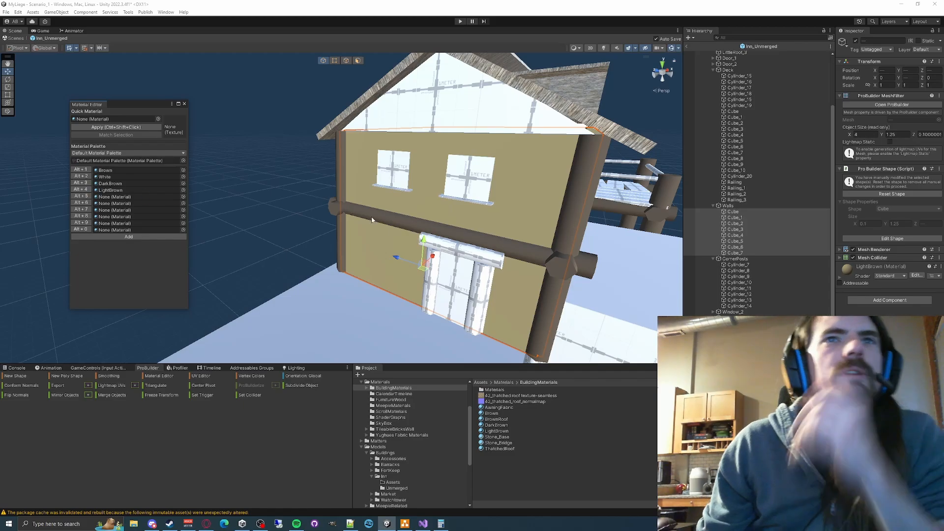
# - Apply the LightBrown material to the main building's two gable end triangles, Prism and Prism_1
pyautogui.moveTo(372, 220); pyautogui.dragTo(372, 201, button='right')
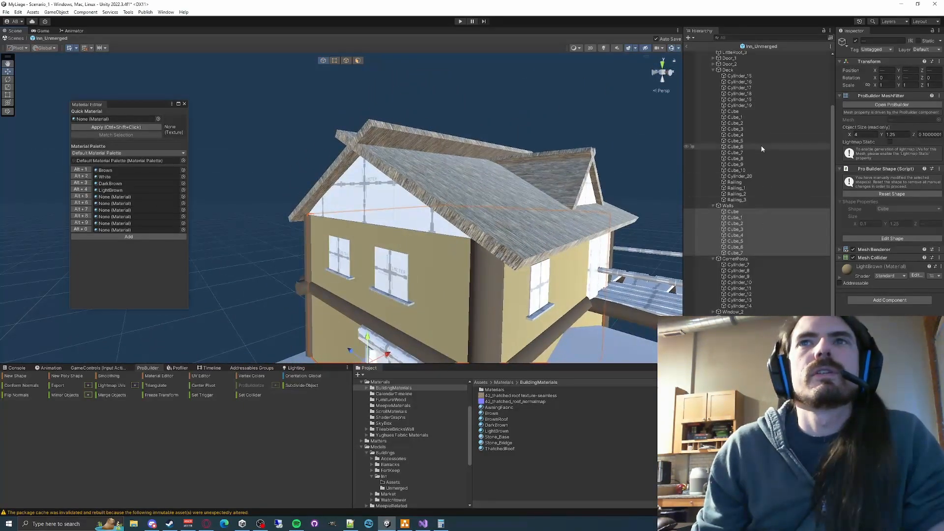
pyautogui.click(401, 207)
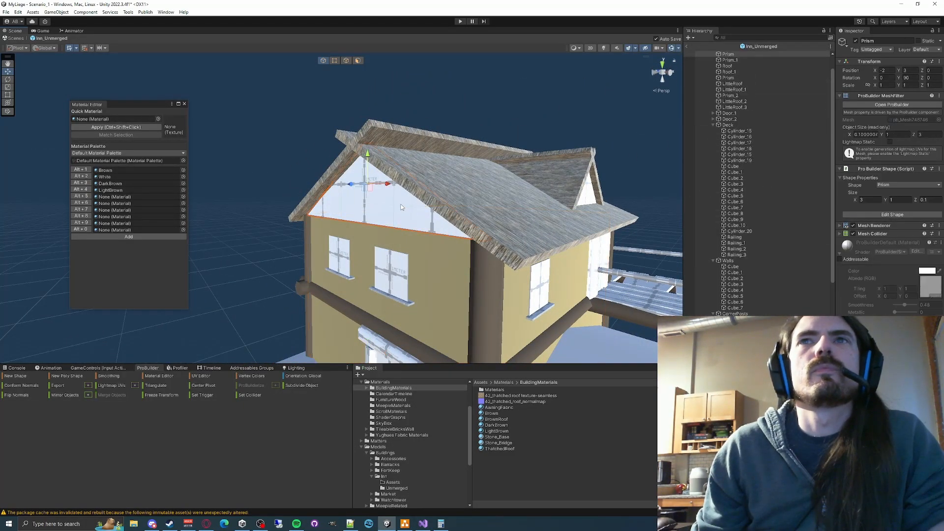
pyautogui.keyDown('ctrl'); pyautogui.click(730, 60); pyautogui.keyUp('ctrl')
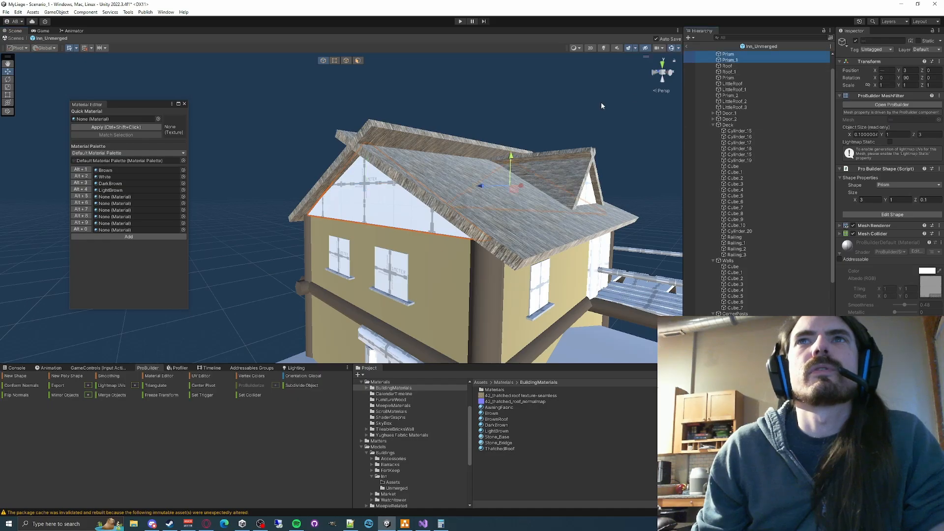
pyautogui.click(82, 191)
# - Apply the LightBrown material to both dormer wall triangles, the smaller Prism and Prism_2
pyautogui.moveTo(344, 196); pyautogui.dragTo(315, 184, button='right')
pyautogui.press('w')
pyautogui.click(297, 184)
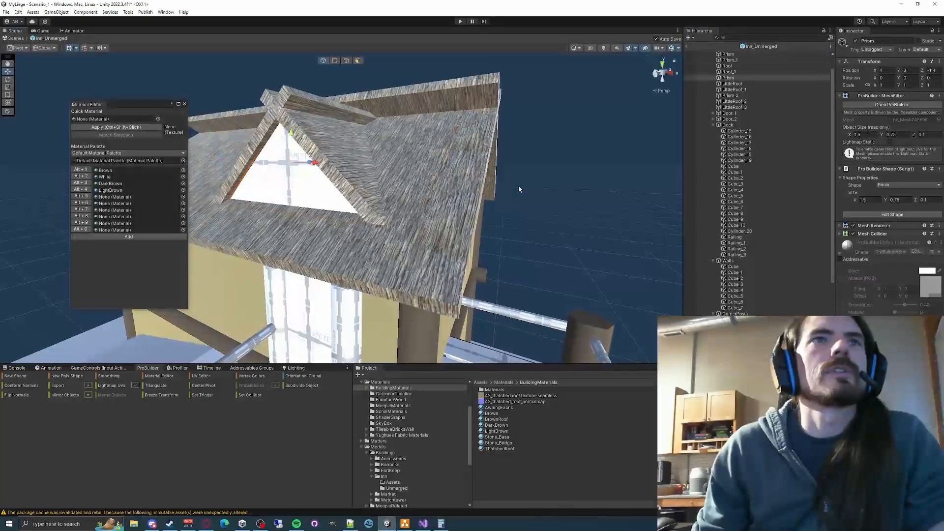
pyautogui.press('w')
pyautogui.moveTo(518, 185); pyautogui.dragTo(503, 231, button='right')
pyautogui.press('d')
pyautogui.keyDown('ctrl'); pyautogui.click(305, 231); pyautogui.keyUp('ctrl')
pyautogui.click(84, 189)
pyautogui.press('a')
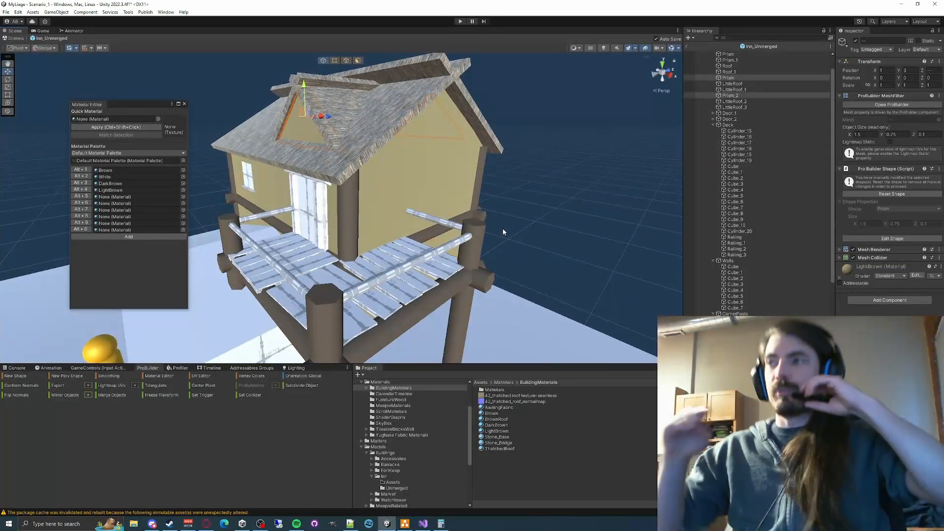
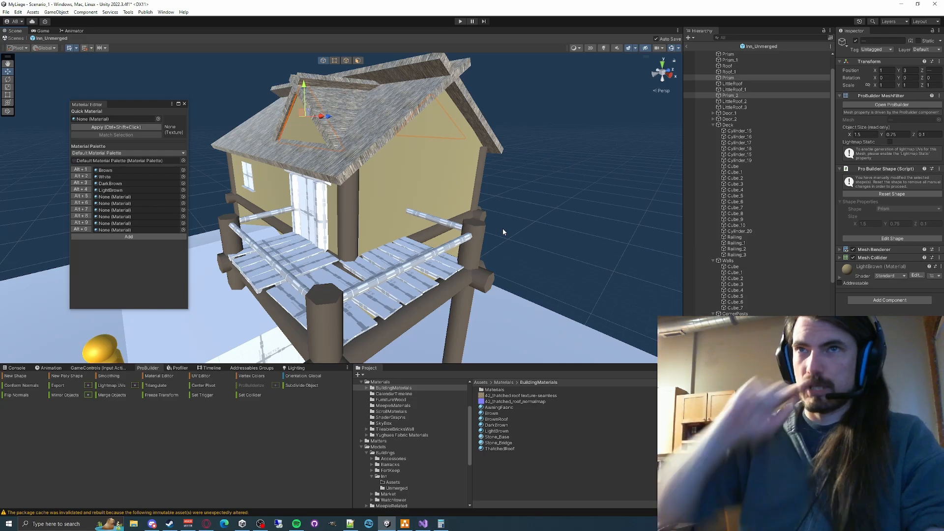
# - Examine the selected gable prisms' Mesh Renderer material, and inspect the inn's upper-floor windows and the front entry building
pyautogui.click(839, 250)
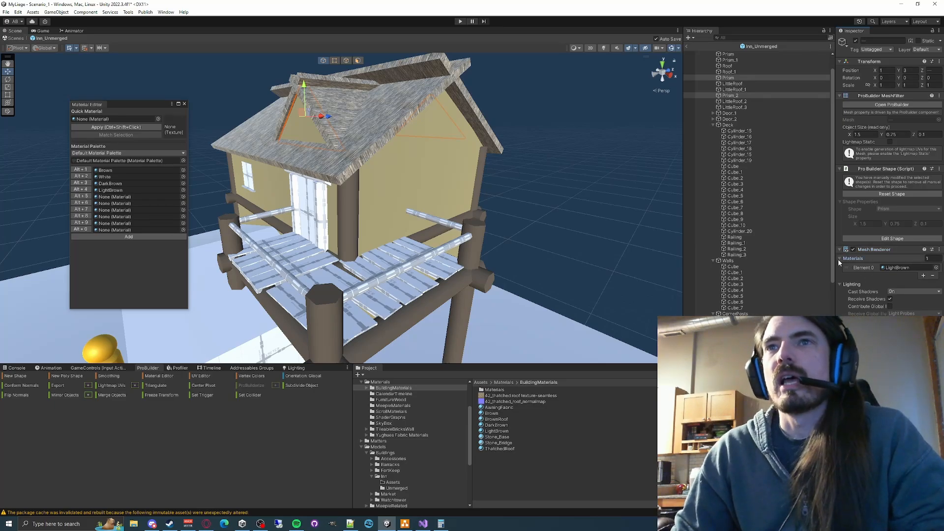
pyautogui.click(860, 249)
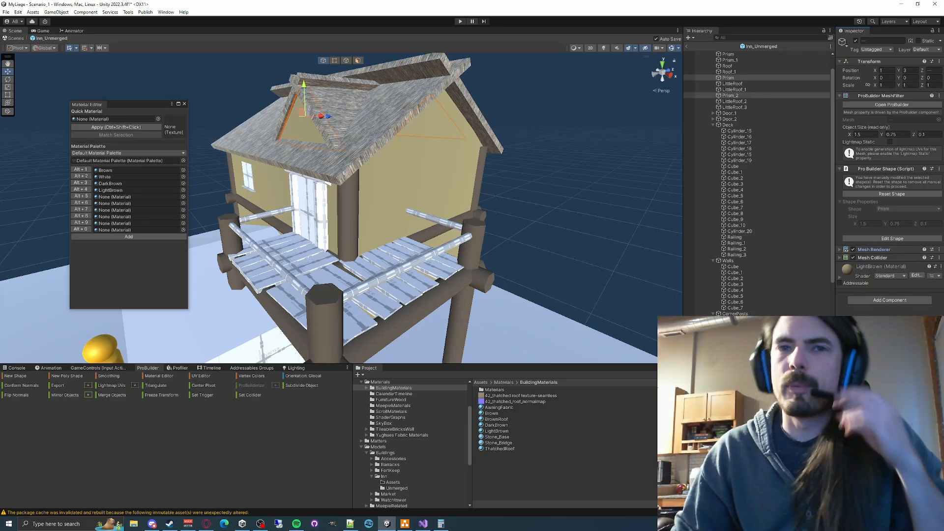
pyautogui.keyDown('alt'); pyautogui.moveTo(490, 211); pyautogui.dragTo(434, 213); pyautogui.keyUp('alt')
pyautogui.click(434, 213)
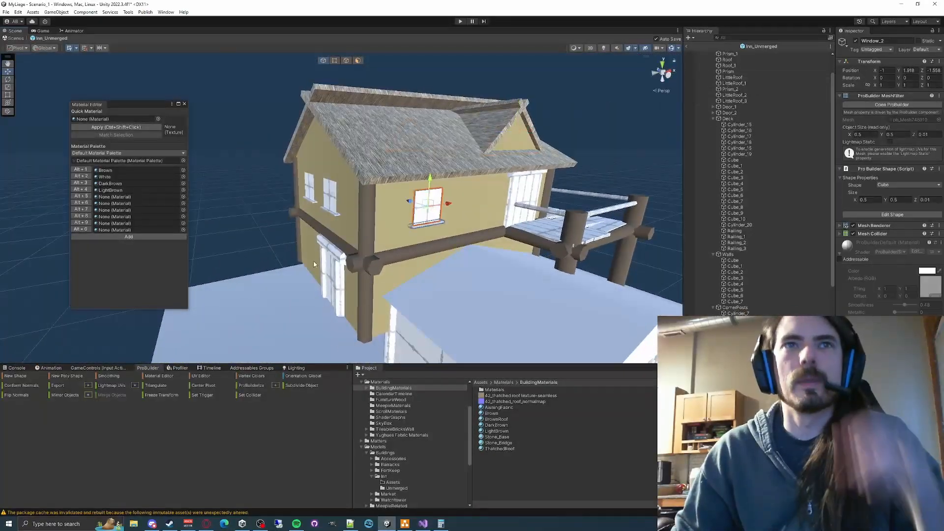
pyautogui.click(339, 230)
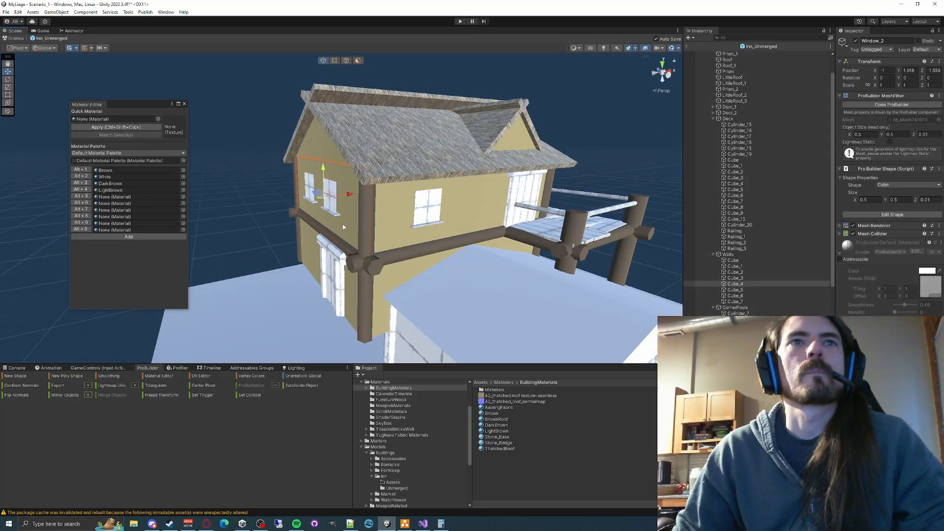
pyautogui.click(432, 212)
pyautogui.keyDown('alt'); pyautogui.moveTo(322, 258); pyautogui.dragTo(374, 242); pyautogui.keyUp('alt')
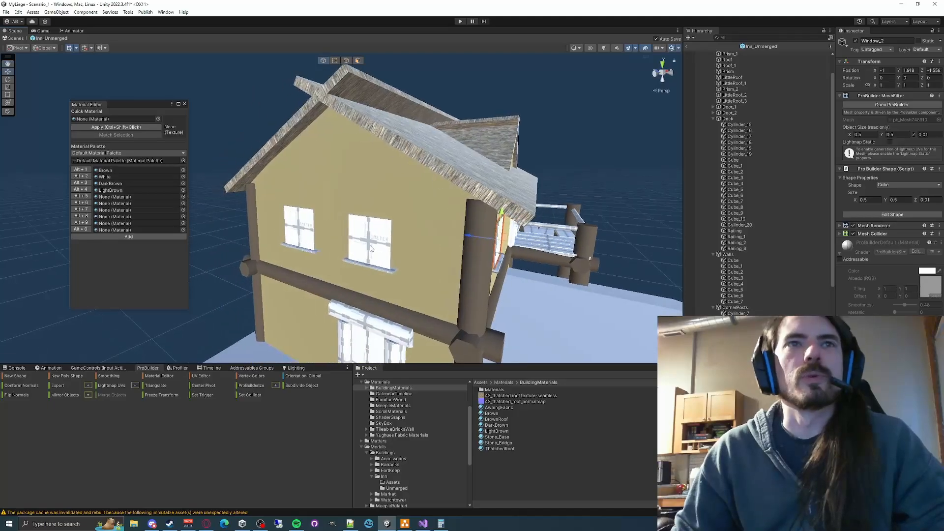
pyautogui.keyDown('shift'); pyautogui.click(370, 240); pyautogui.keyUp('shift')
pyautogui.moveTo(305, 233); pyautogui.dragTo(442, 221, button='right')
pyautogui.click(538, 152)
pyautogui.moveTo(538, 152); pyautogui.dragTo(376, 189, button='right')
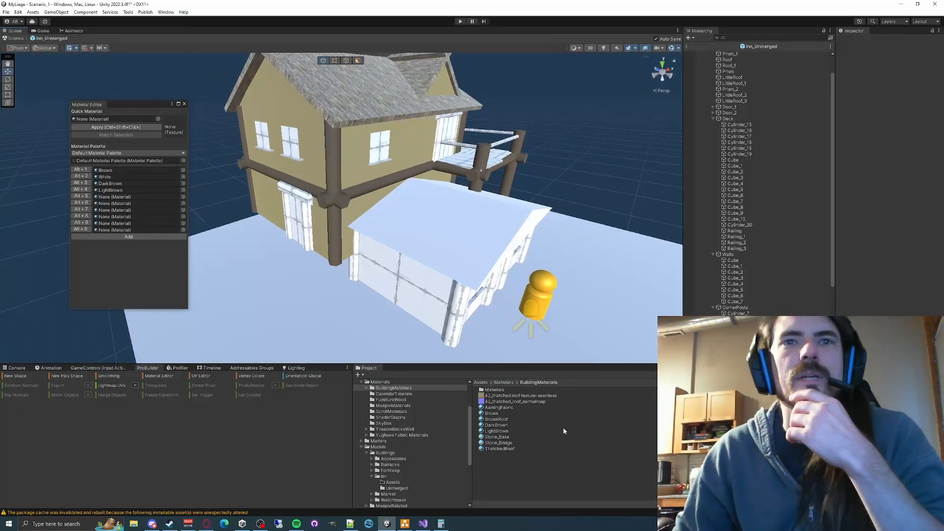
# - Create a new material named Window in the BuildingMaterials folder
pyautogui.rightClick(524, 457)
pyautogui.moveTo(589, 256)
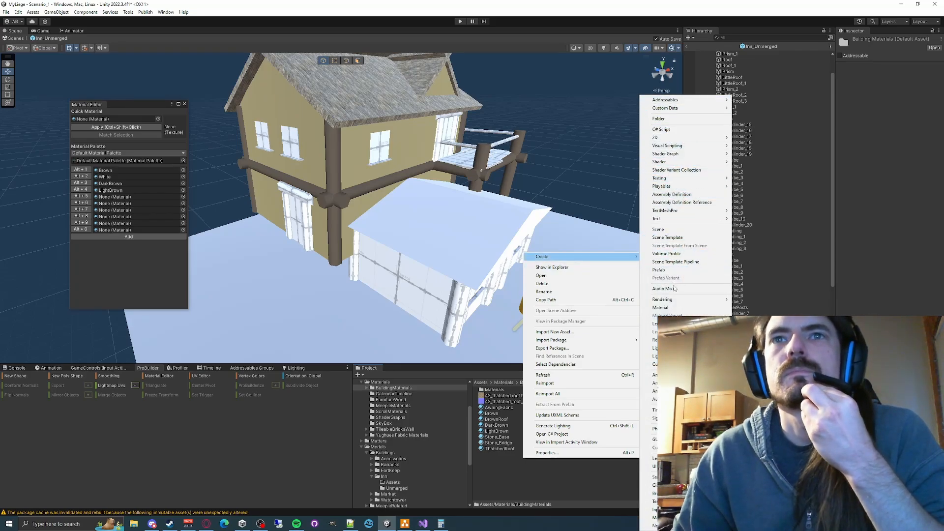
pyautogui.click(661, 307)
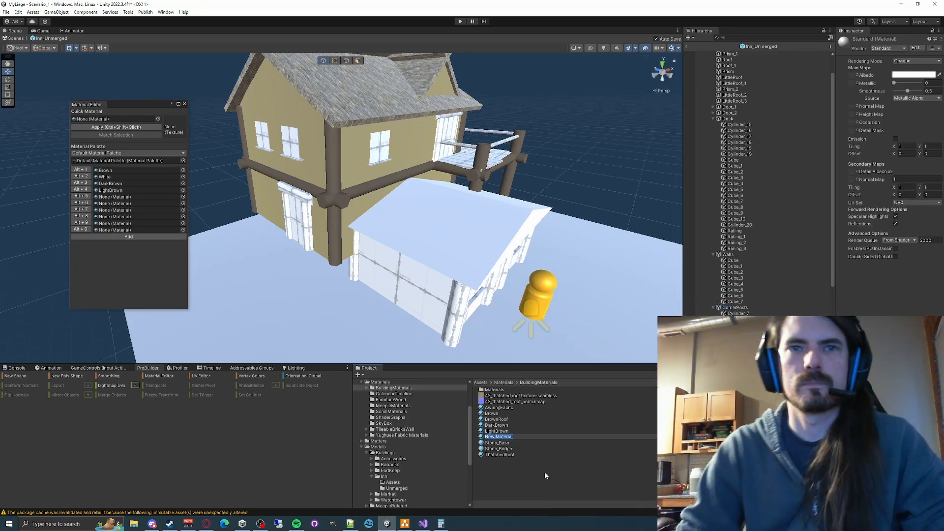
pyautogui.write('Window')
pyautogui.press('Return')
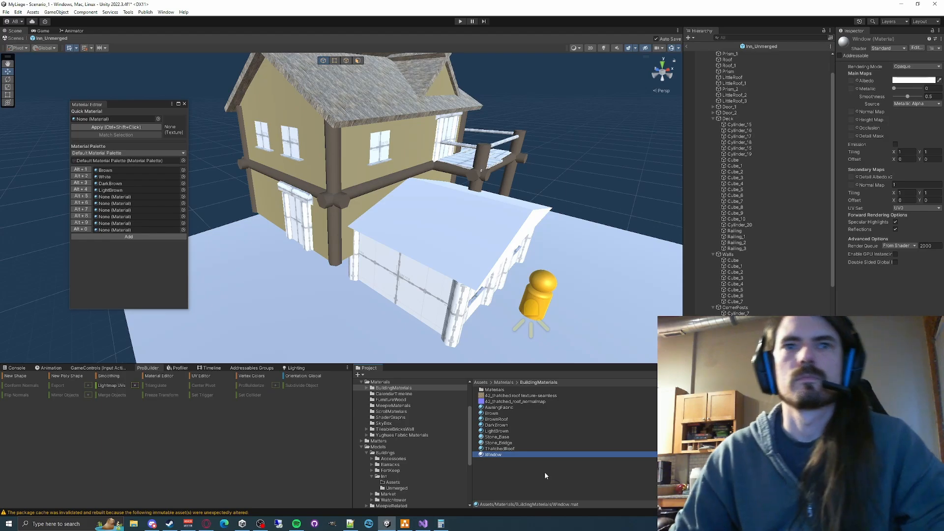
# - Apply the Window material to the upper-floor window above the front entry roof and set its albedo color to olive-yellow BAC16E
pyautogui.click(913, 80)
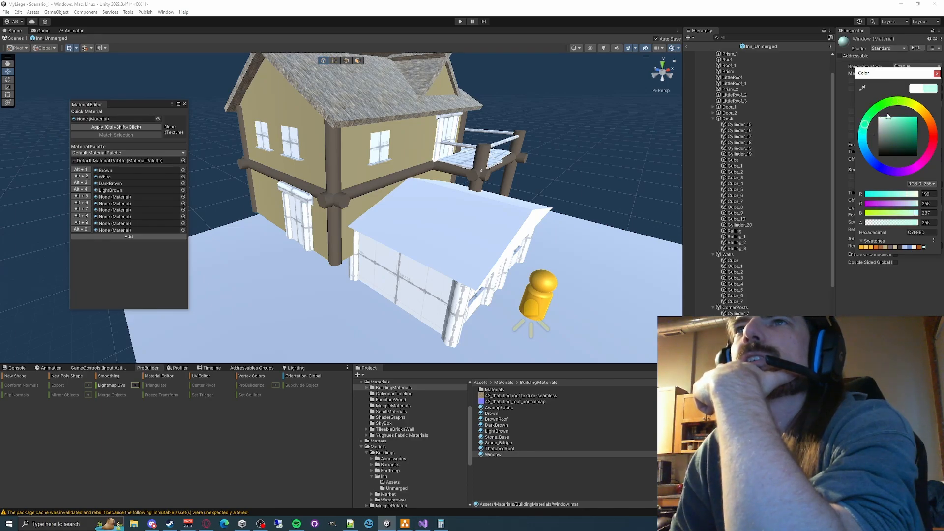
pyautogui.moveTo(498, 452); pyautogui.dragTo(386, 153)
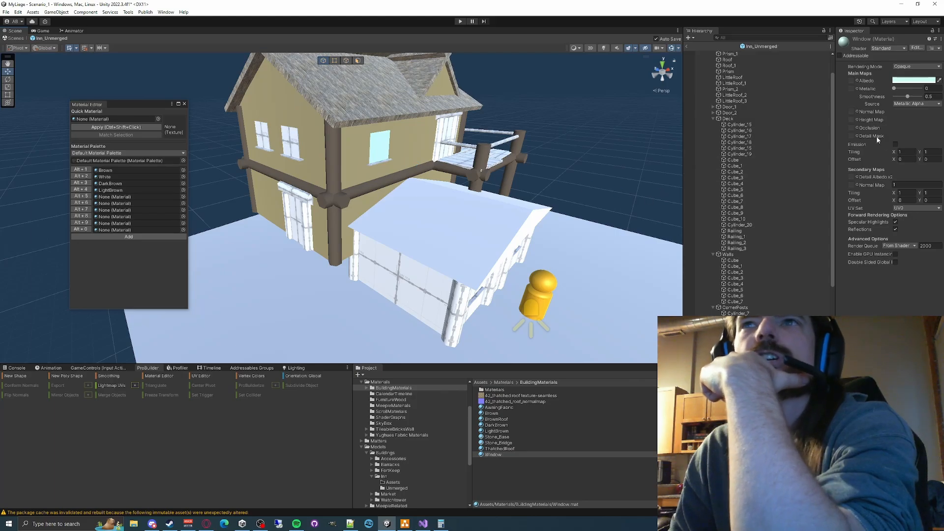
pyautogui.click(906, 81)
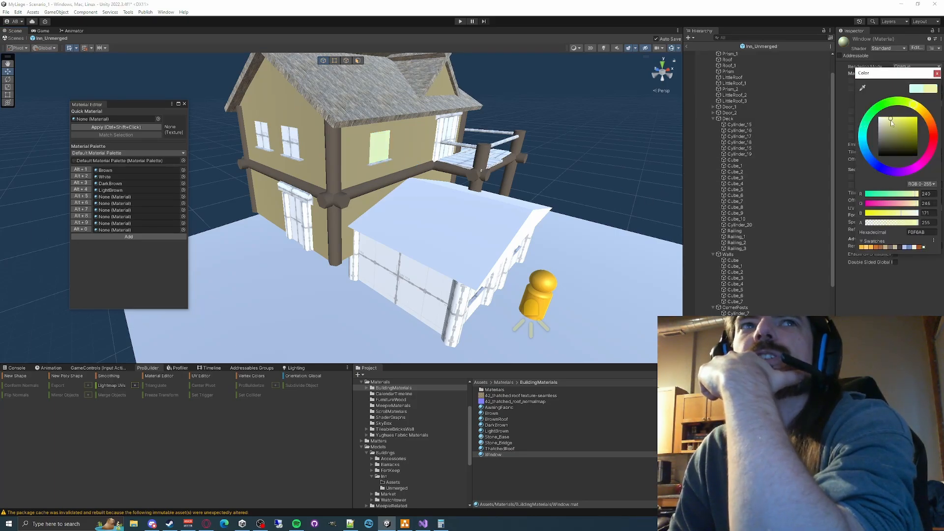
pyautogui.moveTo(889, 120); pyautogui.dragTo(895, 127)
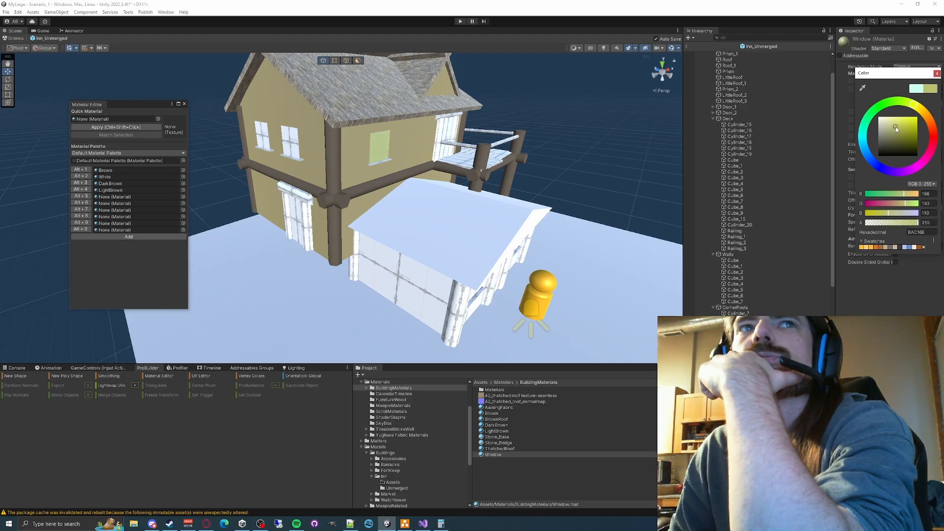
pyautogui.click(883, 305)
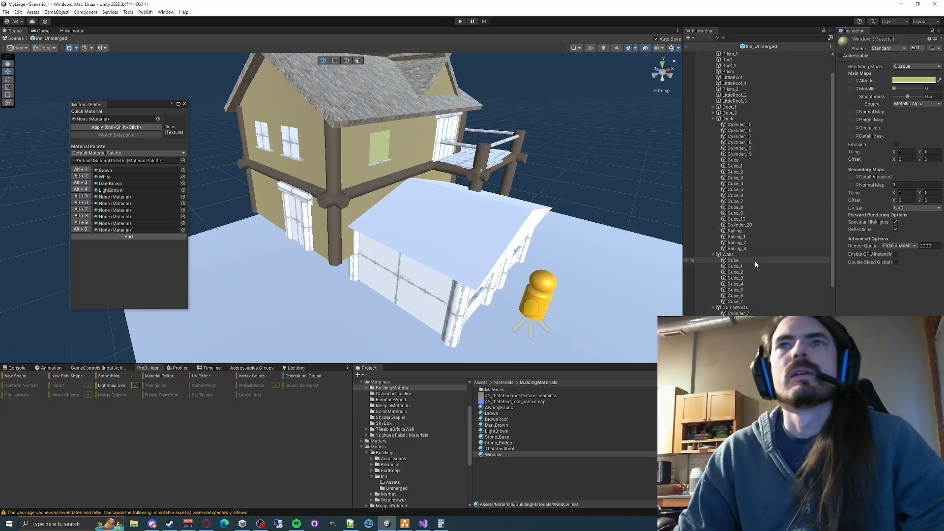
# - Add the Window material to the material palette's fifth slot and apply it to the two gable-wall windows and two front entry windows
pyautogui.scroll(-5, 762, 248)
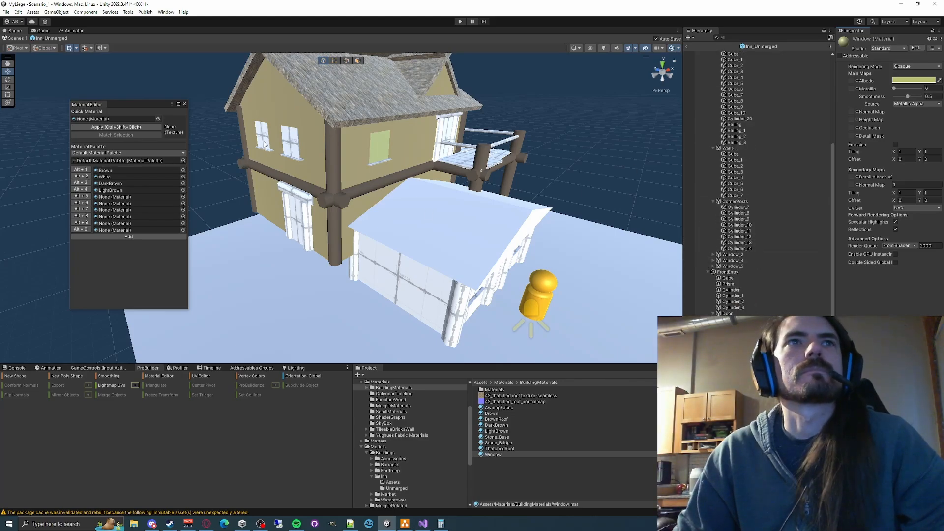
pyautogui.click(264, 144)
pyautogui.keyDown('shift'); pyautogui.click(290, 142); pyautogui.keyUp('shift')
pyautogui.keyDown('alt'); pyautogui.moveTo(480, 308); pyautogui.dragTo(406, 294); pyautogui.keyUp('alt')
pyautogui.scroll(3, 407, 294)
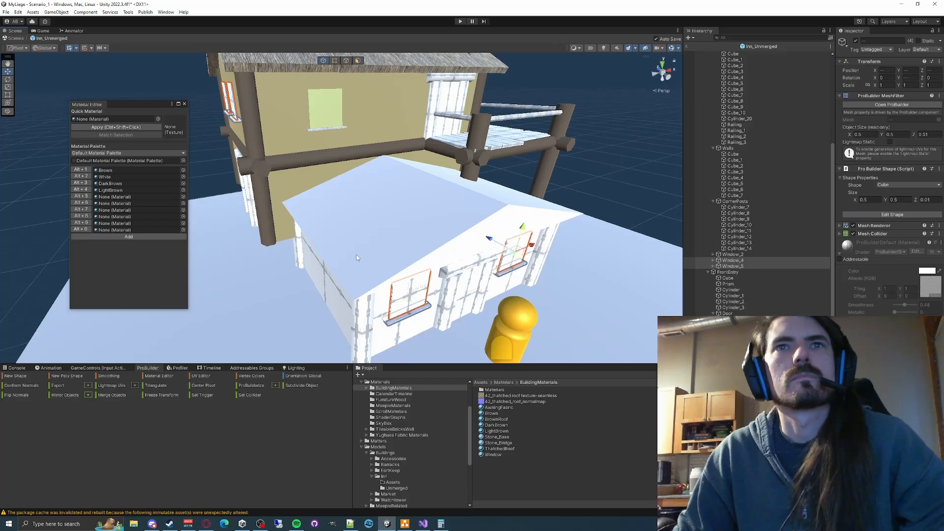
pyautogui.moveTo(486, 454); pyautogui.dragTo(112, 198)
pyautogui.click(78, 197)
pyautogui.moveTo(354, 231); pyautogui.dragTo(293, 177, button='right')
pyautogui.click(245, 162)
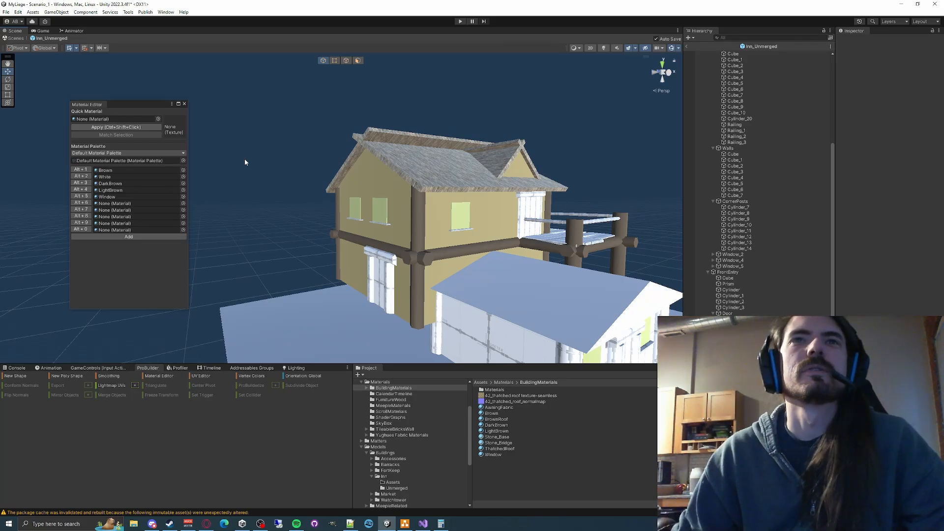
# - Apply the DarkBrown material to the four corner posts of the front entry building
pyautogui.moveTo(243, 158); pyautogui.dragTo(279, 240, button='right')
pyautogui.press('s')
pyautogui.click(452, 258)
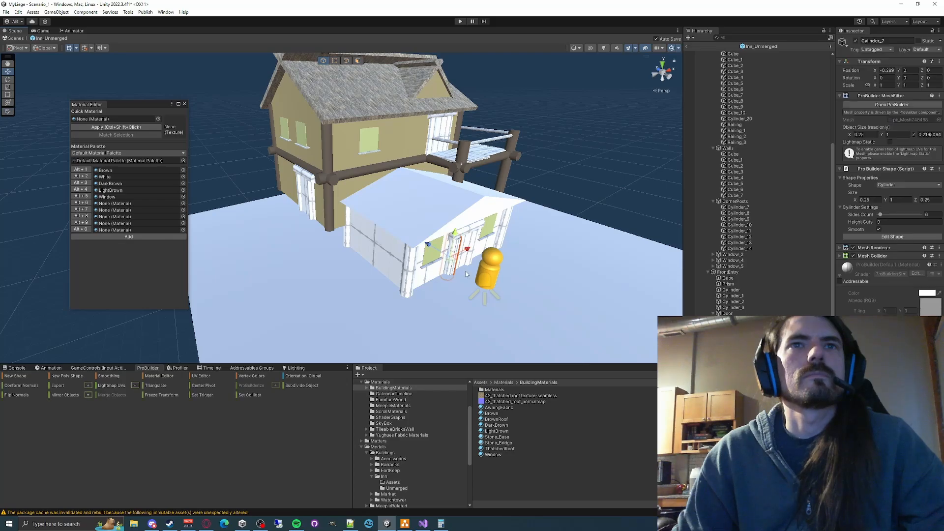
pyautogui.moveTo(452, 257); pyautogui.dragTo(410, 270, button='right')
pyautogui.press('d')
pyautogui.keyDown('shift'); pyautogui.click(366, 273); pyautogui.keyUp('shift')
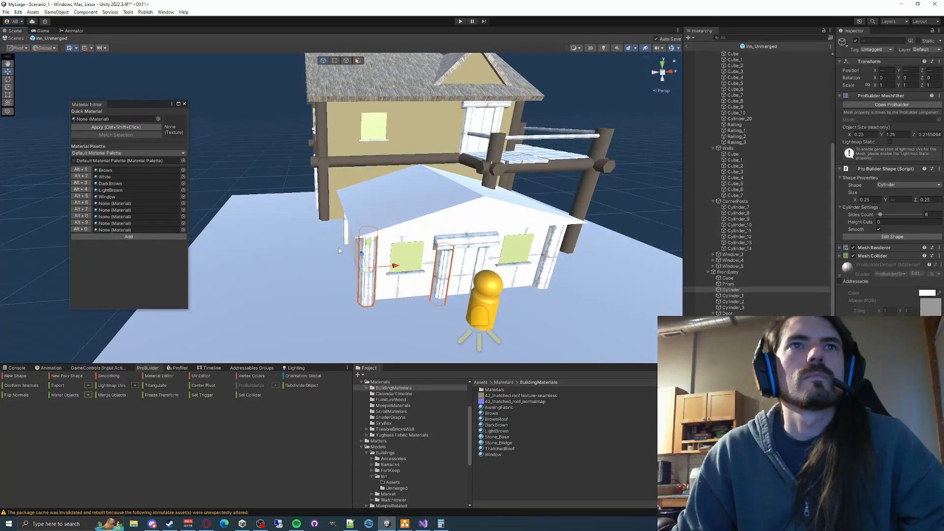
pyautogui.click(329, 302)
pyautogui.click(367, 283)
pyautogui.press('d')
pyautogui.moveTo(348, 240); pyautogui.dragTo(291, 286, button='right')
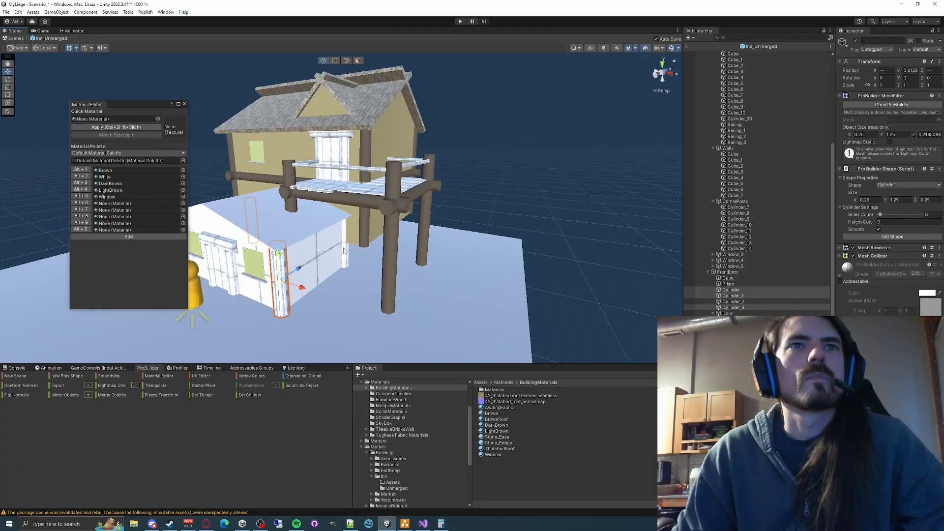
pyautogui.click(79, 183)
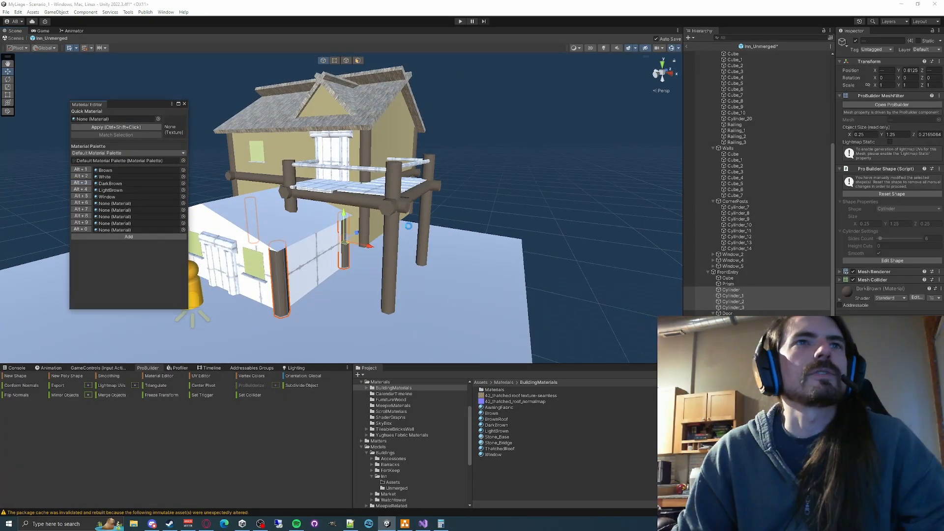
# - Apply the DarkBrown material to the frame posts and lintels of the balcony, side and front entry doors
pyautogui.press('a')
pyautogui.moveTo(405, 223); pyautogui.dragTo(304, 218, button='right')
pyautogui.press('w')
pyautogui.click(303, 218)
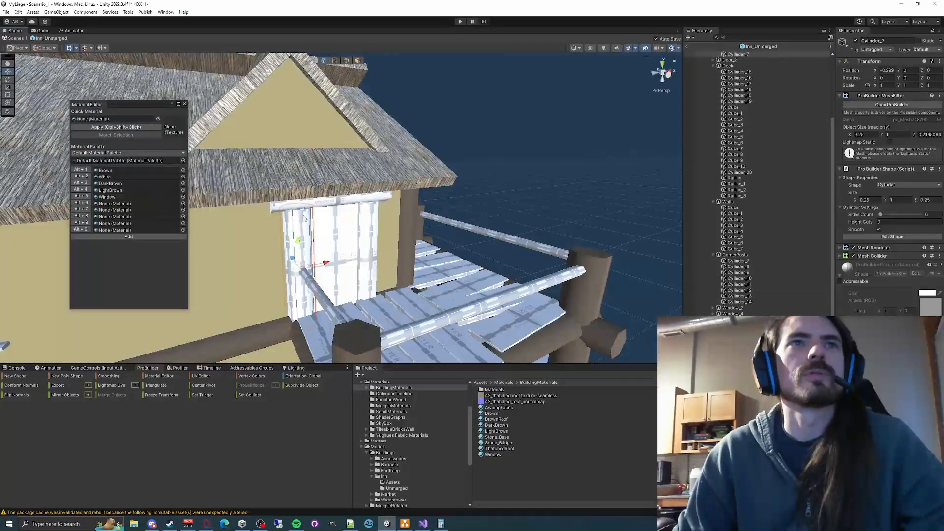
pyautogui.press('s')
pyautogui.moveTo(385, 229); pyautogui.dragTo(417, 215, button='right')
pyautogui.press('a')
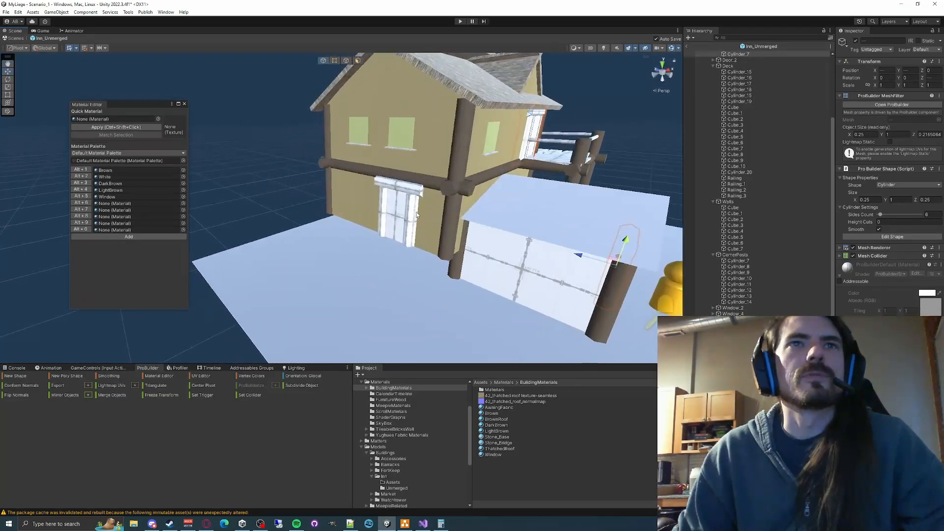
pyautogui.click(417, 214)
pyautogui.keyDown('shift'); pyautogui.click(394, 192); pyautogui.keyUp('shift')
pyautogui.keyDown('shift'); pyautogui.click(384, 206); pyautogui.keyUp('shift')
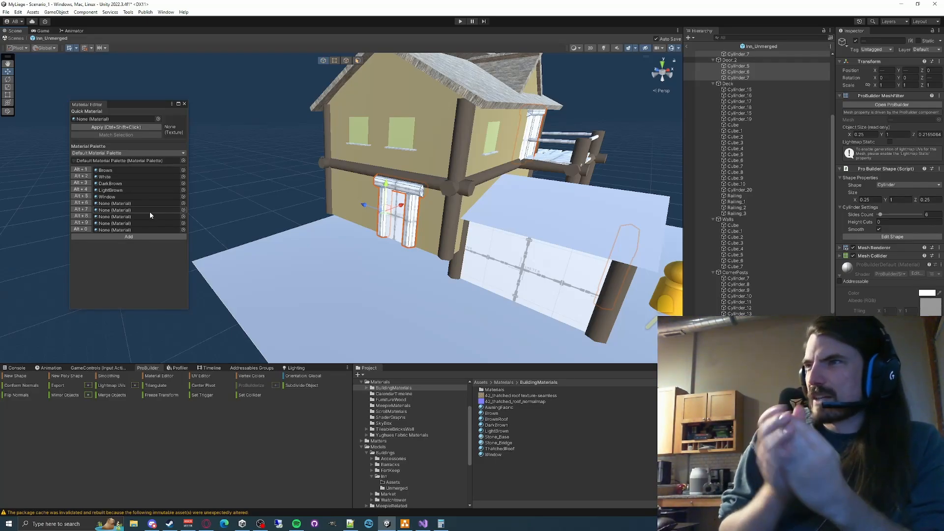
pyautogui.click(133, 184)
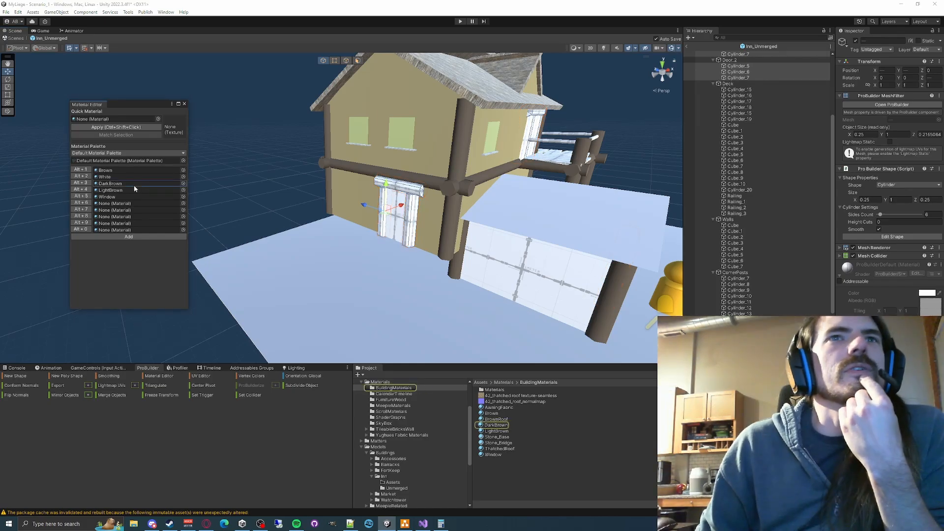
pyautogui.click(80, 182)
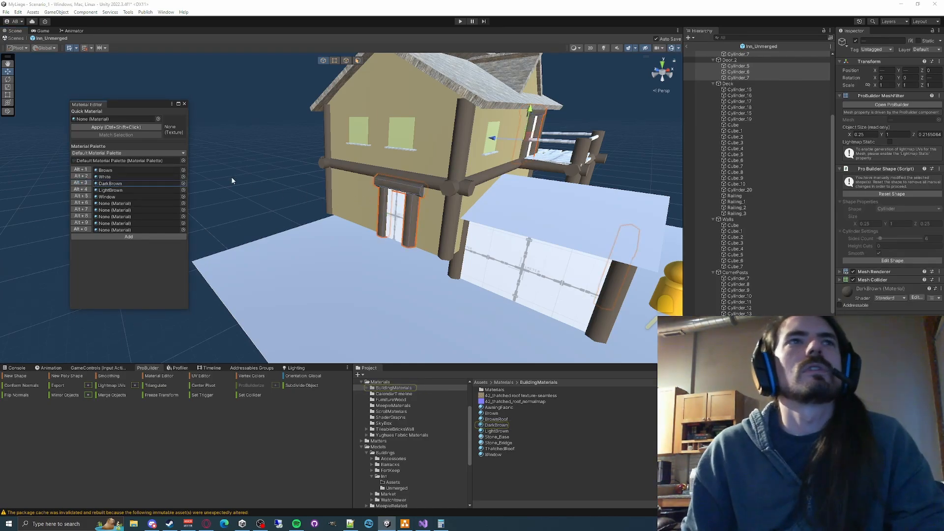
# - Apply the Brown material to the side, front entry and balcony door panels
pyautogui.click(397, 218)
pyautogui.moveTo(397, 218); pyautogui.dragTo(373, 225, button='right')
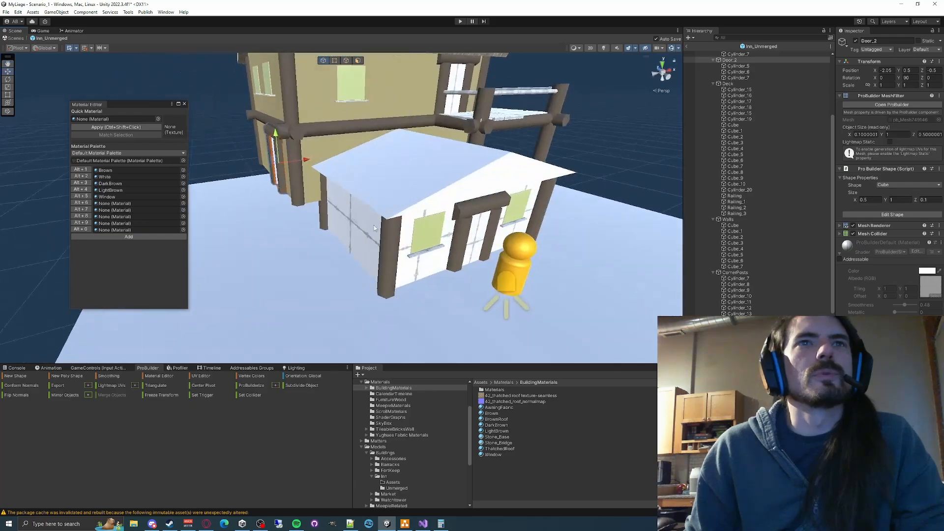
pyautogui.keyDown('shift'); pyautogui.click(479, 238); pyautogui.keyUp('shift')
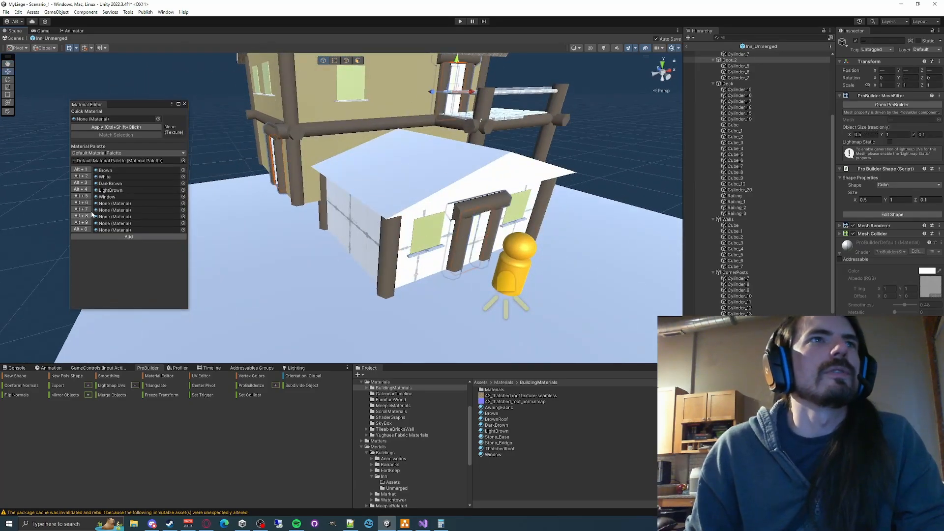
pyautogui.click(81, 172)
pyautogui.moveTo(314, 162); pyautogui.dragTo(379, 225, button='right')
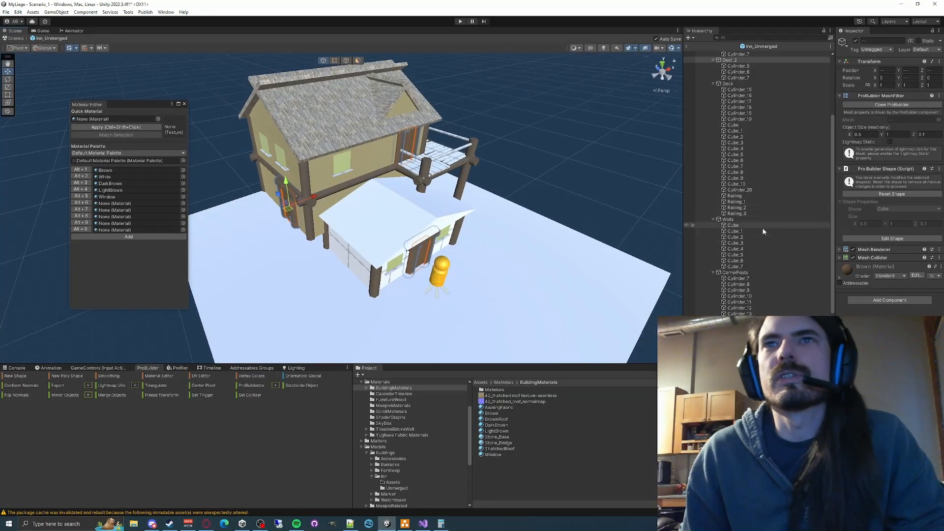
# - Apply the Brown material to the sills of all five windows
pyautogui.click(443, 241)
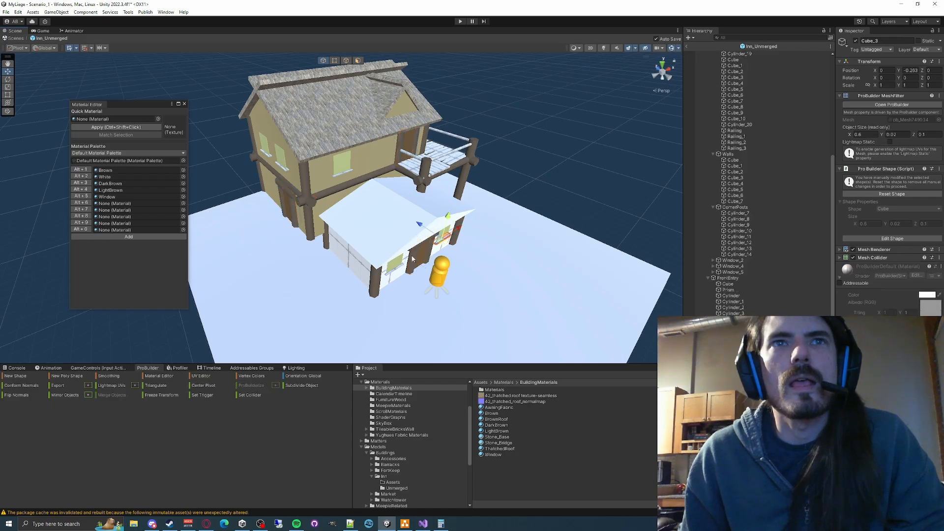
pyautogui.click(334, 175)
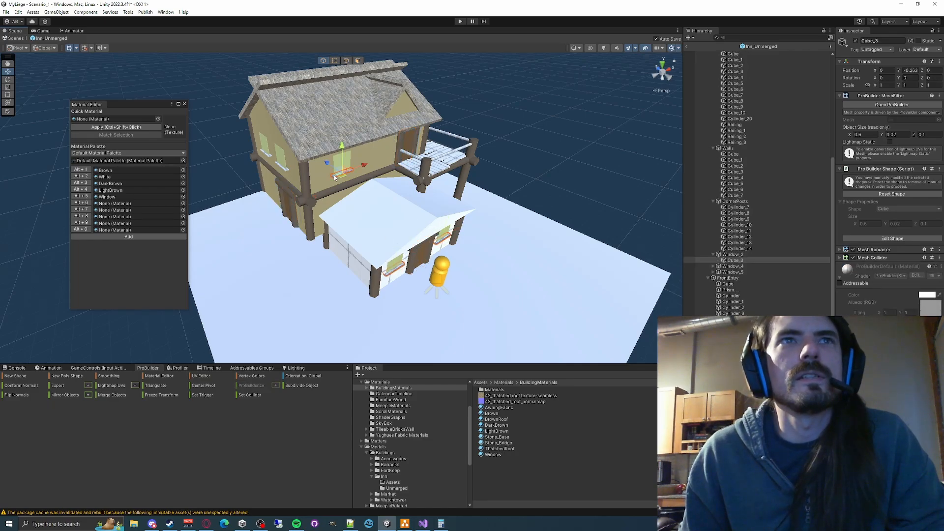
pyautogui.keyDown('shift'); pyautogui.click(285, 170); pyautogui.keyUp('shift')
pyautogui.keyDown('shift'); pyautogui.click(266, 156); pyautogui.keyUp('shift')
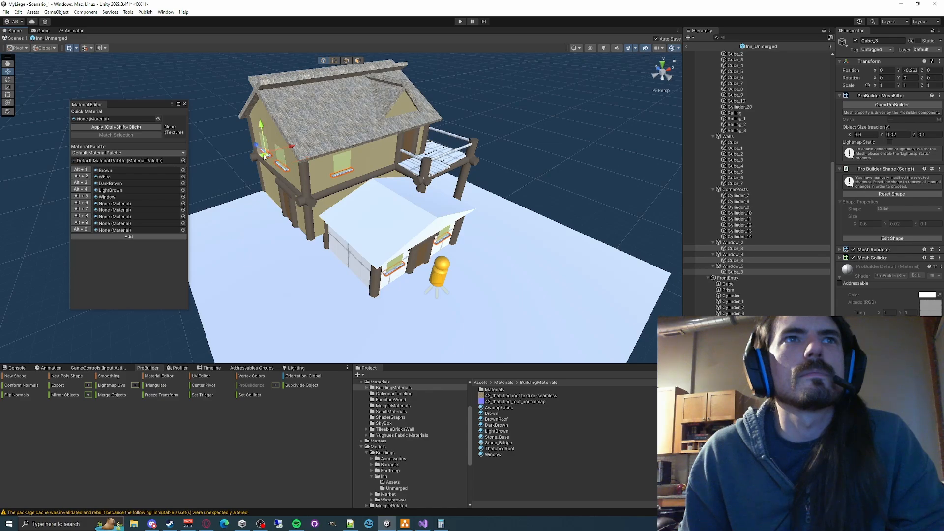
pyautogui.click(82, 171)
# - Apply the Brown material to all the balcony deck planks, from Cube through Cube_10 in the Deck group
pyautogui.scroll(3, 417, 222)
pyautogui.moveTo(417, 222); pyautogui.dragTo(373, 270, button='middle')
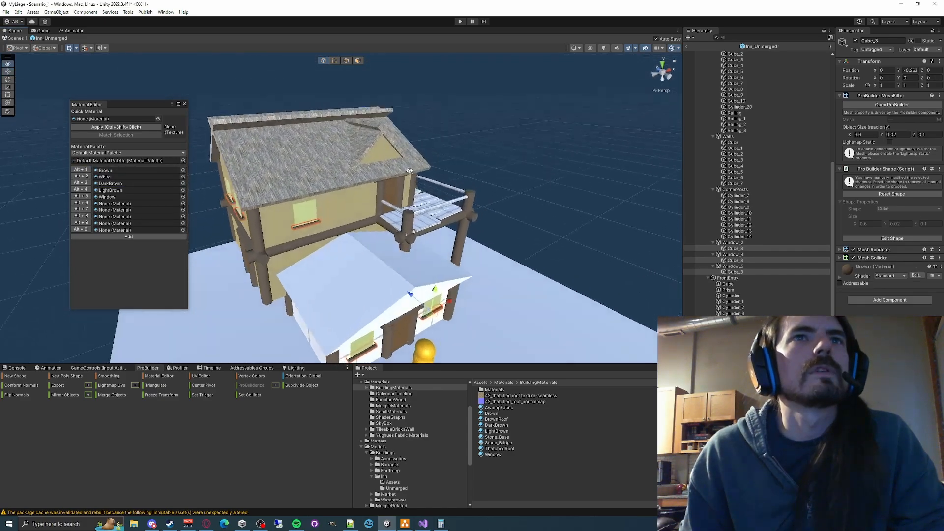
pyautogui.scroll(4, 472, 197)
pyautogui.moveTo(506, 169); pyautogui.dragTo(406, 166, button='middle')
pyautogui.moveTo(407, 167); pyautogui.dragTo(295, 197, button='right')
pyautogui.scroll(-4, 295, 196)
pyautogui.moveTo(295, 196); pyautogui.dragTo(315, 189, button='middle')
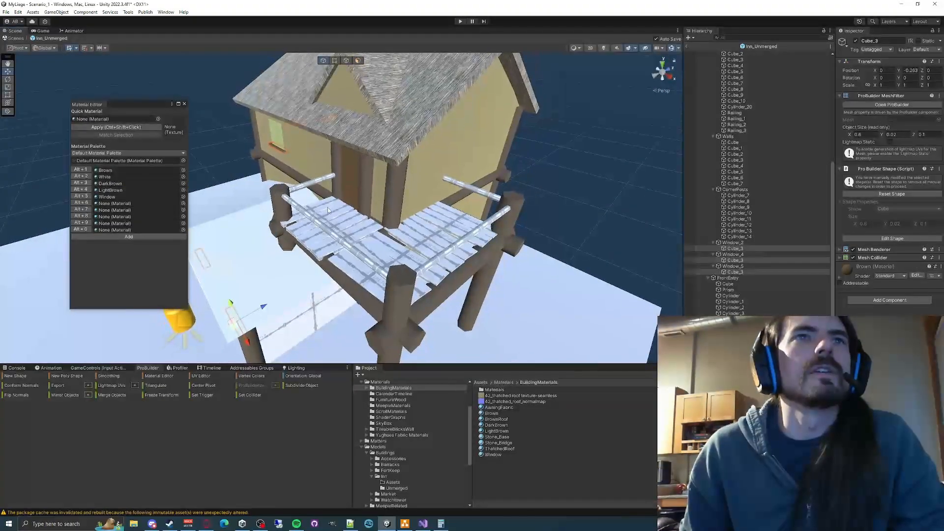
pyautogui.click(326, 206)
pyautogui.scroll(4, 769, 116)
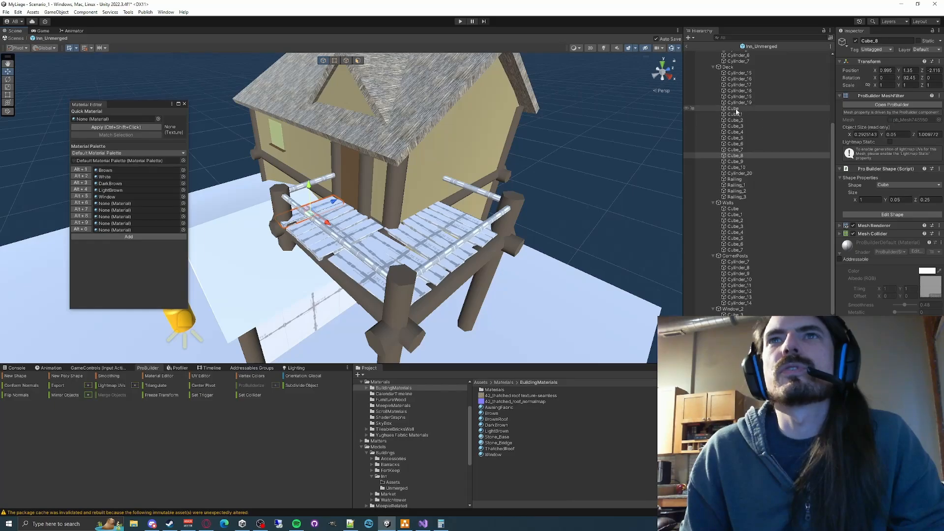
pyautogui.click(733, 109)
pyautogui.keyDown('shift'); pyautogui.click(736, 167); pyautogui.keyUp('shift')
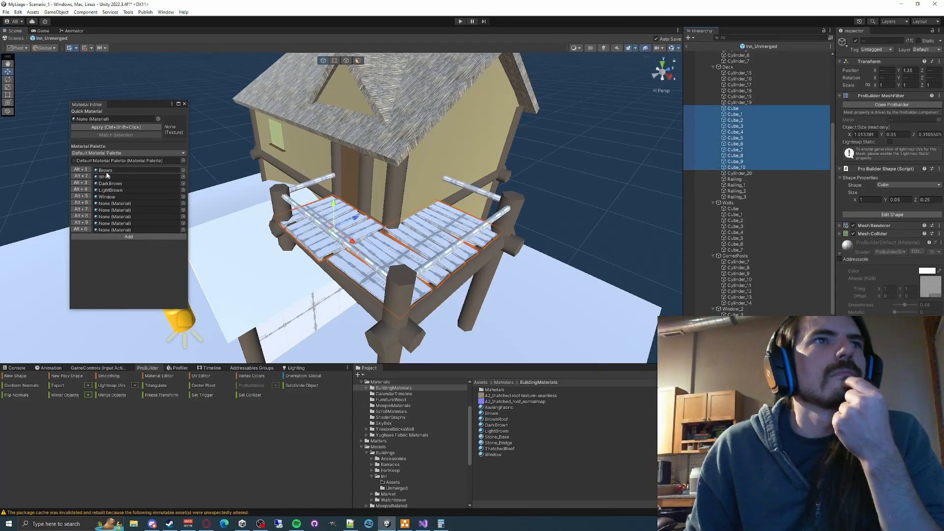
pyautogui.click(87, 171)
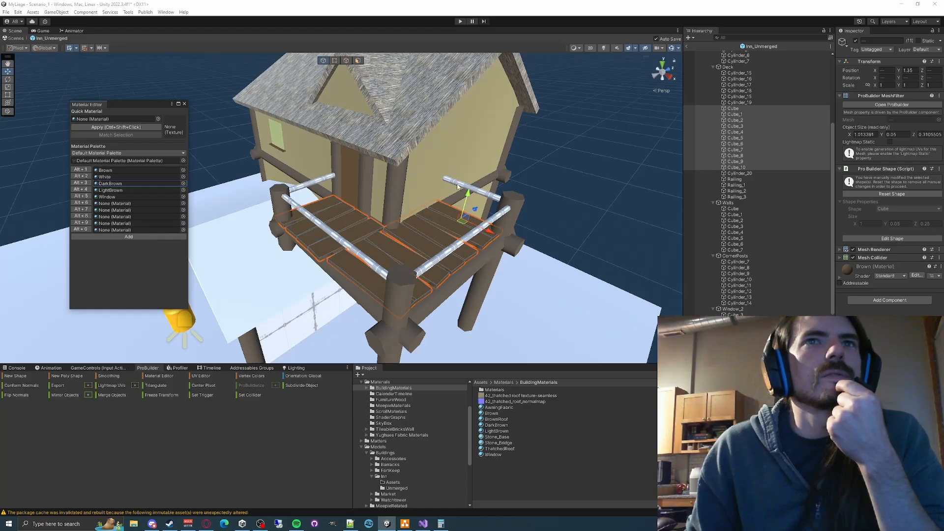
# - Apply the LightBrown material to the four balcony railings
pyautogui.click(477, 190)
pyautogui.keyDown('shift'); pyautogui.click(472, 231); pyautogui.keyUp('shift')
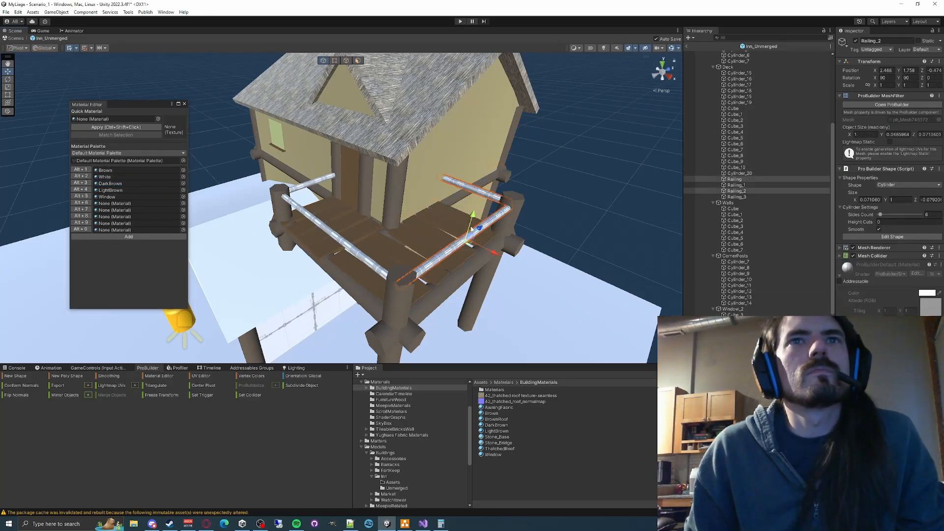
pyautogui.keyDown('shift'); pyautogui.click(313, 185); pyautogui.keyUp('shift')
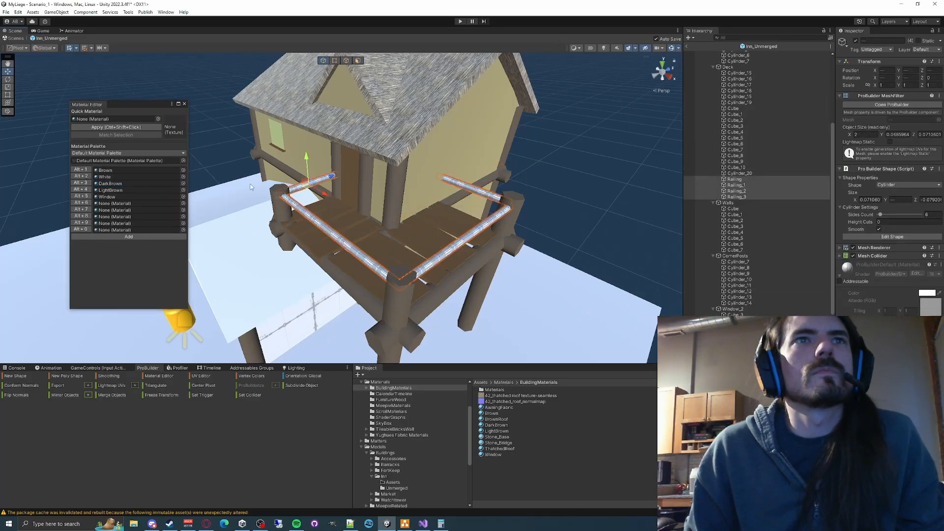
pyautogui.click(84, 191)
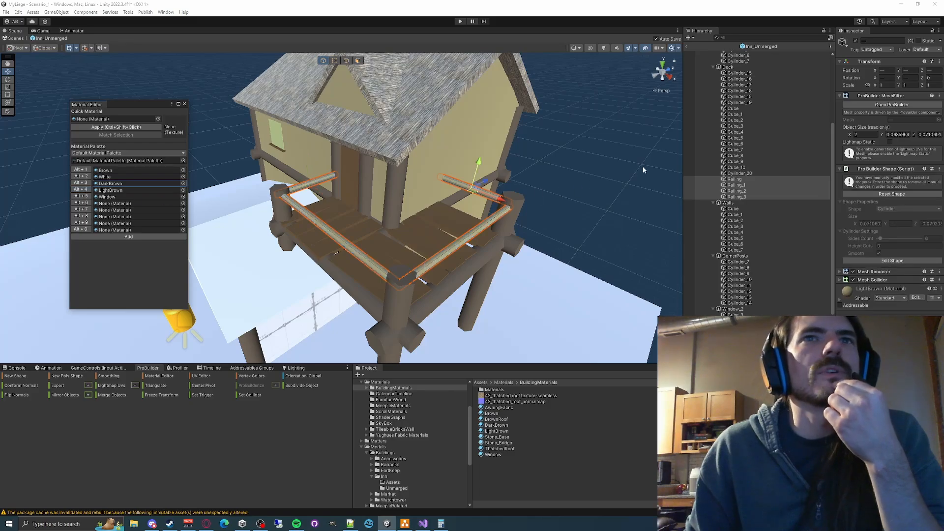
pyautogui.click(642, 166)
# - Collapse the door, deck, walls, corner post and window groups in the object hierarchy of the building
pyautogui.keyDown('alt'); pyautogui.moveTo(596, 190); pyautogui.dragTo(635, 195); pyautogui.keyUp('alt')
pyautogui.scroll(3, 635, 196)
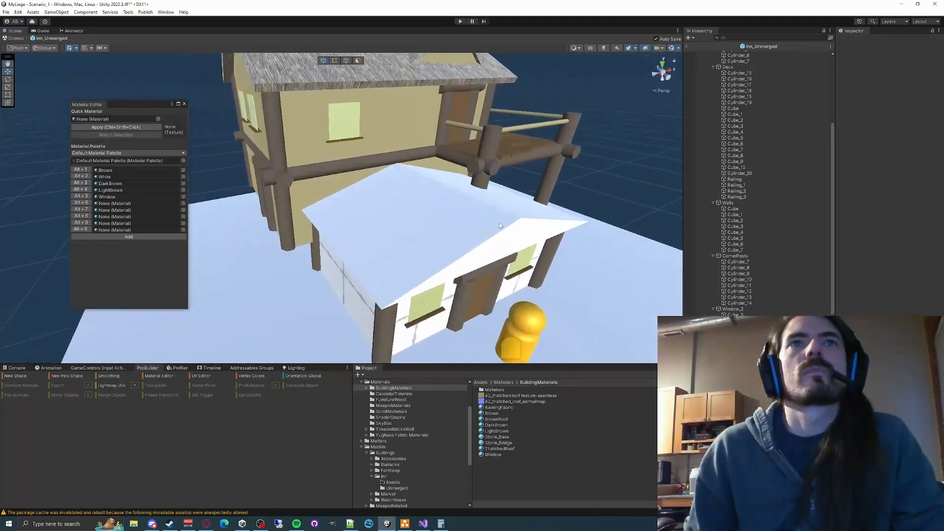
pyautogui.click(406, 240)
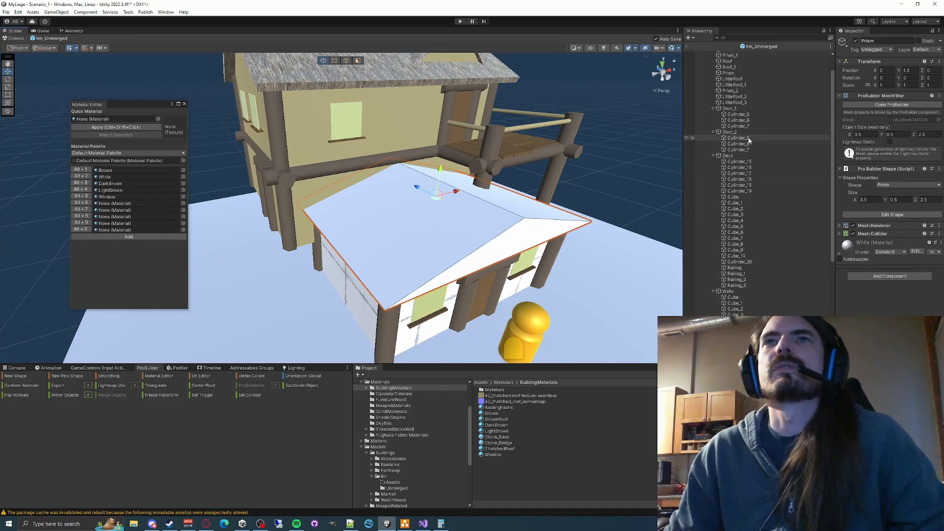
pyautogui.scroll(4, 712, 148)
pyautogui.click(713, 136)
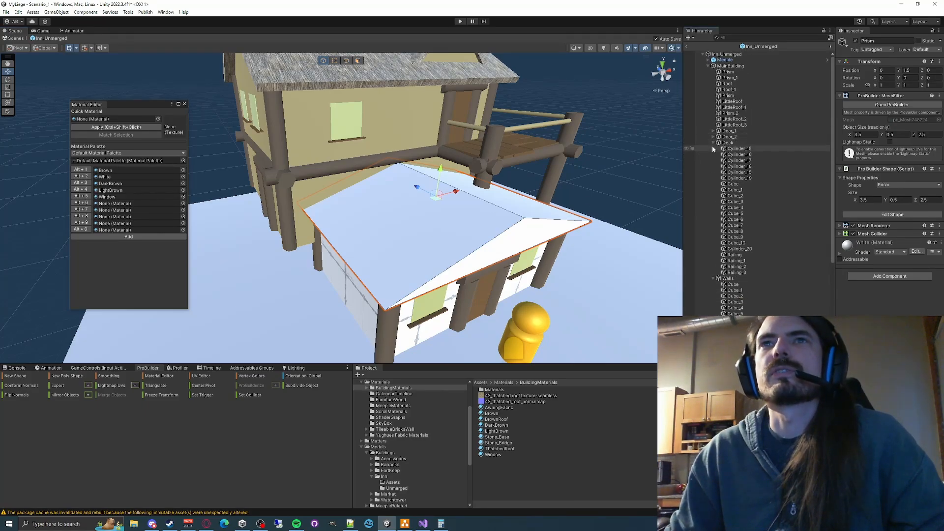
pyautogui.click(712, 148)
pyautogui.click(713, 142)
pyautogui.click(712, 148)
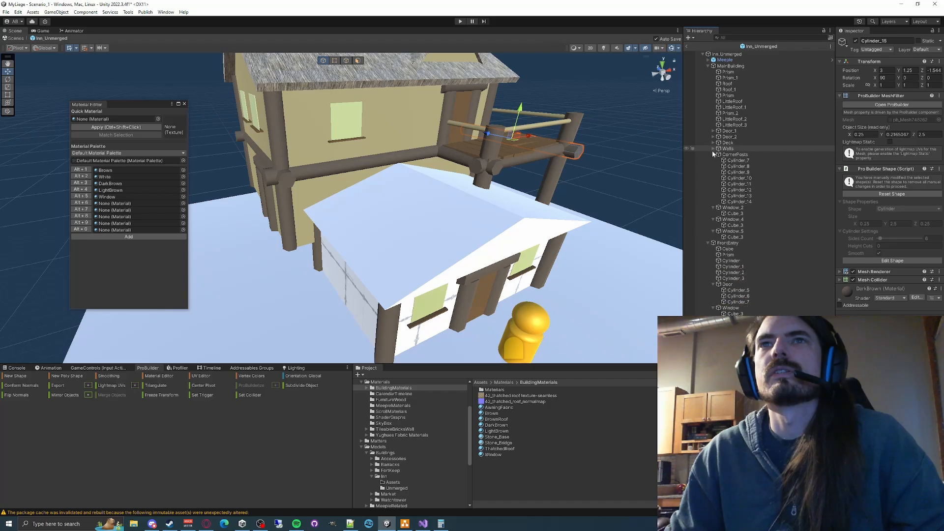
pyautogui.click(713, 155)
pyautogui.click(714, 161)
pyautogui.click(715, 168)
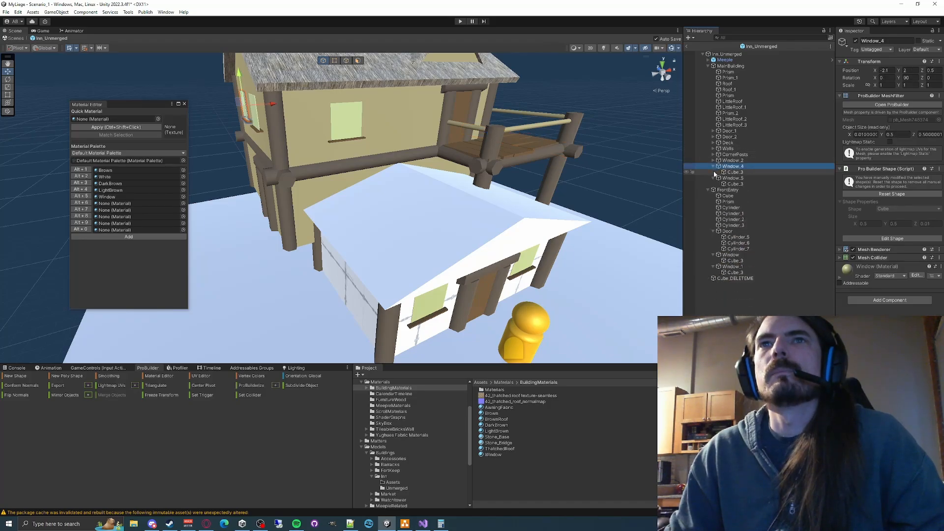
pyautogui.click(713, 166)
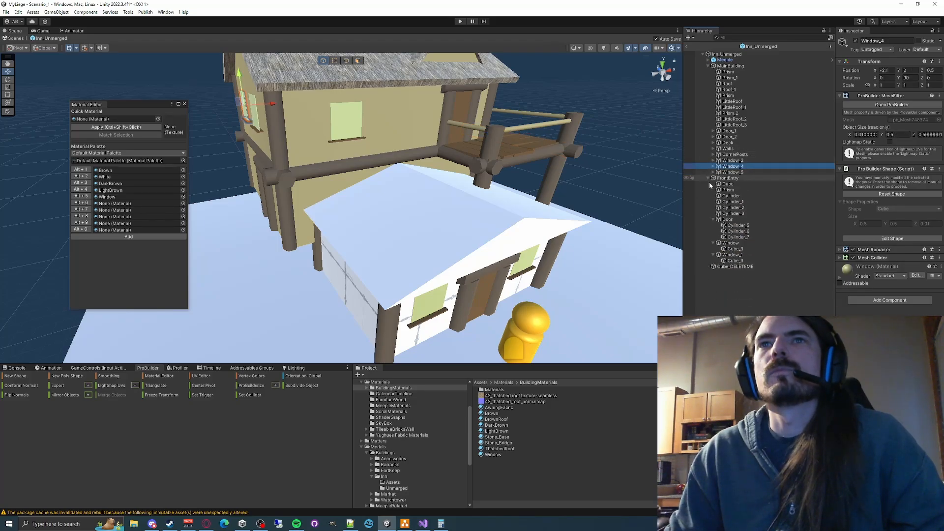
pyautogui.click(713, 220)
pyautogui.click(713, 226)
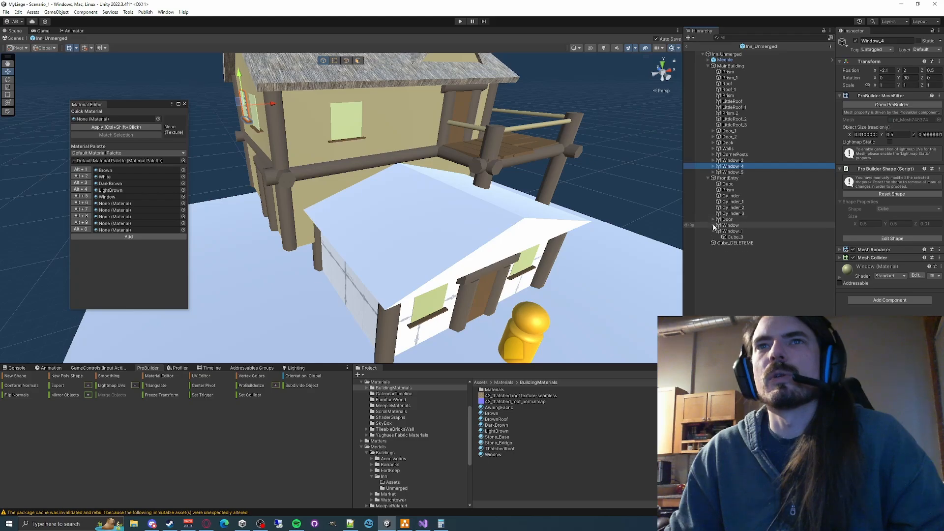
# - Delete the white prism roof from the FrontEntry group
pyautogui.click(728, 184)
pyautogui.press('f')
pyautogui.moveTo(494, 253)
pyautogui.mouseDown(button='right')
pyautogui.moveTo(467, 185)
pyautogui.moveTo(493, 177)
pyautogui.moveTo(494, 240)
pyautogui.mouseUp(button='right')
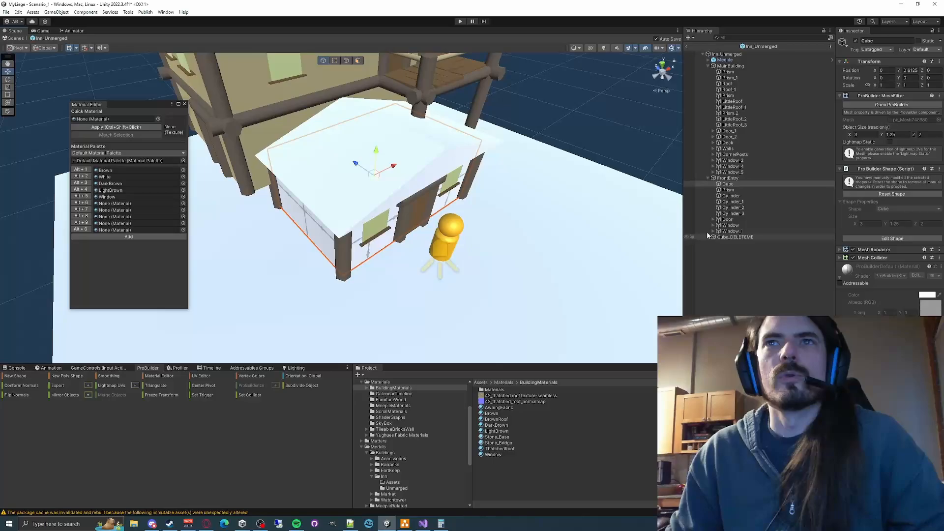
pyautogui.click(733, 191)
pyautogui.moveTo(411, 222); pyautogui.dragTo(445, 188, button='right')
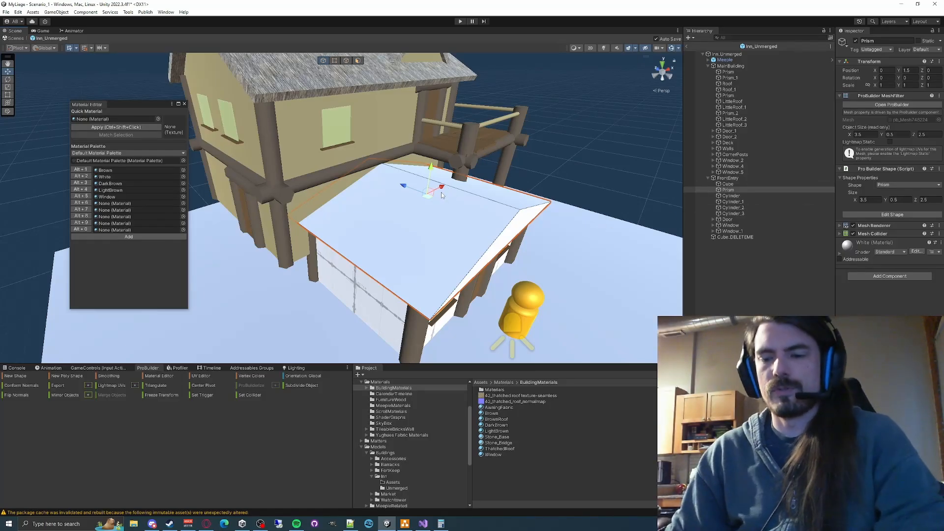
pyautogui.press('Delete')
# - Set the front entry cube's Z size to 0.1 and move it forward as the wall behind the door and windows
pyautogui.click(432, 264)
pyautogui.scroll(5, 432, 263)
pyautogui.click(892, 195)
pyautogui.click(929, 200)
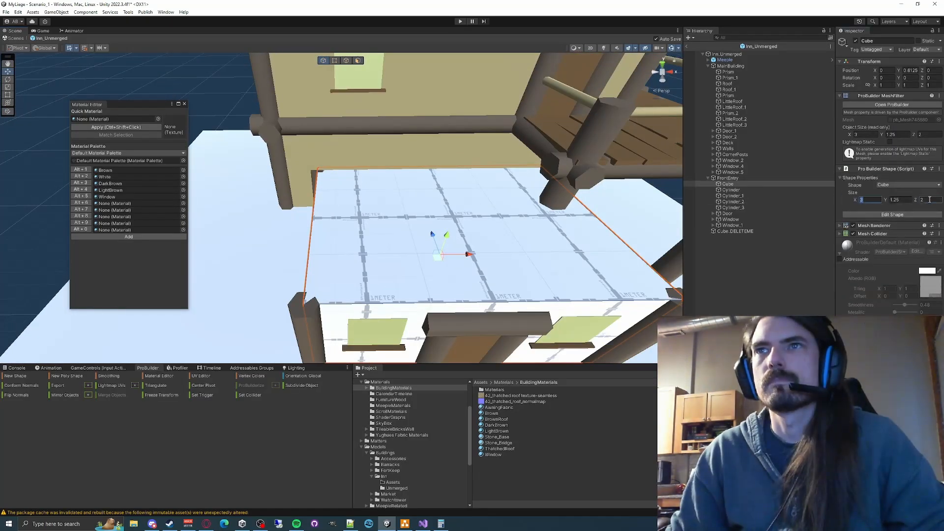
pyautogui.write('0.1')
pyautogui.moveTo(354, 185); pyautogui.dragTo(418, 197, button='right')
pyautogui.moveTo(422, 211); pyautogui.dragTo(474, 236)
pyautogui.moveTo(474, 235); pyautogui.dragTo(428, 206, button='right')
pyautogui.click(730, 219)
pyautogui.keyDown('shift'); pyautogui.click(732, 225); pyautogui.keyUp('shift')
pyautogui.moveTo(426, 202); pyautogui.dragTo(423, 209)
pyautogui.click(727, 213)
# - Duplicate the front wall and place the copy at Z 1 as the back wall of the front entry
pyautogui.click(728, 184)
pyautogui.hotkey('ctrl', 'd')
pyautogui.write('1')
pyautogui.moveTo(442, 197); pyautogui.dragTo(502, 221, button='right')
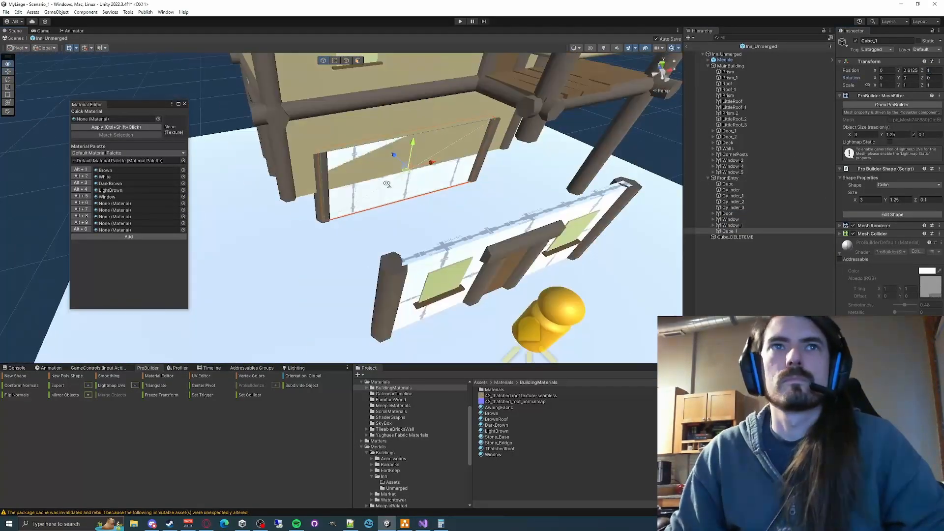
# - Duplicate the back wall as a side wall sized 0.1 × 1.25 × 2 at X 1.5, Z 0
pyautogui.hotkey('ctrl', 'd')
pyautogui.moveTo(417, 180); pyautogui.dragTo(449, 197)
pyautogui.moveTo(855, 199); pyautogui.dragTo(891, 199)
pyautogui.write('0.1')
pyautogui.click(928, 199)
pyautogui.write('2')
pyautogui.click(887, 70)
pyautogui.write('1.5')
pyautogui.press('Tab')
pyautogui.press('Tab')
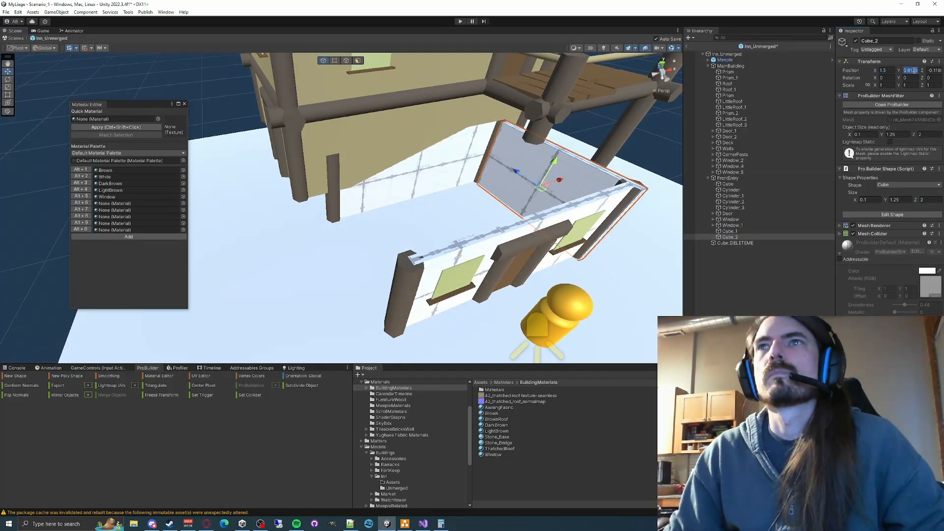
pyautogui.write('0')
# - Add a matching side wall at X -1.5 and shift the back wall to Z 0.97
pyautogui.click(886, 71)
pyautogui.write('-1.5')
pyautogui.hotkey('ctrl', 'd')
pyautogui.moveTo(467, 211); pyautogui.dragTo(393, 200, button='right')
pyautogui.click(364, 221)
pyautogui.moveTo(330, 231); pyautogui.dragTo(334, 238)
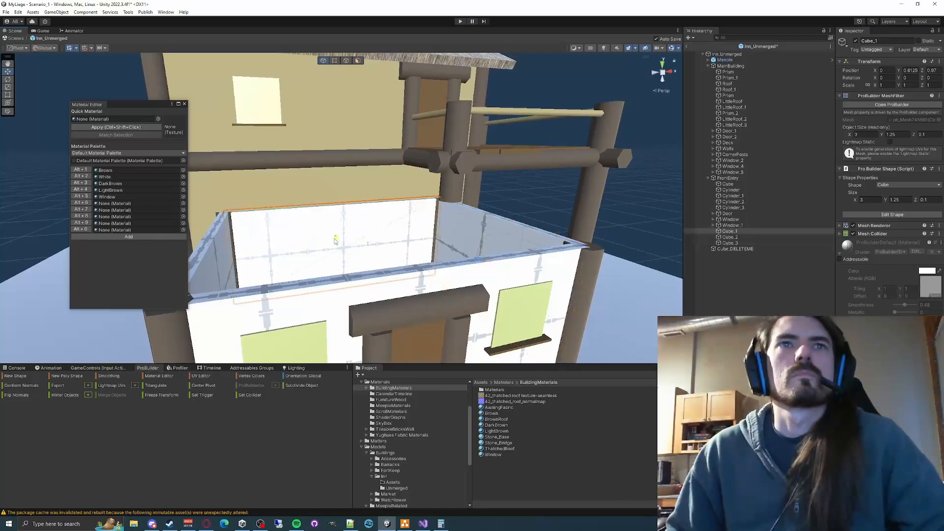
pyautogui.click(551, 147)
# - Create a thin upright prism about 0.67 × 0.64 × 0.04 on the ground beside the front entry
pyautogui.moveTo(442, 211); pyautogui.dragTo(403, 236, button='right')
pyautogui.click(15, 376)
pyautogui.click(663, 266)
pyautogui.moveTo(274, 340); pyautogui.dragTo(337, 319)
pyautogui.click(315, 297)
pyautogui.press('Escape')
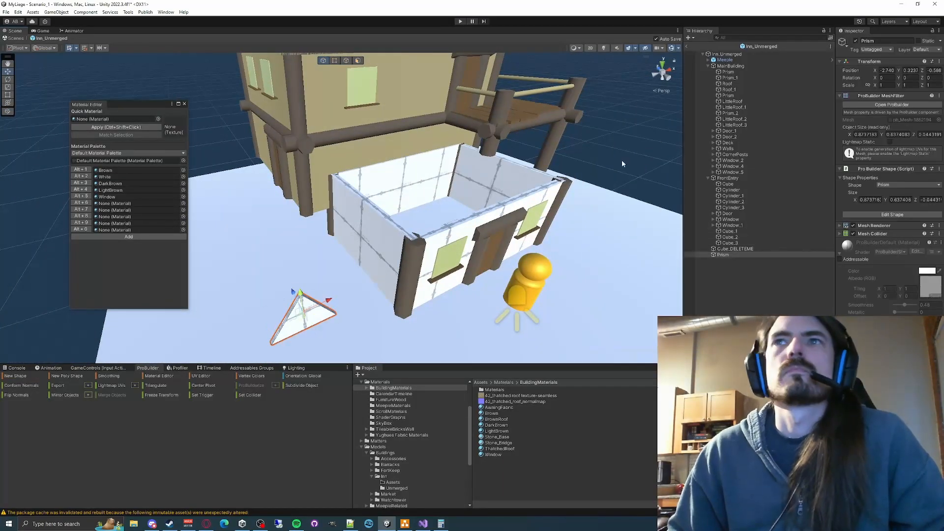
# - Set the prism's X size to 3 with a Y rotation of 0 and move it above the front wall
pyautogui.click(909, 78)
pyautogui.write('90')
pyautogui.click(909, 70)
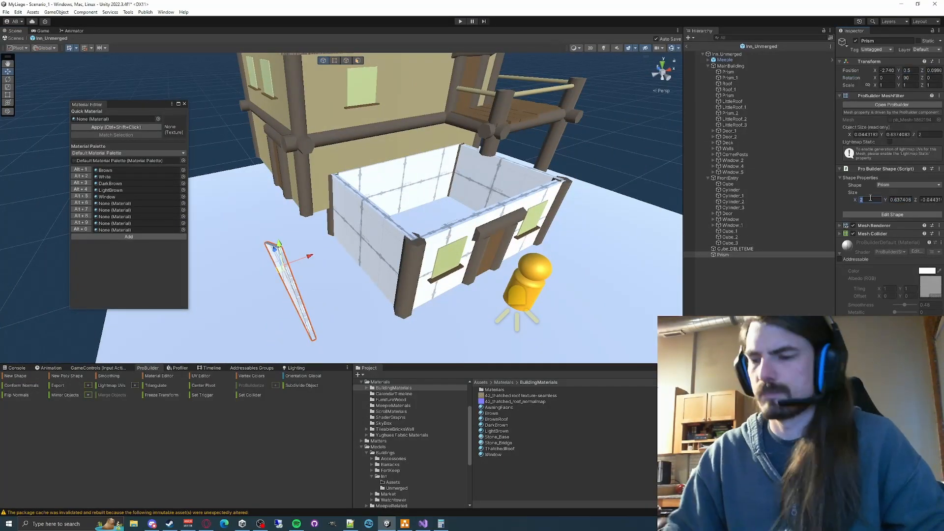
pyautogui.write('3')
pyautogui.click(909, 78)
pyautogui.write('0')
pyautogui.moveTo(280, 270); pyautogui.dragTo(496, 268)
pyautogui.moveTo(442, 221); pyautogui.dragTo(428, 177, button='right')
# - Position the gable prism over the front wall at X 0, Y 1.5, Z -1
pyautogui.click(900, 133)
pyautogui.click(908, 70)
pyautogui.write('1.75')
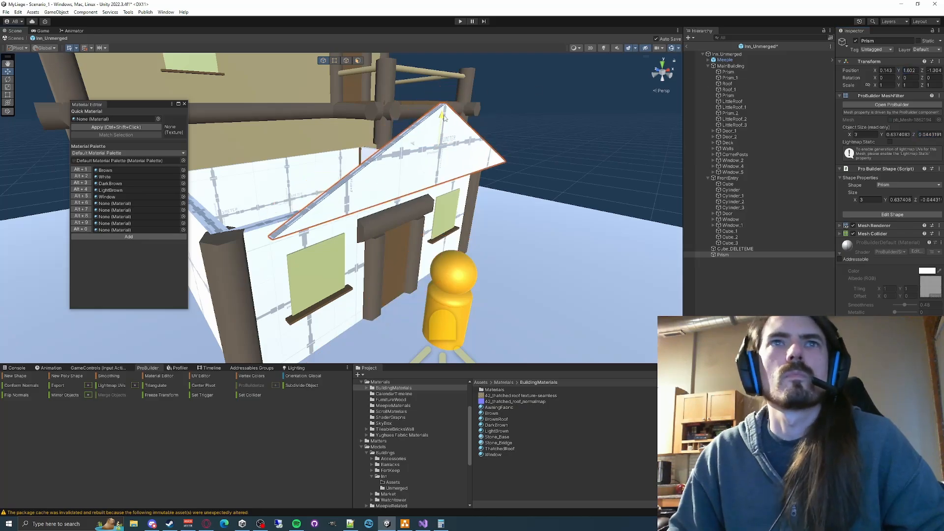
pyautogui.moveTo(492, 162); pyautogui.dragTo(551, 123, button='right')
pyautogui.moveTo(400, 133); pyautogui.dragTo(366, 135)
pyautogui.moveTo(583, 118); pyautogui.dragTo(531, 133, button='right')
pyautogui.click(909, 70)
pyautogui.write('1.5')
pyautogui.write('1')
pyautogui.click(886, 70)
pyautogui.write('0')
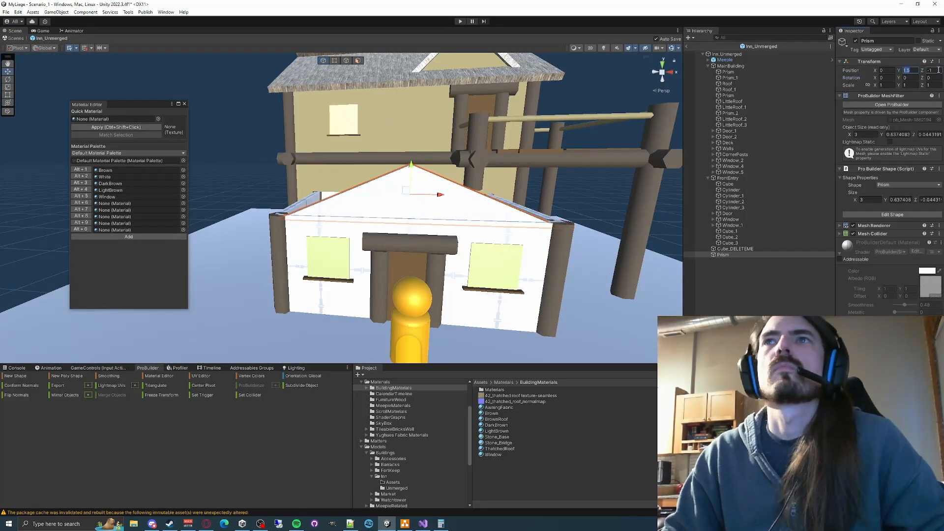
# - Try a Y position of 1.6 for the gable prism
pyautogui.click(909, 70)
pyautogui.write('1.6')
pyautogui.scroll(4, 423, 206)
pyautogui.moveTo(422, 206); pyautogui.dragTo(413, 167, button='right')
pyautogui.click(910, 69)
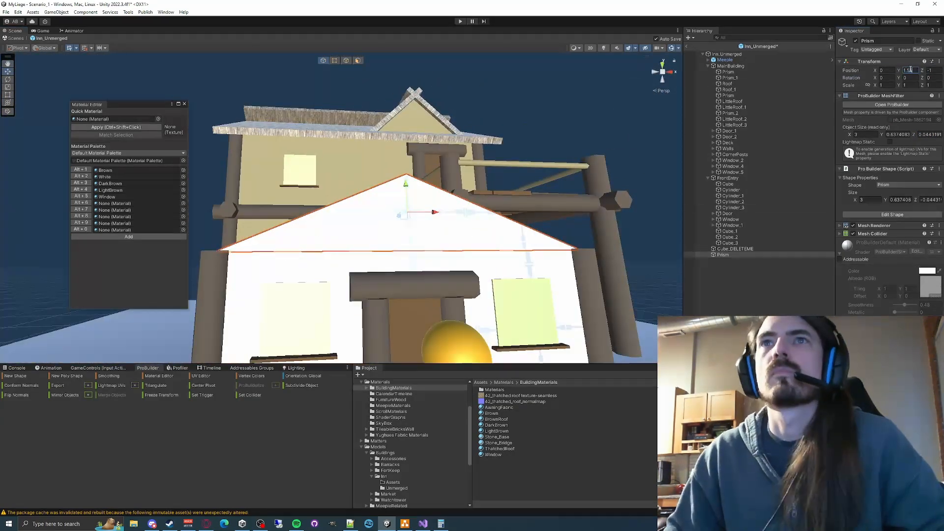
# - Move the gable prism into the FrontEntry group and set its Y size to 0.5
pyautogui.moveTo(722, 255); pyautogui.dragTo(727, 178)
pyautogui.moveTo(598, 162); pyautogui.dragTo(540, 206, button='right')
pyautogui.click(727, 184)
pyautogui.click(728, 248)
pyautogui.click(900, 200)
pyautogui.write('0.5')
pyautogui.moveTo(393, 290)
pyautogui.mouseDown(button='right')
pyautogui.moveTo(363, 258)
pyautogui.moveTo(388, 300)
pyautogui.mouseUp(button='right')
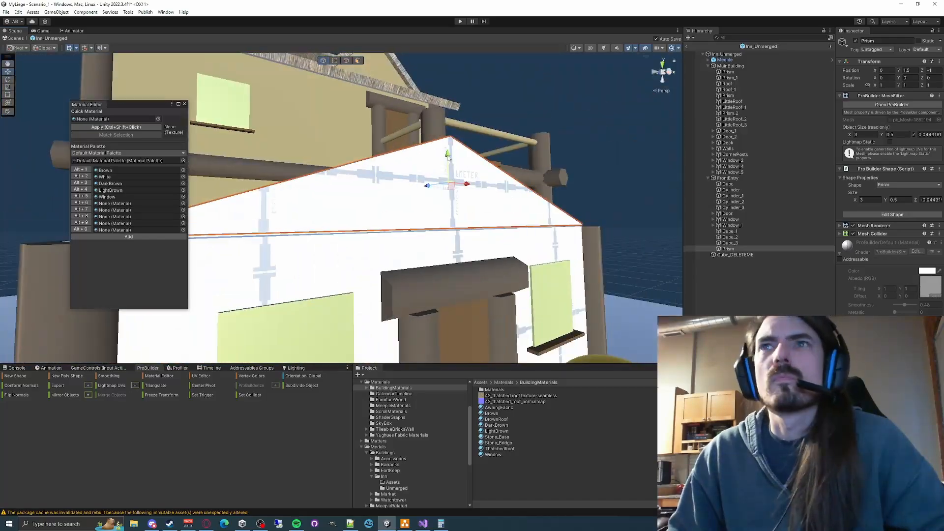
pyautogui.moveTo(456, 153); pyautogui.dragTo(455, 157)
# - Create a flat slab about 1.38 × 0.10 × 2.70 beside the front entry and change its shape to Cube
pyautogui.moveTo(456, 162); pyautogui.dragTo(389, 441, button='right')
pyautogui.click(16, 375)
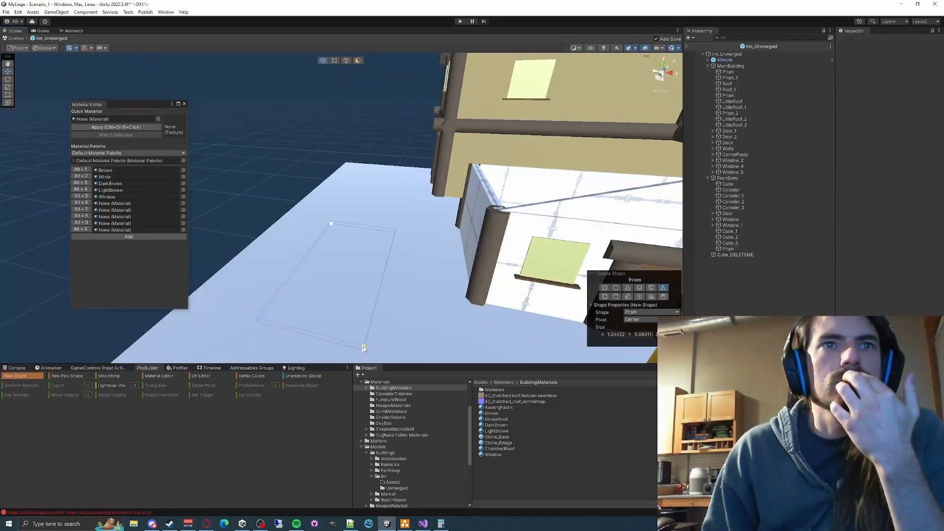
pyautogui.moveTo(355, 224); pyautogui.dragTo(431, 361)
pyautogui.click(431, 358)
pyautogui.click(635, 313)
pyautogui.click(644, 364)
pyautogui.moveTo(442, 246); pyautogui.dragTo(373, 217, button='right')
pyautogui.press('Escape')
pyautogui.moveTo(373, 165); pyautogui.dragTo(373, 161)
pyautogui.click(908, 184)
pyautogui.click(890, 210)
pyautogui.moveTo(443, 206); pyautogui.dragTo(384, 236, button='right')
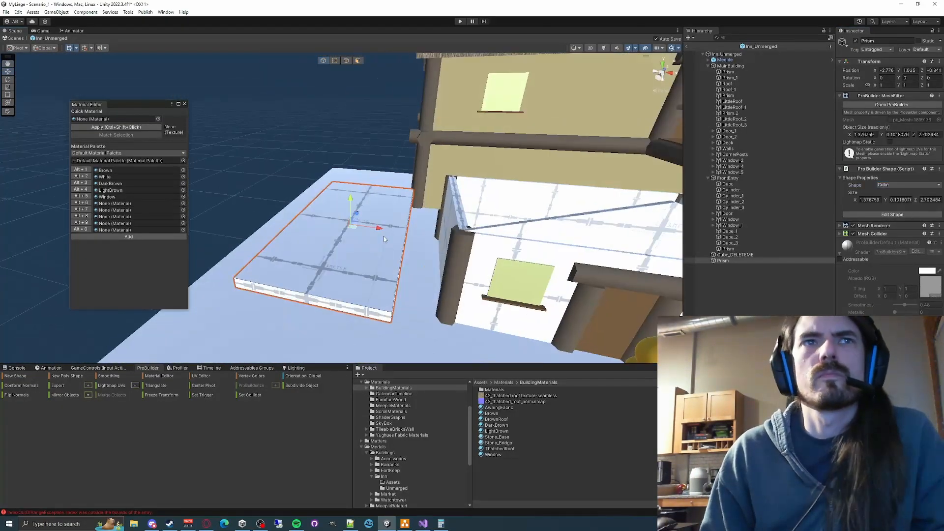
# - Move the slab onto the gable's slope, tilt it about 18.8° around Z and switch to local handle orientation
pyautogui.moveTo(381, 227); pyautogui.dragTo(535, 248)
pyautogui.press('e')
pyautogui.moveTo(390, 182); pyautogui.dragTo(363, 185)
pyautogui.press('w')
pyautogui.press('x')
# - Set the roof slab's X size to 2 and adjust its position on the slope
pyautogui.click(869, 199)
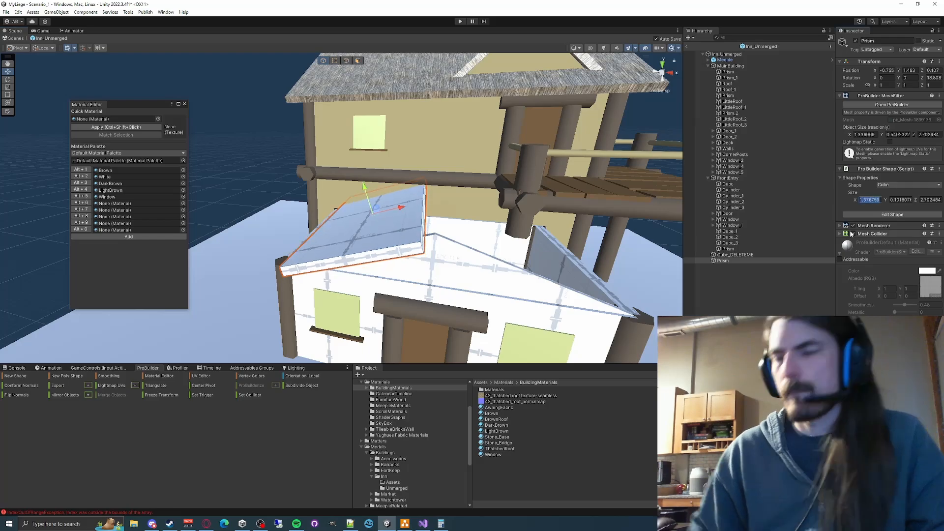
pyautogui.write('2')
pyautogui.moveTo(403, 217); pyautogui.dragTo(521, 221, button='right')
pyautogui.moveTo(447, 187); pyautogui.dragTo(449, 187)
# - Duplicate the roof slab onto the opposite slope, setting the Z rotations to -19 for the copy and 19 for the original
pyautogui.hotkey('ctrl', 'd')
pyautogui.moveTo(576, 231); pyautogui.dragTo(393, 196, button='right')
pyautogui.click(930, 78)
pyautogui.write('-19')
pyautogui.click(723, 260)
pyautogui.click(930, 78)
pyautogui.write('19')
pyautogui.click(927, 70)
# - Apply the ThatchedRoof material to both roof slabs of the front entry
pyautogui.click(724, 266)
pyautogui.click(376, 202)
pyautogui.click(371, 179)
pyautogui.click(521, 148)
pyautogui.moveTo(521, 162); pyautogui.dragTo(423, 211, button='right')
pyautogui.click(491, 246)
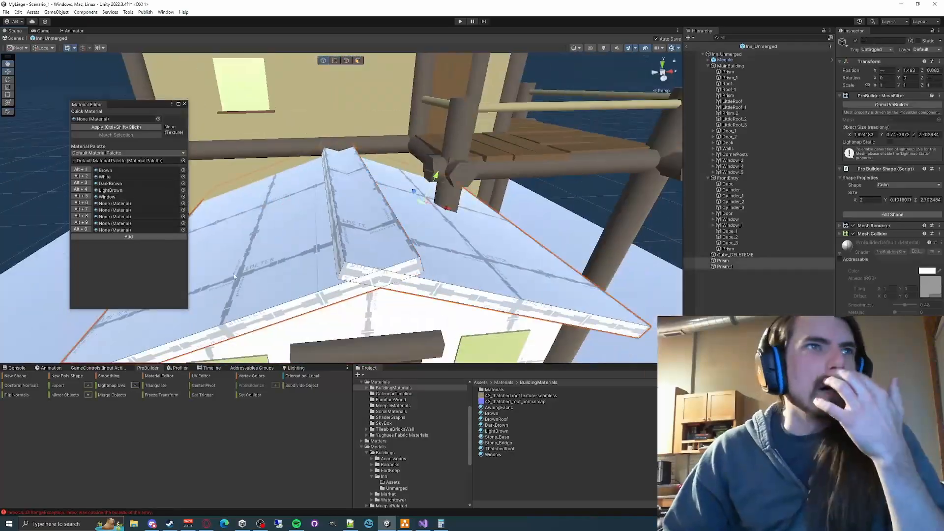
pyautogui.moveTo(499, 448); pyautogui.dragTo(369, 216)
pyautogui.moveTo(499, 448); pyautogui.dragTo(275, 241)
# - Set the original roof slab's rotation to X 19, Y 90, Z 0
pyautogui.moveTo(436, 193)
pyautogui.mouseDown(button='right')
pyautogui.moveTo(404, 211)
pyautogui.moveTo(373, 261)
pyautogui.moveTo(388, 197)
pyautogui.moveTo(421, 132)
pyautogui.moveTo(442, 187)
pyautogui.mouseUp(button='right')
pyautogui.click(354, 270)
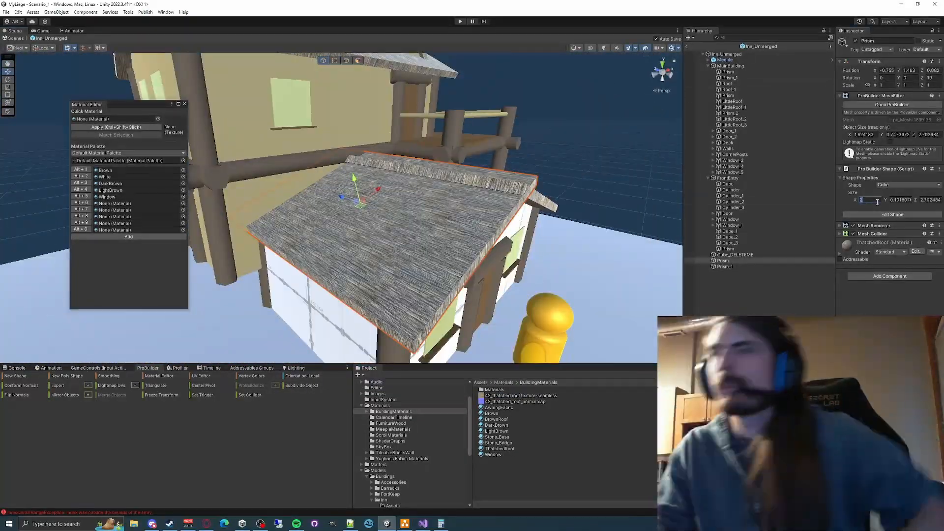
pyautogui.scroll(5, 437, 261)
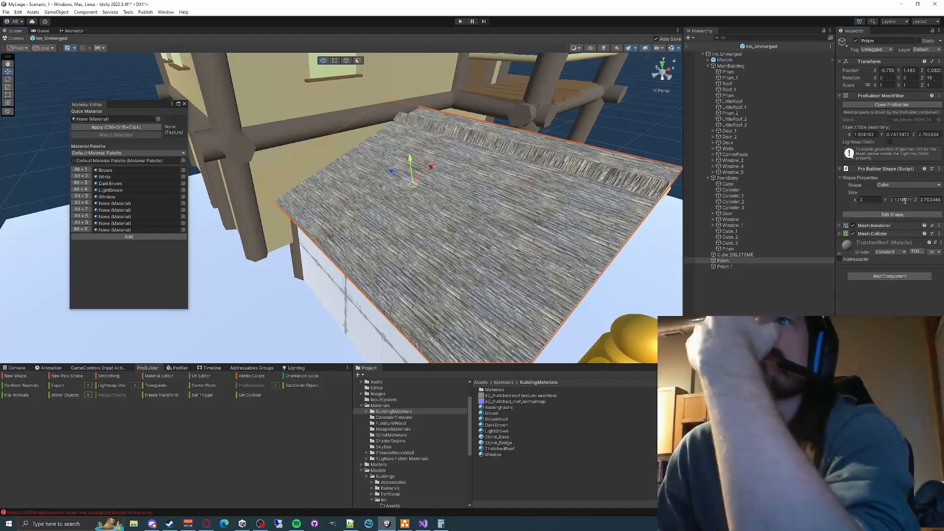
pyautogui.click(887, 78)
pyautogui.write('19')
pyautogui.press('Tab')
pyautogui.press('Tab')
pyautogui.write('0')
pyautogui.click(910, 77)
pyautogui.write('90')
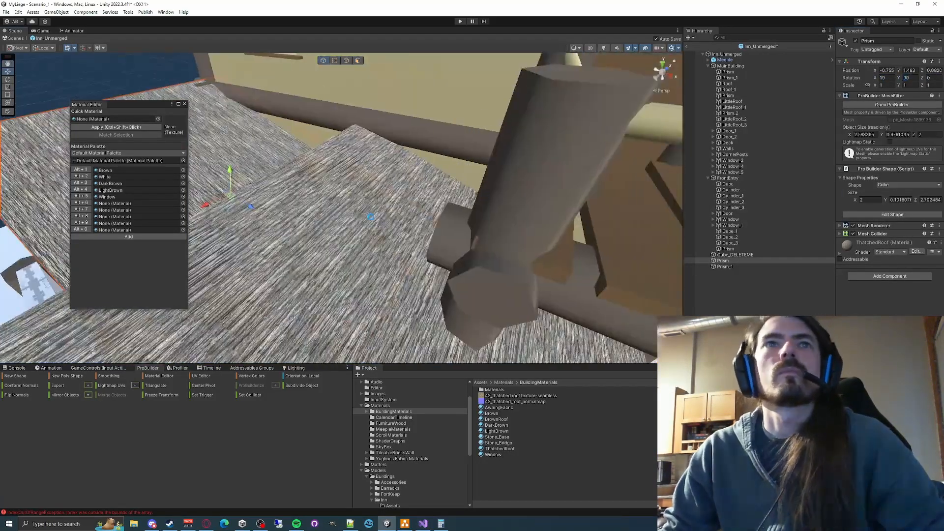
# - Set the front entry roof slab's size to X 2.7 and Z 2, and switch the transform handles to global orientation
pyautogui.click(869, 199)
pyautogui.write('2.7')
pyautogui.press('Tab')
pyautogui.press('Tab')
pyautogui.write('2')
pyautogui.click(45, 48)
pyautogui.click(53, 56)
pyautogui.moveTo(442, 221); pyautogui.dragTo(491, 246, button='right')
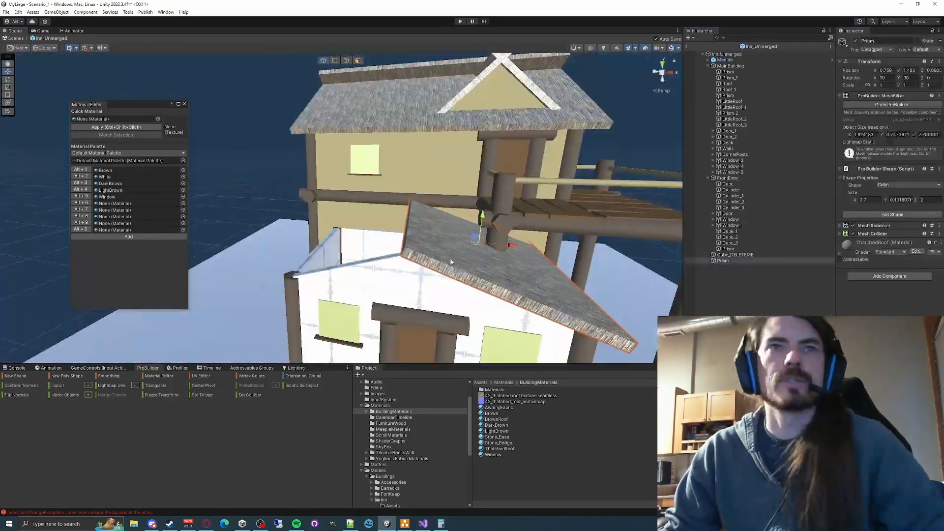
# - Duplicate the front entry roof slab onto the opposite slope and set the copy's X rotation to -19
pyautogui.click(724, 266)
pyautogui.moveTo(420, 221); pyautogui.dragTo(411, 217)
pyautogui.click(565, 197)
pyautogui.moveTo(565, 196); pyautogui.dragTo(393, 221, button='right')
pyautogui.click(735, 255)
pyautogui.click(725, 266)
pyautogui.click(889, 78)
pyautogui.write('-19')
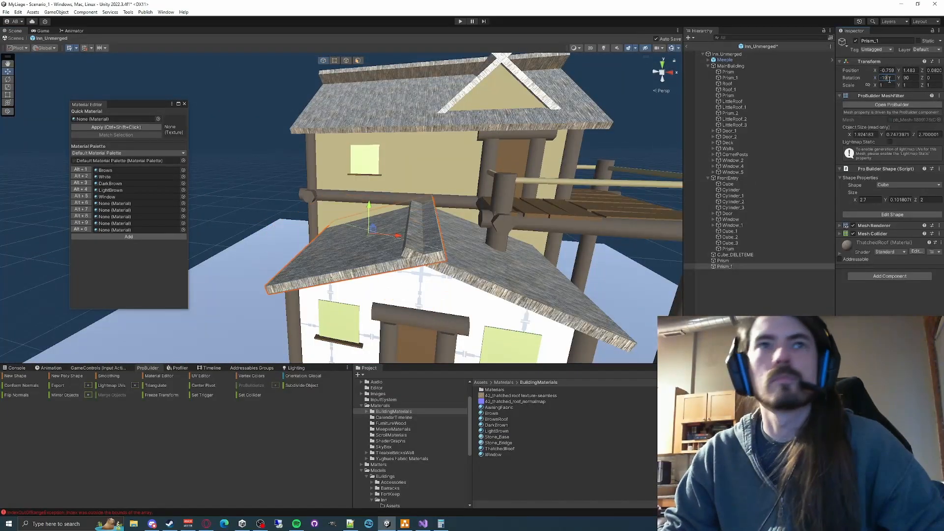
pyautogui.click(265, 180)
pyautogui.moveTo(265, 181); pyautogui.dragTo(394, 229, button='right')
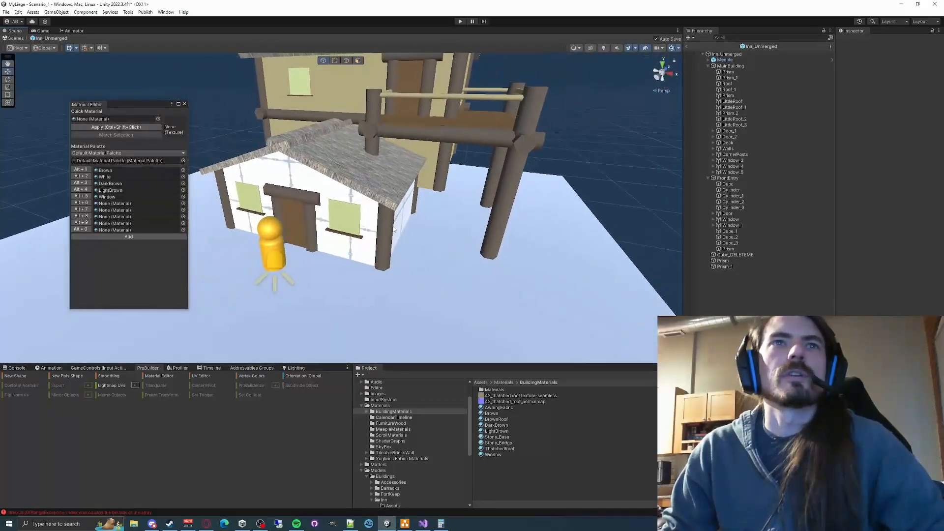
# - Apply the LightBrown material to the front entry's walls and gable
pyautogui.keyDown('shift'); pyautogui.click(395, 229); pyautogui.keyUp('shift')
pyautogui.keyDown('shift'); pyautogui.click(395, 229); pyautogui.keyUp('shift')
pyautogui.keyDown('shift'); pyautogui.click(360, 251); pyautogui.keyUp('shift')
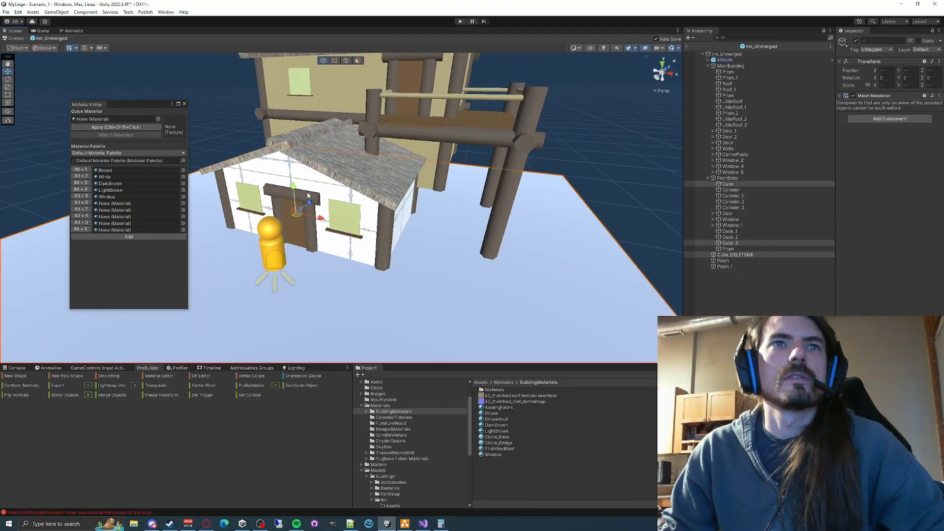
pyautogui.keyDown('shift'); pyautogui.click(297, 176); pyautogui.keyUp('shift')
pyautogui.moveTo(298, 178); pyautogui.dragTo(290, 125, button='right')
pyautogui.keyDown('shift'); pyautogui.click(421, 189); pyautogui.keyUp('shift')
pyautogui.click(81, 191)
pyautogui.click(326, 225)
pyautogui.click(78, 190)
pyautogui.click(245, 99)
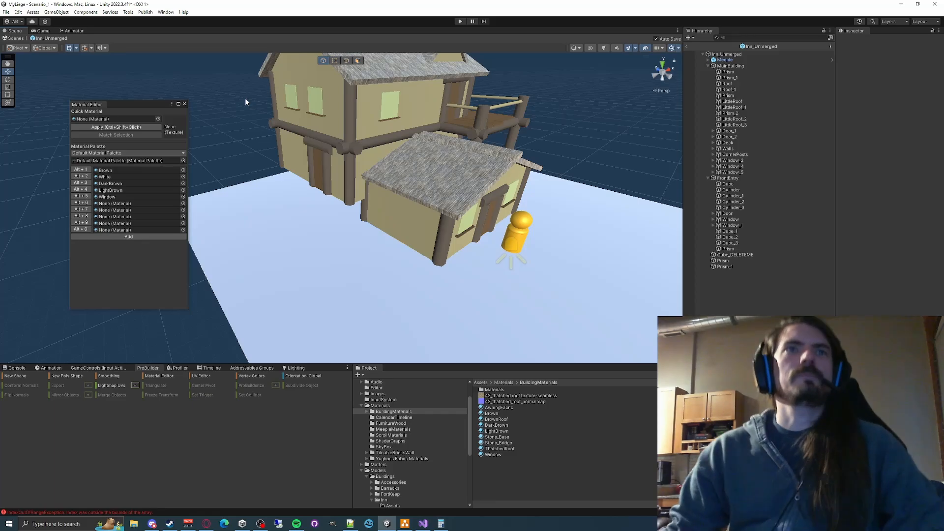
pyautogui.moveTo(246, 102); pyautogui.dragTo(506, 211, button='right')
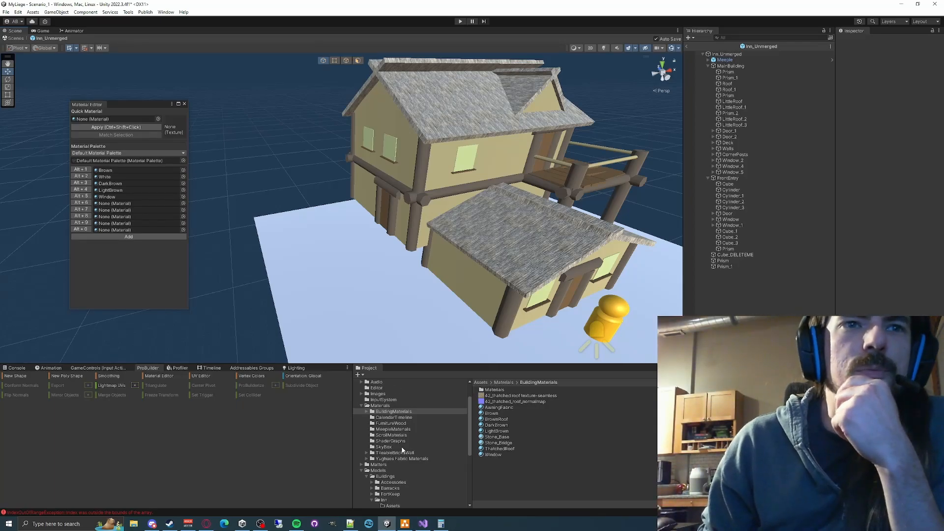
# - Open the Inn's Unmerged model folder in the project, and delete the Cube_DELETEME ground slab from the model
pyautogui.scroll(-5, 404, 457)
pyautogui.click(445, 423)
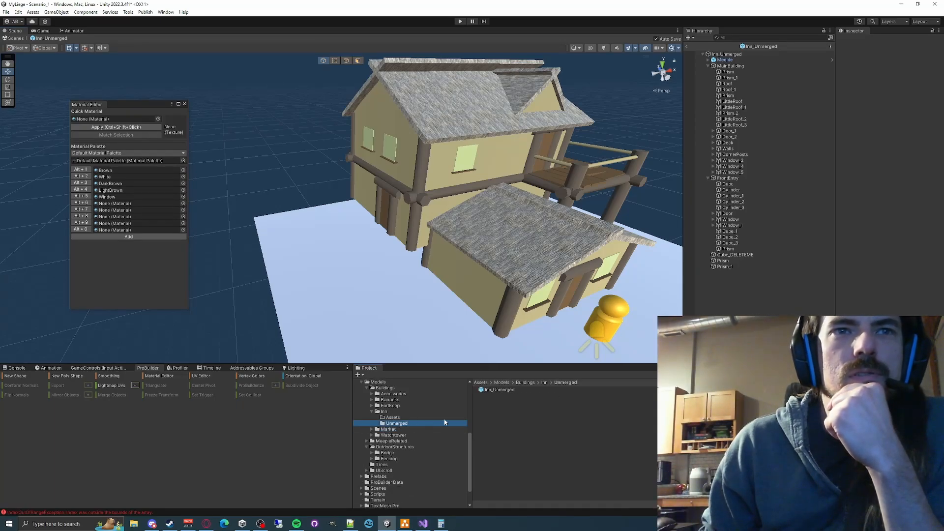
pyautogui.click(507, 392)
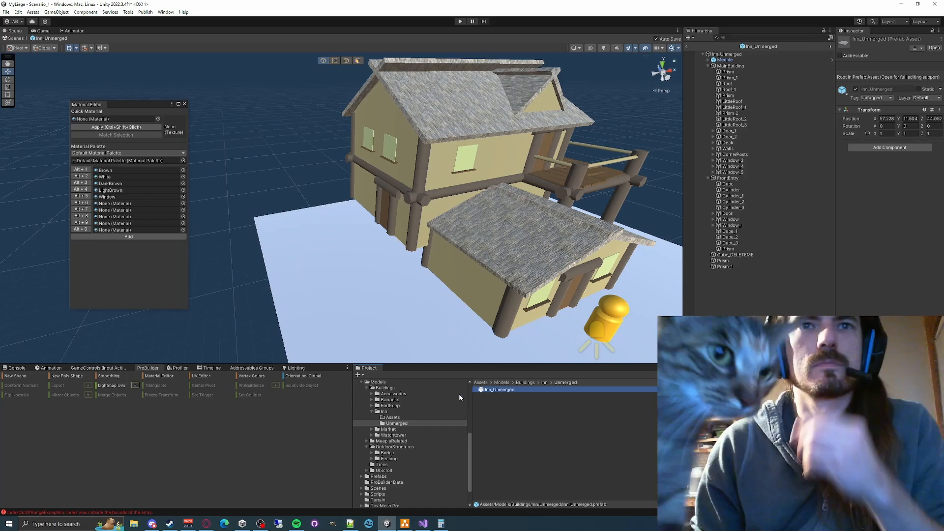
pyautogui.click(352, 304)
pyautogui.press('Delete')
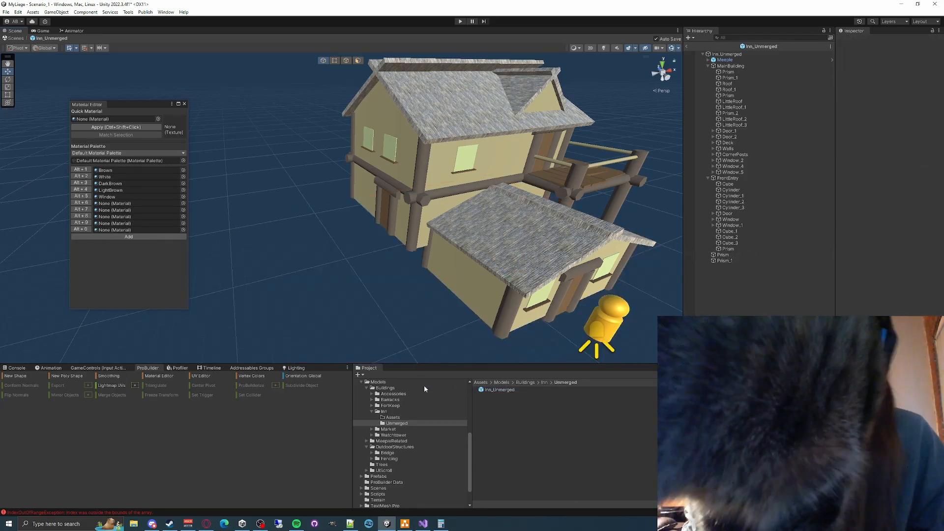
# - Copy the Inn_Unmerged prefab into the parent Inn folder
pyautogui.click(502, 391)
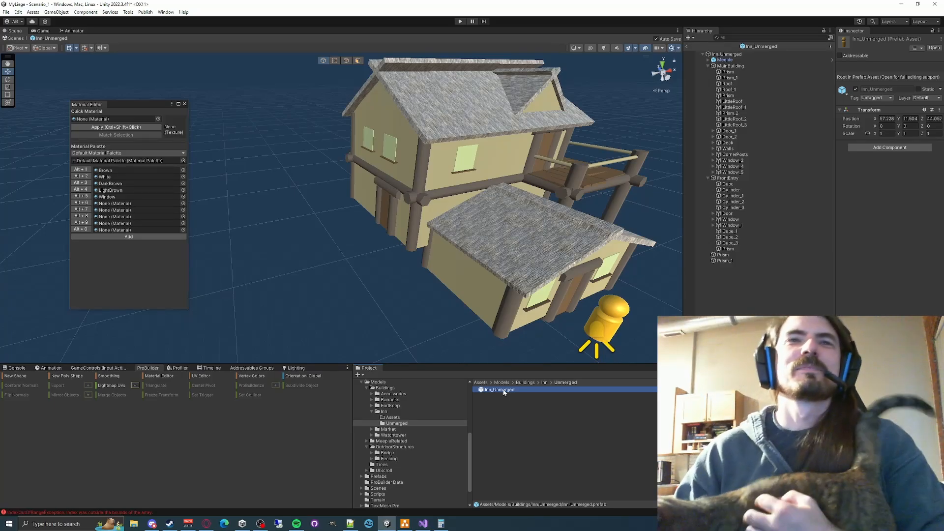
pyautogui.click(544, 382)
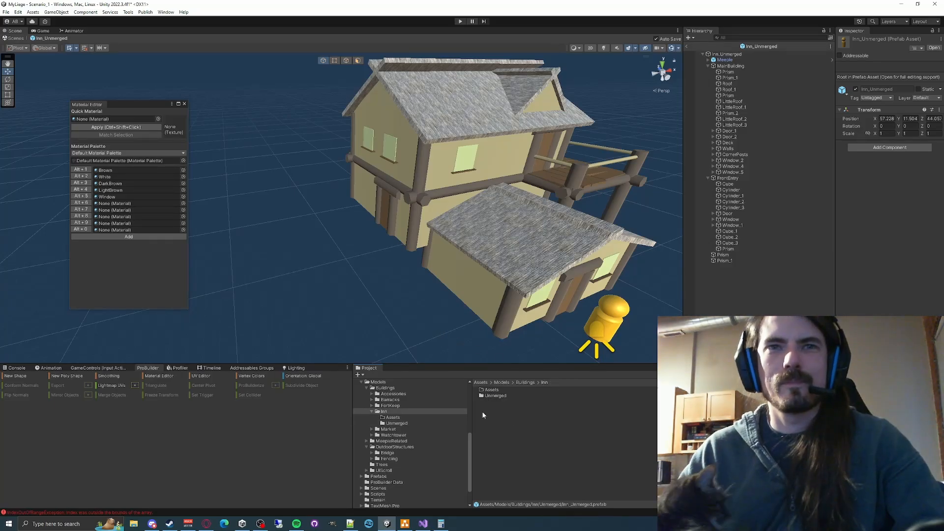
pyautogui.rightClick(509, 416)
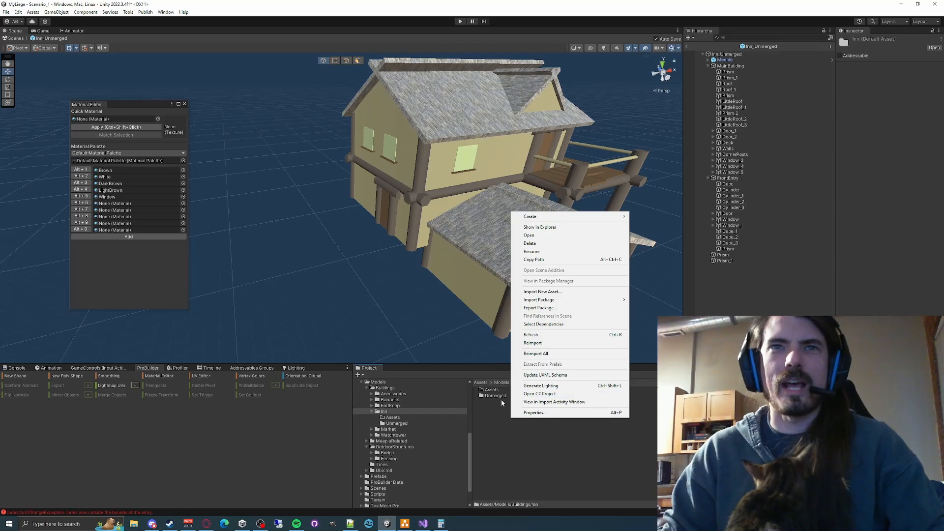
pyautogui.click(516, 439)
pyautogui.hotkey('ctrl', 'v')
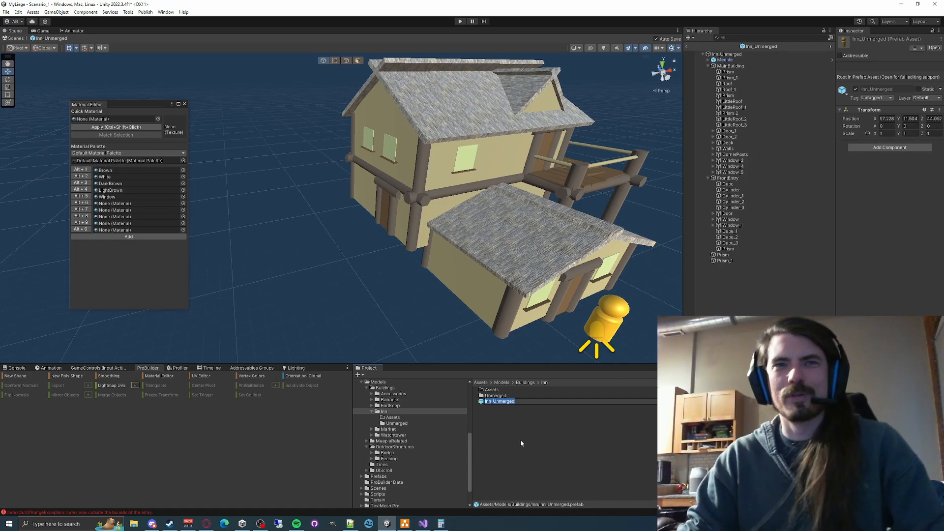
# - Rename the copied prefab as Inn
pyautogui.press('End')
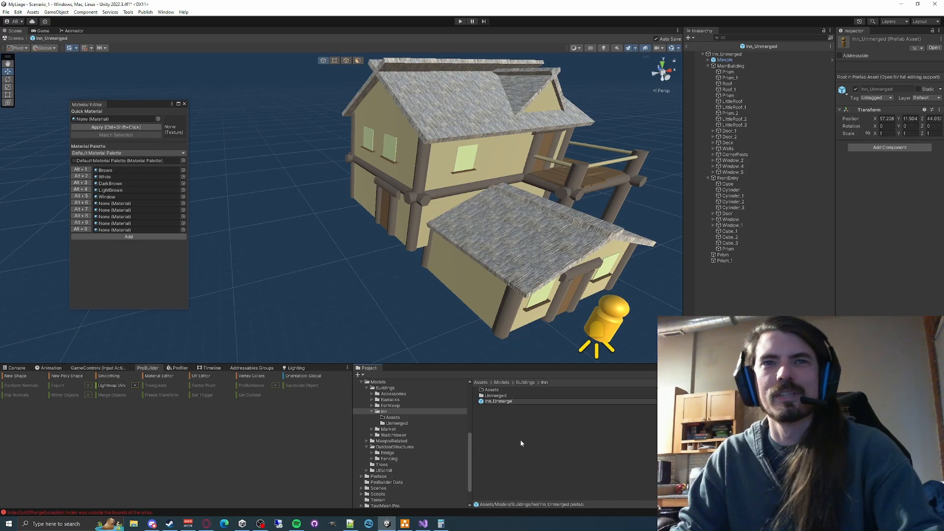
pyautogui.press('BackSpace')
pyautogui.press('BackSpace')
pyautogui.press('BackSpace')
pyautogui.press('BackSpace')
pyautogui.press('BackSpace')
pyautogui.press('BackSpace')
pyautogui.press('BackSpace')
pyautogui.press('BackSpace')
pyautogui.press('Return')
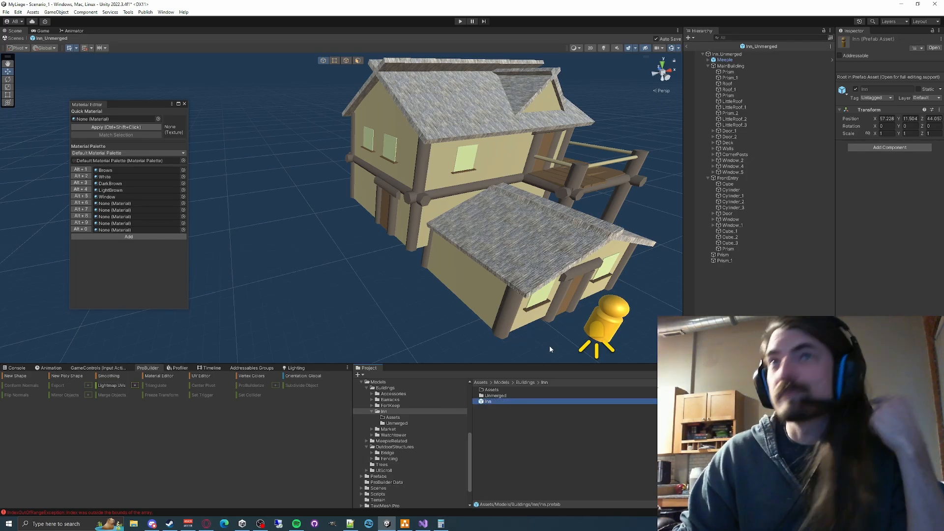
# - Open the Inn prefab for editing and delete the Meeple figure from it
pyautogui.doubleClick(494, 401)
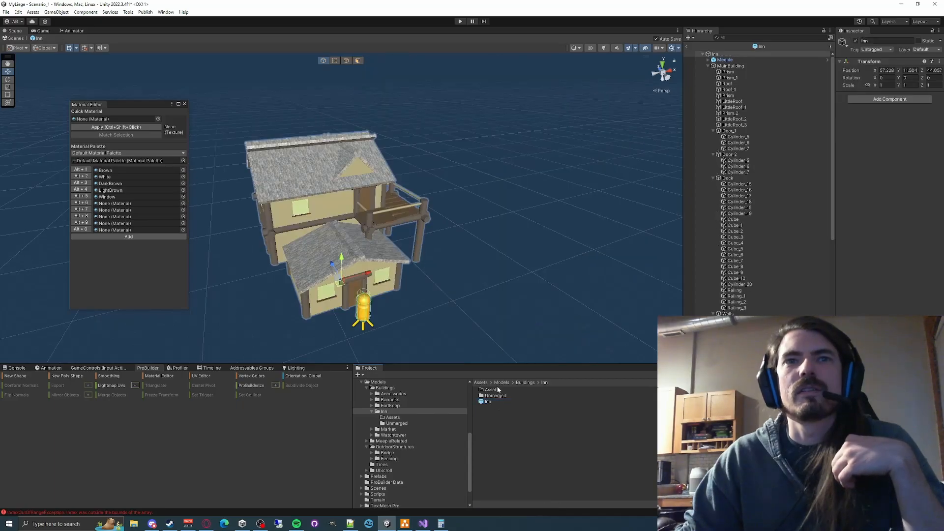
pyautogui.moveTo(524, 181); pyautogui.dragTo(521, 276, button='right')
pyautogui.click(479, 279)
pyautogui.click(413, 254)
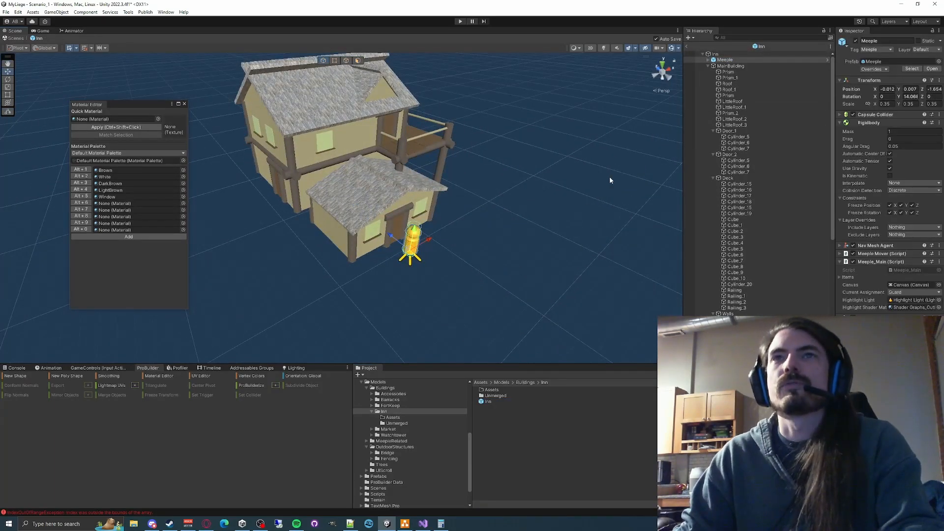
pyautogui.press('Delete')
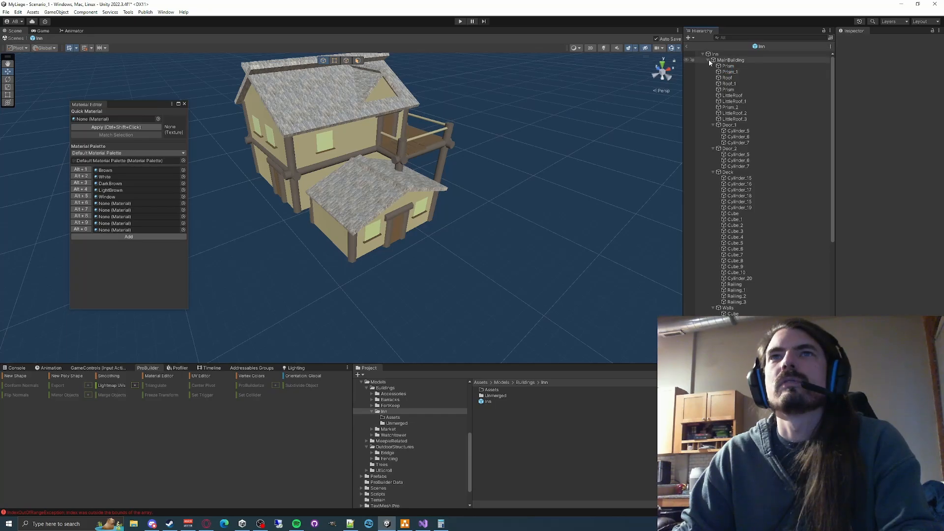
# - Collapse MainBuilding's door, deck, wall, corner post and window groups in the object hierarchy
pyautogui.keyDown('alt'); pyautogui.moveTo(656, 173); pyautogui.dragTo(477, 196); pyautogui.keyUp('alt')
pyautogui.moveTo(477, 196); pyautogui.dragTo(516, 183, button='right')
pyautogui.press('w')
pyautogui.click(440, 189)
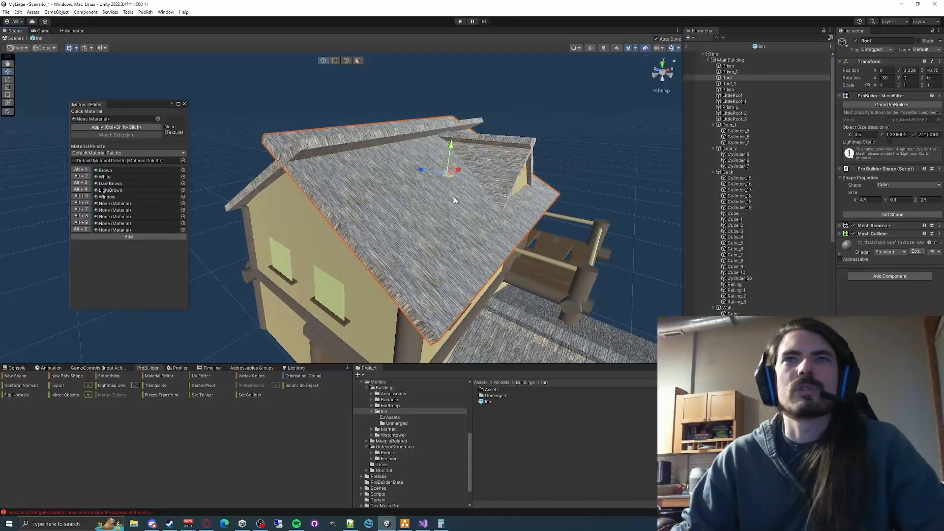
pyautogui.click(713, 125)
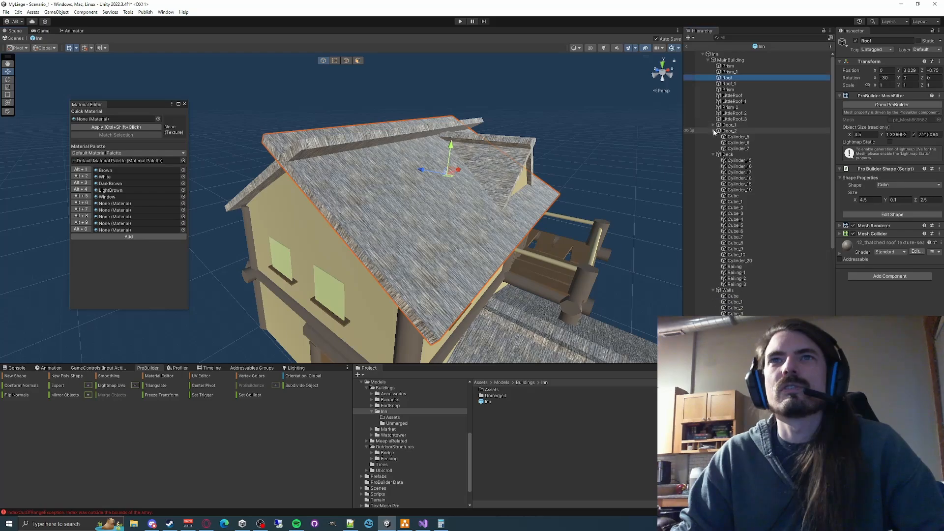
pyautogui.click(713, 131)
pyautogui.click(713, 137)
pyautogui.click(714, 142)
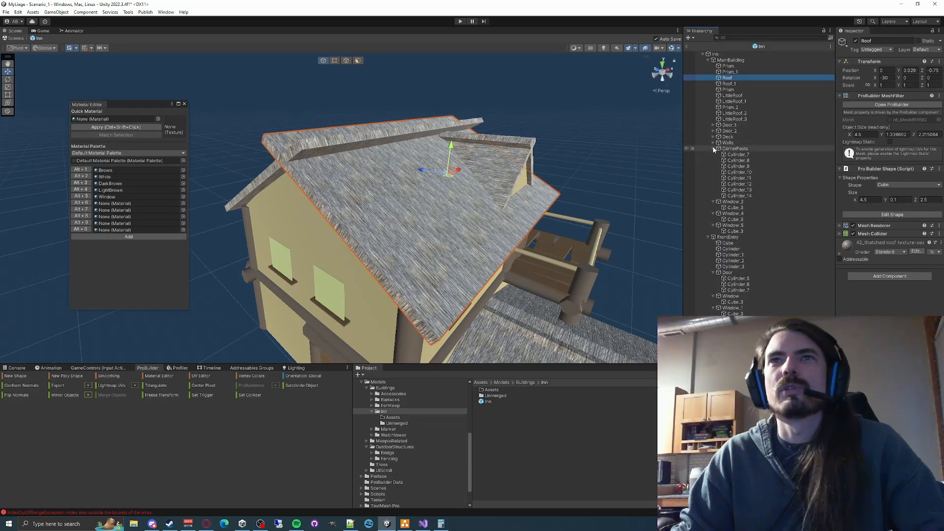
pyautogui.click(713, 148)
pyautogui.click(713, 154)
pyautogui.click(714, 161)
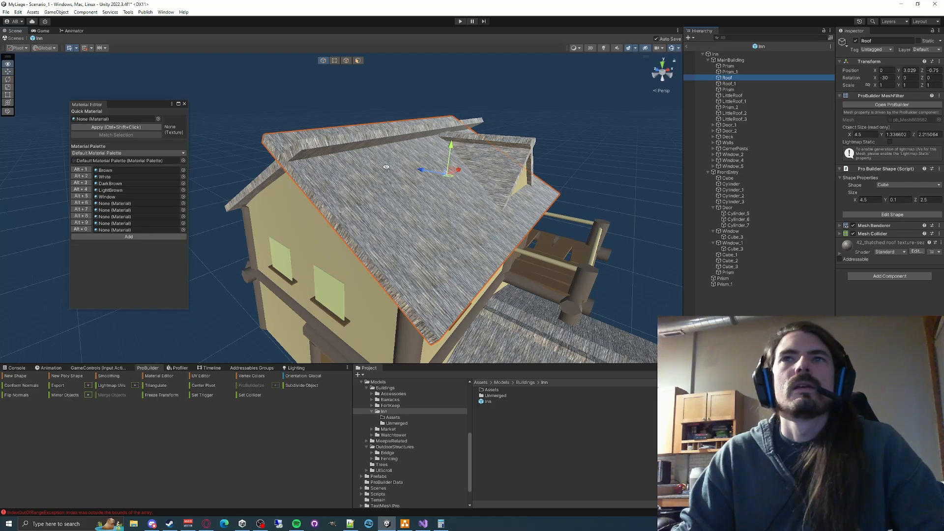
# - Merge Roof, Roof_1, the four LittleRoof slabs and the dormer prisms of the main building into one ProBuilder object
pyautogui.keyDown('alt'); pyautogui.moveTo(386, 167); pyautogui.dragTo(411, 197); pyautogui.keyUp('alt')
pyautogui.click(411, 197)
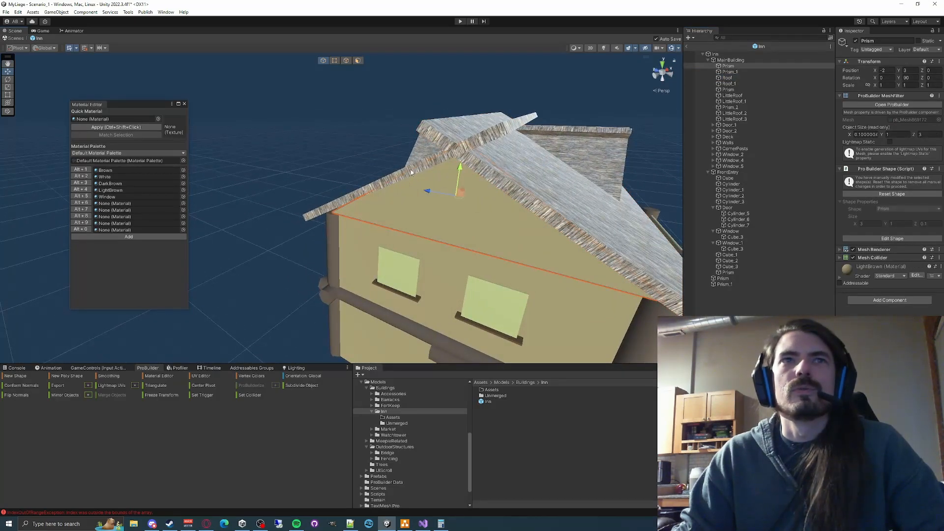
pyautogui.click(411, 171)
pyautogui.keyDown('shift'); pyautogui.click(416, 170); pyautogui.keyUp('shift')
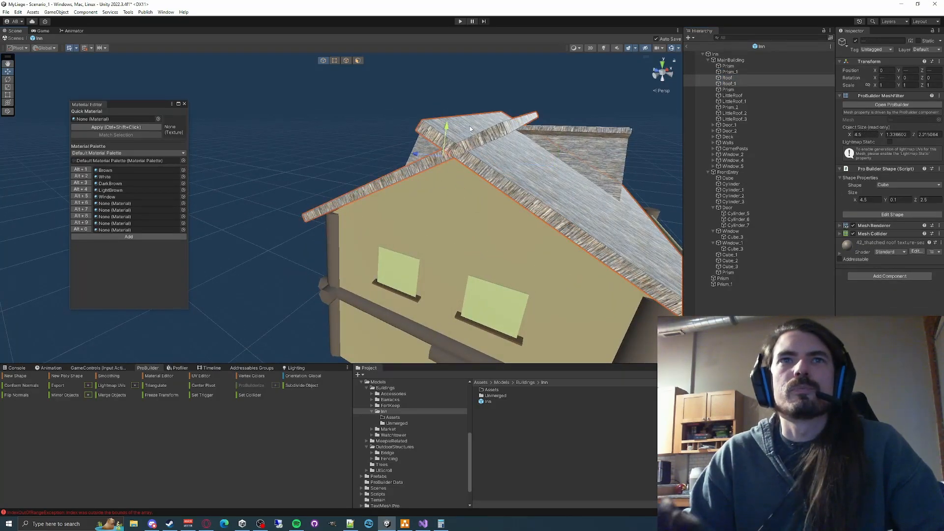
pyautogui.keyDown('alt'); pyautogui.moveTo(510, 121); pyautogui.dragTo(390, 173); pyautogui.keyUp('alt')
pyautogui.keyDown('shift'); pyautogui.click(347, 216); pyautogui.keyUp('shift')
pyautogui.keyDown('shift'); pyautogui.click(359, 200); pyautogui.keyUp('shift')
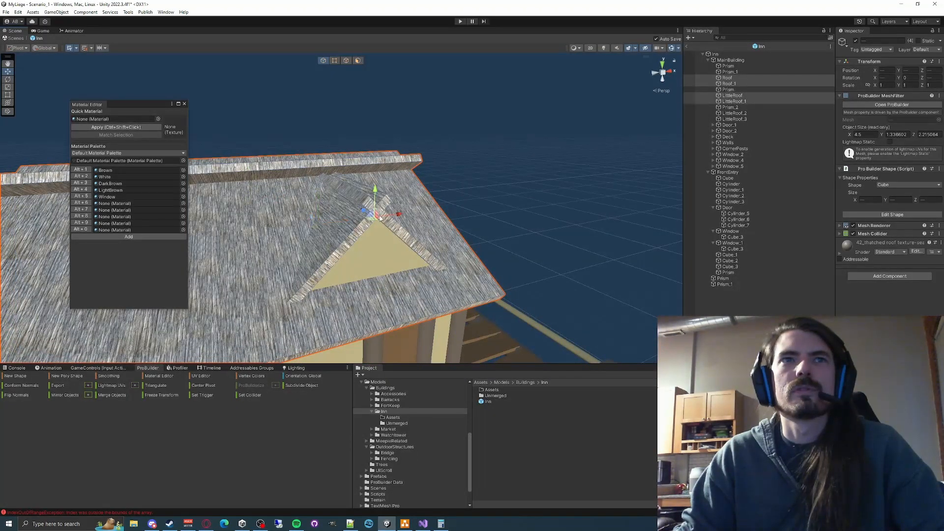
pyautogui.keyDown('alt'); pyautogui.moveTo(507, 189); pyautogui.dragTo(497, 211); pyautogui.keyUp('alt')
pyautogui.keyDown('shift'); pyautogui.click(728, 121); pyautogui.keyUp('shift')
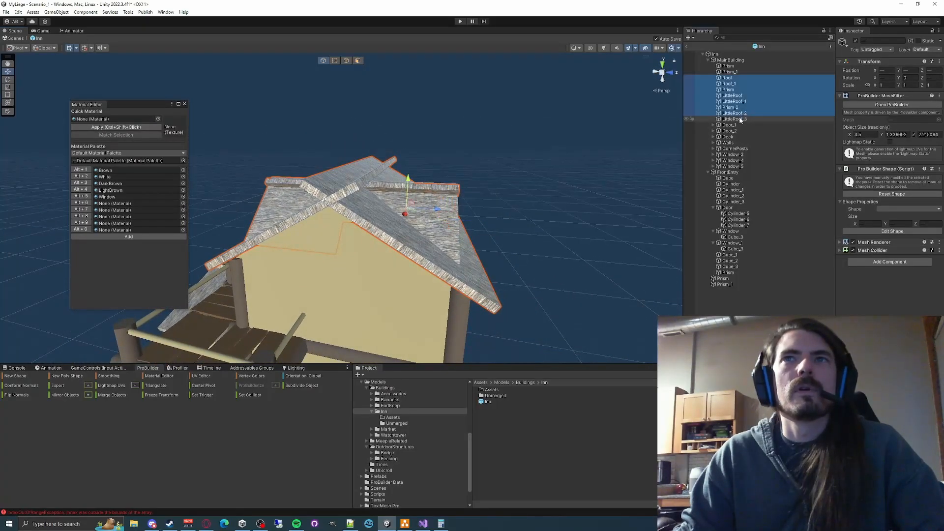
pyautogui.keyDown('alt'); pyautogui.moveTo(425, 233); pyautogui.dragTo(366, 216); pyautogui.keyUp('alt')
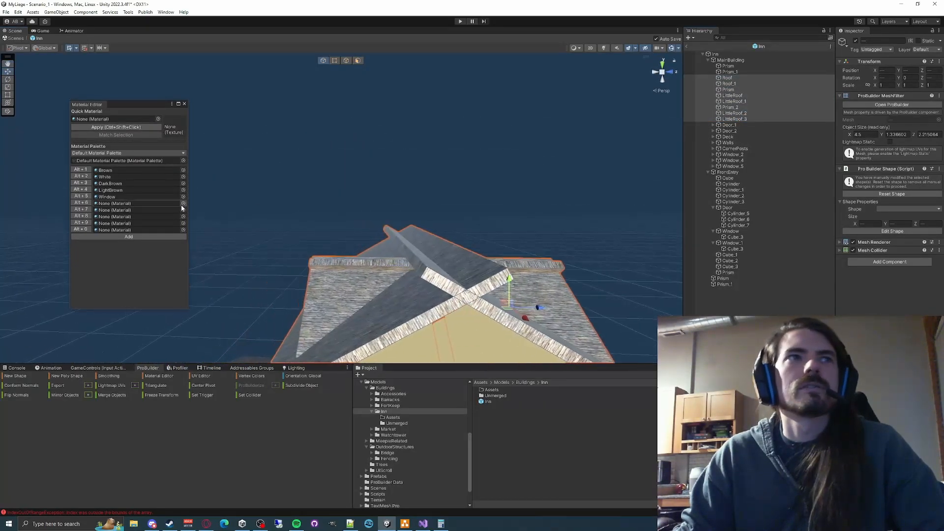
pyautogui.click(122, 397)
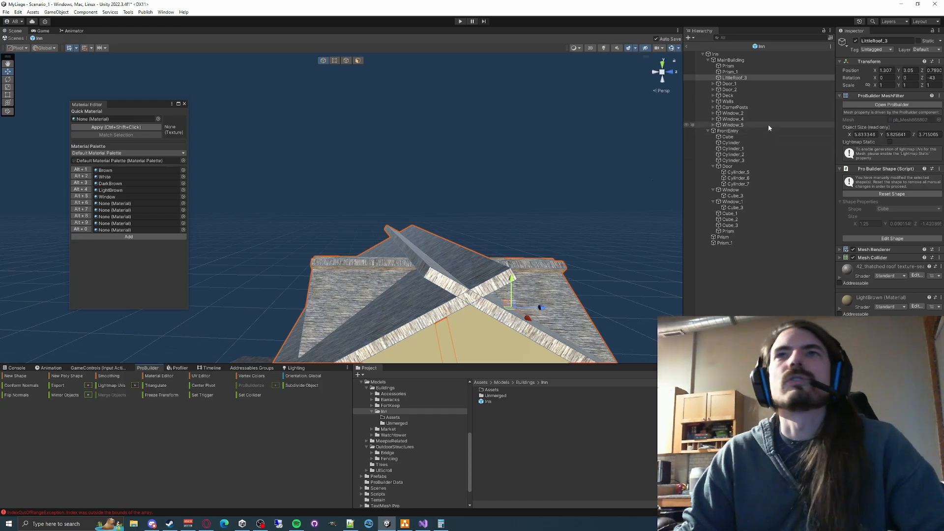
# - Rename the merged roof object as MainRoof
pyautogui.click(755, 78)
pyautogui.write('Main')
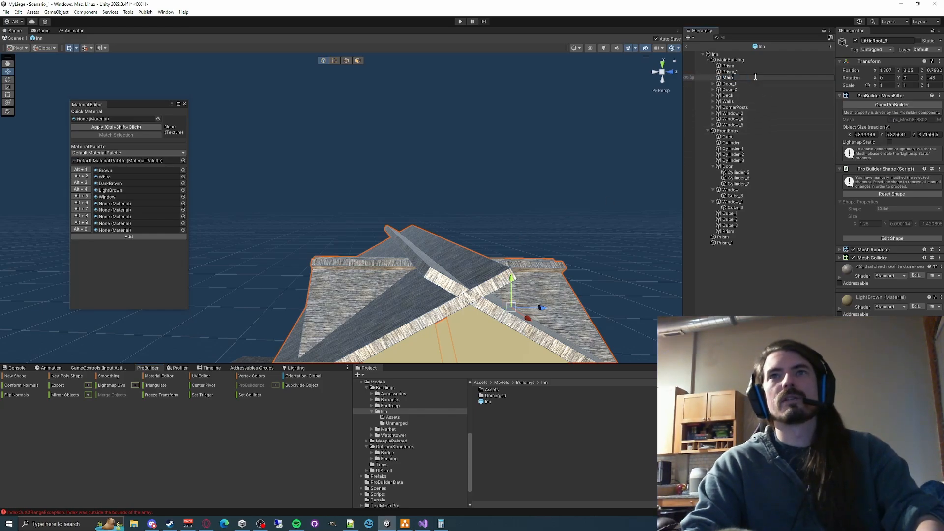
pyautogui.write('Roof')
pyautogui.press('Return')
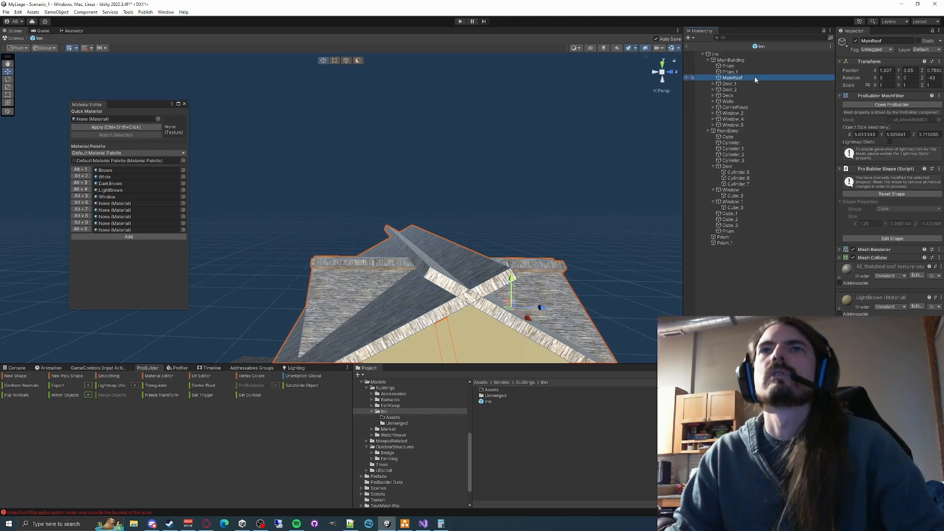
# - Merge the gable prisms Prism and Prism_1 with wall cubes Cube_4 to Cube_7 of the main building into one object
pyautogui.keyDown('alt'); pyautogui.moveTo(503, 287); pyautogui.dragTo(612, 230); pyautogui.keyUp('alt')
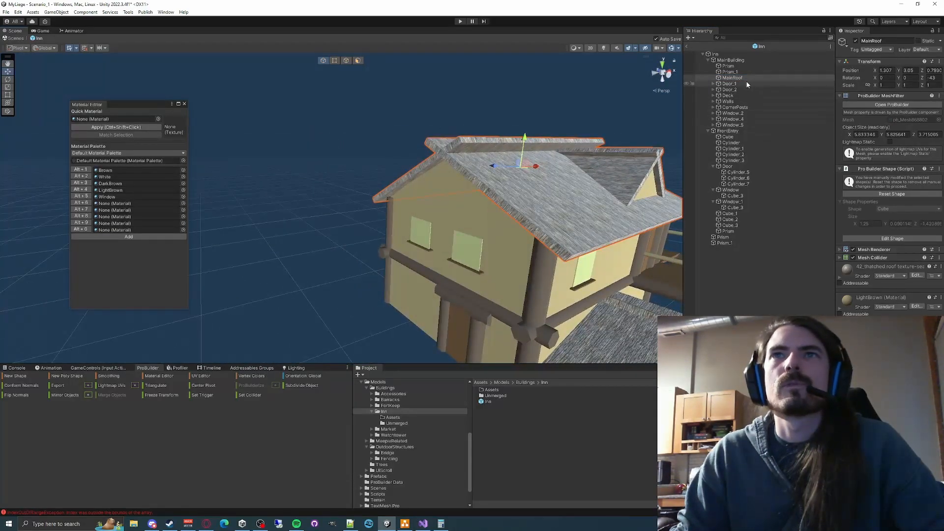
pyautogui.click(730, 71)
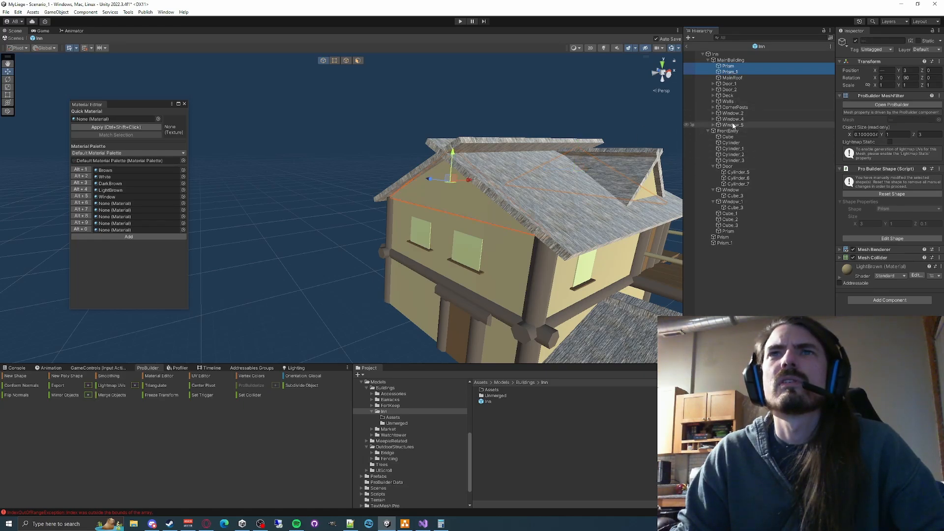
pyautogui.click(713, 102)
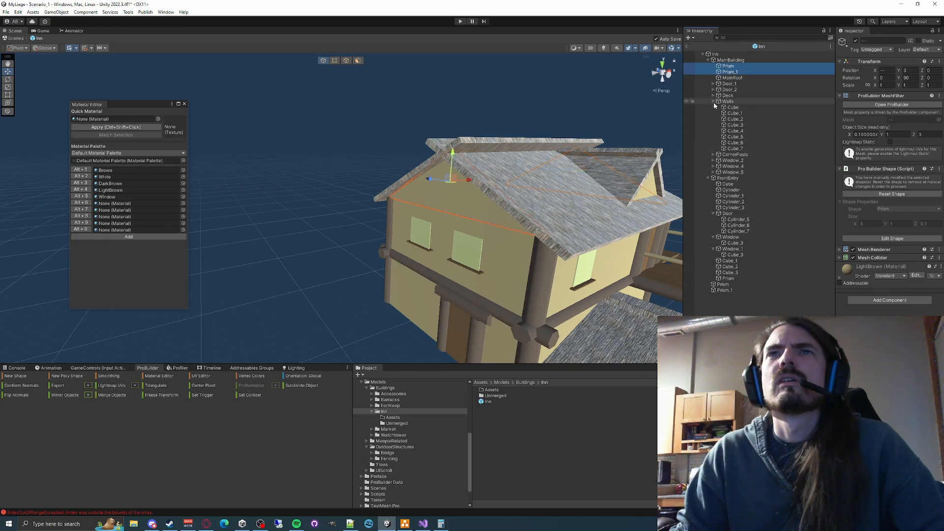
pyautogui.keyDown('ctrl'); pyautogui.click(740, 149); pyautogui.keyUp('ctrl')
pyautogui.keyDown('ctrl'); pyautogui.click(740, 143); pyautogui.keyUp('ctrl')
pyautogui.keyDown('ctrl'); pyautogui.click(740, 137); pyautogui.keyUp('ctrl')
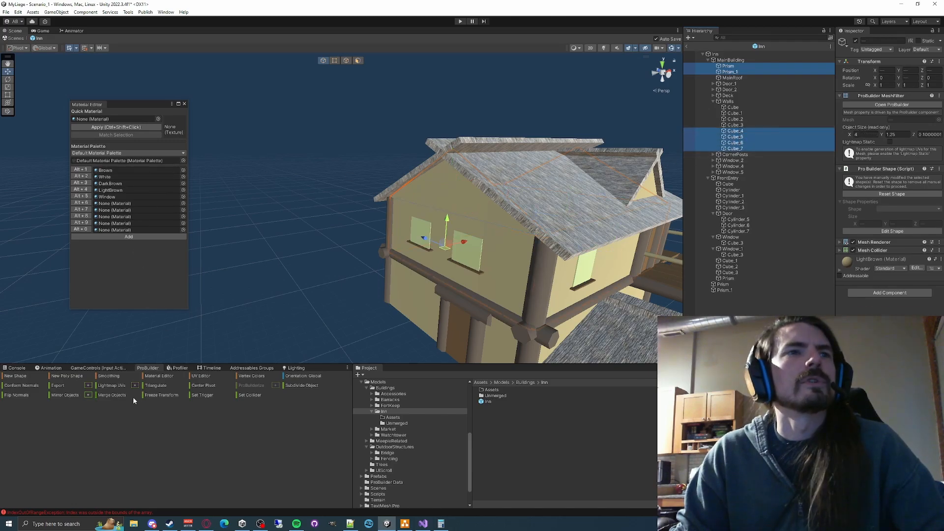
pyautogui.click(111, 394)
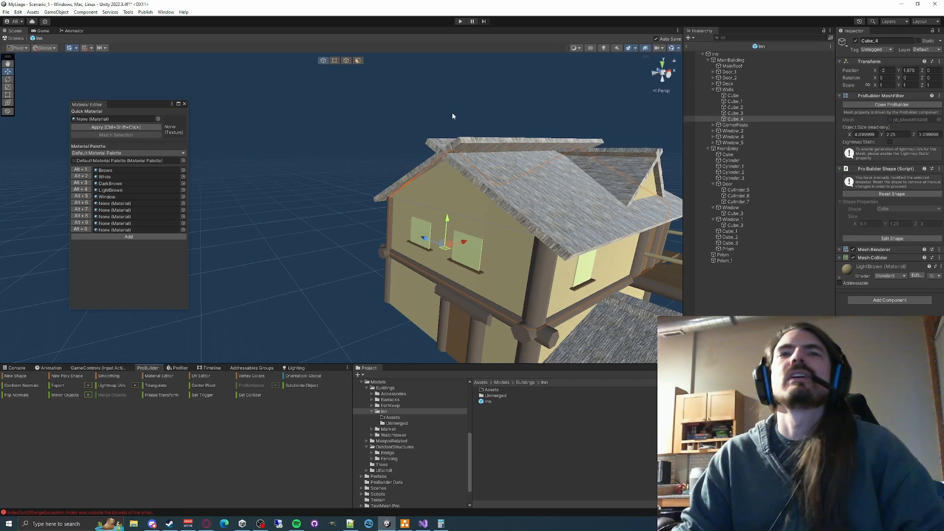
# - Undo the merge of the main building's gable prisms with the wall cubes
pyautogui.hotkey('ctrl', 'z')
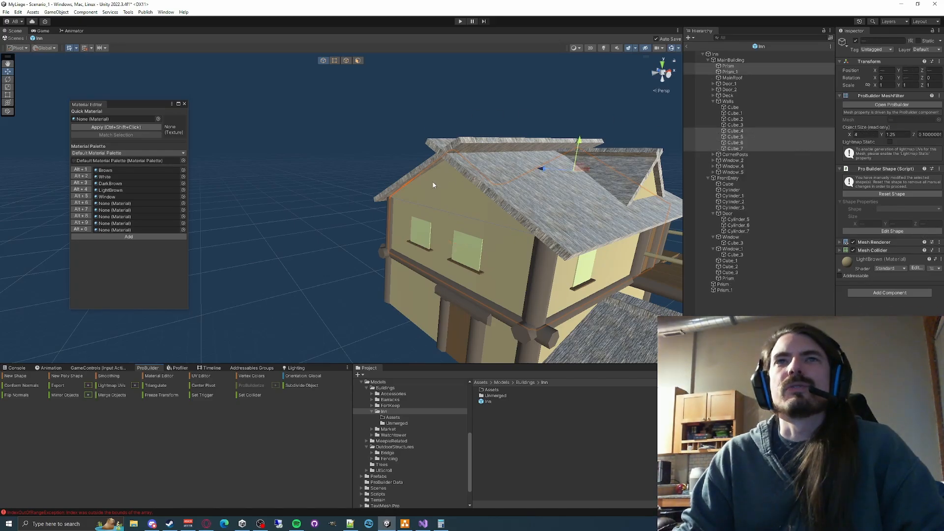
pyautogui.press('w')
pyautogui.moveTo(475, 168); pyautogui.dragTo(458, 198, button='right')
pyautogui.click(496, 220)
pyautogui.press('s')
pyautogui.press('w')
pyautogui.press('s')
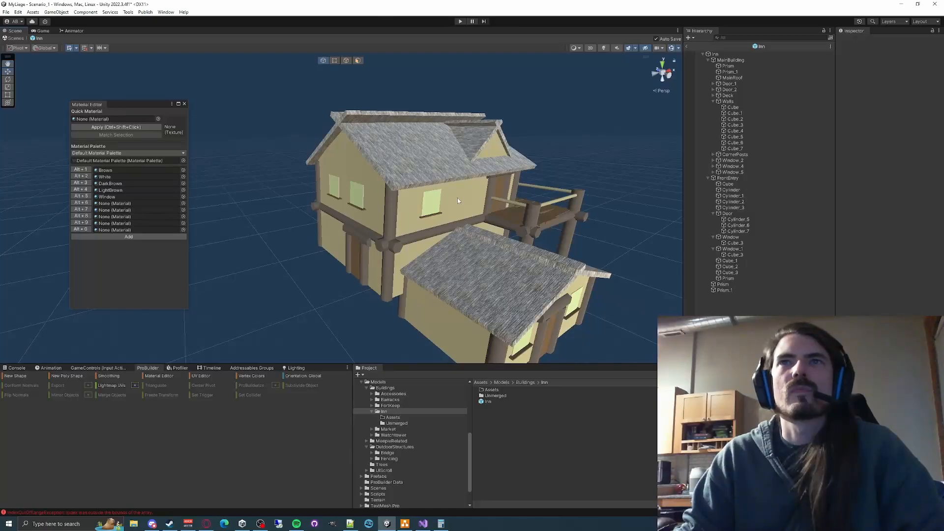
# - Expand MainBuilding's deck, door, window and corner post groups in the object hierarchy
pyautogui.click(712, 101)
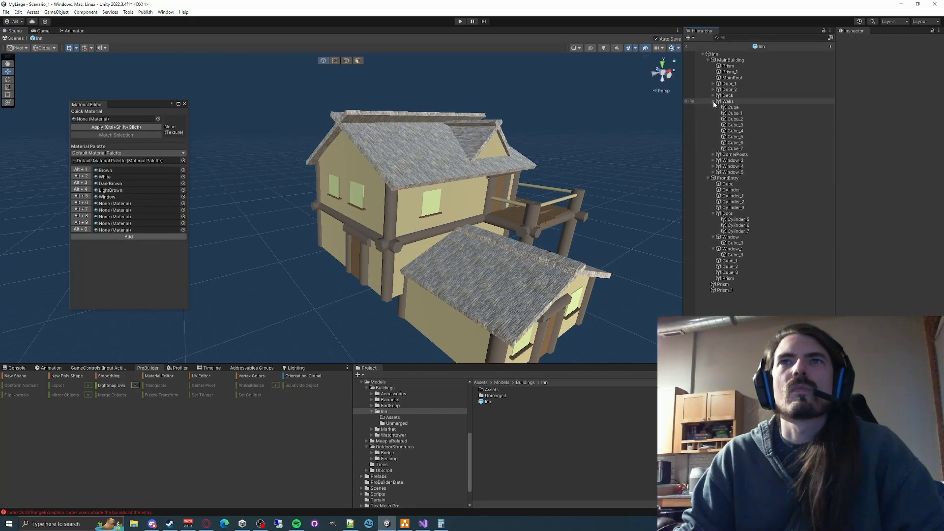
pyautogui.click(712, 101)
pyautogui.click(712, 96)
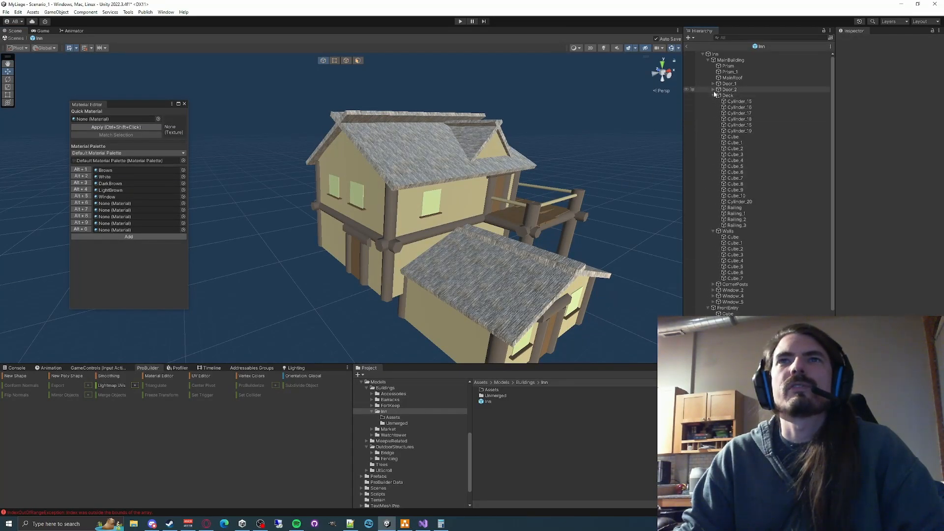
pyautogui.click(712, 84)
pyautogui.click(712, 90)
pyautogui.scroll(-5, 703, 163)
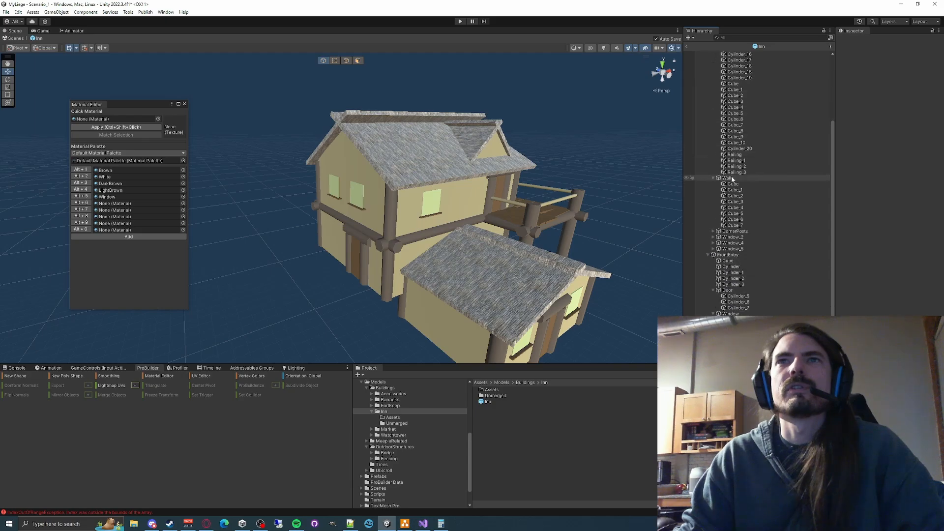
pyautogui.click(713, 249)
pyautogui.click(713, 243)
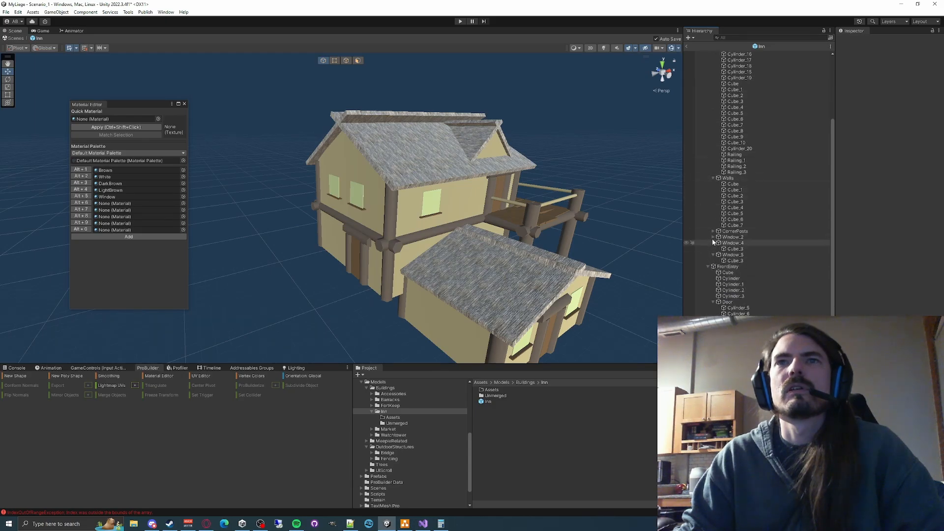
pyautogui.click(713, 237)
pyautogui.click(713, 231)
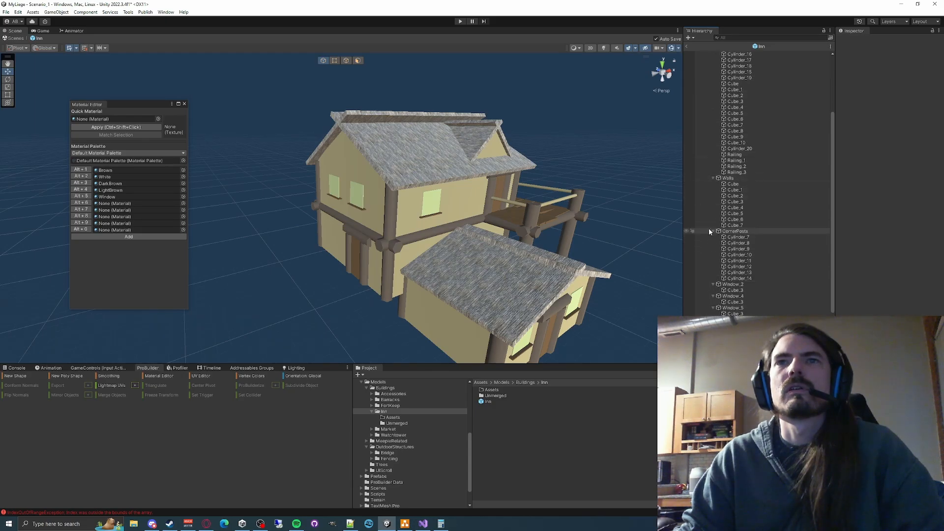
# - Identify where Window_2, Window_4, Window_5 and the front entry's Window sit on the building
pyautogui.click(731, 284)
pyautogui.press('w')
pyautogui.moveTo(538, 148); pyautogui.dragTo(546, 164, button='right')
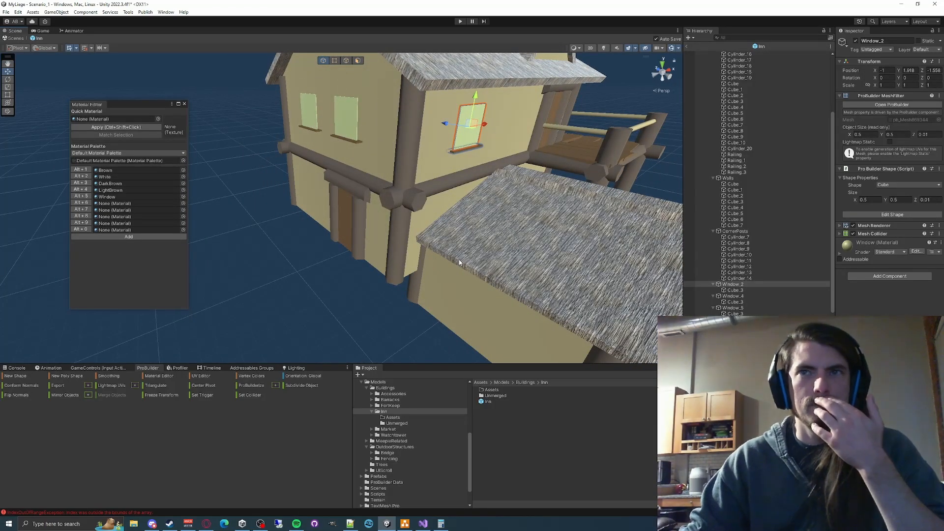
pyautogui.moveTo(491, 252); pyautogui.dragTo(485, 234, button='right')
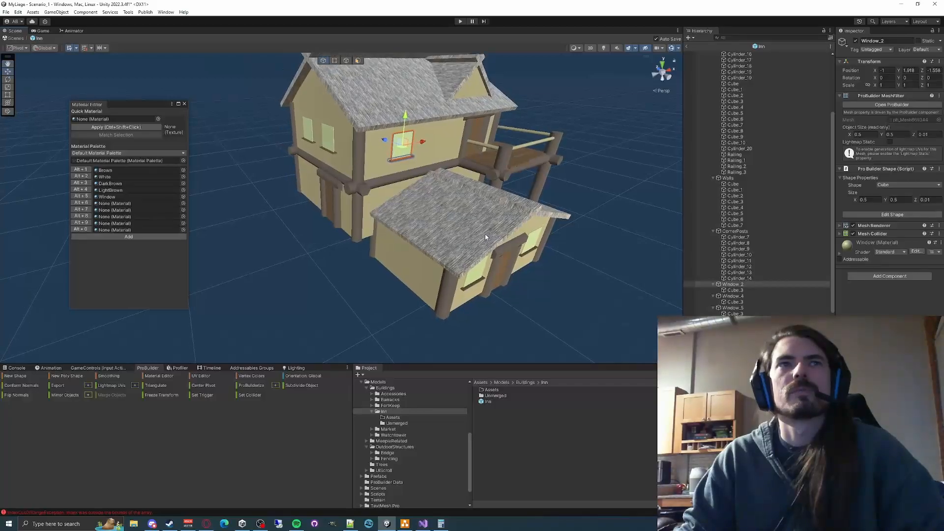
pyautogui.click(731, 296)
pyautogui.click(733, 308)
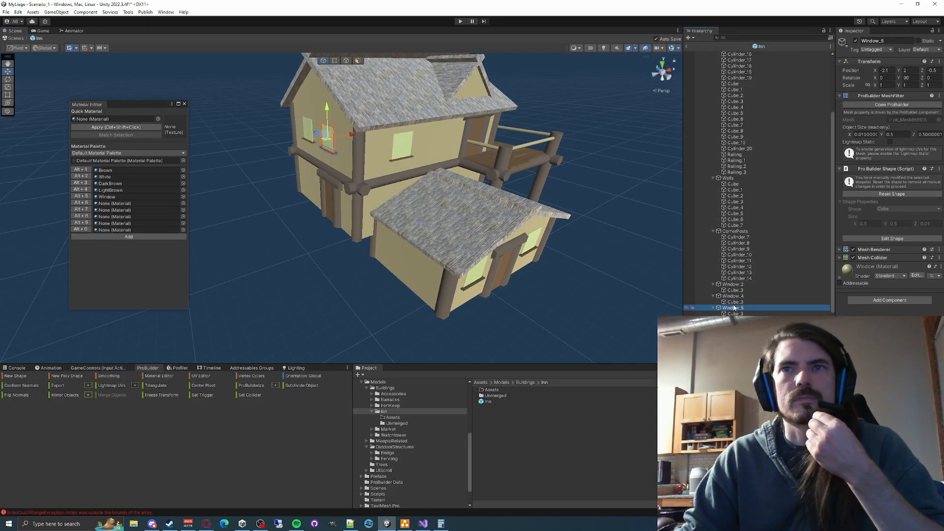
pyautogui.scroll(-3, 742, 310)
pyautogui.click(732, 308)
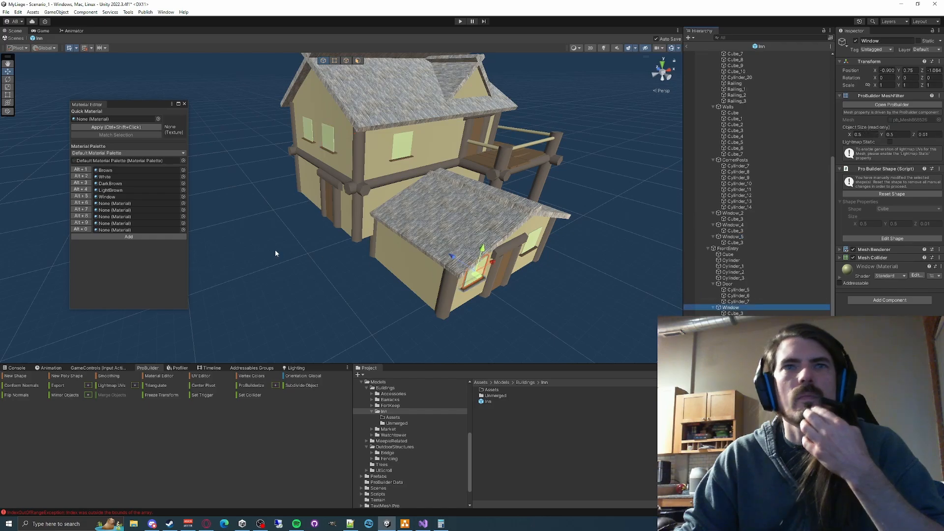
# - Merge the front entry's Window_1 and Window each with its own Cube_3 sill into a single ProBuilder object
pyautogui.click(733, 320)
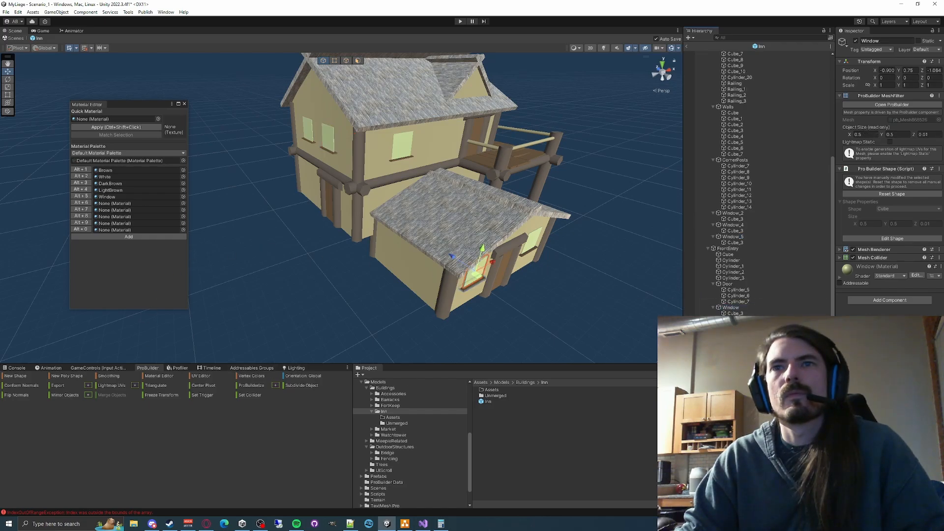
pyautogui.keyDown('ctrl'); pyautogui.click(733, 331); pyautogui.keyUp('ctrl')
pyautogui.keyDown('ctrl'); pyautogui.click(733, 331); pyautogui.keyUp('ctrl')
pyautogui.keyDown('ctrl'); pyautogui.click(733, 326); pyautogui.keyUp('ctrl')
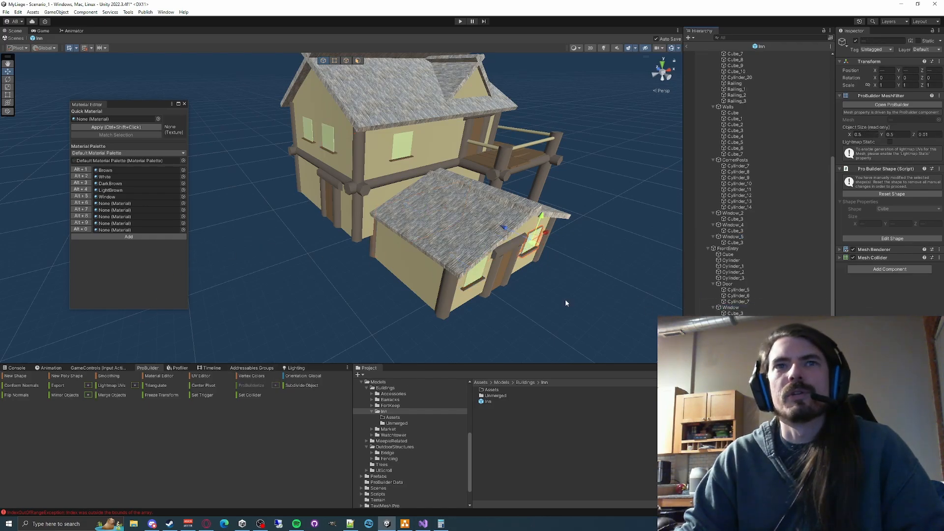
pyautogui.click(104, 397)
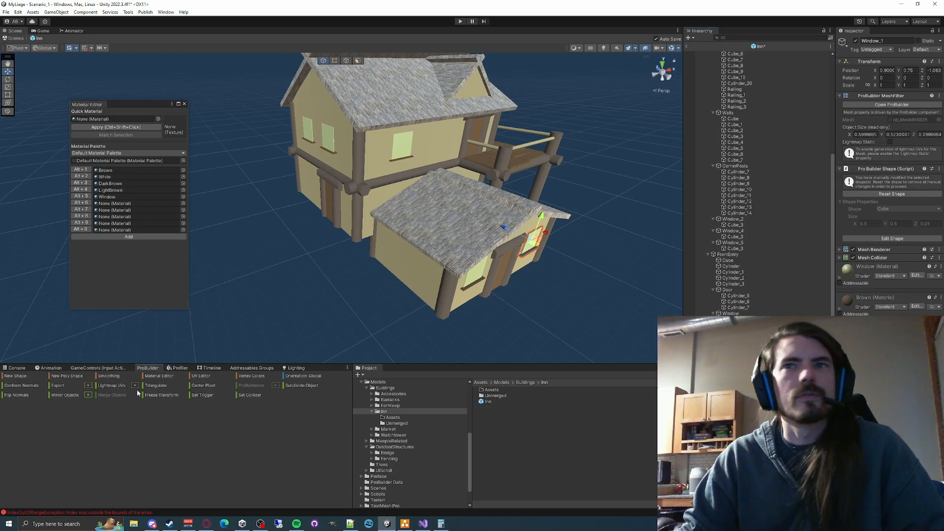
pyautogui.click(732, 320)
pyautogui.keyDown('ctrl'); pyautogui.click(732, 314); pyautogui.keyUp('ctrl')
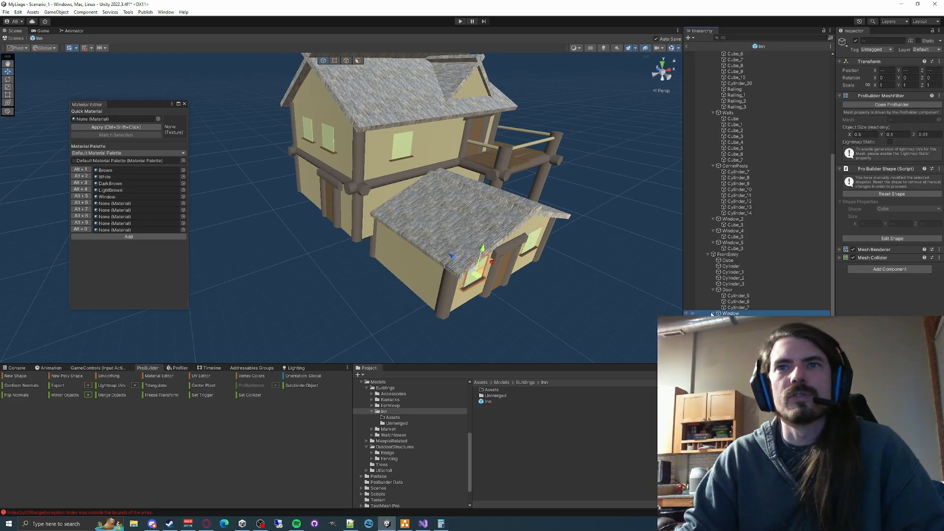
pyautogui.click(121, 395)
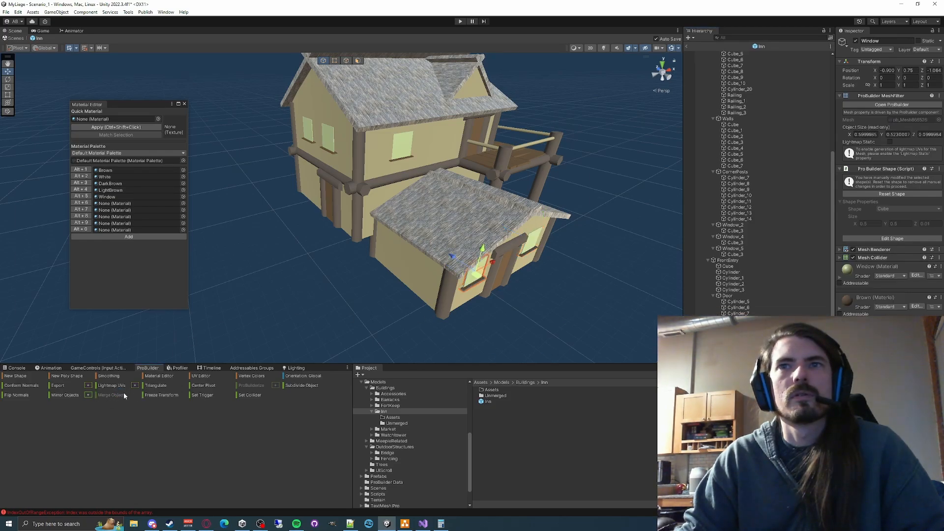
# - Try to merge the main building's Window_2, Window_4 and Window_5 each with its own Cube_3 sill
pyautogui.click(737, 225)
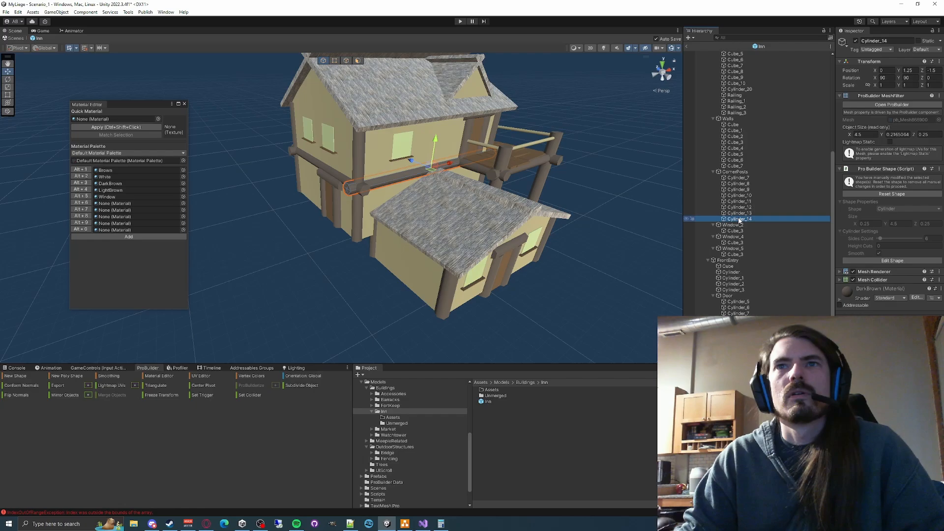
pyautogui.keyDown('ctrl'); pyautogui.click(734, 231); pyautogui.keyUp('ctrl')
pyautogui.click(124, 395)
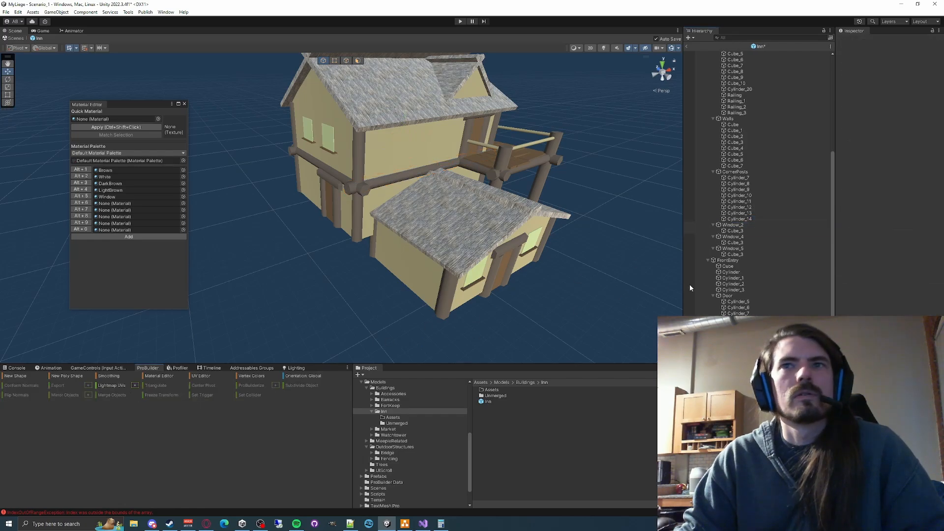
pyautogui.keyDown('ctrl'); pyautogui.click(735, 242); pyautogui.keyUp('ctrl')
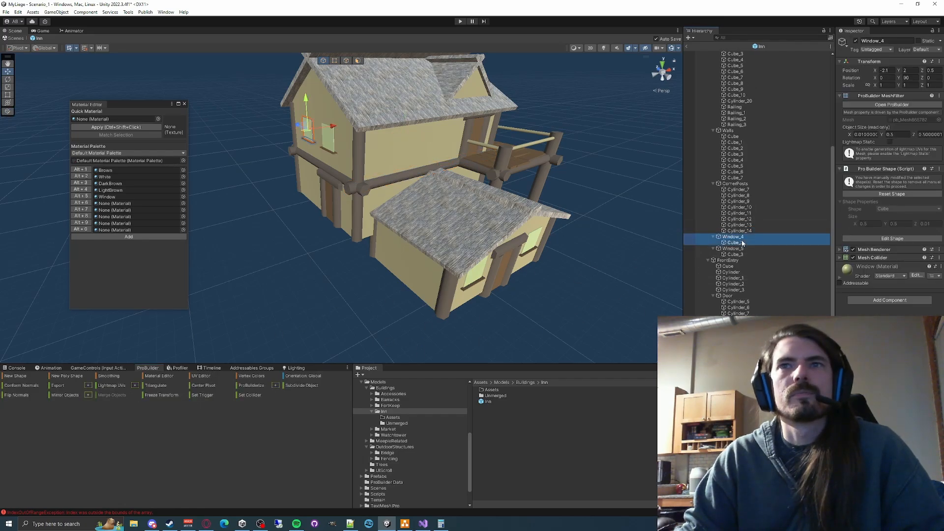
pyautogui.click(111, 394)
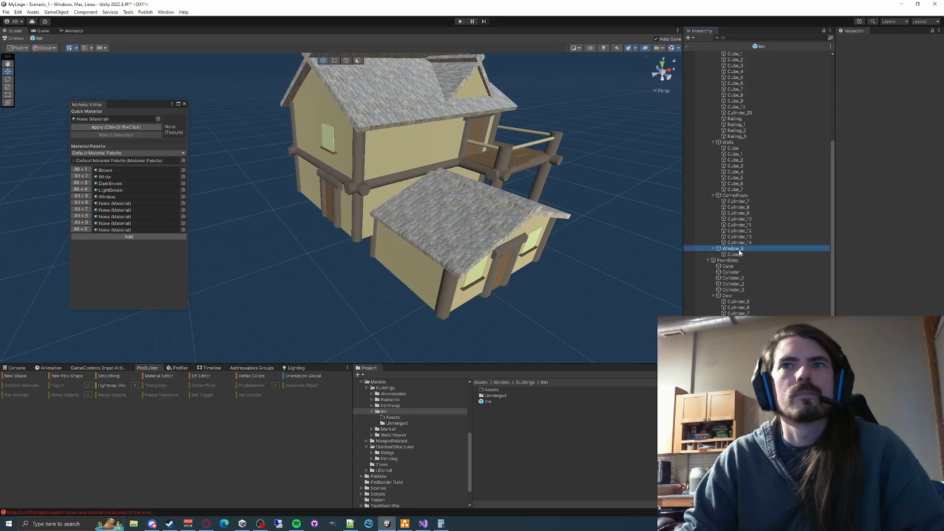
pyautogui.click(122, 395)
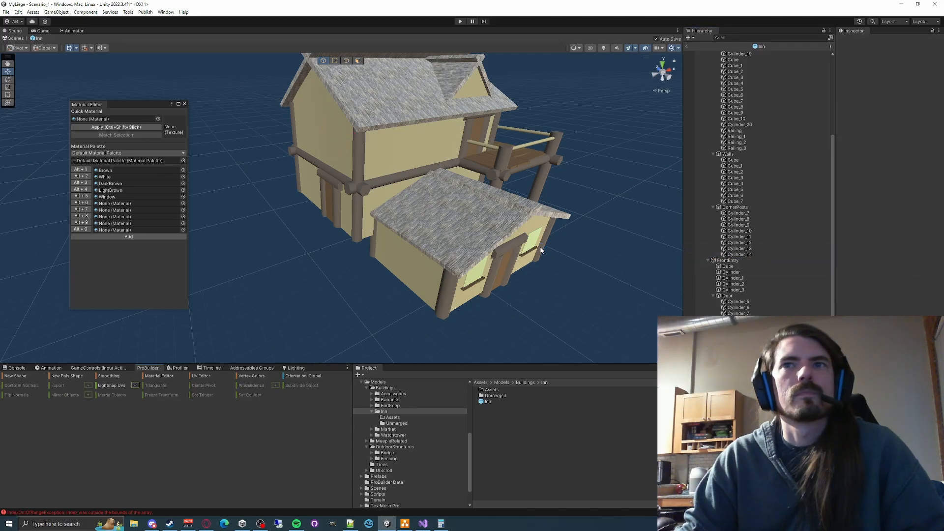
# - Examine the main building's object hierarchy and the error details logged in the console
pyautogui.scroll(3, 780, 268)
pyautogui.scroll(2, 780, 268)
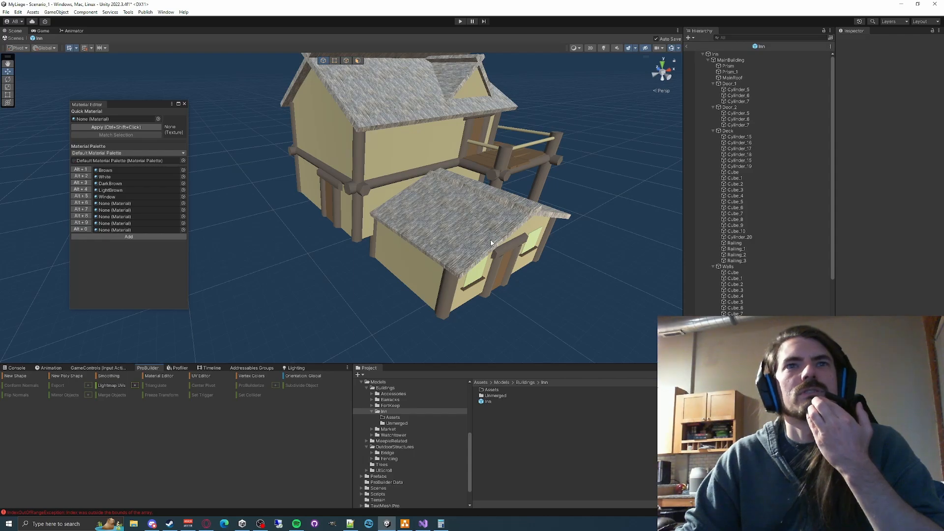
pyautogui.click(15, 368)
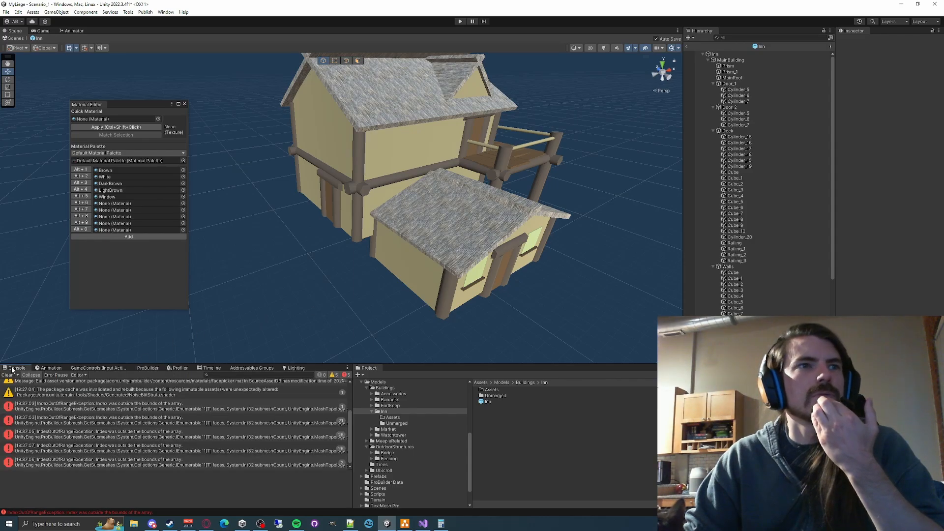
pyautogui.click(71, 420)
pyautogui.click(70, 406)
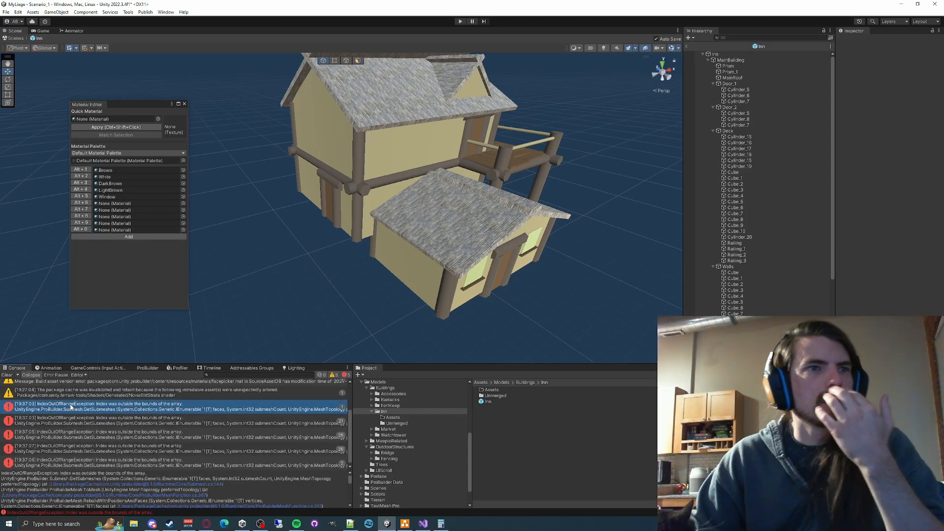
pyautogui.scroll(-1, 138, 439)
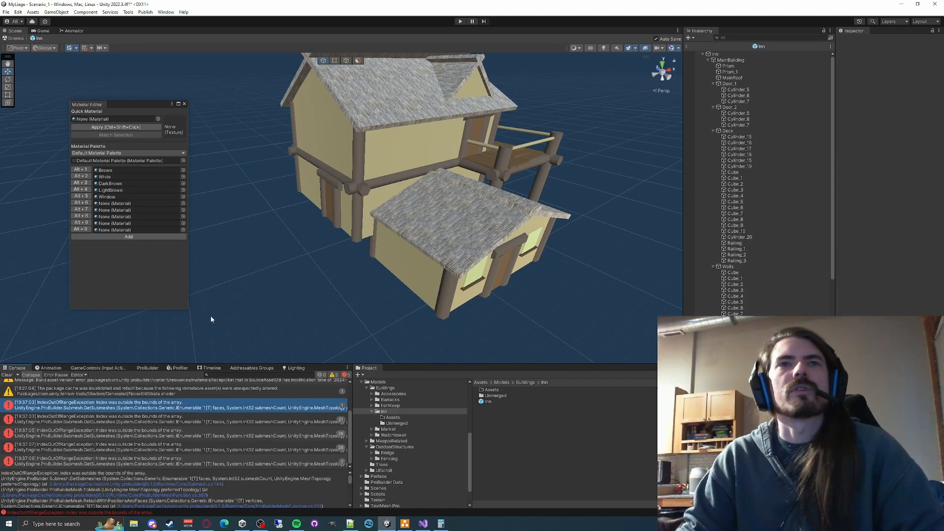
# - Undo the merges of Window_2, Window_4 and Window_5 with their sills and clear the console
pyautogui.hotkey('ctrl', 'z')
pyautogui.hotkey('ctrl', 'z')
pyautogui.hotkey('ctrl', 'z')
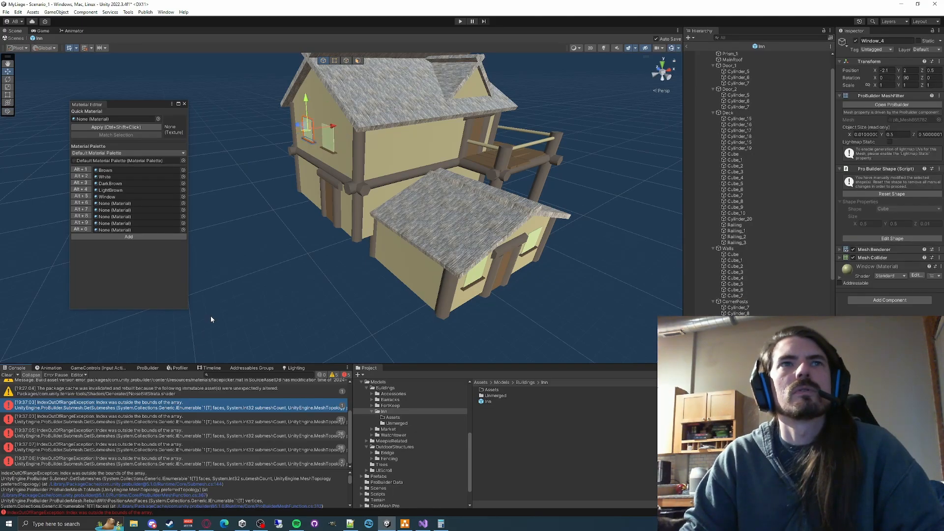
pyautogui.hotkey('ctrl', 'z')
pyautogui.hotkey('ctrl', 'z')
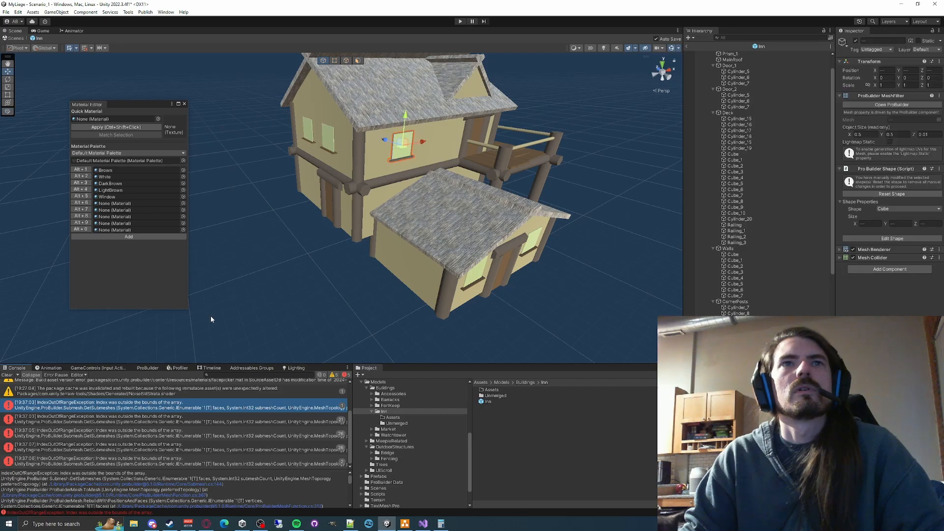
pyautogui.hotkey('ctrl', 'z')
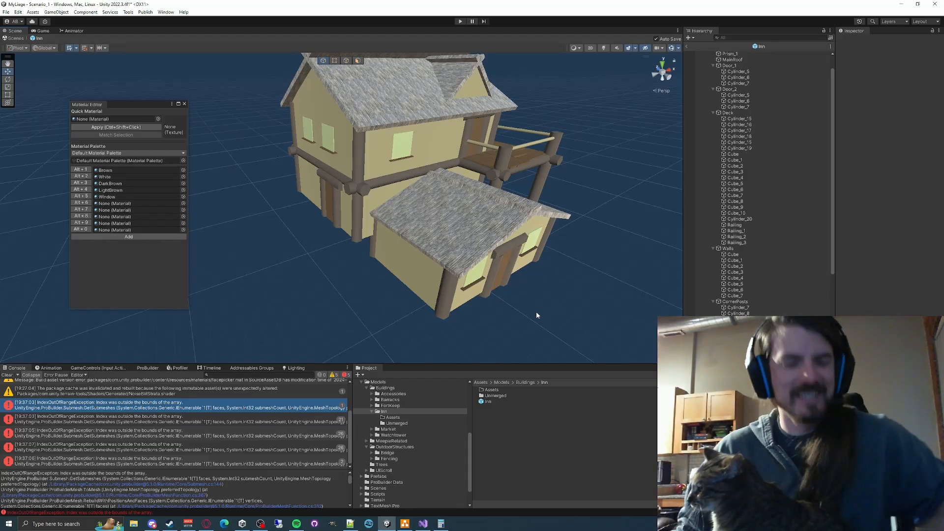
pyautogui.click(7, 374)
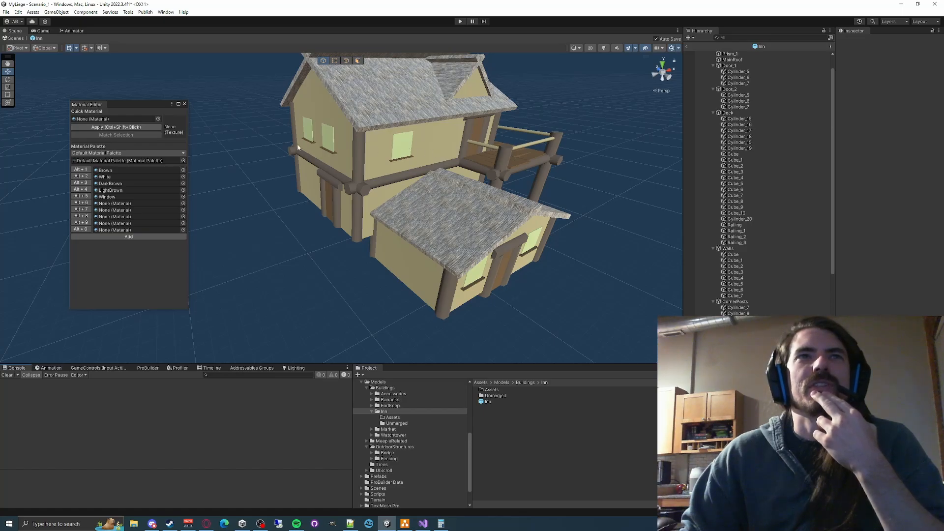
pyautogui.moveTo(555, 331); pyautogui.dragTo(422, 323, button='right')
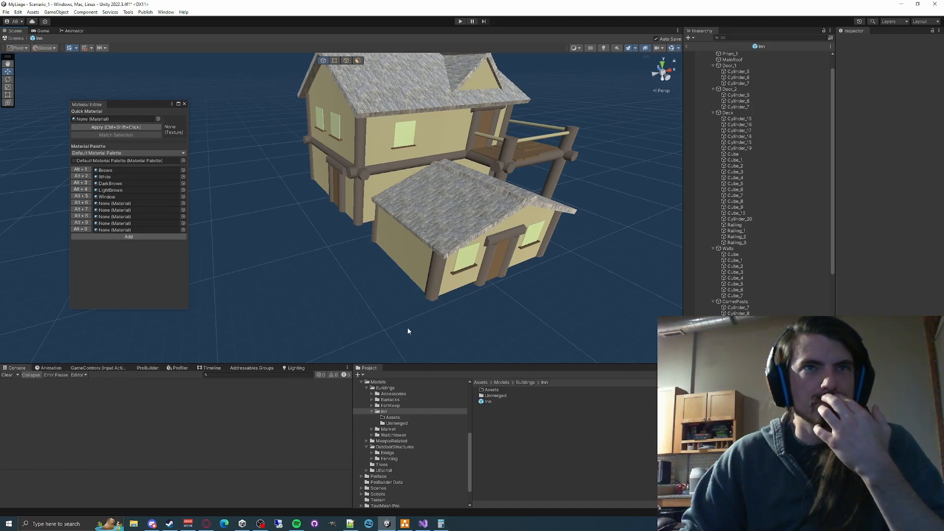
pyautogui.moveTo(360, 287); pyautogui.dragTo(359, 286)
pyautogui.moveTo(359, 286)
pyautogui.mouseDown(button='right')
pyautogui.moveTo(348, 263)
pyautogui.moveTo(337, 280)
pyautogui.moveTo(363, 263)
pyautogui.moveTo(424, 300)
pyautogui.moveTo(320, 309)
pyautogui.moveTo(365, 299)
pyautogui.mouseUp(button='right')
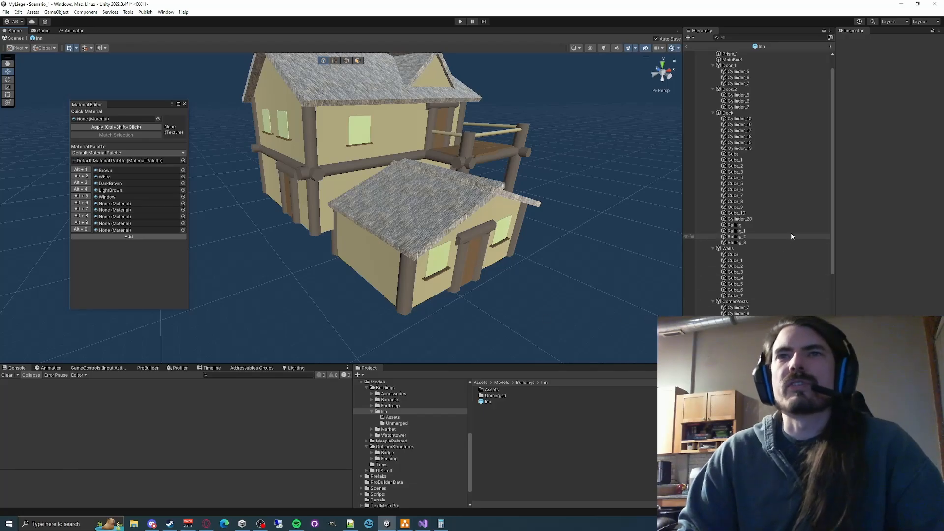
# - Collapse MainBuilding's door, deck, wall, corner post and window groups, from Door_1 to Window_5, in the hierarchy
pyautogui.scroll(2, 719, 136)
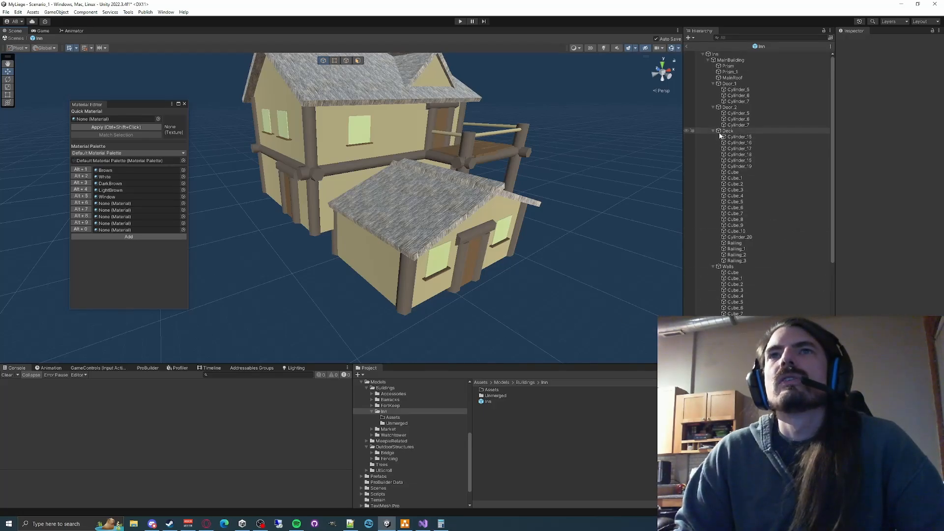
pyautogui.click(709, 82)
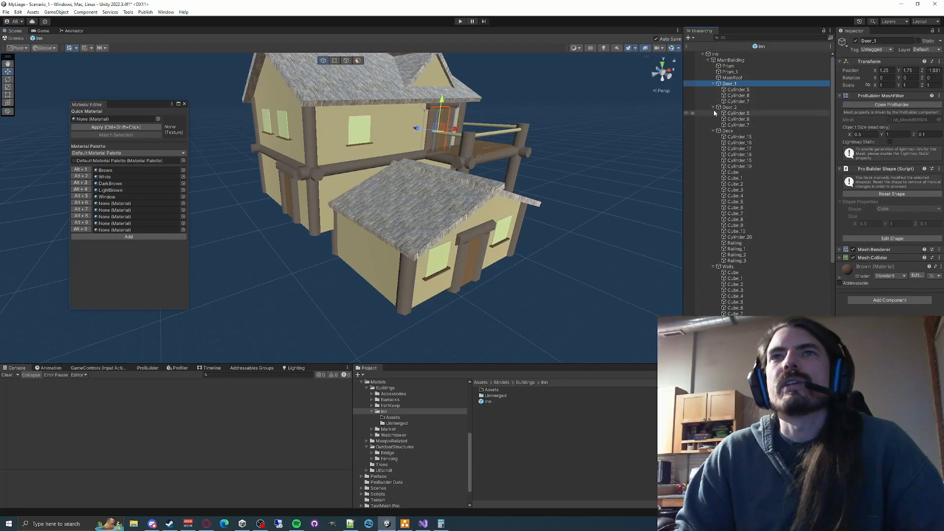
pyautogui.click(714, 84)
pyautogui.click(713, 89)
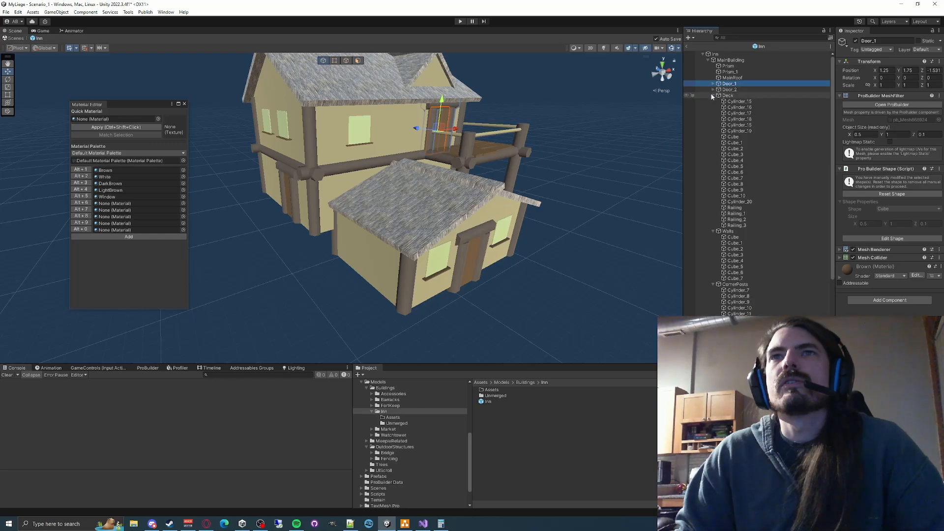
pyautogui.click(713, 95)
pyautogui.click(713, 102)
pyautogui.click(713, 107)
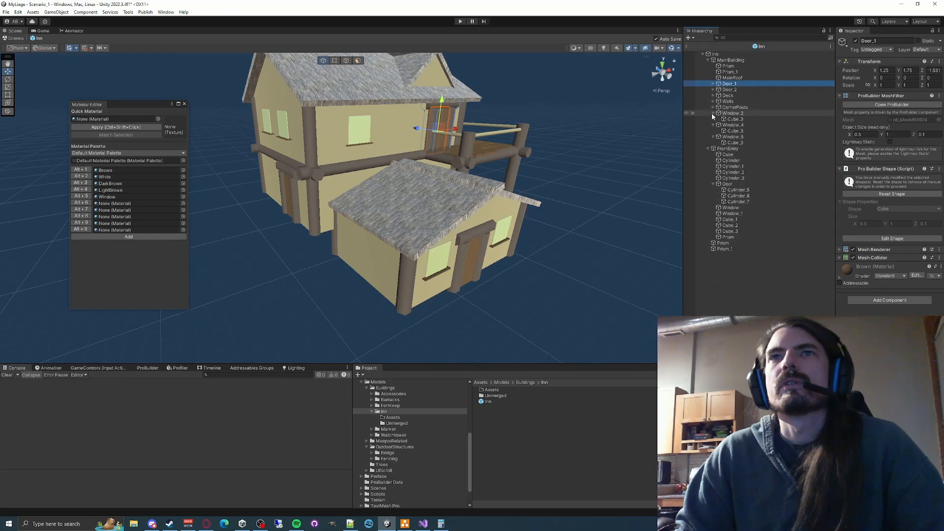
pyautogui.click(713, 113)
pyautogui.click(713, 119)
pyautogui.click(713, 125)
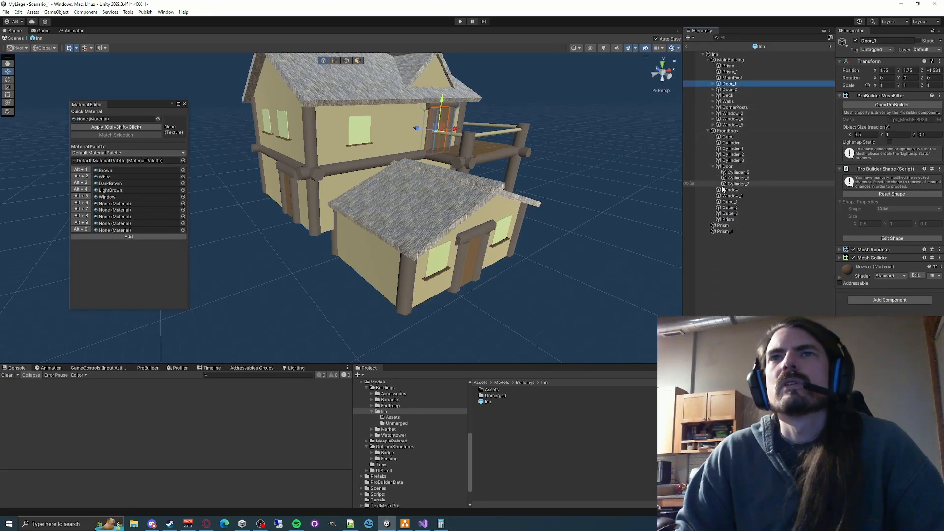
# - Select the front entry's Door together with its Cylinder_5, Cylinder_6 and Cylinder_7 parts and bring up the ProBuilder tools
pyautogui.click(726, 167)
pyautogui.press('f')
pyautogui.moveTo(535, 271); pyautogui.dragTo(514, 275, button='right')
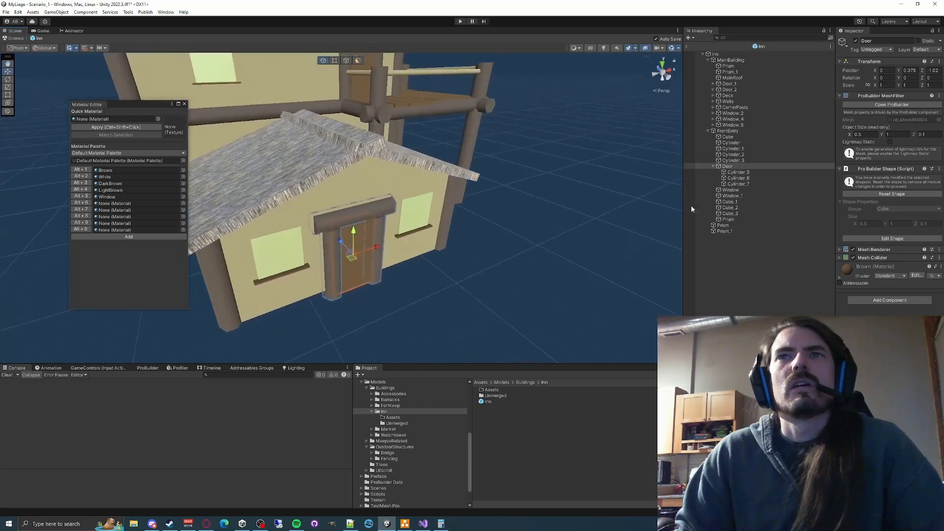
pyautogui.keyDown('ctrl'); pyautogui.click(733, 173); pyautogui.keyUp('ctrl')
pyautogui.keyDown('ctrl'); pyautogui.click(734, 178); pyautogui.keyUp('ctrl')
pyautogui.keyDown('ctrl'); pyautogui.click(734, 184); pyautogui.keyUp('ctrl')
pyautogui.moveTo(521, 241); pyautogui.dragTo(476, 263, button='right')
pyautogui.press('w')
pyautogui.press('s')
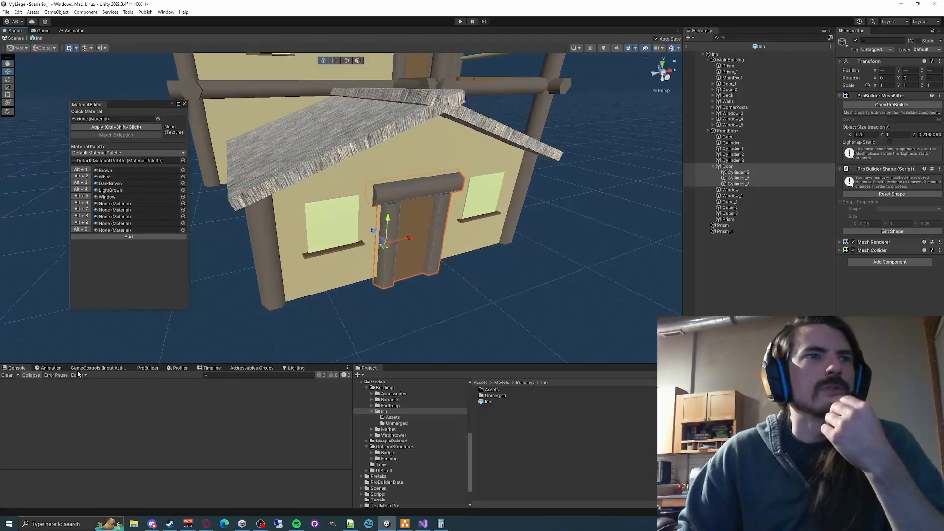
pyautogui.click(98, 368)
pyautogui.click(148, 367)
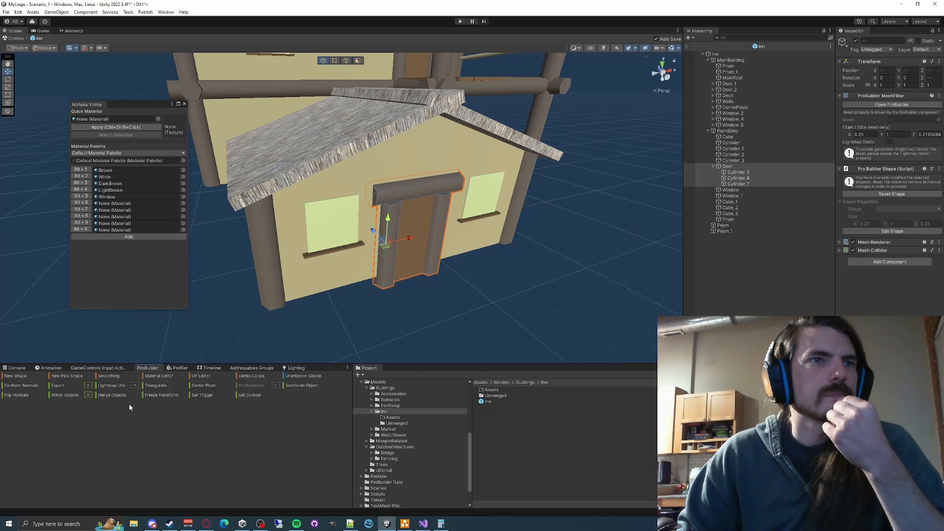
# - Remove the selected front entry door parts, check the remaining objects, and undo the removal
pyautogui.press('Delete')
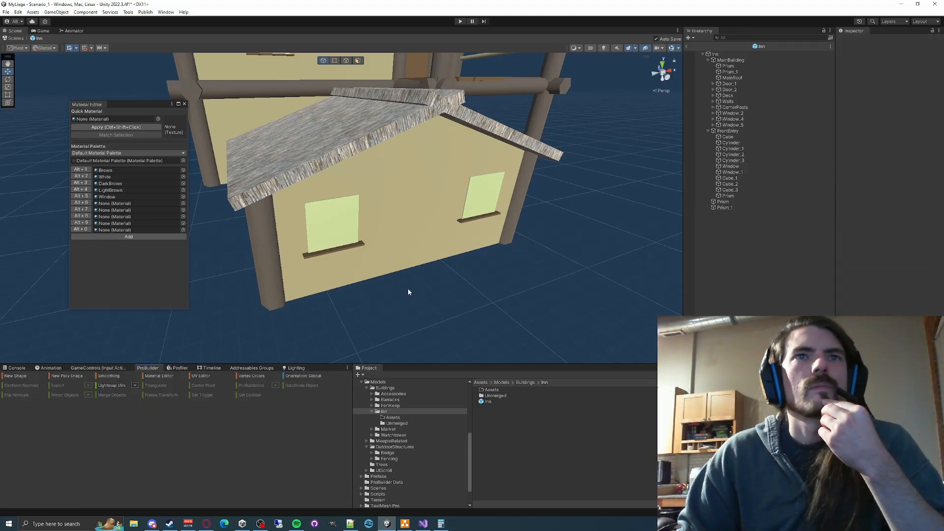
pyautogui.click(19, 368)
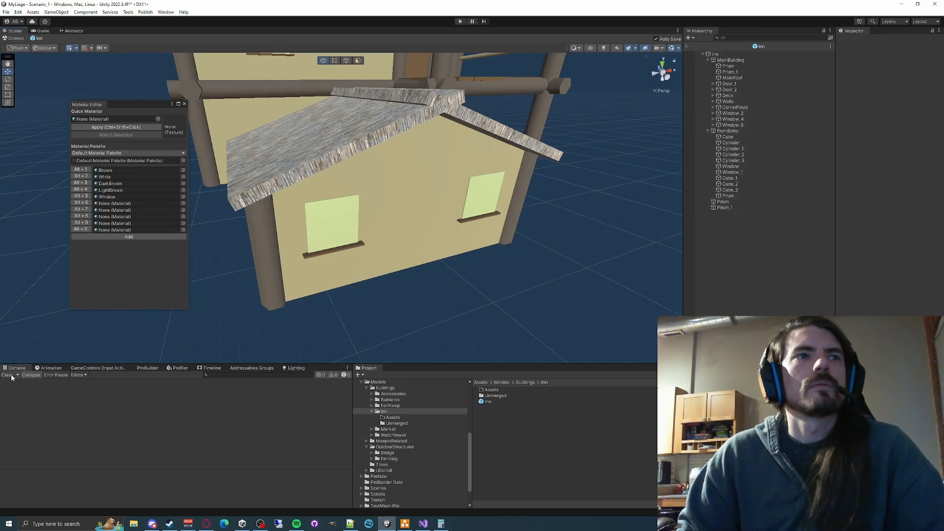
pyautogui.click(723, 201)
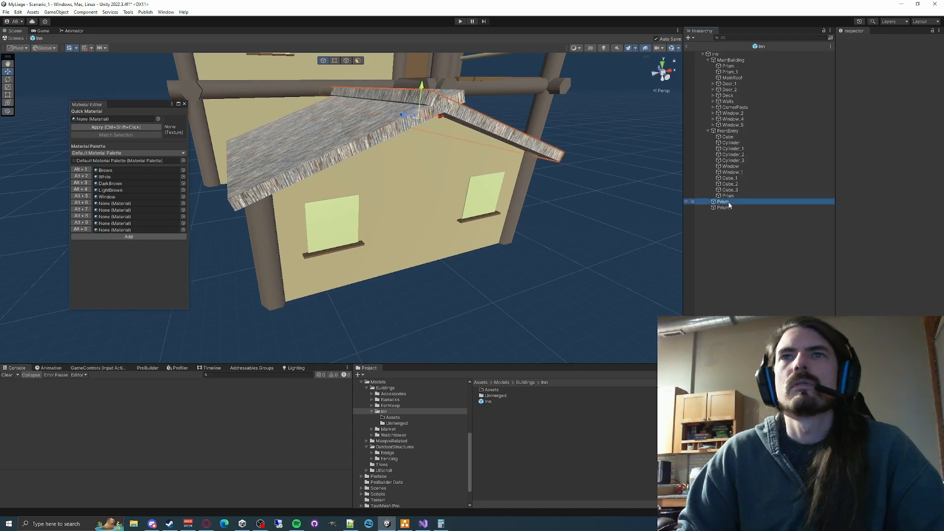
pyautogui.click(526, 287)
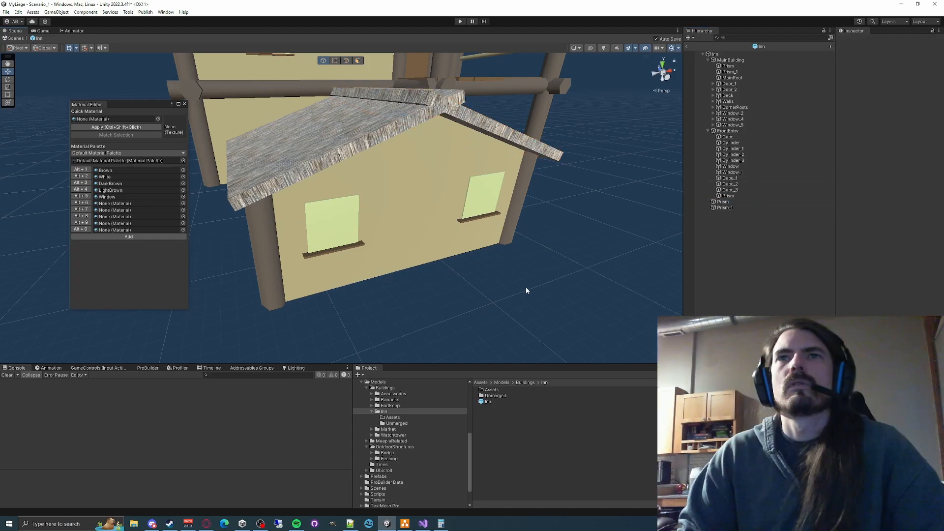
pyautogui.hotkey('ctrl', 'z')
pyautogui.click(562, 264)
pyautogui.hotkey('ctrl', 'z')
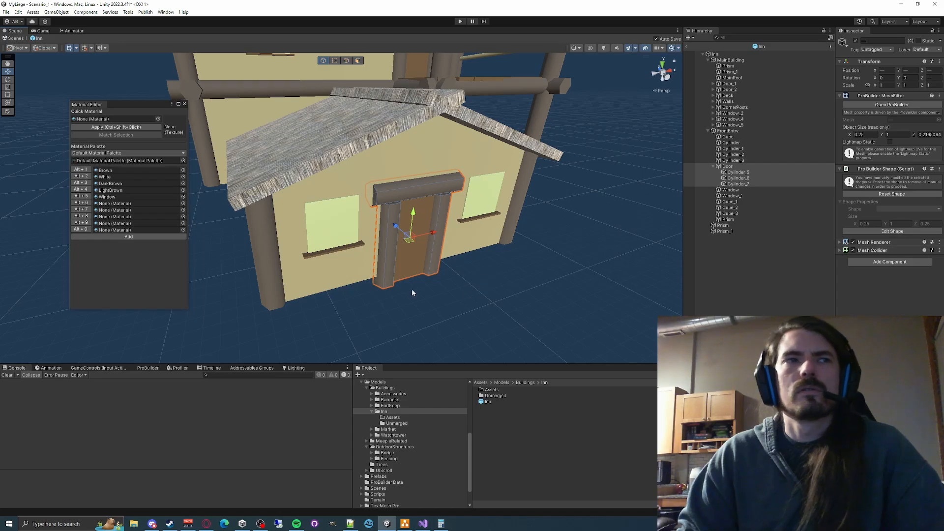
# - Merge the front entry's door and its three cylinders into one ProBuilder mesh and expand the merged mesh's material list
pyautogui.click(148, 368)
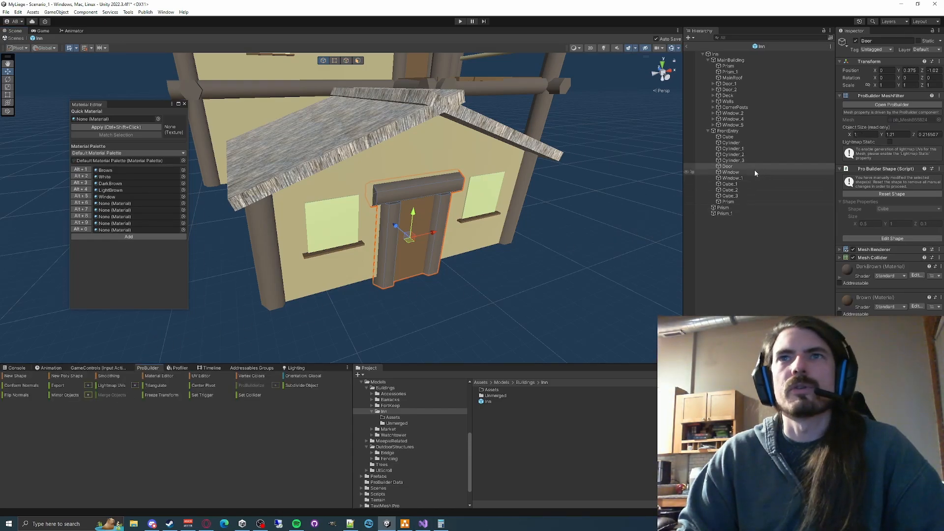
pyautogui.click(735, 173)
pyautogui.click(728, 167)
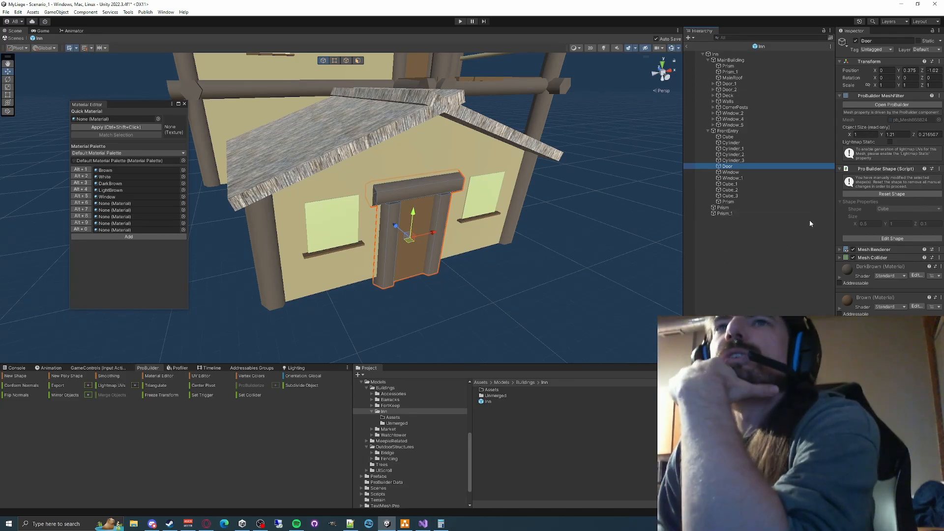
pyautogui.click(839, 251)
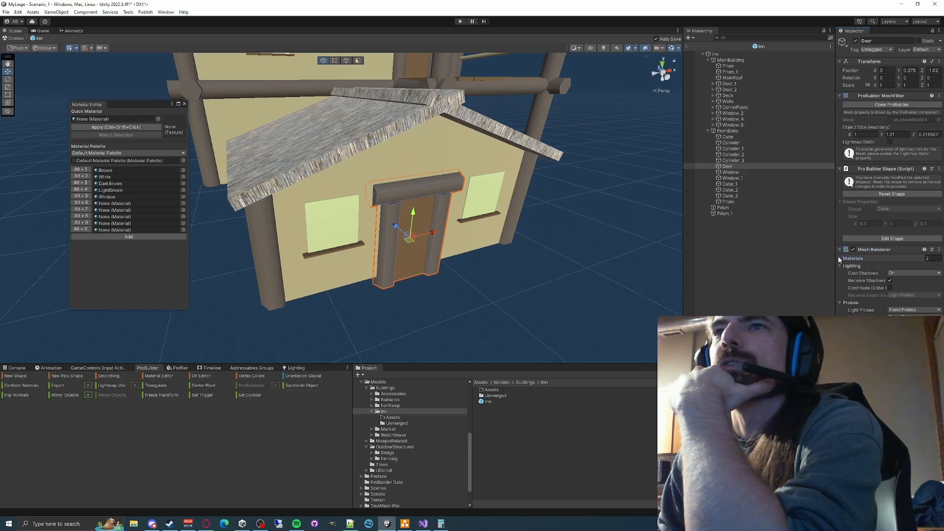
pyautogui.click(840, 258)
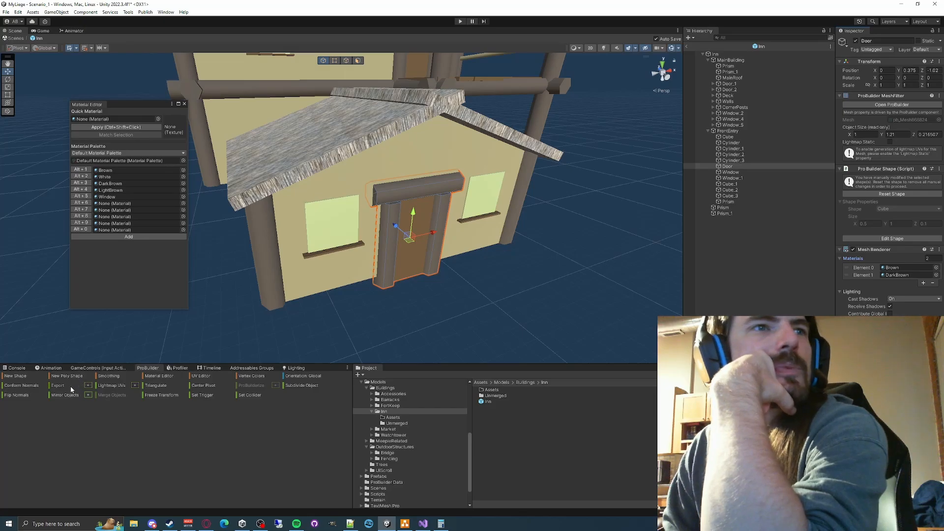
# - Export the merged front entry door in Asset format as Door.asset into the Models/Buildings/Inn/Assets folder
pyautogui.click(88, 385)
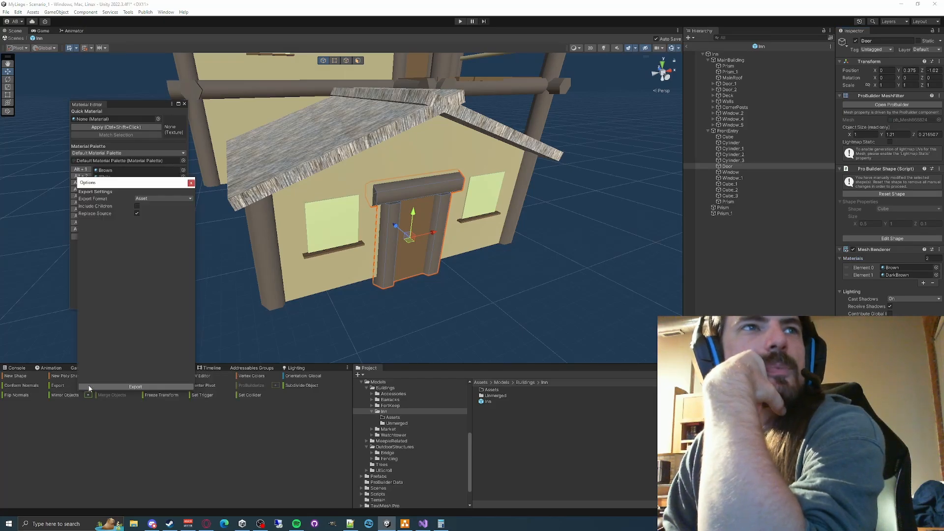
pyautogui.click(163, 199)
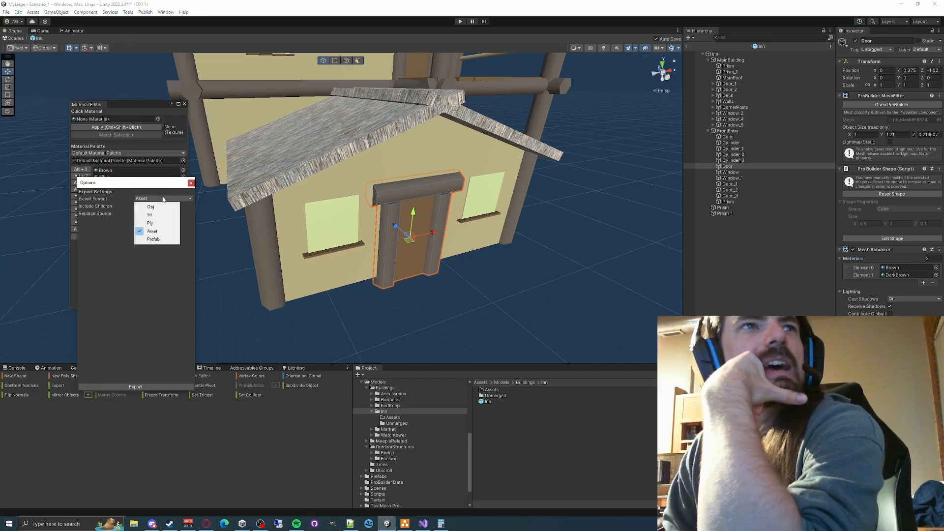
pyautogui.click(104, 300)
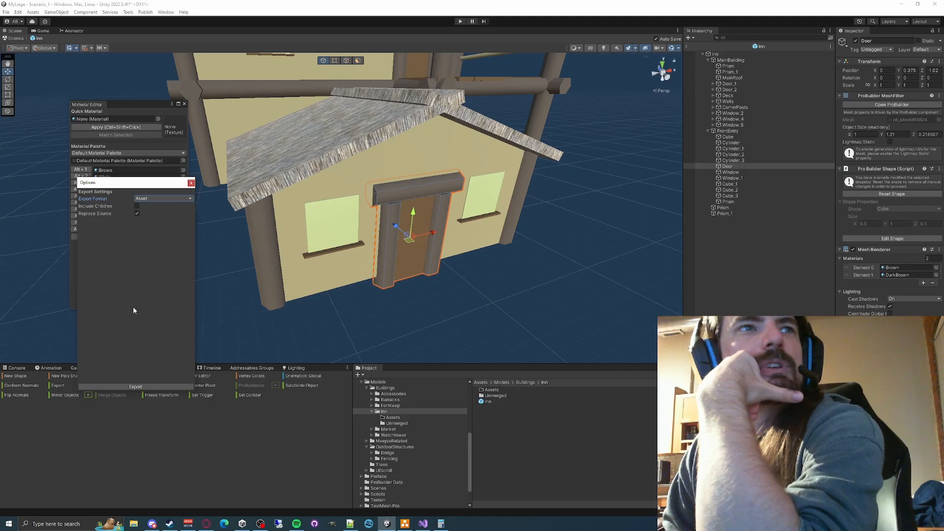
pyautogui.click(133, 387)
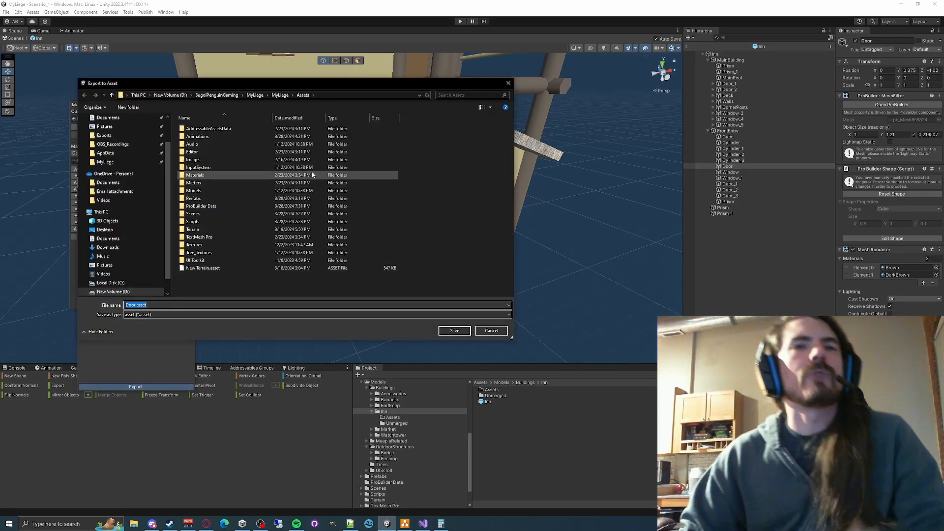
pyautogui.doubleClick(197, 190)
pyautogui.click(203, 132)
pyautogui.doubleClick(204, 131)
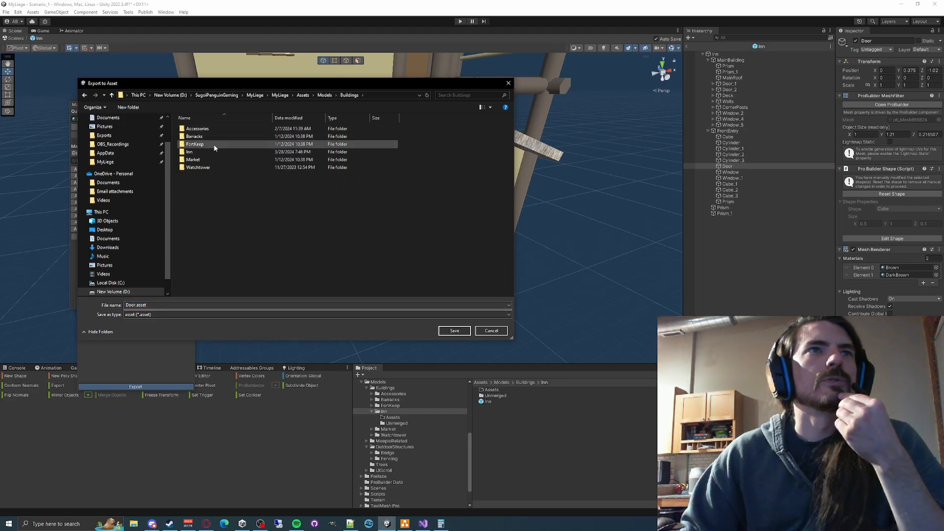
pyautogui.doubleClick(199, 152)
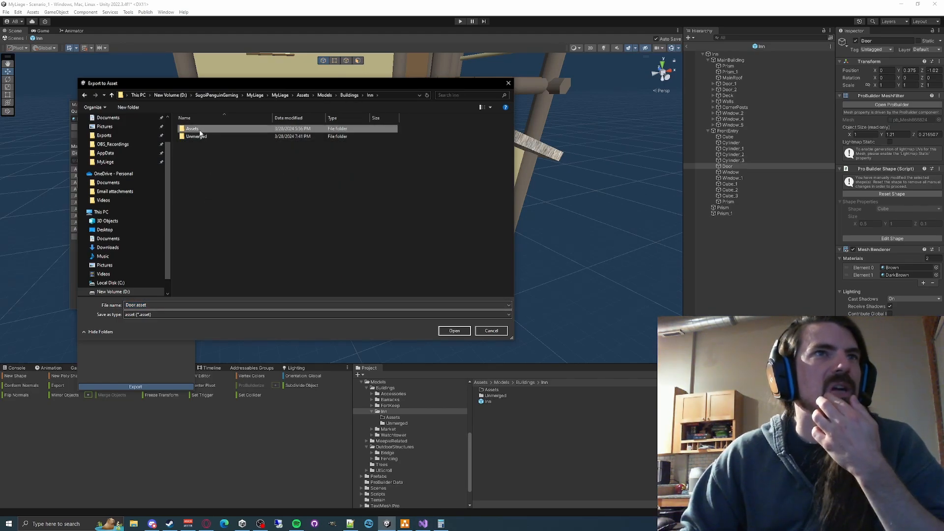
pyautogui.doubleClick(192, 128)
pyautogui.click(405, 95)
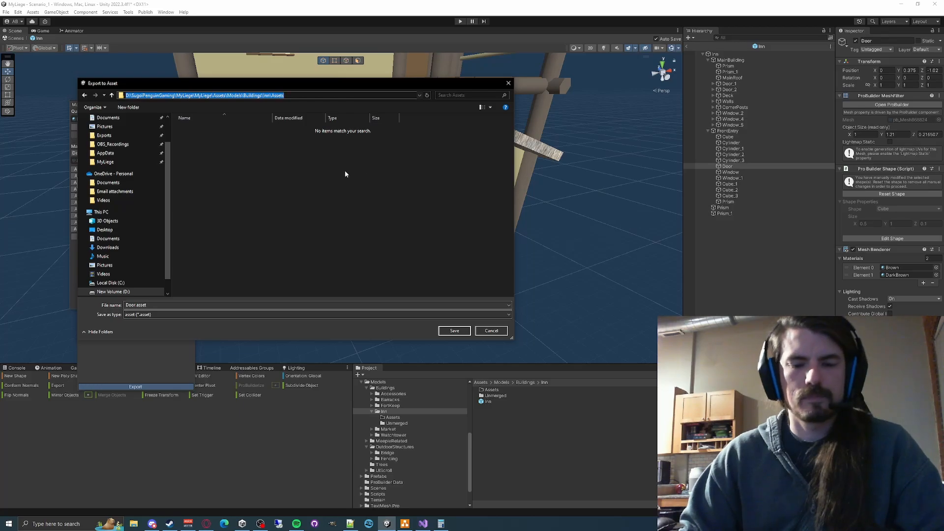
pyautogui.click(338, 221)
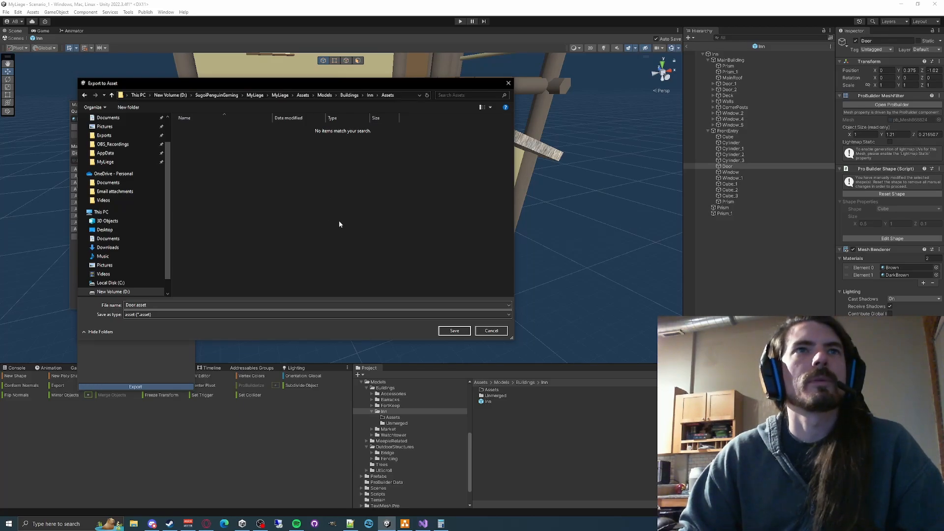
pyautogui.click(455, 331)
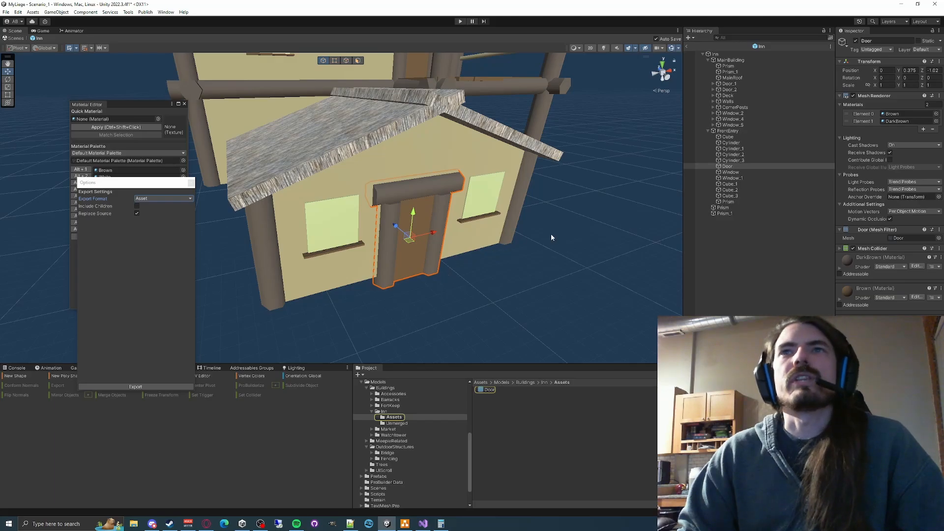
# - Close the export options and delete the old Door_1 beside the upper deck from MainBuilding
pyautogui.click(738, 161)
pyautogui.click(731, 166)
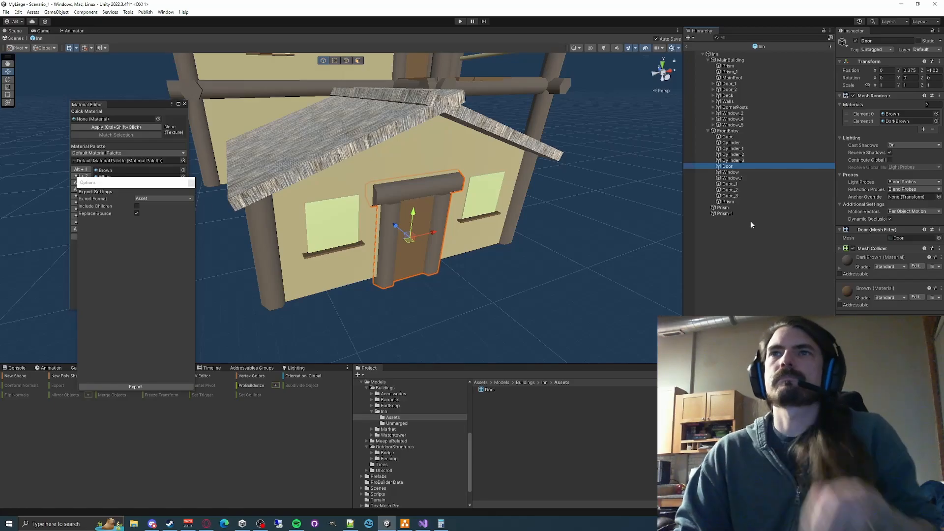
pyautogui.press('w')
pyautogui.moveTo(465, 281); pyautogui.dragTo(494, 260, button='right')
pyautogui.press('s')
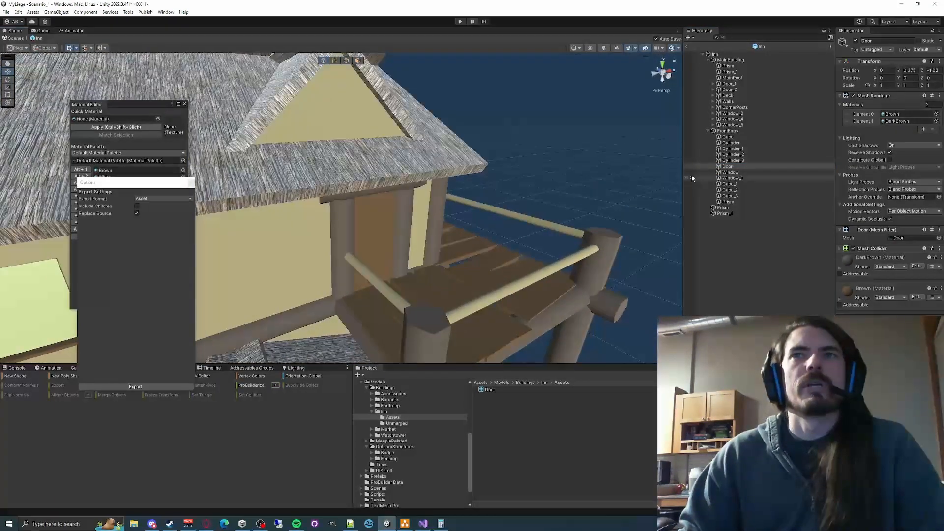
pyautogui.click(191, 184)
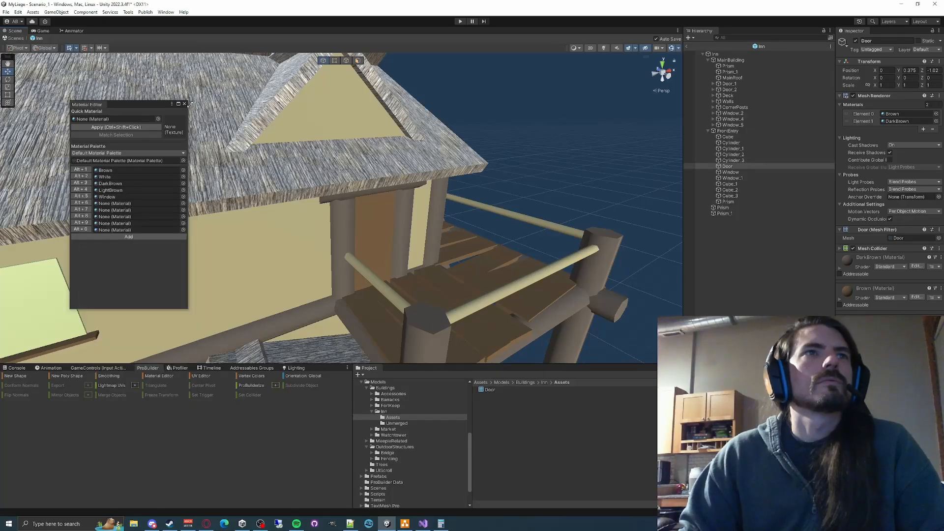
pyautogui.click(733, 84)
pyautogui.press('Delete')
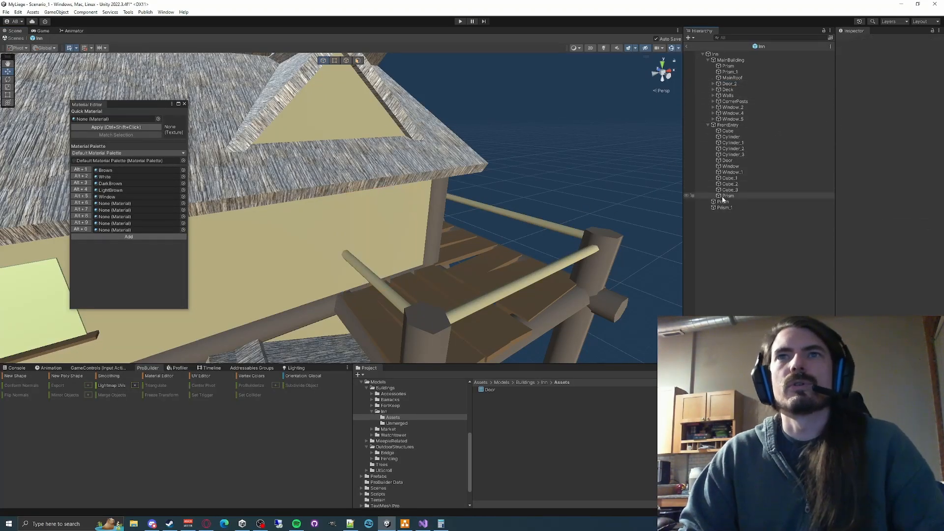
# - Duplicate the front entry's exported Door and make the copy a child of MainBuilding
pyautogui.moveTo(483, 391); pyautogui.dragTo(403, 280)
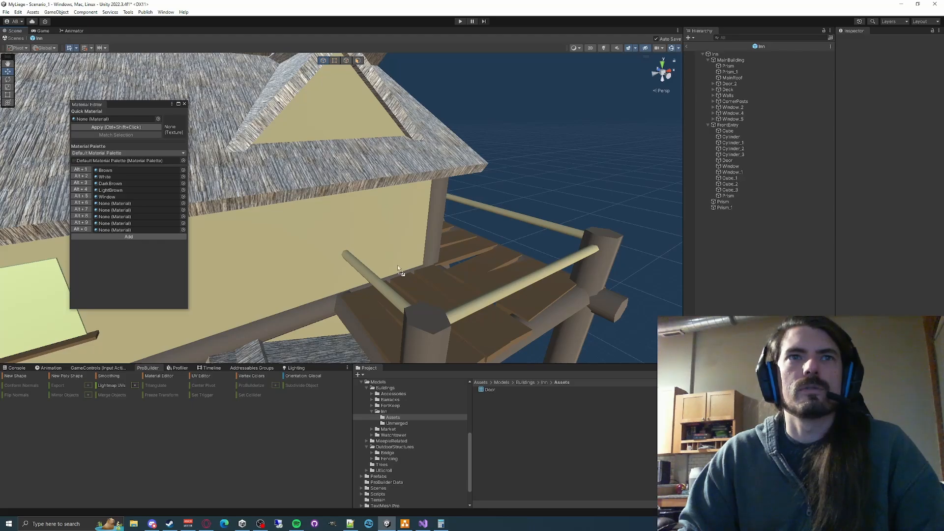
pyautogui.click(734, 160)
pyautogui.hotkey('ctrl', 'd')
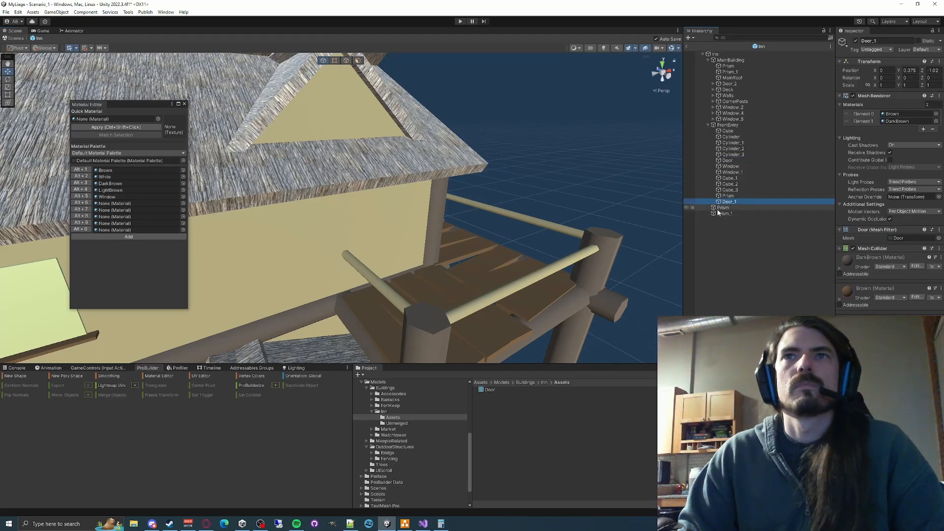
pyautogui.moveTo(730, 202); pyautogui.dragTo(731, 60)
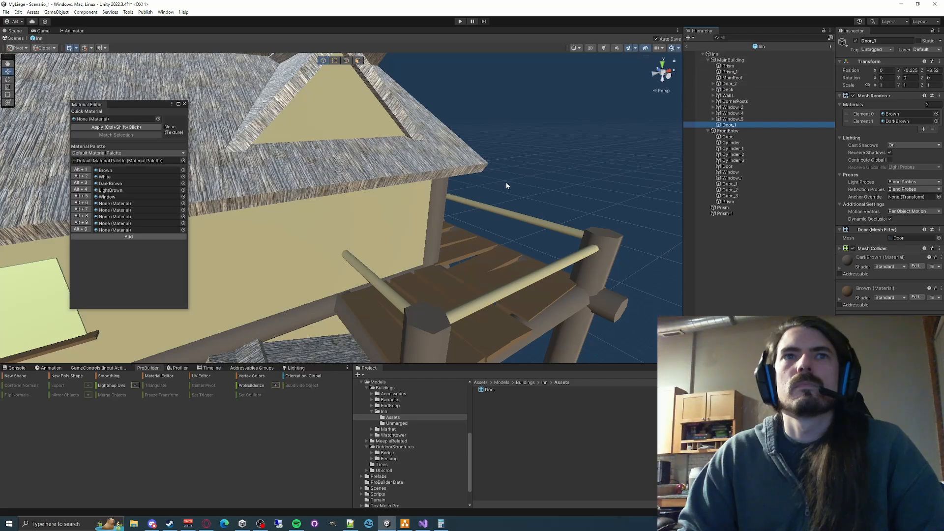
# - Move the door copy to the upper deck's doorway at about X 1.294, Y 1.8, Z -1.57
pyautogui.keyDown('alt'); pyautogui.moveTo(506, 185); pyautogui.dragTo(494, 105); pyautogui.keyUp('alt')
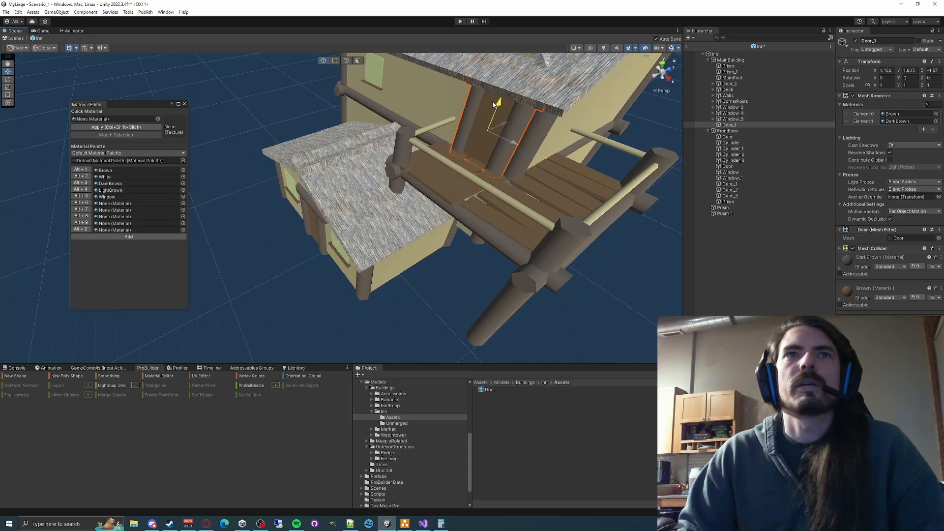
pyautogui.moveTo(458, 111); pyautogui.dragTo(598, 49, button='right')
pyautogui.moveTo(389, 140); pyautogui.dragTo(451, 151, button='right')
# - Examine the placed deck door and the inn's walls, windows and roof from several sides
pyautogui.moveTo(412, 194)
pyautogui.mouseDown()
pyautogui.moveTo(392, 209)
pyautogui.moveTo(399, 202)
pyautogui.mouseUp()
pyautogui.press('s')
pyautogui.moveTo(447, 204); pyautogui.dragTo(431, 191, button='right')
pyautogui.press('a')
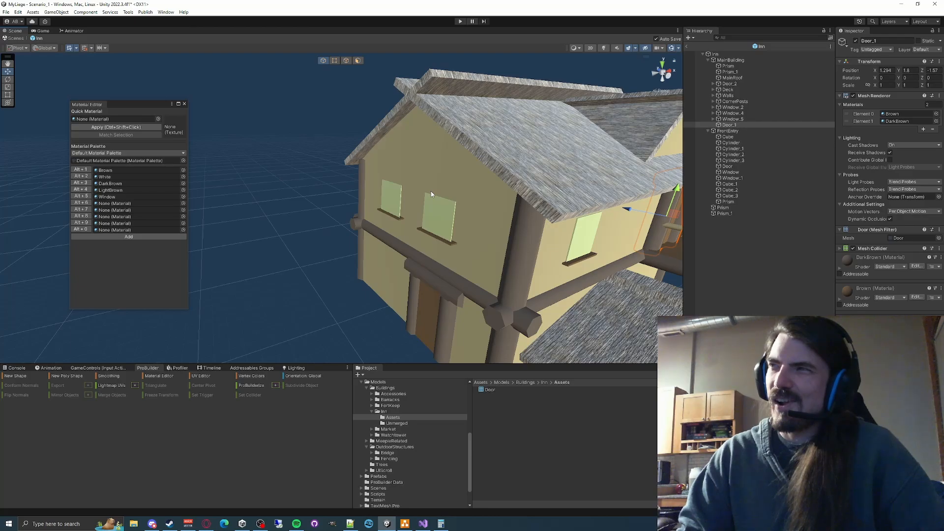
pyautogui.moveTo(431, 191); pyautogui.dragTo(407, 195, button='right')
pyautogui.press('w')
pyautogui.press('d')
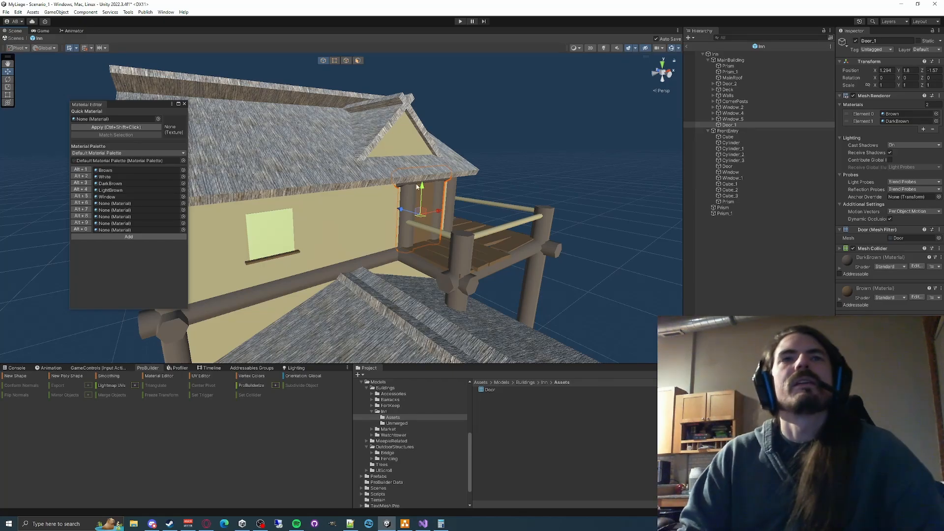
pyautogui.keyDown('alt'); pyautogui.moveTo(407, 195); pyautogui.dragTo(464, 240); pyautogui.keyUp('alt')
pyautogui.moveTo(464, 239); pyautogui.dragTo(407, 185, button='right')
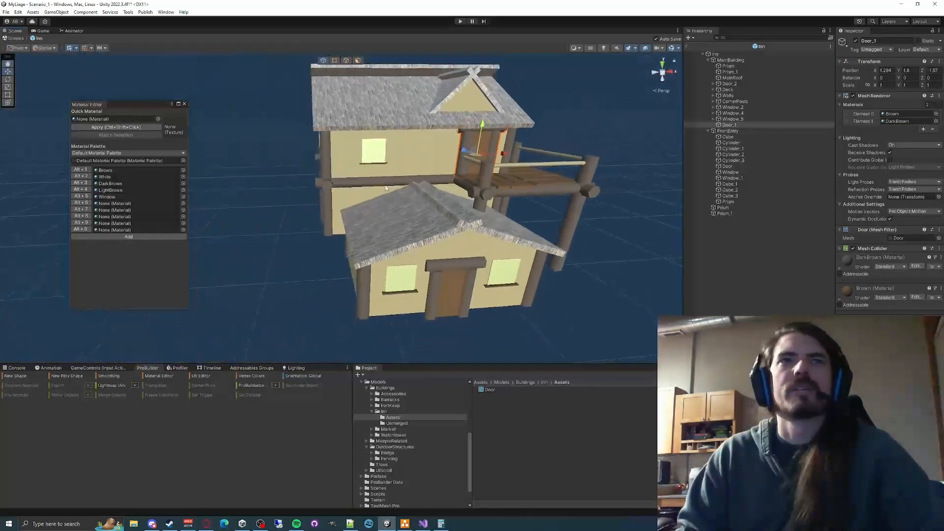
# - Undo the door copy's placement at the deck, its move into MainBuilding and the duplication itself
pyautogui.hotkey('ctrl', 'z')
pyautogui.hotkey('ctrl', 'z')
pyautogui.hotkey('ctrl', 'z')
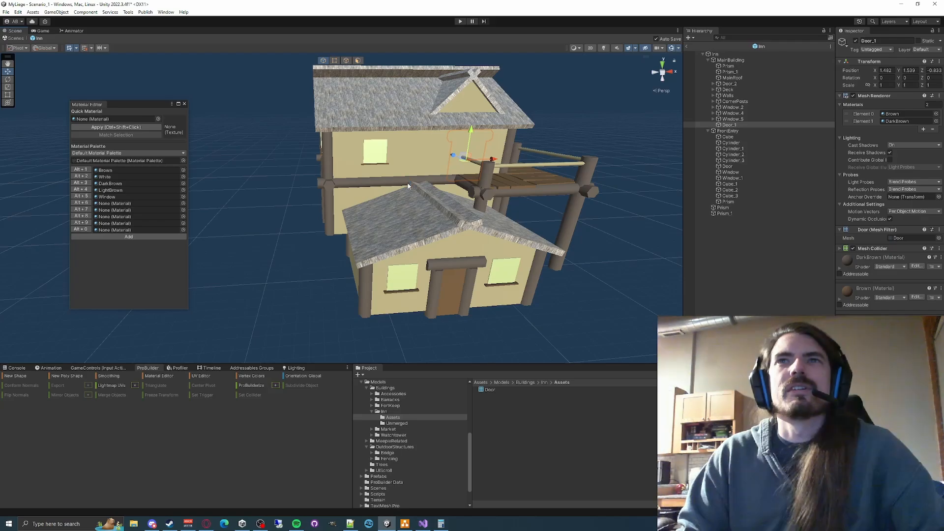
pyautogui.hotkey('ctrl', 'z')
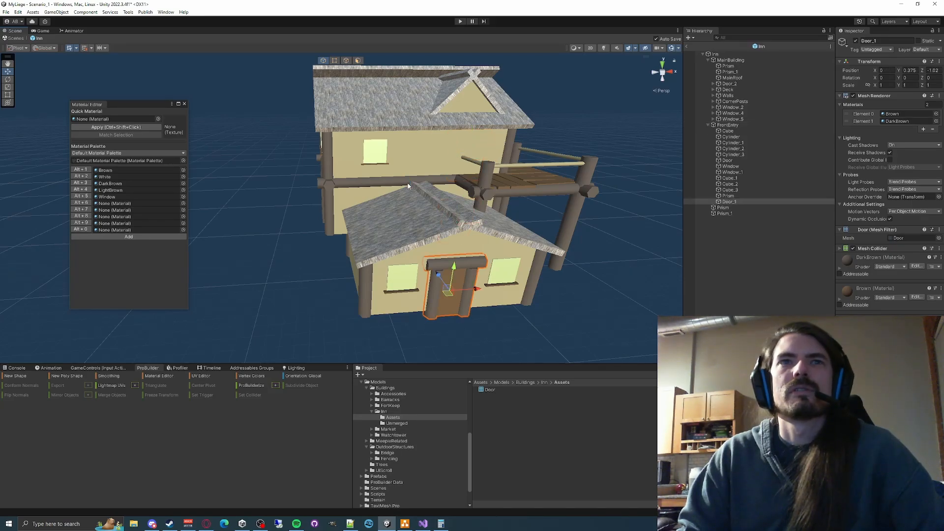
pyautogui.hotkey('ctrl', 'z')
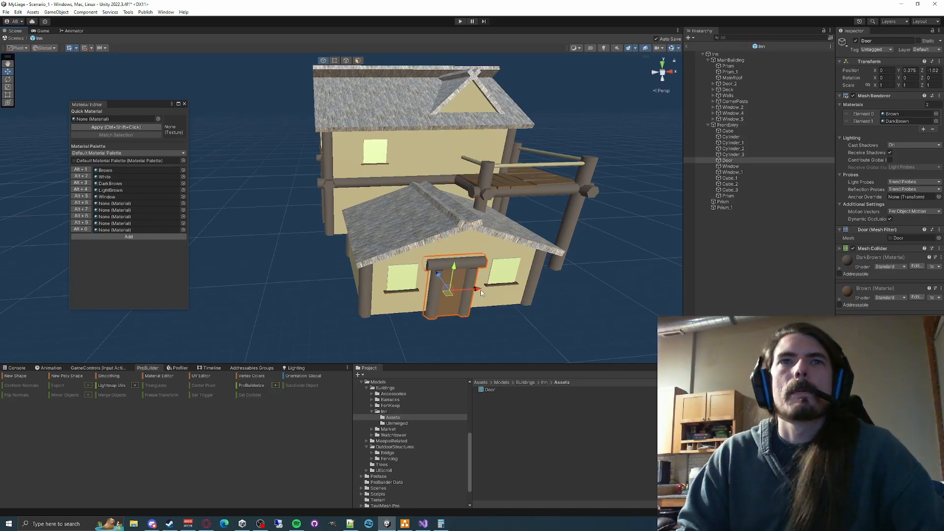
# - Step back through the edit history to restore the deck's Door_1 and the front entry's Door with its three separate frame cylinders
pyautogui.hotkey('ctrl', 'y')
pyautogui.hotkey('ctrl', 'y')
pyautogui.hotkey('ctrl', 'y')
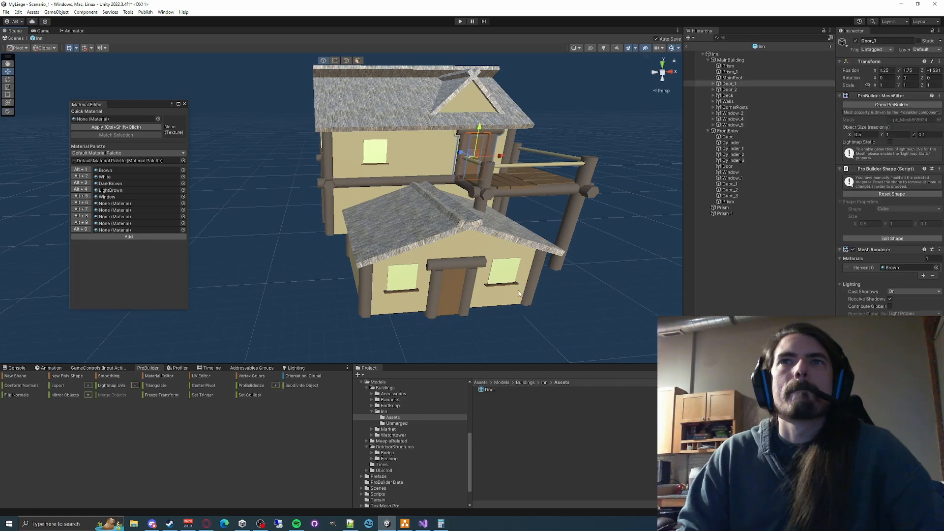
pyautogui.hotkey('ctrl', 'z')
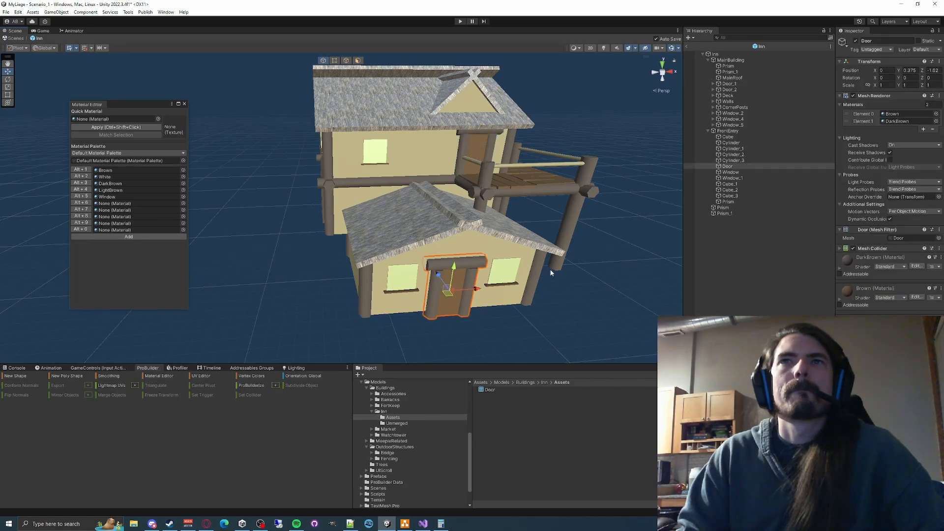
pyautogui.hotkey('ctrl', 'z')
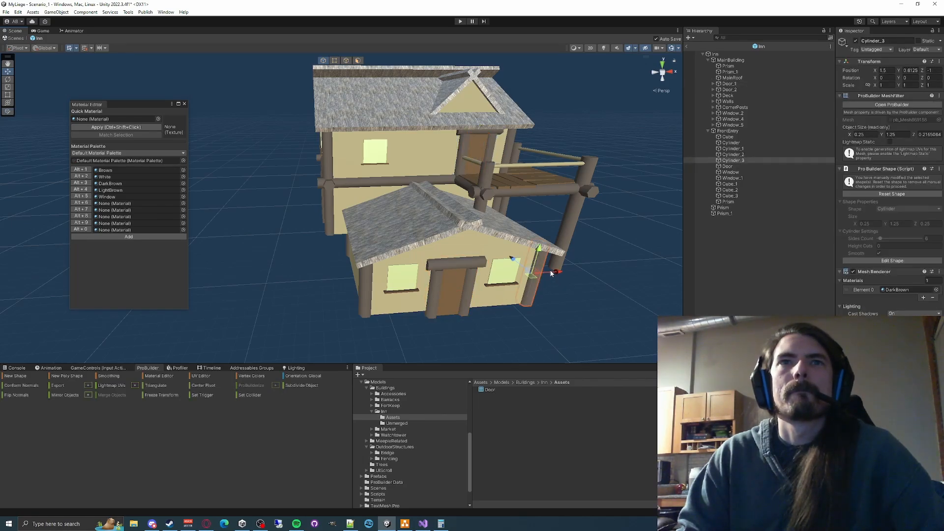
pyautogui.hotkey('ctrl', 'y')
pyautogui.hotkey('ctrl', 'y')
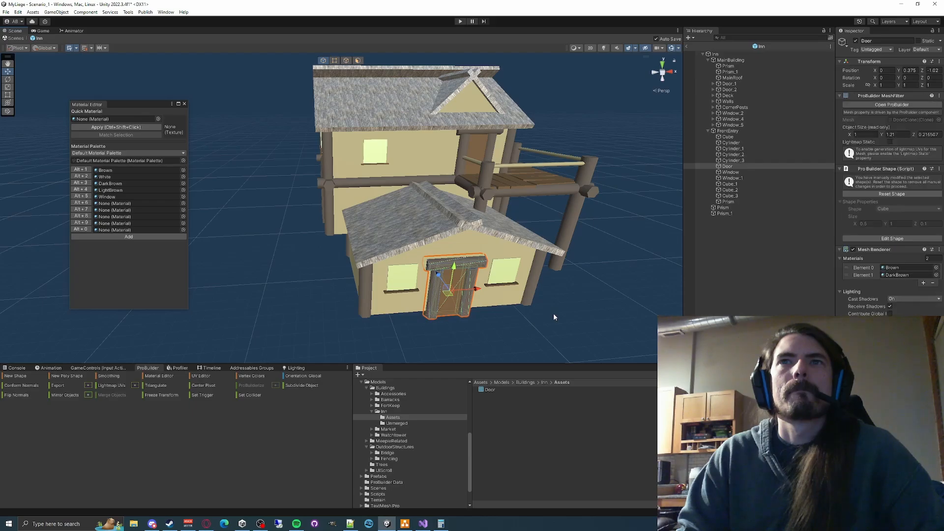
pyautogui.hotkey('ctrl', 'z')
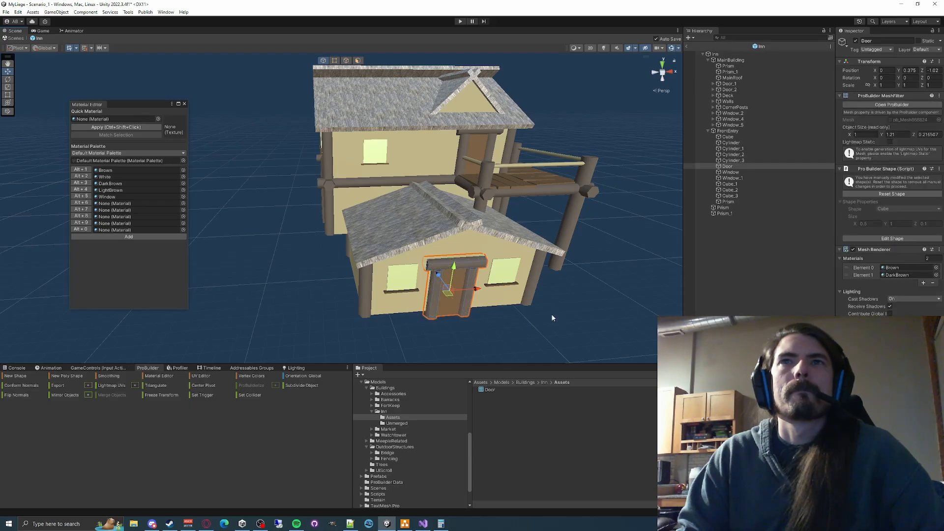
pyautogui.hotkey('ctrl', 'z')
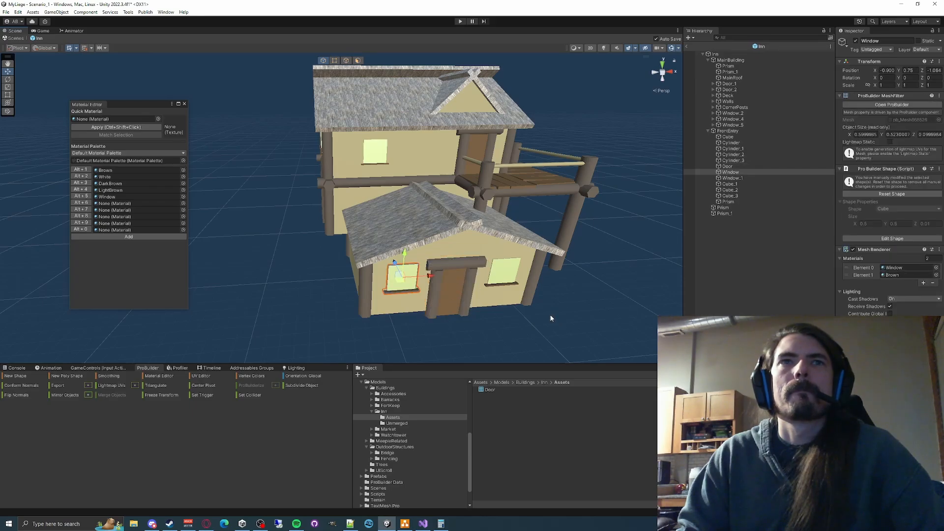
pyautogui.hotkey('ctrl', 'z')
pyautogui.hotkey('ctrl', 'z')
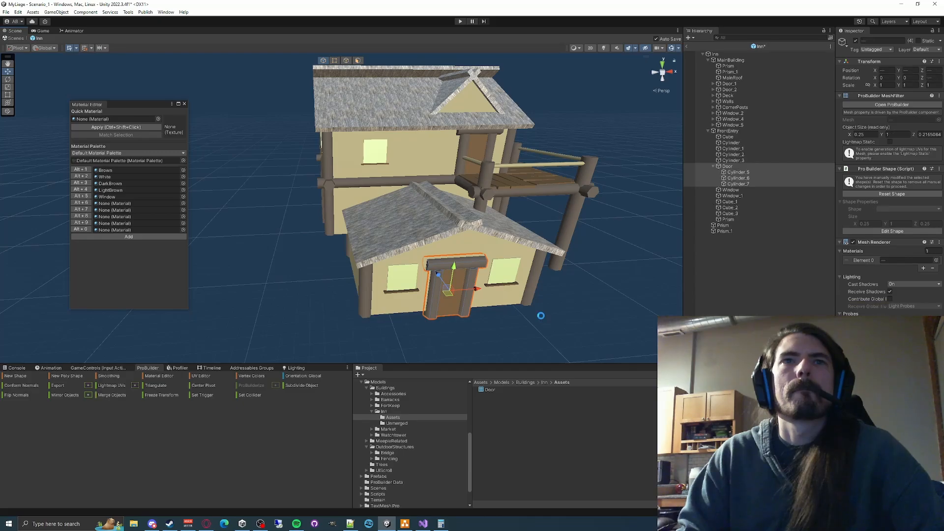
# - Merge the front door's frame pieces Cylinder_5, Cylinder_6 and Cylinder_7 into one object
pyautogui.moveTo(515, 321); pyautogui.dragTo(550, 305, button='right')
pyautogui.press('w')
pyautogui.press('s')
pyautogui.click(741, 173)
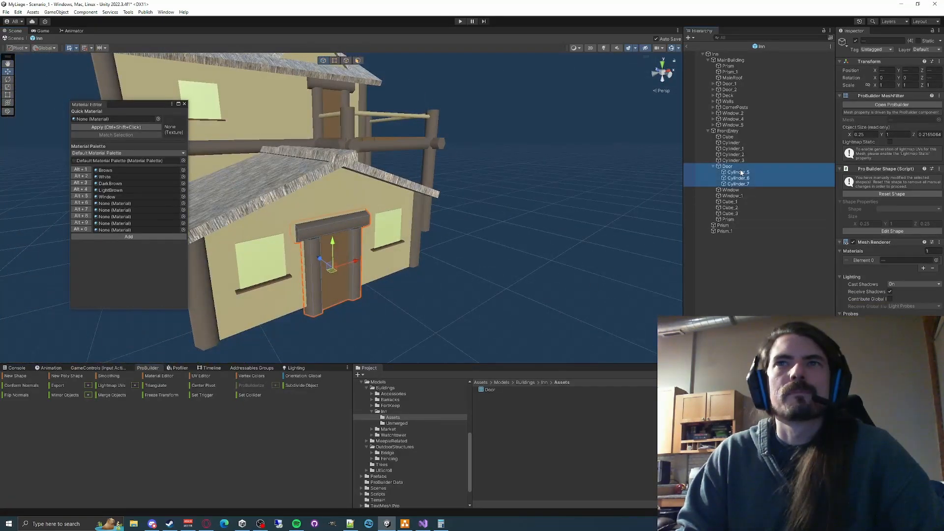
pyautogui.keyDown('shift'); pyautogui.click(738, 184); pyautogui.keyUp('shift')
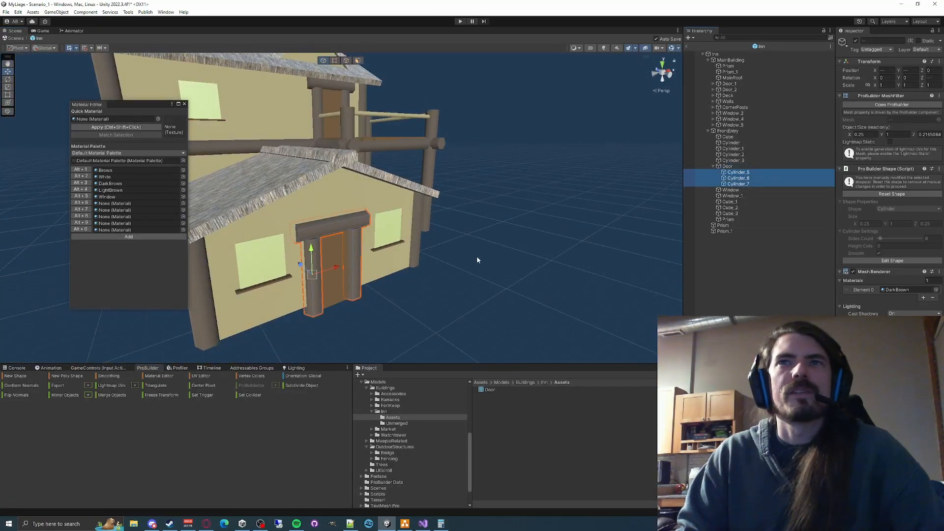
pyautogui.click(111, 395)
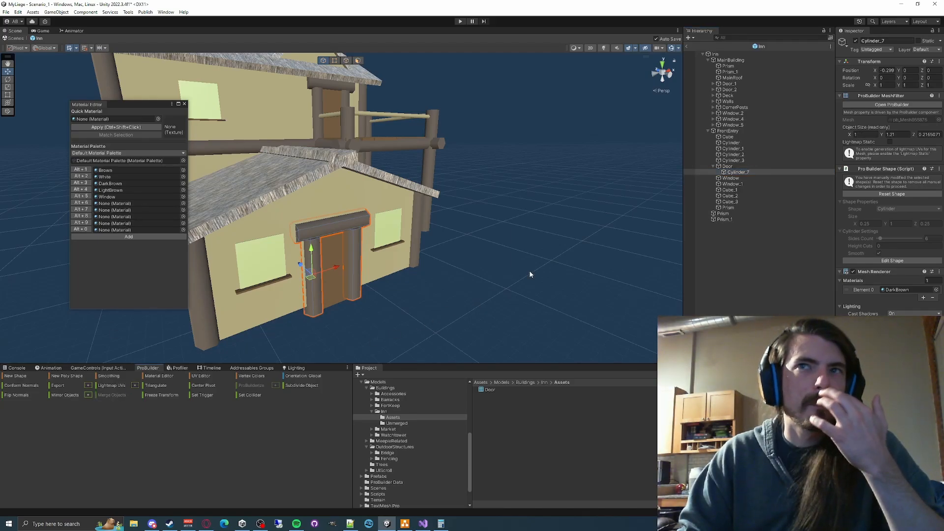
# - Start exporting the front entry's Door as an asset to Assets\Models\Buildings\Inn\Assets and delete the old Door.asset file there
pyautogui.click(728, 167)
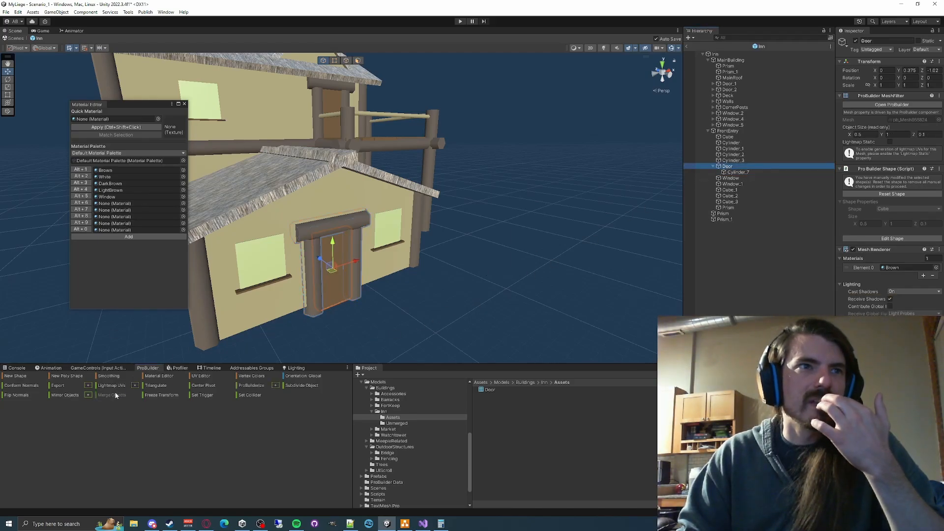
pyautogui.click(88, 386)
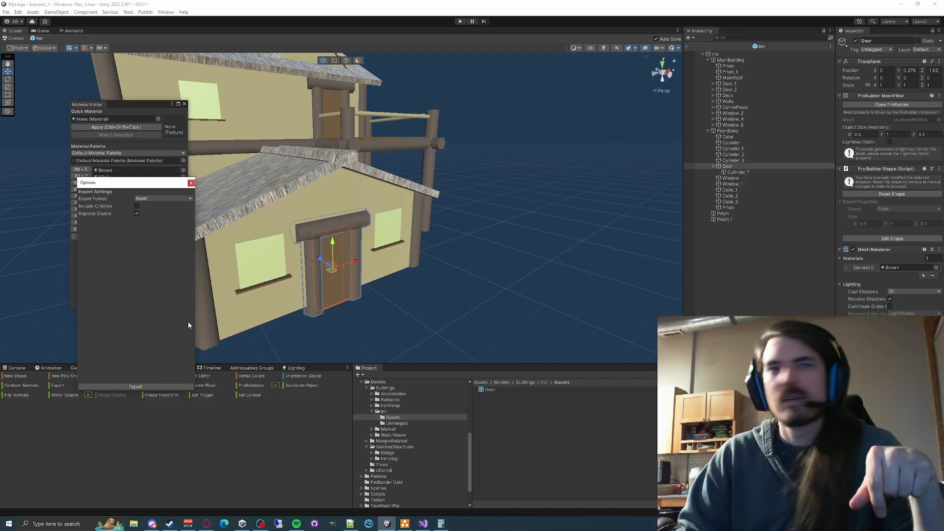
pyautogui.click(135, 387)
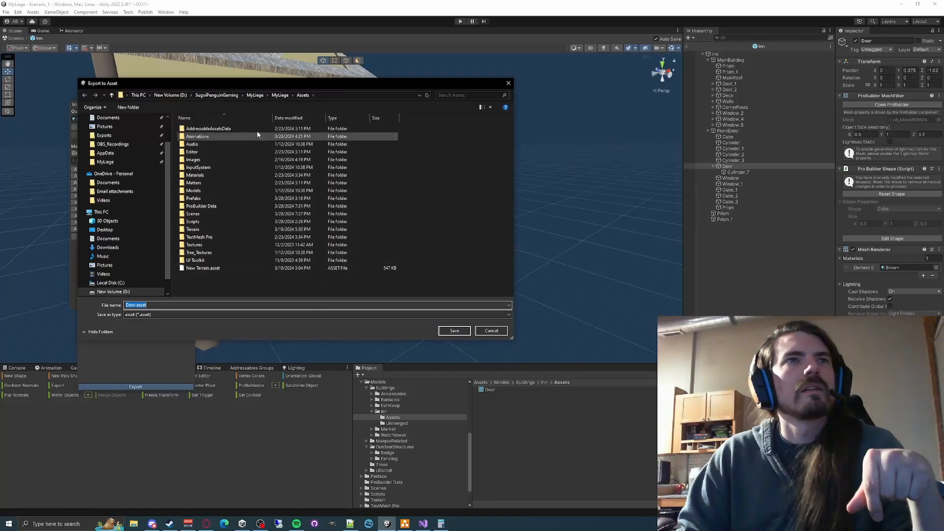
pyautogui.click(334, 94)
pyautogui.write('D:\\SugoiPenguinGaming\\MyLiege\\MyLiege\\Assets\\Models\\Buildings\\Inn\\Assets')
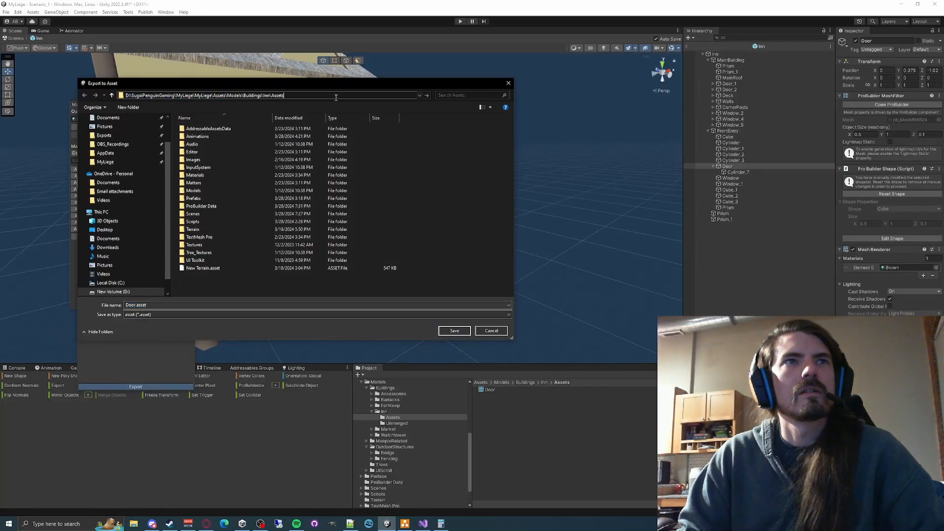
pyautogui.press('Return')
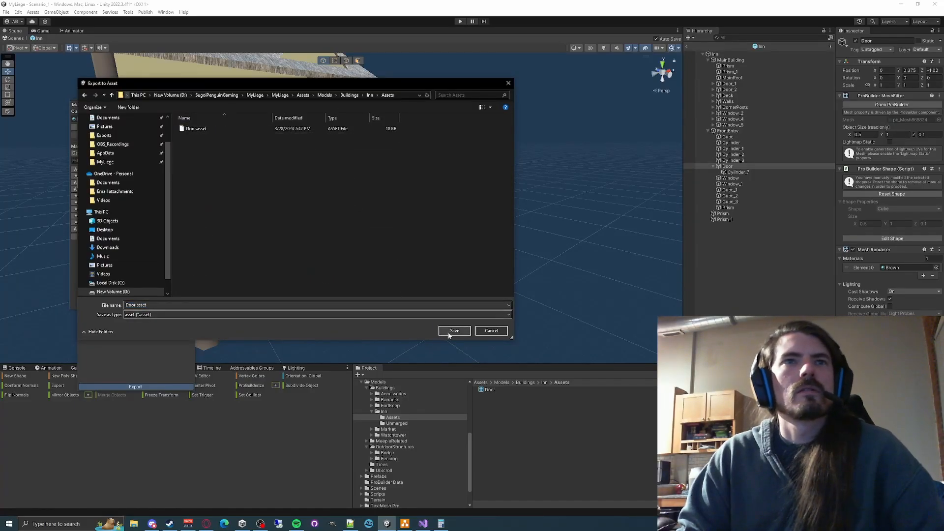
pyautogui.click(222, 128)
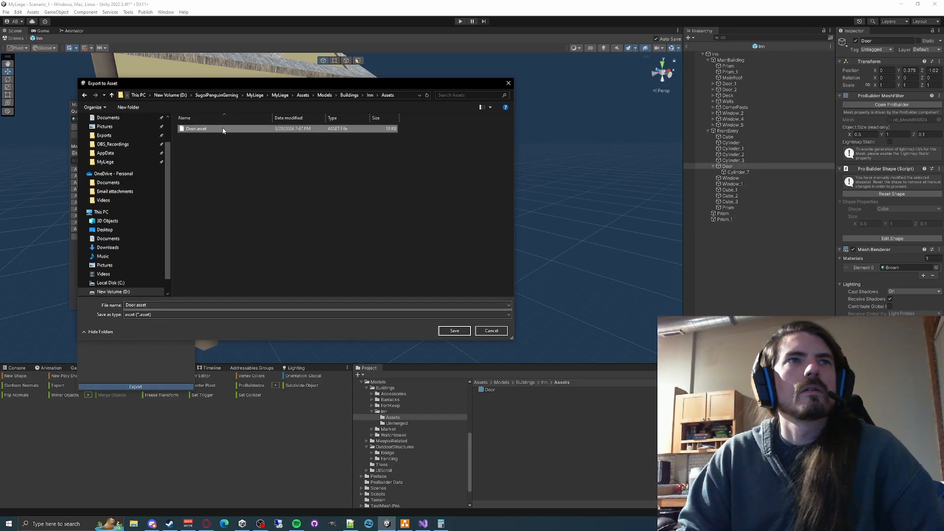
pyautogui.press('Delete')
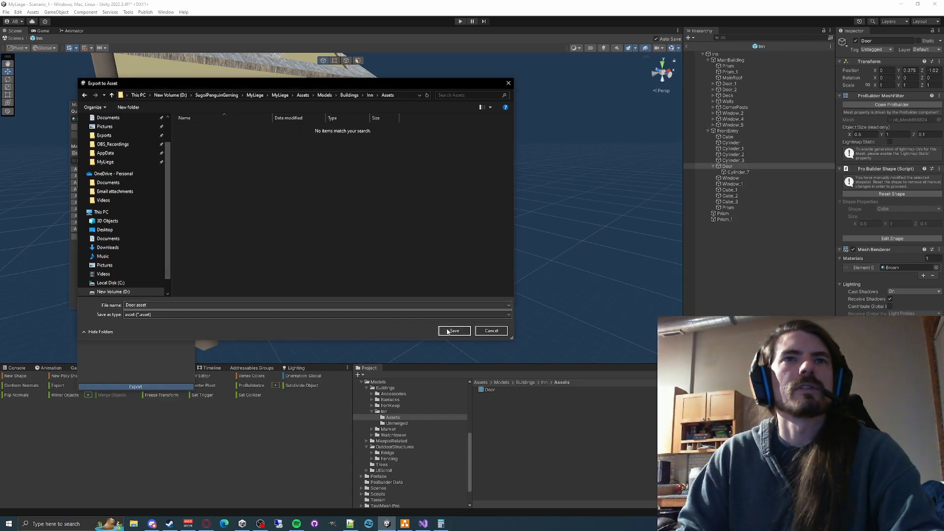
# - Try to save the Door export as Door.asset with replacement of the existing file, and close the export options
pyautogui.click(453, 331)
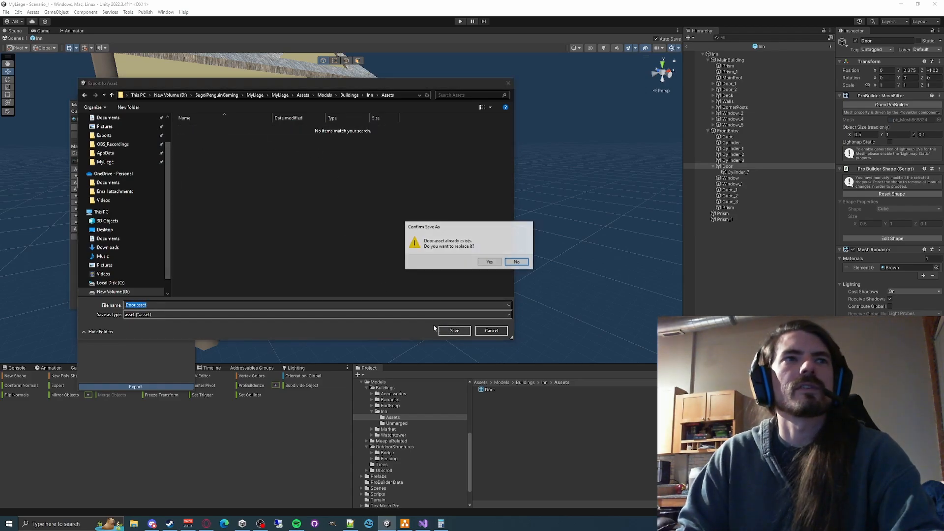
pyautogui.click(489, 262)
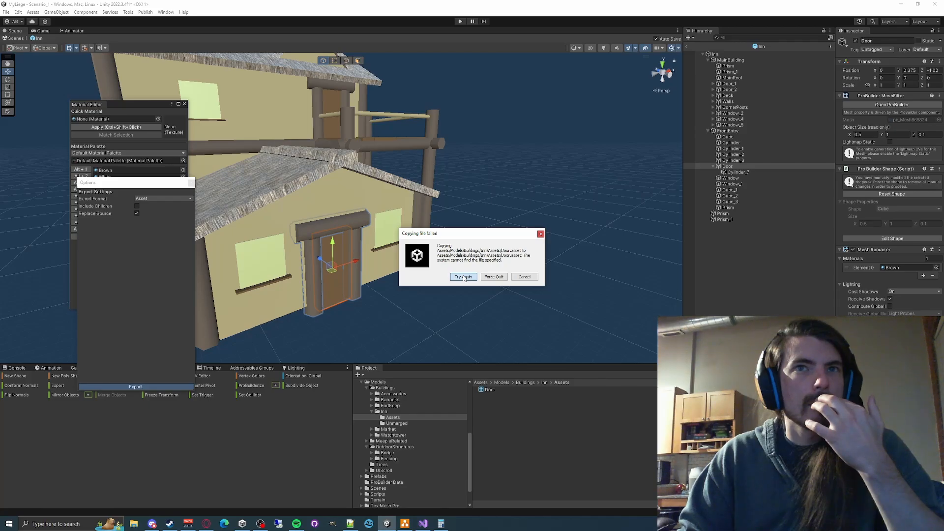
pyautogui.click(522, 278)
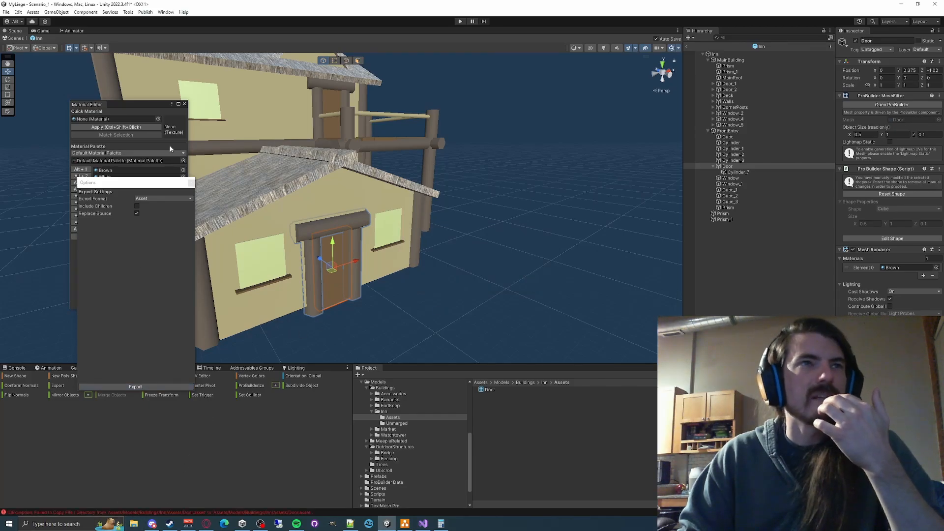
pyautogui.click(191, 182)
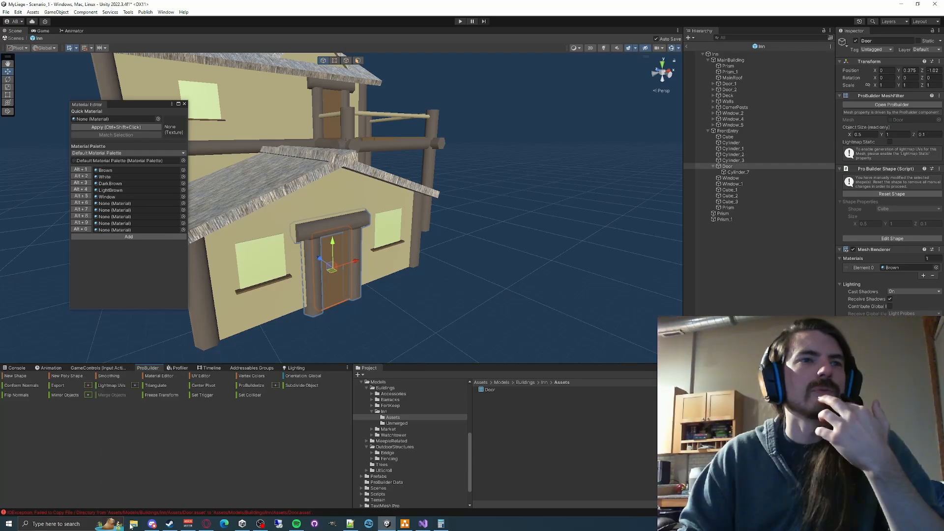
# - Switch to File Explorer and delete Door.asset.meta from the Inn's Assets folder
pyautogui.click(133, 524)
pyautogui.click(449, 138)
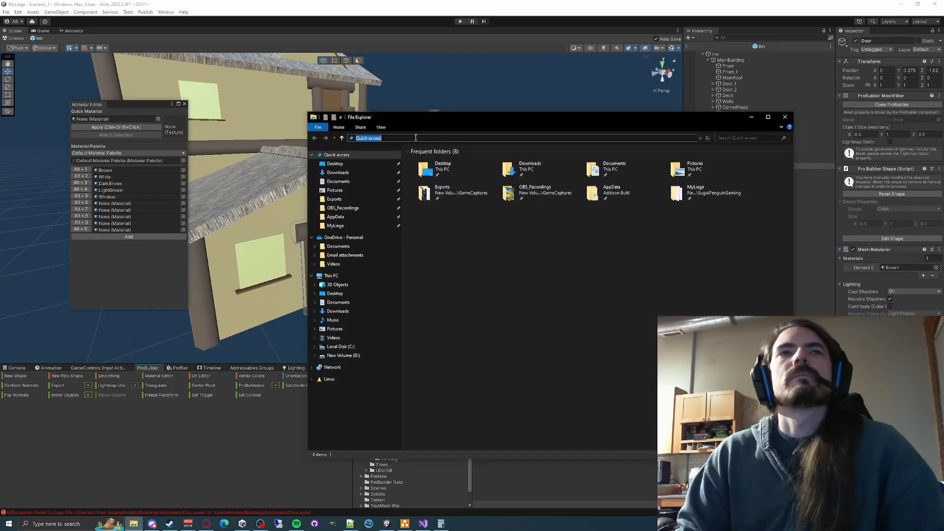
pyautogui.hotkey('ctrl', 'v')
pyautogui.press('Return')
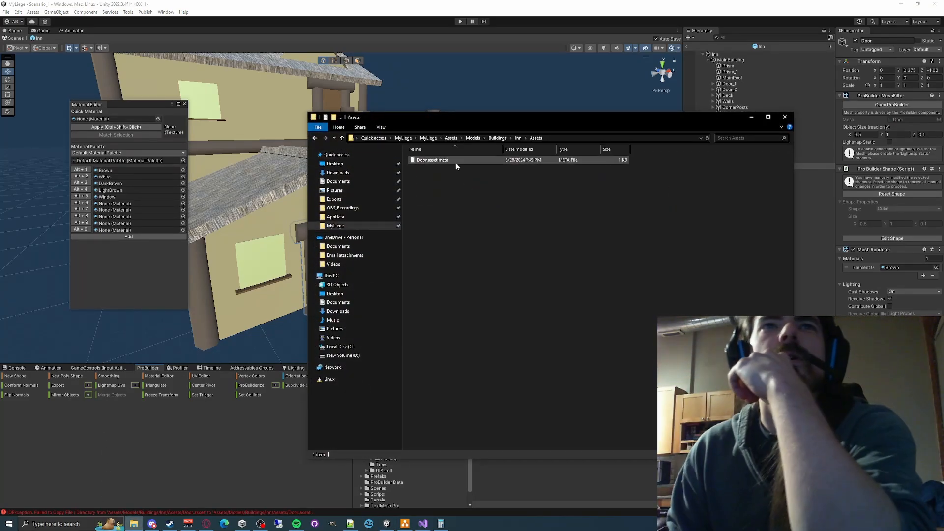
pyautogui.click(472, 160)
pyautogui.press('Delete')
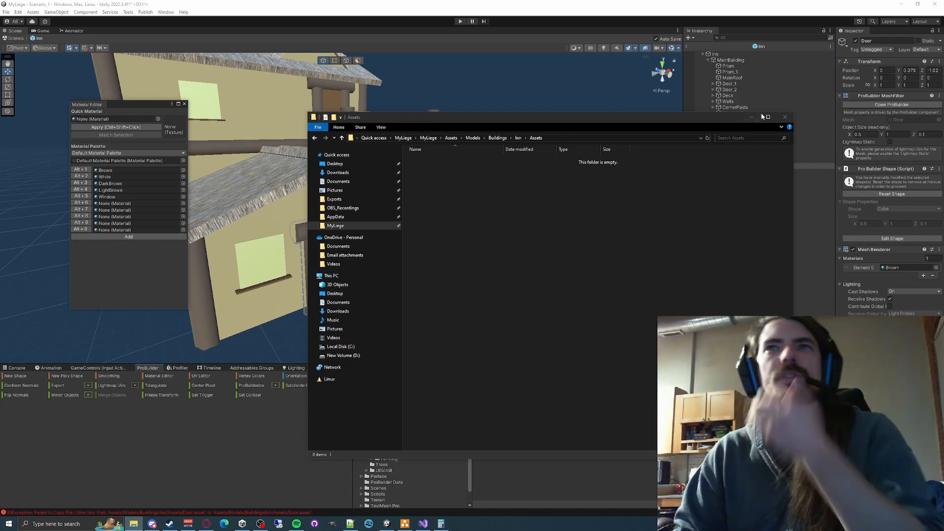
pyautogui.click(784, 117)
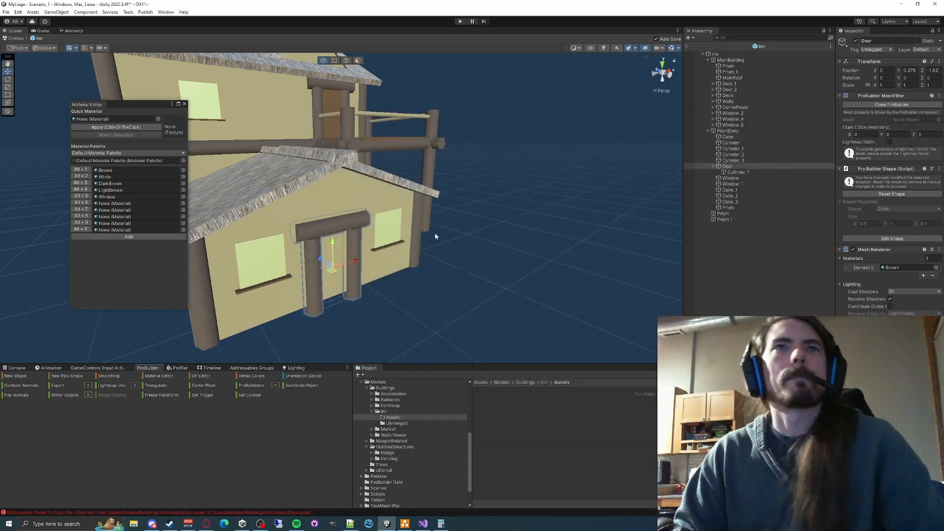
# - Inspect the front entry's Door and its merged frame up close, and clear the Console messages
pyautogui.press('w')
pyautogui.moveTo(444, 313); pyautogui.dragTo(393, 322, button='right')
pyautogui.click(725, 166)
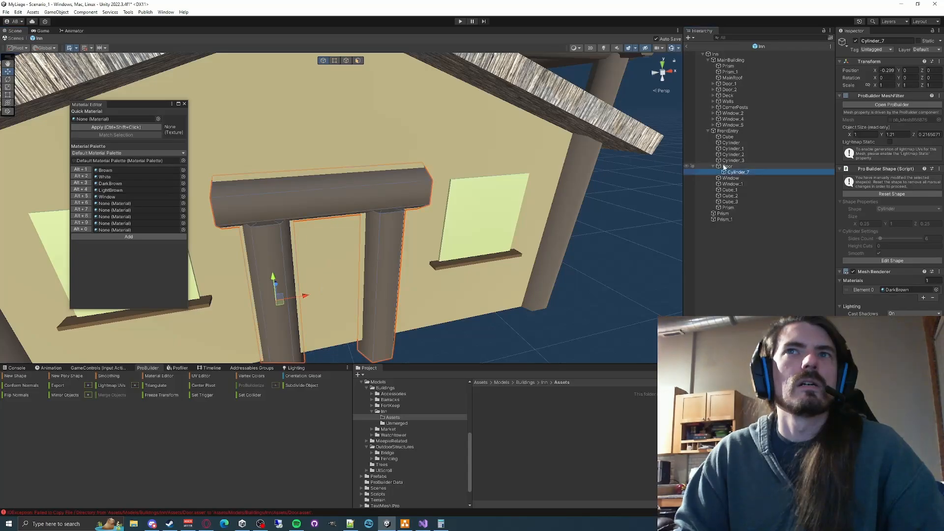
pyautogui.press('s')
pyautogui.press('a')
pyautogui.moveTo(538, 236); pyautogui.dragTo(561, 241, button='right')
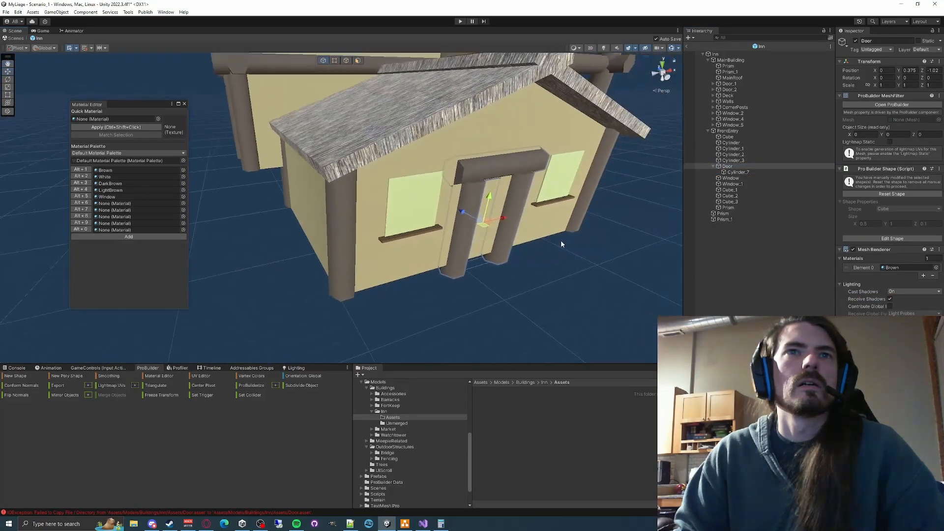
pyautogui.click(15, 368)
pyautogui.click(8, 375)
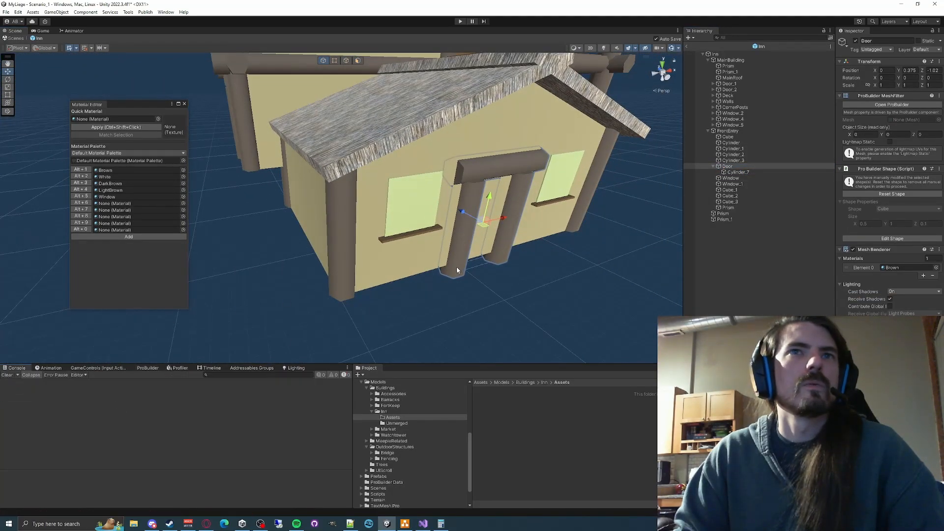
# - Move the front Door outward to Z -1.237 and undo back to its position and mesh before the export attempt
pyautogui.moveTo(458, 214); pyautogui.dragTo(475, 222)
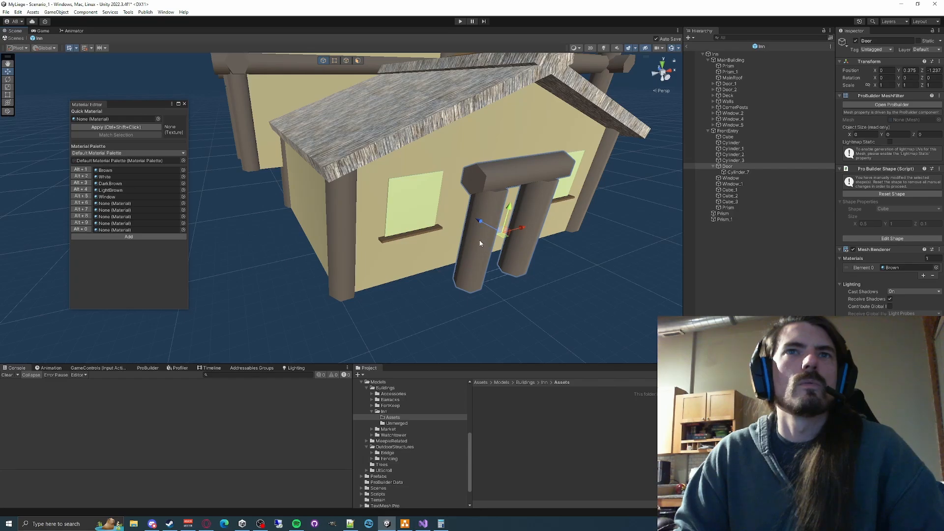
pyautogui.hotkey('ctrl', 'z')
pyautogui.moveTo(537, 288); pyautogui.dragTo(450, 300, button='right')
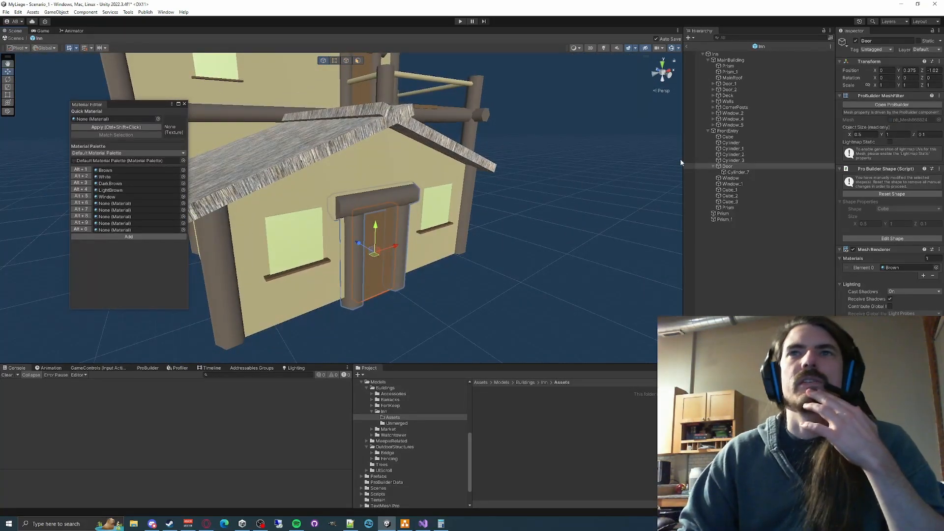
# - Export the front entry's Door as Door.asset into Models/Buildings/Inn/Assets, with Replace Source enabled and children excluded
pyautogui.click(148, 367)
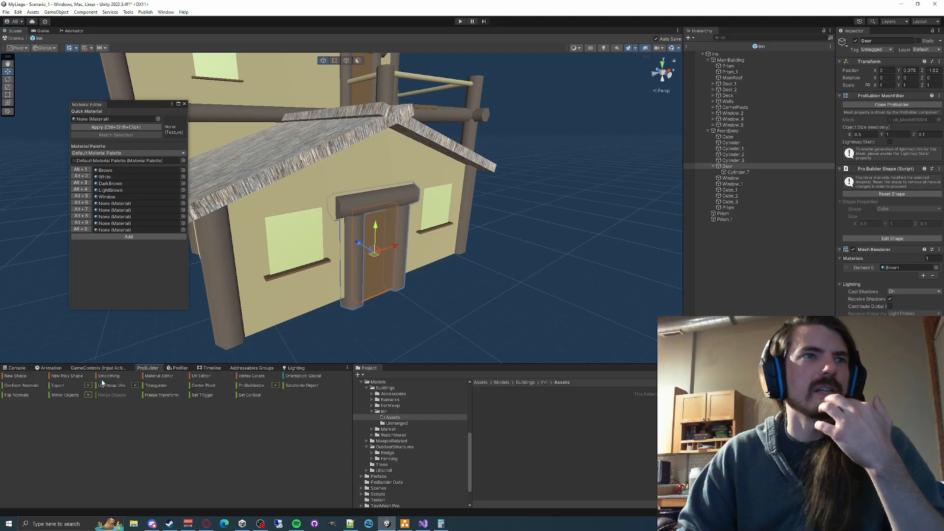
pyautogui.click(87, 385)
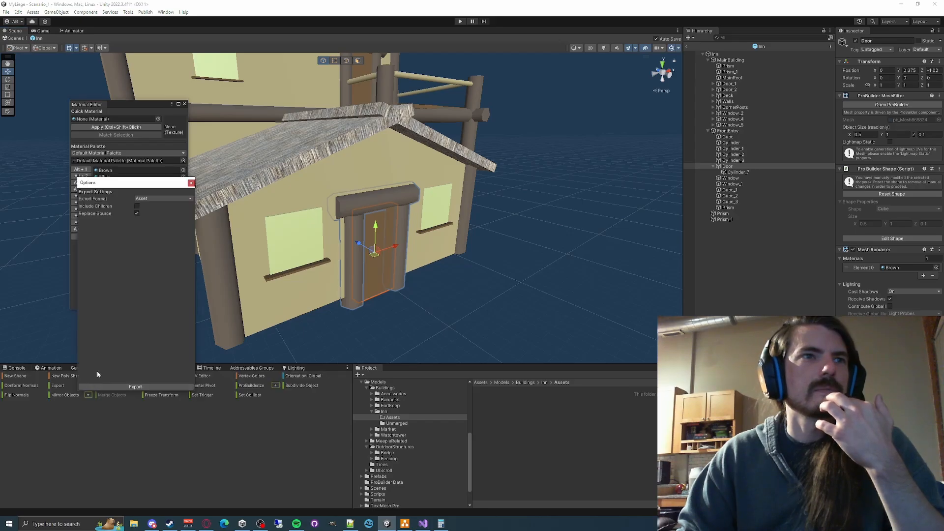
pyautogui.click(150, 386)
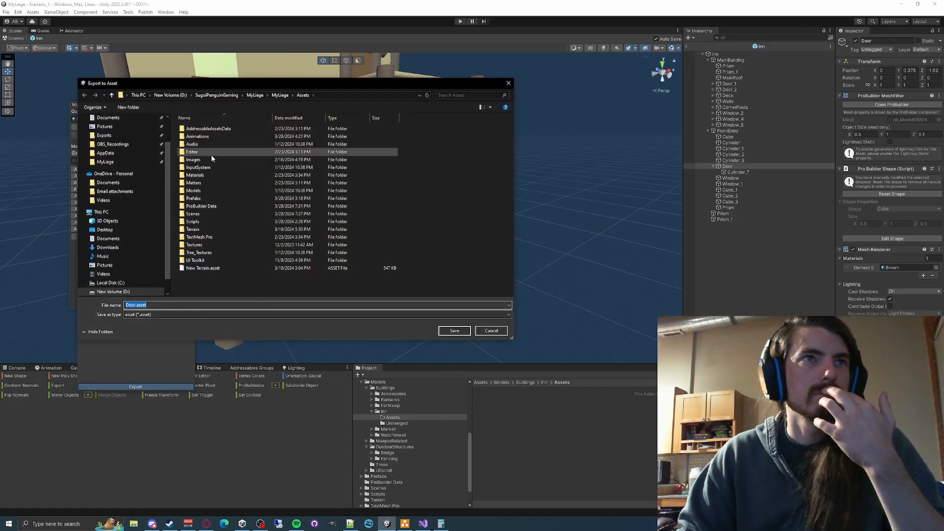
pyautogui.click(344, 95)
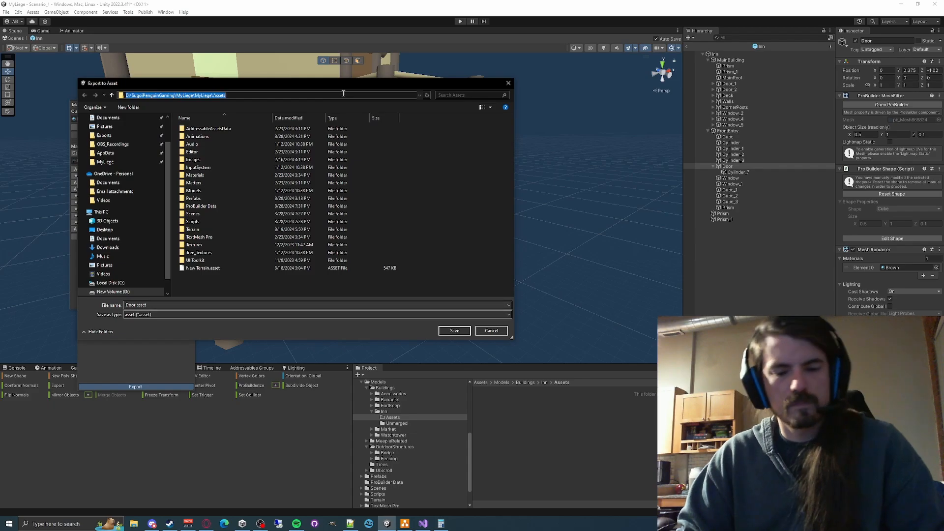
pyautogui.write('D:\\SugoiPenguinGaming\\MyLiege\\MyLiege\\Assets\\Models\\Buildings\\Inn\\Assets')
pyautogui.press('Return')
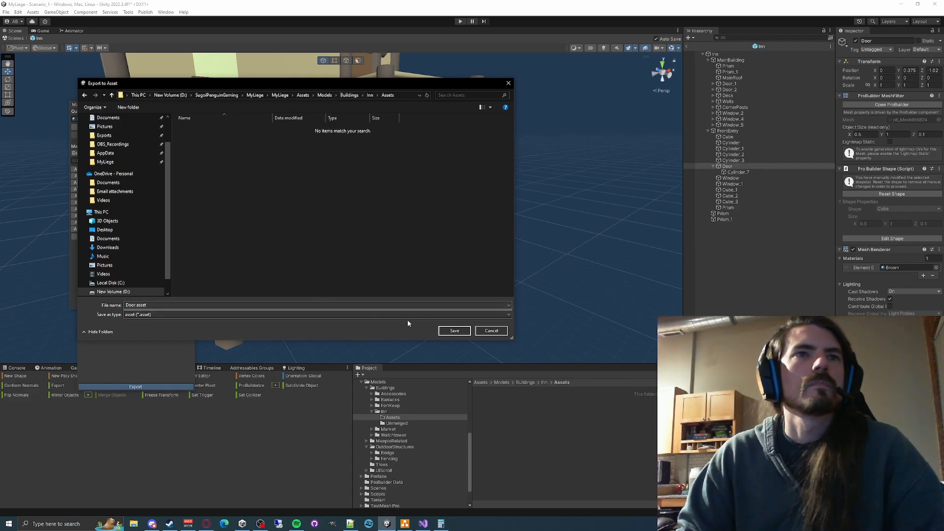
pyautogui.click(453, 330)
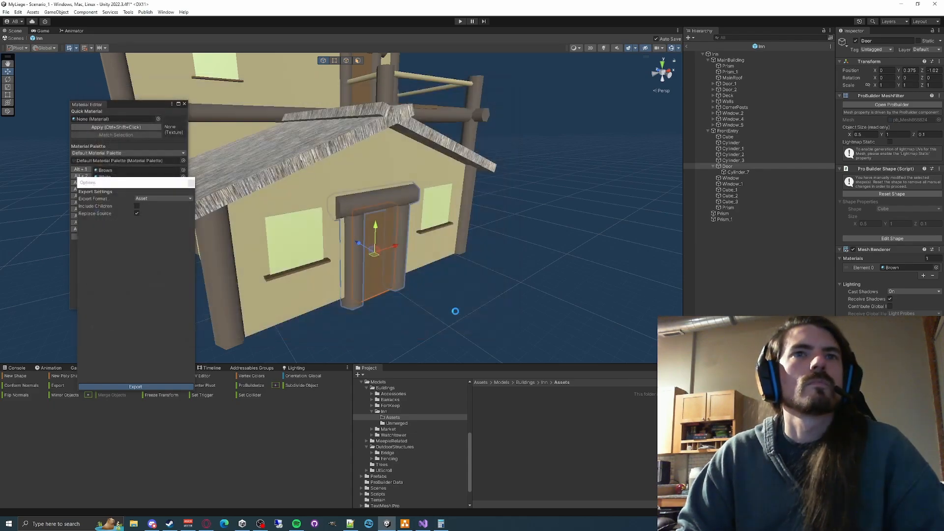
pyautogui.click(730, 172)
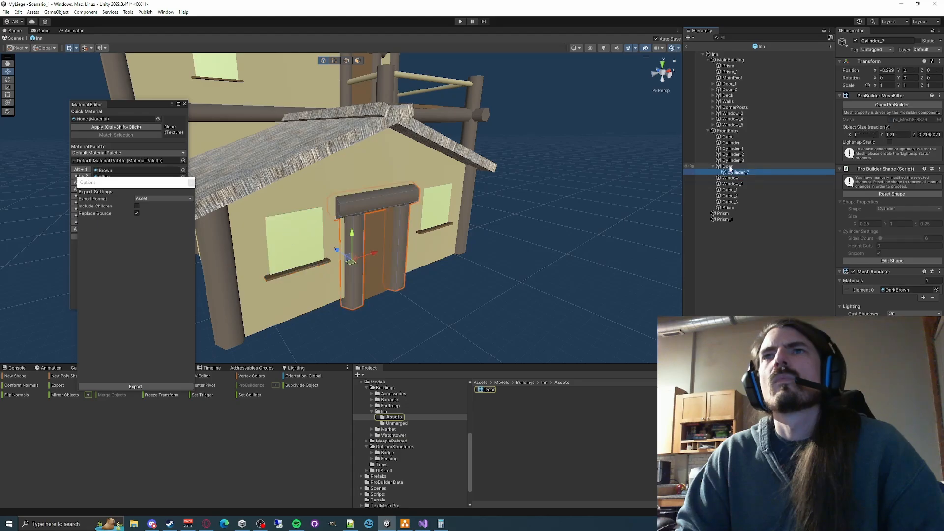
pyautogui.click(730, 166)
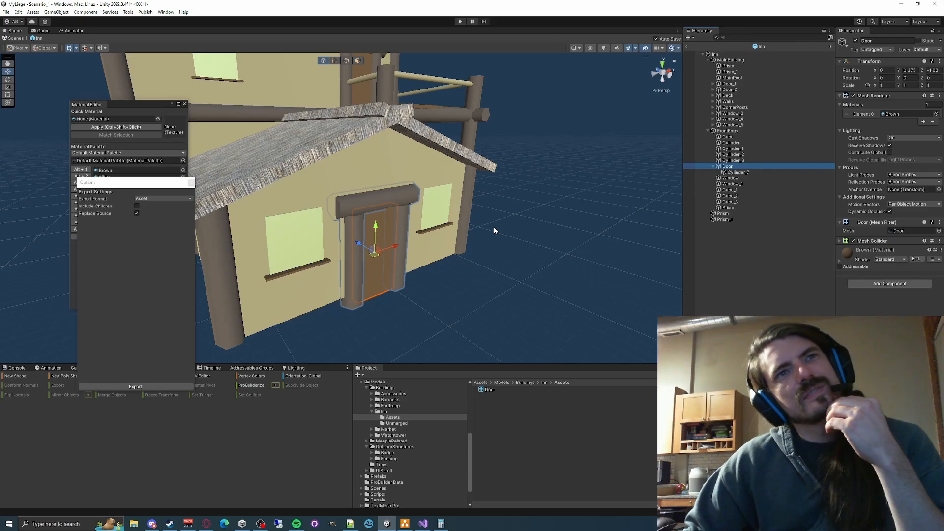
pyautogui.click(751, 173)
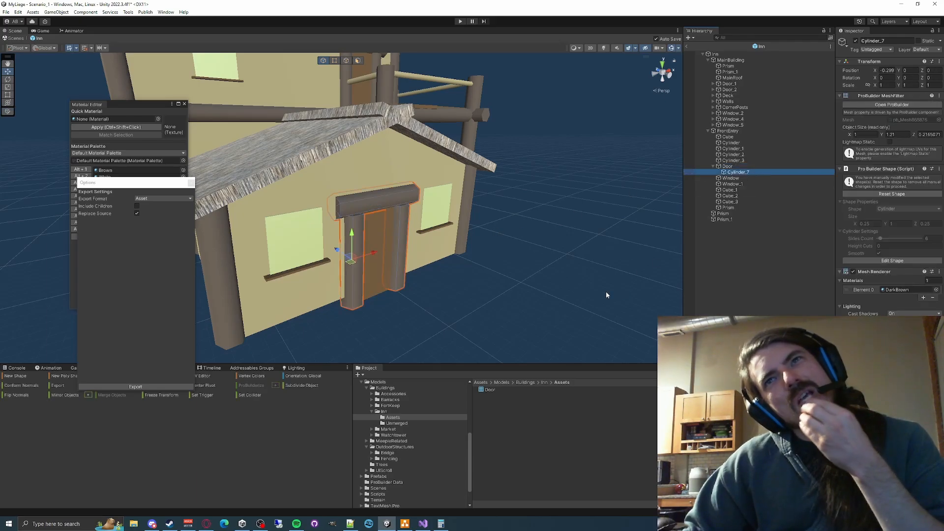
pyautogui.click(111, 386)
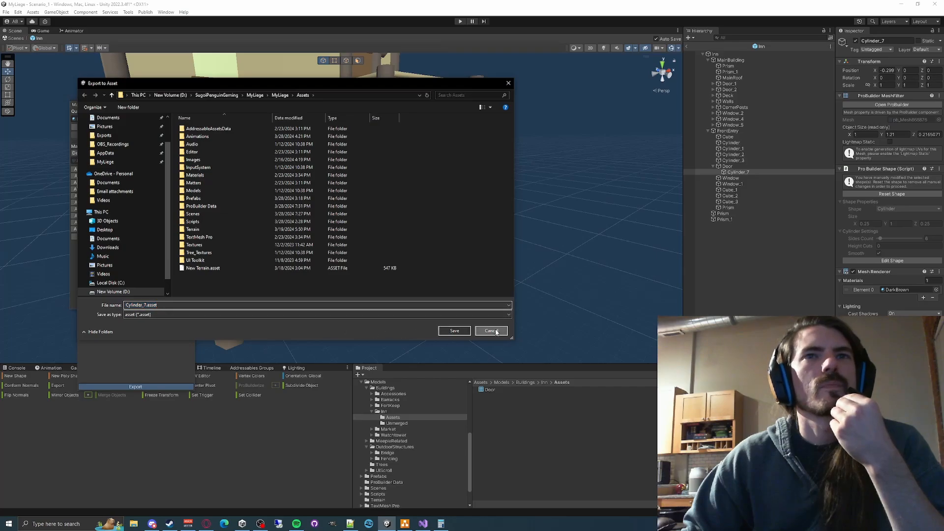
pyautogui.click(491, 330)
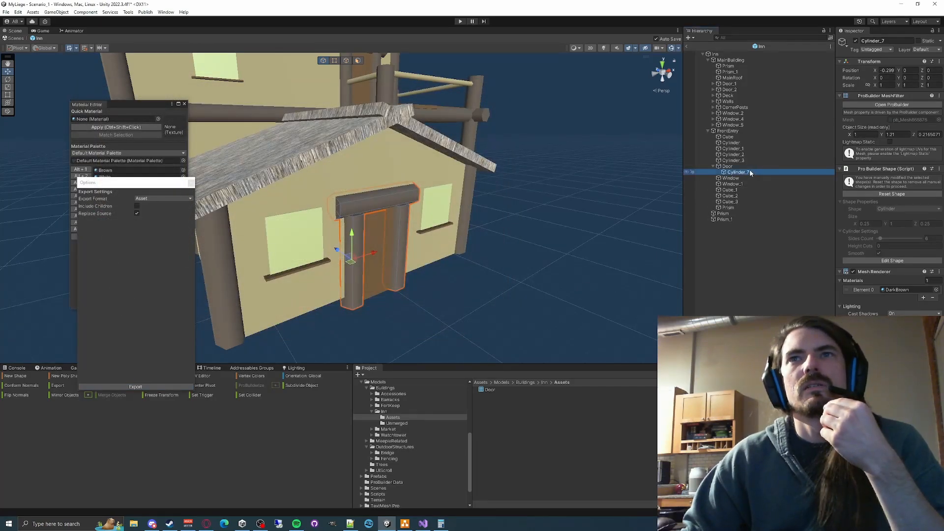
# - Rename the Door's merged frame DoorFrame, move it up into FrontEntry and make Door its child
pyautogui.click(750, 172)
pyautogui.write('D')
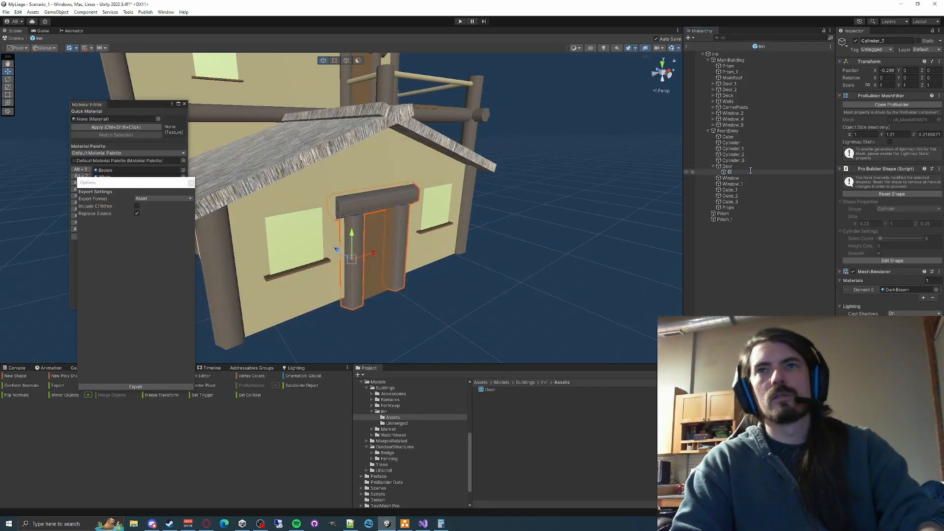
pyautogui.write('oorFrame')
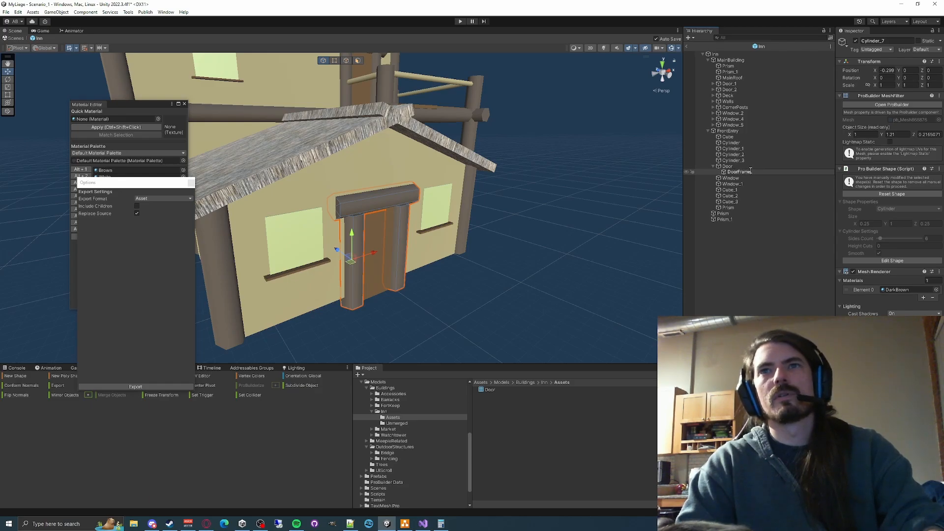
pyautogui.press('Return')
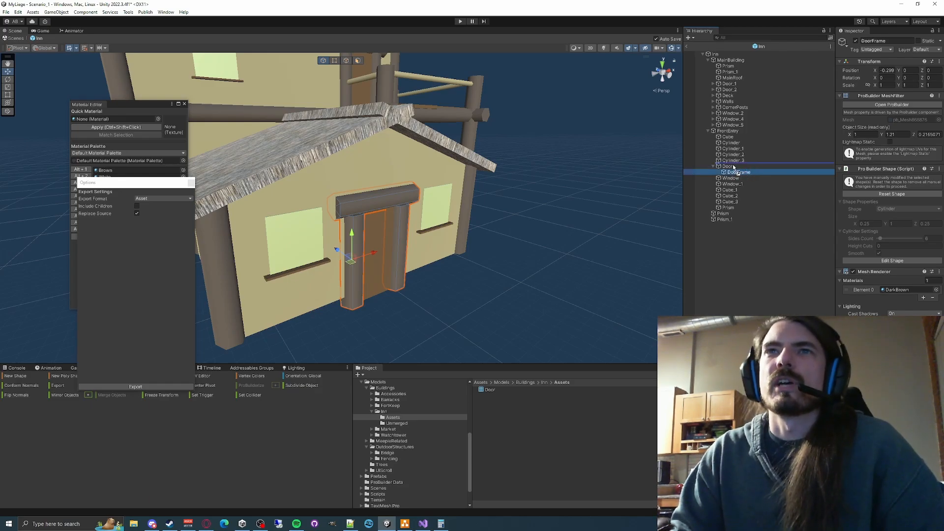
pyautogui.moveTo(733, 165); pyautogui.dragTo(741, 167)
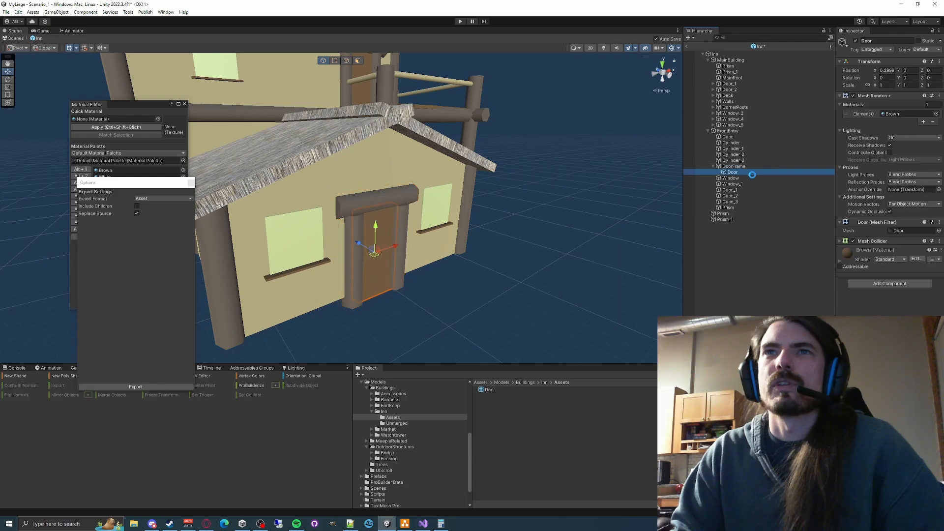
# - Try rotating the front Door about its vertical axis, undo it, and nest Door under DoorFrame again
pyautogui.press('e')
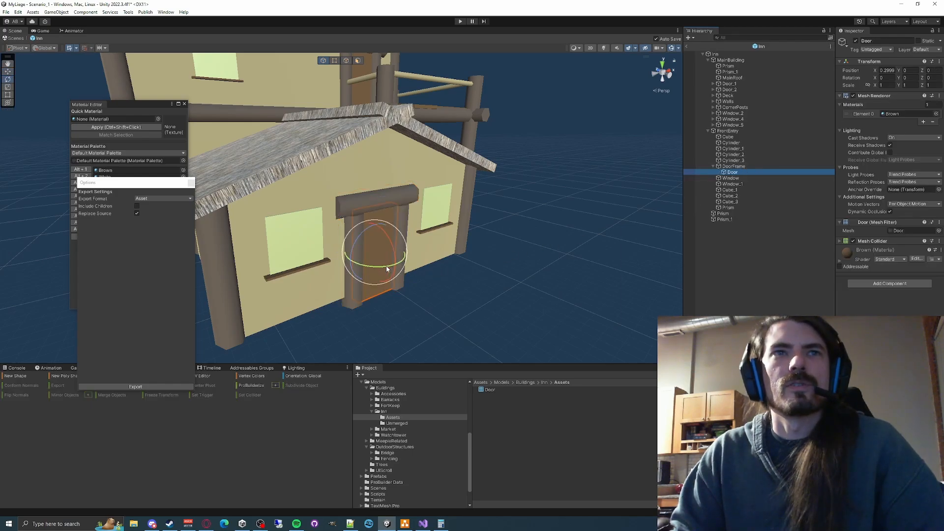
pyautogui.moveTo(385, 266); pyautogui.dragTo(390, 284)
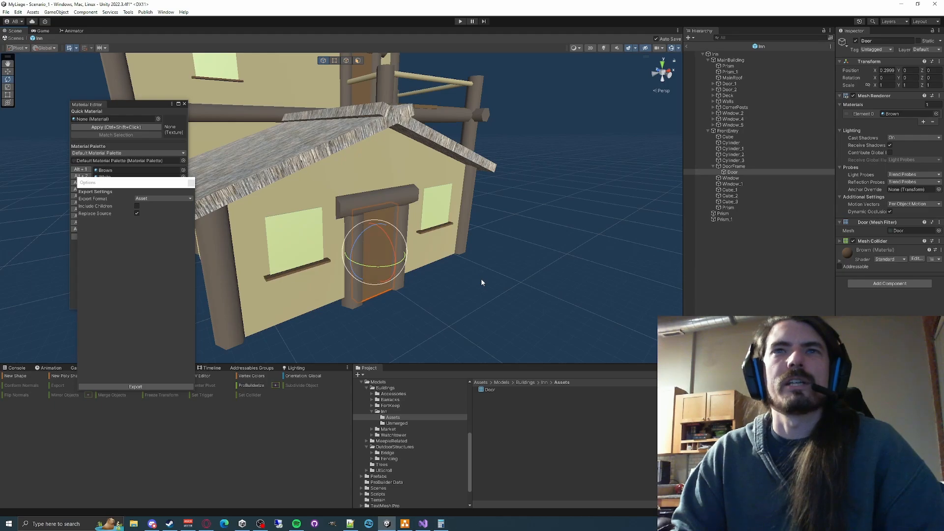
pyautogui.hotkey('ctrl', 'z')
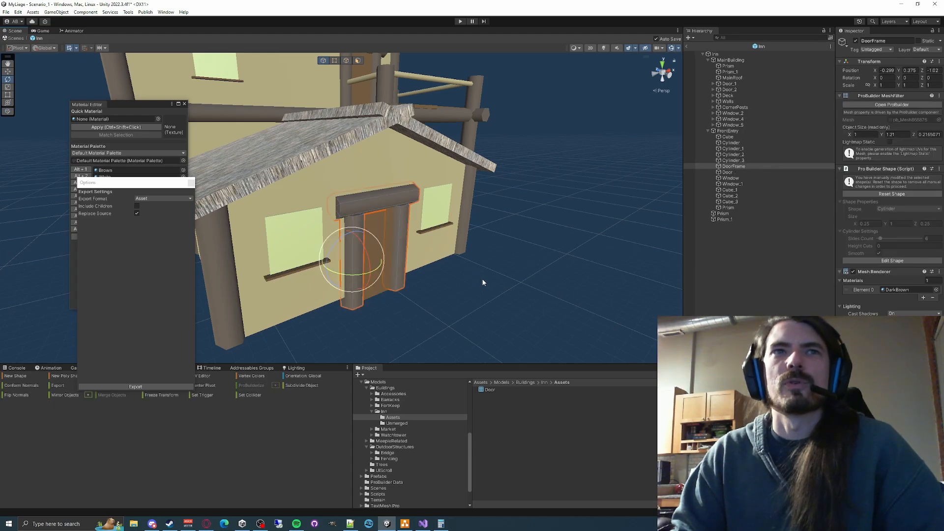
pyautogui.click(729, 173)
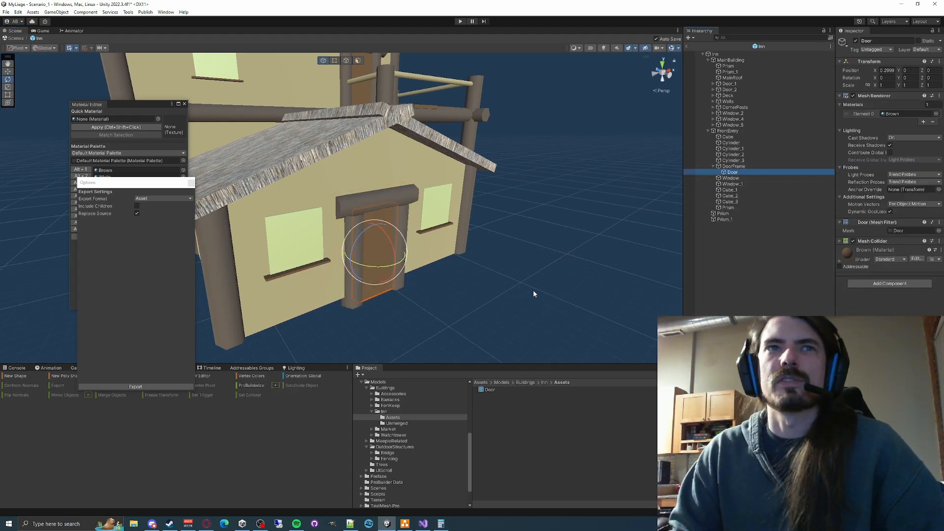
pyautogui.press('w')
pyautogui.moveTo(544, 288); pyautogui.dragTo(494, 297, button='right')
pyautogui.press('d')
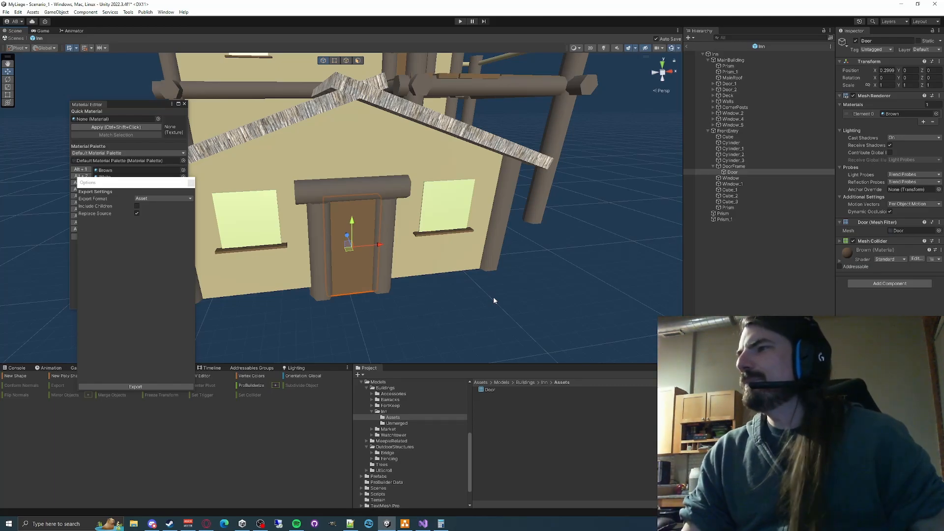
pyautogui.click(552, 322)
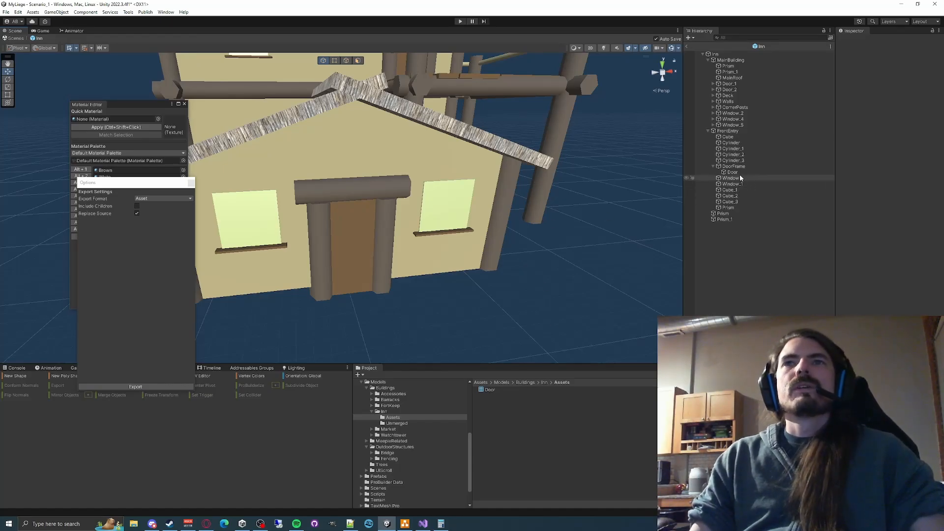
# - Export DoorFrame as DoorFrame.asset into the Inn's Assets folder, replacing its source mesh
pyautogui.click(735, 166)
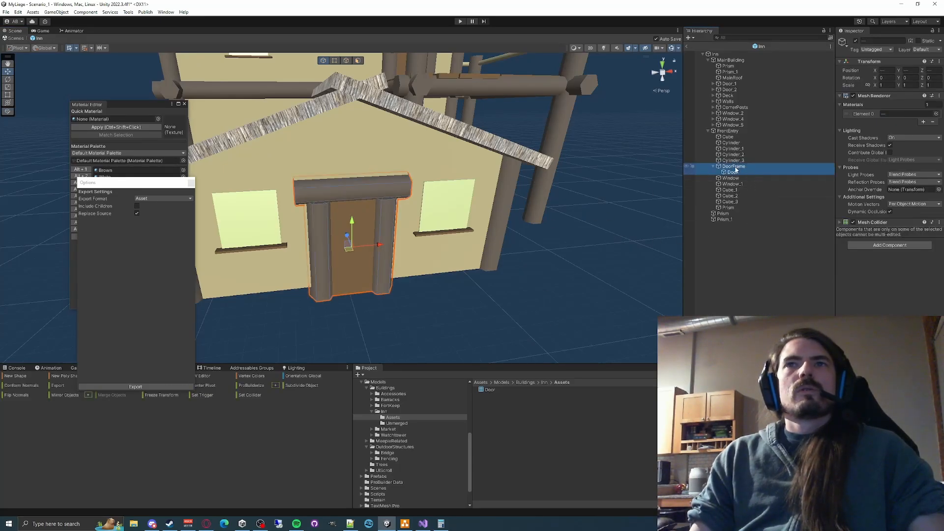
pyautogui.click(731, 167)
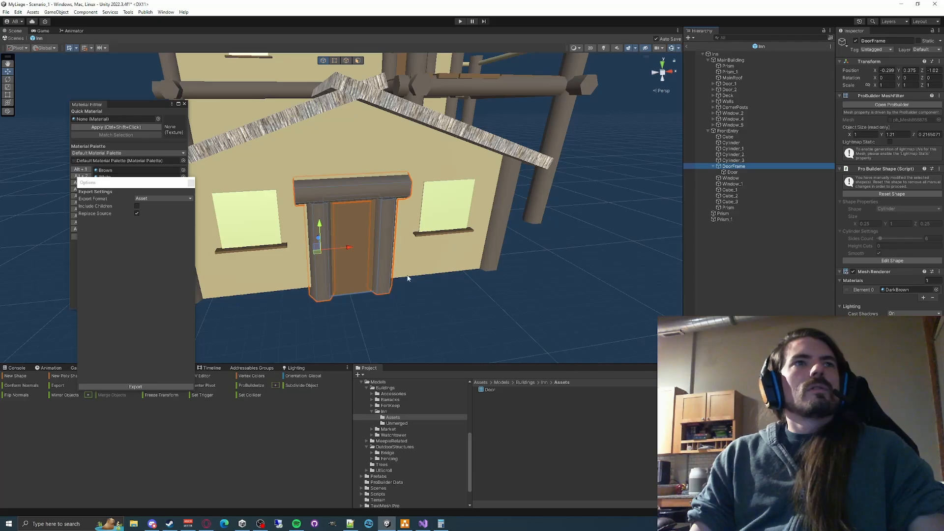
pyautogui.click(111, 387)
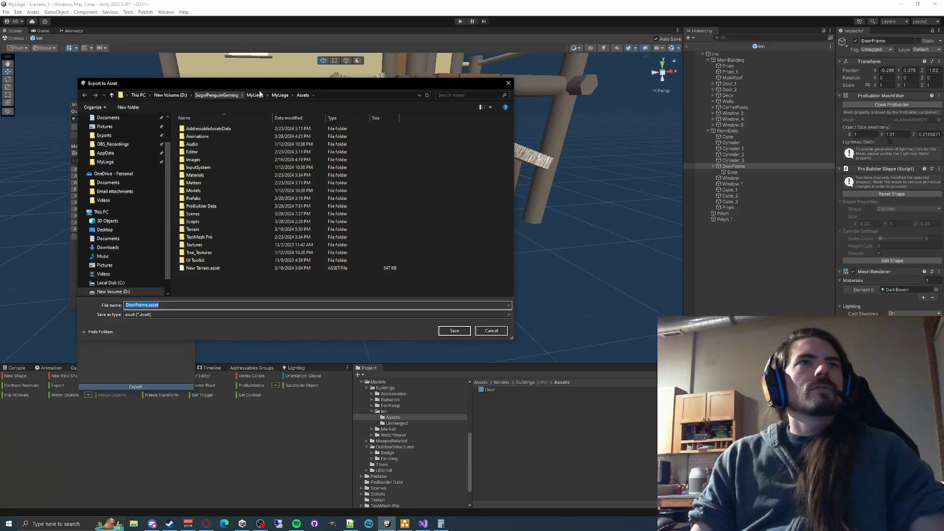
pyautogui.click(333, 98)
pyautogui.write('D:\\SugoiPenguinGaming\\MyLiege\\MyLiege\\Assets\\Models\\Buildings\\Inn\\Assets')
pyautogui.press('Return')
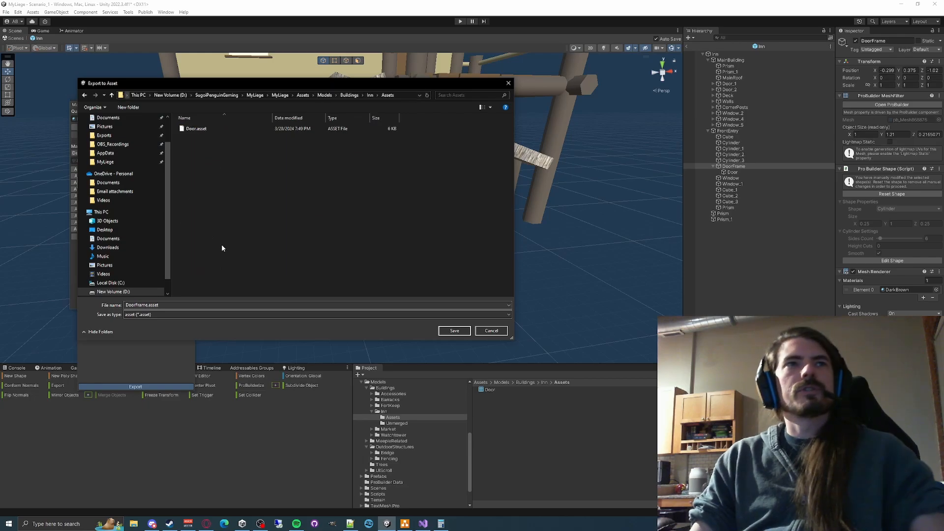
pyautogui.click(455, 333)
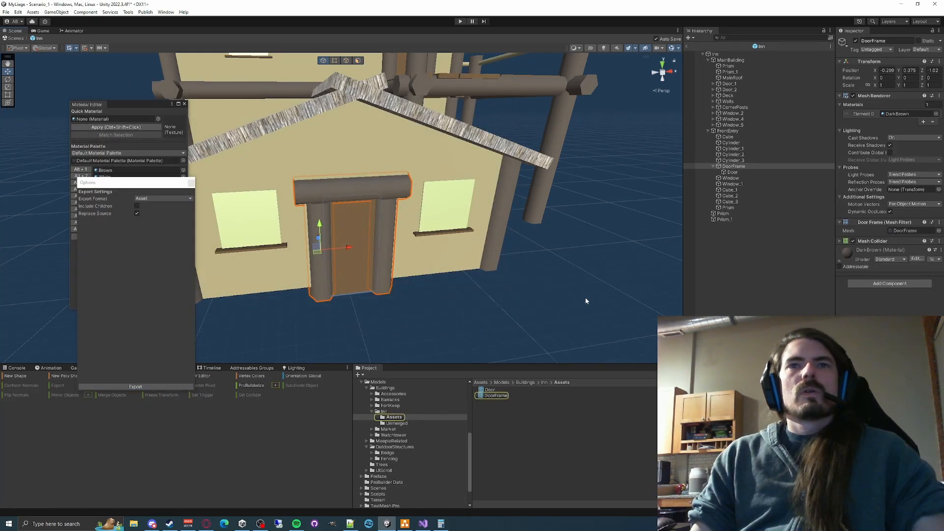
# - Duplicate the front entry's DoorFrame with its Door twice
pyautogui.click(734, 166)
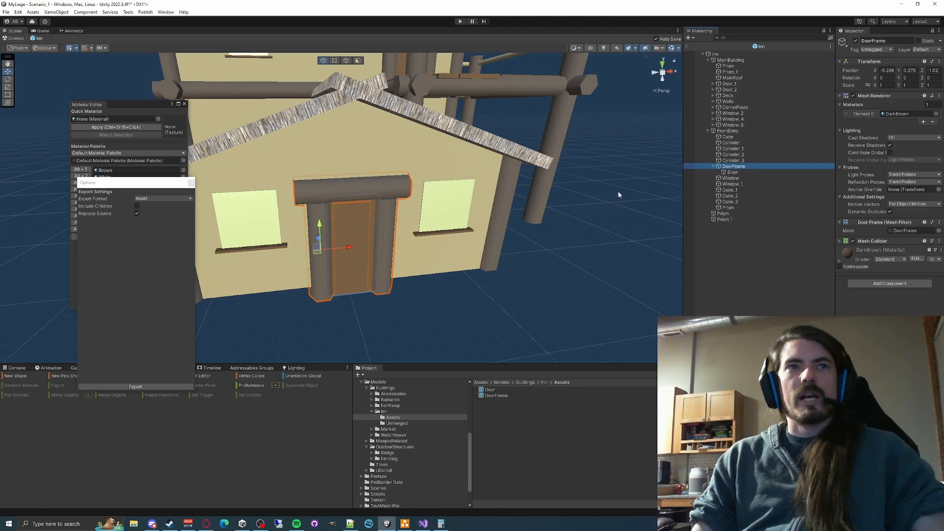
pyautogui.hotkey('ctrl', 'd')
pyautogui.hotkey('ctrl', 'd')
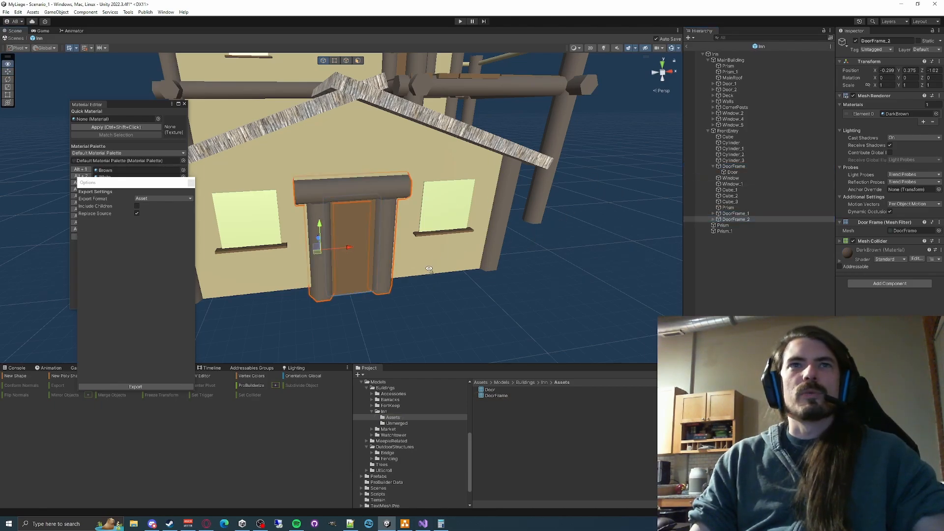
# - Delete the old Door_1 and Door_2 from MainBuilding
pyautogui.moveTo(430, 269); pyautogui.dragTo(524, 221, button='right')
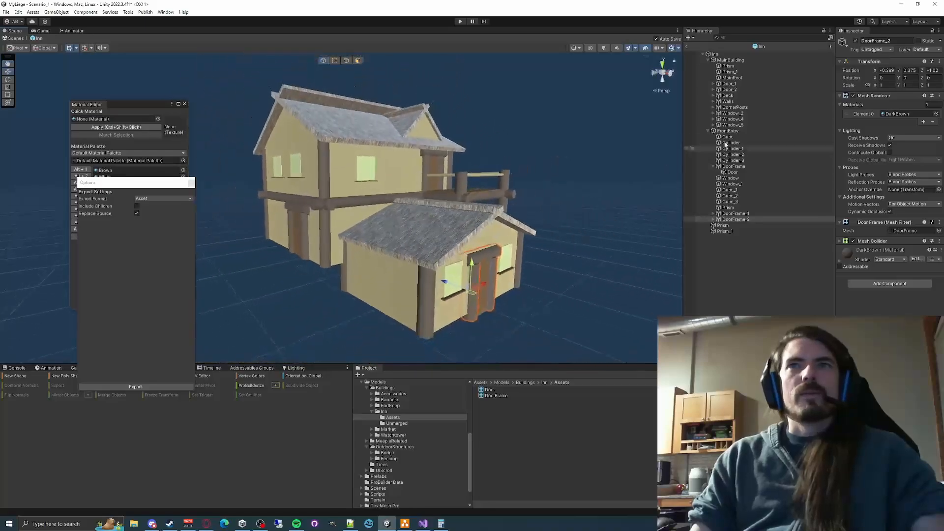
pyautogui.click(729, 84)
pyautogui.keyDown('ctrl'); pyautogui.click(731, 90); pyautogui.keyUp('ctrl')
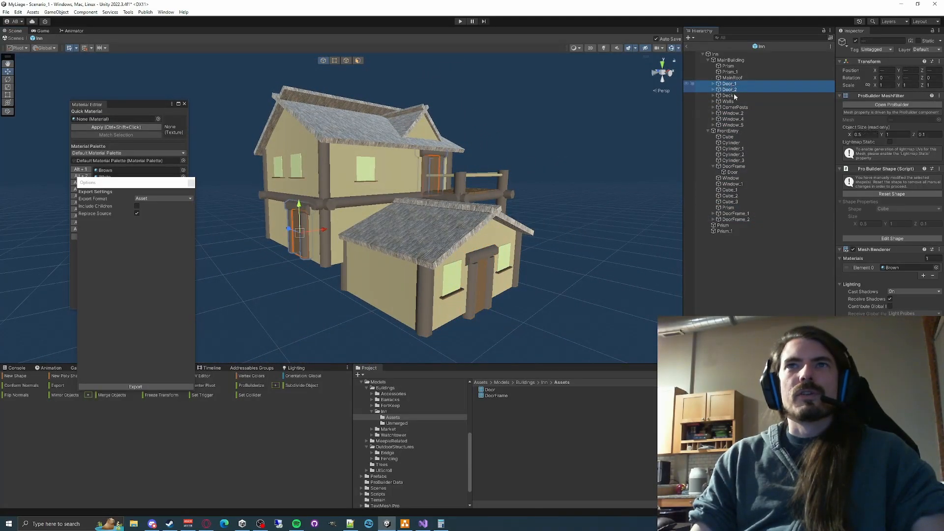
pyautogui.press('Delete')
# - Move the first DoorFrame duplicate beside the main building's side wall at about X -2.149, Z 2.227 and set its Y rotation to 90
pyautogui.click(735, 202)
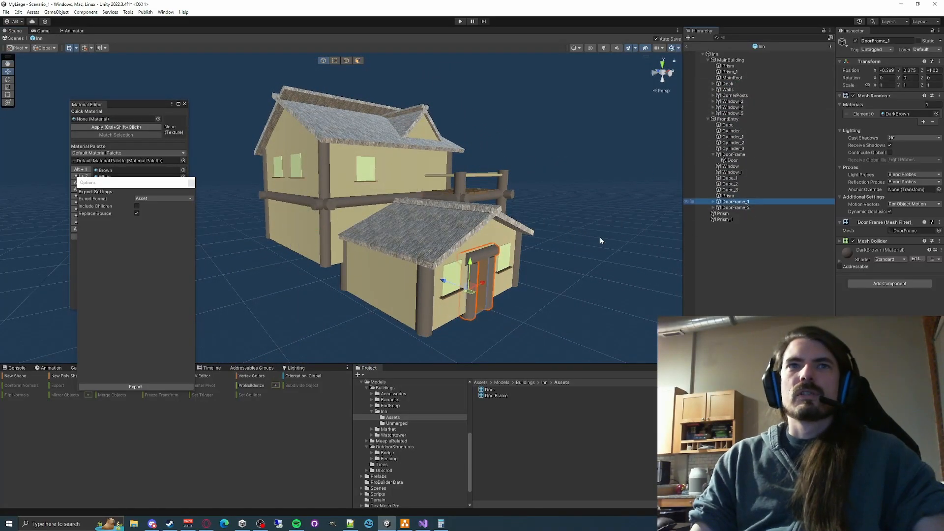
pyautogui.moveTo(458, 291); pyautogui.dragTo(289, 264)
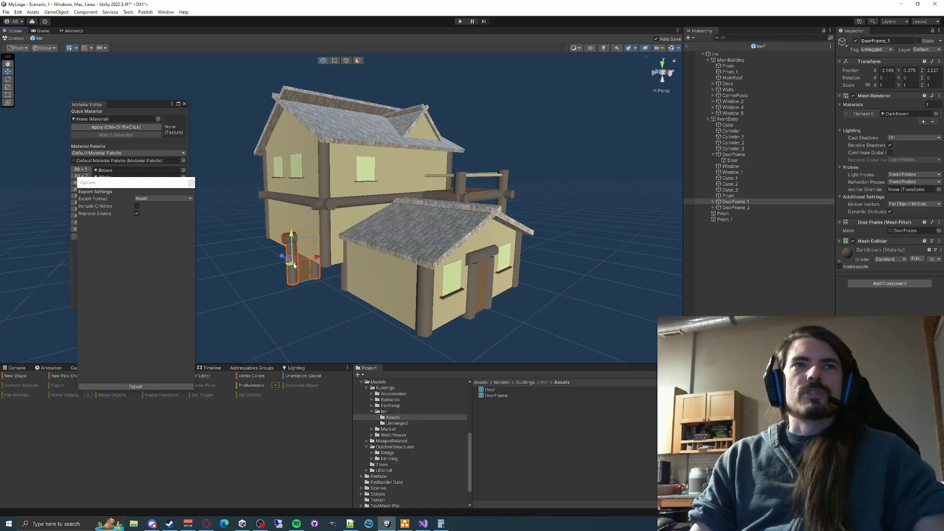
pyautogui.moveTo(324, 270); pyautogui.dragTo(367, 241, button='right')
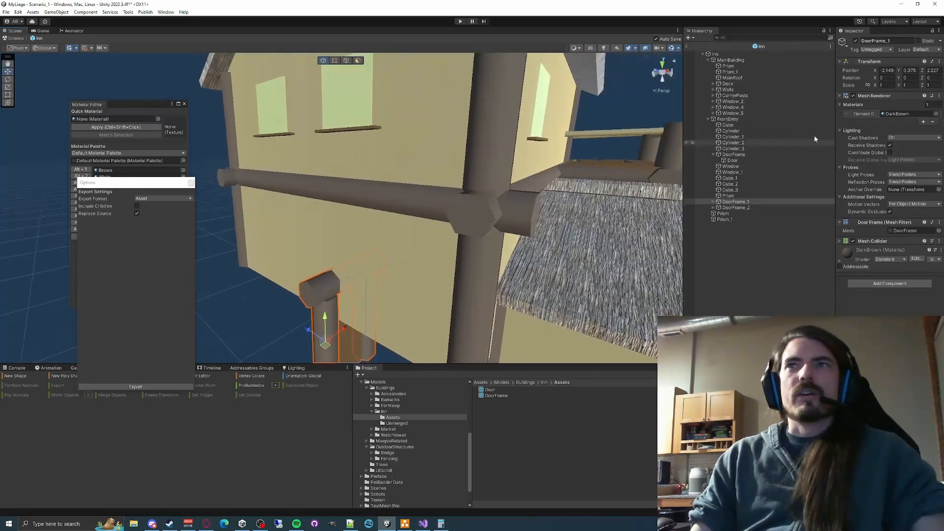
pyautogui.write('90')
pyautogui.press('Return')
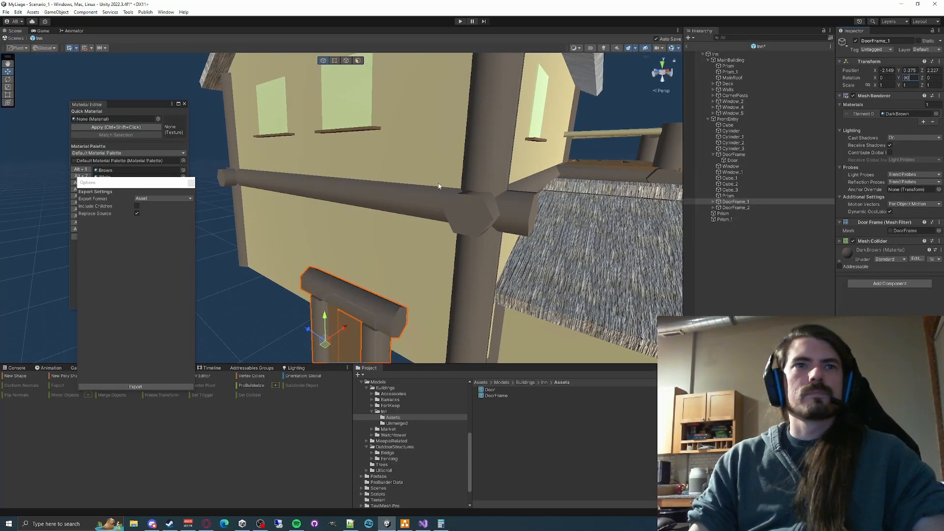
# - Move the second DoorFrame duplicate up to the balcony on the main building's upper floor, at about X 0.942, Y 2.406, Z 0.922
pyautogui.moveTo(304, 280); pyautogui.dragTo(417, 264, button='right')
pyautogui.moveTo(414, 252); pyautogui.dragTo(354, 172)
pyautogui.click(735, 207)
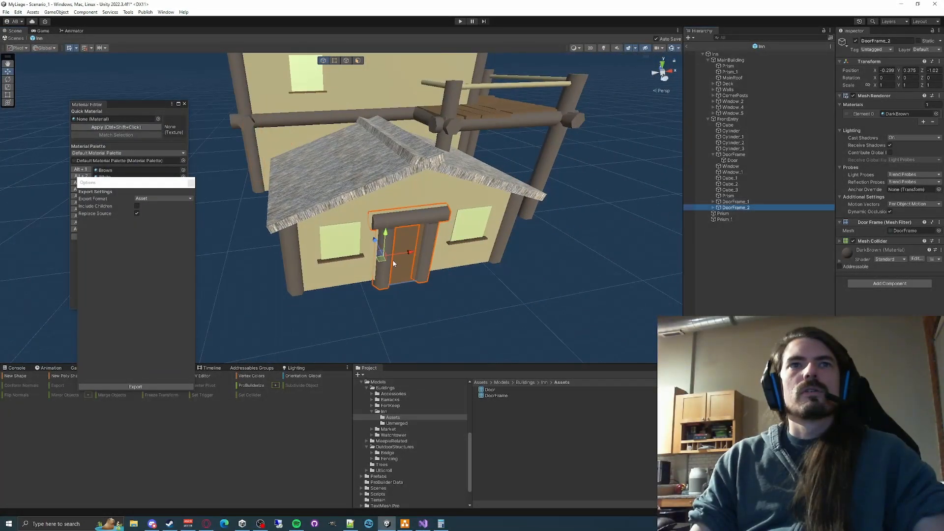
pyautogui.moveTo(385, 236); pyautogui.dragTo(346, 90)
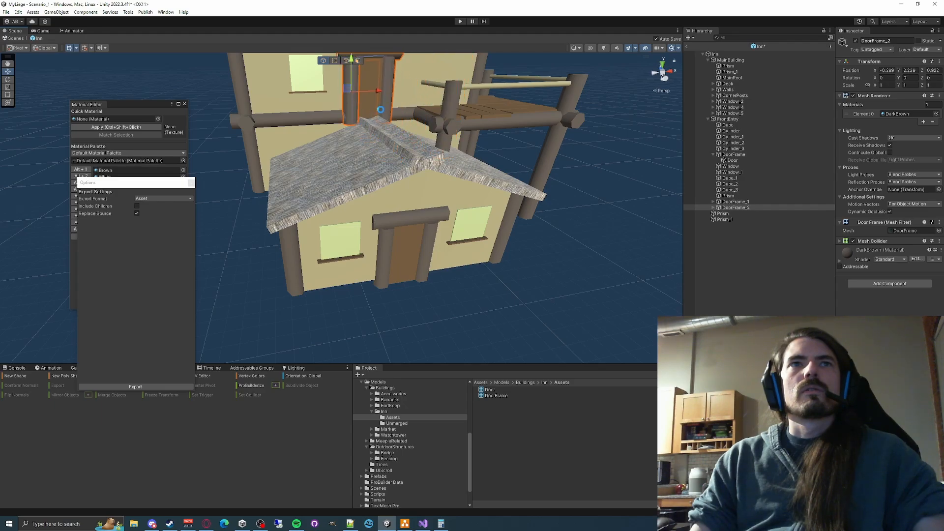
pyautogui.press('w')
pyautogui.moveTo(381, 110); pyautogui.dragTo(319, 126, button='right')
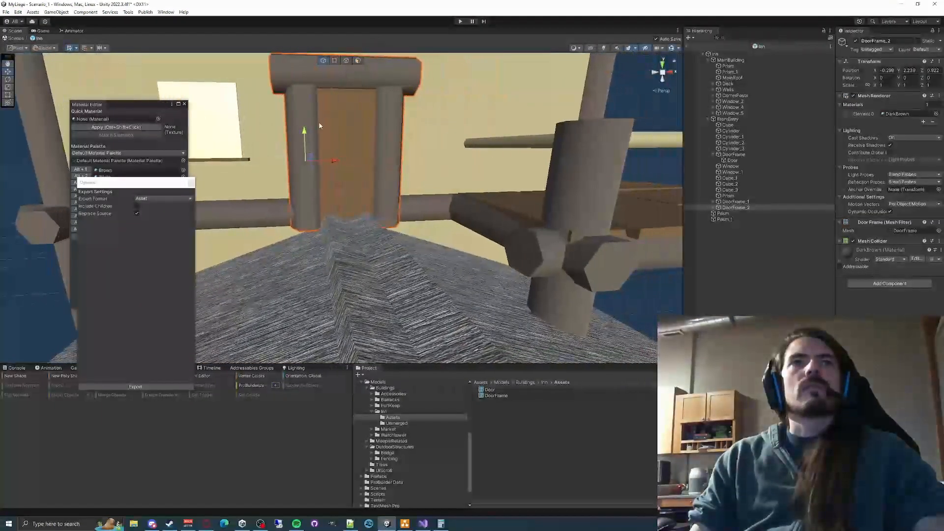
pyautogui.moveTo(304, 132); pyautogui.dragTo(304, 109)
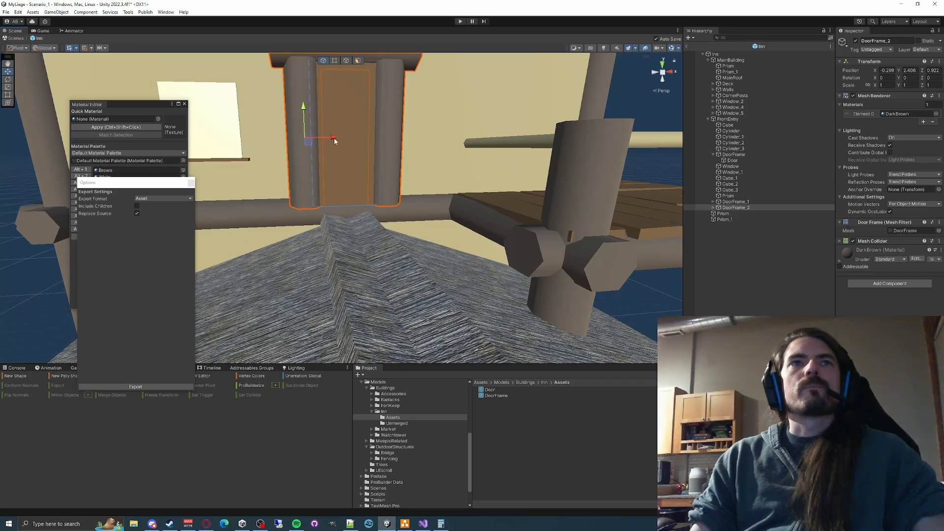
pyautogui.moveTo(334, 141); pyautogui.dragTo(491, 135)
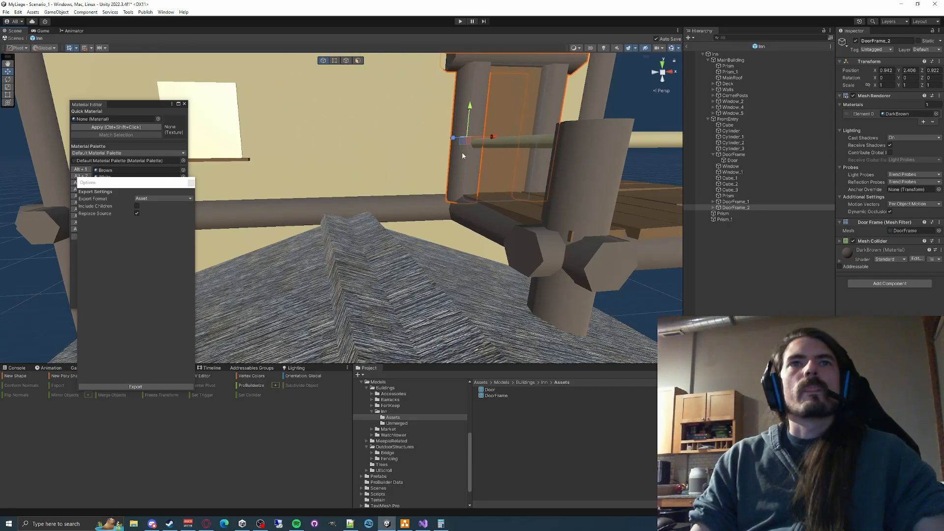
pyautogui.press('s')
pyautogui.moveTo(462, 156); pyautogui.dragTo(511, 251, button='right')
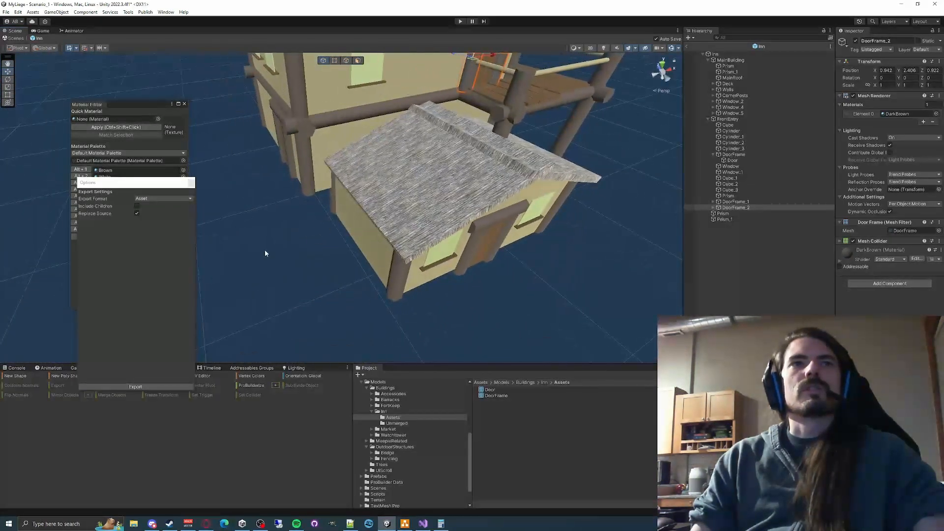
pyautogui.click(264, 250)
# - Merge the main building's front upper window, Window_2, with its child sill cube into one object
pyautogui.moveTo(417, 227); pyautogui.dragTo(485, 217, button='right')
pyautogui.press('w')
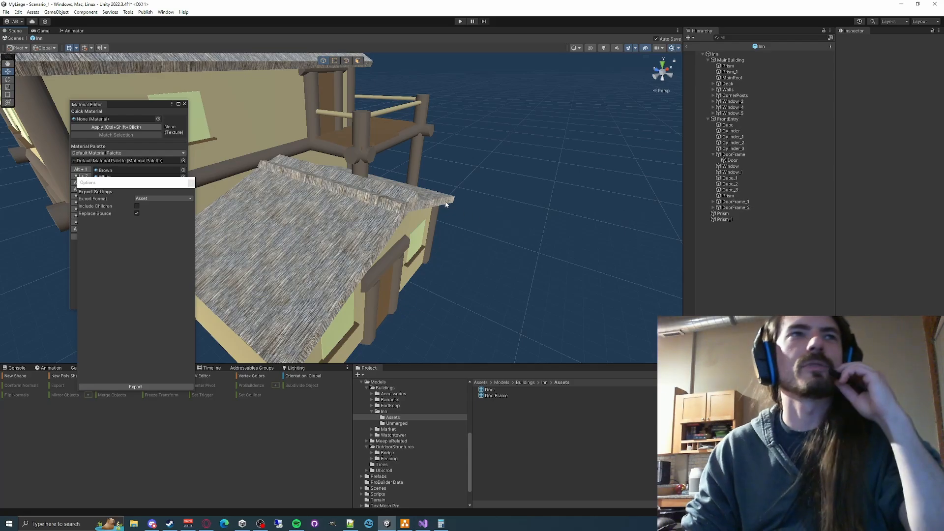
pyautogui.moveTo(476, 189); pyautogui.dragTo(412, 184, button='right')
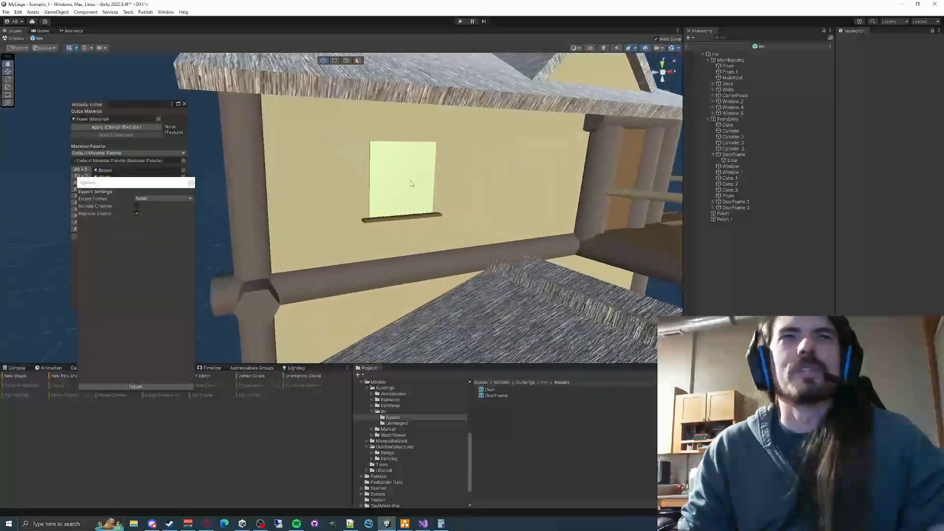
pyautogui.click(412, 184)
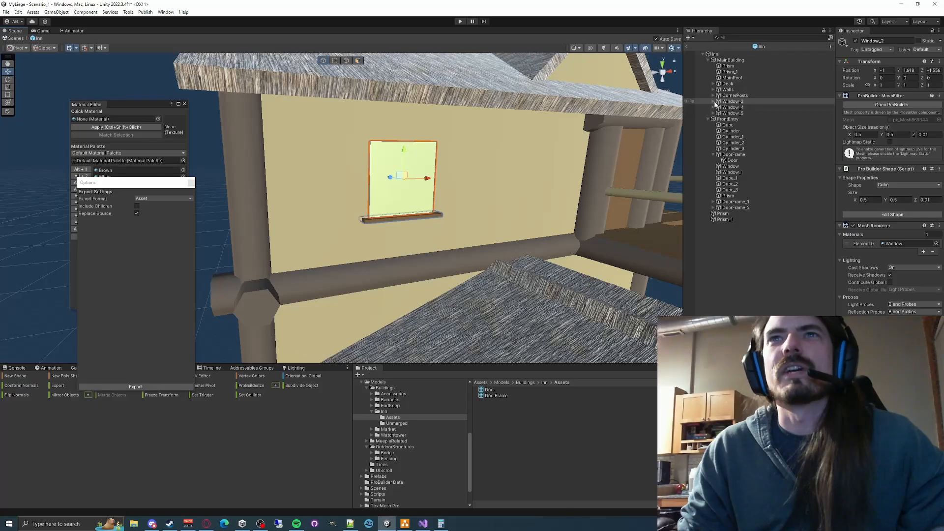
pyautogui.click(714, 102)
pyautogui.keyDown('shift'); pyautogui.click(738, 109); pyautogui.keyUp('shift')
pyautogui.moveTo(519, 177); pyautogui.dragTo(412, 220, button='right')
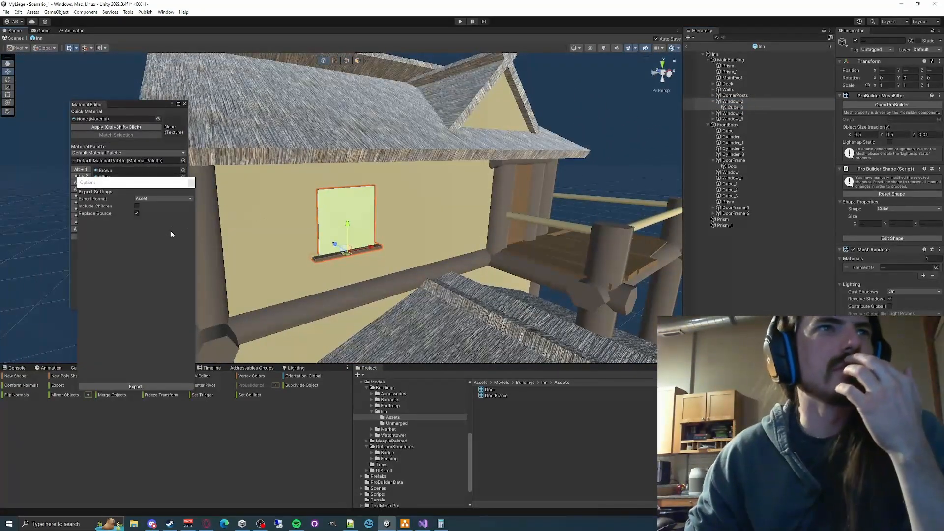
pyautogui.click(117, 399)
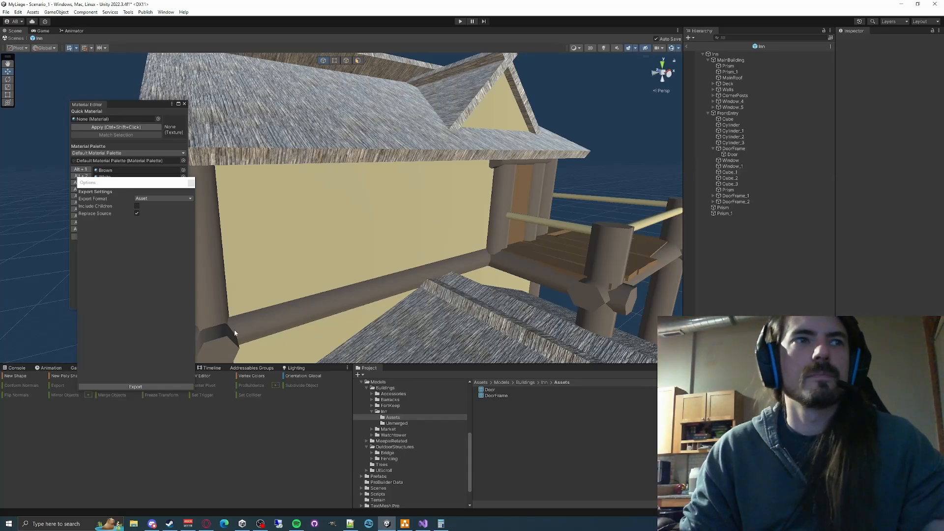
pyautogui.hotkey('ctrl', 'z')
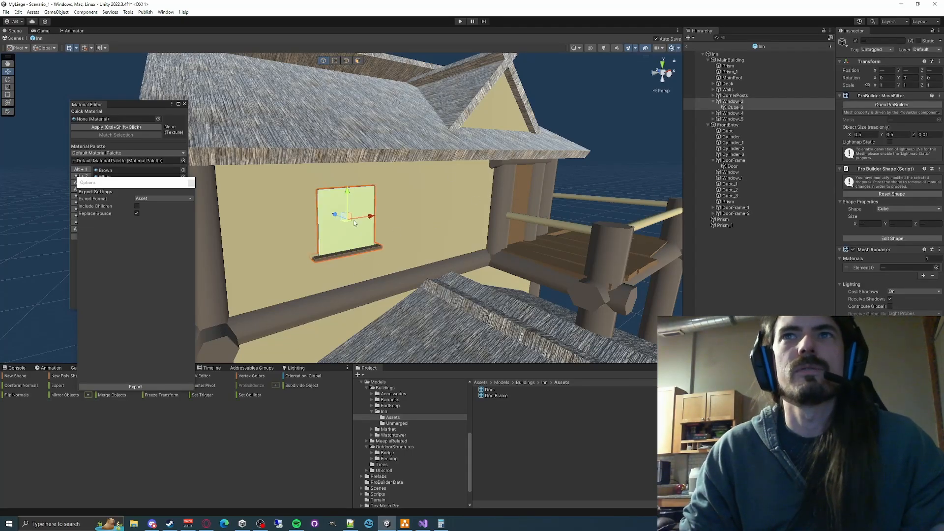
pyautogui.click(191, 183)
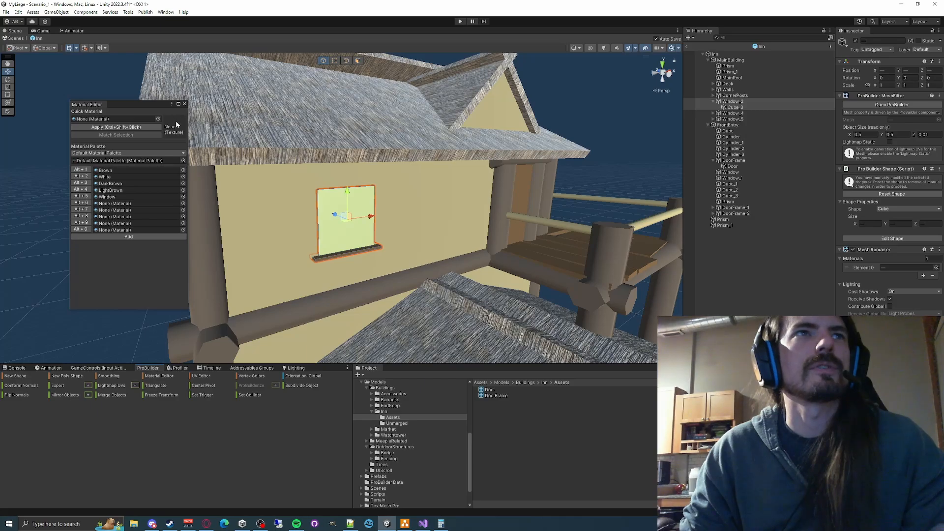
pyautogui.click(111, 396)
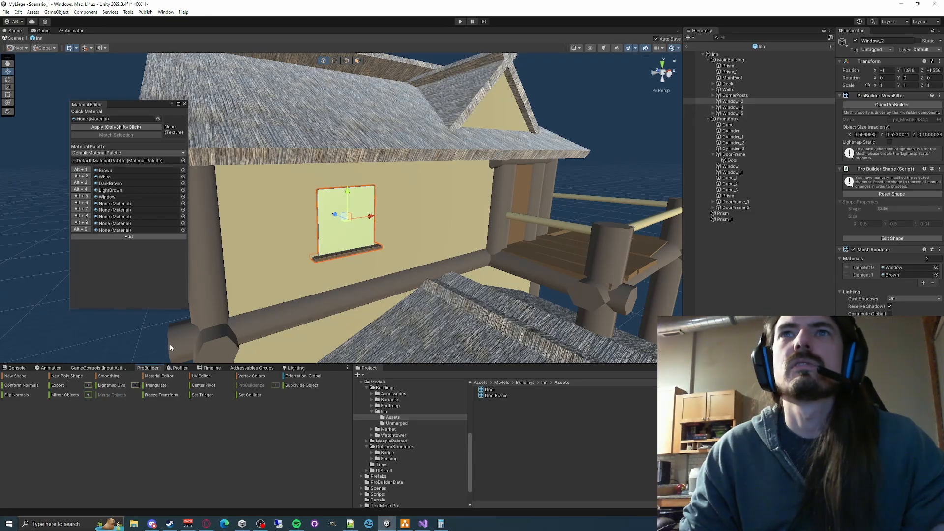
# - Export the merged window as Window.asset into the Inn's Assets folder, replacing its source mesh
pyautogui.click(88, 386)
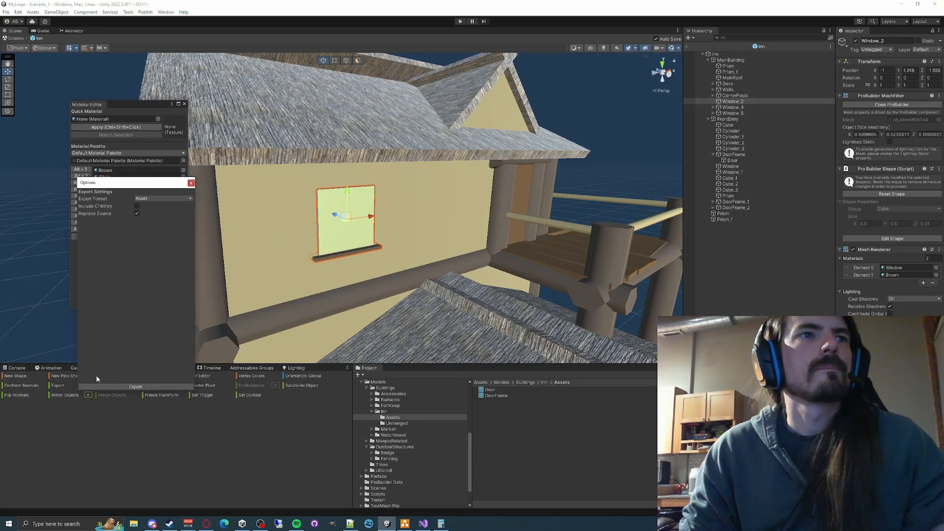
pyautogui.click(136, 387)
pyautogui.click(146, 305)
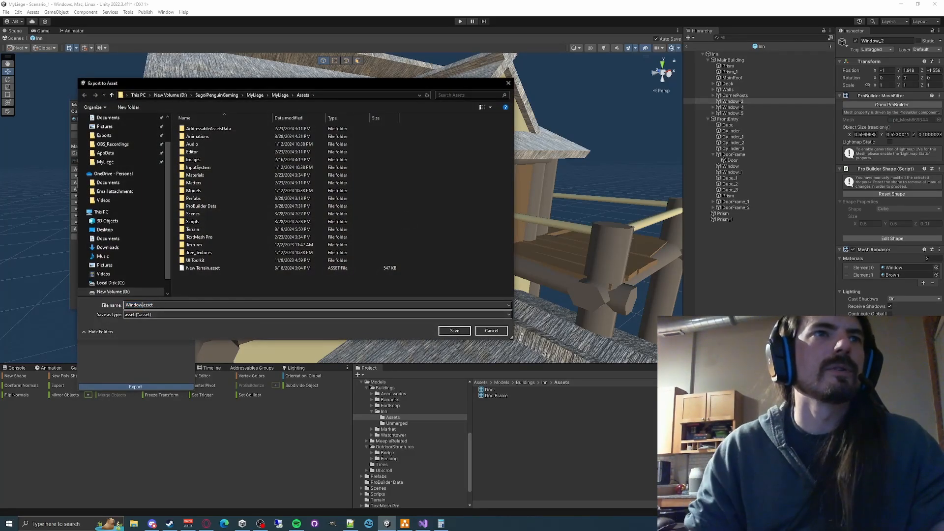
pyautogui.click(342, 94)
pyautogui.write('D:\\SugoiPenguinGaming\\MyLiege\\MyLiege\\Assets\\Models\\Buildings\\Inn\\Assets')
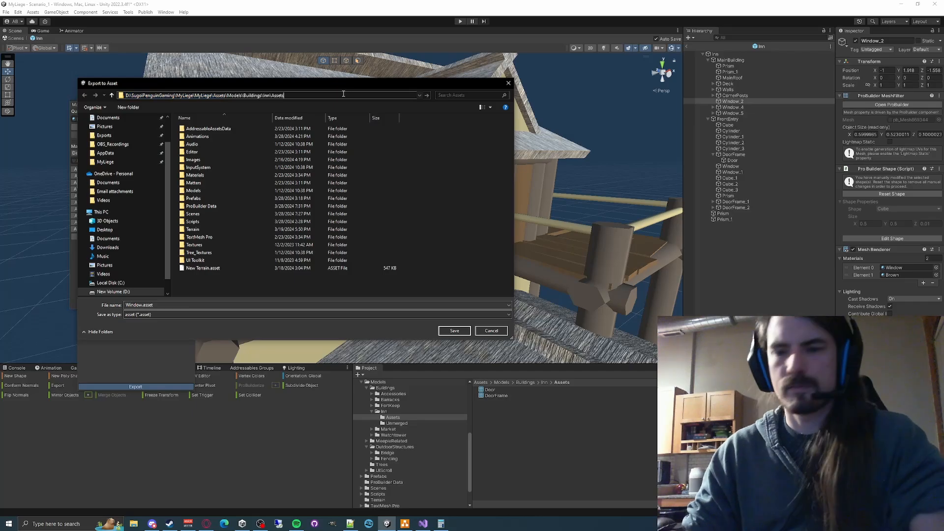
pyautogui.press('Return')
pyautogui.click(462, 334)
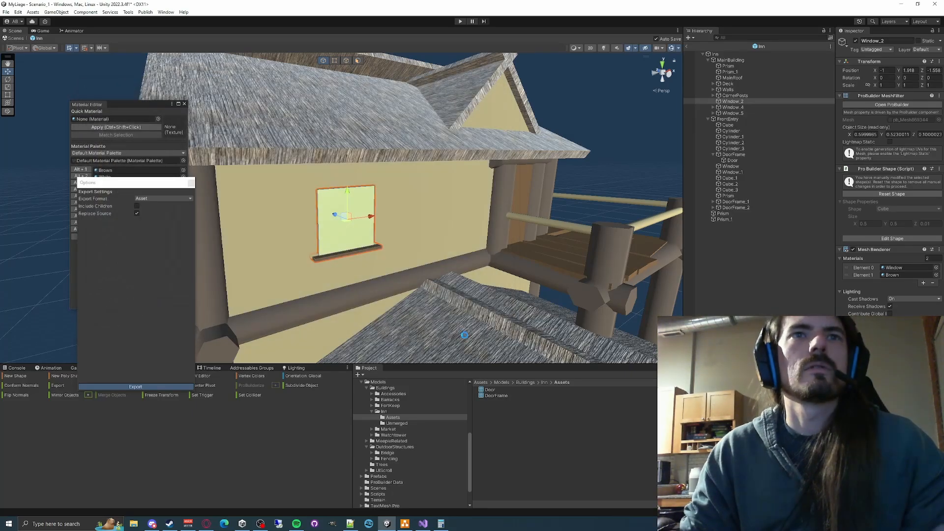
# - Delete the old Window_4 and Window_5 from MainBuilding
pyautogui.click(727, 108)
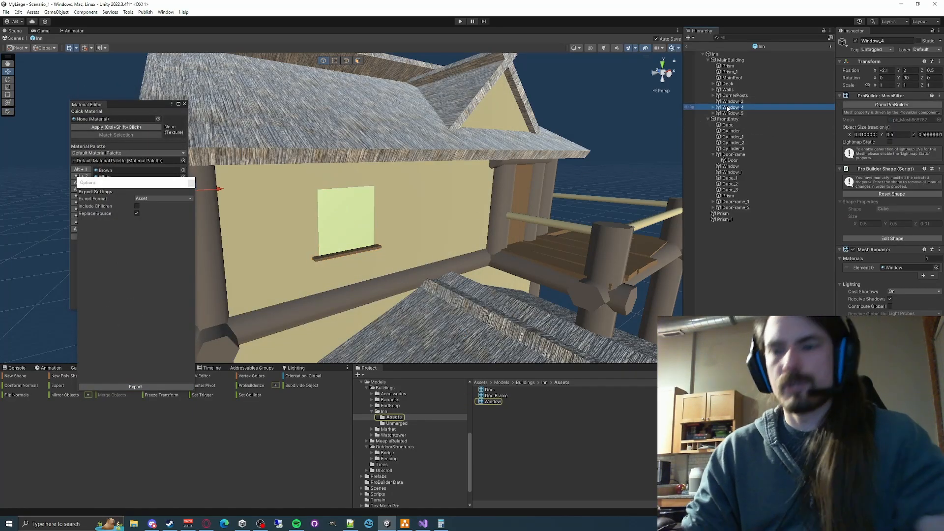
pyautogui.press('Delete')
pyautogui.click(729, 108)
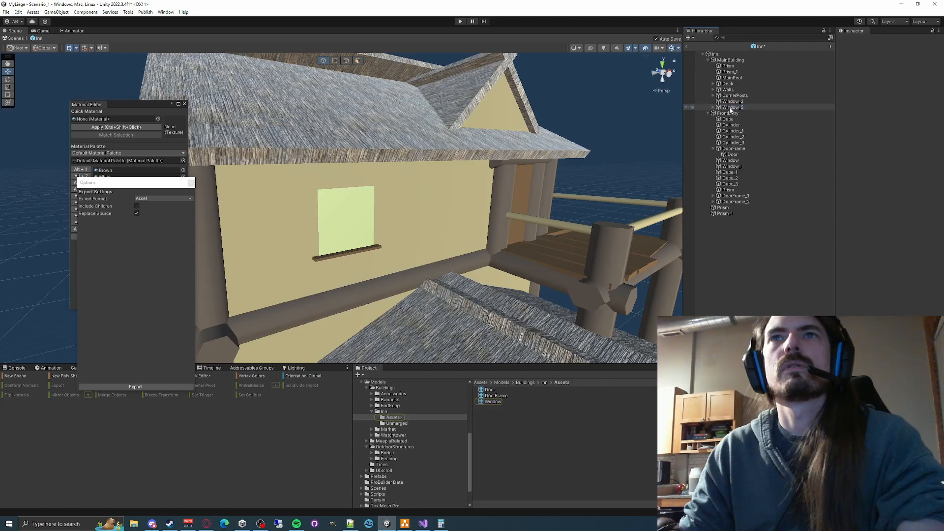
pyautogui.press('Delete')
# - Rename the exported Window_2 in MainBuilding as Window and duplicate it twice
pyautogui.click(735, 102)
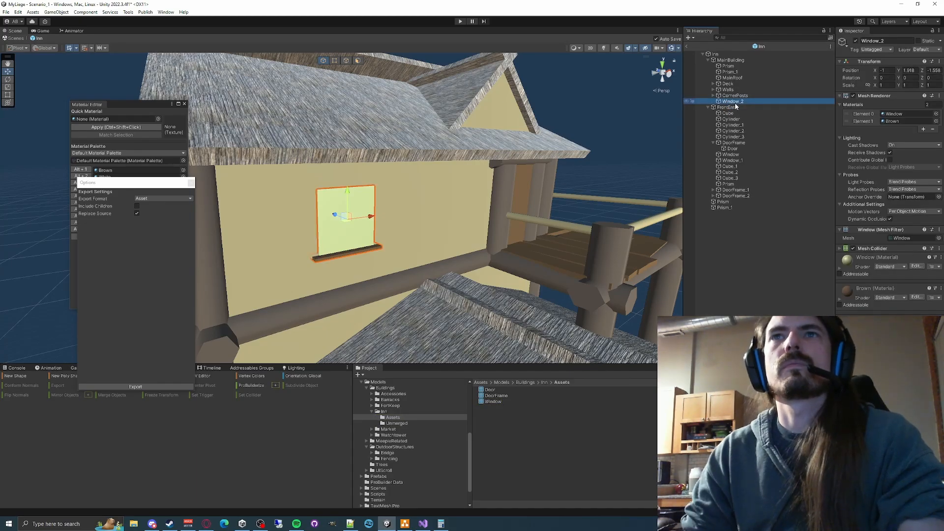
pyautogui.click(731, 102)
pyautogui.press('Return')
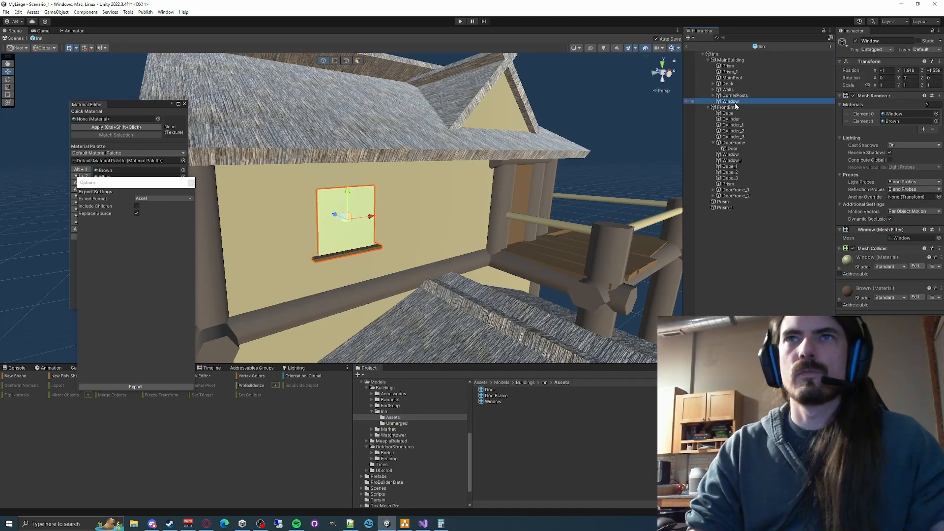
pyautogui.hotkey('ctrl', 'd')
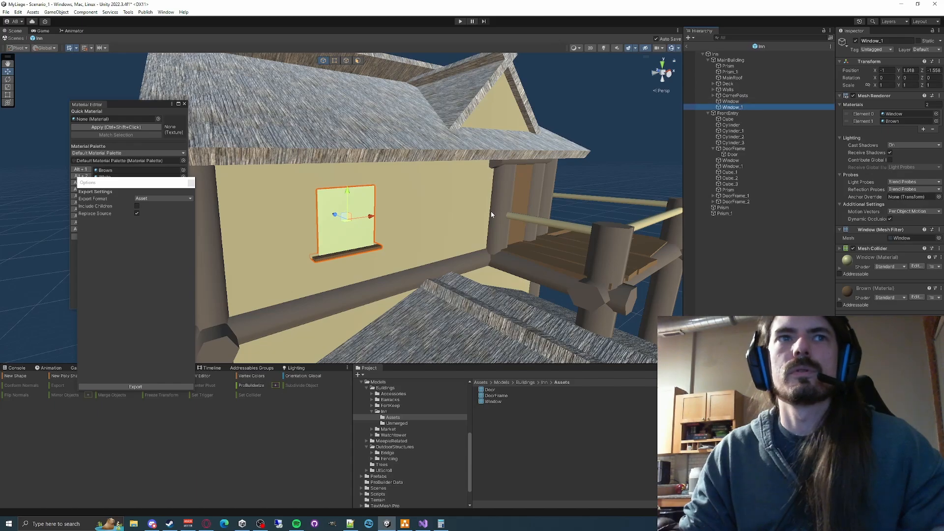
pyautogui.hotkey('ctrl', 'd')
# - Move the second Window duplicate onto the upper side wall above the door, at about X -2.002, and set its Y rotation to 90
pyautogui.keyDown('alt'); pyautogui.moveTo(490, 211); pyautogui.dragTo(373, 201); pyautogui.keyUp('alt')
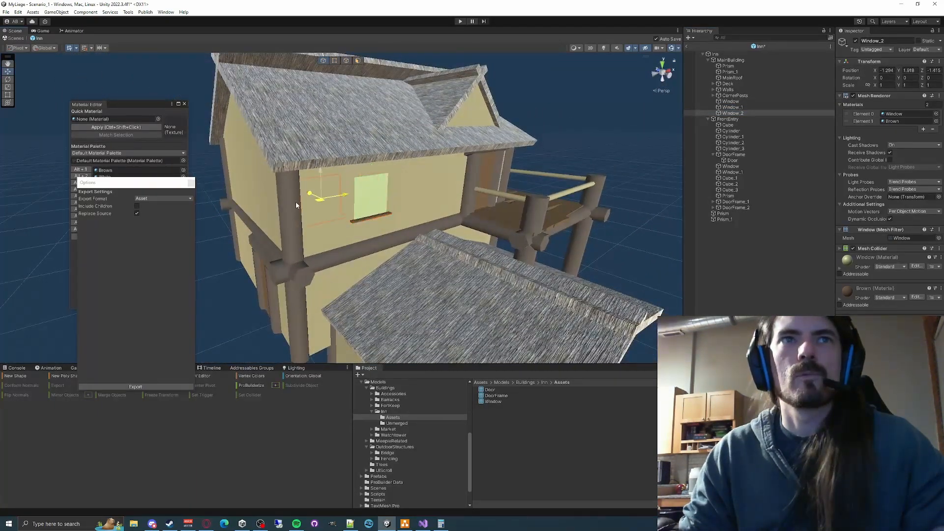
pyautogui.keyDown('ctrl'); pyautogui.keyDown('shift'); pyautogui.moveTo(296, 201); pyautogui.dragTo(241, 188); pyautogui.keyUp('shift'); pyautogui.keyUp('ctrl')
pyautogui.moveTo(256, 172); pyautogui.dragTo(337, 190, button='right')
pyautogui.press('e')
pyautogui.moveTo(389, 200); pyautogui.dragTo(303, 191)
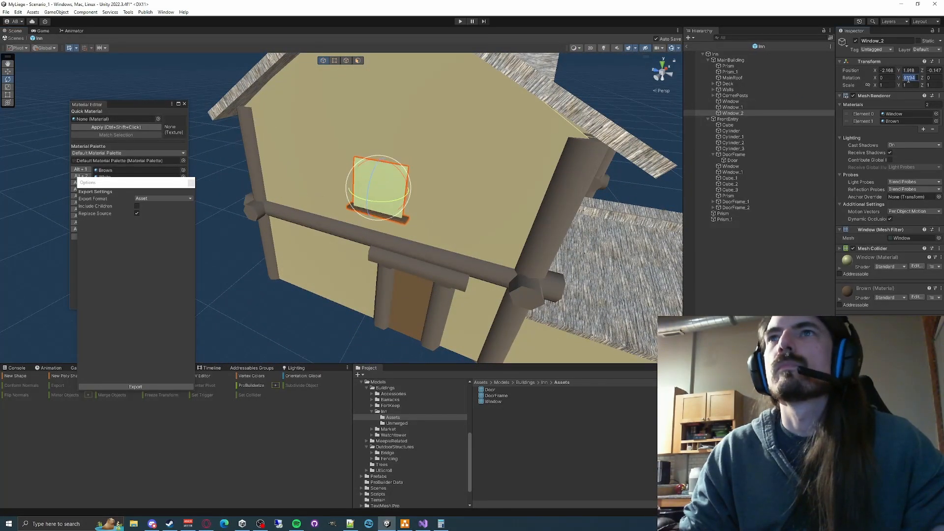
pyautogui.write('90')
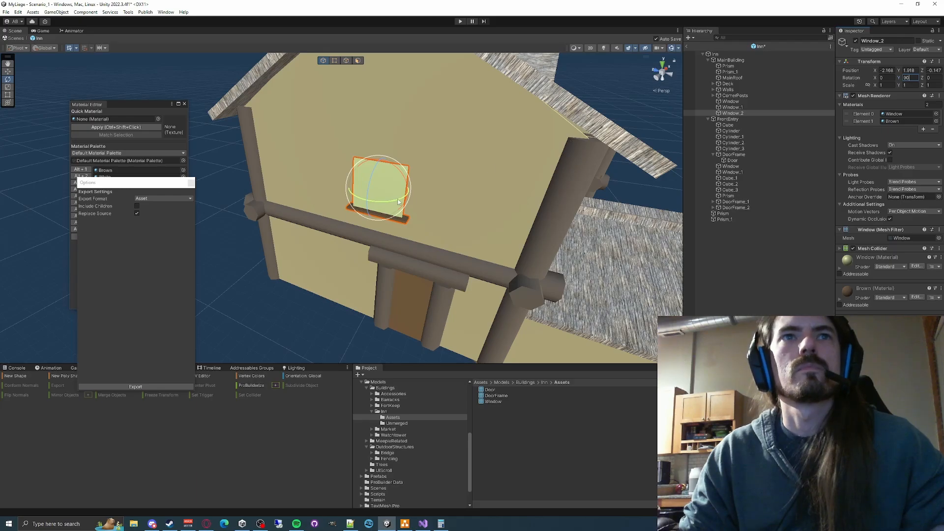
pyautogui.click(518, 275)
pyautogui.press('w')
pyautogui.click(380, 206)
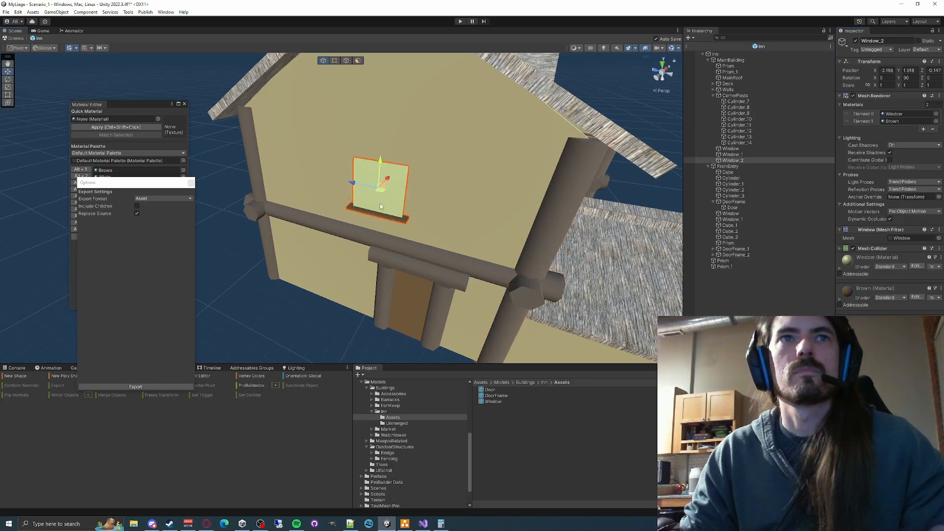
pyautogui.moveTo(389, 177); pyautogui.dragTo(392, 178)
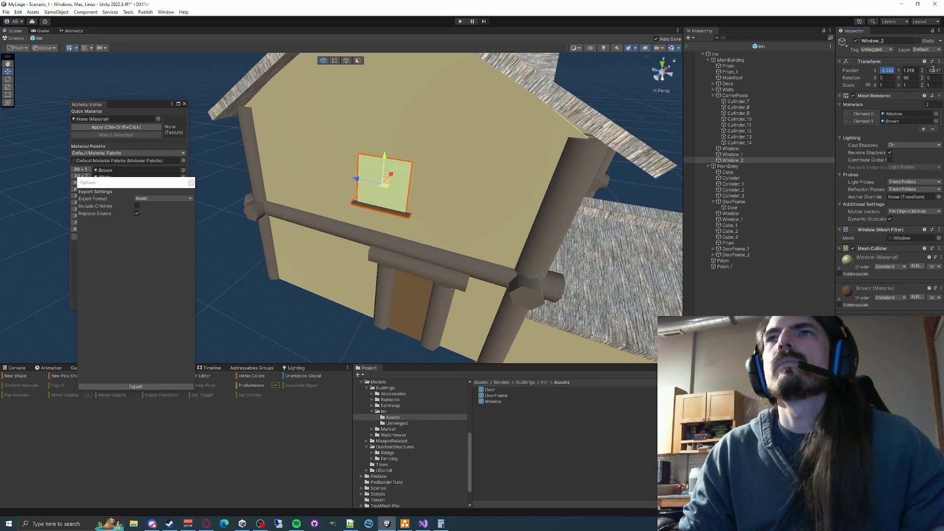
pyautogui.write('-4')
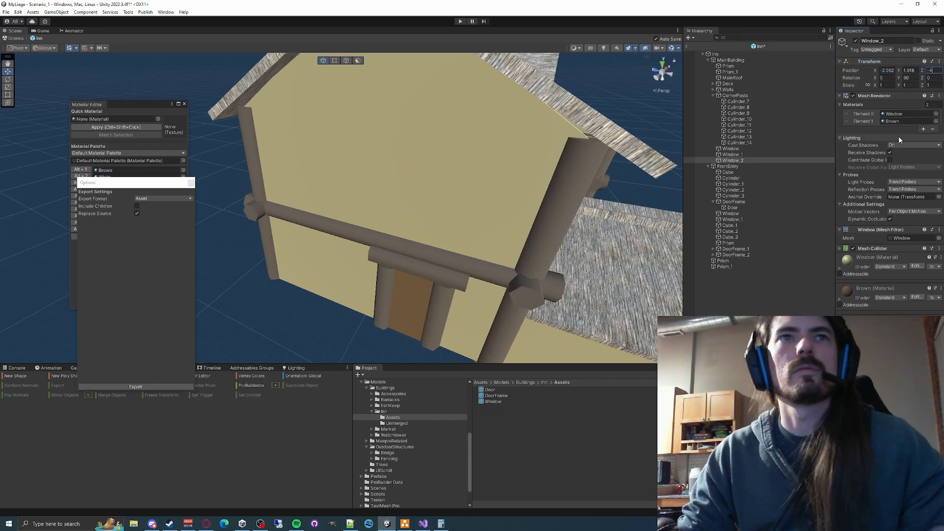
pyautogui.hotkey('ctrl', 'z')
pyautogui.hotkey('shift', 'Tab')
pyautogui.hotkey('shift', 'Tab')
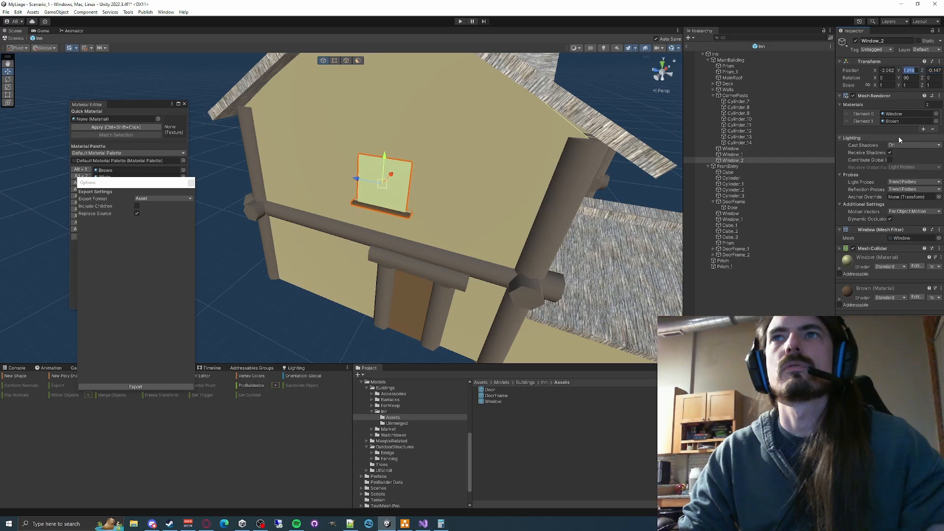
# - Collapse CornerPosts in the hierarchy and set the side-wall window's Z position to -0.5
pyautogui.click(736, 161)
pyautogui.click(712, 95)
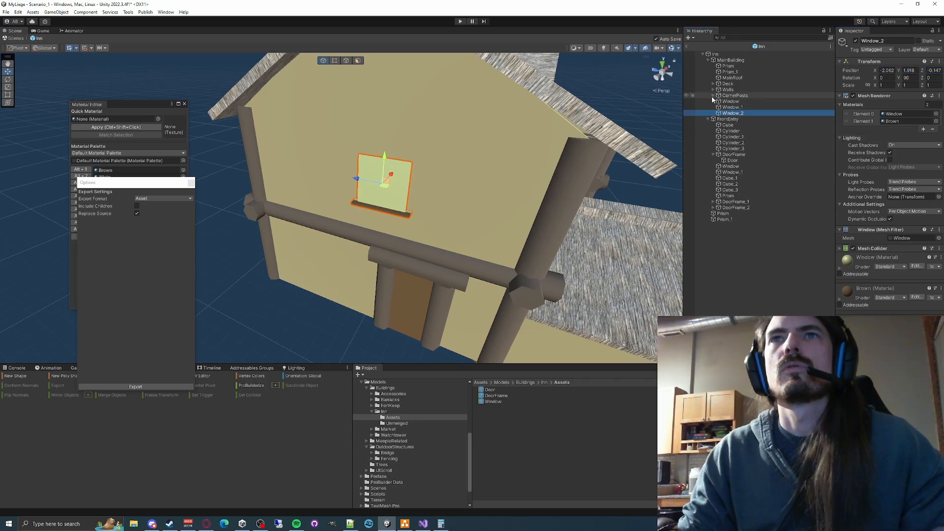
pyautogui.moveTo(350, 178); pyautogui.dragTo(296, 162)
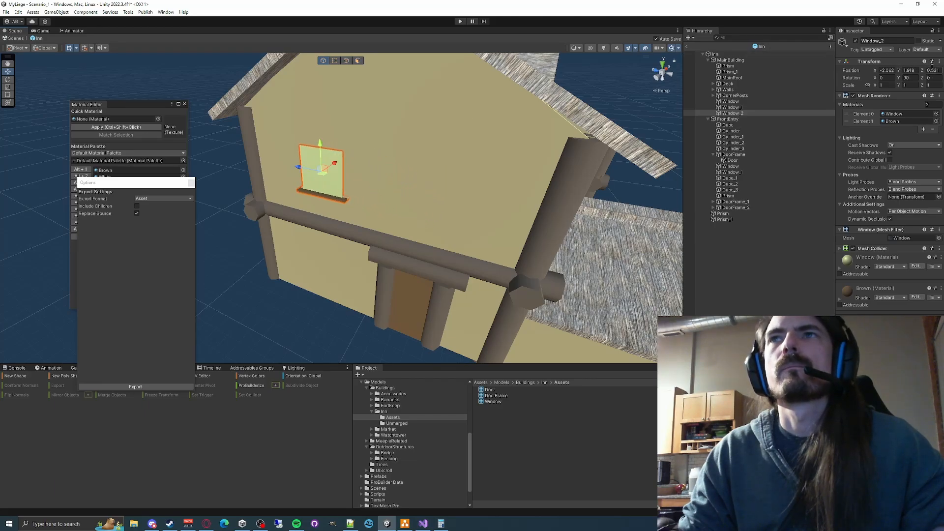
pyautogui.write('.5')
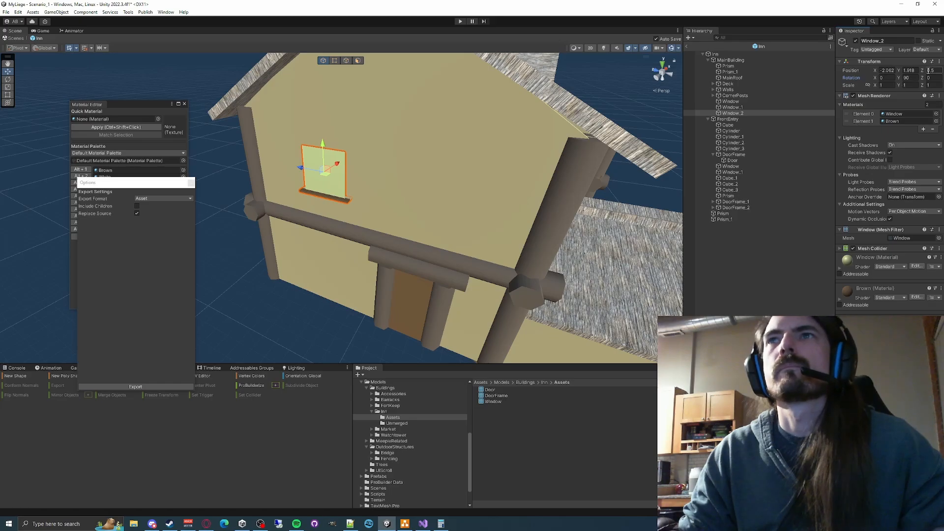
pyautogui.write('-.5')
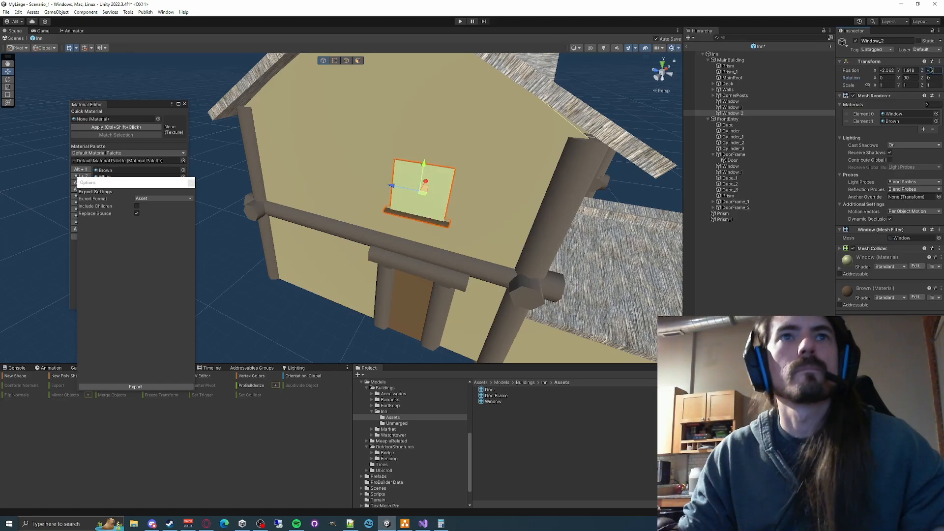
# - Duplicate the upper side-wall window Window_2 in MainBuilding and set the copy's Z position to 0.5
pyautogui.click(732, 108)
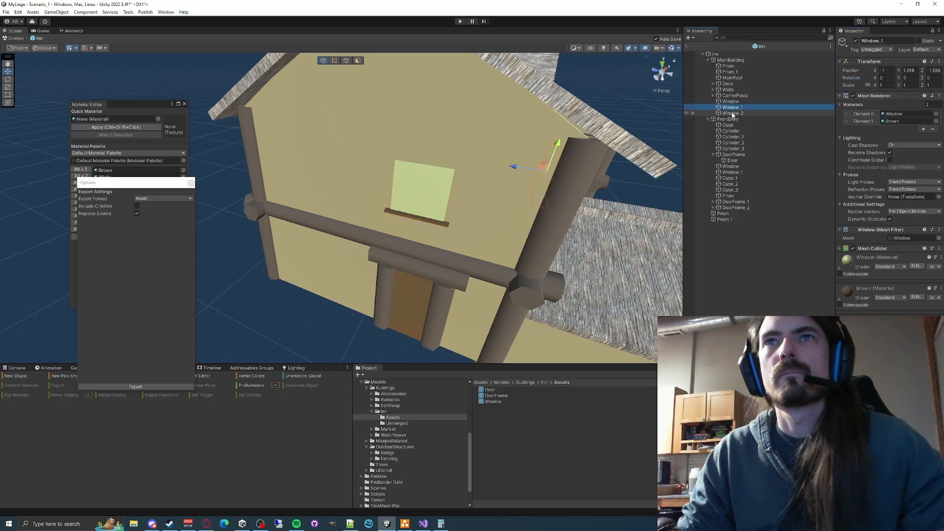
pyautogui.click(732, 113)
pyautogui.hotkey('ctrl', 'd')
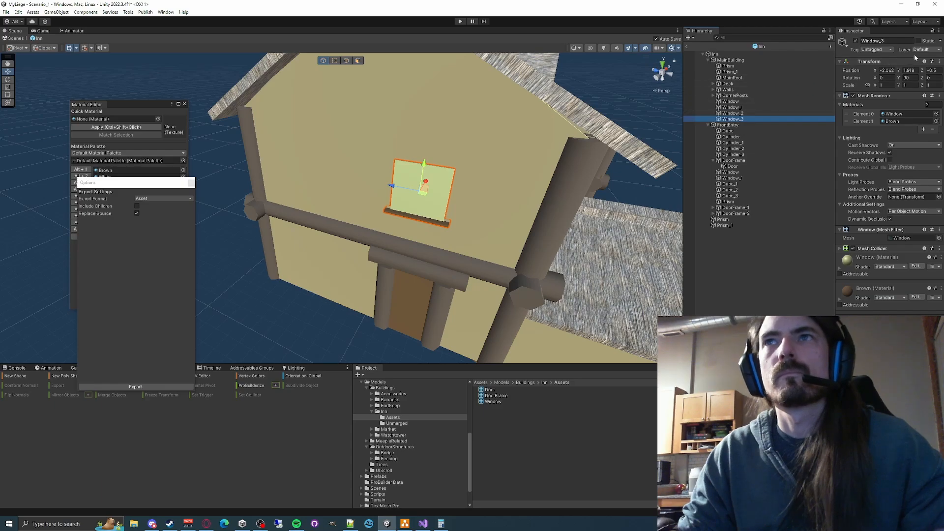
pyautogui.write('5')
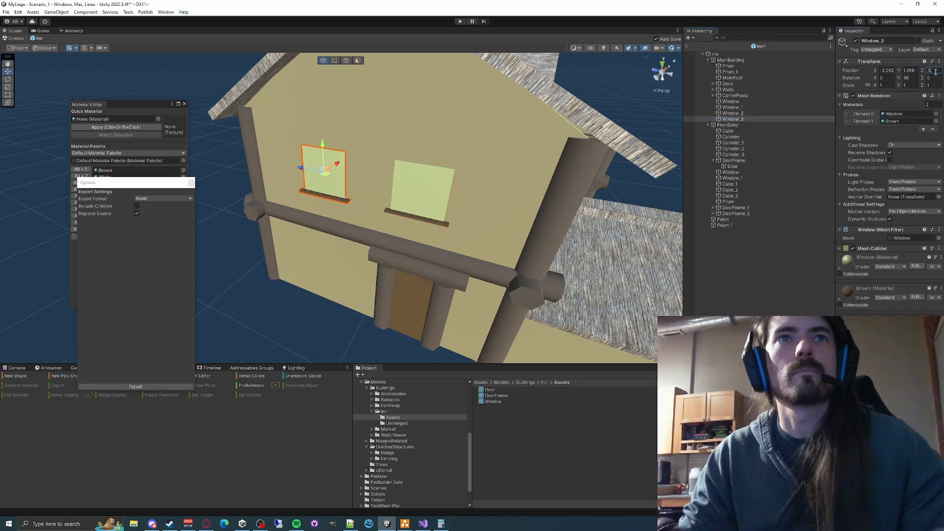
# - Move Window_1 off the upper front wall and down to the front entry, at about Y 1.085
pyautogui.keyDown('alt'); pyautogui.moveTo(629, 145); pyautogui.dragTo(492, 126); pyautogui.keyUp('alt')
pyautogui.click(747, 111)
pyautogui.click(746, 108)
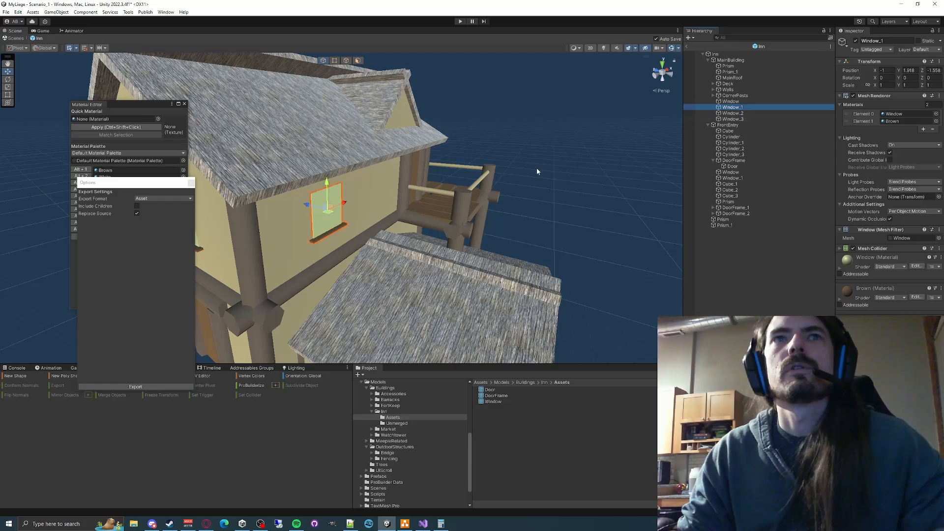
pyautogui.moveTo(321, 215); pyautogui.dragTo(531, 290)
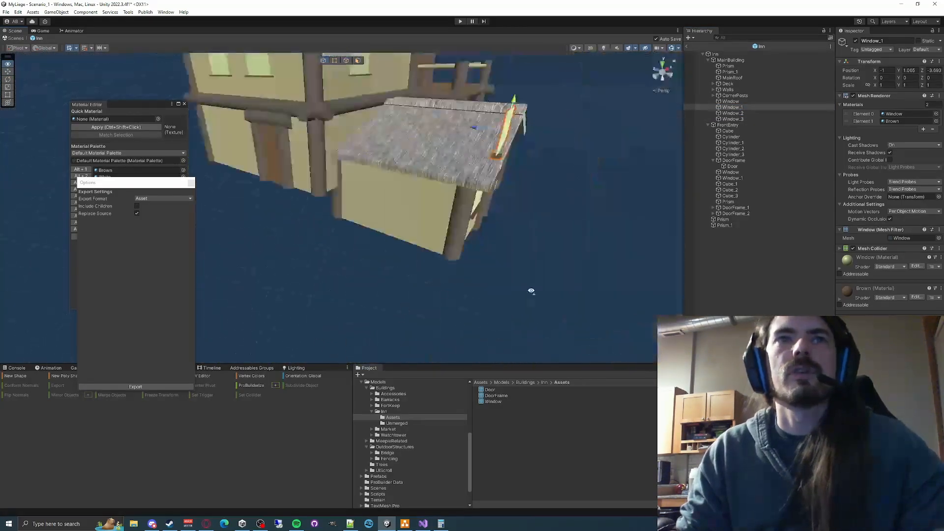
pyautogui.moveTo(531, 290); pyautogui.dragTo(361, 275, button='right')
# - Delete the two old ProBuilder windows on either side of the front entry door
pyautogui.click(402, 237)
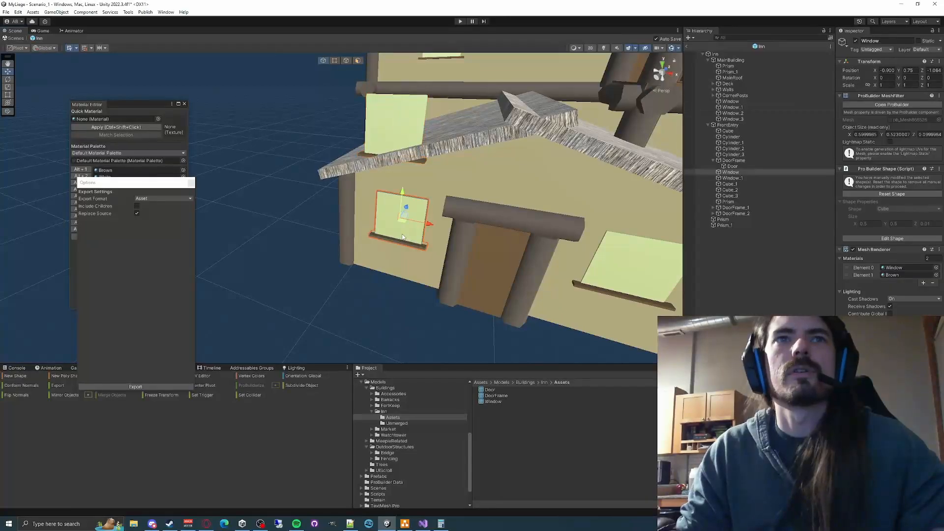
pyautogui.press('Delete')
pyautogui.click(643, 268)
pyautogui.press('Delete')
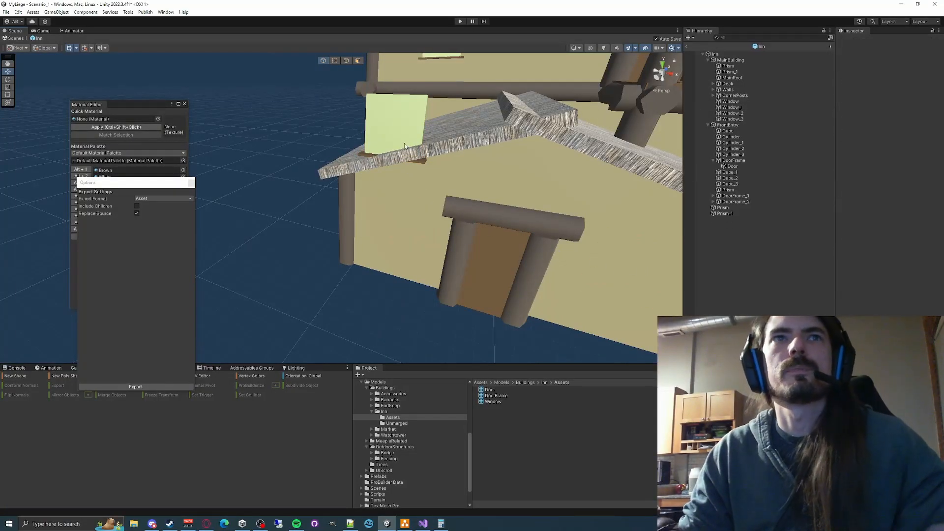
# - Lower Window_1 onto the wall left of the front entry door, at about Y 0.843, and set its X position to -0.9
pyautogui.click(405, 138)
pyautogui.moveTo(396, 98); pyautogui.dragTo(428, 234)
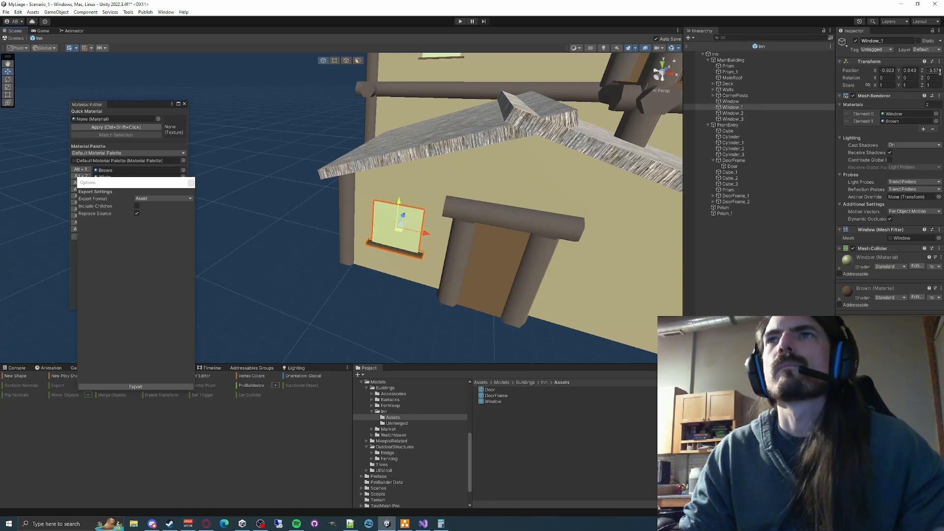
pyautogui.write('-1')
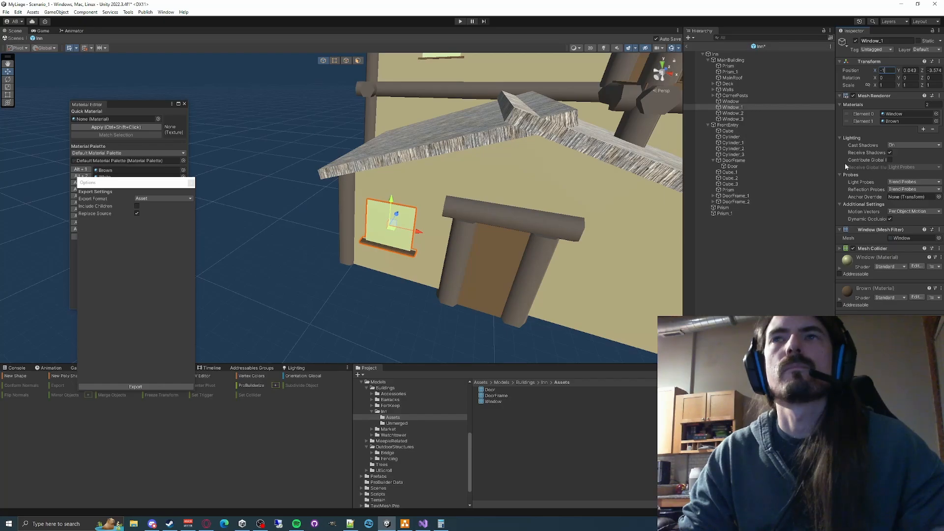
pyautogui.write('0.9')
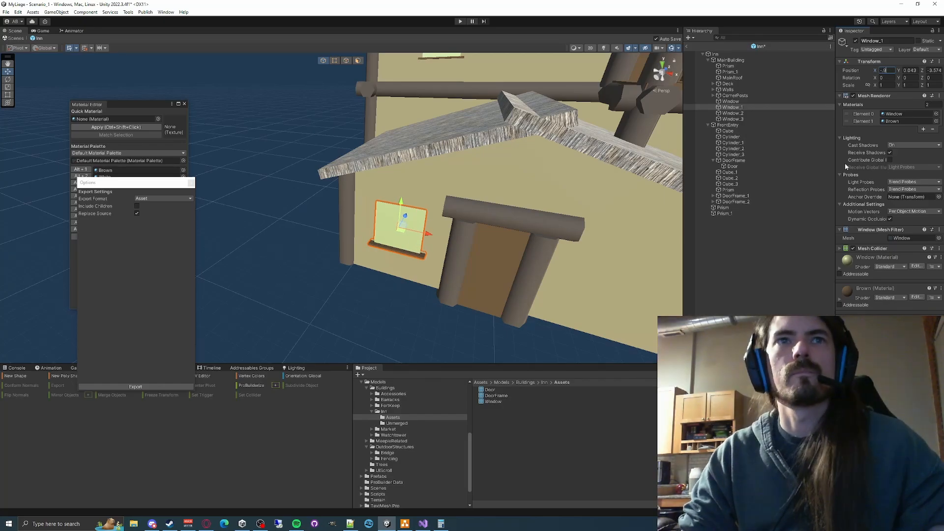
pyautogui.press('Tab')
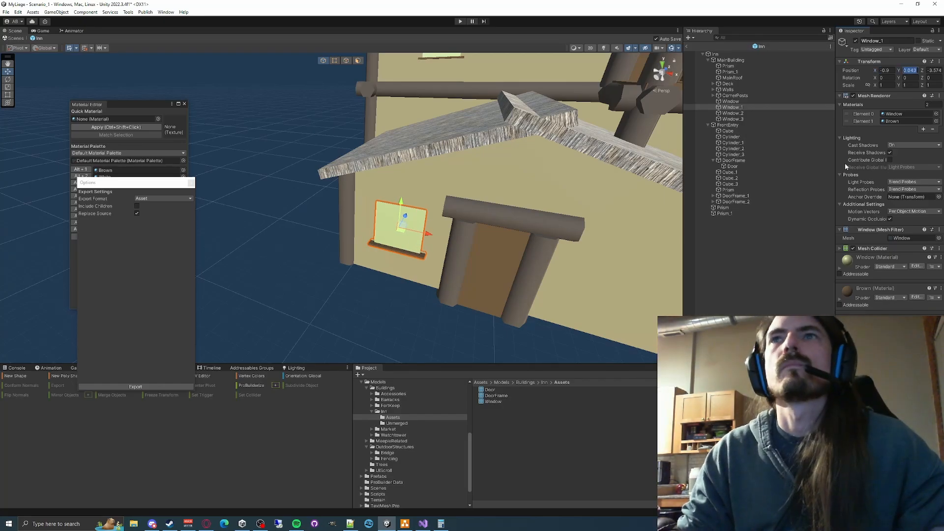
# - Duplicate Window_1 to the other side of the front entry door with X position 0.99 and save the prefab
pyautogui.click(732, 107)
pyautogui.hotkey('ctrl', 'd')
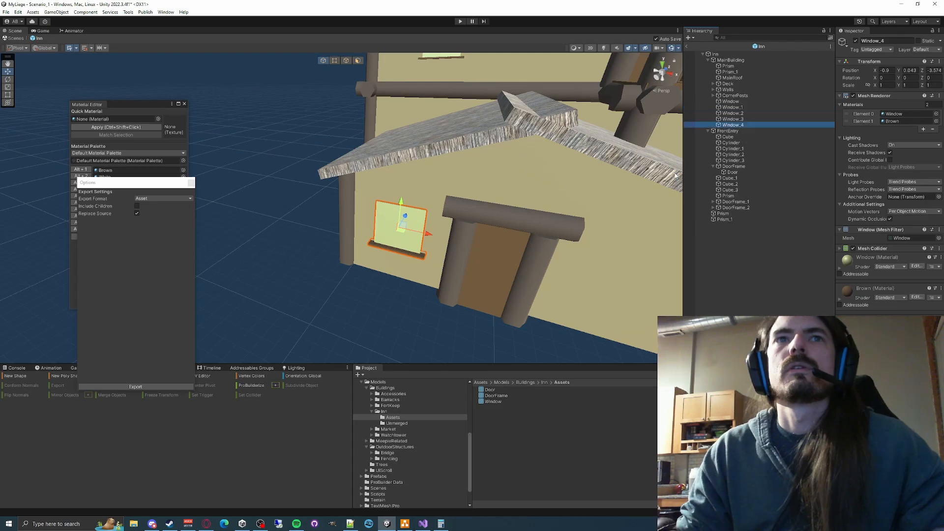
pyautogui.write('0.9')
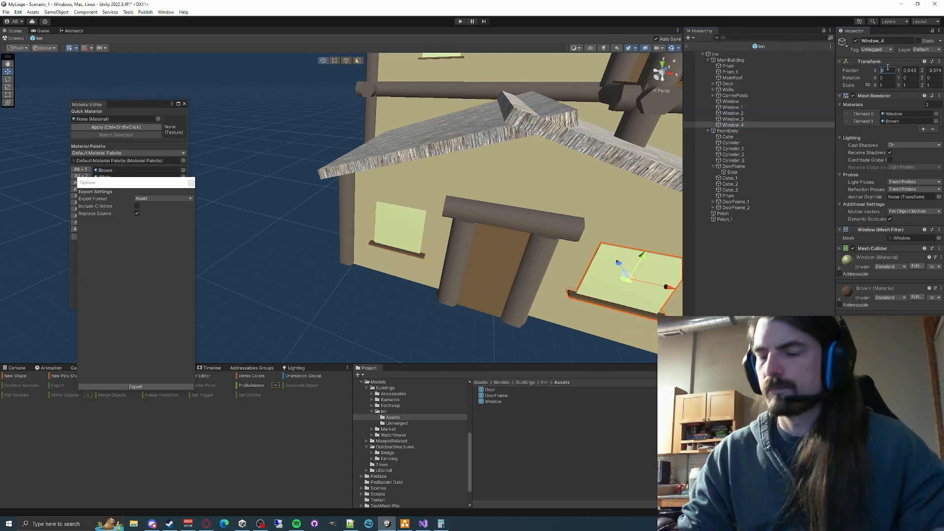
pyautogui.keyDown('alt'); pyautogui.moveTo(420, 161); pyautogui.dragTo(457, 144); pyautogui.keyUp('alt')
pyautogui.scroll(-3, 457, 144)
pyautogui.hotkey('ctrl', 's')
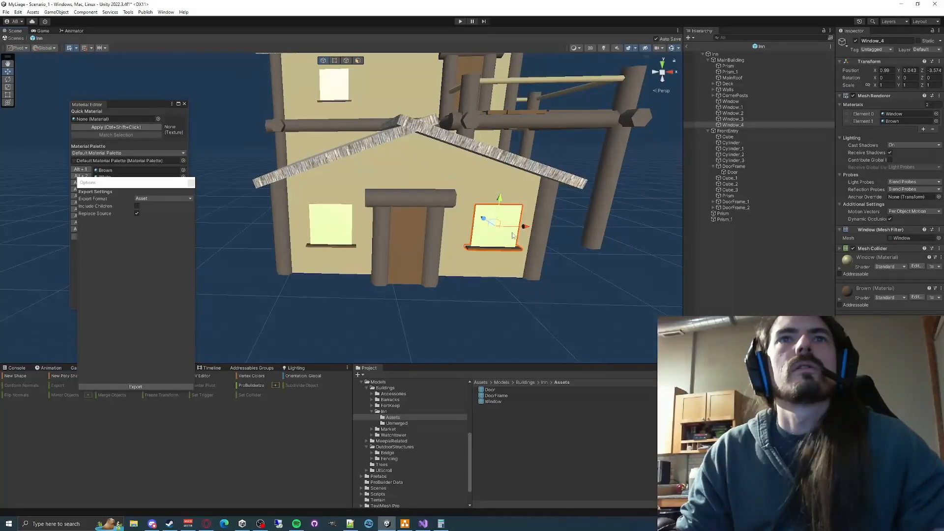
# - Compare the placement and X positions of the two front entry windows
pyautogui.scroll(-3, 527, 230)
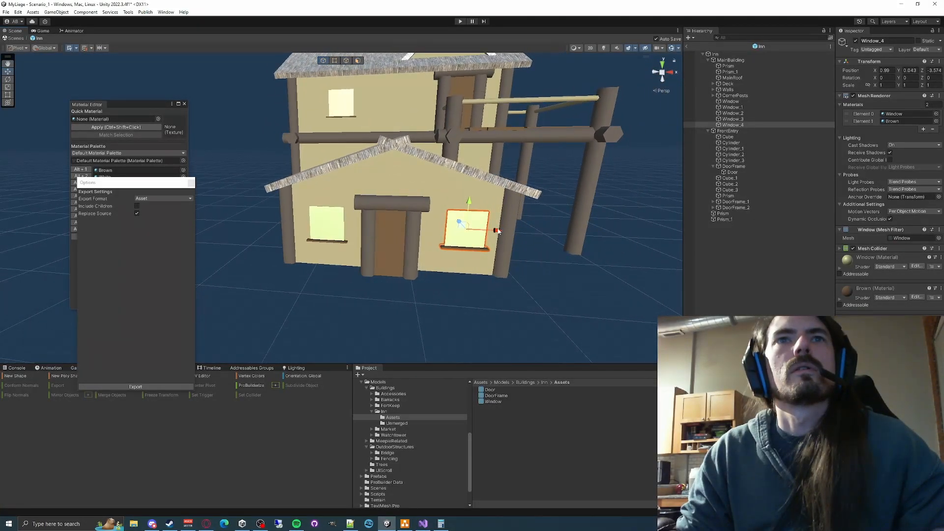
pyautogui.click(610, 298)
pyautogui.press('w')
pyautogui.press('a')
pyautogui.moveTo(471, 270); pyautogui.dragTo(516, 256, button='right')
pyautogui.press('d')
pyautogui.press('s')
pyautogui.click(516, 255)
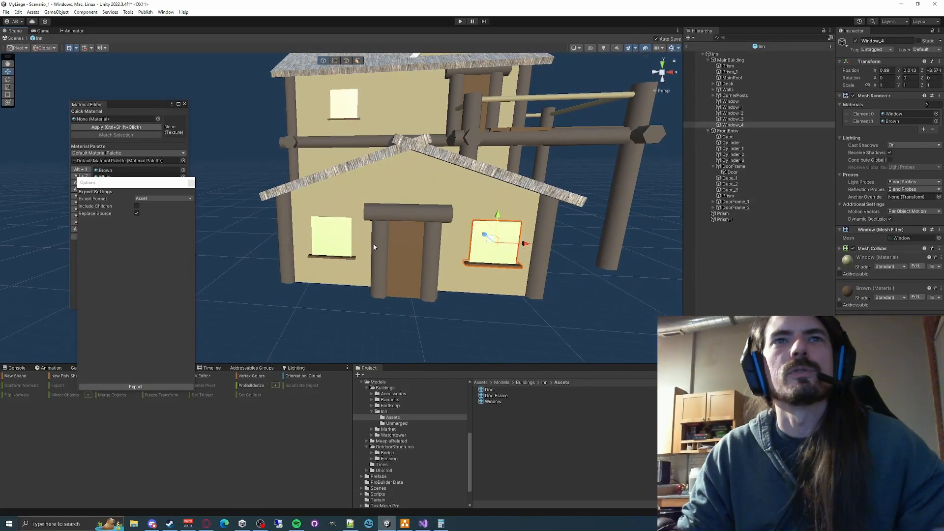
pyautogui.click(331, 236)
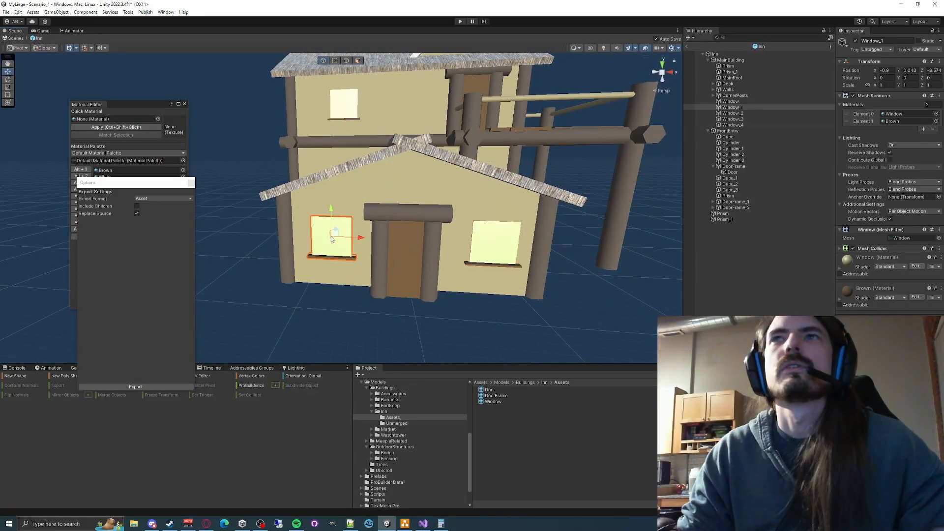
pyautogui.click(507, 244)
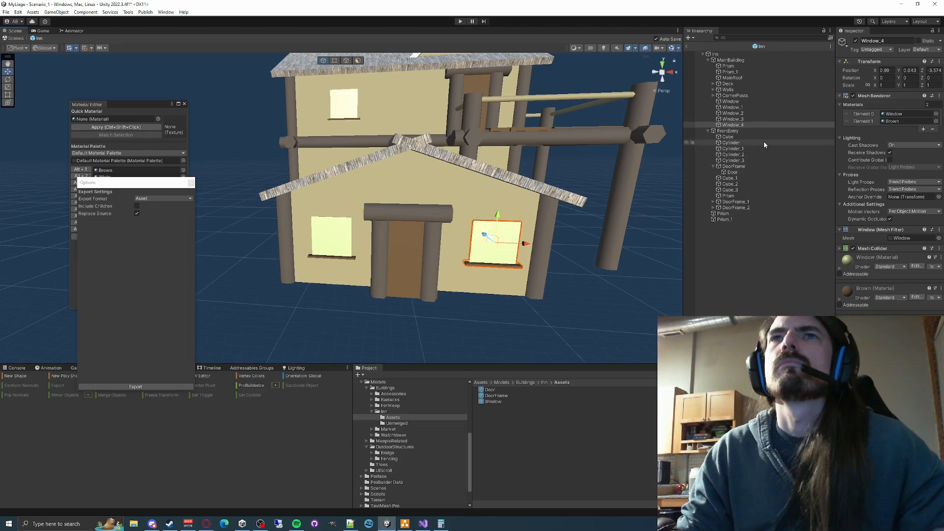
# - Move Window_1 and Window_4 from MainBuilding into FrontEntry and set Window_4's X position to 0.9
pyautogui.keyDown('ctrl'); pyautogui.click(733, 107); pyautogui.keyUp('ctrl')
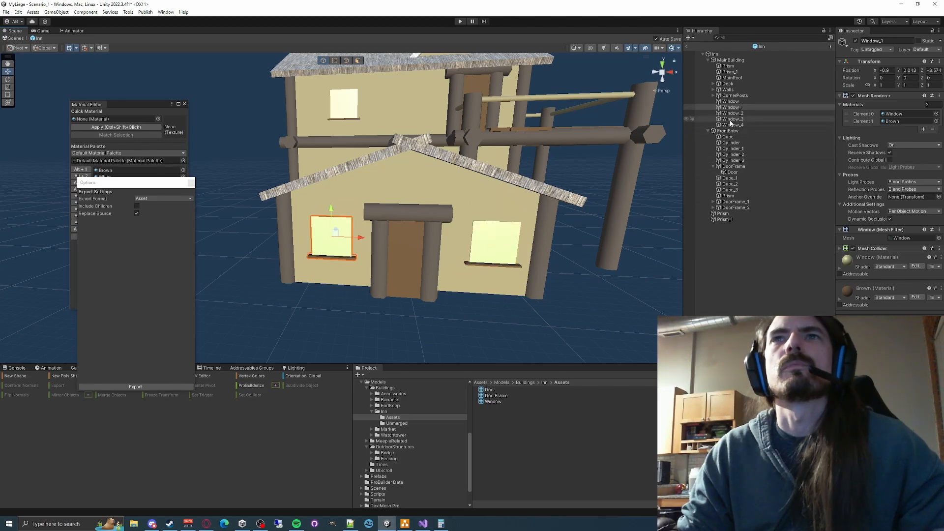
pyautogui.moveTo(731, 127)
pyautogui.mouseDown()
pyautogui.moveTo(727, 222)
pyautogui.moveTo(730, 131)
pyautogui.mouseUp()
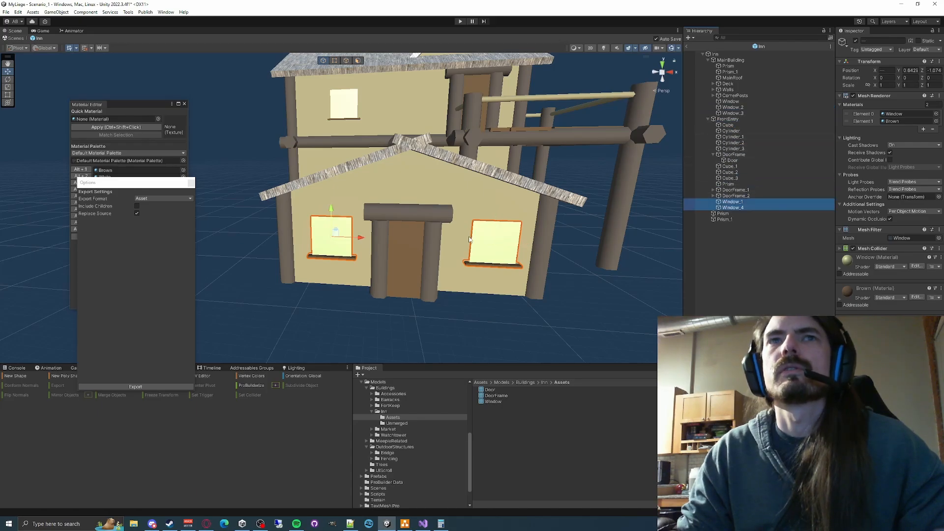
pyautogui.click(348, 249)
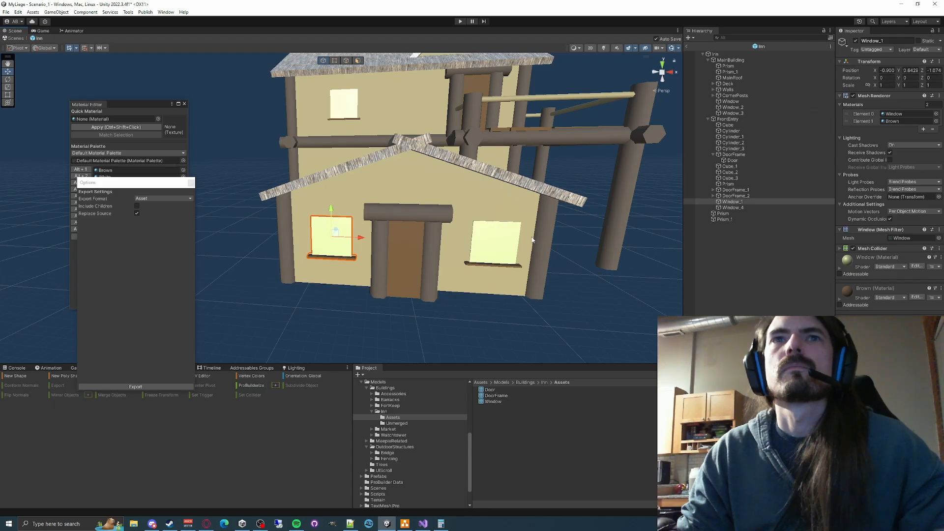
pyautogui.click(494, 250)
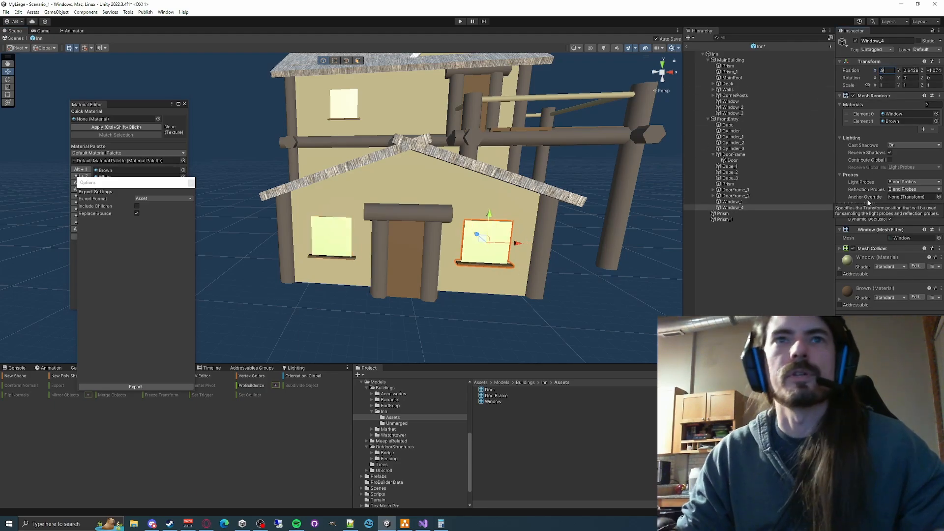
pyautogui.click(606, 326)
pyautogui.press('a')
pyautogui.moveTo(526, 300); pyautogui.dragTo(578, 266, button='right')
pyautogui.press('w')
pyautogui.press('s')
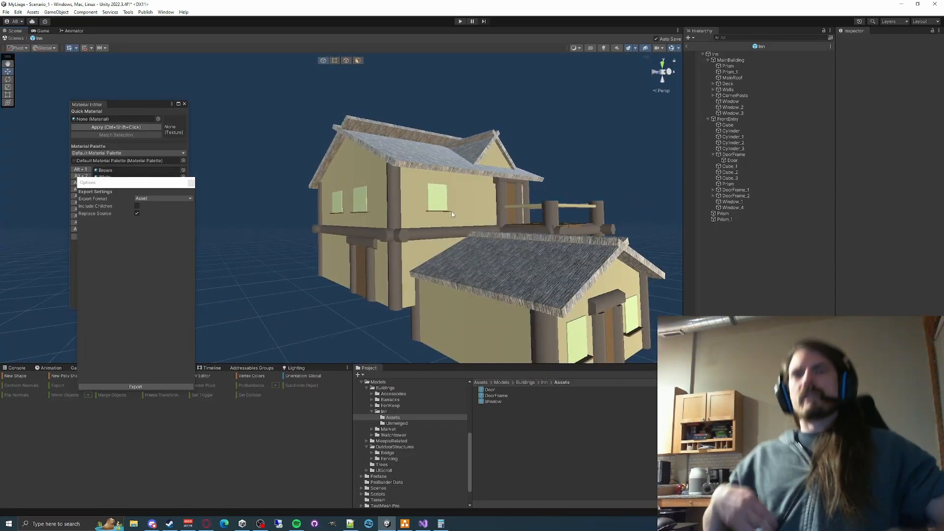
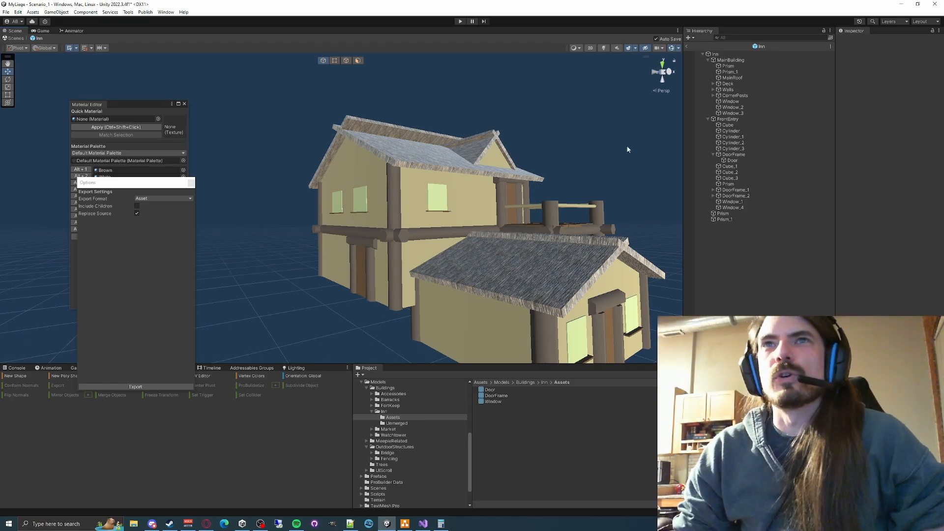
# - Deactivate all the child objects of FrontEntry, from Cube through Window_4
pyautogui.click(708, 119)
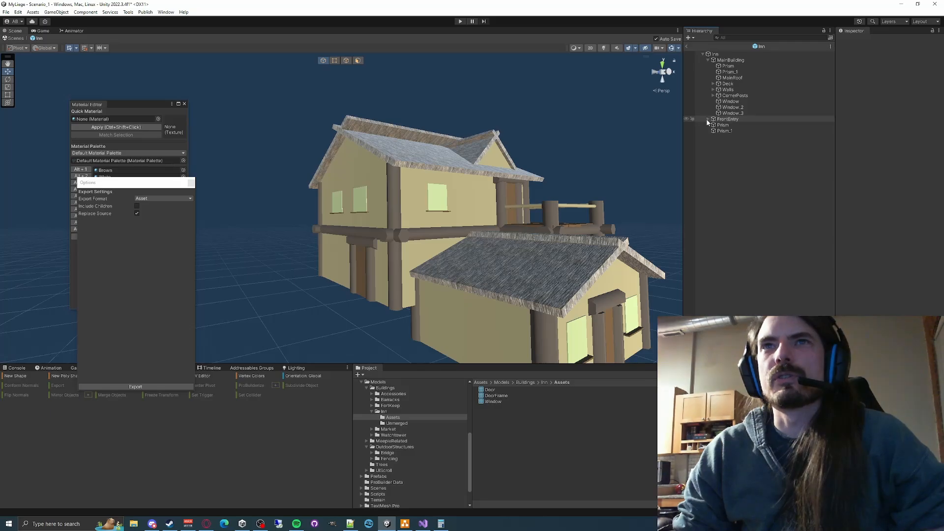
pyautogui.click(708, 119)
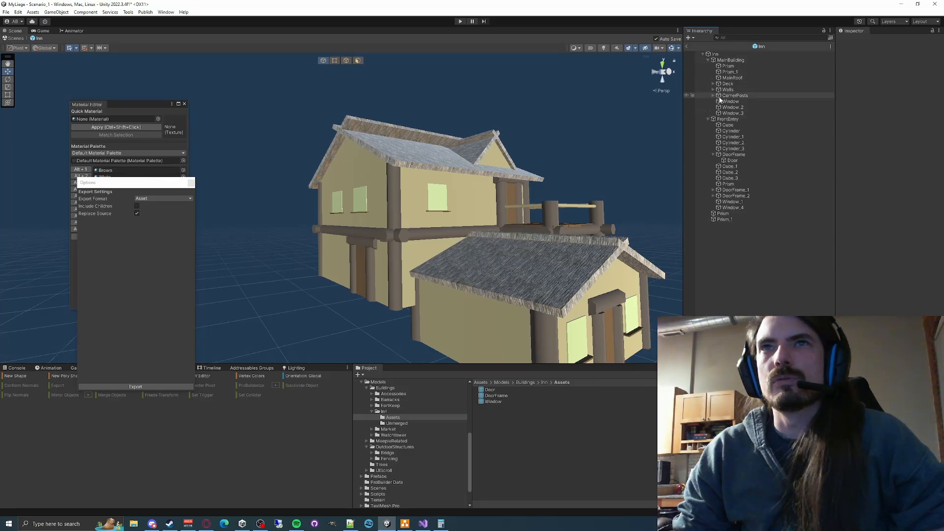
pyautogui.click(728, 124)
pyautogui.keyDown('shift'); pyautogui.click(732, 208); pyautogui.keyUp('shift')
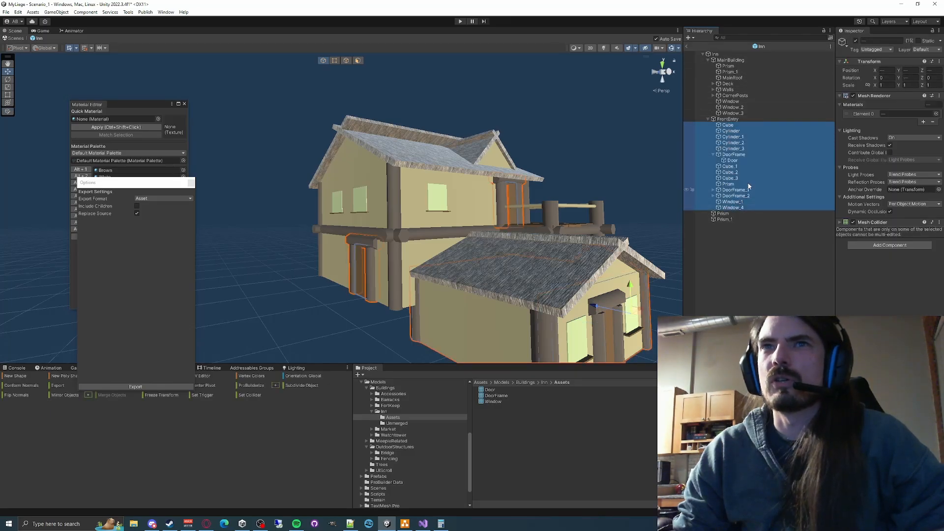
pyautogui.click(856, 40)
# - Deactivate the two front entry roof pieces, Prism and Prism_1, listed below the FrontEntry group
pyautogui.click(735, 214)
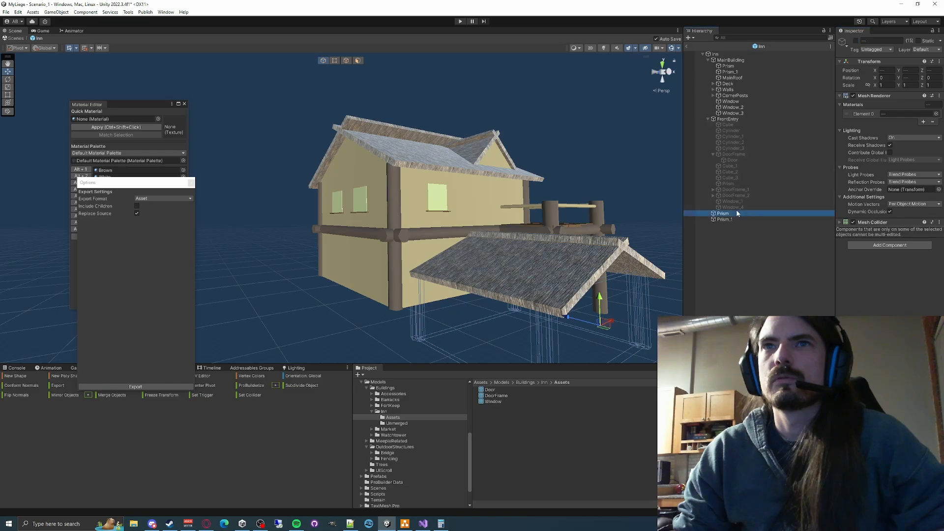
pyautogui.keyDown('shift'); pyautogui.click(735, 219); pyautogui.keyUp('shift')
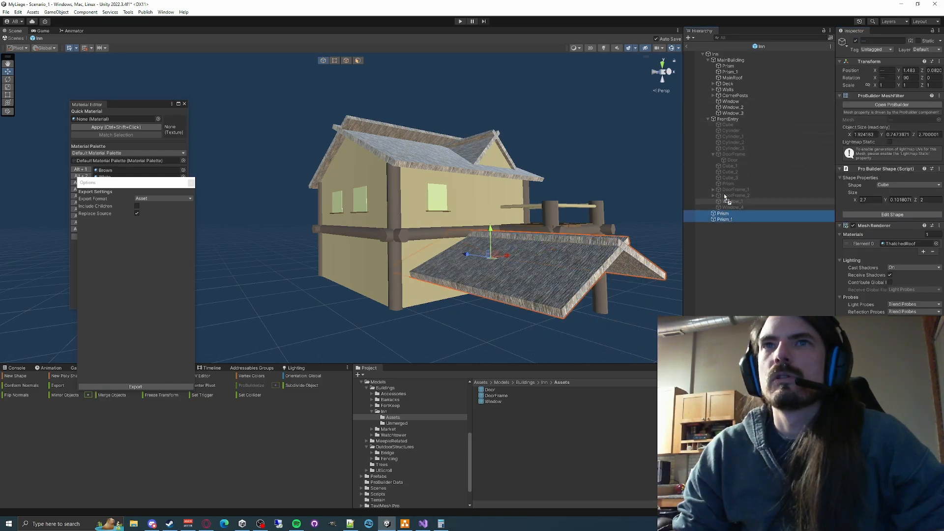
pyautogui.click(856, 41)
pyautogui.press('w')
pyautogui.moveTo(421, 231); pyautogui.dragTo(464, 254, button='right')
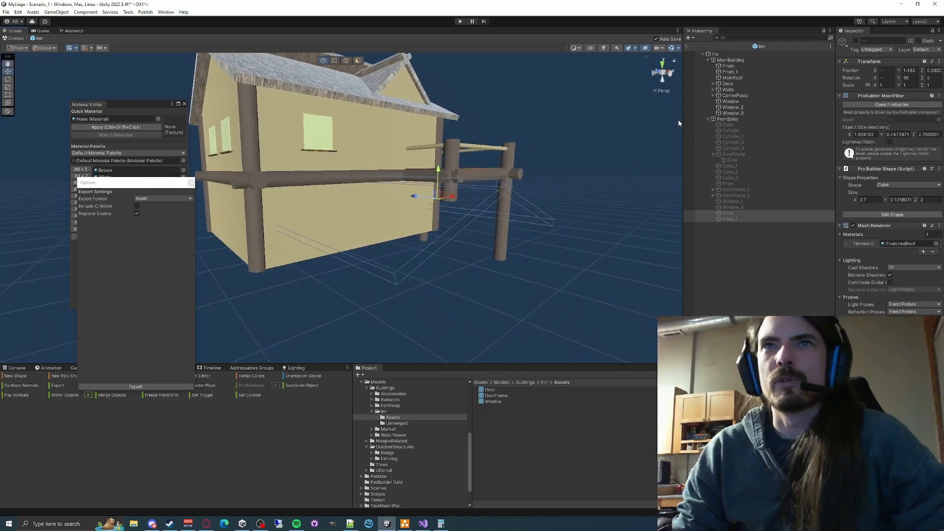
# - Expand Deck, Walls and CornerPosts in MainBuilding and deactivate Window, Window_2 and Window_3
pyautogui.click(727, 66)
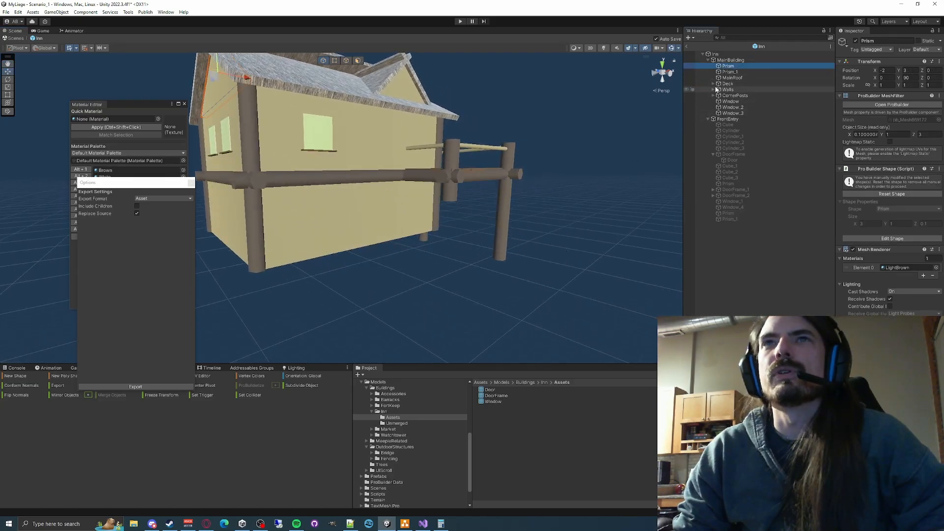
pyautogui.click(713, 84)
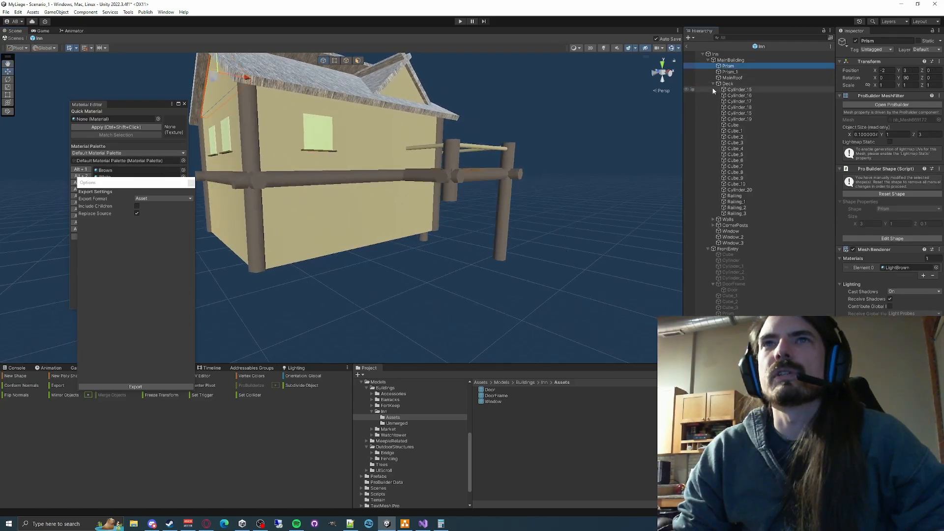
pyautogui.click(713, 219)
pyautogui.click(713, 272)
pyautogui.scroll(-3, 752, 281)
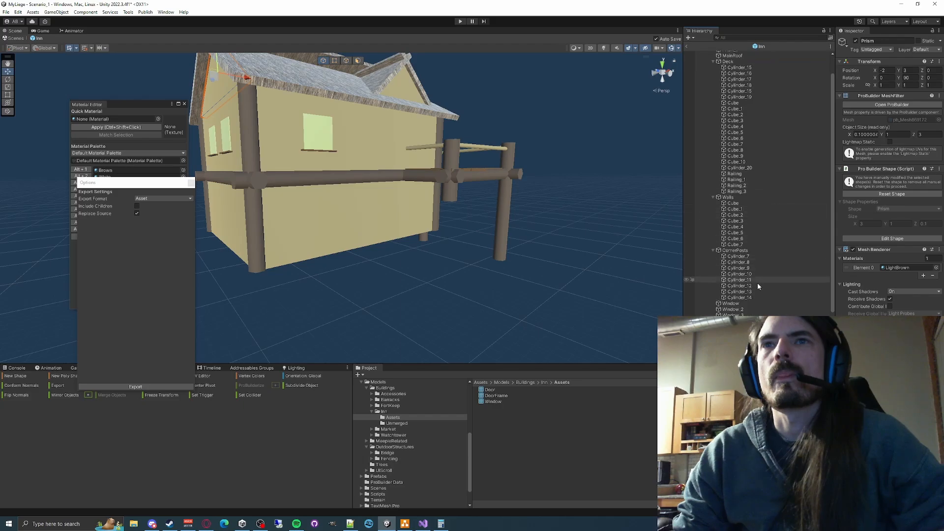
pyautogui.click(735, 309)
pyautogui.click(735, 315)
pyautogui.keyDown('shift'); pyautogui.click(731, 304); pyautogui.keyUp('shift')
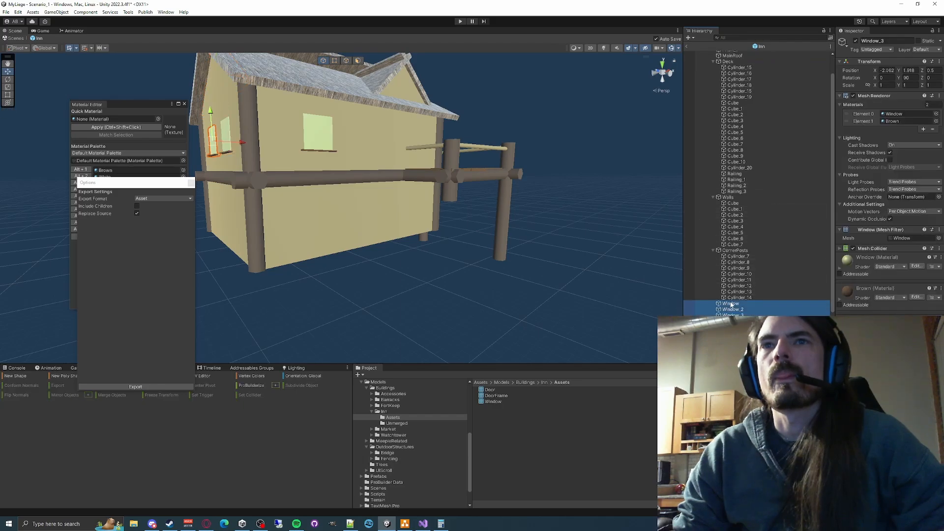
pyautogui.click(855, 42)
# - Deactivate the CornerPosts pieces Cylinder_7 through Cylinder_14 and the Walls pieces Cube through Cube_7
pyautogui.click(740, 297)
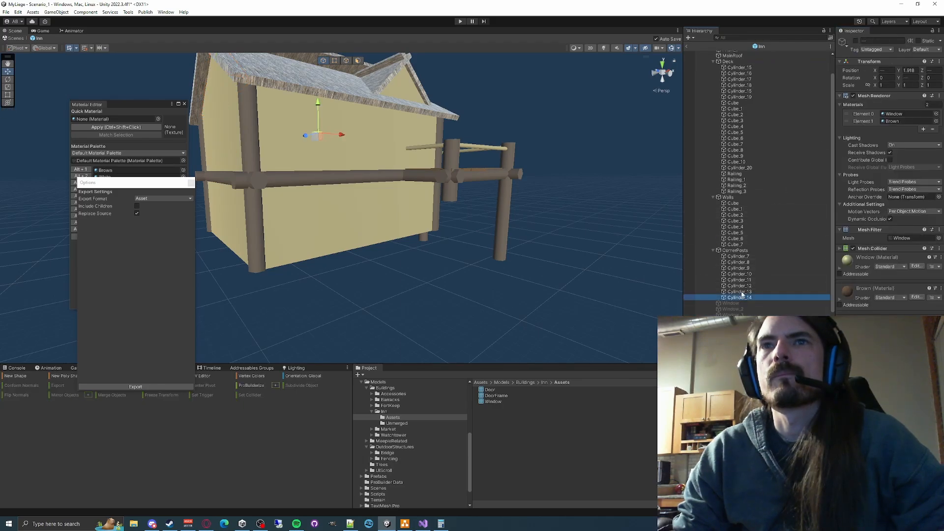
pyautogui.keyDown('shift'); pyautogui.click(738, 256); pyautogui.keyUp('shift')
pyautogui.click(855, 41)
pyautogui.click(734, 245)
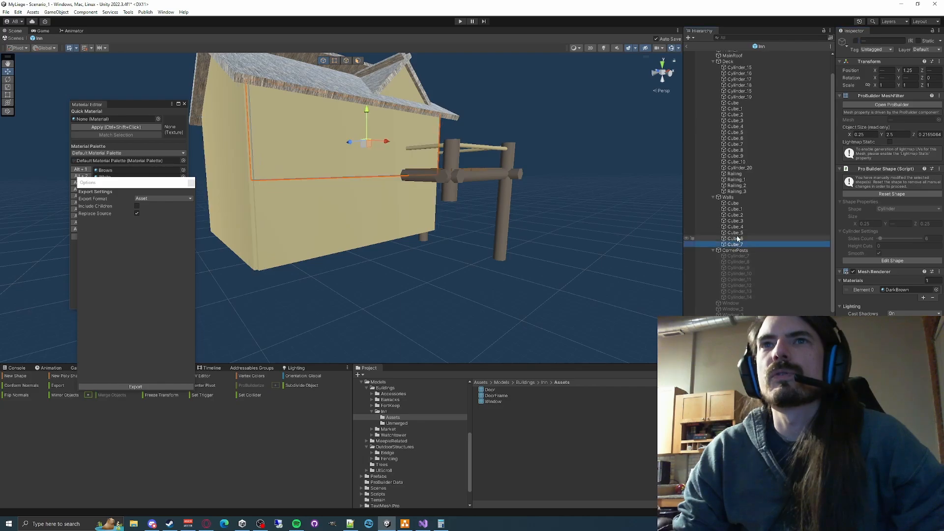
pyautogui.keyDown('shift'); pyautogui.click(733, 203); pyautogui.keyUp('shift')
pyautogui.click(855, 41)
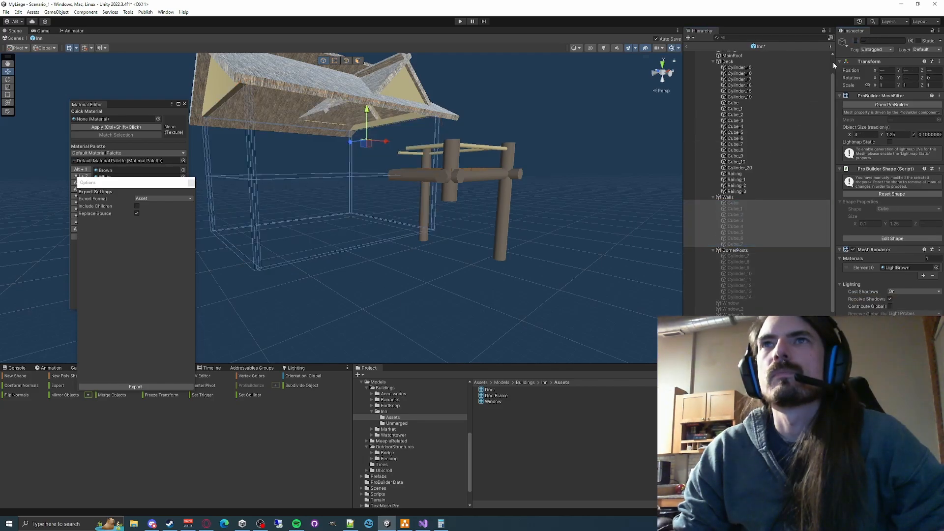
# - Deactivate all the Deck pieces, from Cylinder_15 through Railing_3
pyautogui.click(736, 192)
pyautogui.keyDown('shift'); pyautogui.click(740, 68); pyautogui.keyUp('shift')
pyautogui.click(855, 41)
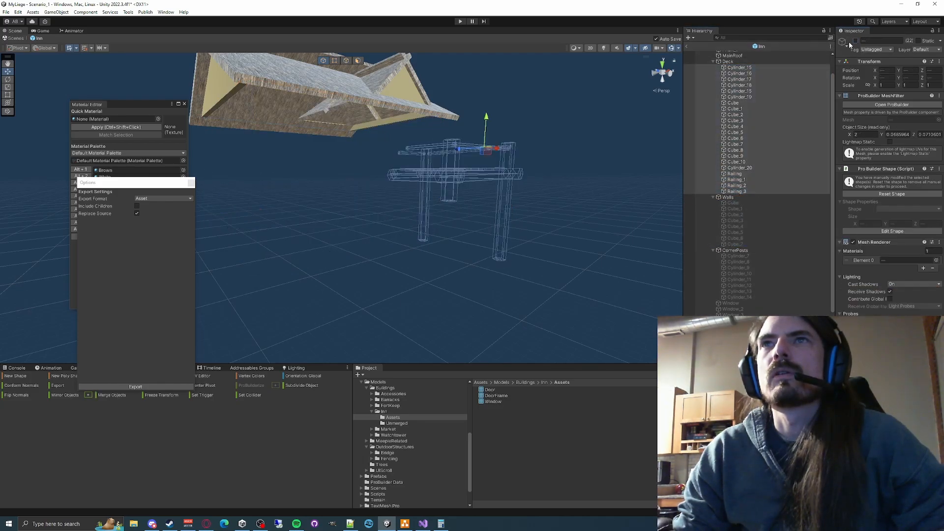
# - Deactivate the MainBuilding gable pieces Prism and Prism_1 and the MainRoof
pyautogui.scroll(2, 752, 117)
pyautogui.click(741, 77)
pyautogui.keyDown('shift'); pyautogui.click(734, 66); pyautogui.keyUp('shift')
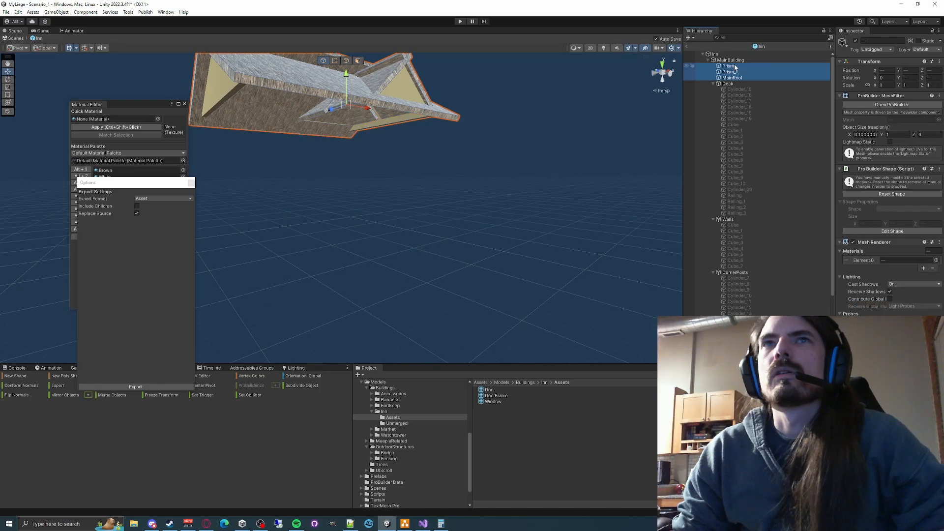
pyautogui.moveTo(511, 216); pyautogui.dragTo(521, 163, button='right')
pyautogui.press('w')
pyautogui.press('f')
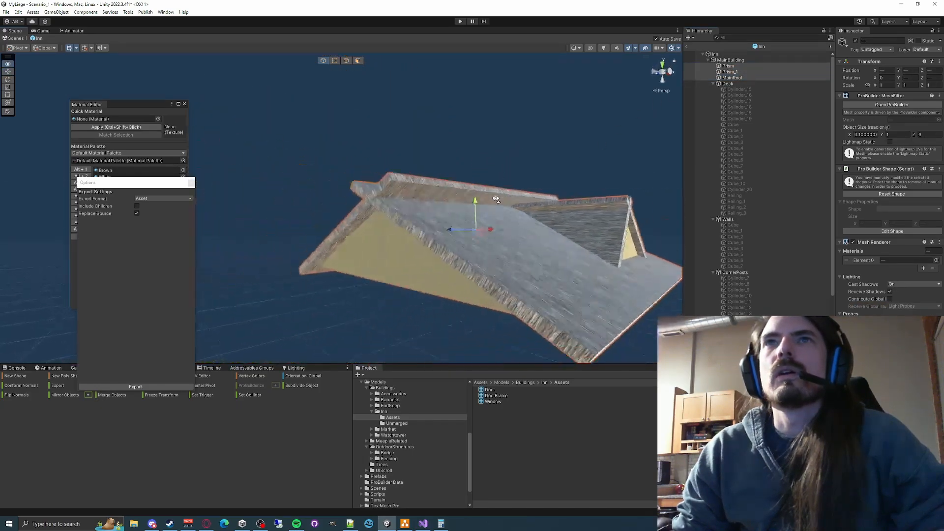
pyautogui.click(731, 72)
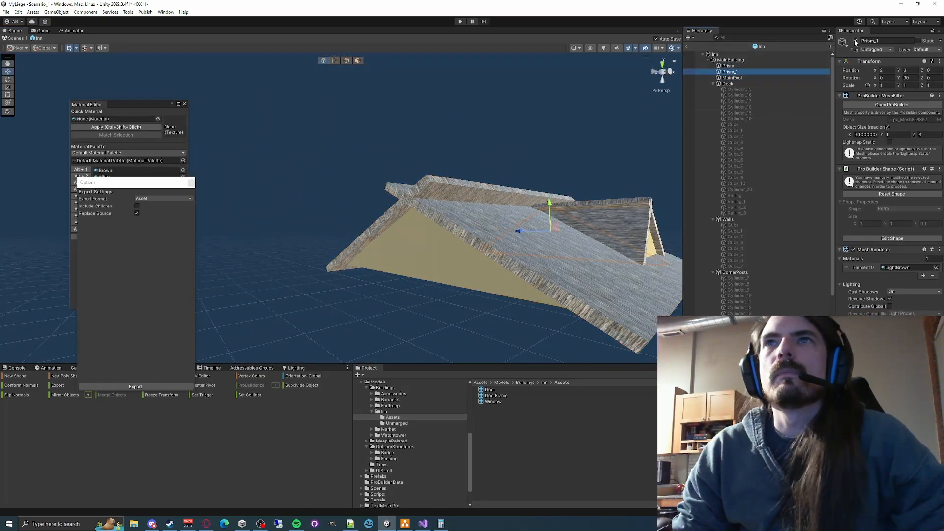
pyautogui.click(741, 66)
pyautogui.click(855, 42)
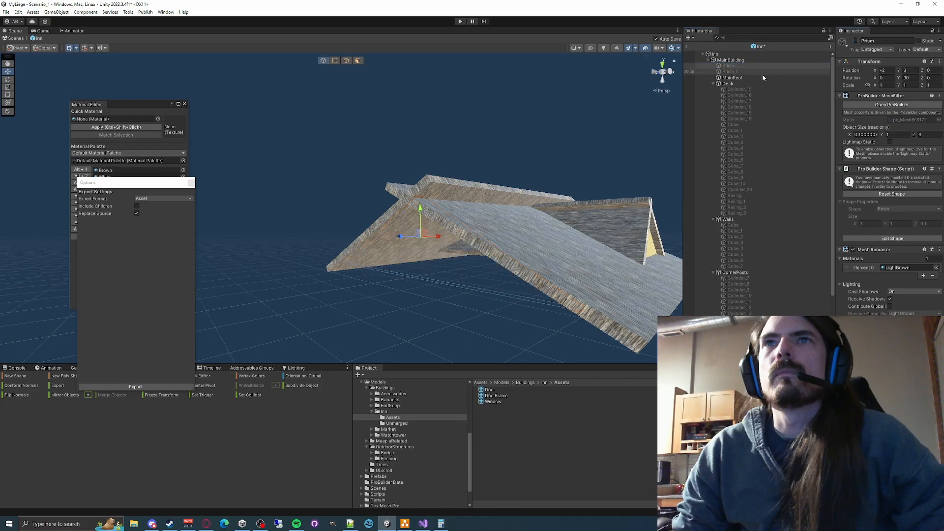
pyautogui.click(761, 77)
pyautogui.click(855, 41)
pyautogui.moveTo(618, 147); pyautogui.dragTo(649, 220, button='right')
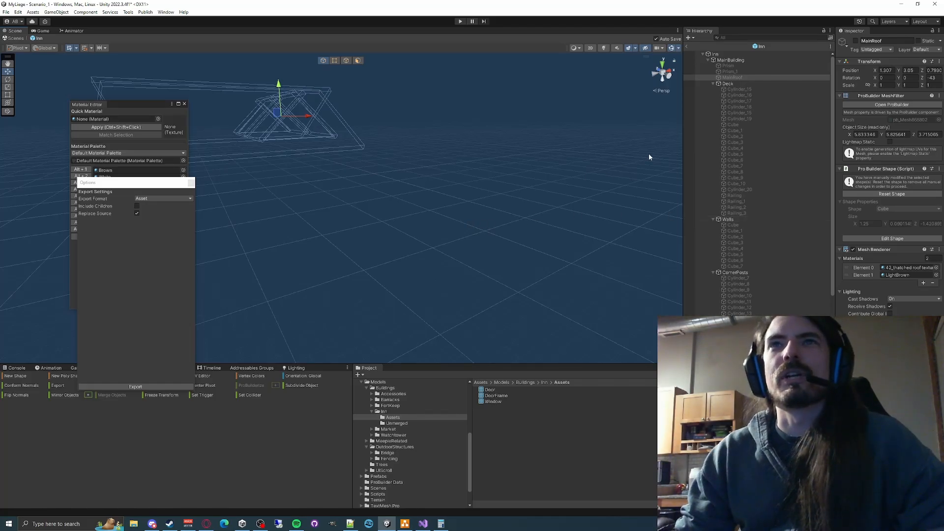
# - Examine the outlines of the deactivated deck, corner post and front entry pieces to see where each one sits
pyautogui.moveTo(388, 197); pyautogui.dragTo(467, 212, button='right')
pyautogui.click(736, 149)
pyautogui.click(743, 189)
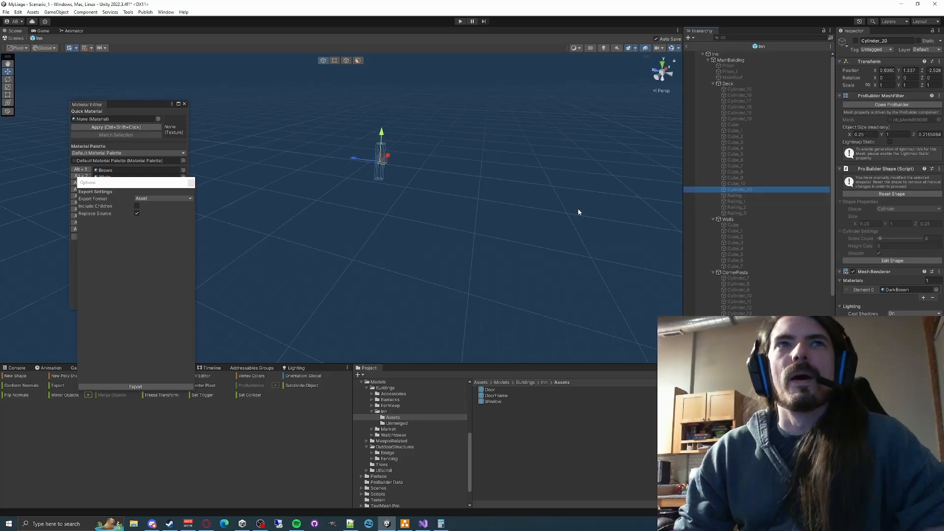
pyautogui.moveTo(577, 209); pyautogui.dragTo(565, 217, button='right')
pyautogui.click(749, 283)
pyautogui.scroll(-3, 752, 261)
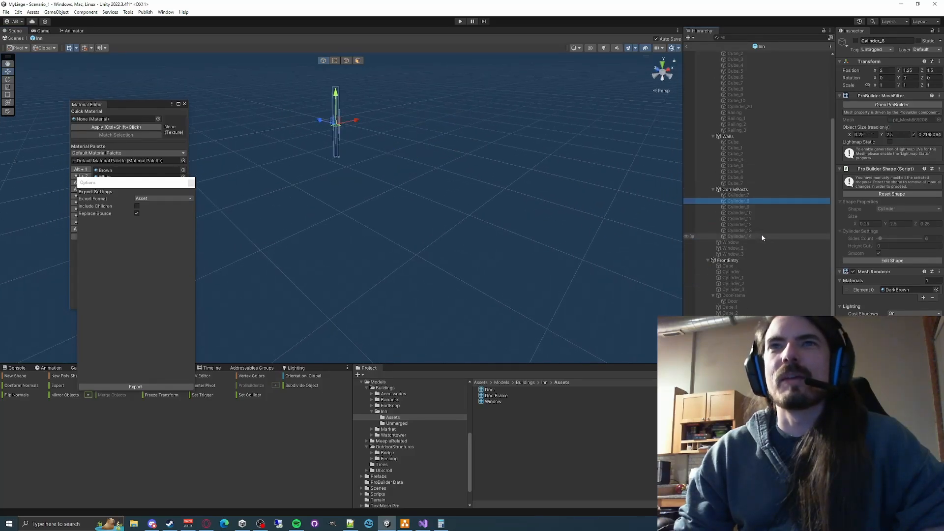
pyautogui.click(728, 266)
pyautogui.keyDown('shift'); pyautogui.click(733, 360); pyautogui.keyUp('shift')
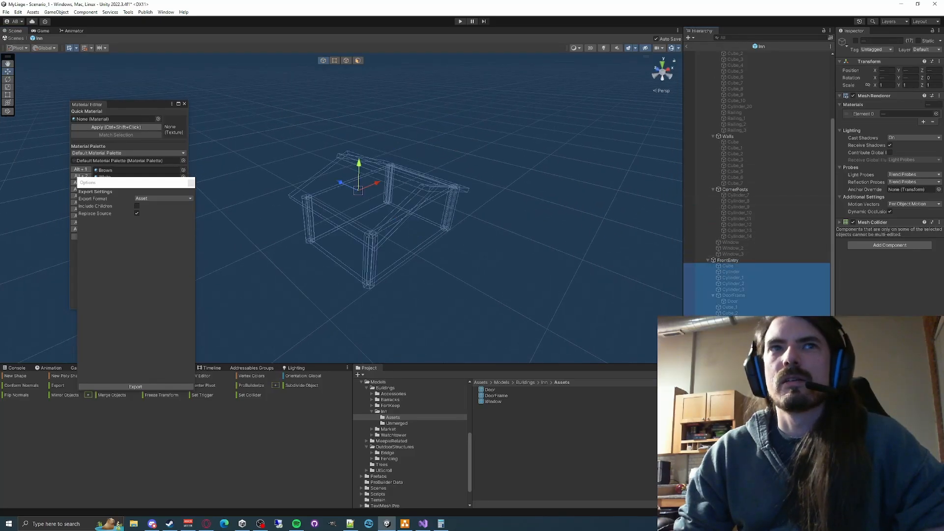
pyautogui.moveTo(593, 252)
pyautogui.mouseDown(button='right')
pyautogui.moveTo(514, 246)
pyautogui.moveTo(558, 252)
pyautogui.moveTo(512, 220)
pyautogui.moveTo(597, 248)
pyautogui.mouseUp(button='right')
# - Reactivate the front entry posts Cylinder_1, Cylinder_2 and Cylinder_3
pyautogui.click(739, 276)
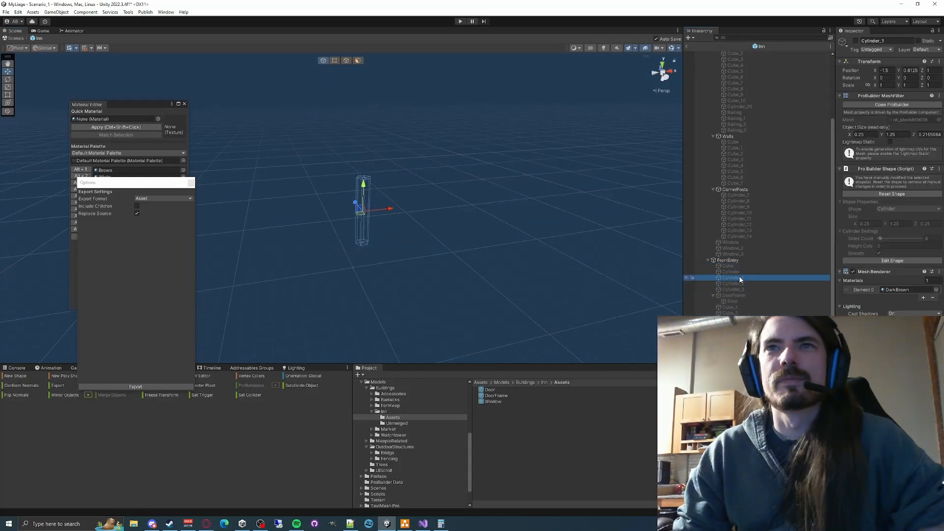
pyautogui.click(855, 41)
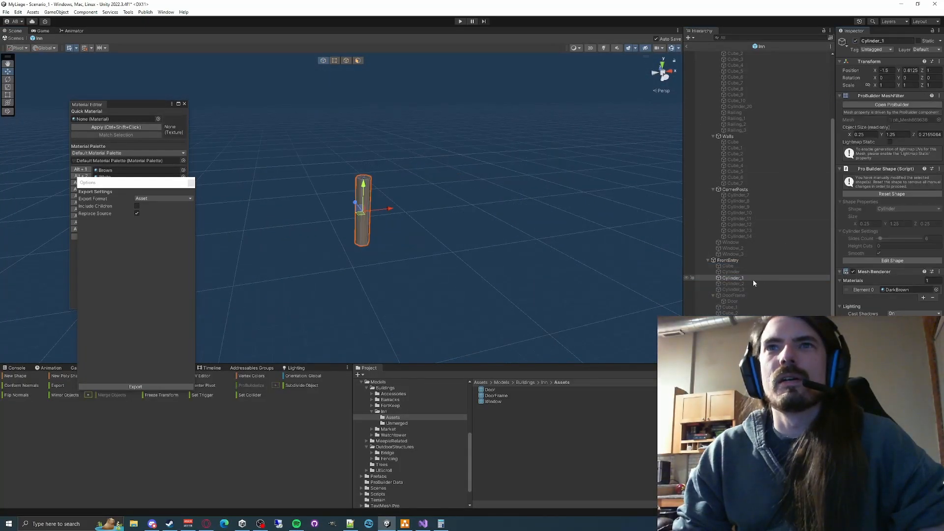
pyautogui.click(739, 285)
pyautogui.hotkey('alt', 'shift', 'a')
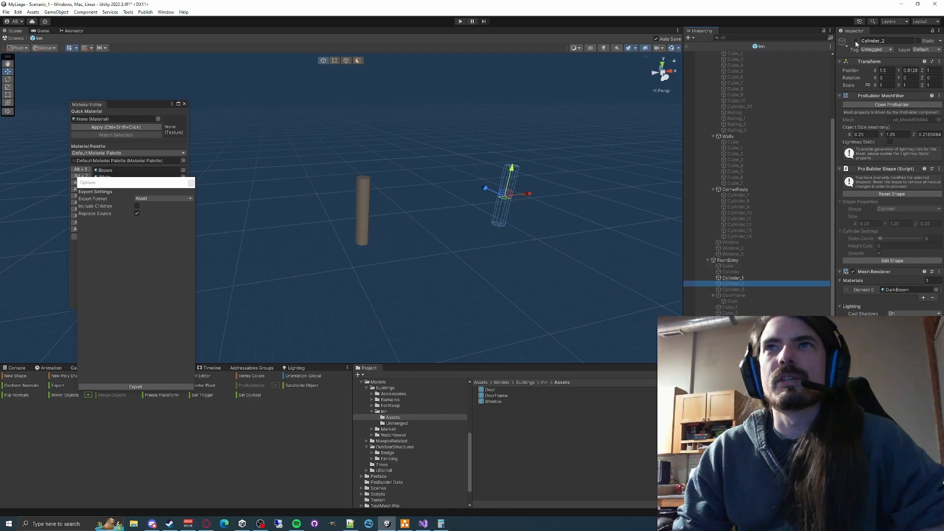
pyautogui.click(737, 272)
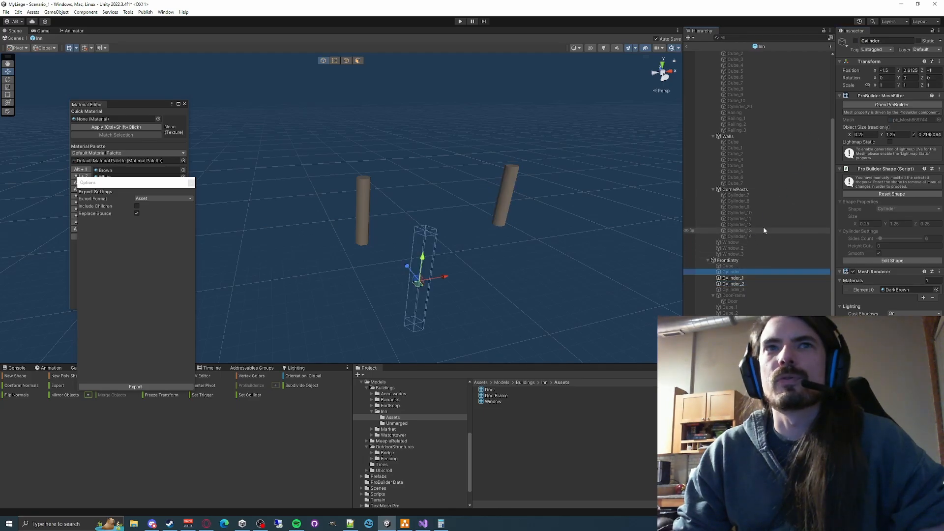
pyautogui.click(737, 266)
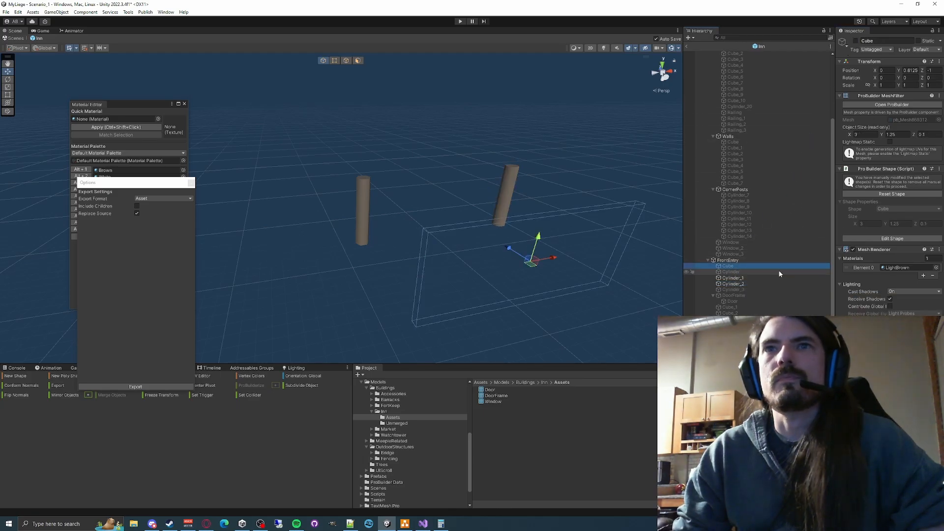
pyautogui.click(739, 289)
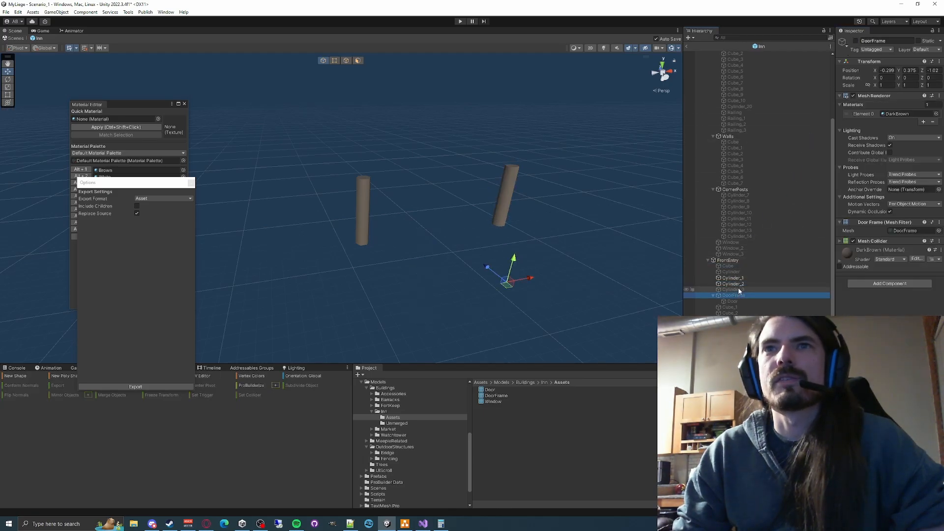
pyautogui.click(855, 41)
pyautogui.scroll(-3, 546, 200)
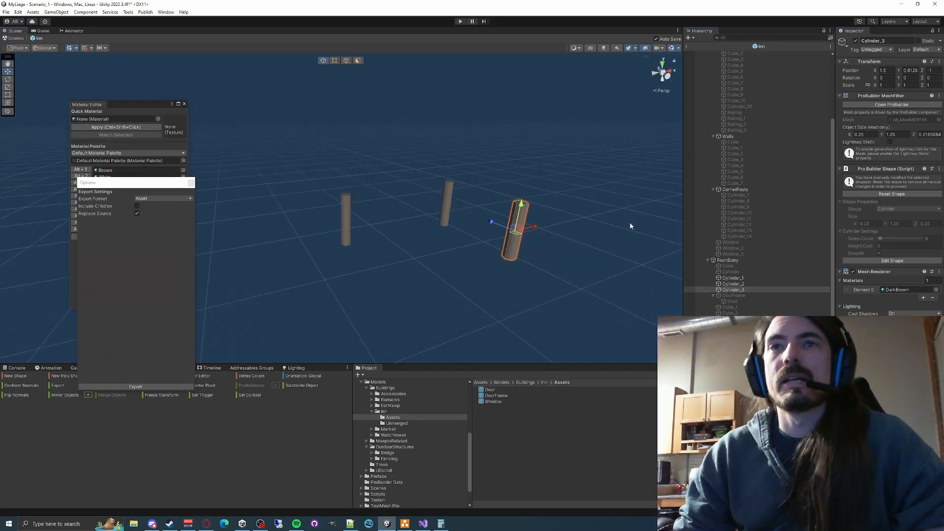
pyautogui.moveTo(577, 246); pyautogui.dragTo(662, 277, button='right')
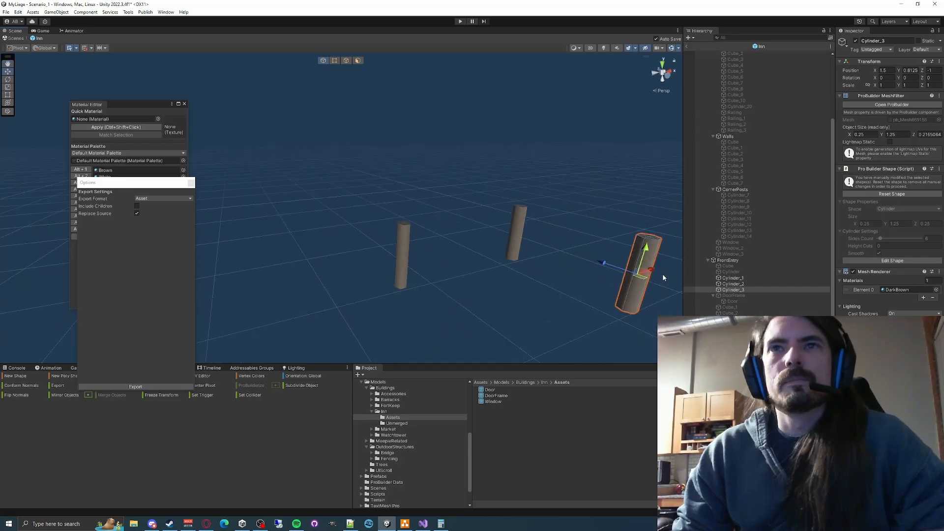
# - Check the outlines of the front entry walls and reactivate Cube_1, the wall between Cylinder_1 and Cylinder_2
pyautogui.click(731, 271)
pyautogui.click(734, 307)
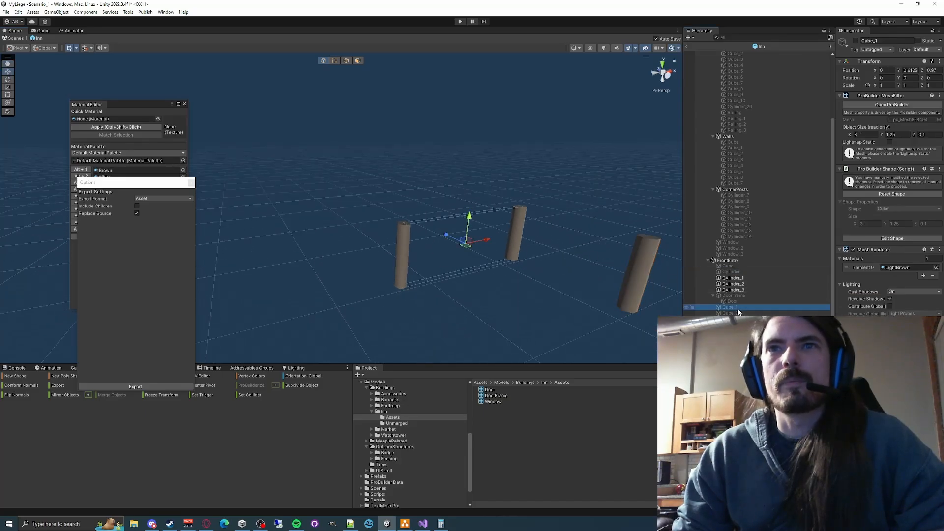
pyautogui.press('Down')
pyautogui.press('Down')
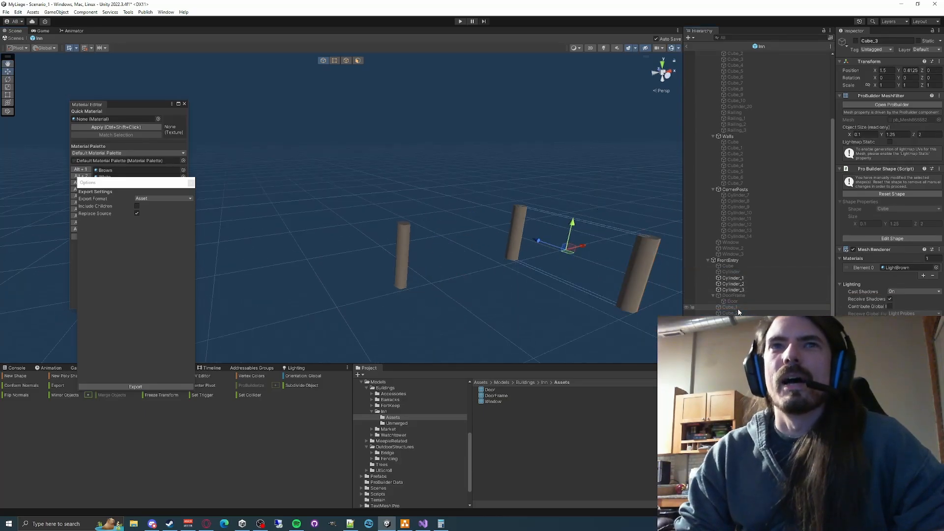
pyautogui.press('Up')
pyautogui.press('Up')
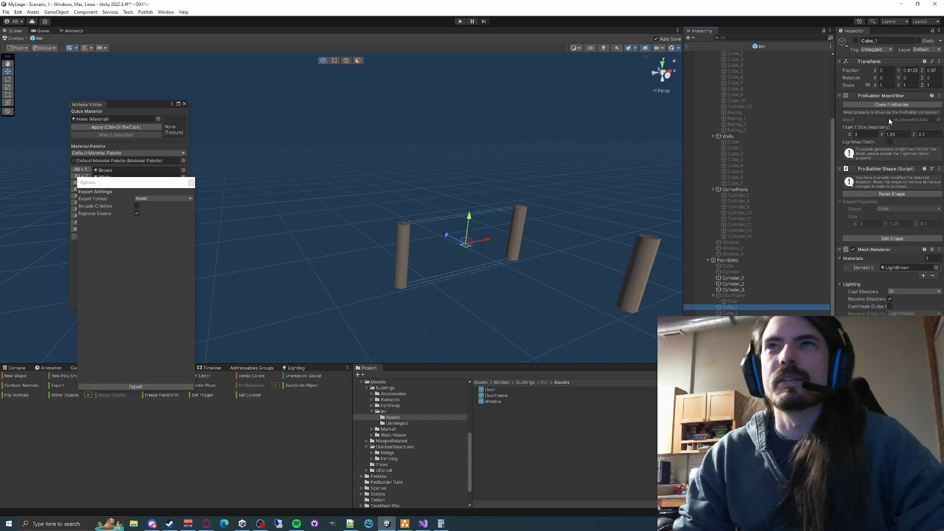
pyautogui.click(856, 40)
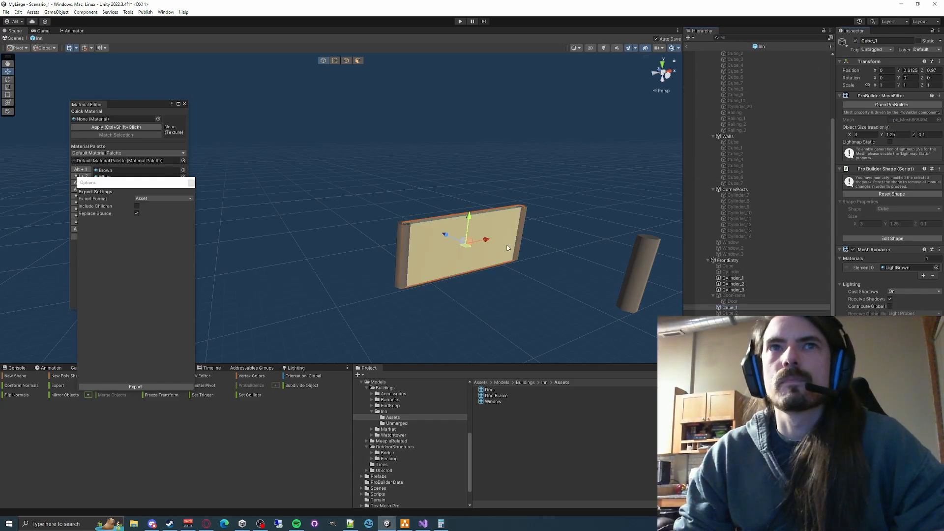
pyautogui.moveTo(508, 248); pyautogui.dragTo(566, 256, button='right')
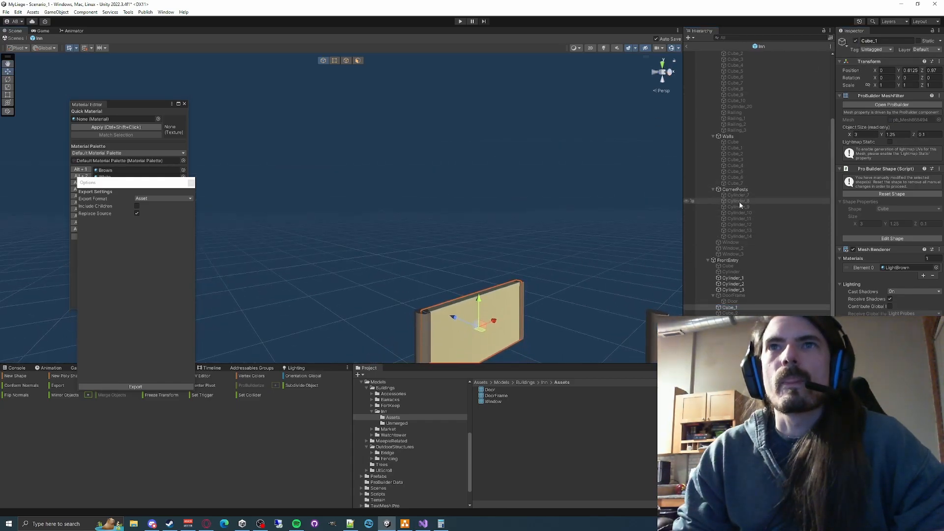
# - Check the outlines of the deactivated corner posts and reactivate Cylinder_7 and Cylinder_9
pyautogui.click(739, 201)
pyautogui.press('Up')
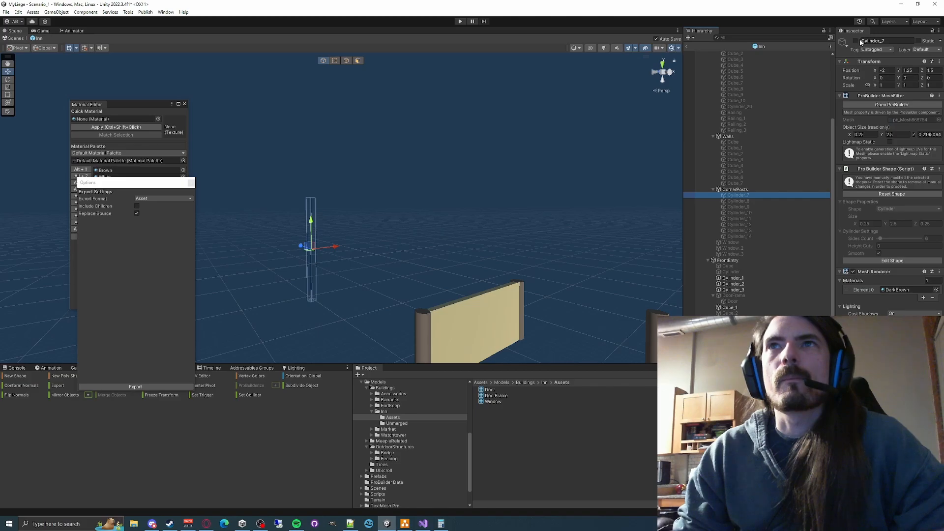
pyautogui.press('Down')
pyautogui.press('Down')
pyautogui.press('Down')
pyautogui.press('Down')
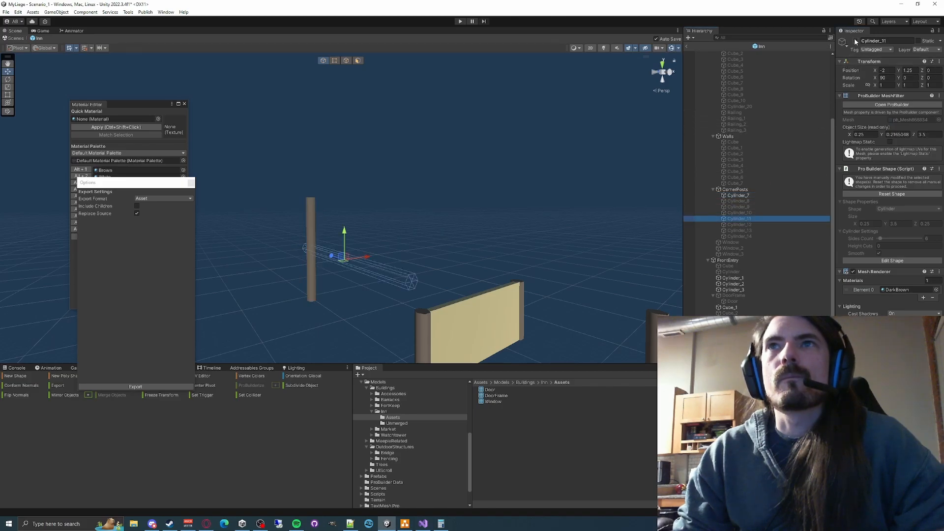
pyautogui.click(743, 213)
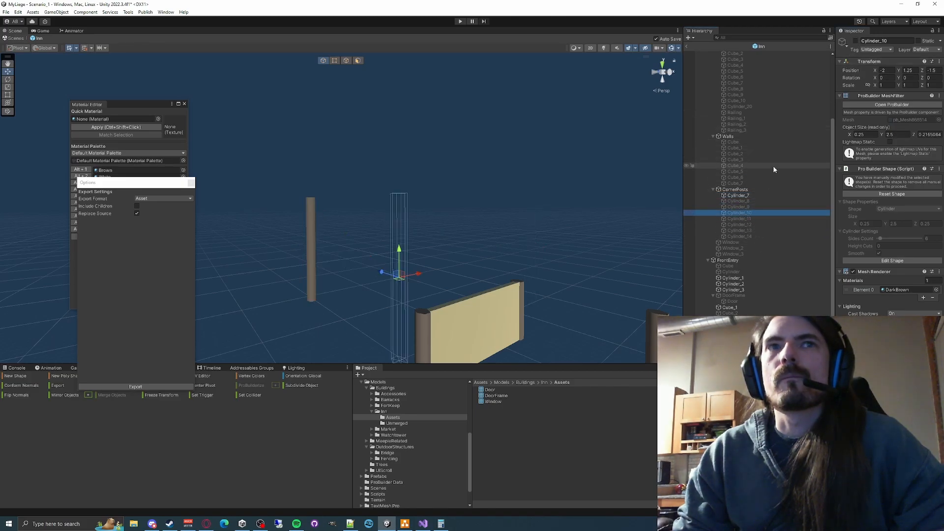
pyautogui.press('Up')
pyautogui.click(855, 41)
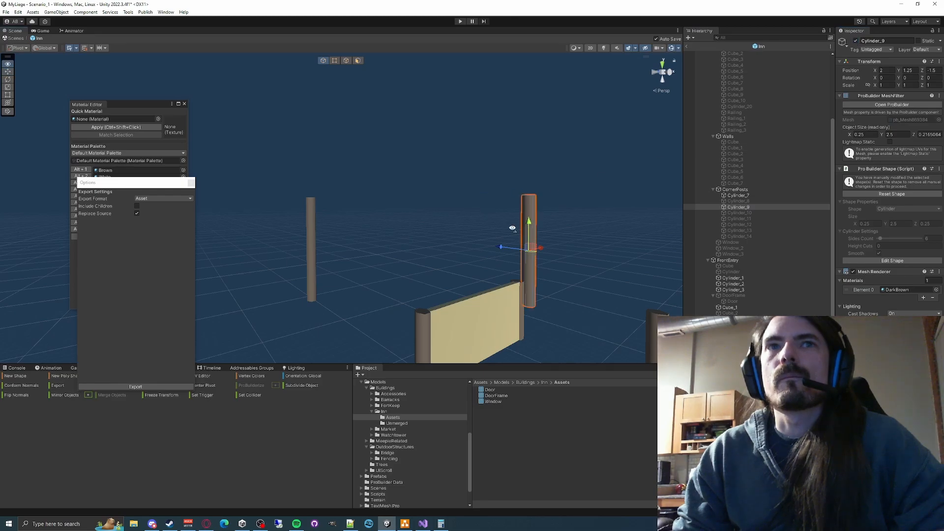
pyautogui.moveTo(512, 226); pyautogui.dragTo(492, 255, button='right')
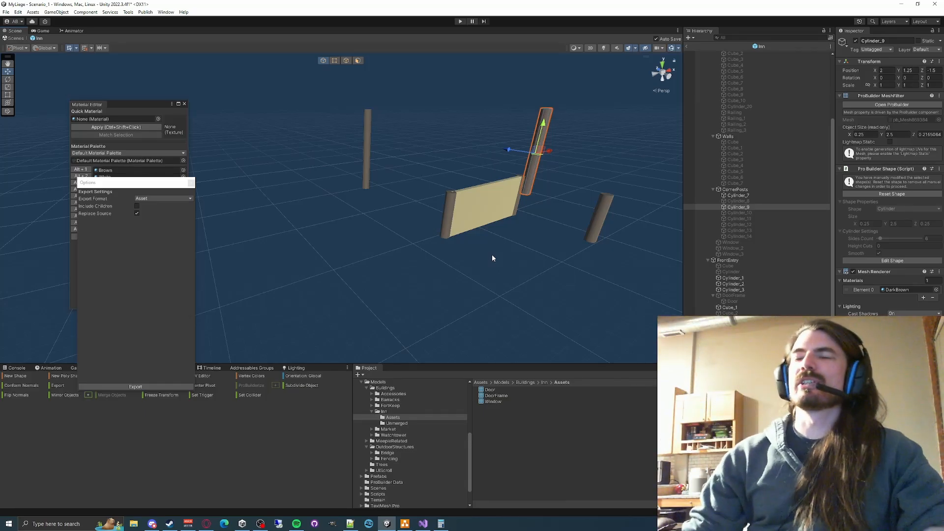
pyautogui.click(278, 214)
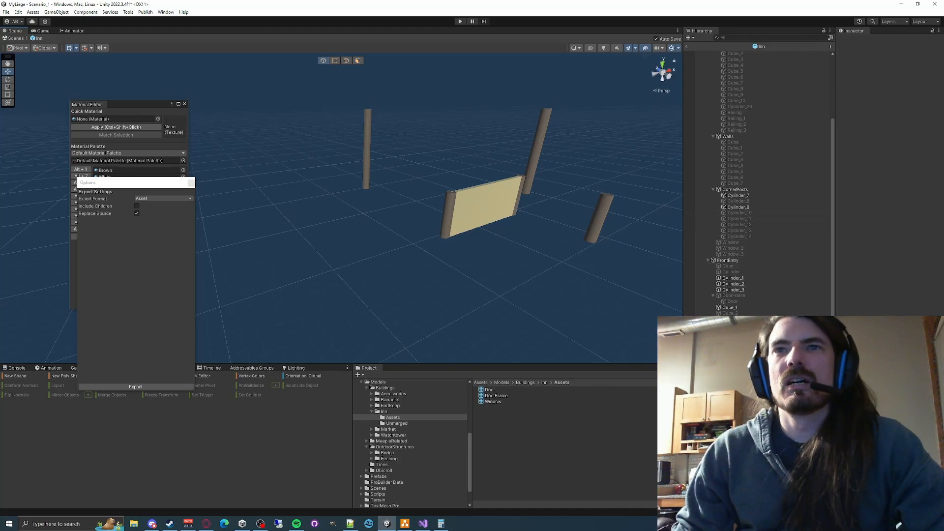
# - Reactivate all parts of the Inn prefab at once, from Prism down through the front entry pieces, and deselect them
pyautogui.click(791, 254)
pyautogui.scroll(3, 745, 166)
pyautogui.keyDown('shift'); pyautogui.click(733, 65); pyautogui.keyUp('shift')
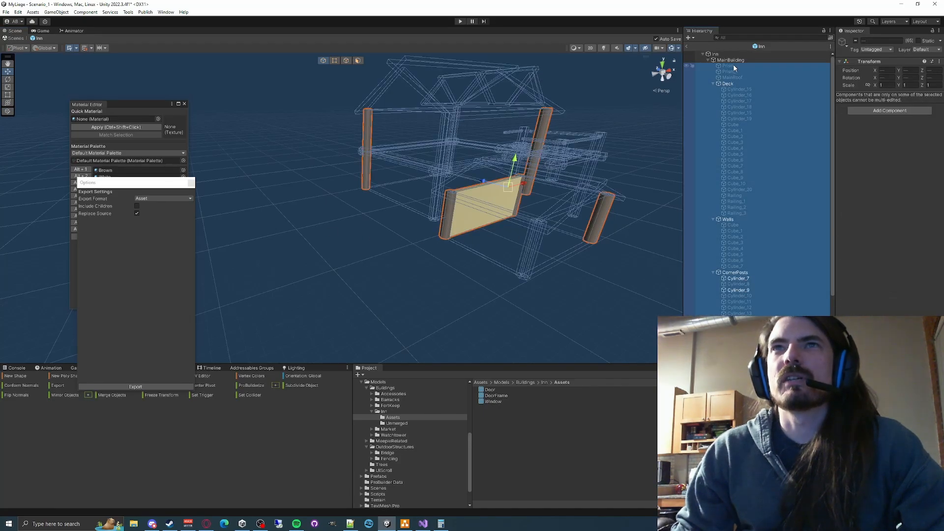
pyautogui.moveTo(459, 252); pyautogui.dragTo(851, 41, button='right')
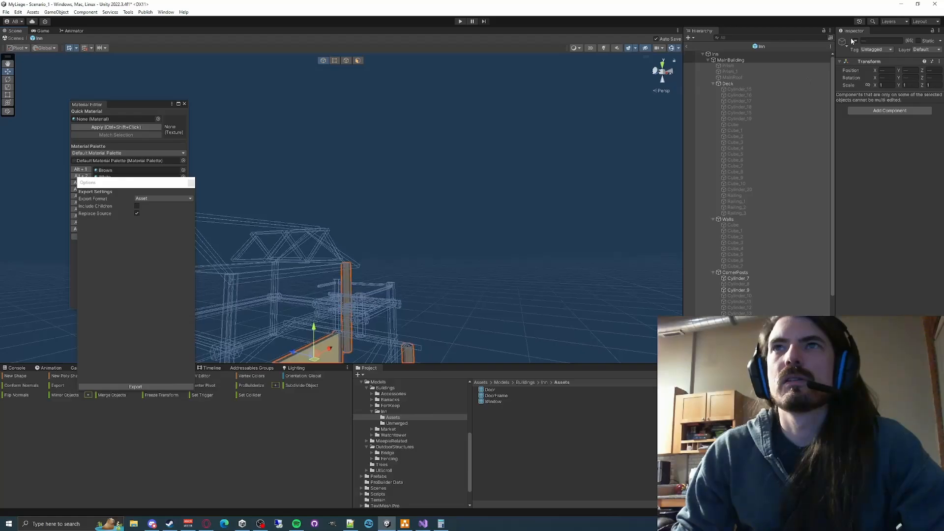
pyautogui.click(855, 41)
pyautogui.moveTo(552, 234); pyautogui.dragTo(491, 261, button='right')
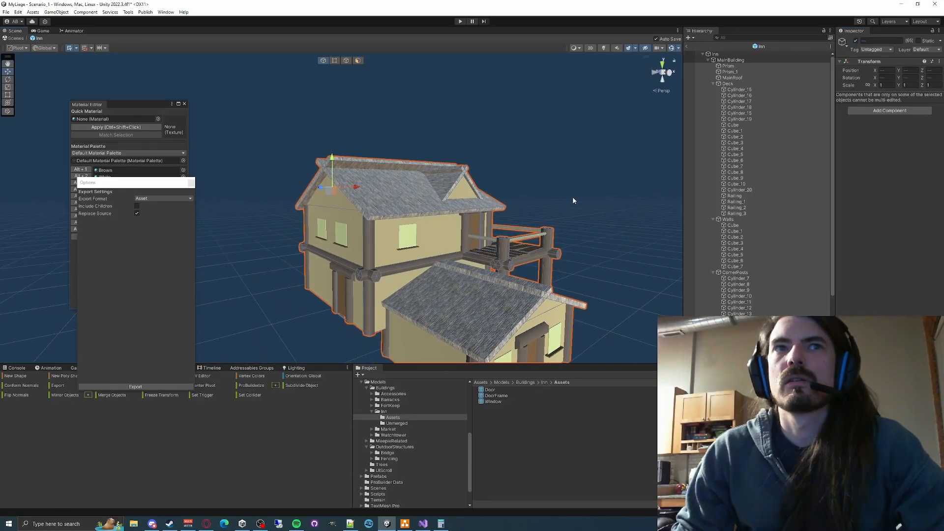
pyautogui.click(573, 200)
pyautogui.scroll(5, 573, 200)
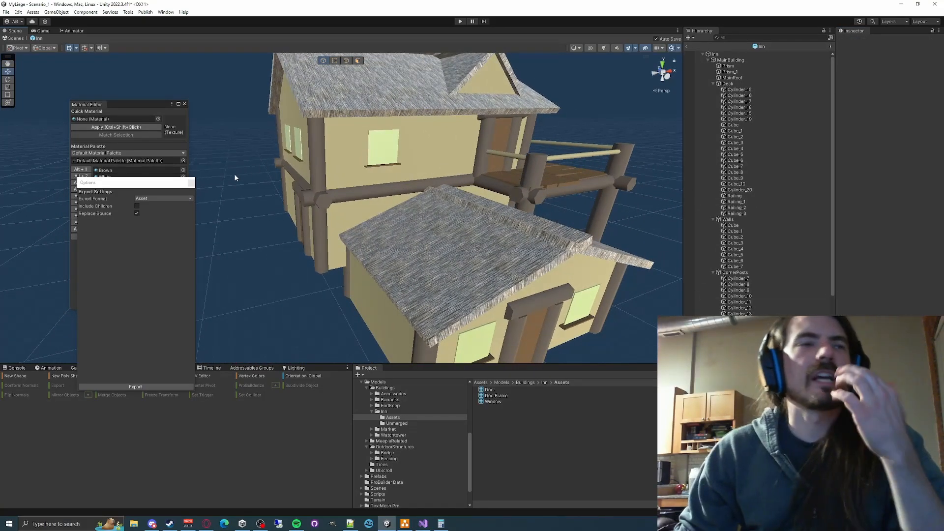
# - Duplicate the Inn prefab in the Models/Buildings/Inn folder
pyautogui.click(383, 411)
pyautogui.click(487, 401)
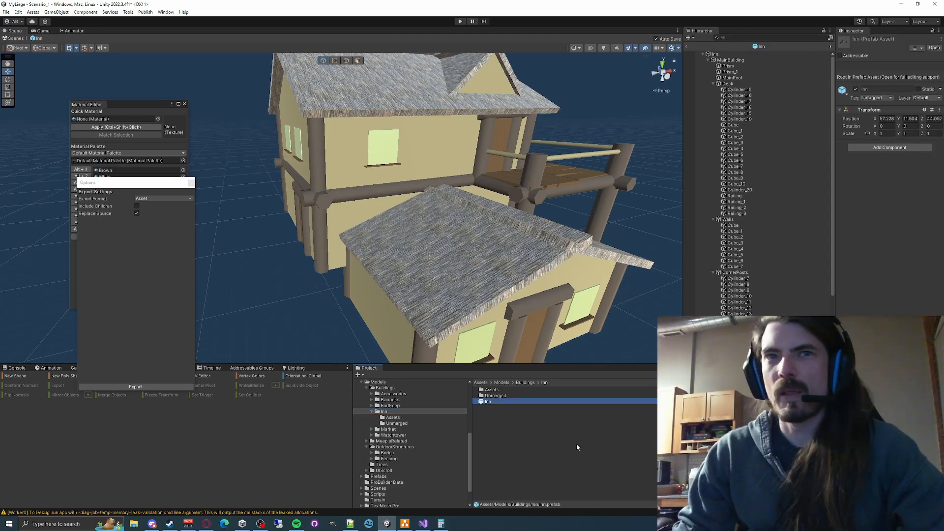
pyautogui.hotkey('ctrl', 'd')
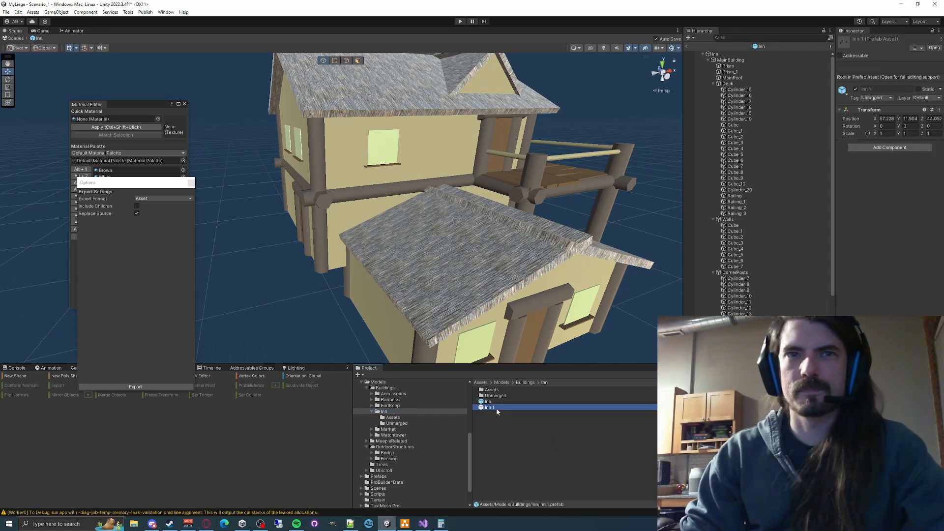
# - Rename the duplicated prefab as Inn_BoldIdea and open it for editing
pyautogui.click(496, 408)
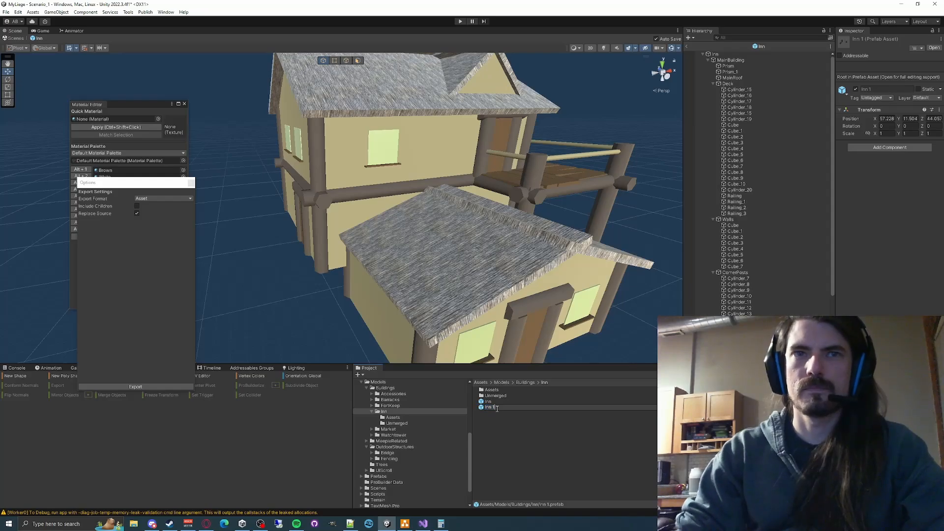
pyautogui.press('BackSpace')
pyautogui.press('BackSpace')
pyautogui.write('_B')
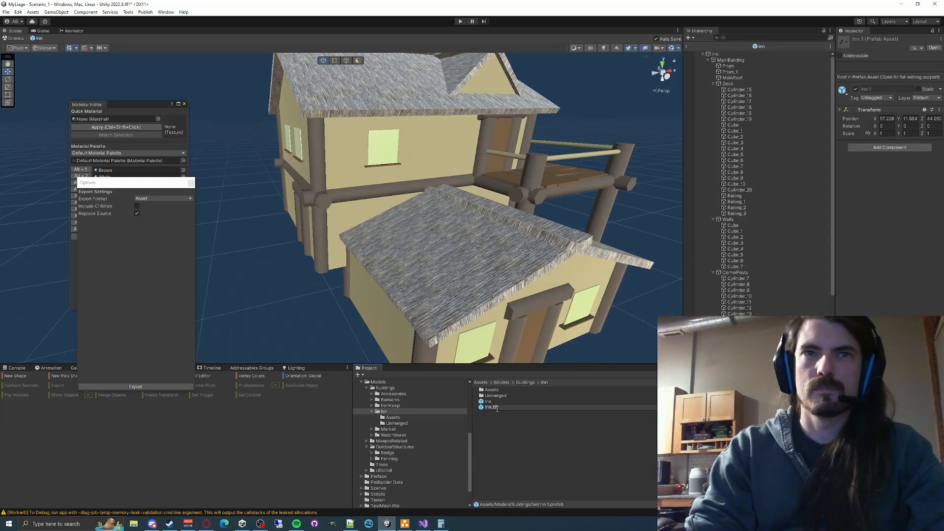
pyautogui.write('BoldIdea')
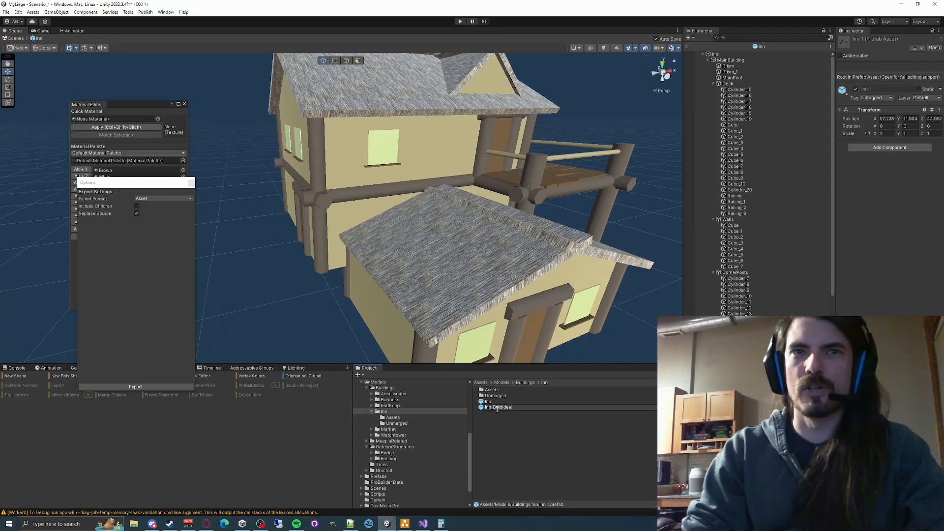
pyautogui.press('Return')
pyautogui.doubleClick(497, 408)
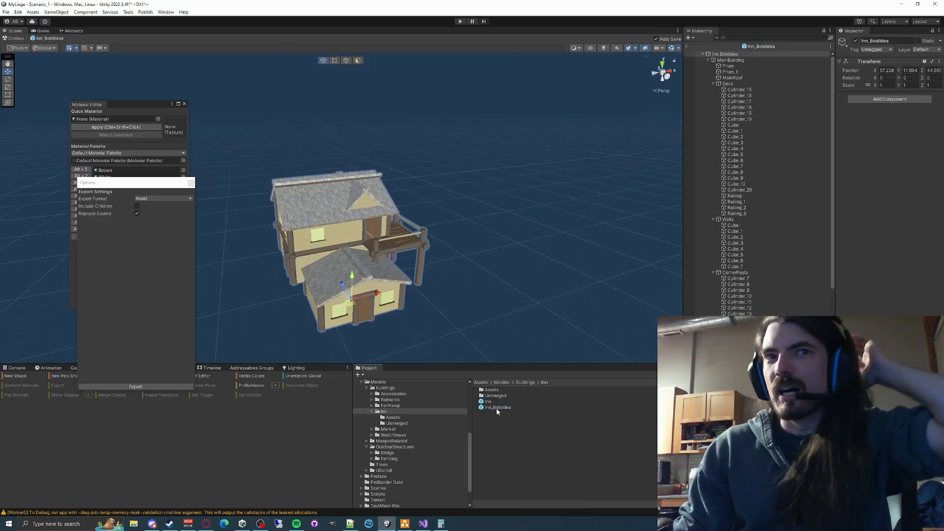
# - Examine the Inn_BoldIdea building from the front entry side and look through its list of parts
pyautogui.click(736, 67)
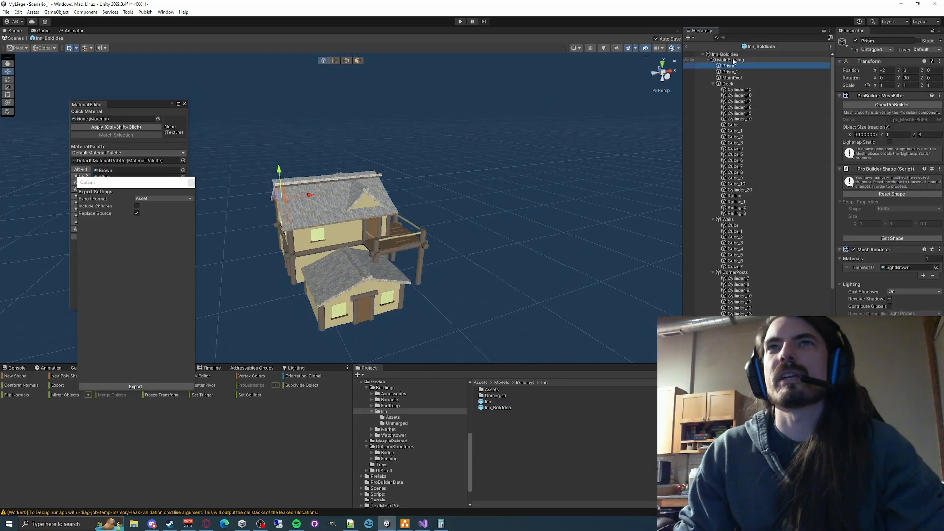
pyautogui.click(733, 60)
pyautogui.click(731, 67)
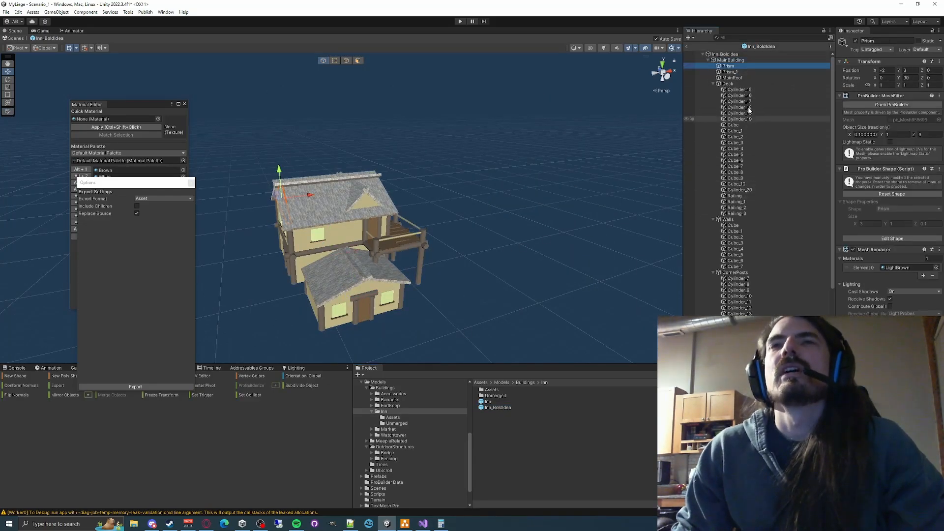
pyautogui.scroll(-3, 753, 138)
pyautogui.scroll(-1, 754, 137)
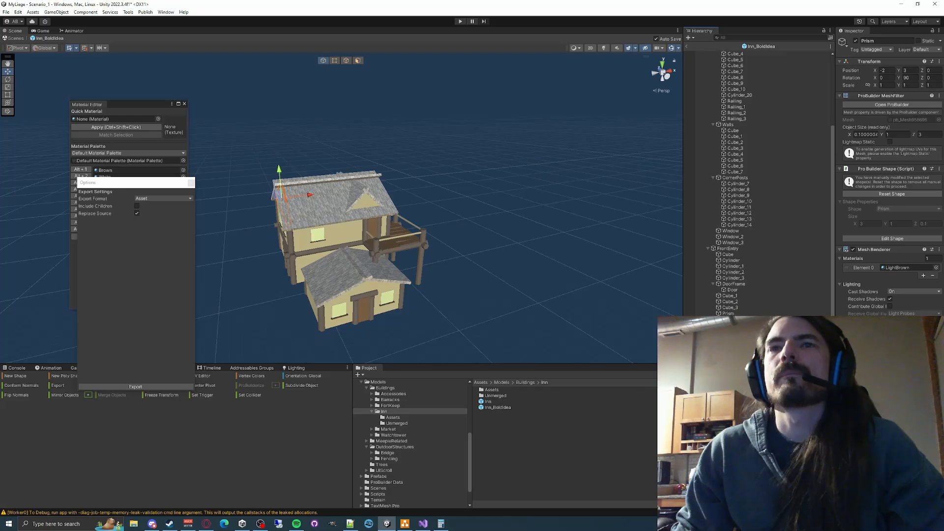
pyautogui.moveTo(467, 252); pyautogui.dragTo(502, 252, button='right')
pyautogui.press('w')
pyautogui.press('s')
pyautogui.press('w')
pyautogui.press('s')
pyautogui.press('w')
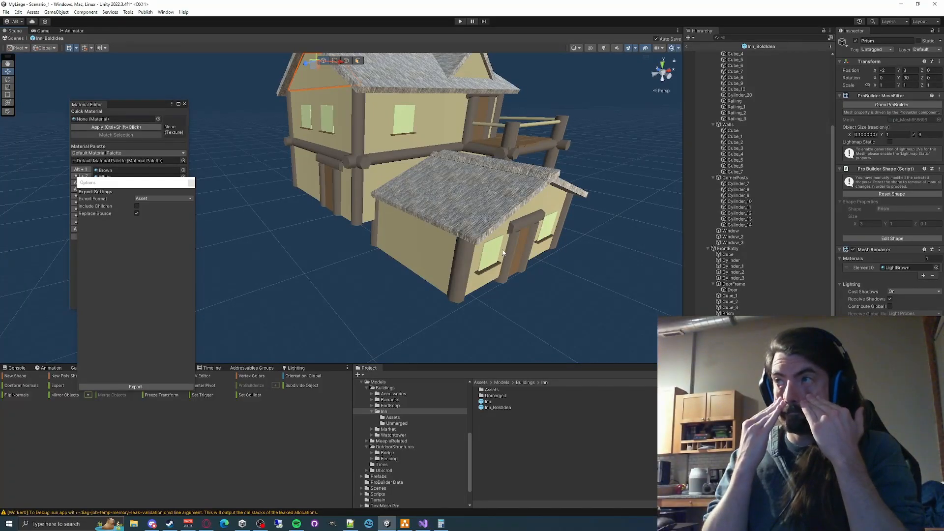
pyautogui.scroll(5, 816, 119)
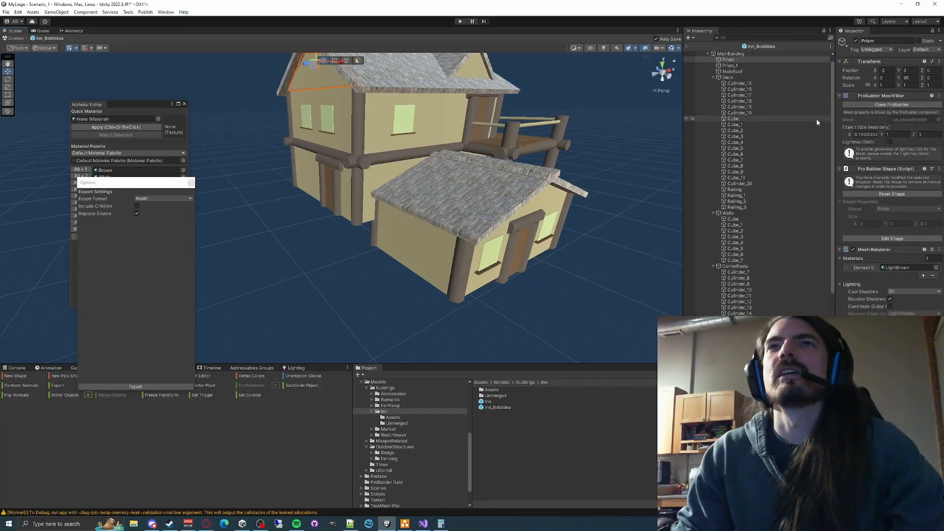
# - Deactivate the MainRoof in Inn_BoldIdea to expose the upper walls
pyautogui.moveTo(567, 202); pyautogui.dragTo(620, 140, button='right')
pyautogui.press('w')
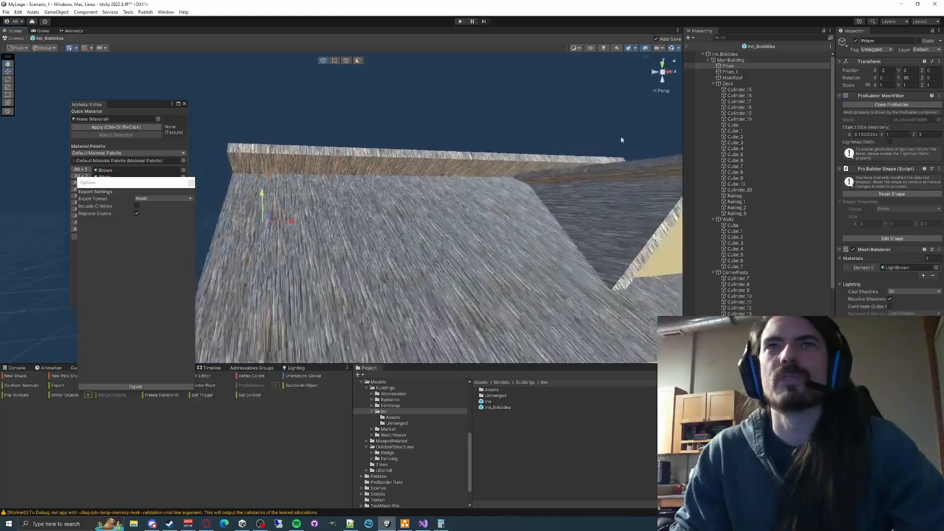
pyautogui.click(732, 78)
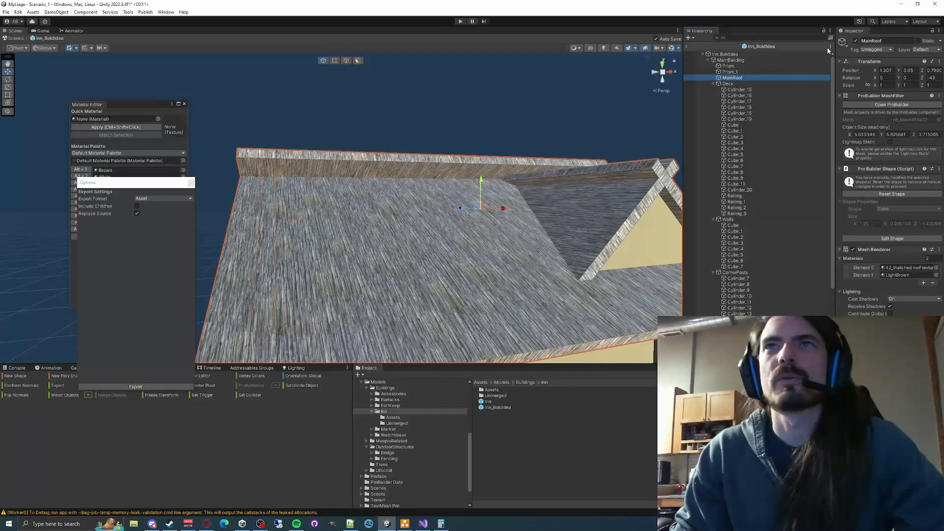
pyautogui.click(855, 41)
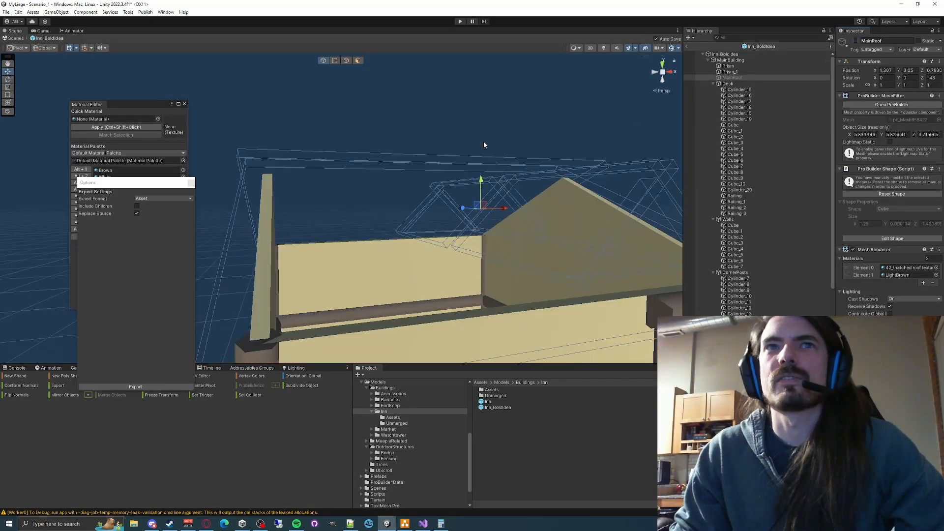
pyautogui.keyDown('alt'); pyautogui.moveTo(482, 141); pyautogui.dragTo(489, 195); pyautogui.keyUp('alt')
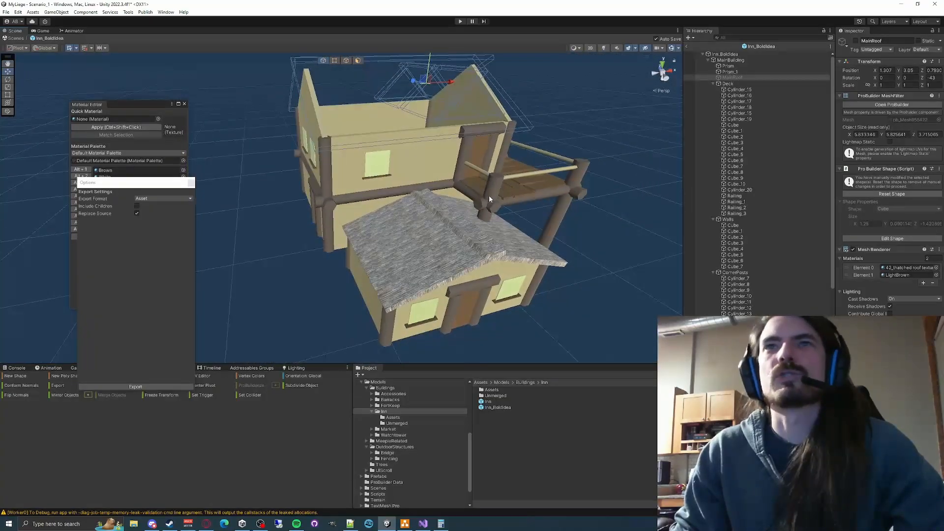
# - Merge the two roof pieces above the front entry into one object and close the export options
pyautogui.click(391, 231)
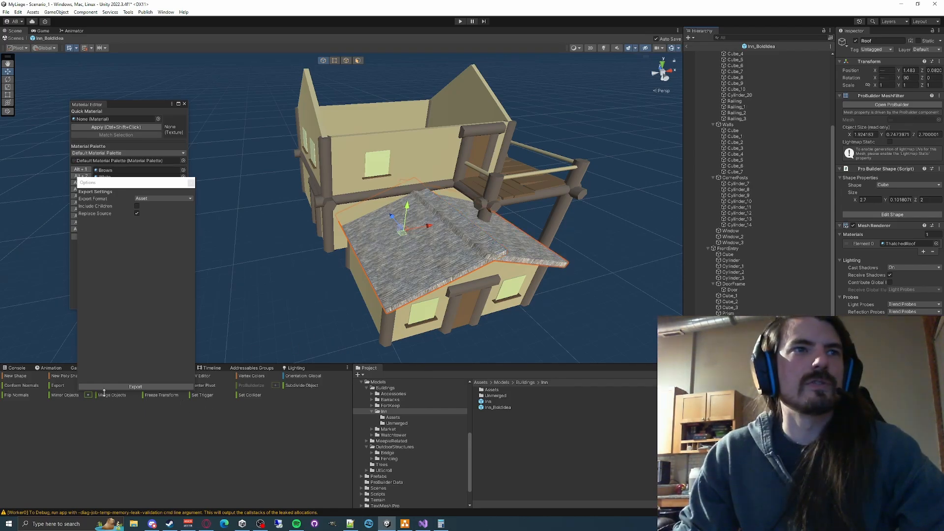
pyautogui.click(104, 393)
pyautogui.click(190, 184)
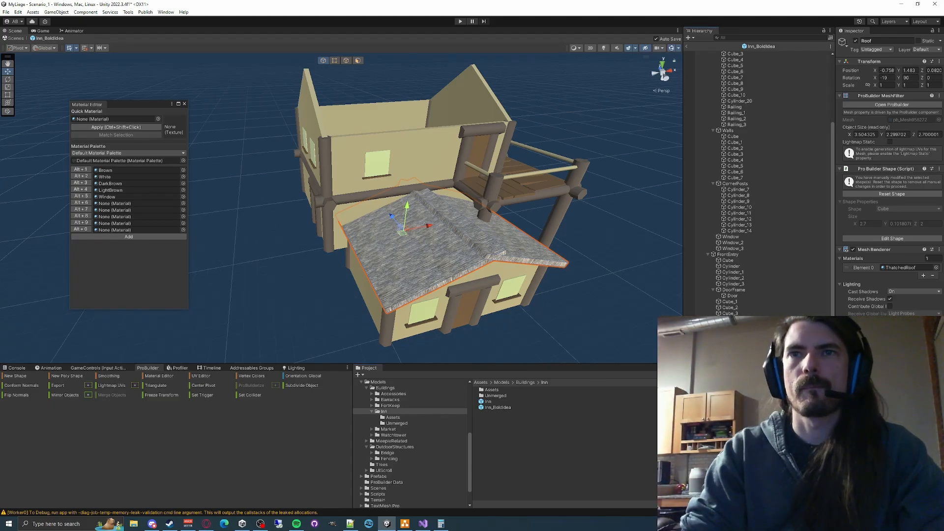
# - Export the merged front entry roof as LowerRoof.asset into Models/Buildings/Inn/Assets and deactivate it in the prefab
pyautogui.click(88, 386)
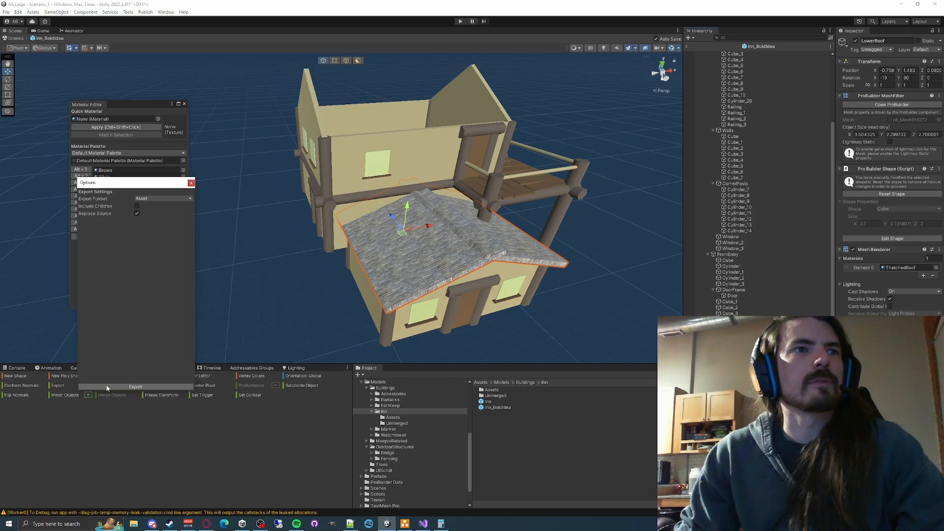
pyautogui.click(153, 387)
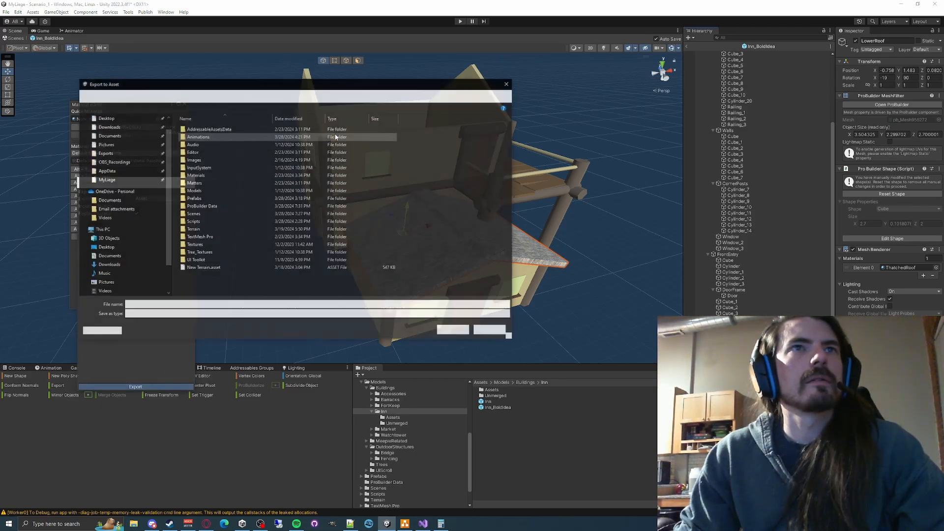
pyautogui.click(329, 98)
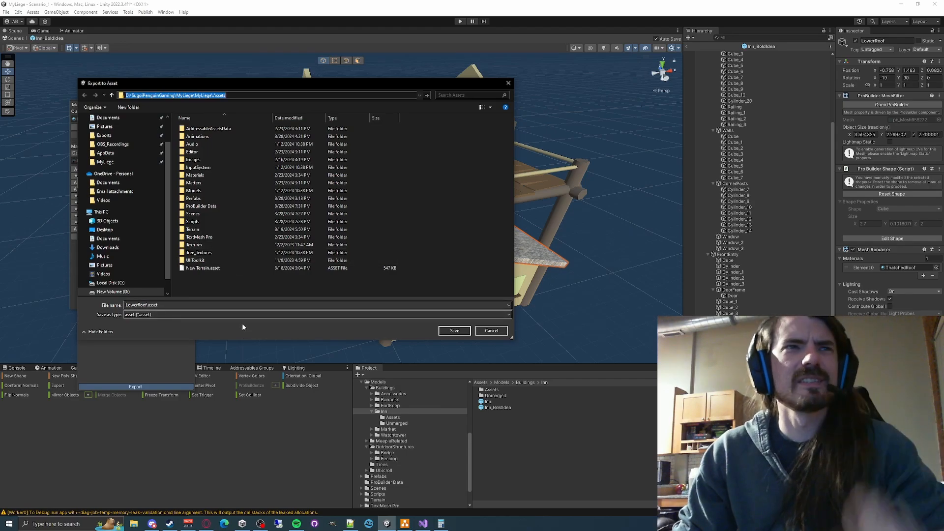
pyautogui.doubleClick(207, 190)
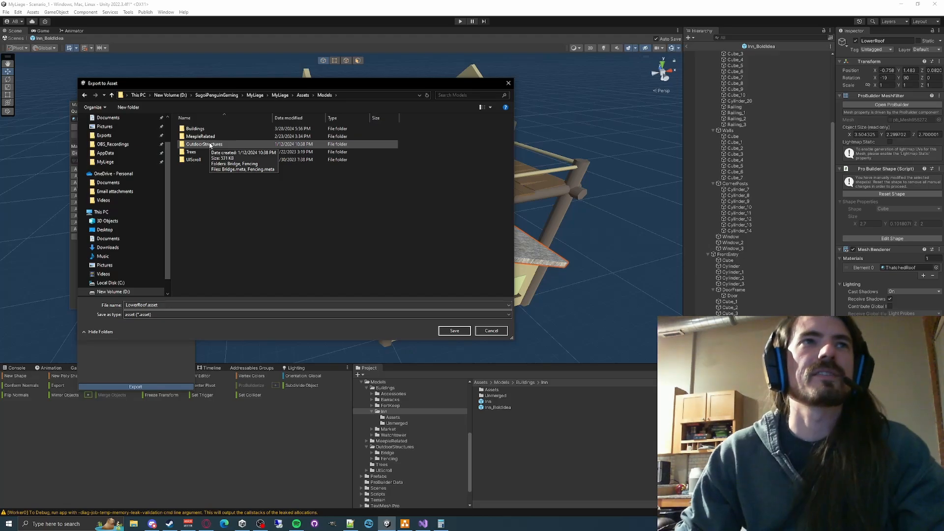
pyautogui.doubleClick(215, 129)
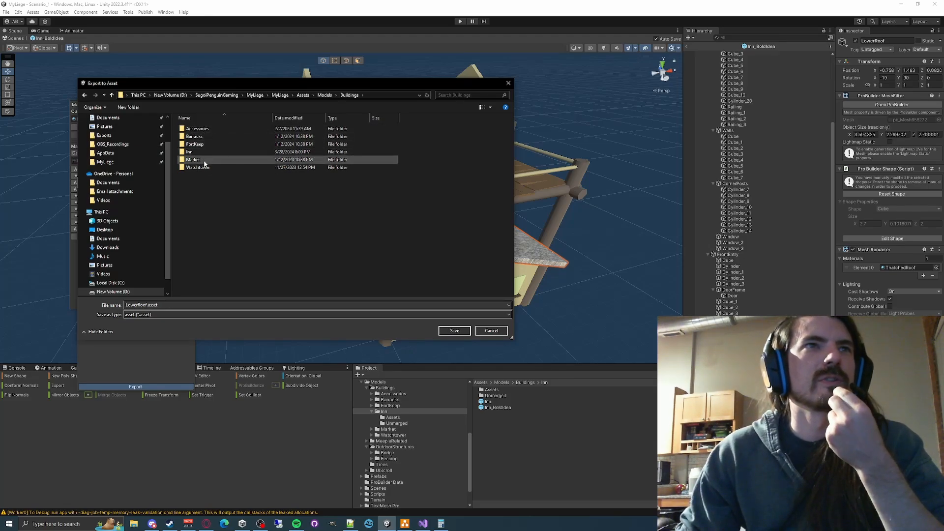
pyautogui.doubleClick(196, 152)
pyautogui.doubleClick(193, 128)
pyautogui.click(455, 330)
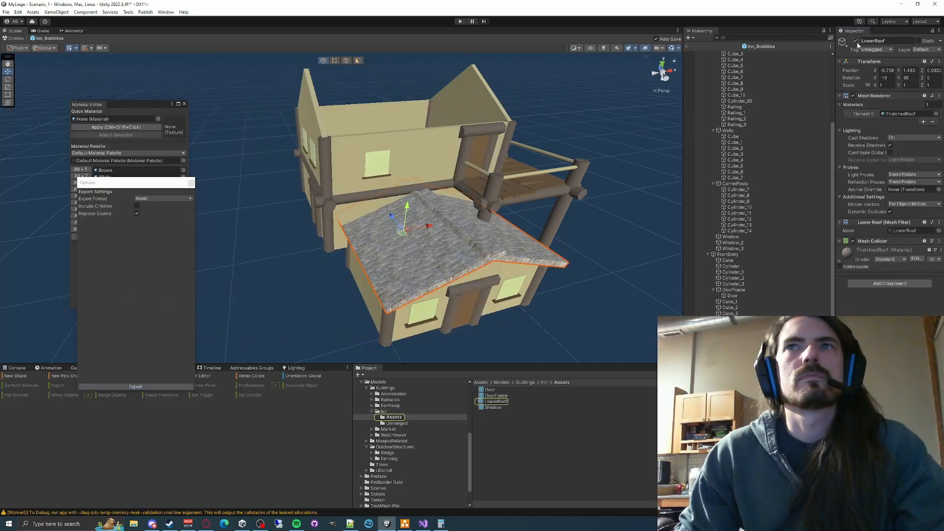
pyautogui.click(855, 42)
# - Merge the four deck railings into one object and name it Railing
pyautogui.click(442, 248)
pyautogui.keyDown('shift'); pyautogui.click(478, 194); pyautogui.keyUp('shift')
pyautogui.keyDown('shift'); pyautogui.click(432, 176); pyautogui.keyUp('shift')
pyautogui.keyDown('shift'); pyautogui.click(372, 219); pyautogui.keyUp('shift')
pyautogui.click(112, 394)
pyautogui.click(736, 124)
pyautogui.write('Railing')
pyautogui.press('Return')
# - Export the merged deck railing as the asset Railing into the Inn/Assets folder and deactivate it
pyautogui.click(135, 387)
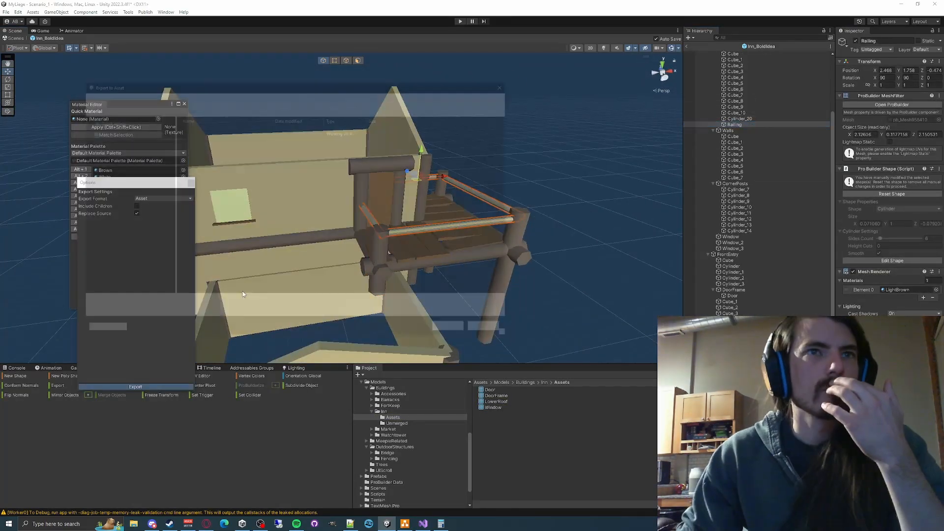
pyautogui.click(452, 331)
pyautogui.click(855, 42)
pyautogui.scroll(-5, 522, 232)
pyautogui.click(458, 215)
pyautogui.keyDown('shift'); pyautogui.click(398, 209); pyautogui.keyUp('shift')
pyautogui.click(579, 160)
pyautogui.scroll(3, 579, 161)
pyautogui.moveTo(644, 179); pyautogui.dragTo(565, 172, button='middle')
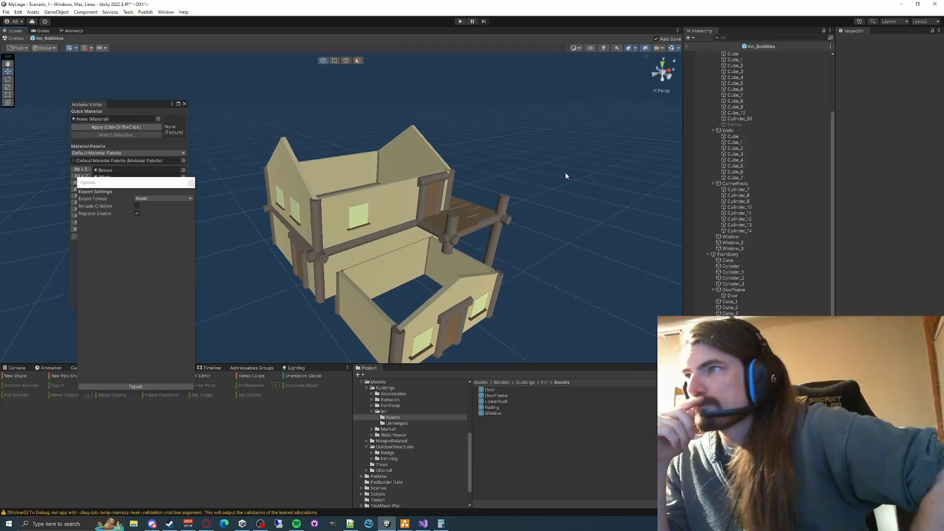
# - Collapse the MainBuilding group and create an empty object directly under the Inn_BoldIdea root
pyautogui.click(359, 217)
pyautogui.keyDown('shift'); pyautogui.click(295, 211); pyautogui.keyUp('shift')
pyautogui.keyDown('shift'); pyautogui.click(279, 198); pyautogui.keyUp('shift')
pyautogui.click(753, 236)
pyautogui.scroll(10, 753, 235)
pyautogui.click(708, 60)
pyautogui.click(730, 60)
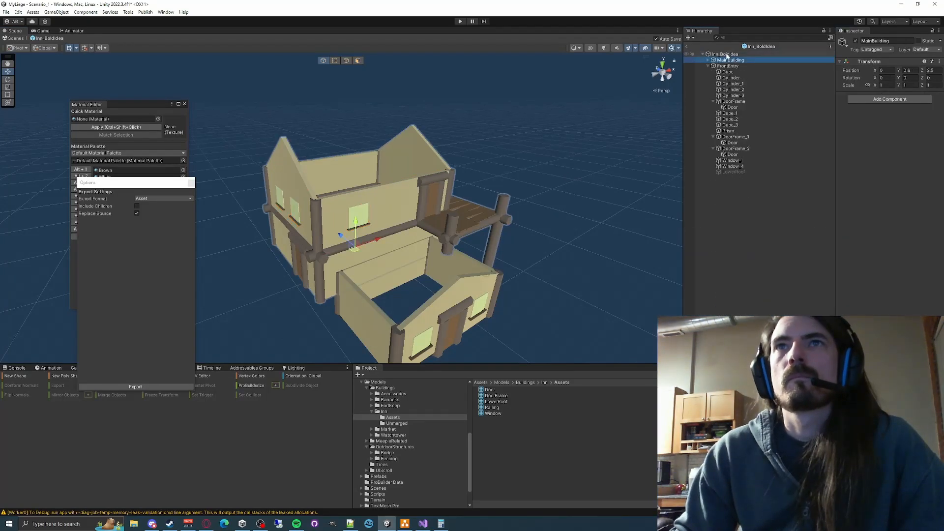
pyautogui.hotkey('ctrl', 'shift', 'n')
pyautogui.click(405, 523)
pyautogui.click(901, 114)
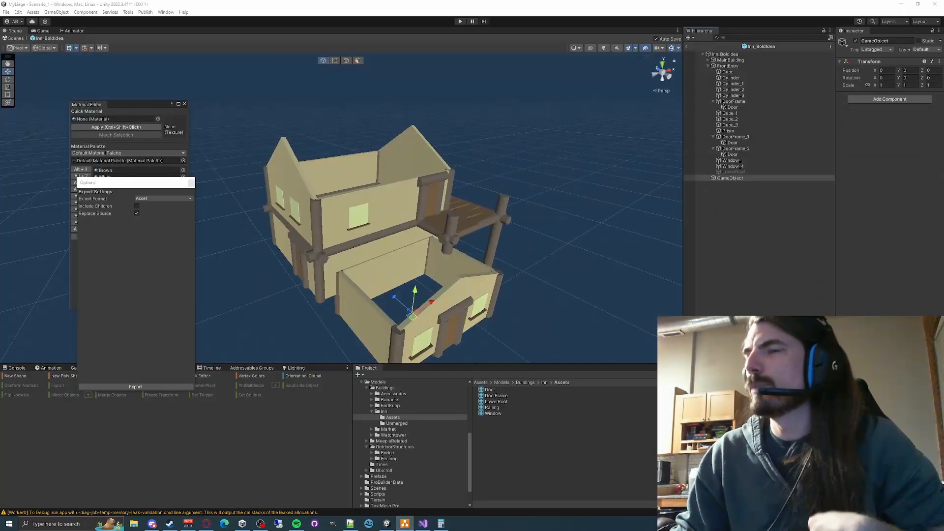
# - Duplicate the empty object three times and name the four objects Stage_1, Stage_2, Stage_3 and Stage_4
pyautogui.click(739, 179)
pyautogui.press('F2')
pyautogui.write('Stage1')
pyautogui.press('Return')
pyautogui.hotkey('ctrl', 'd')
pyautogui.hotkey('ctrl', 'd')
pyautogui.hotkey('ctrl', 'd')
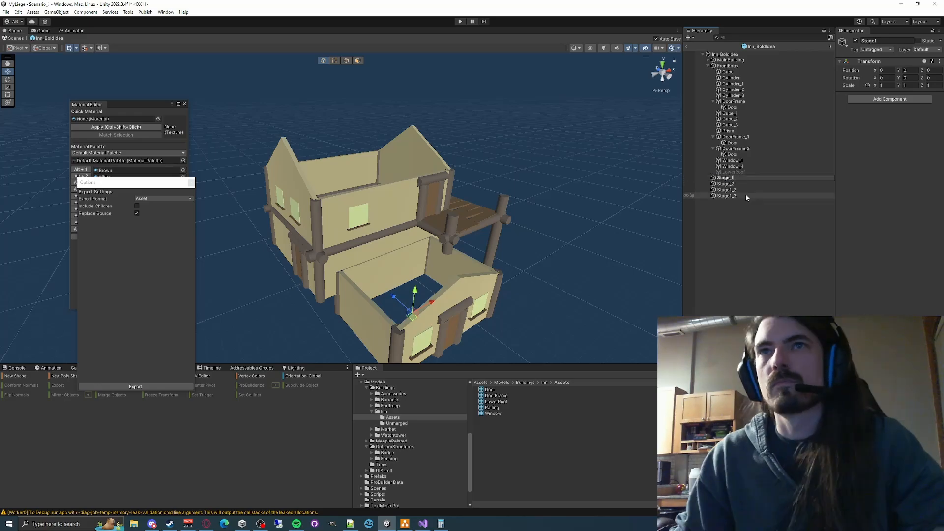
pyautogui.press('Return')
pyautogui.click(727, 196)
pyautogui.write('Stage_4')
# - Move the roofs and the deck railing into Stage_4 and deactivate that stage
pyautogui.moveTo(734, 173); pyautogui.dragTo(729, 196)
pyautogui.click(708, 60)
pyautogui.click(733, 78)
pyautogui.scroll(-5, 743, 193)
pyautogui.click(856, 41)
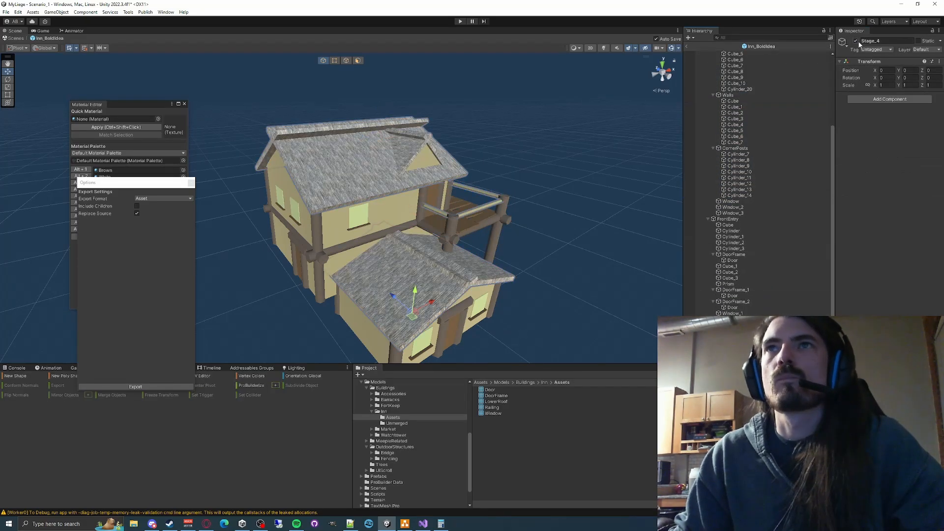
pyautogui.click(856, 41)
# - Move the windows of the main building and front entry into Stage_3 and deactivate that stage
pyautogui.moveTo(521, 162); pyautogui.dragTo(411, 141, button='right')
pyautogui.click(375, 277)
pyautogui.keyDown('shift'); pyautogui.click(337, 155); pyautogui.keyUp('shift')
pyautogui.moveTo(731, 207); pyautogui.dragTo(725, 342)
pyautogui.click(725, 325)
pyautogui.click(856, 42)
# - Merge the main building's selected upper-storey walls into one object and name it Walls
pyautogui.moveTo(491, 148); pyautogui.dragTo(521, 162, button='right')
pyautogui.click(457, 231)
pyautogui.keyDown('shift'); pyautogui.click(403, 197); pyautogui.keyUp('shift')
pyautogui.scroll(4, 413, 197)
pyautogui.click(540, 294)
pyautogui.moveTo(541, 221); pyautogui.dragTo(491, 217, button='right')
pyautogui.keyDown('shift'); pyautogui.click(432, 148); pyautogui.keyUp('shift')
pyautogui.keyDown('shift'); pyautogui.click(342, 197); pyautogui.keyUp('shift')
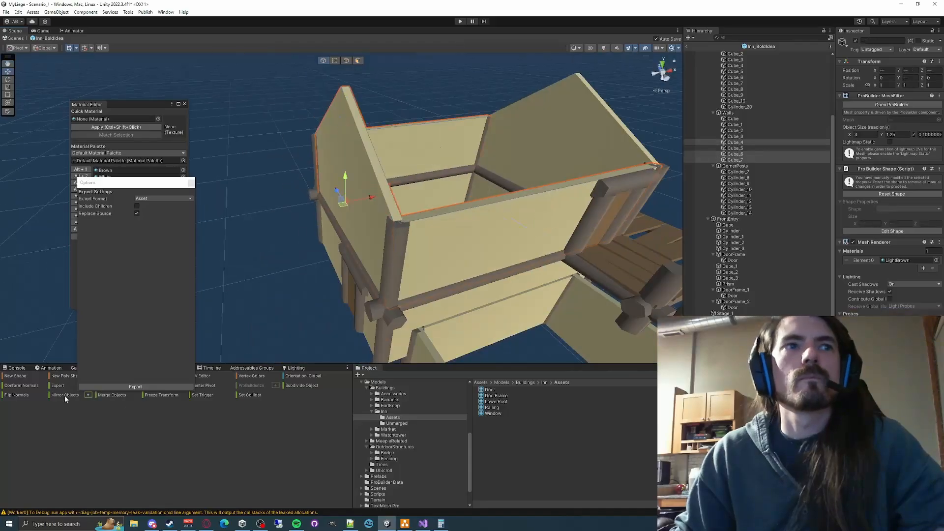
pyautogui.click(112, 395)
pyautogui.click(749, 153)
# - Export the merged upper walls as Walls.asset into Models/Buildings/Inn/Assets and move them into Stage_3
pyautogui.click(135, 386)
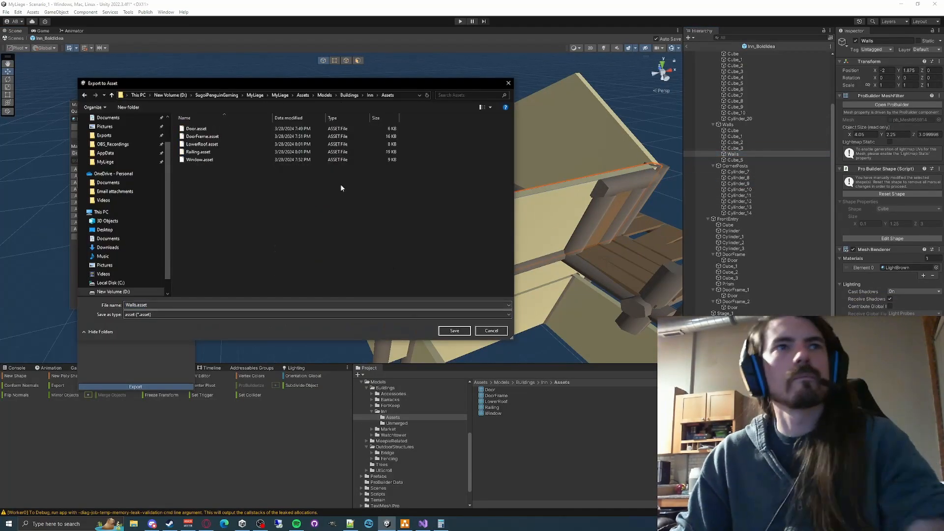
pyautogui.press('Return')
pyautogui.moveTo(733, 154); pyautogui.dragTo(724, 325)
# - Merge the deck's floor boards into one object named DeckBoards
pyautogui.moveTo(443, 182); pyautogui.dragTo(345, 197, button='right')
pyautogui.click(339, 221)
pyautogui.keyDown('shift'); pyautogui.click(492, 216); pyautogui.keyUp('shift')
pyautogui.click(113, 394)
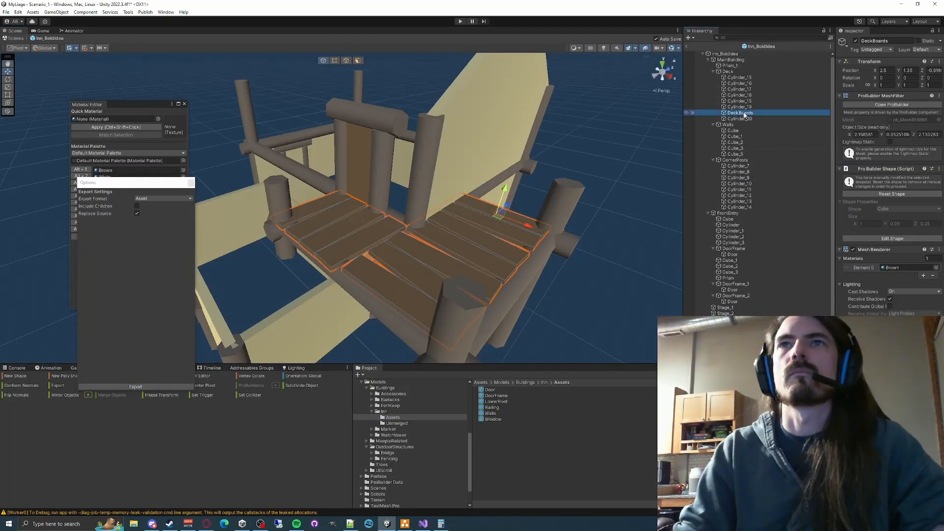
# - Export the merged floor boards as DeckBoards.asset into Inn/Assets and move them into Stage_3
pyautogui.click(135, 387)
pyautogui.click(454, 329)
pyautogui.moveTo(740, 113); pyautogui.dragTo(725, 320)
# - Merge the joists directly beneath the removed deck boards into one object and name it DeckJoists_2
pyautogui.moveTo(540, 197); pyautogui.dragTo(443, 211, button='right')
pyautogui.click(328, 290)
pyautogui.keyDown('shift'); pyautogui.click(384, 256); pyautogui.keyUp('shift')
pyautogui.moveTo(393, 246); pyautogui.dragTo(580, 238, button='right')
pyautogui.click(111, 395)
pyautogui.click(744, 77)
pyautogui.write('DeckJoists_2')
pyautogui.press('Return')
# - Export the merged joists as DeckJoists_2.asset into Inn/Assets and move them into Stage_3
pyautogui.click(135, 386)
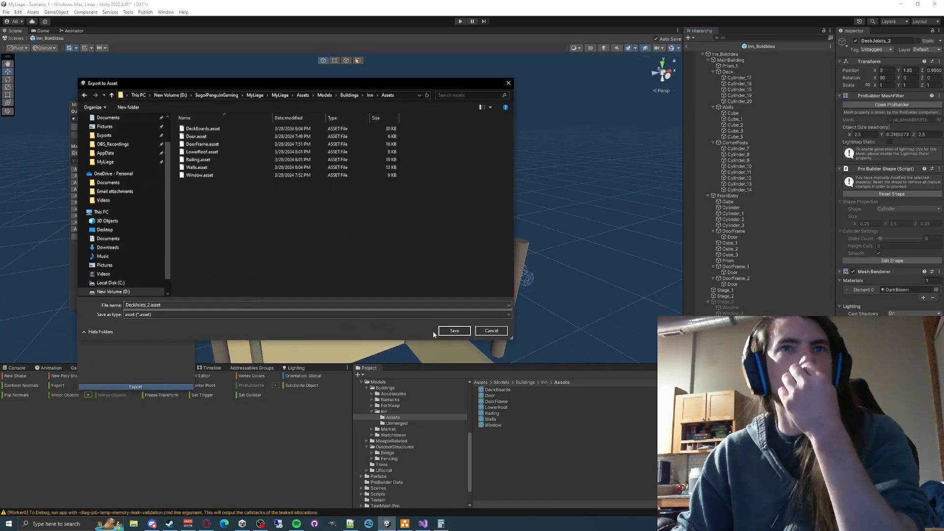
pyautogui.click(454, 331)
pyautogui.moveTo(740, 78); pyautogui.dragTo(725, 302)
# - Move DoorFrame_2 with its door into Stage_3 and collapse that stage
pyautogui.click(737, 279)
pyautogui.click(708, 290)
# - Merge the selected main building and front entry walls, including both gable prisms, into one object named Walls_2
pyautogui.moveTo(491, 221); pyautogui.dragTo(418, 216, button='right')
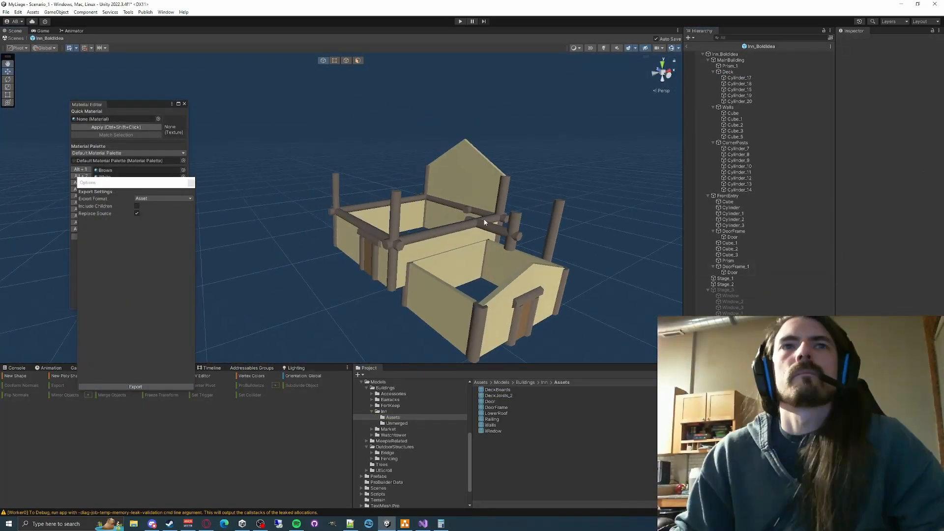
pyautogui.scroll(4, 418, 216)
pyautogui.click(399, 185)
pyautogui.keyDown('shift'); pyautogui.click(407, 214); pyautogui.keyUp('shift')
pyautogui.keyDown('shift'); pyautogui.click(375, 269); pyautogui.keyUp('shift')
pyautogui.scroll(-4, 417, 241)
pyautogui.keyDown('shift'); pyautogui.click(315, 263); pyautogui.keyUp('shift')
pyautogui.keyDown('shift'); pyautogui.click(428, 269); pyautogui.keyUp('shift')
pyautogui.keyDown('shift'); pyautogui.click(457, 310); pyautogui.keyUp('shift')
pyautogui.keyDown('shift'); pyautogui.click(508, 240); pyautogui.keyUp('shift')
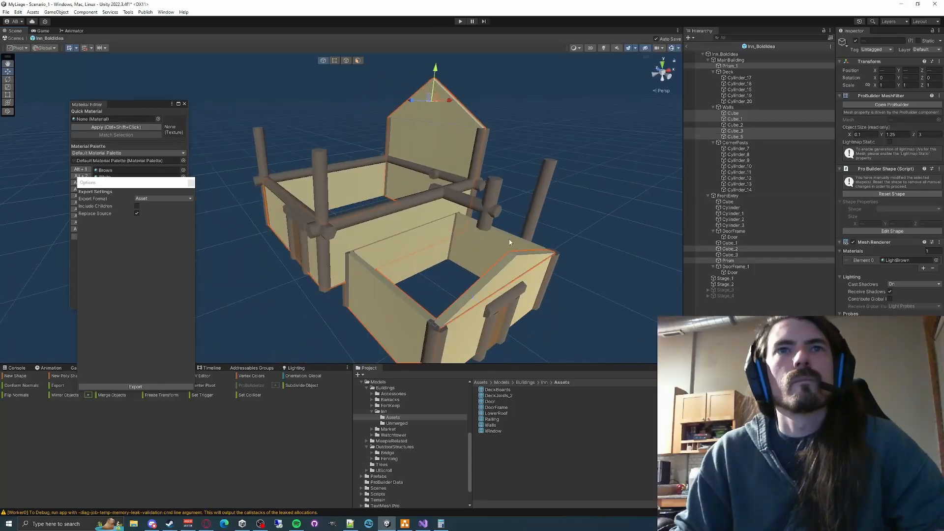
pyautogui.click(111, 395)
pyautogui.click(738, 66)
pyautogui.write('Walls_2')
pyautogui.press('Return')
# - Move Walls_2 into Stage_2, export it as Walls_2.asset into Models/Buildings/Inn/Assets, and deactivate the stage
pyautogui.moveTo(733, 65); pyautogui.dragTo(725, 249)
pyautogui.click(136, 387)
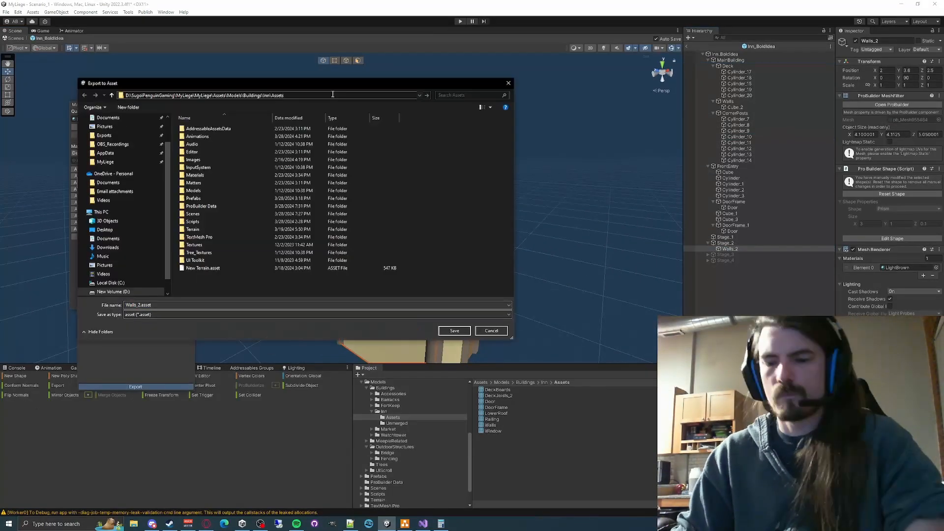
pyautogui.click(454, 331)
pyautogui.click(725, 242)
pyautogui.click(855, 41)
# - Merge the deck's remaining support posts and beams into one object and name it DeckJoists
pyautogui.keyDown('shift'); pyautogui.click(340, 235); pyautogui.keyUp('shift')
pyautogui.keyDown('shift'); pyautogui.click(440, 290); pyautogui.keyUp('shift')
pyautogui.keyDown('shift'); pyautogui.click(437, 238); pyautogui.keyUp('shift')
pyautogui.keyDown('shift'); pyautogui.click(421, 215); pyautogui.keyUp('shift')
pyautogui.click(113, 394)
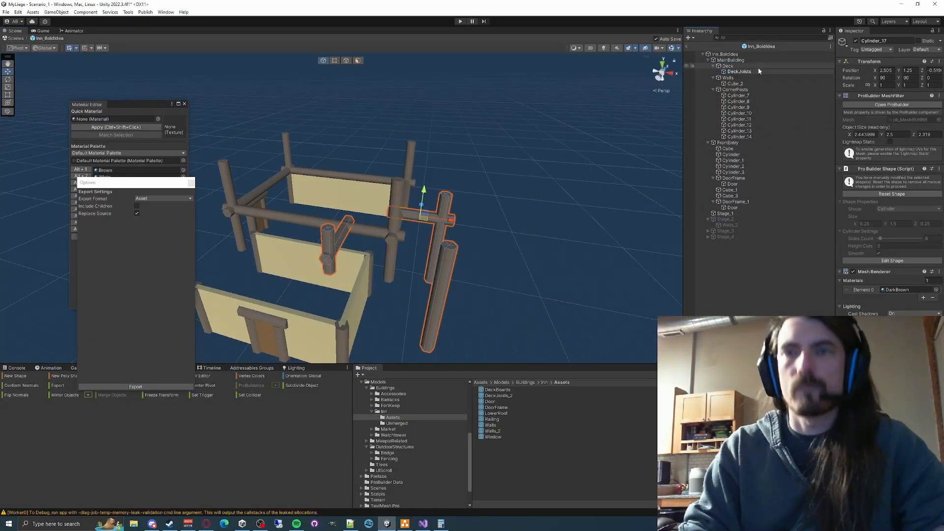
pyautogui.click(742, 71)
pyautogui.write('DeckJoists')
# - Move DeckJoists into Stage_2 and export it as DeckJoists.asset into the Inn/Assets folder
pyautogui.moveTo(737, 72); pyautogui.dragTo(725, 220)
pyautogui.click(86, 387)
pyautogui.click(454, 330)
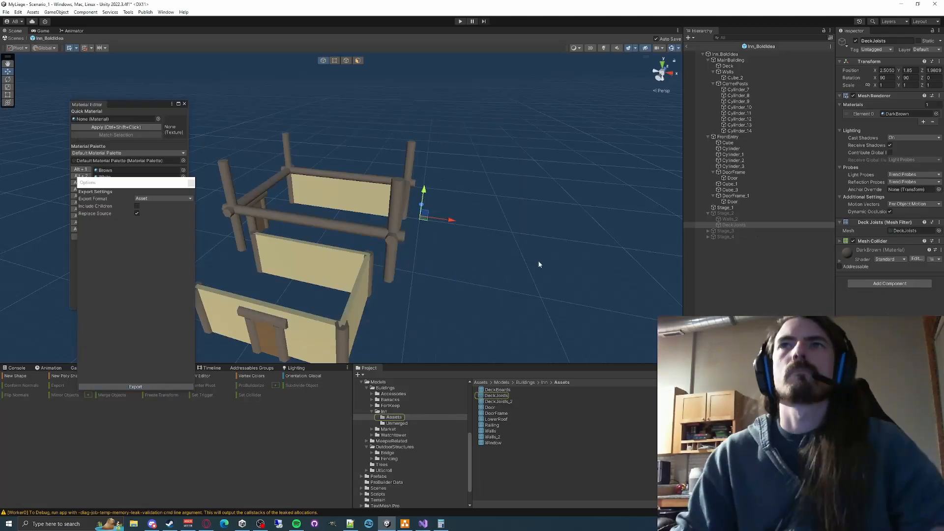
# - Move DoorFrame and DoorFrame_1, together with their doors, into Stage_2
pyautogui.keyDown('alt'); pyautogui.moveTo(539, 266); pyautogui.dragTo(639, 251); pyautogui.keyUp('alt')
pyautogui.moveTo(736, 196); pyautogui.dragTo(726, 213)
pyautogui.moveTo(734, 172); pyautogui.dragTo(726, 201)
# - Merge the main building's horizontal beams and a corner post with two front entry posts, naming the result Posts_2
pyautogui.scroll(2, 455, 219)
pyautogui.click(413, 204)
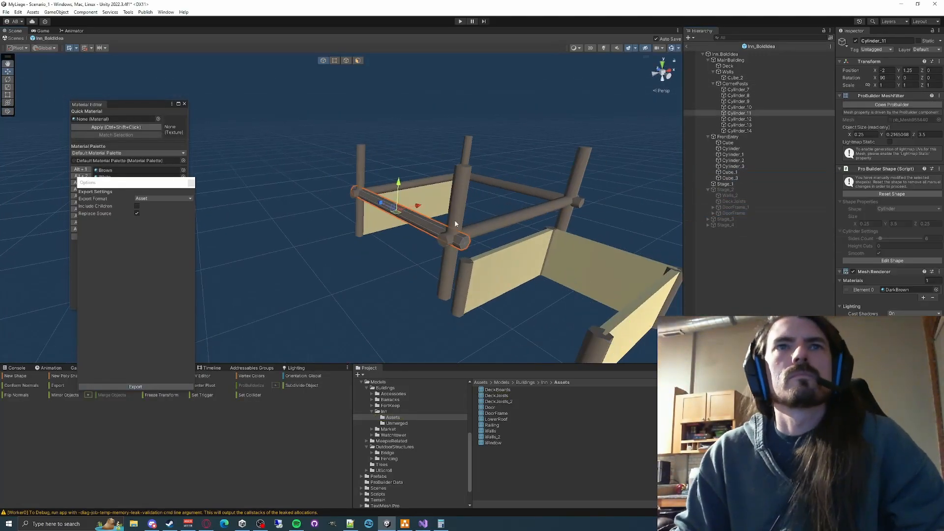
pyautogui.keyDown('shift'); pyautogui.click(454, 219); pyautogui.keyUp('shift')
pyautogui.keyDown('shift'); pyautogui.click(506, 214); pyautogui.keyUp('shift')
pyautogui.keyDown('shift'); pyautogui.click(531, 179); pyautogui.keyUp('shift')
pyautogui.moveTo(551, 266); pyautogui.dragTo(452, 278, button='middle')
pyautogui.scroll(2, 531, 249)
pyautogui.click(113, 395)
pyautogui.click(755, 136)
pyautogui.write('Posts')
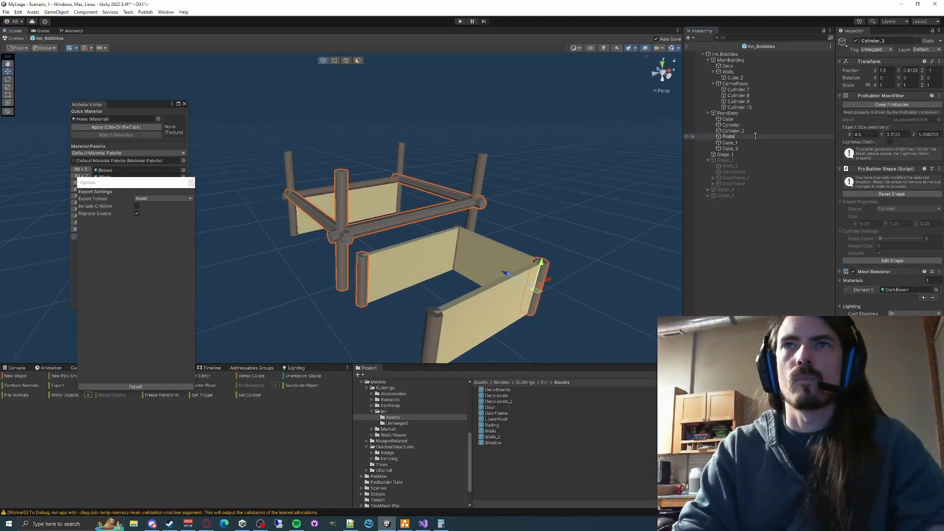
# - Move the merged posts and beams into Stage_2 and export them as Posts_2.asset into Inn/Assets
pyautogui.click(136, 386)
pyautogui.moveTo(737, 162); pyautogui.dragTo(737, 178)
pyautogui.click(453, 330)
# - Merge two front entry walls as Walls_3 in Stage_2 and export them as Walls_3.asset into Inn/Assets
pyautogui.click(730, 137)
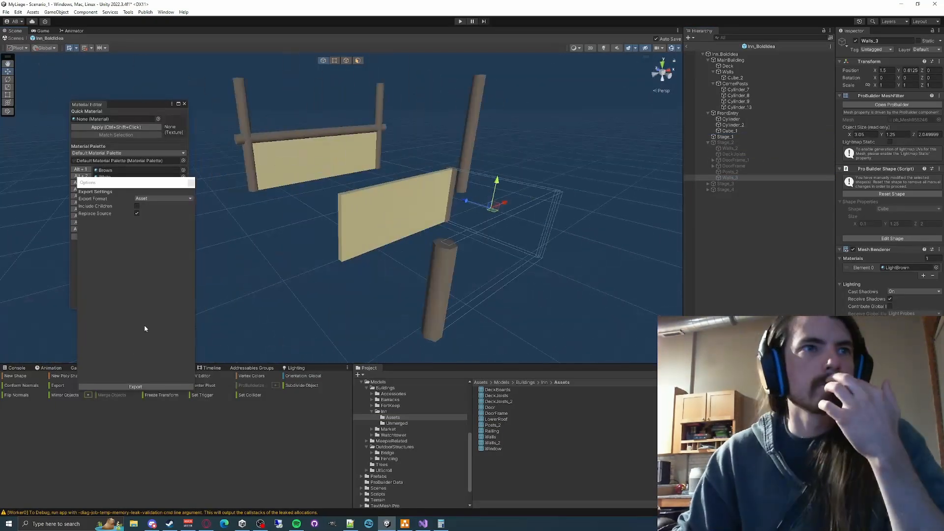
pyautogui.click(135, 386)
pyautogui.click(453, 330)
pyautogui.click(708, 142)
pyautogui.scroll(-3, 551, 221)
# - Merge the last remaining main building wall and front entry wall, and cancel the export file dialog
pyautogui.click(735, 78)
pyautogui.keyDown('ctrl'); pyautogui.click(731, 132); pyautogui.keyUp('ctrl')
pyautogui.click(113, 395)
pyautogui.click(135, 387)
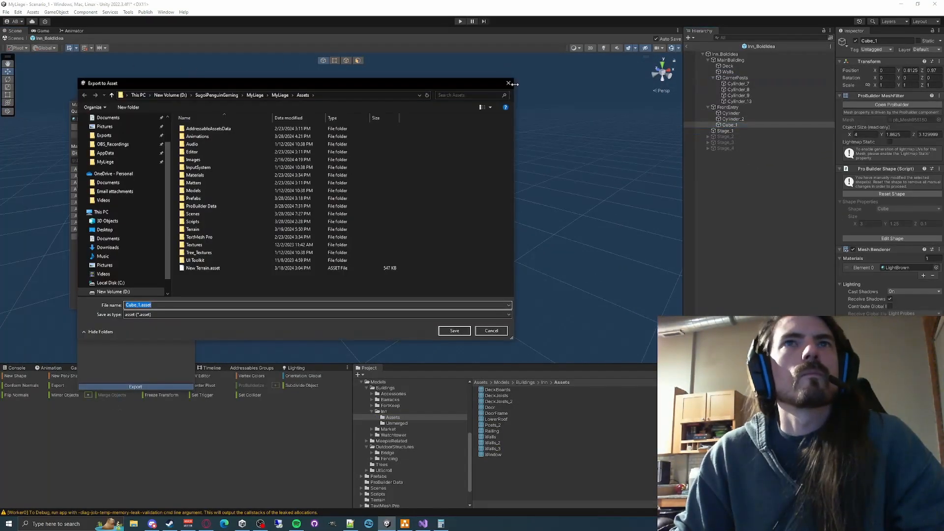
pyautogui.click(509, 83)
# - Move the merged last walls into Stage_1 and export them as Walls_4.asset into Inn/Assets
pyautogui.moveTo(731, 132); pyautogui.dragTo(731, 131)
pyautogui.click(136, 387)
pyautogui.write('Walls_4')
pyautogui.click(454, 330)
pyautogui.keyDown('alt'); pyautogui.moveTo(546, 221); pyautogui.dragTo(516, 232); pyautogui.keyUp('alt')
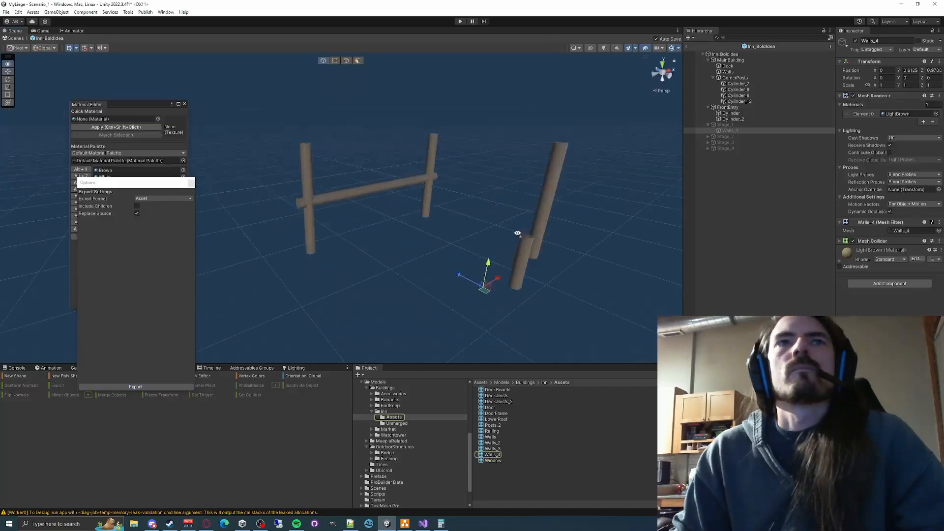
# - Merge all the remaining corner posts and the beam into one object
pyautogui.scroll(-2, 516, 231)
pyautogui.moveTo(492, 108); pyautogui.dragTo(236, 320)
pyautogui.click(125, 396)
# - Move the merged remaining posts into Stage_1 and export them as Posts.asset into Inn/Assets
pyautogui.moveTo(738, 90); pyautogui.dragTo(728, 96)
pyautogui.click(136, 386)
pyautogui.write('Posts')
pyautogui.click(454, 330)
# - Delete the emptied MainBuilding and FrontEntry groups, including Deck, Walls and CornerPosts
pyautogui.click(708, 90)
pyautogui.click(731, 84)
pyautogui.keyDown('shift'); pyautogui.click(732, 66); pyautogui.keyUp('shift')
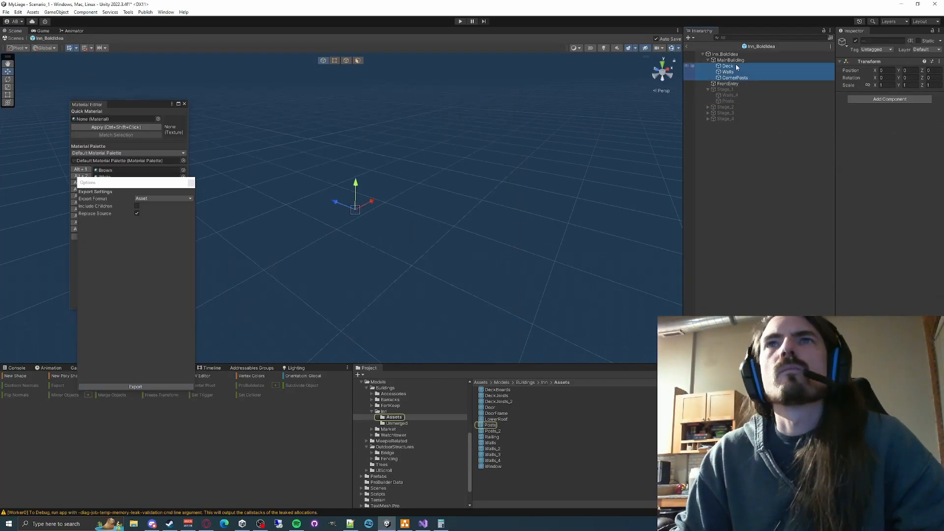
pyautogui.press('Delete')
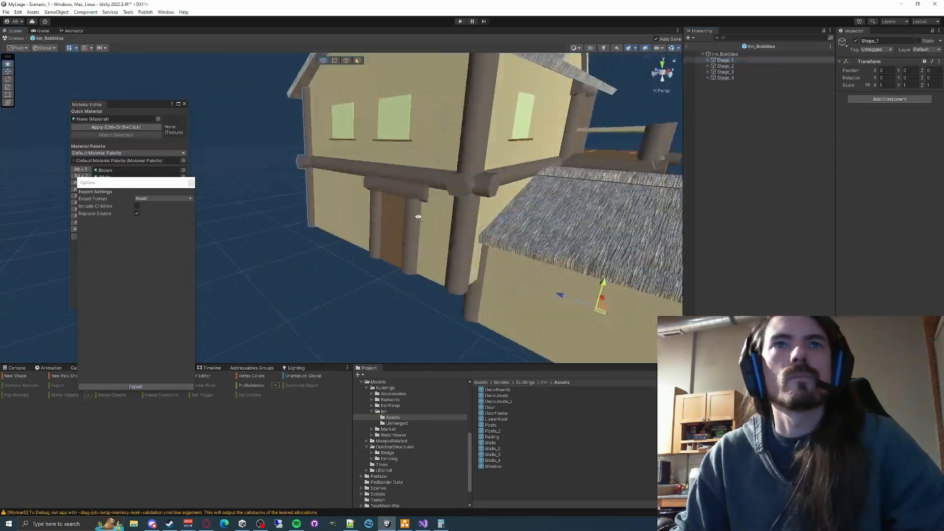
pyautogui.moveTo(344, 294); pyautogui.dragTo(326, 288, button='right')
pyautogui.press('Escape')
# - Add a 3D cube under Inn_BoldIdea and roughly scale and position it at the base of the inn
pyautogui.rightClick(732, 54)
pyautogui.click(826, 180)
pyautogui.moveTo(373, 236); pyautogui.dragTo(344, 246, button='right')
pyautogui.press('r')
pyautogui.moveTo(344, 236); pyautogui.dragTo(498, 197)
pyautogui.press('w')
pyautogui.moveTo(498, 196); pyautogui.dragTo(410, 215, button='right')
pyautogui.moveTo(545, 250); pyautogui.dragTo(544, 241)
pyautogui.moveTo(545, 241); pyautogui.dragTo(374, 236, button='right')
# - Scale and reposition the cube until it fits beneath the main building's walls as the inn's base
pyautogui.press('r')
pyautogui.press('w')
pyautogui.moveTo(422, 208); pyautogui.dragTo(410, 210)
pyautogui.moveTo(410, 210); pyautogui.dragTo(457, 199, button='right')
pyautogui.moveTo(457, 199); pyautogui.dragTo(472, 200)
pyautogui.moveTo(472, 200); pyautogui.dragTo(400, 152, button='right')
pyautogui.press('r')
pyautogui.moveTo(422, 170); pyautogui.dragTo(400, 152)
pyautogui.moveTo(401, 152); pyautogui.dragTo(471, 189, button='right')
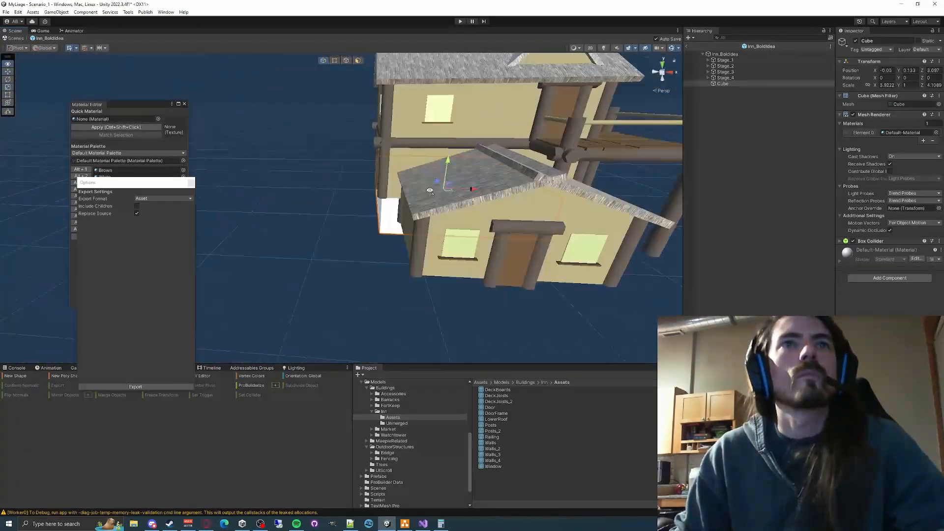
pyautogui.press('w')
pyautogui.moveTo(472, 211); pyautogui.dragTo(441, 212)
pyautogui.moveTo(441, 212); pyautogui.dragTo(418, 237, button='right')
pyautogui.press('r')
pyautogui.moveTo(419, 237); pyautogui.dragTo(411, 236)
pyautogui.moveTo(411, 236)
pyautogui.mouseDown(button='right')
pyautogui.moveTo(441, 212)
pyautogui.moveTo(404, 251)
pyautogui.mouseUp(button='right')
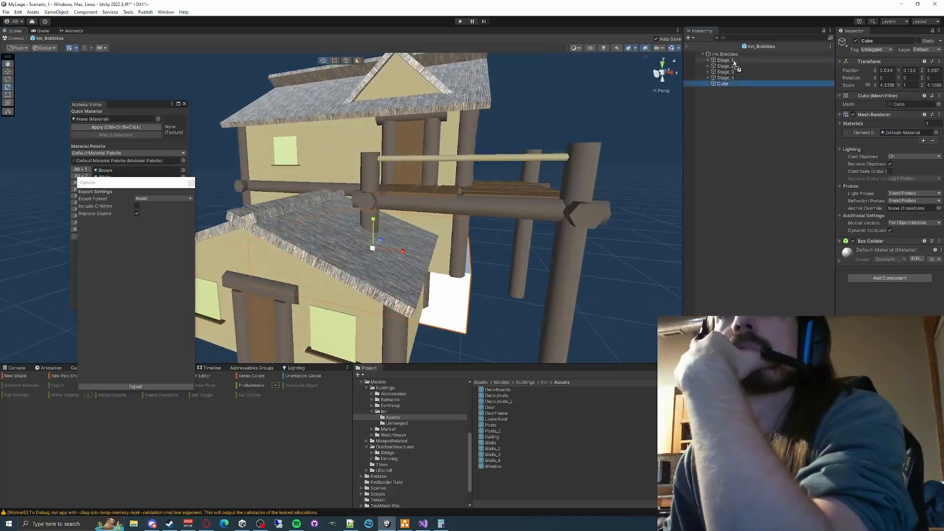
# - Move the base cube into Stage_1 and rename it Ground
pyautogui.moveTo(723, 84); pyautogui.dragTo(727, 61)
pyautogui.press('F2')
pyautogui.write('Ground')
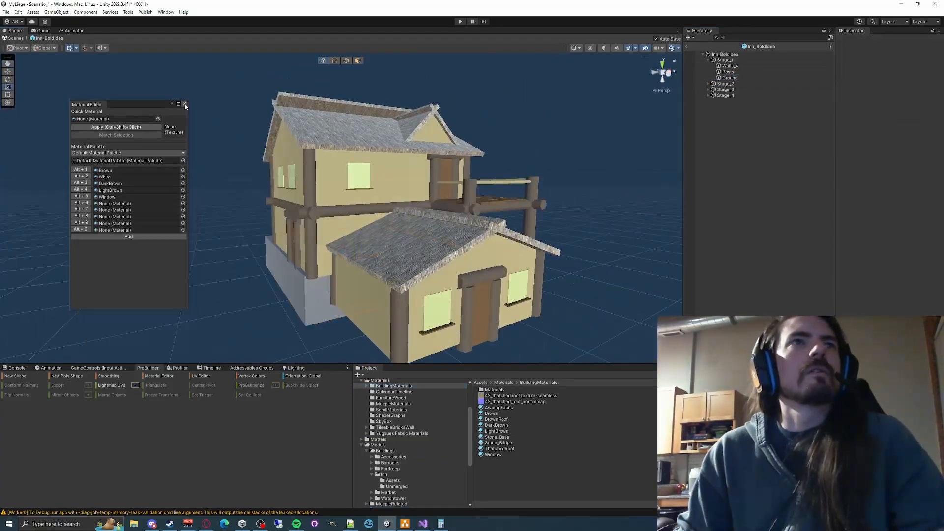
# - Go through the stage objects to MainRoof and export it as MainRoof.asset into Inn/Assets, closing the export options when done
pyautogui.click(730, 66)
pyautogui.press('Down')
pyautogui.press('Down')
pyautogui.press('Down')
pyautogui.press('Down')
pyautogui.press('Down')
pyautogui.press('Down')
pyautogui.press('Down')
pyautogui.press('Down')
pyautogui.press('Down')
pyautogui.press('Down')
pyautogui.press('Down')
pyautogui.press('Down')
pyautogui.press('Down')
pyautogui.press('Down')
pyautogui.press('Down')
pyautogui.press('Down')
pyautogui.press('Down')
pyautogui.press('Down')
pyautogui.press('Down')
pyautogui.press('Down')
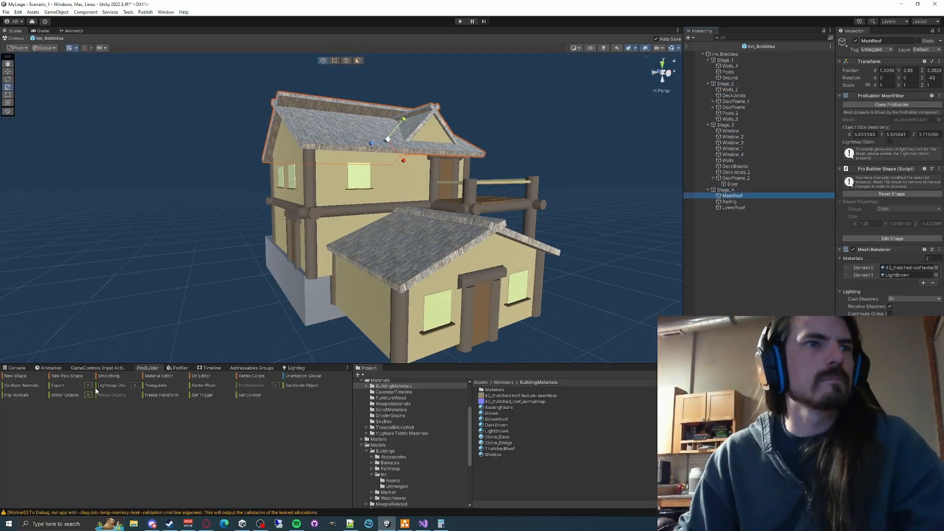
pyautogui.click(89, 386)
pyautogui.click(135, 386)
pyautogui.click(328, 97)
pyautogui.write('D:\\SugoiPenguinGaming\\MyLiege\\MyLiege\\Assets\\Models\\Buildings\\Inn\\Assets')
pyautogui.press('Return')
pyautogui.click(454, 331)
pyautogui.click(559, 178)
pyautogui.click(752, 206)
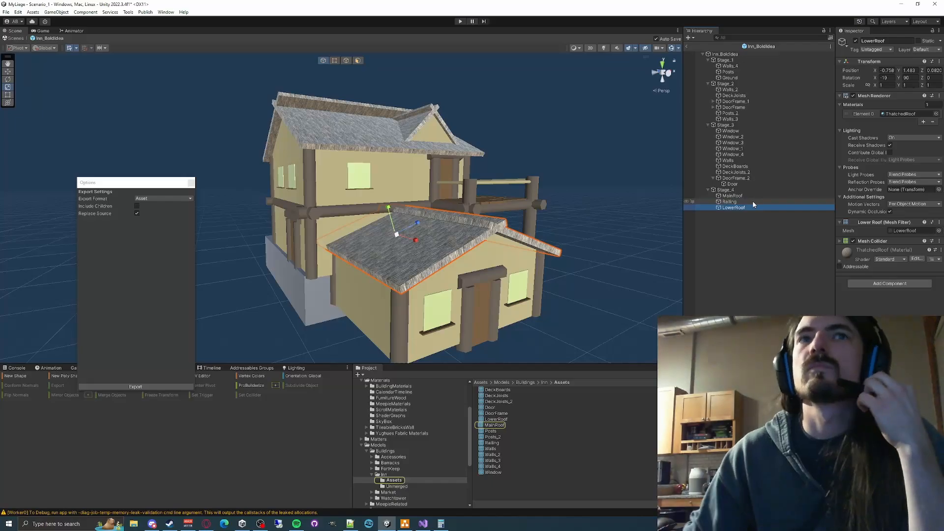
pyautogui.click(559, 178)
pyautogui.click(560, 178)
pyautogui.click(191, 183)
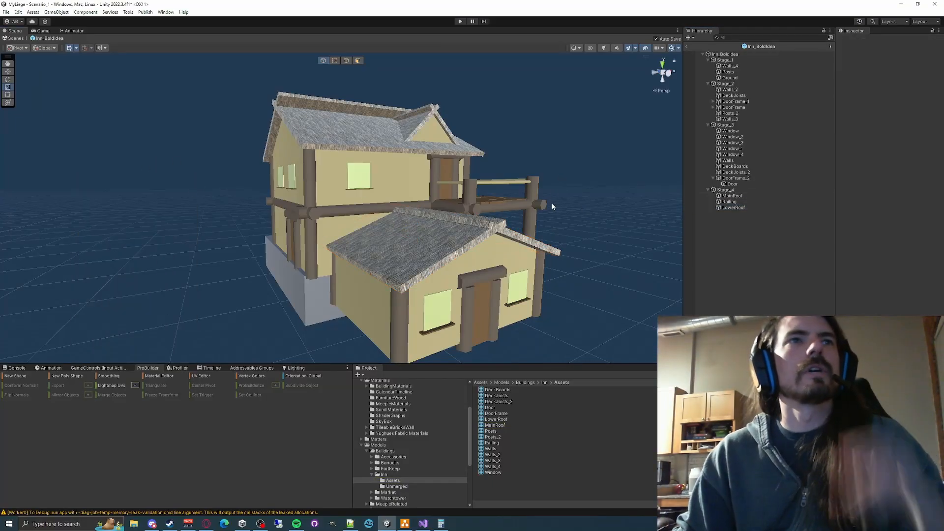
# - Inspect the Stage_3 windows, walls and deck boards and the Ground base from several angles around the inn
pyautogui.moveTo(524, 255); pyautogui.dragTo(669, 187, button='right')
pyautogui.click(732, 137)
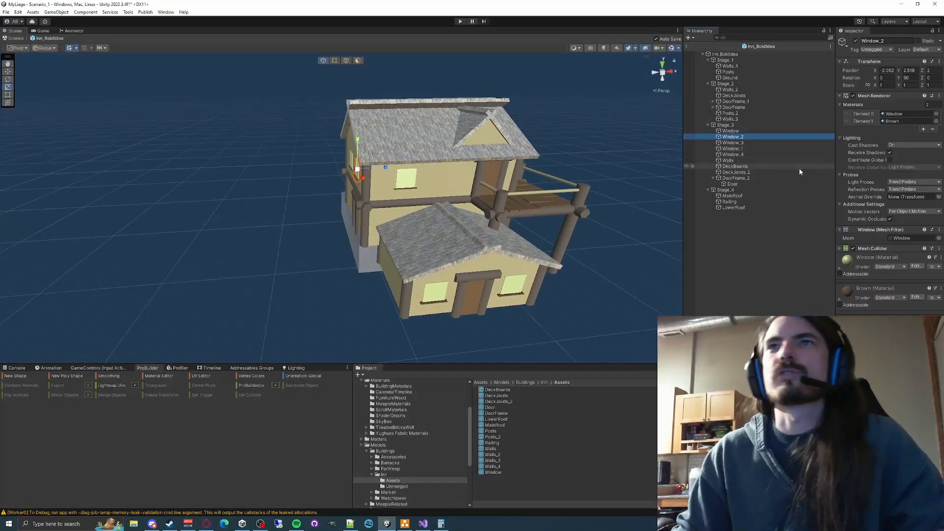
pyautogui.press('Down')
pyautogui.press('Down')
pyautogui.press('Down')
pyautogui.press('Down')
pyautogui.press('Down')
pyautogui.press('Down')
pyautogui.press('Down')
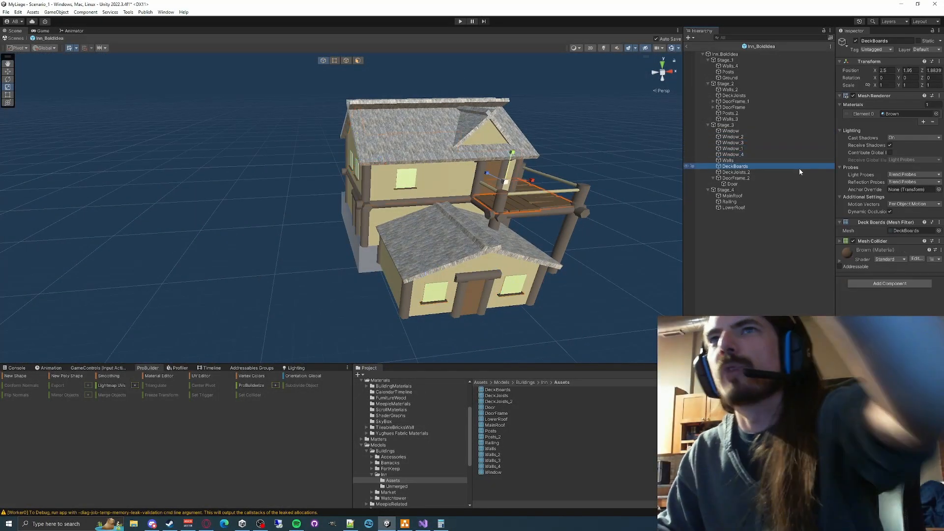
pyautogui.click(657, 300)
pyautogui.moveTo(499, 279)
pyautogui.mouseDown(button='right')
pyautogui.moveTo(443, 268)
pyautogui.moveTo(485, 280)
pyautogui.mouseUp(button='right')
pyautogui.click(423, 272)
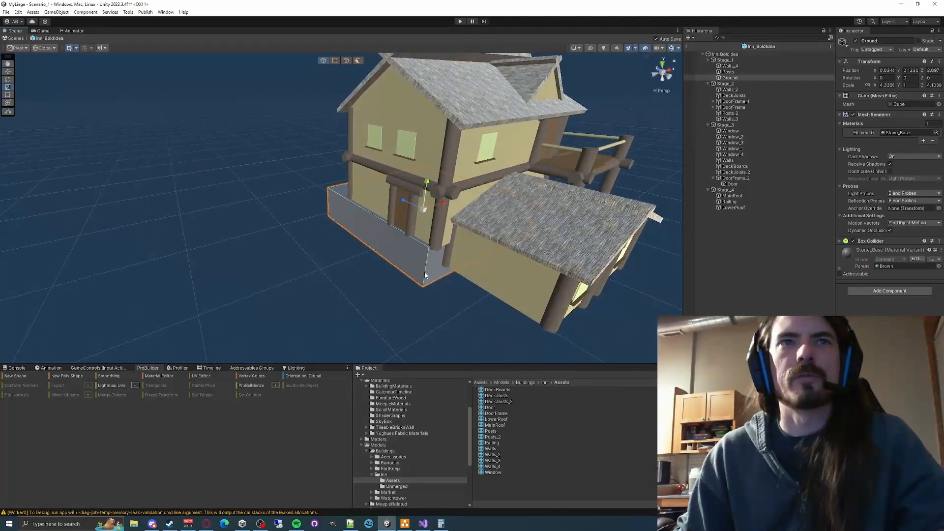
pyautogui.moveTo(424, 272); pyautogui.dragTo(375, 282, button='right')
pyautogui.click(612, 320)
pyautogui.moveTo(612, 320); pyautogui.dragTo(608, 314, button='right')
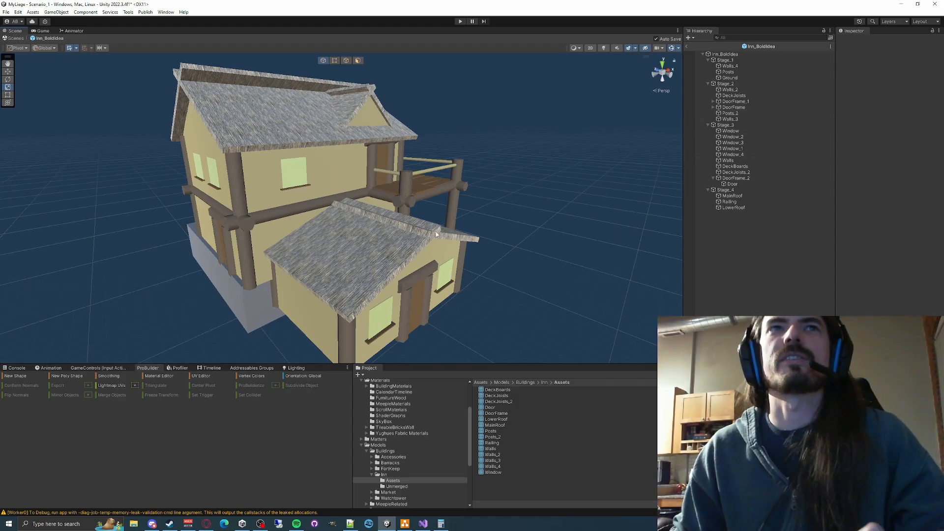
# - Leave prefab editing and delete the old Inn object from Scenario_1
pyautogui.click(688, 46)
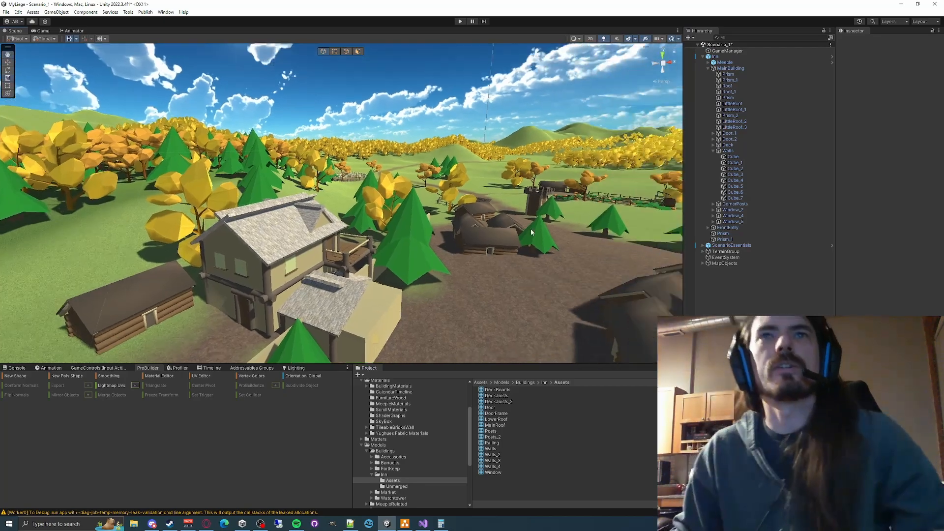
pyautogui.click(719, 57)
pyautogui.press('Delete')
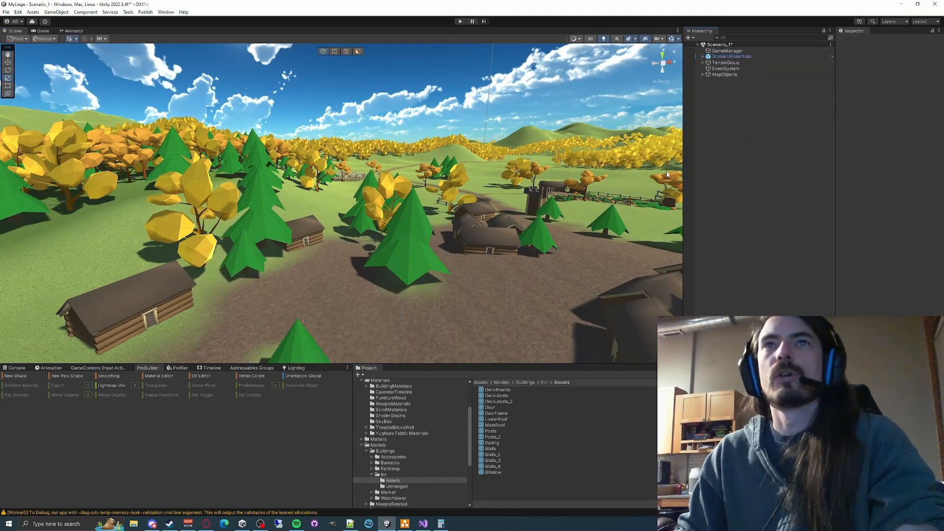
# - Place the Inn_BoldIdea prefab from the Inn folder on the open dirt area beside the small tree
pyautogui.moveTo(439, 200); pyautogui.dragTo(368, 258, button='right')
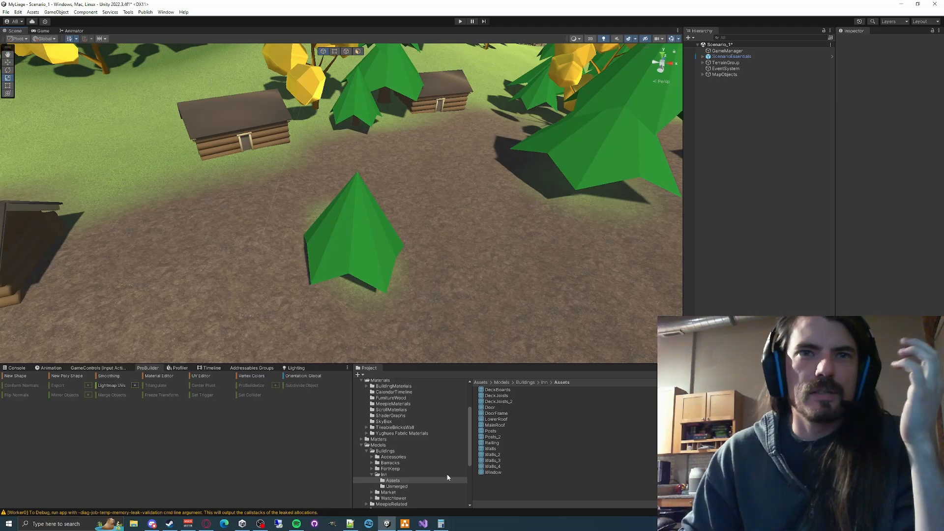
pyautogui.click(427, 481)
pyautogui.click(402, 475)
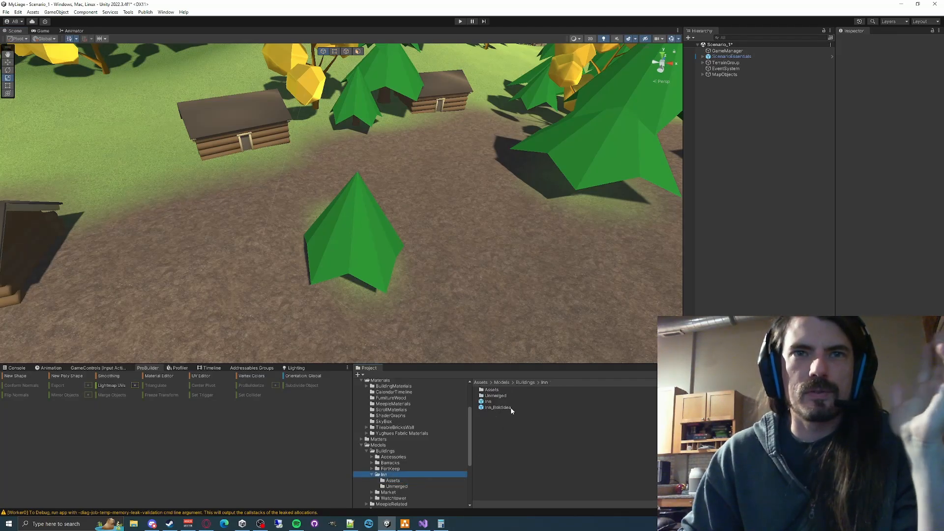
pyautogui.moveTo(511, 408); pyautogui.dragTo(460, 243)
pyautogui.moveTo(461, 242); pyautogui.dragTo(440, 230, button='right')
pyautogui.press('w')
pyautogui.press('d')
pyautogui.press('s')
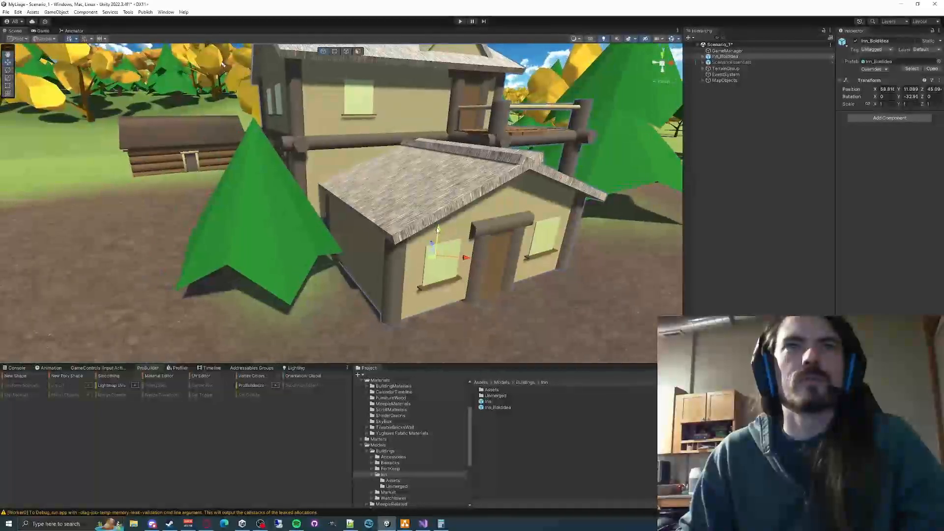
# - Lower the placed inn slightly into the terrain and shift it along its local Z axis
pyautogui.moveTo(440, 232); pyautogui.dragTo(437, 234)
pyautogui.moveTo(442, 241)
pyautogui.mouseDown(button='right')
pyautogui.moveTo(361, 259)
pyautogui.moveTo(536, 259)
pyautogui.moveTo(442, 248)
pyautogui.mouseUp(button='right')
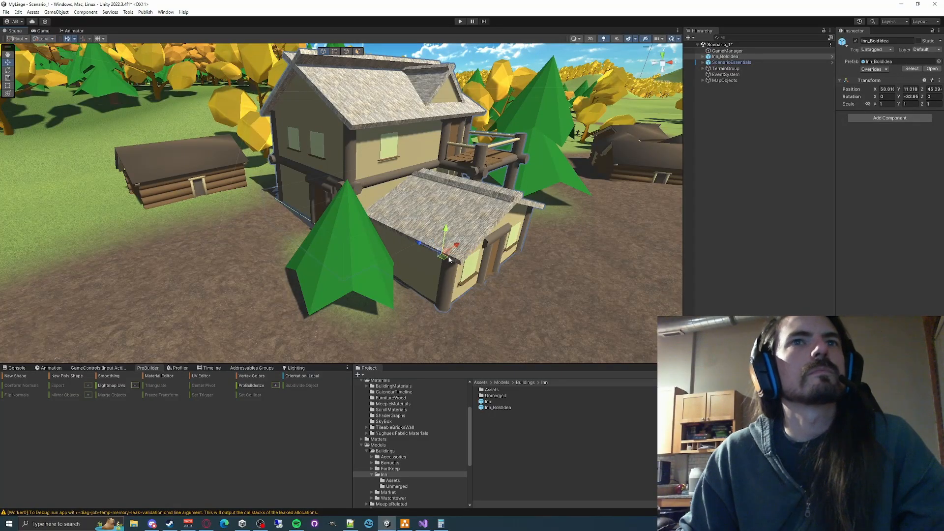
pyautogui.moveTo(422, 245); pyautogui.dragTo(410, 246)
pyautogui.moveTo(409, 243)
pyautogui.mouseDown(button='right')
pyautogui.moveTo(394, 231)
pyautogui.moveTo(435, 239)
pyautogui.moveTo(418, 215)
pyautogui.moveTo(402, 230)
pyautogui.moveTo(290, 175)
pyautogui.moveTo(257, 176)
pyautogui.moveTo(295, 177)
pyautogui.moveTo(275, 176)
pyautogui.moveTo(290, 175)
pyautogui.moveTo(362, 253)
pyautogui.moveTo(391, 238)
pyautogui.mouseUp(button='right')
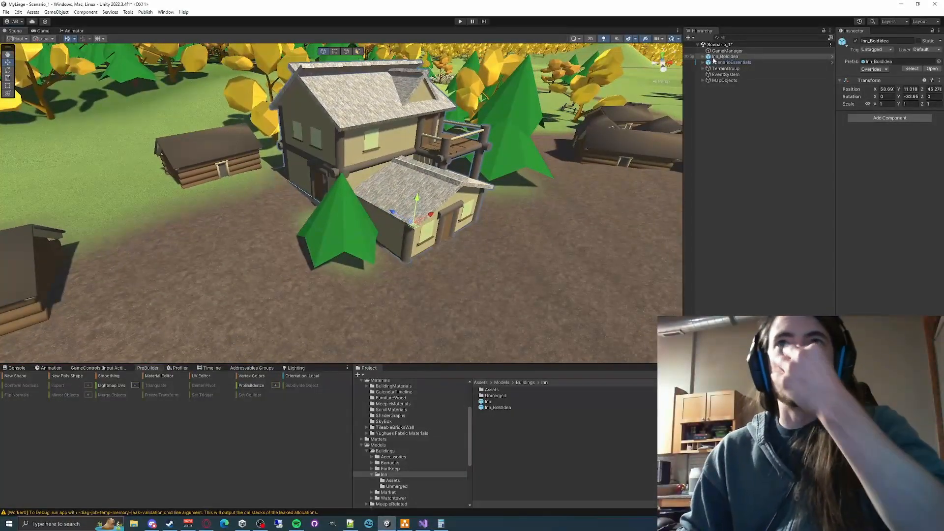
# - Deactivate Stage_1 through Stage_4 of the placed Inn_BoldIdea
pyautogui.click(702, 52)
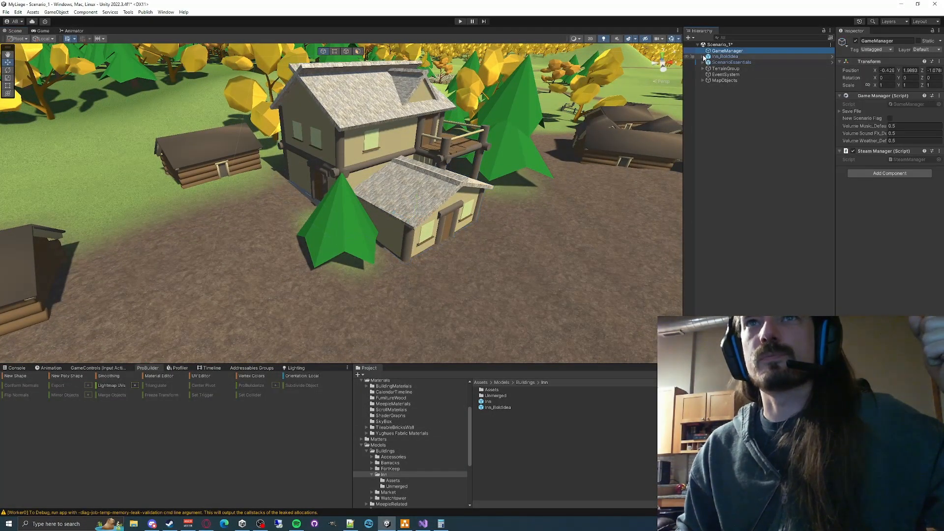
pyautogui.click(703, 56)
pyautogui.click(732, 63)
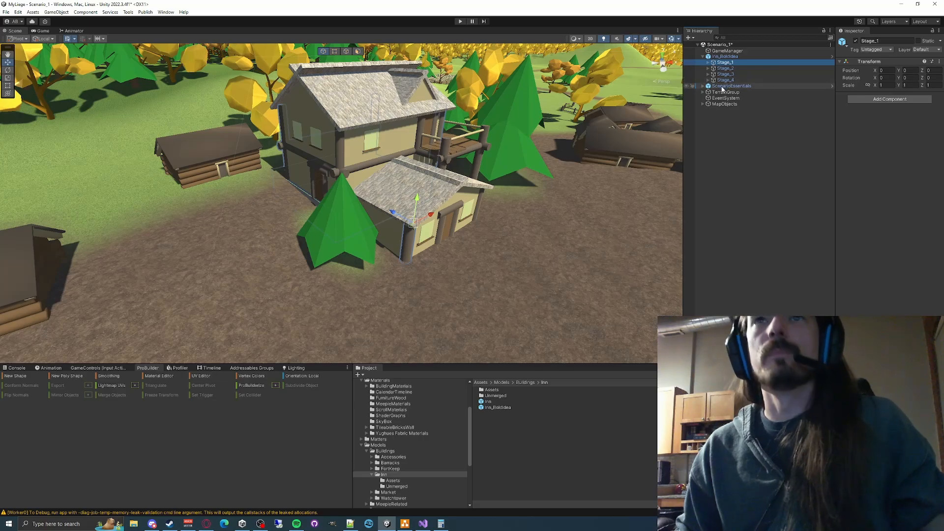
pyautogui.keyDown('shift'); pyautogui.click(721, 81); pyautogui.keyUp('shift')
pyautogui.click(855, 41)
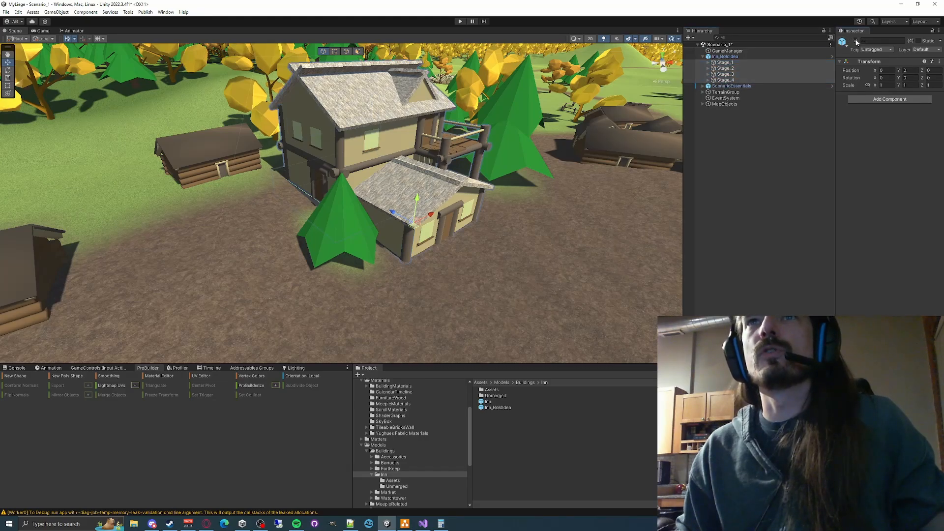
# - Activate only Stage_1 of Inn_BoldIdea and examine the first construction stage from several sides
pyautogui.click(743, 57)
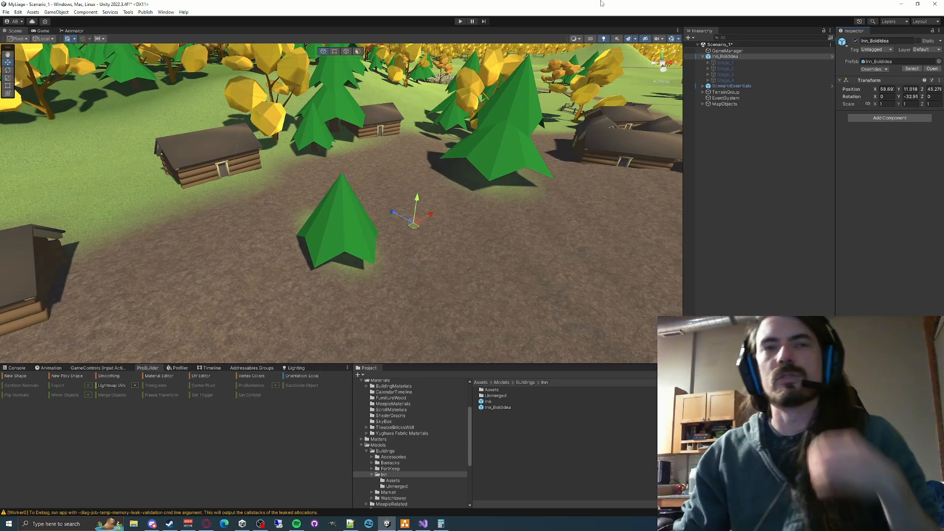
pyautogui.click(742, 62)
pyautogui.click(856, 41)
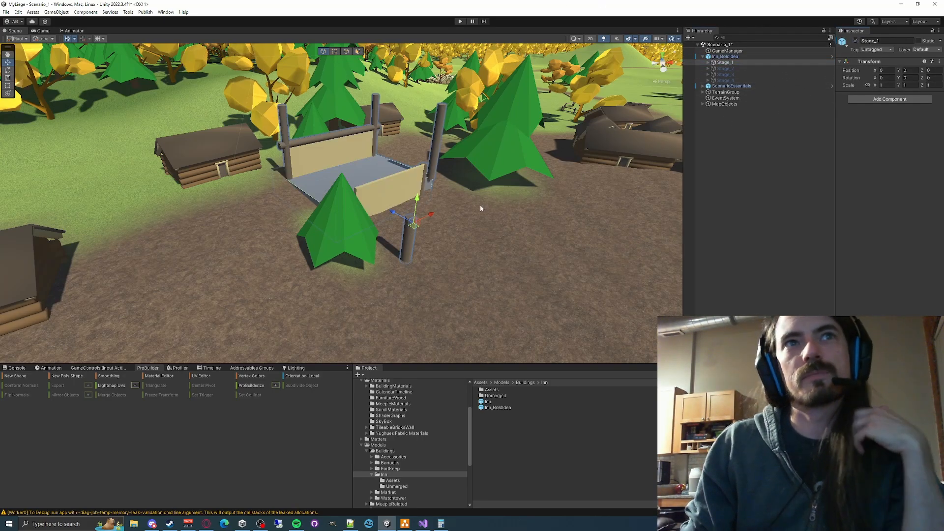
pyautogui.press('w')
pyautogui.moveTo(480, 227); pyautogui.dragTo(462, 253, button='right')
pyautogui.press('s')
pyautogui.press('a')
pyautogui.press('w')
pyautogui.press('s')
pyautogui.press('w')
pyautogui.press('d')
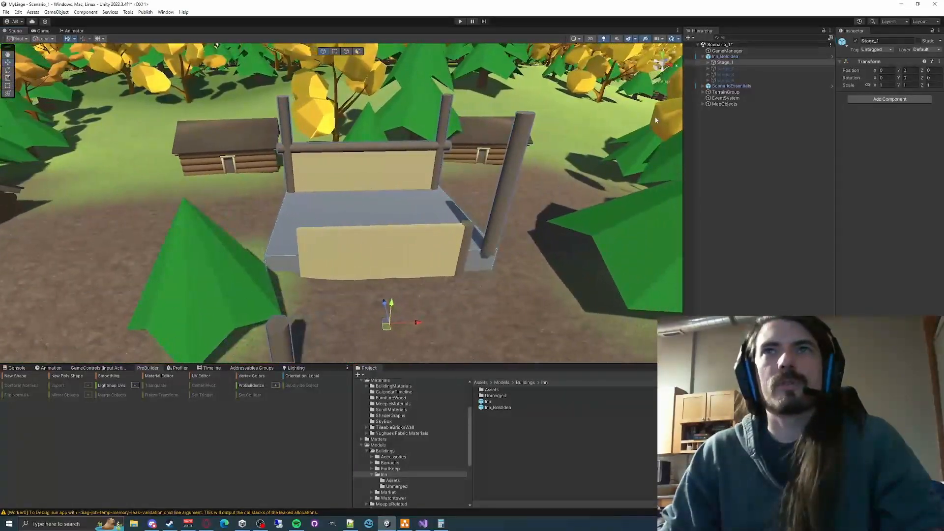
# - Activate Stage_2 and look over the added walls, posts and joists
pyautogui.doubleClick(722, 68)
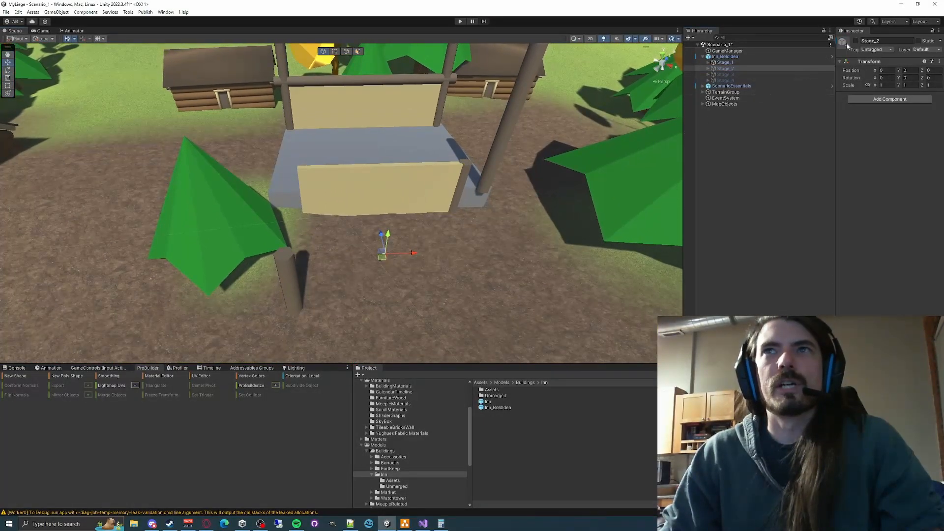
pyautogui.click(855, 42)
pyautogui.moveTo(498, 211); pyautogui.dragTo(585, 189, button='right')
pyautogui.press('d')
pyautogui.press('a')
# - Activate Stage_3 and look over the upper walls, windows and deck boards
pyautogui.click(723, 74)
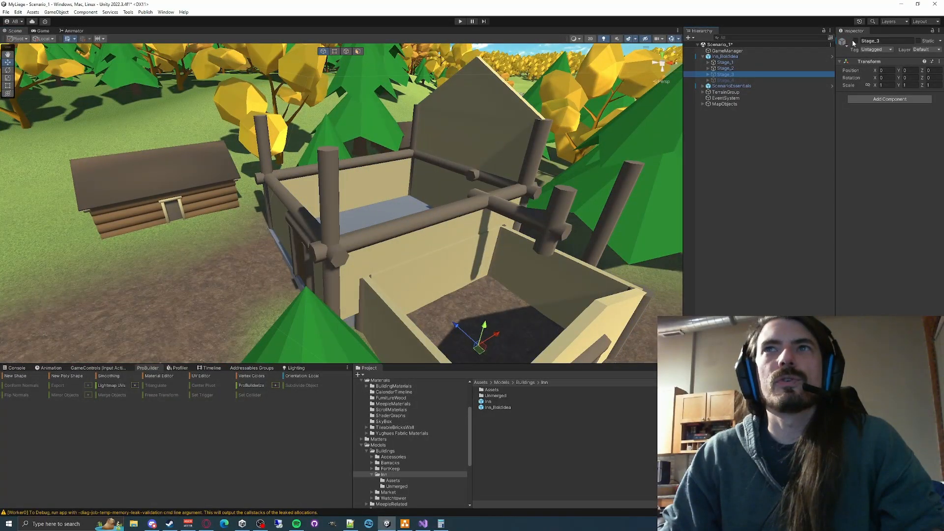
pyautogui.click(855, 41)
pyautogui.press('s')
pyautogui.moveTo(505, 171); pyautogui.dragTo(547, 162, button='right')
# - Activate Stage_4 and examine the completed inn with its roofs and railing
pyautogui.click(733, 80)
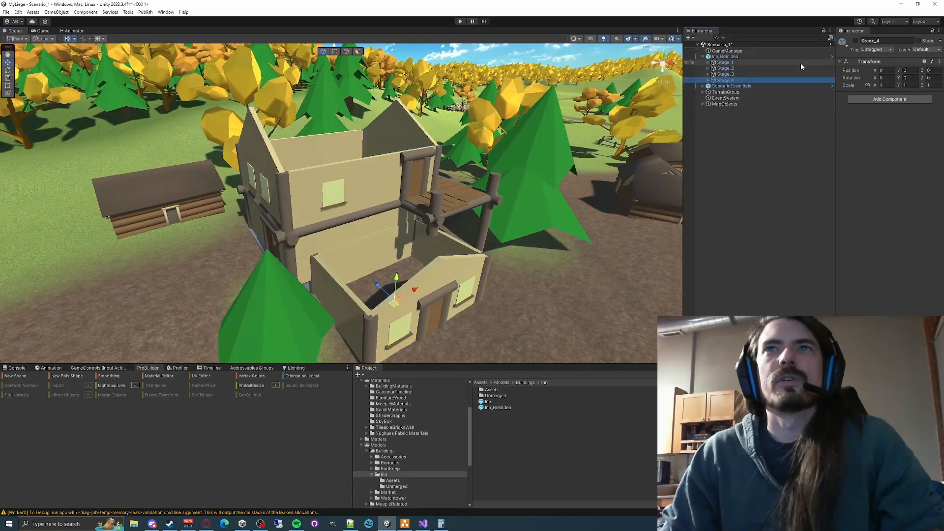
pyautogui.click(856, 41)
pyautogui.moveTo(592, 205); pyautogui.dragTo(473, 209, button='right')
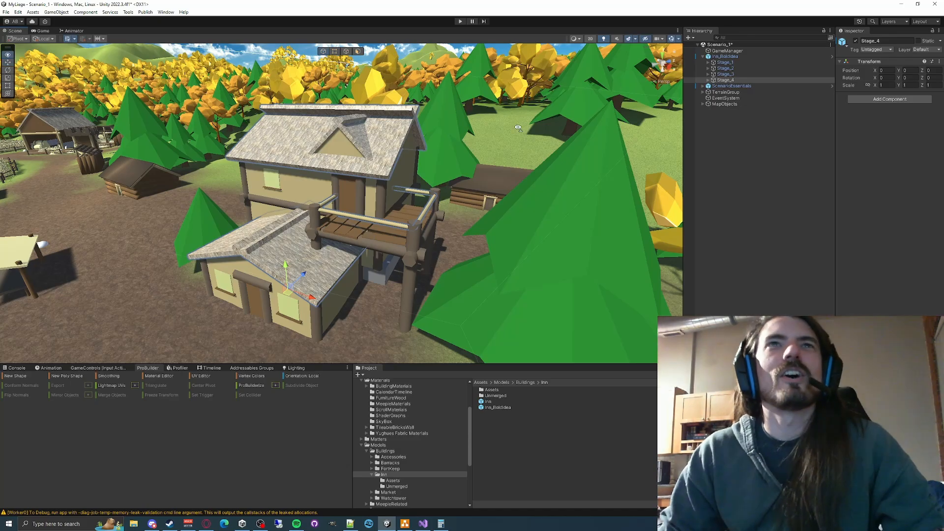
pyautogui.moveTo(518, 128); pyautogui.dragTo(369, 222, button='right')
pyautogui.click(398, 258)
pyautogui.moveTo(403, 263); pyautogui.dragTo(346, 214, button='right')
pyautogui.click(435, 155)
# - Review the objects inside Stage_4 and Stage_3 and examine the finished inn among the surrounding village buildings
pyautogui.click(702, 92)
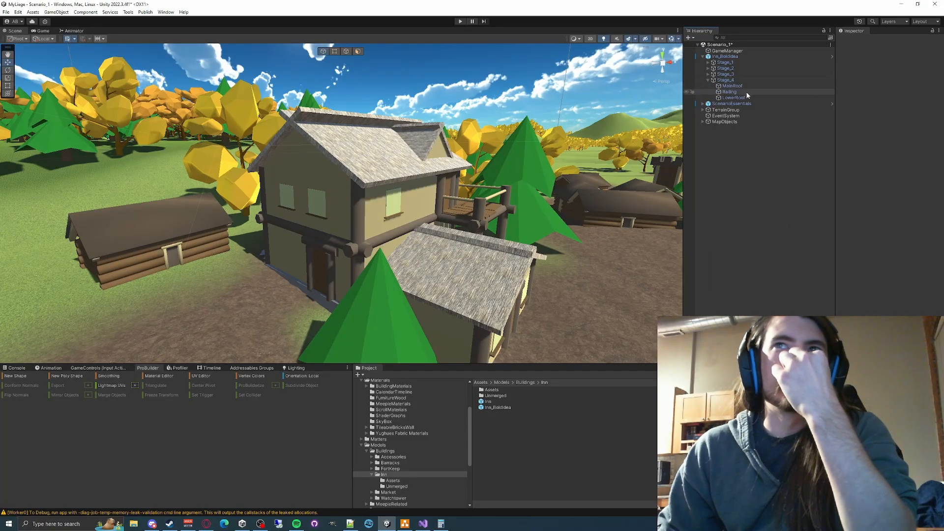
pyautogui.click(708, 74)
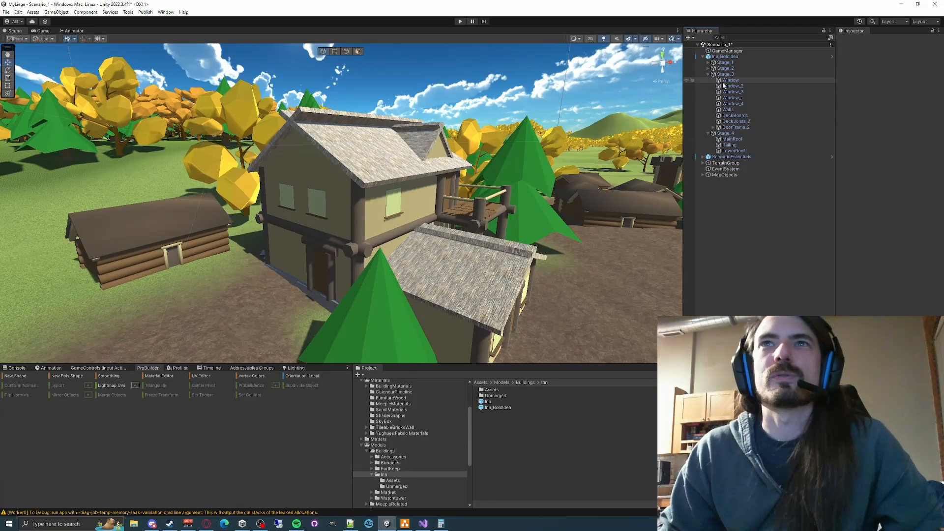
pyautogui.click(729, 110)
pyautogui.moveTo(538, 216); pyautogui.dragTo(458, 212, button='right')
pyautogui.press('w')
pyautogui.press('s')
pyautogui.moveTo(458, 192); pyautogui.dragTo(204, 230)
pyautogui.moveTo(306, 226); pyautogui.dragTo(457, 215, button='right')
pyautogui.press('w')
pyautogui.hotkey('ctrl', 'z')
pyautogui.press('s')
pyautogui.press('w')
pyautogui.press('d')
pyautogui.click(503, 116)
pyautogui.press('s')
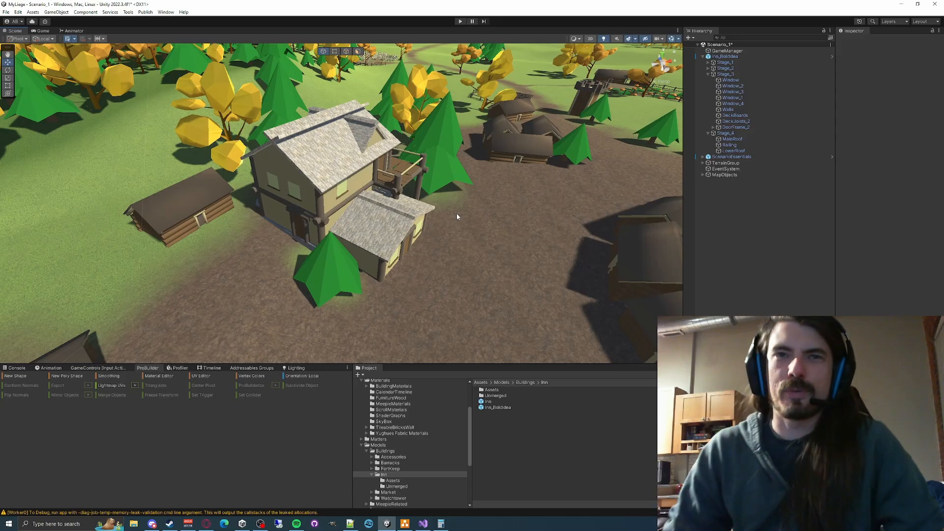
# - Examine the mesh details of the exported assets in Inn/Assets, including DeckBoards, DeckJoists and Posts_2
pyautogui.click(490, 401)
pyautogui.click(493, 395)
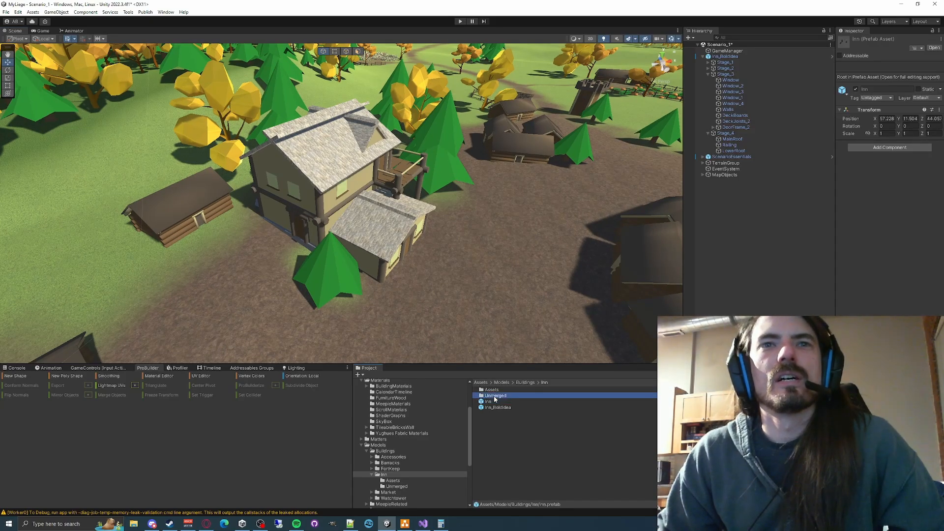
pyautogui.doubleClick(491, 389)
pyautogui.click(495, 396)
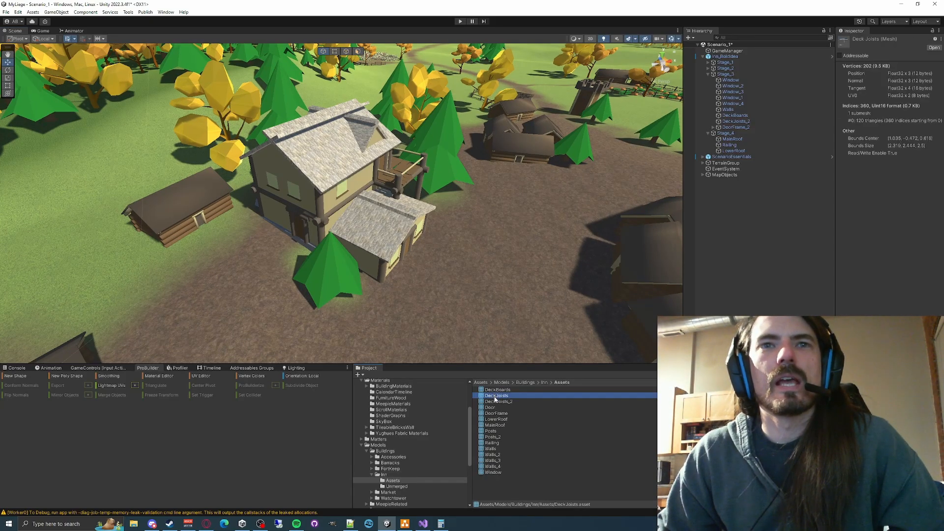
pyautogui.click(496, 390)
pyautogui.click(499, 419)
pyautogui.click(501, 402)
pyautogui.click(501, 397)
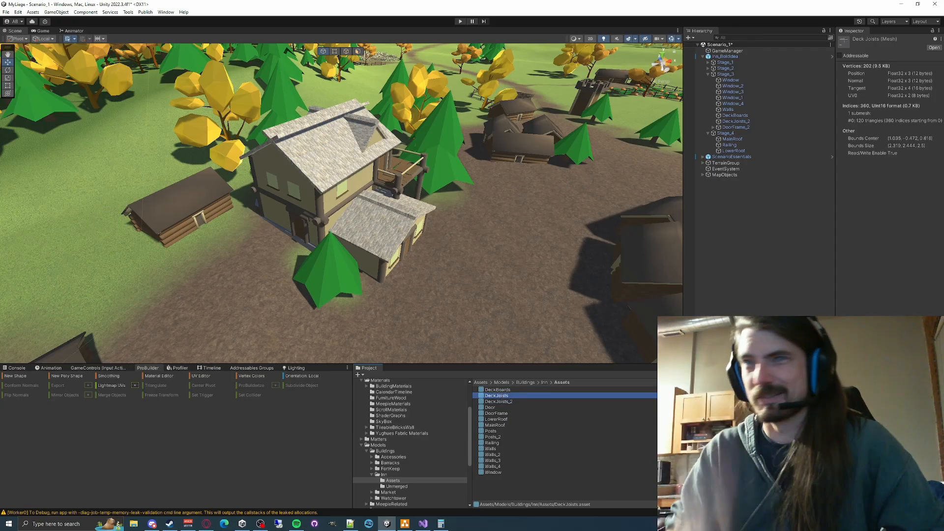
pyautogui.press('Down')
pyautogui.press('Down')
pyautogui.press('Down')
pyautogui.press('Down')
pyautogui.press('Down')
pyautogui.press('Down')
pyautogui.press('Down')
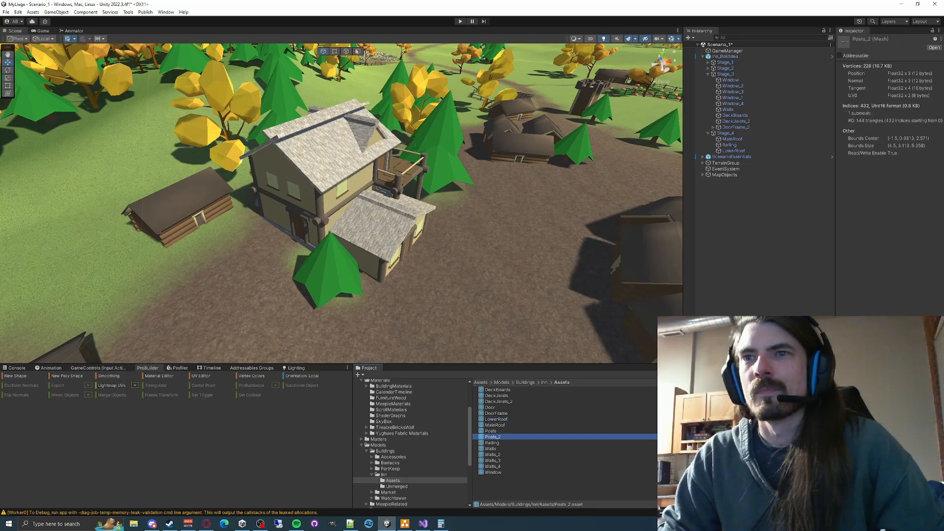
pyautogui.press('Up')
pyautogui.press('Up')
pyautogui.press('Up')
pyautogui.press('Up')
pyautogui.press('Up')
pyautogui.press('Up')
pyautogui.press('Up')
pyautogui.press('Up')
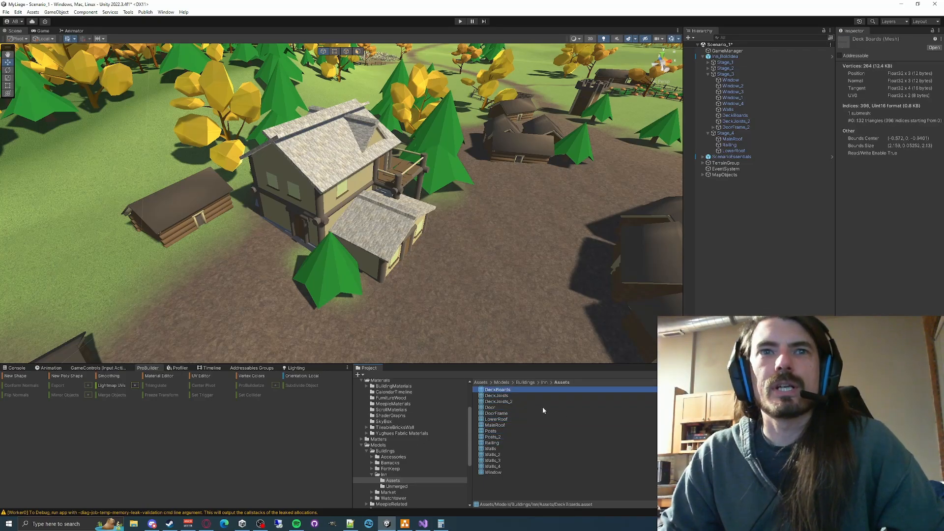
# - Return to the Inn models folder and examine the inn's upper walls, roofs and deck up close in the scene
pyautogui.click(375, 475)
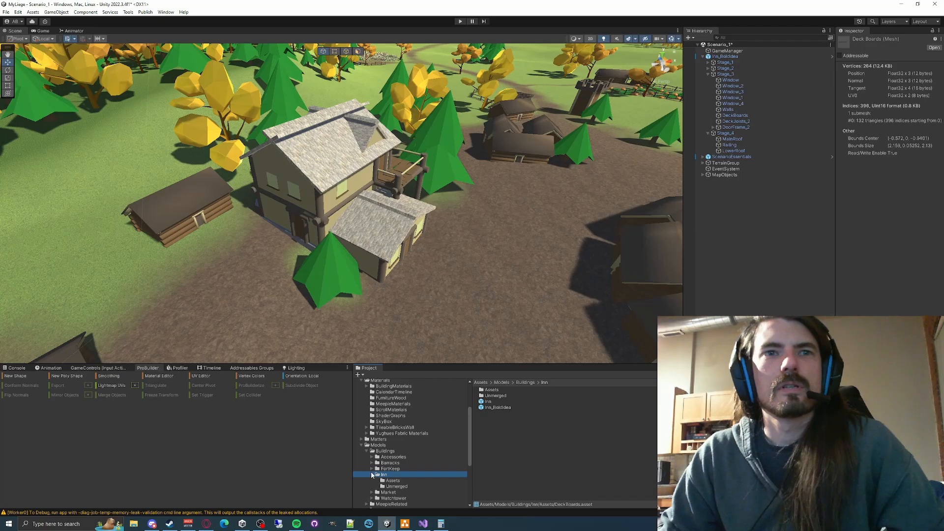
pyautogui.moveTo(466, 172); pyautogui.dragTo(456, 134, button='right')
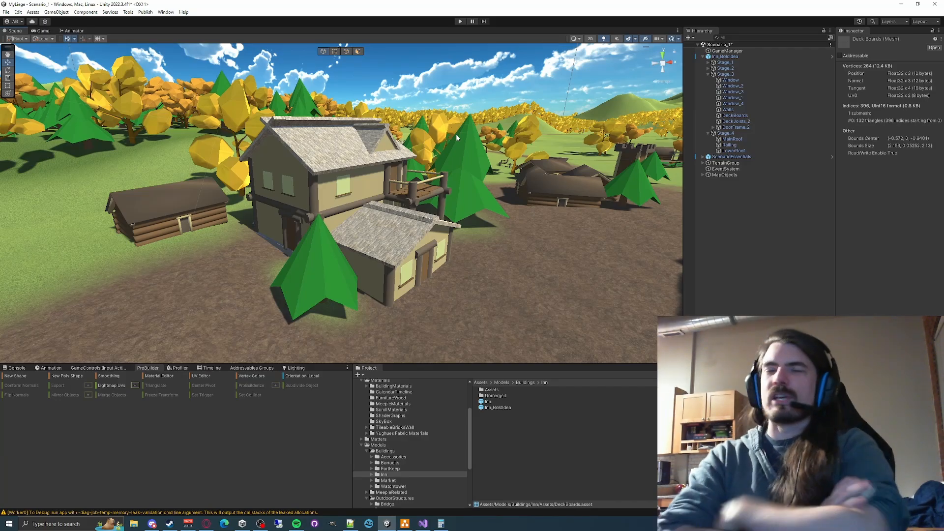
pyautogui.moveTo(358, 158); pyautogui.dragTo(253, 462, button='right')
pyautogui.moveTo(276, 330); pyautogui.dragTo(310, 371, button='right')
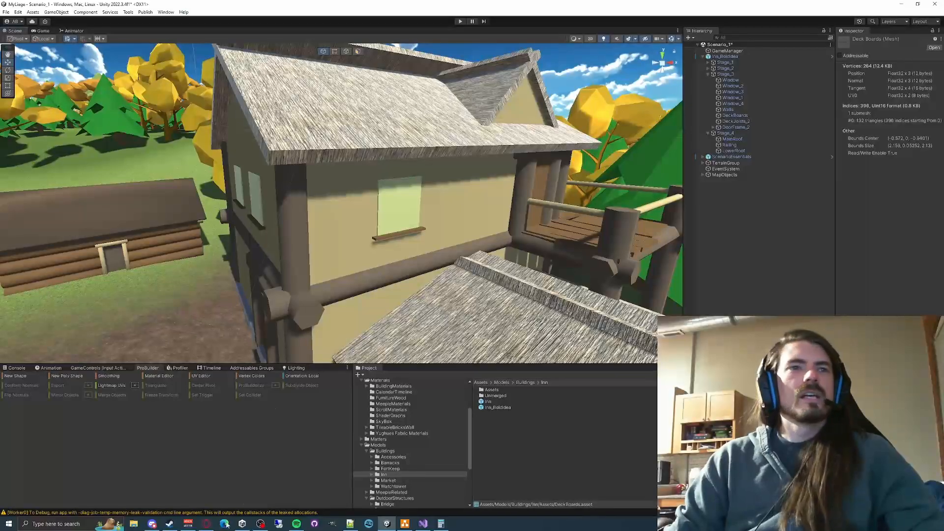
# - Switch to the web browser and compare the low poly medieval inn reference images, including the Roblox Developer Forum inn, and return to Unity
pyautogui.click(206, 524)
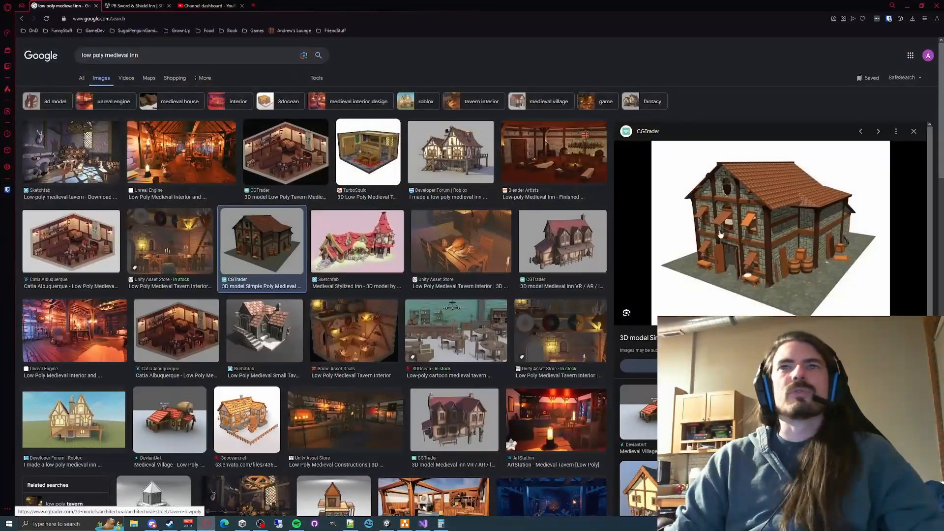
pyautogui.click(394, 237)
pyautogui.click(487, 251)
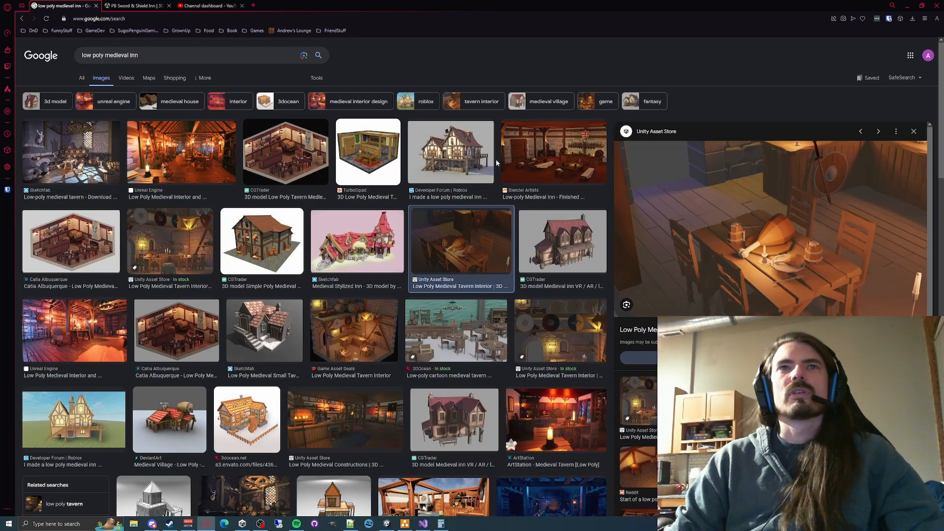
pyautogui.click(492, 162)
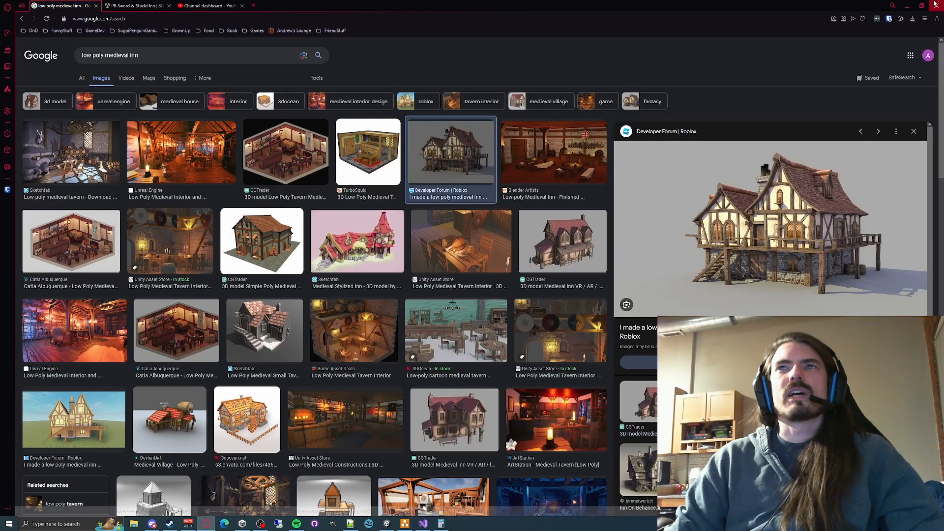
pyautogui.click(906, 6)
# - Survey the village and fort around the inn, and examine the inn's front and its placement among the neighbouring buildings
pyautogui.moveTo(480, 208); pyautogui.dragTo(373, 263, button='right')
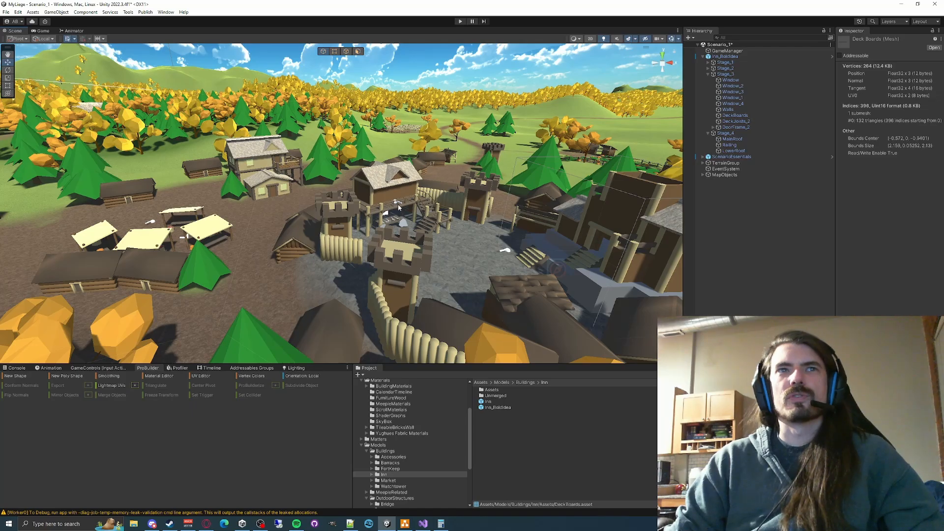
pyautogui.moveTo(287, 210); pyautogui.dragTo(276, 179, button='right')
pyautogui.moveTo(456, 240); pyautogui.dragTo(352, 293, button='right')
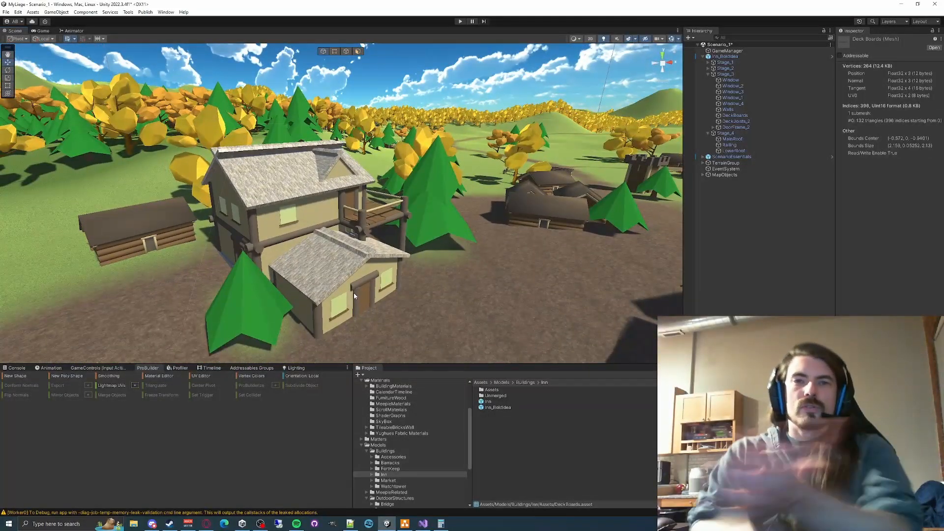